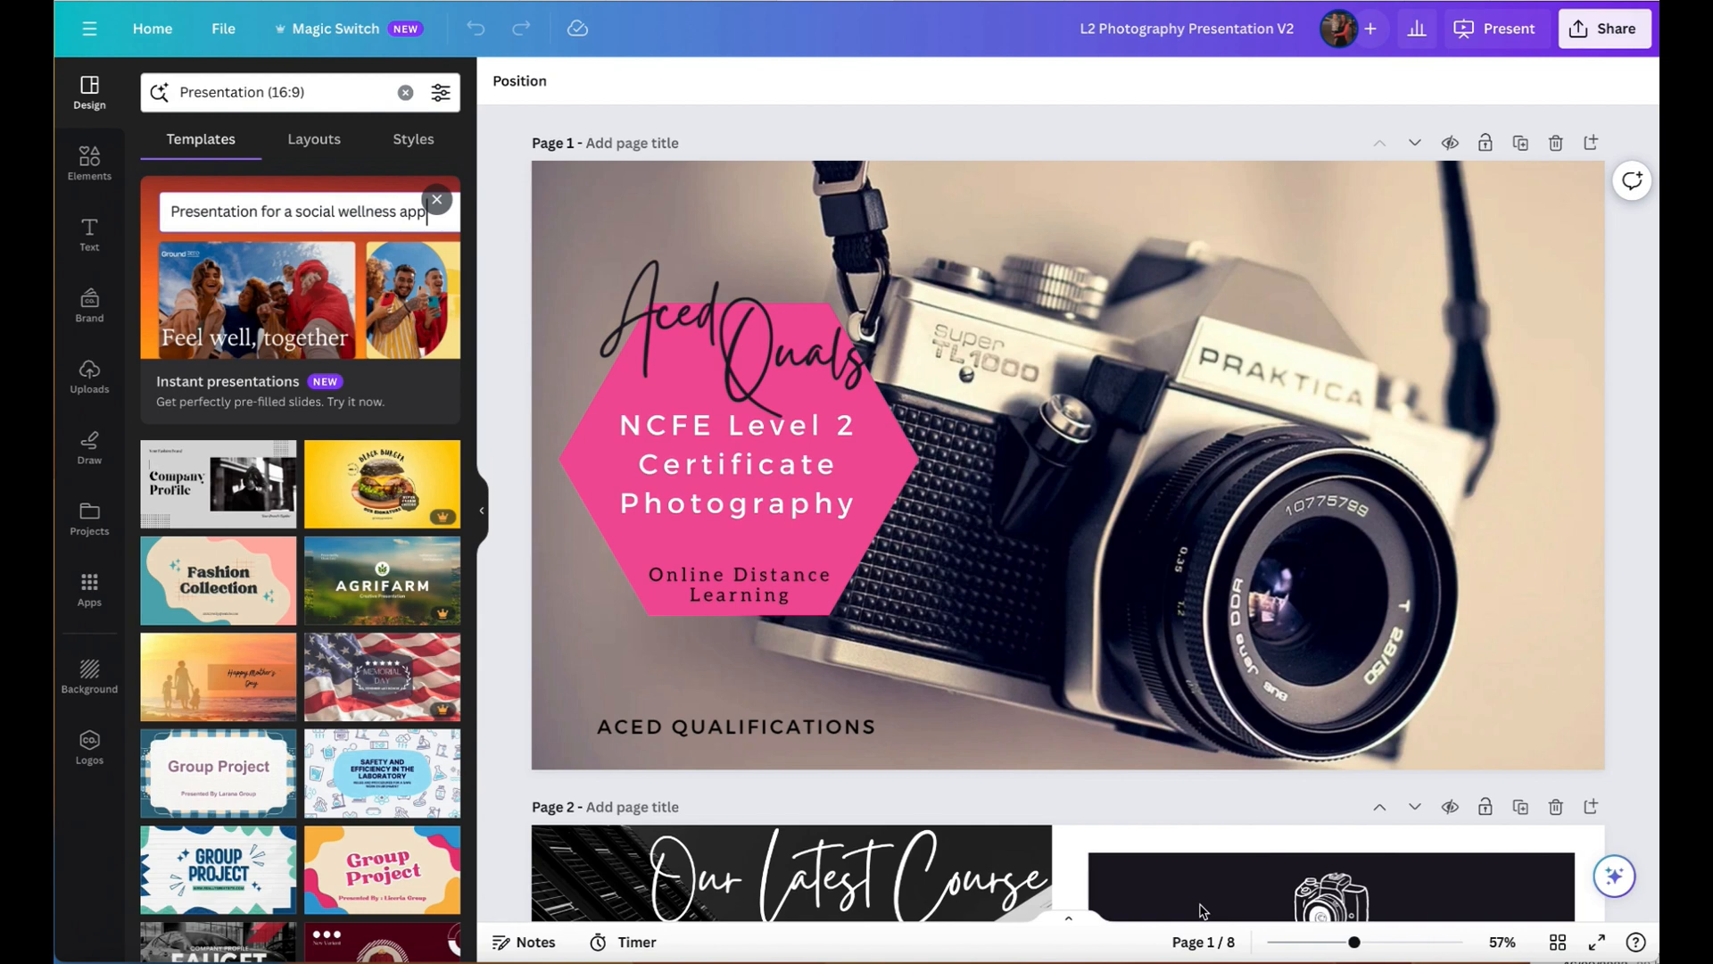
scroll(1140, 723, "down", 10)
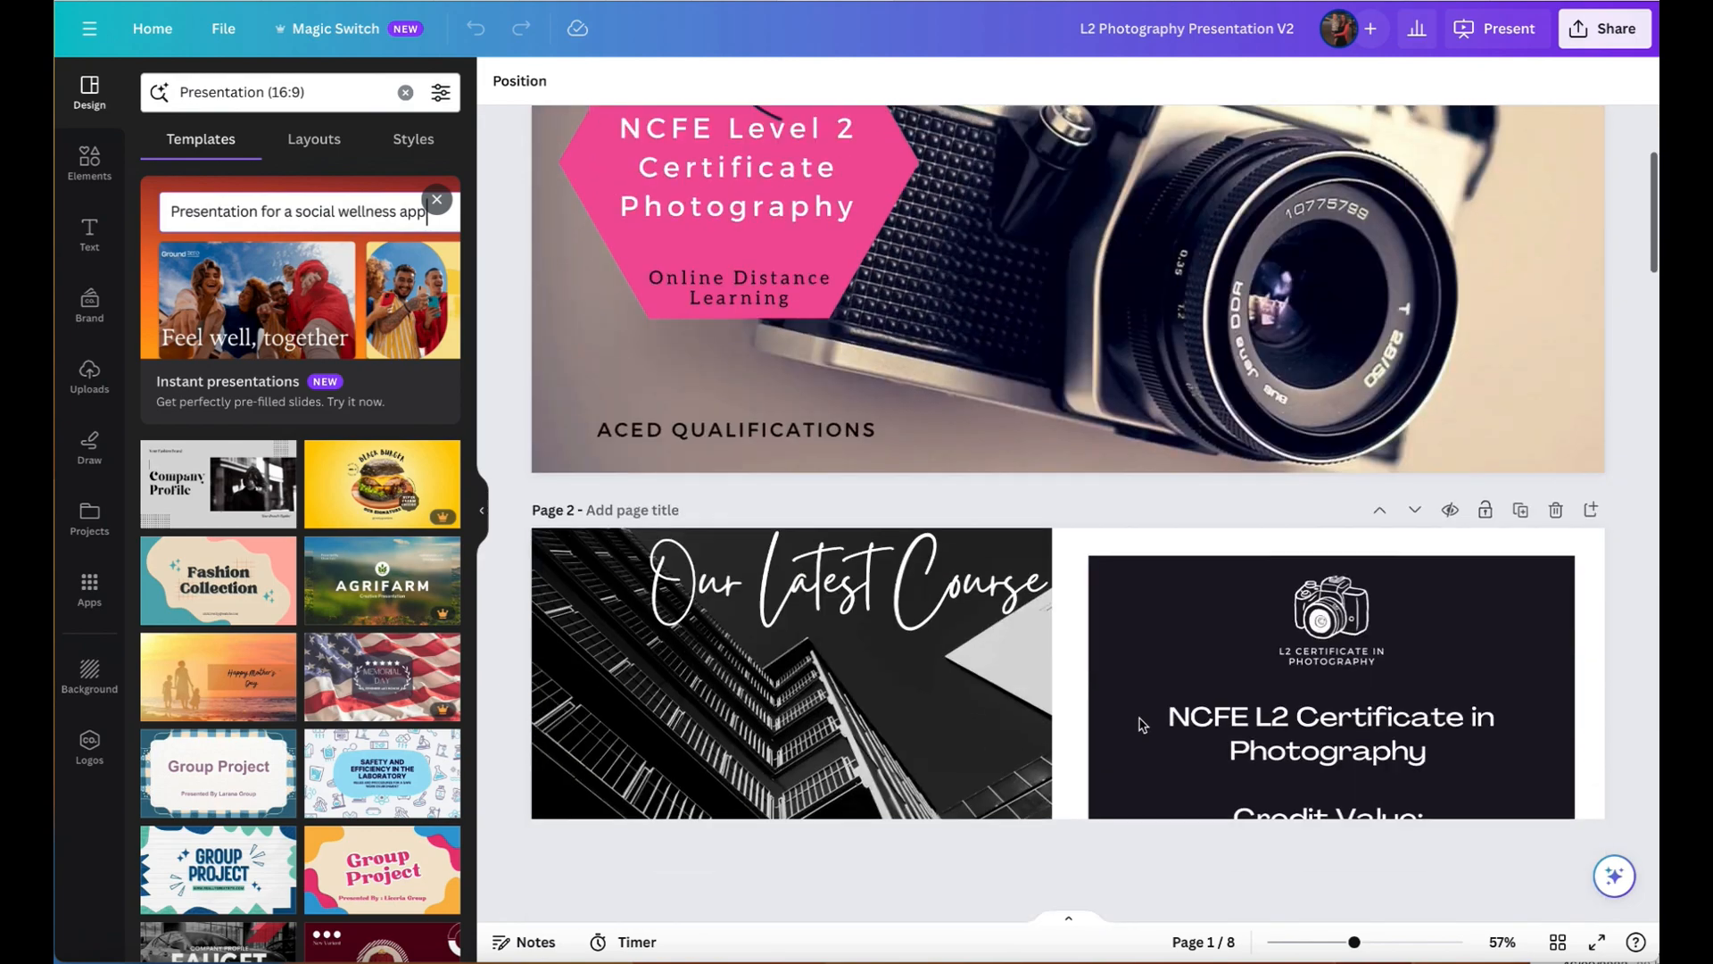
scroll(1139, 724, "down", 9)
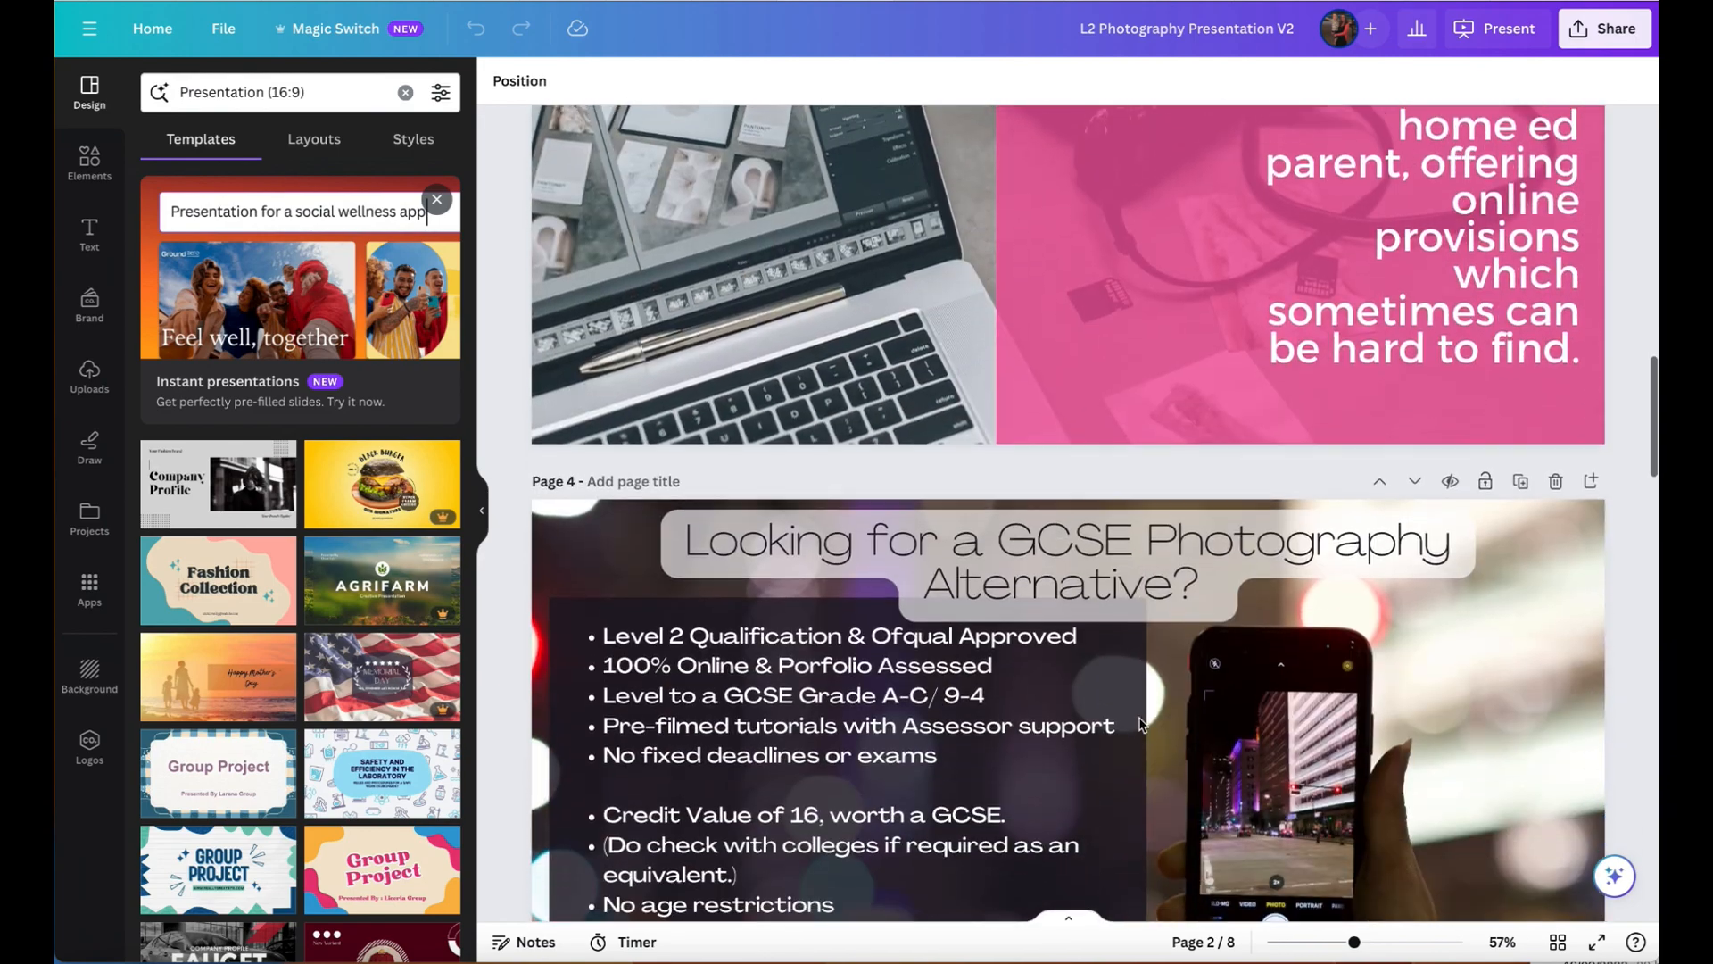
scroll(1140, 724, "up", 8)
scroll(1140, 723, "up", 10)
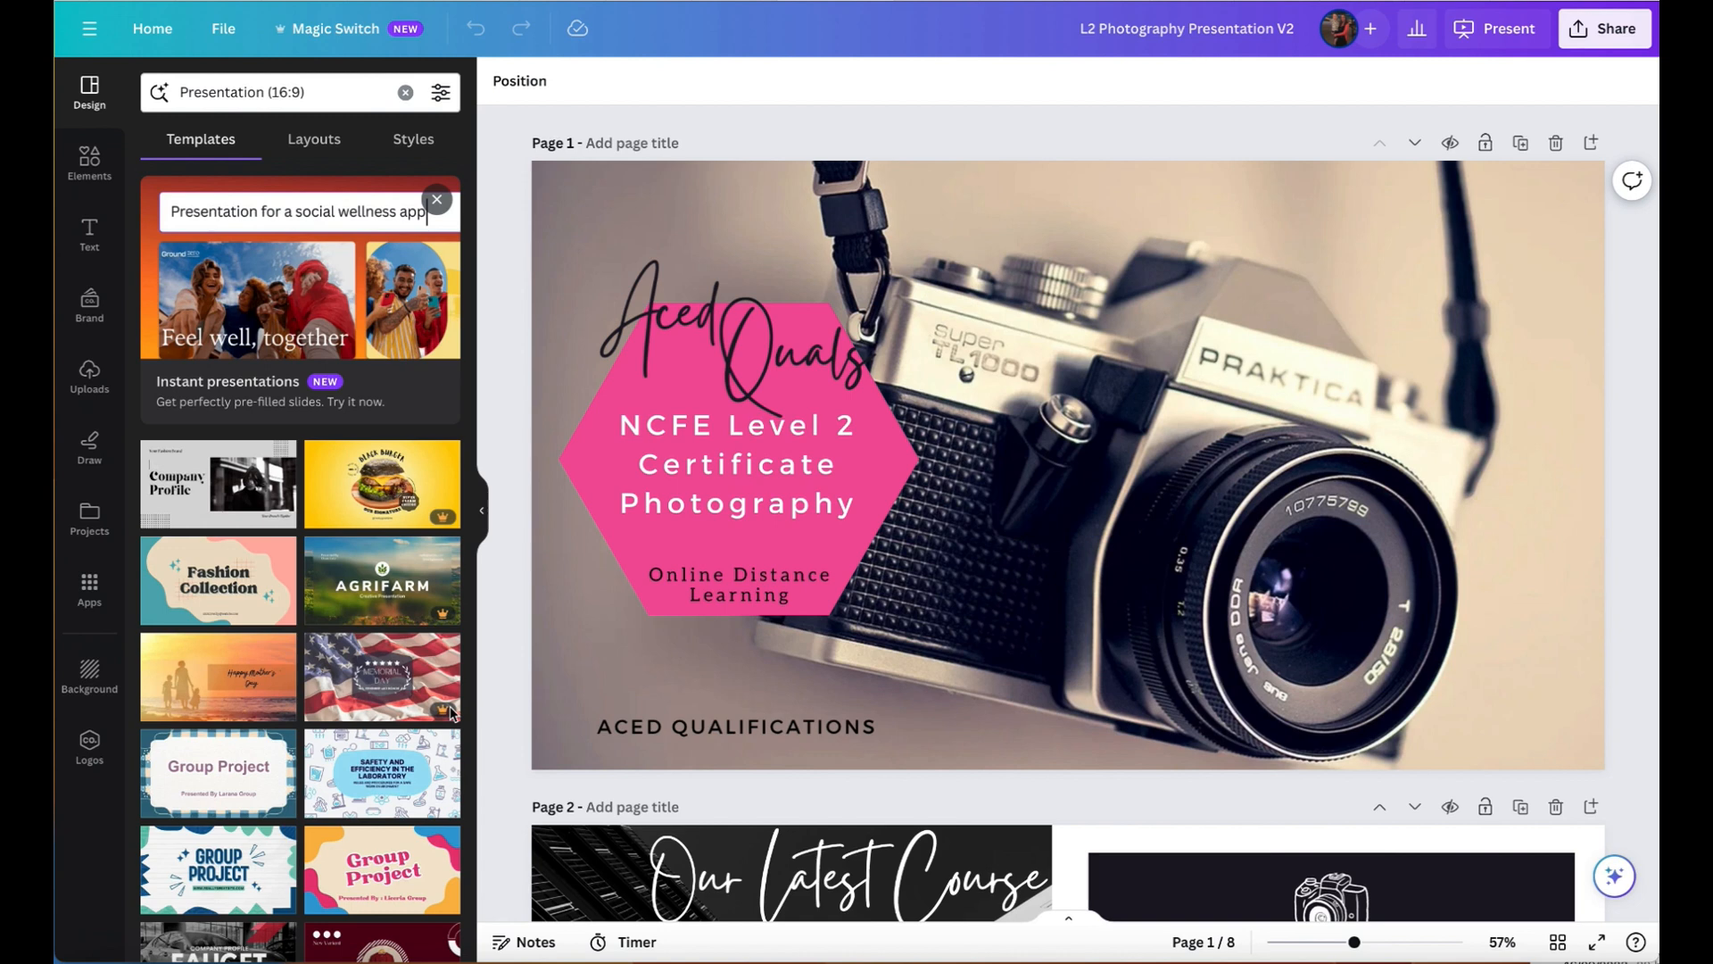
- Leave the open presentation and create a blank A4 (Landscape) design, finding the format by searching for "a4"
left_click(153, 31)
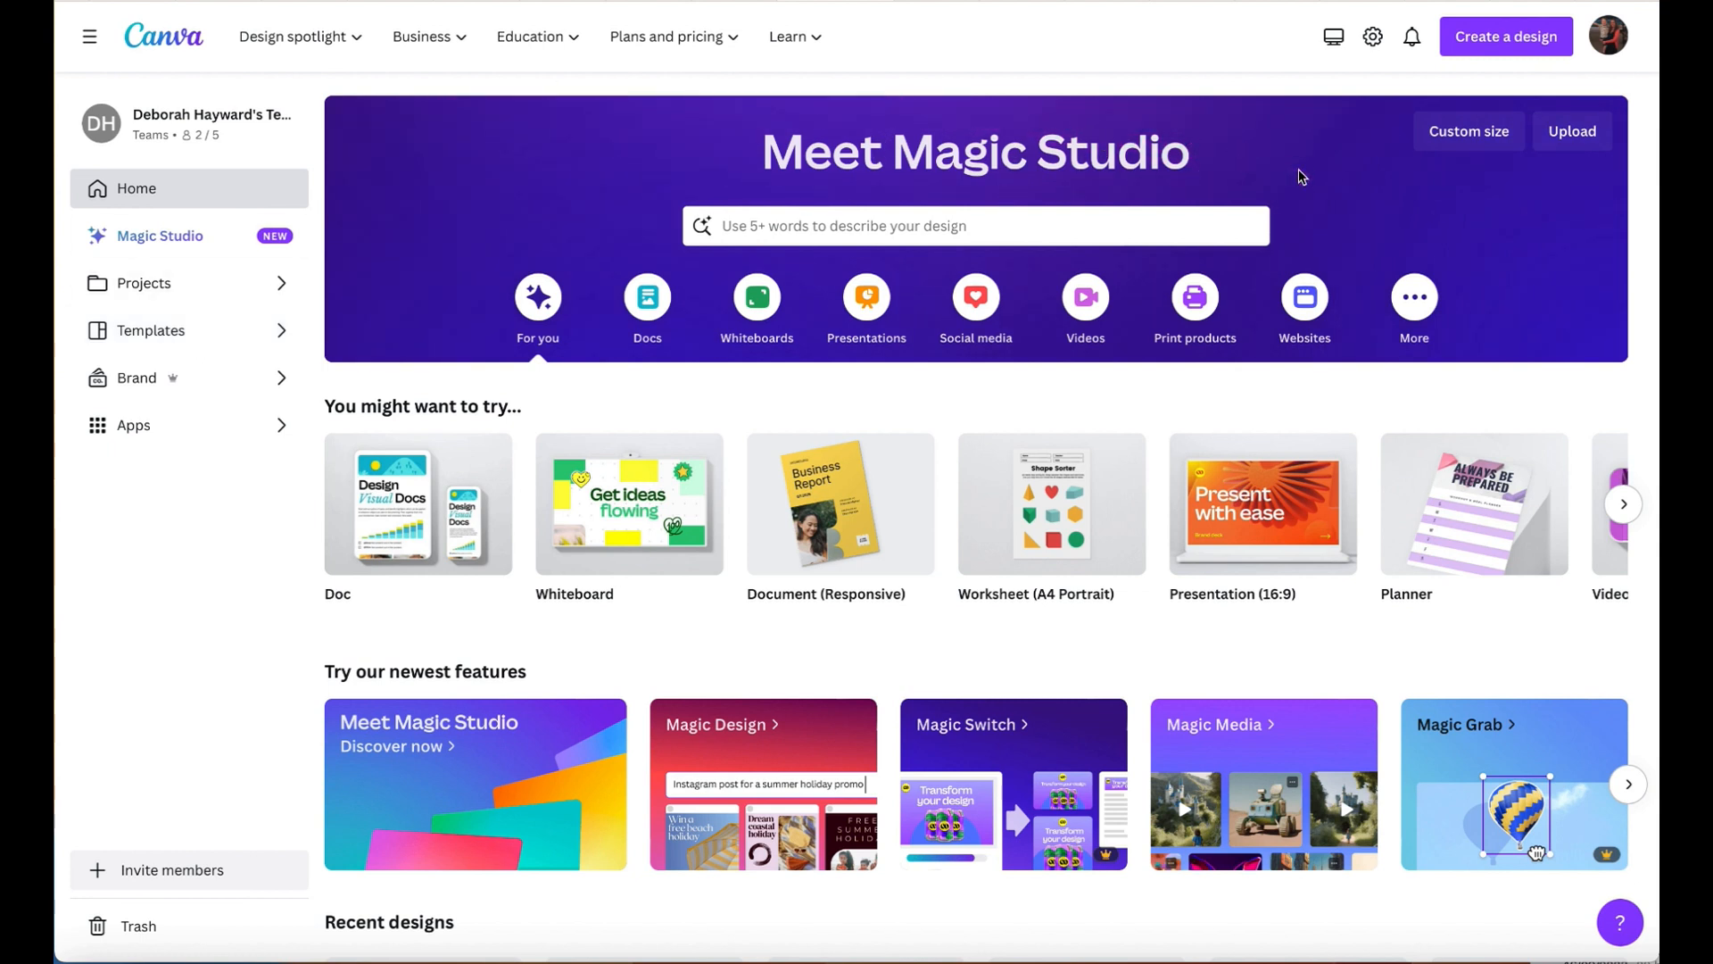
left_click(1507, 49)
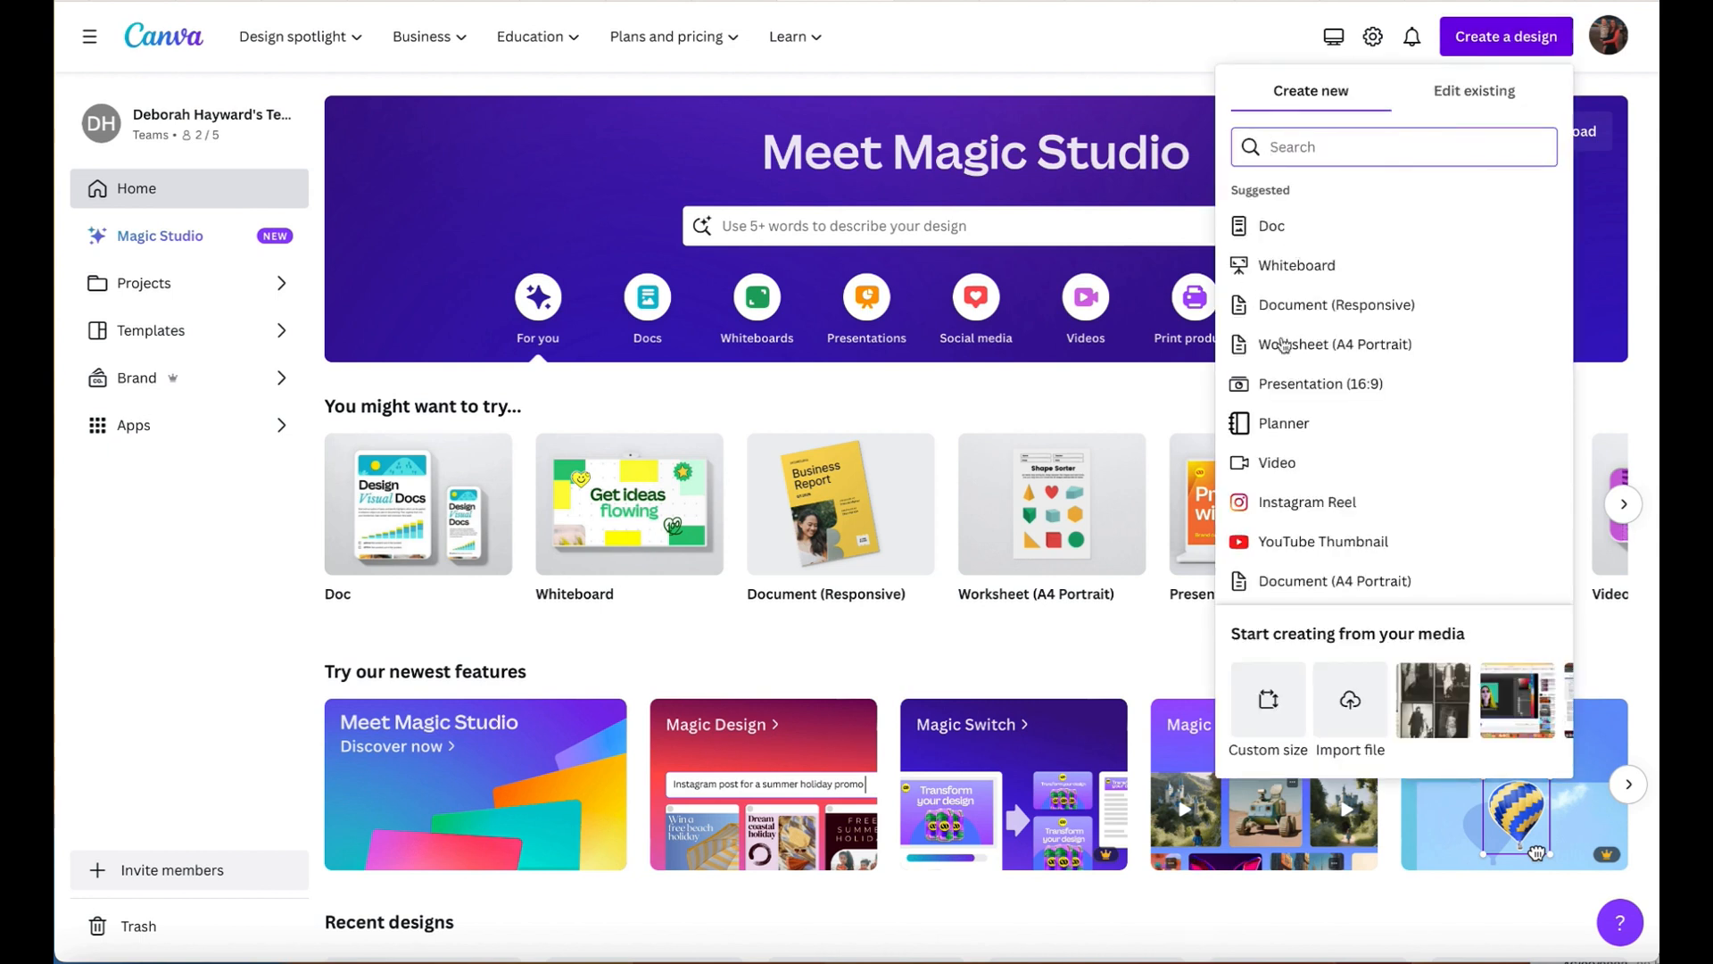
scroll(1315, 504, "down", 2)
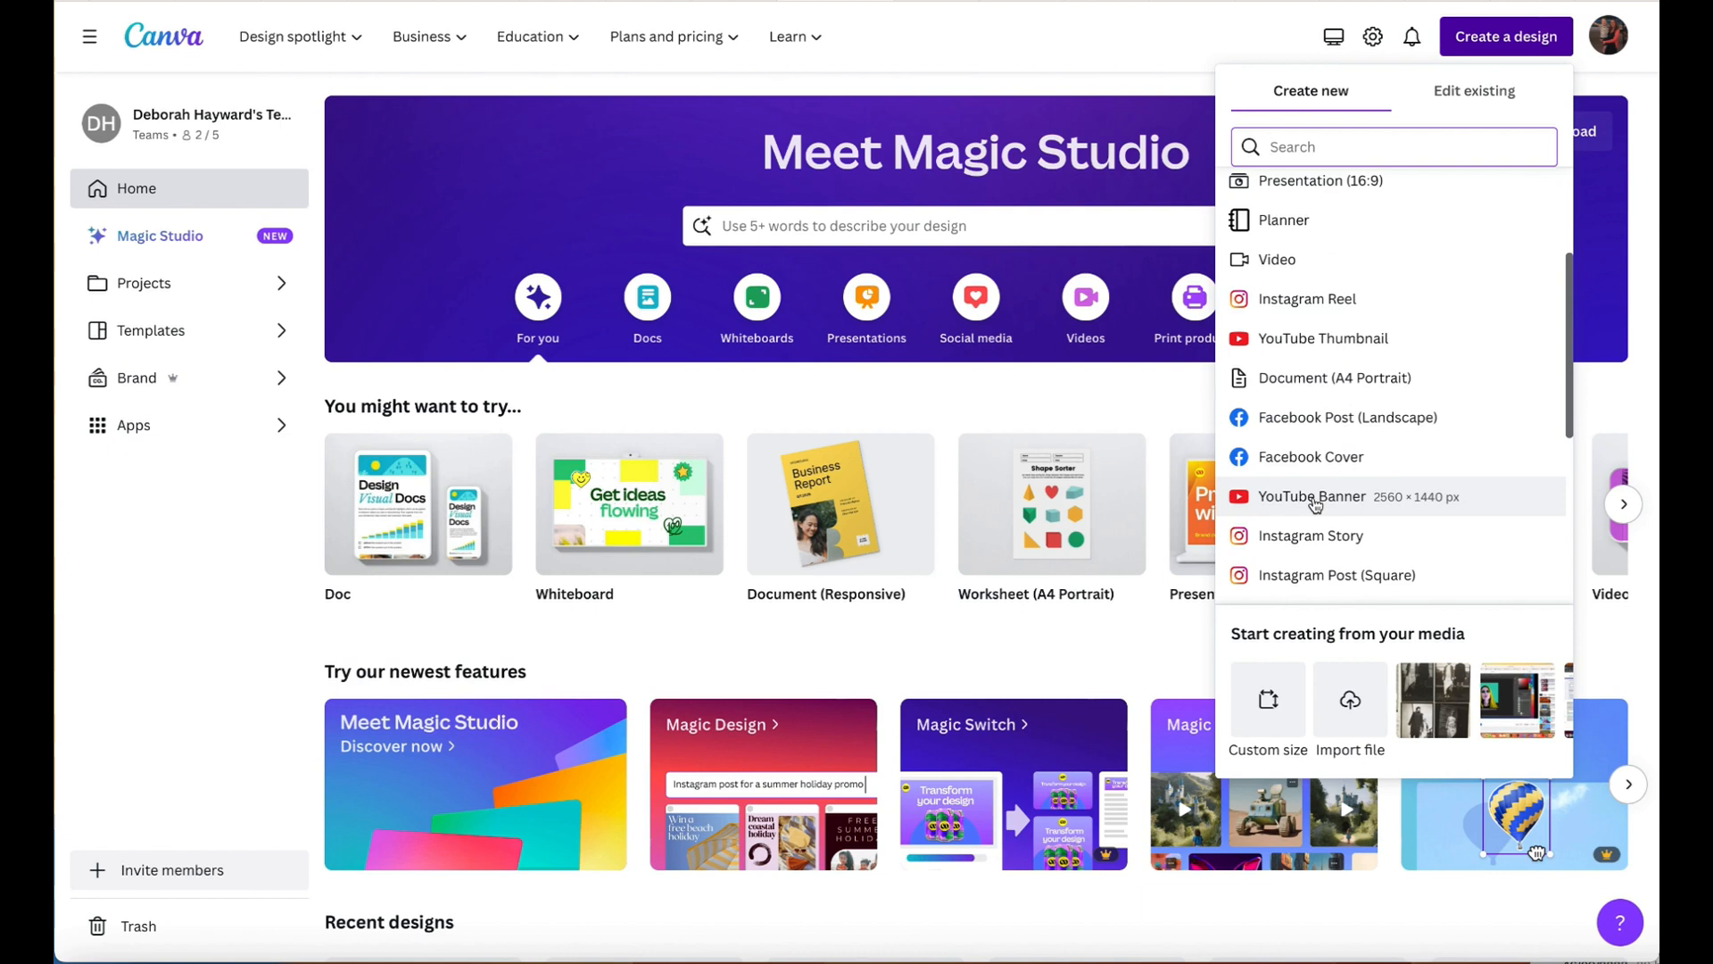
scroll(1316, 495, "up", 2)
scroll(1316, 506, "down", 1)
scroll(1315, 505, "up", 1)
scroll(1315, 505, "down", 1)
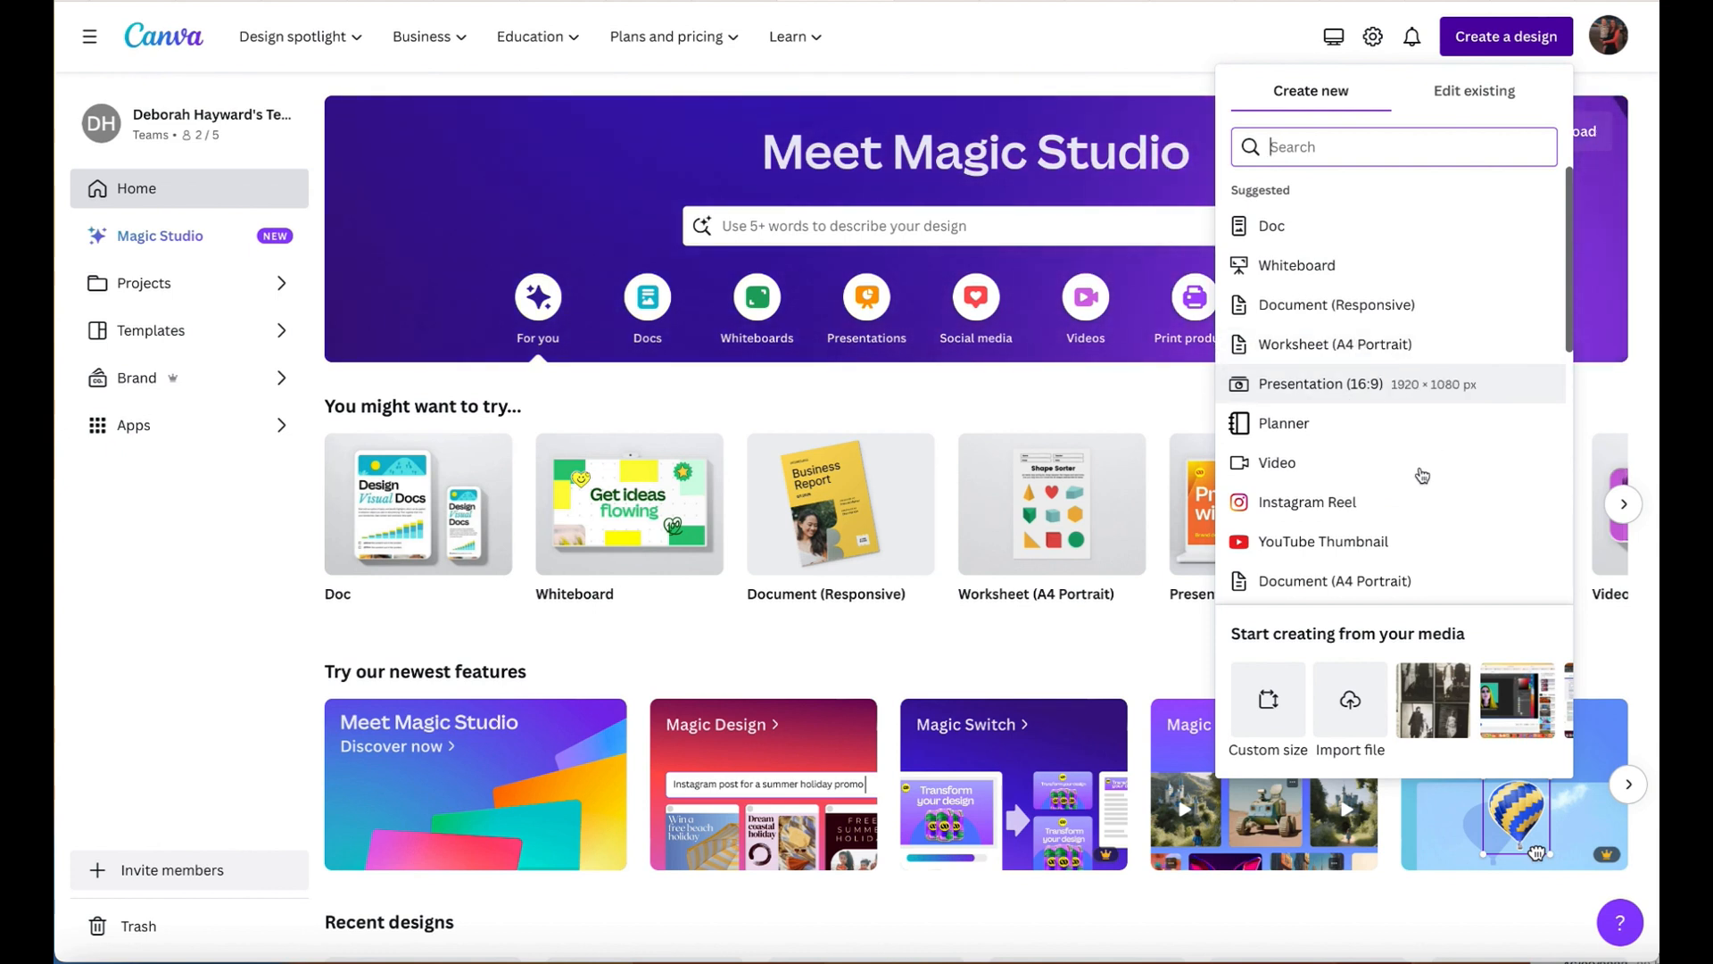
scroll(1405, 477, "down", 3)
scroll(1392, 428, "up", 3)
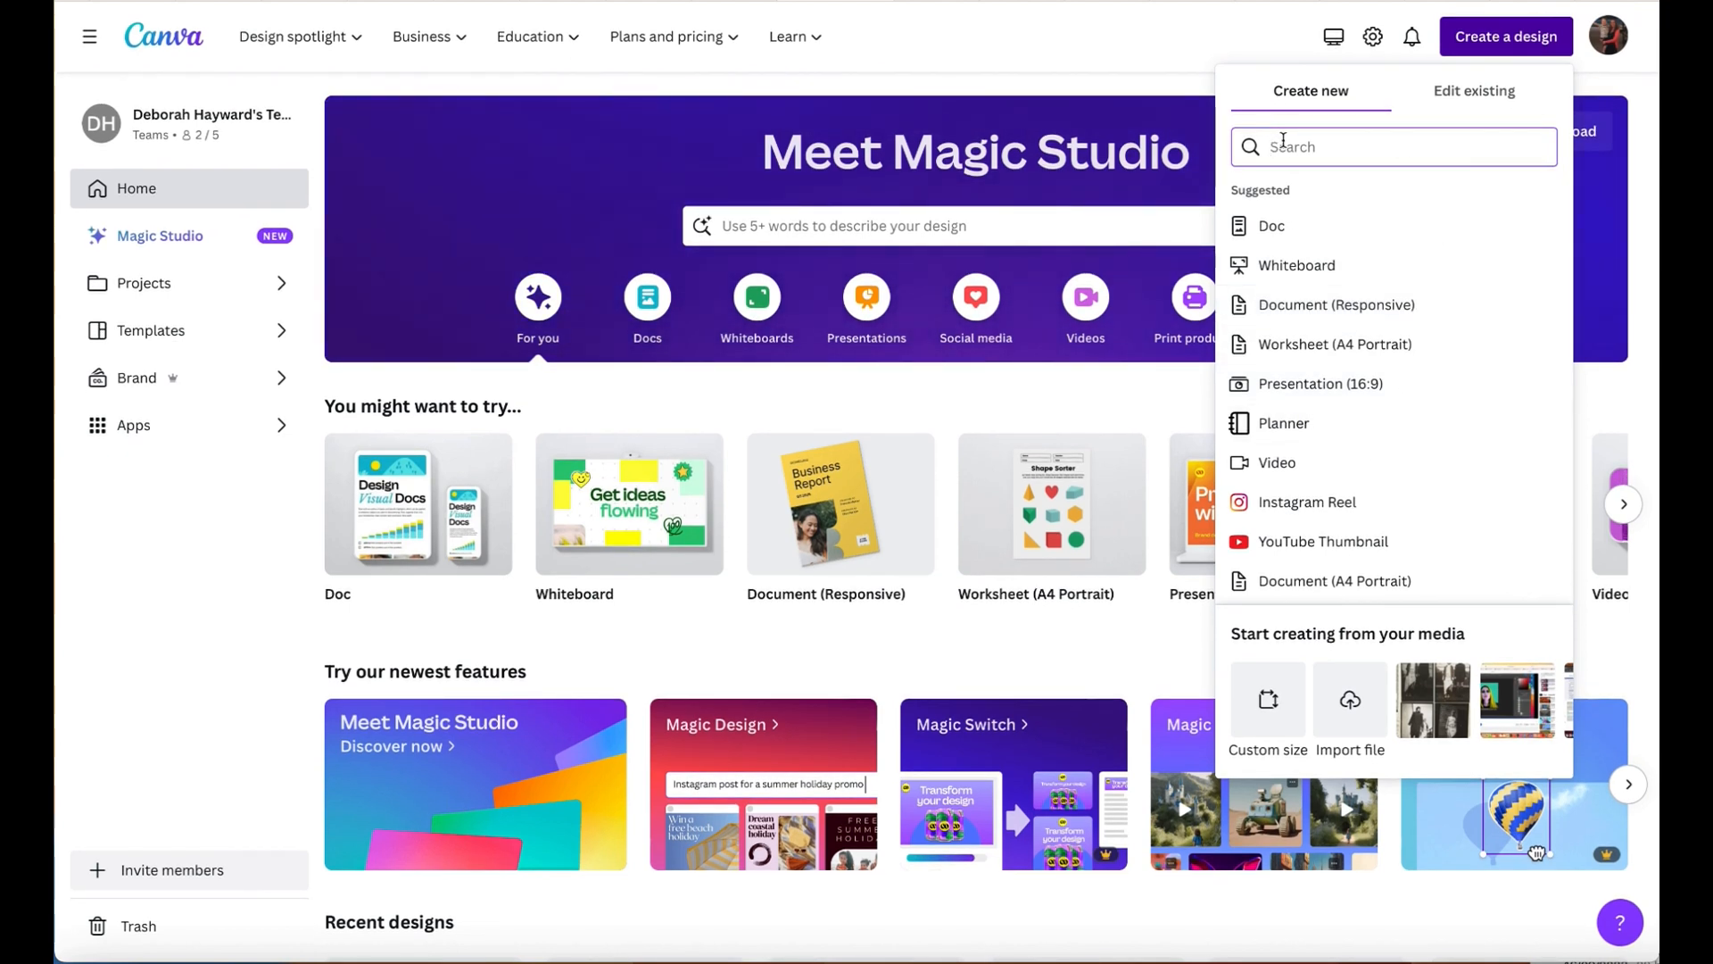
type("a4")
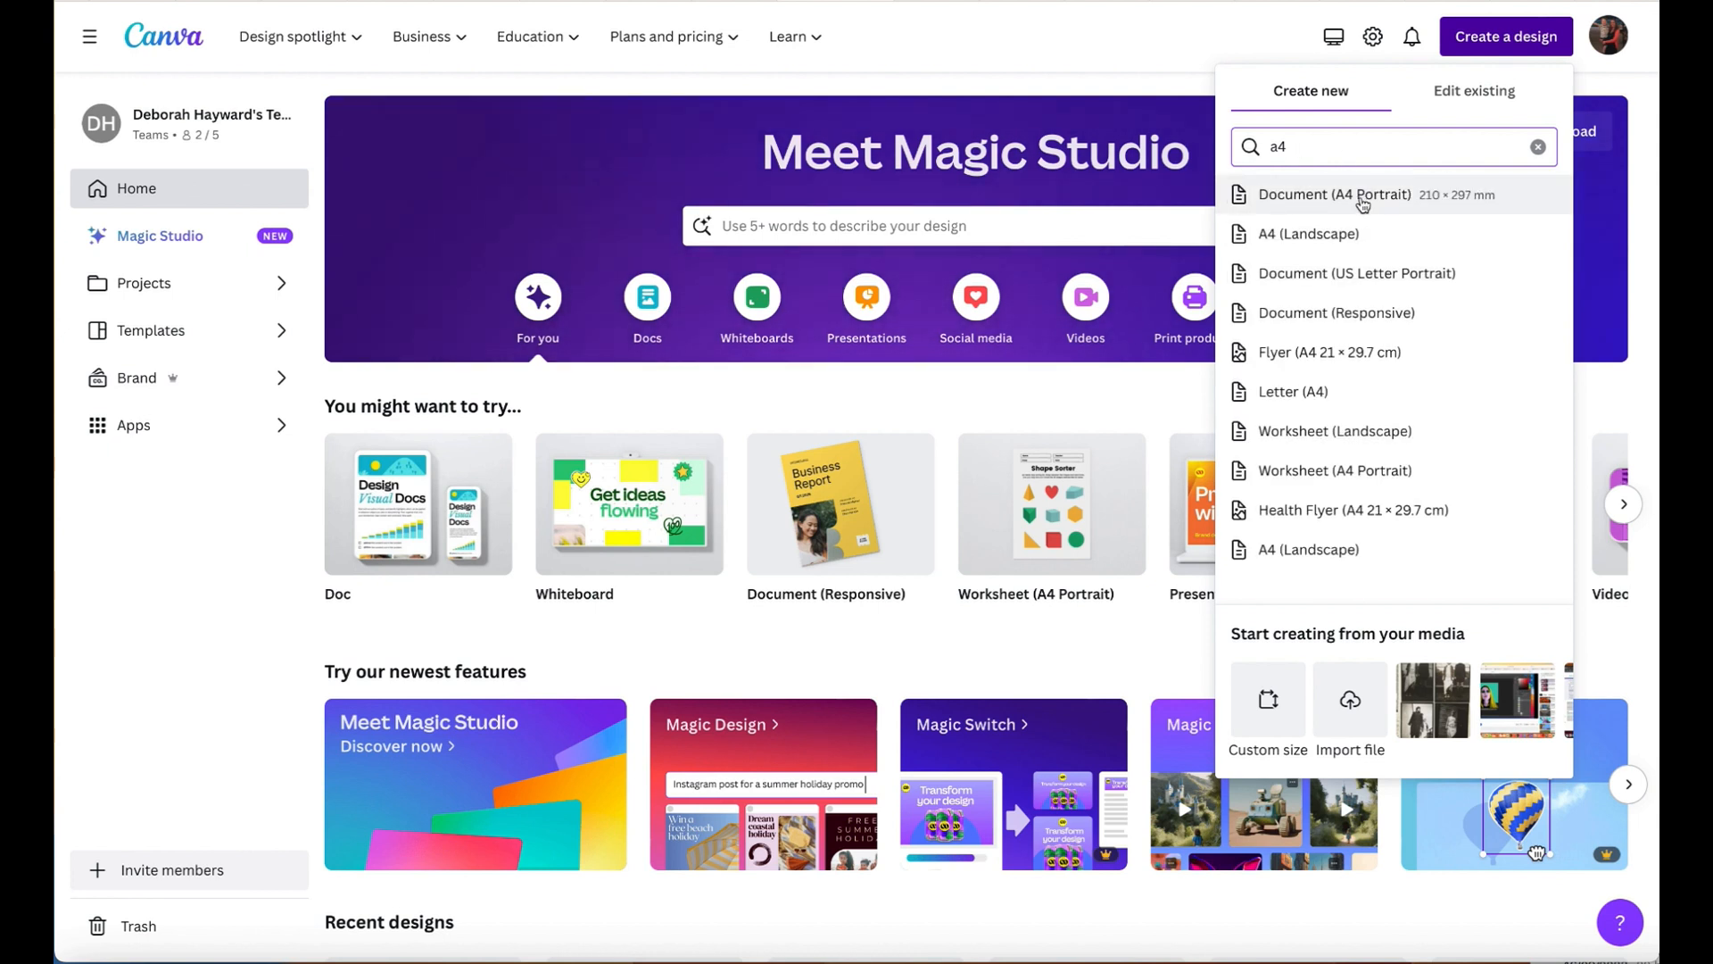
left_click(1308, 234)
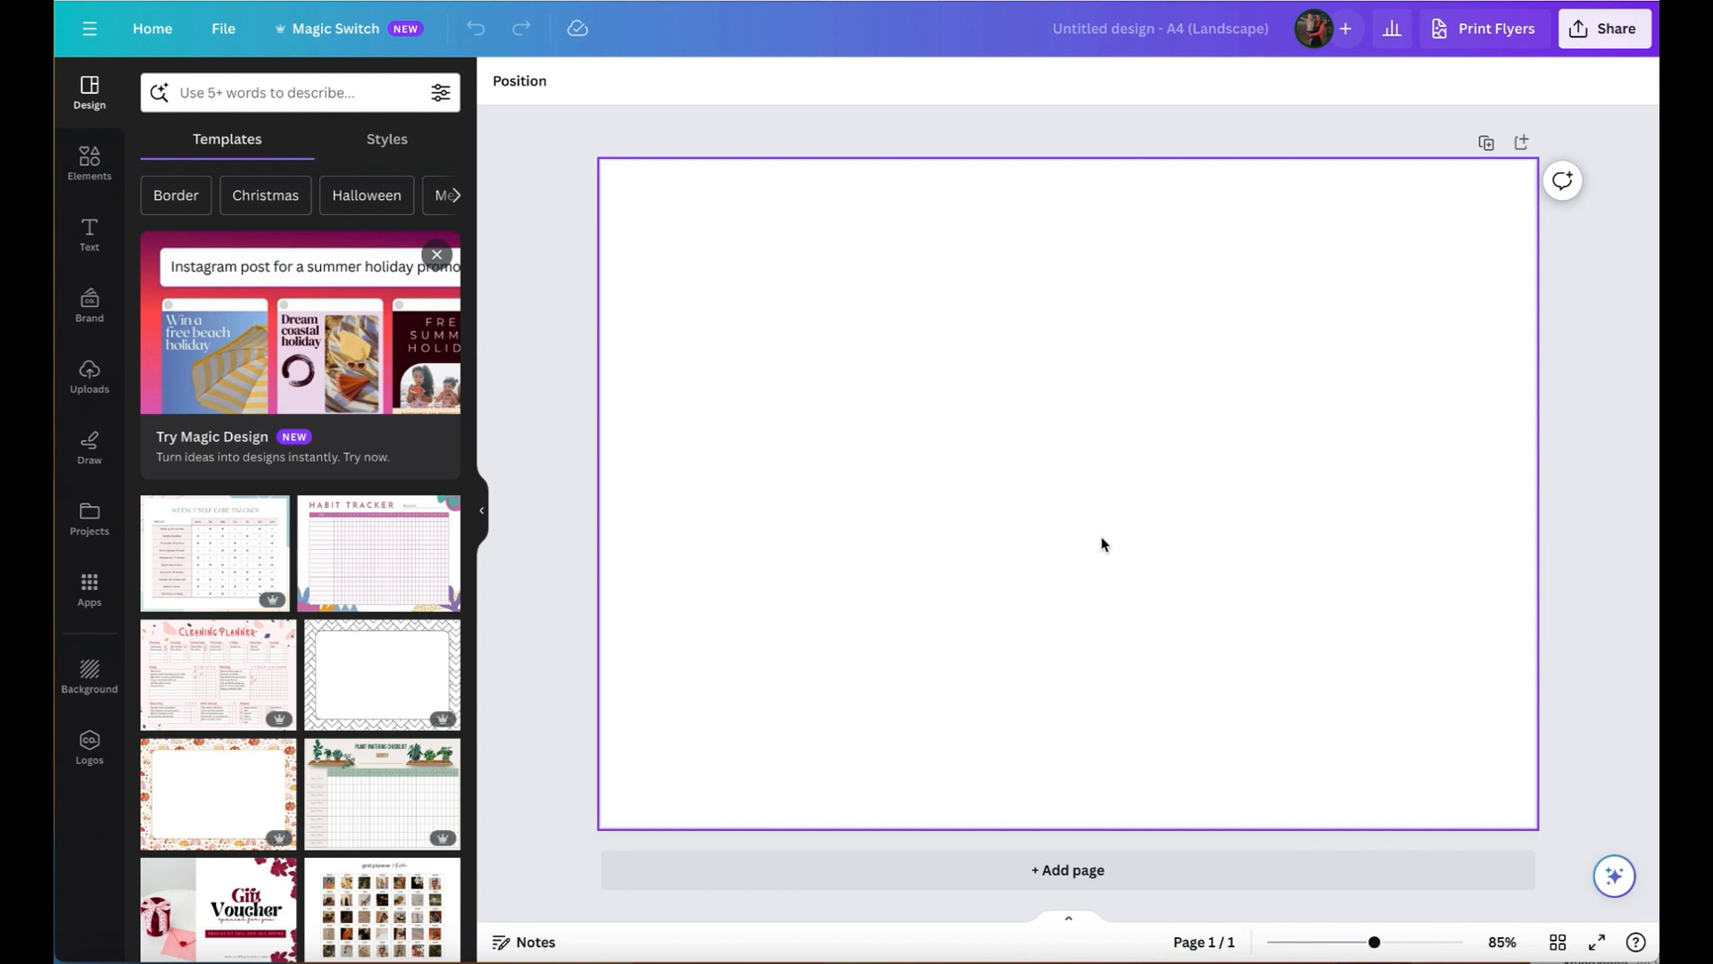
- Name the design "New template" and fill the page background with the near-black ACED Art brand colour
left_click(939, 527)
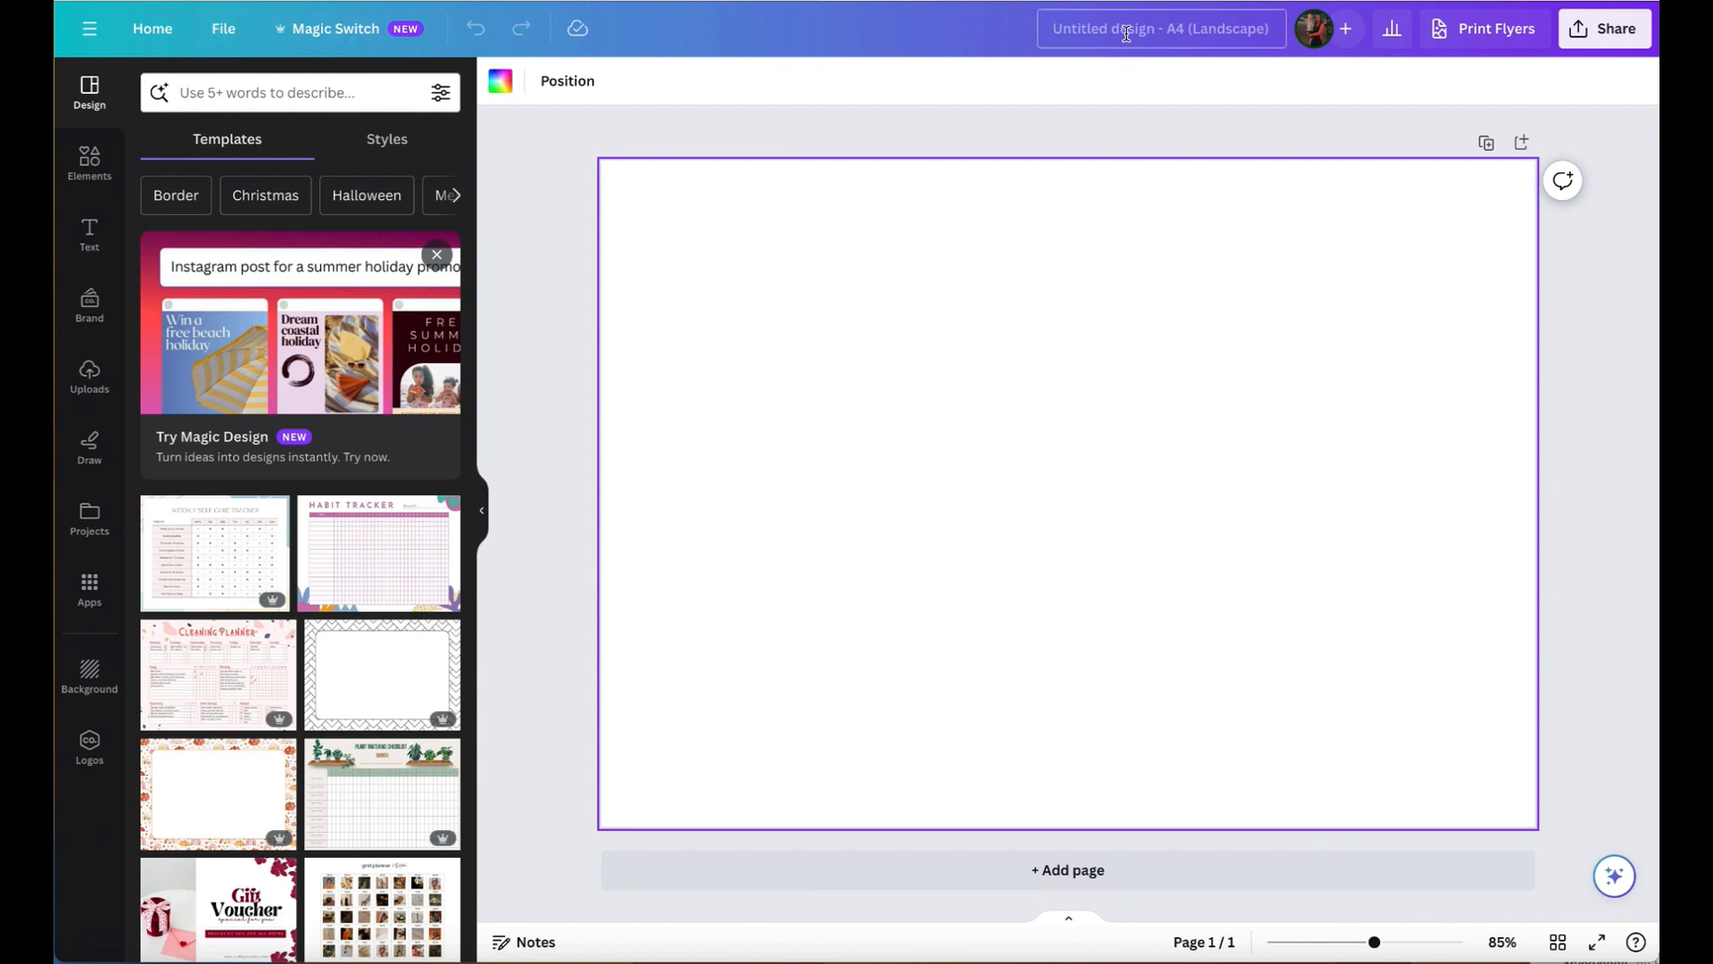
left_click(1093, 29)
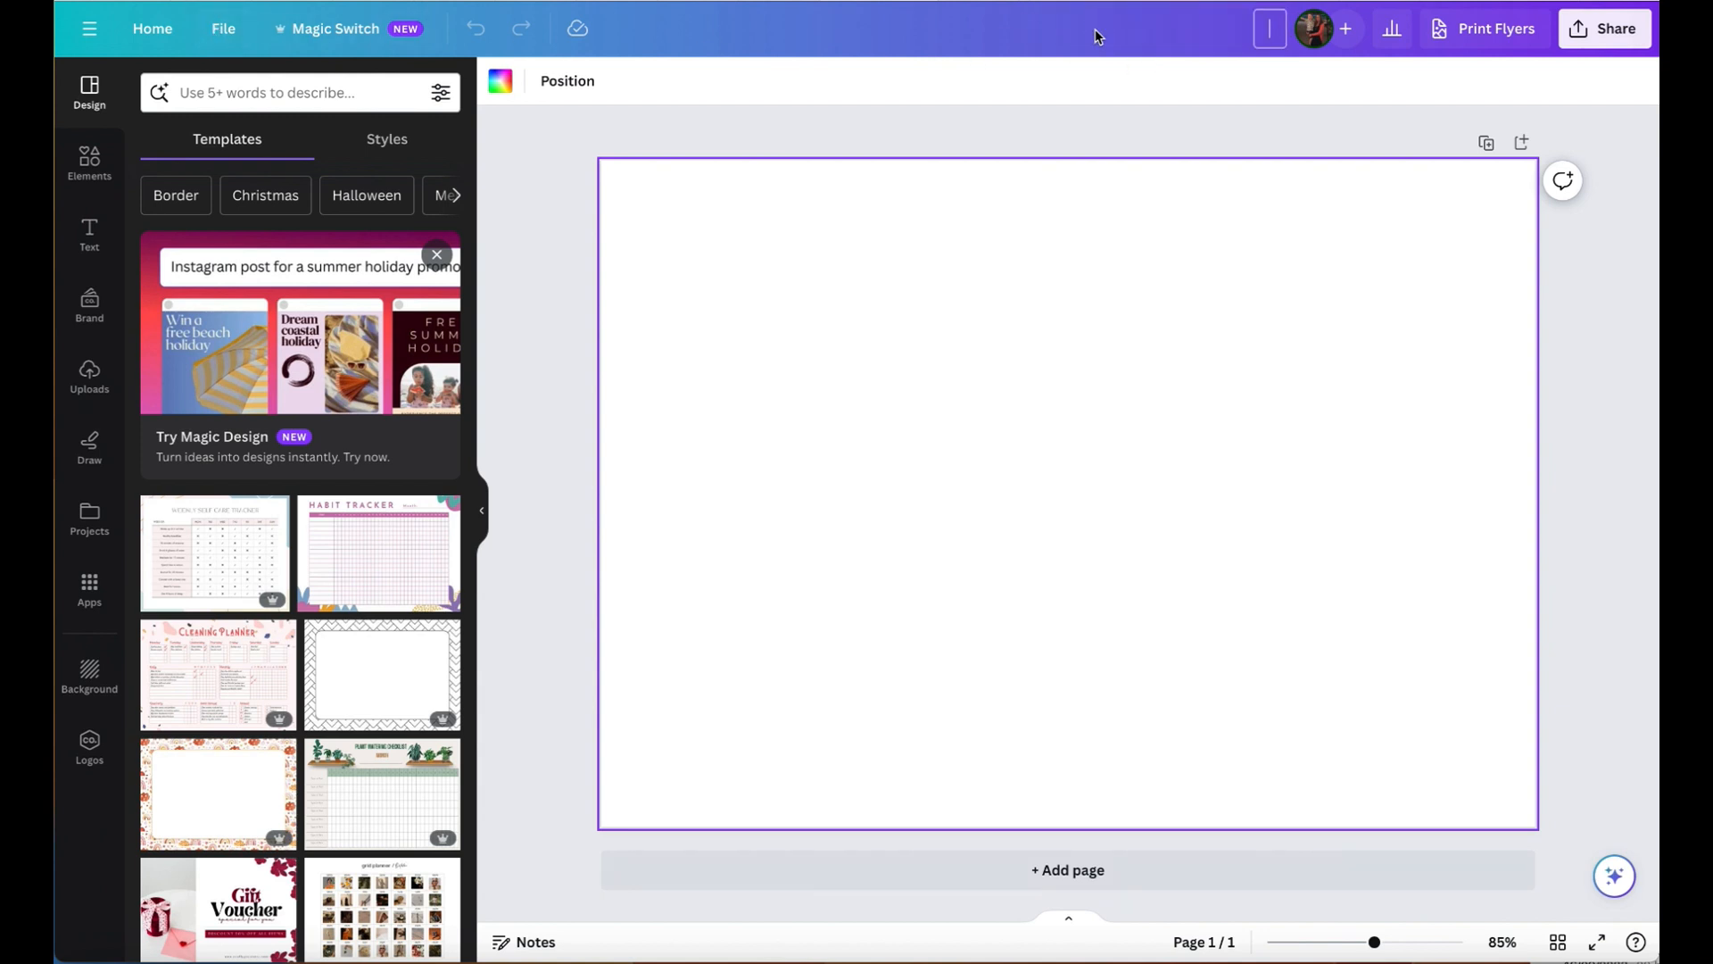
type("New template")
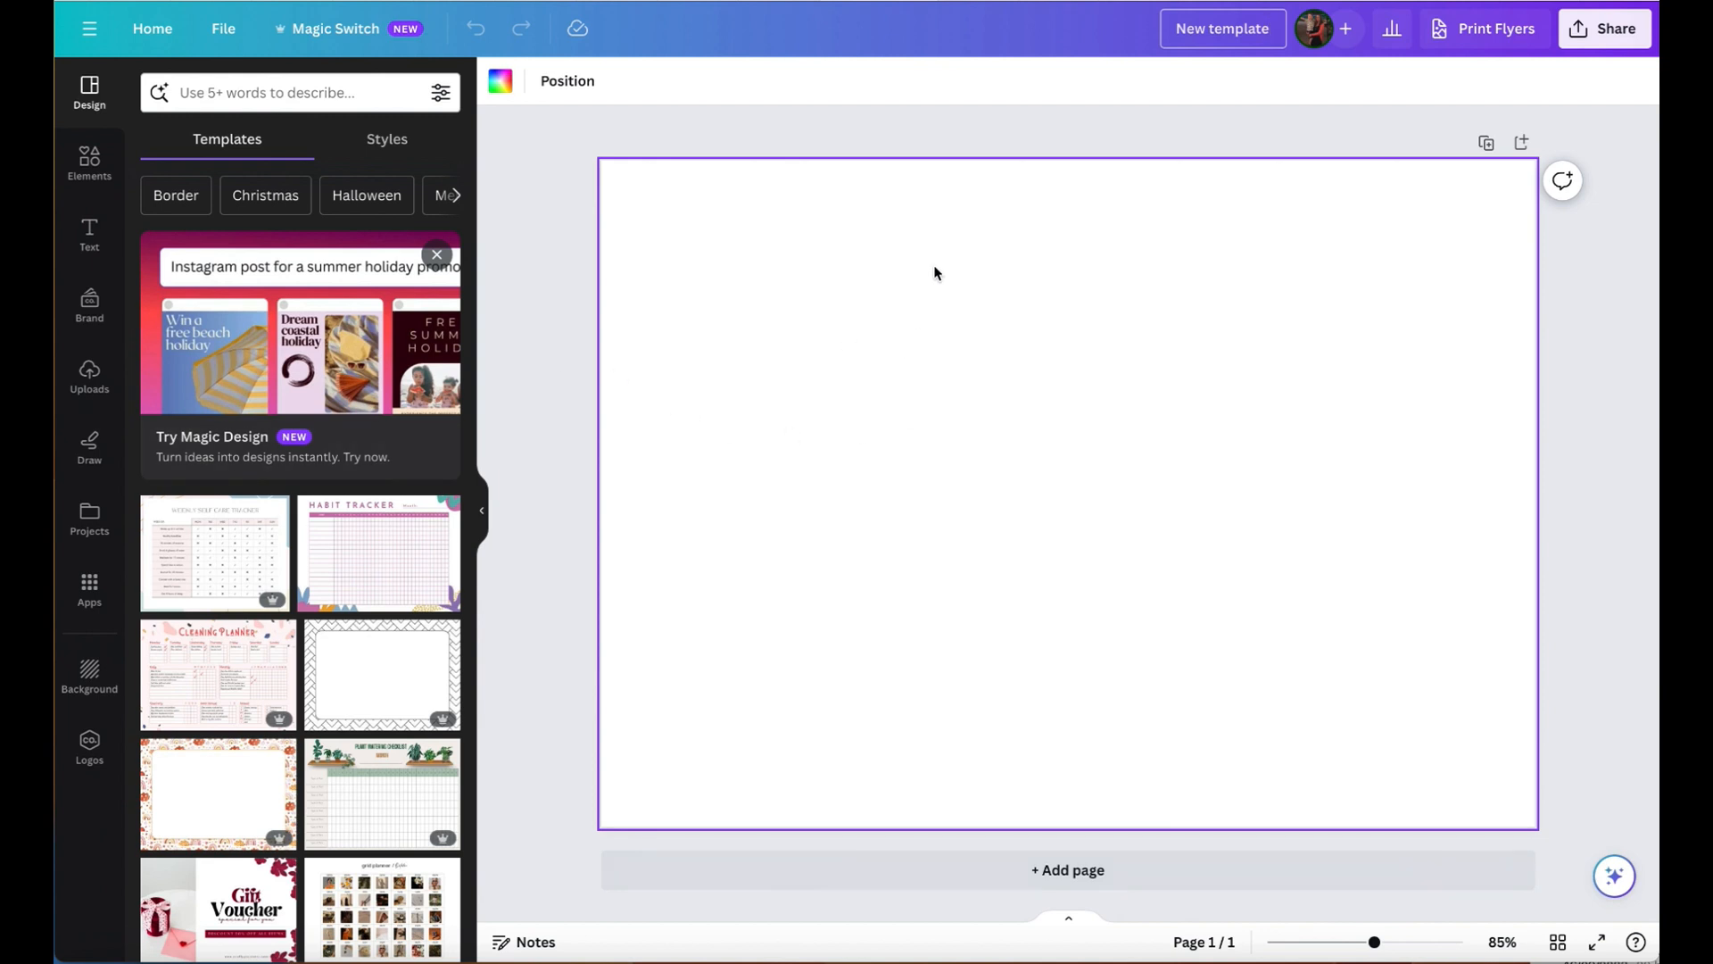
left_click(500, 82)
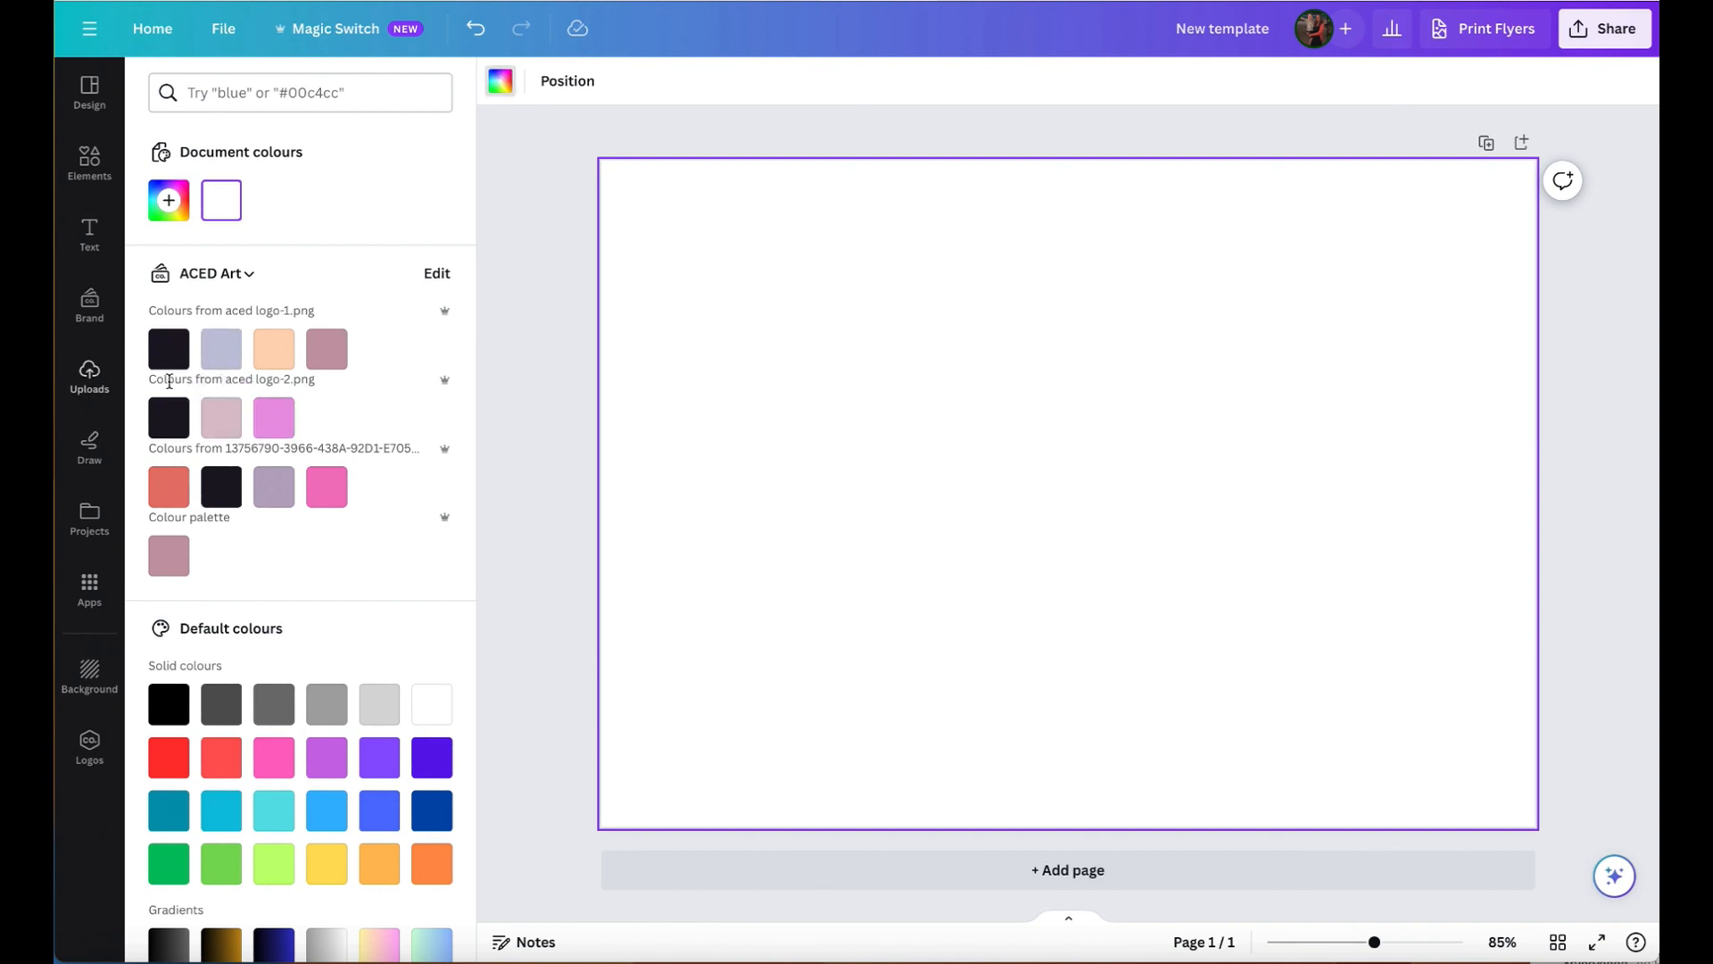
left_click(169, 348)
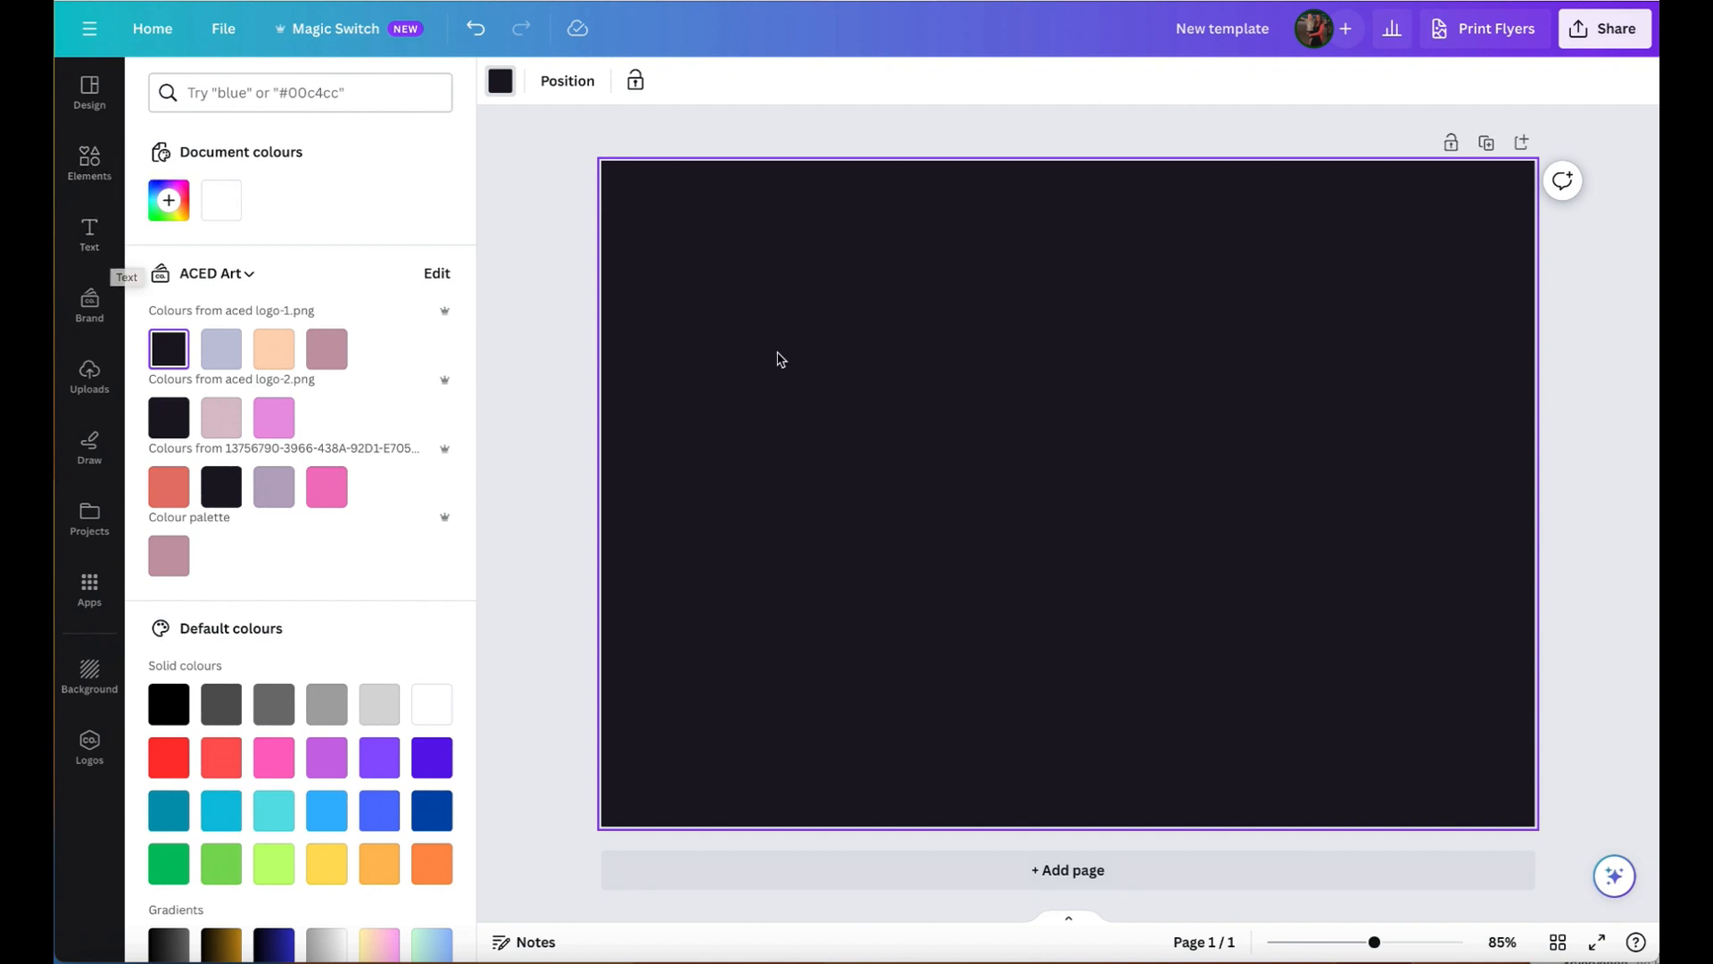
- Add a text box to the page reading "My text here"
left_click(94, 238)
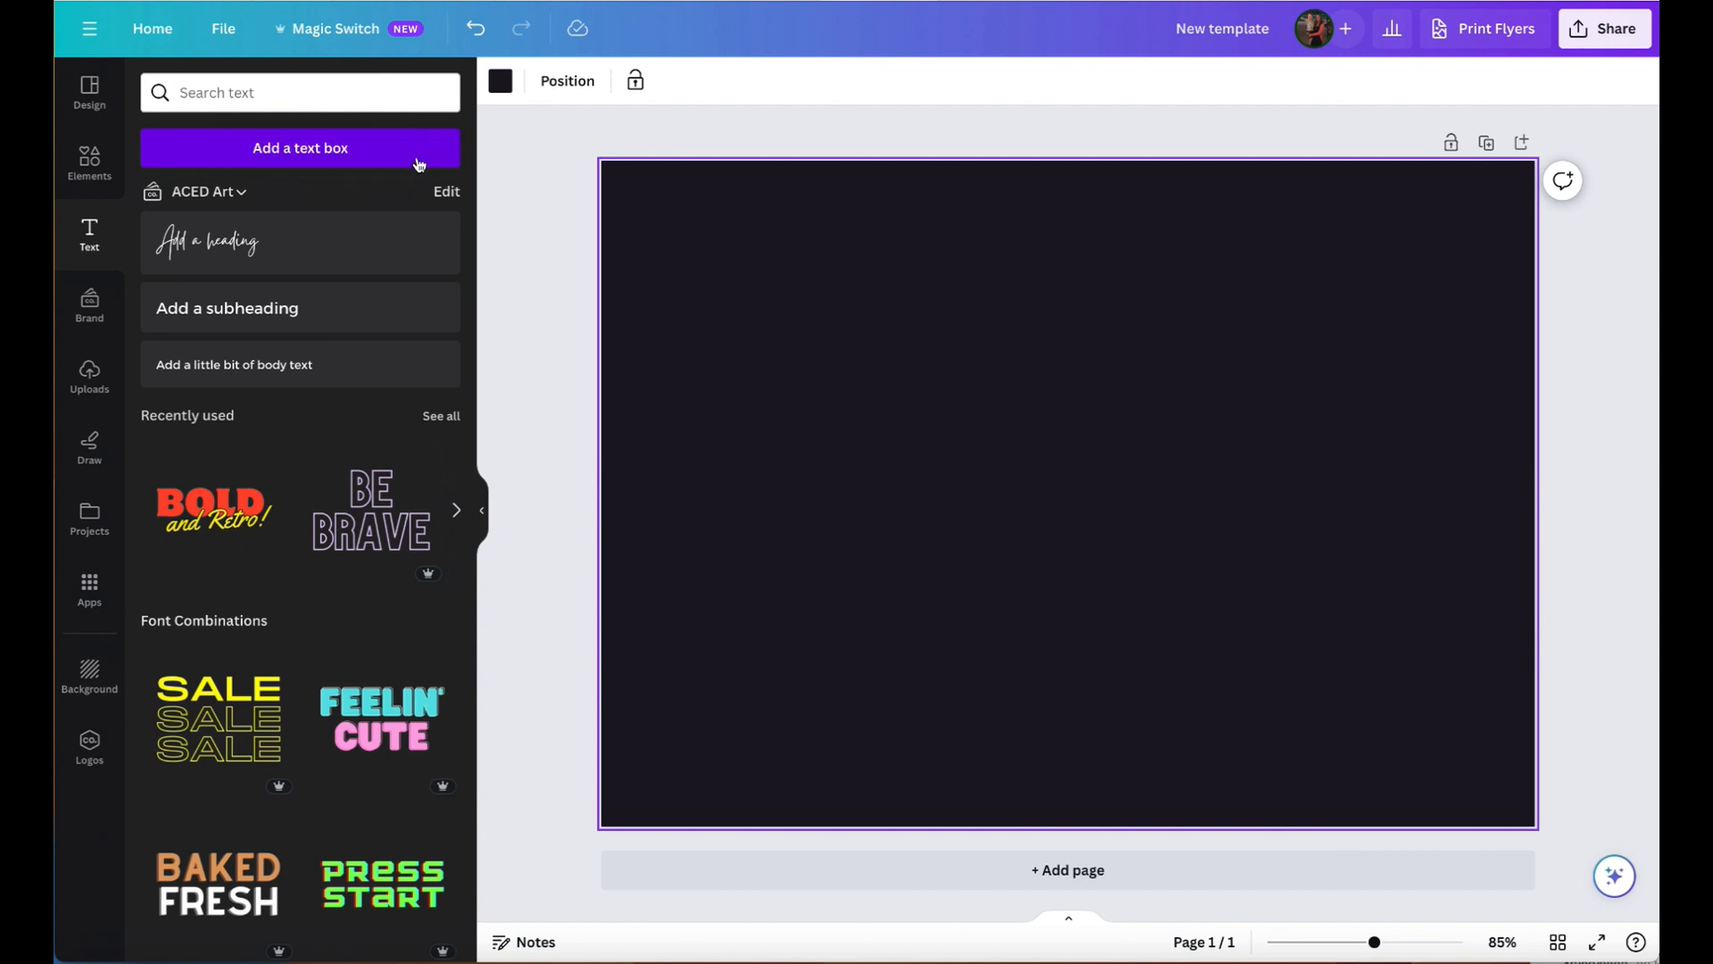
left_click(285, 152)
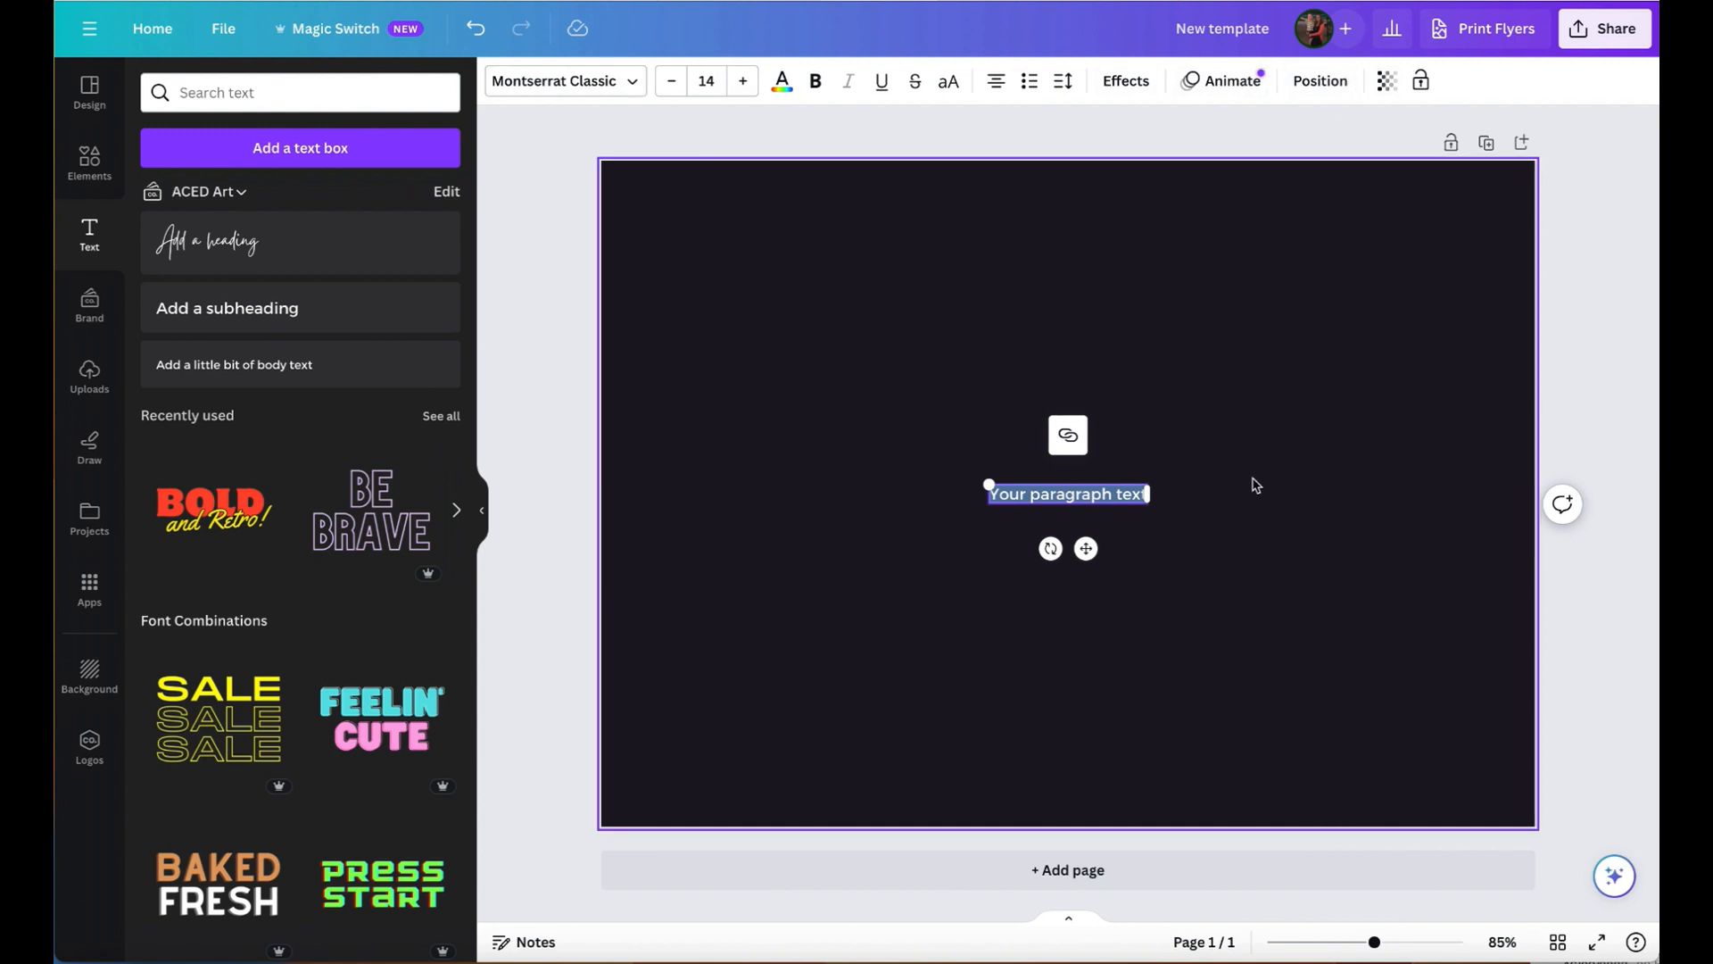
type("My")
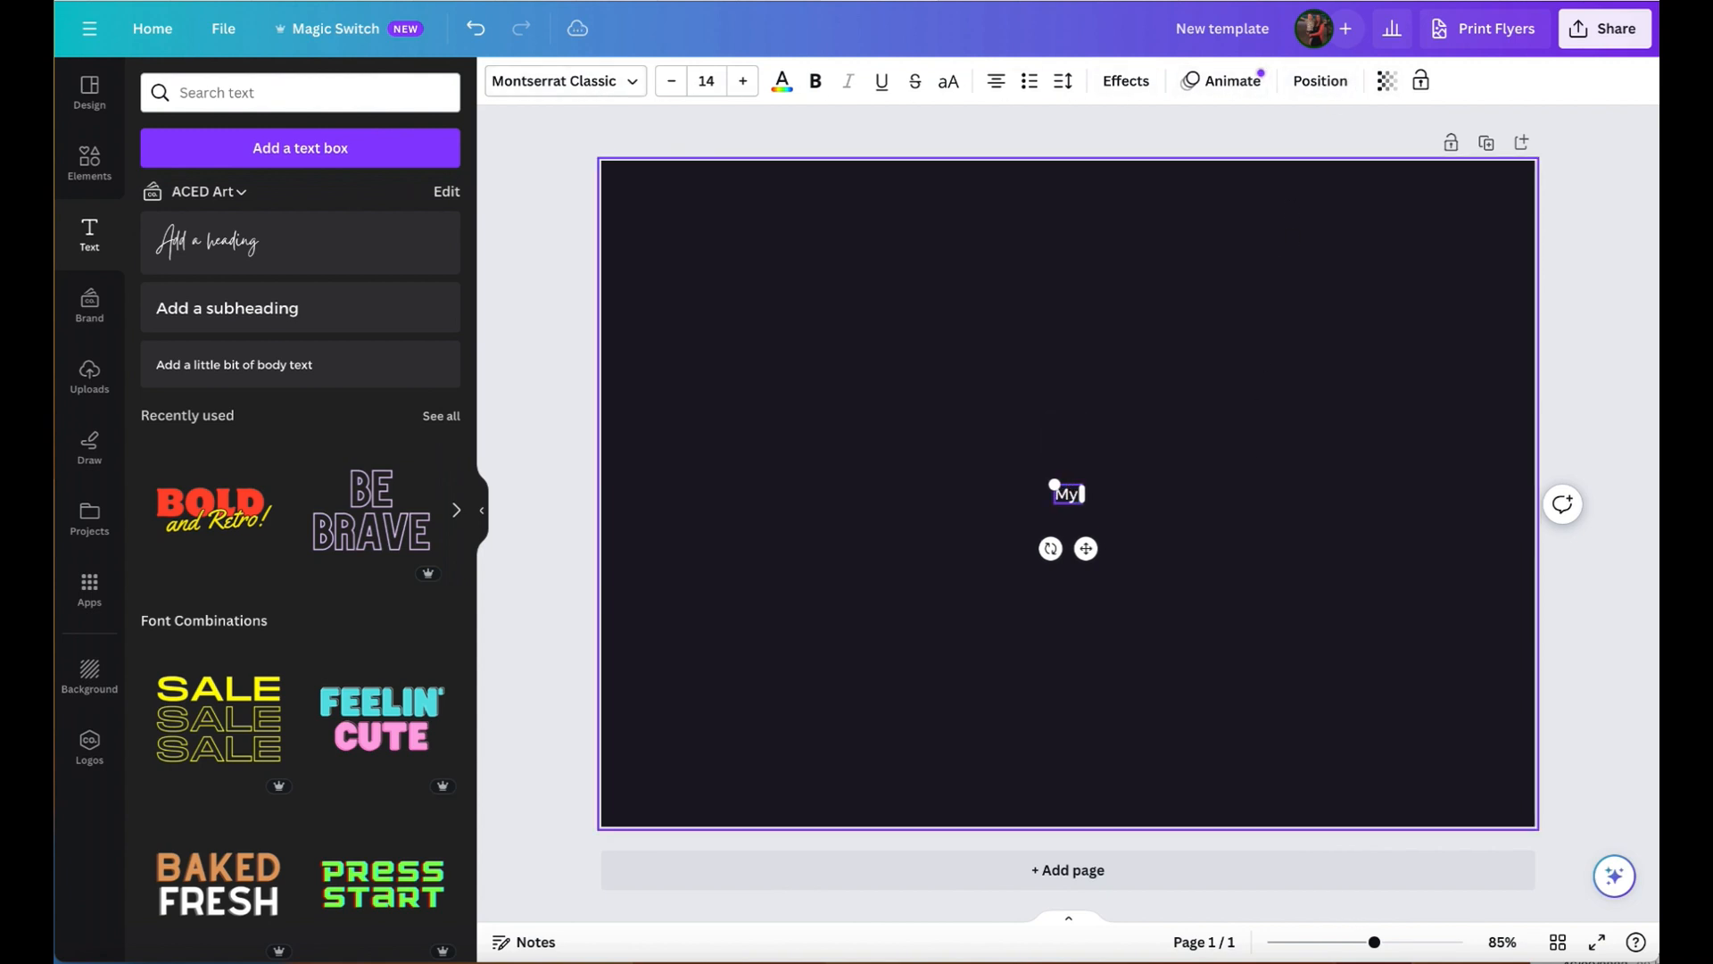
type(" text here")
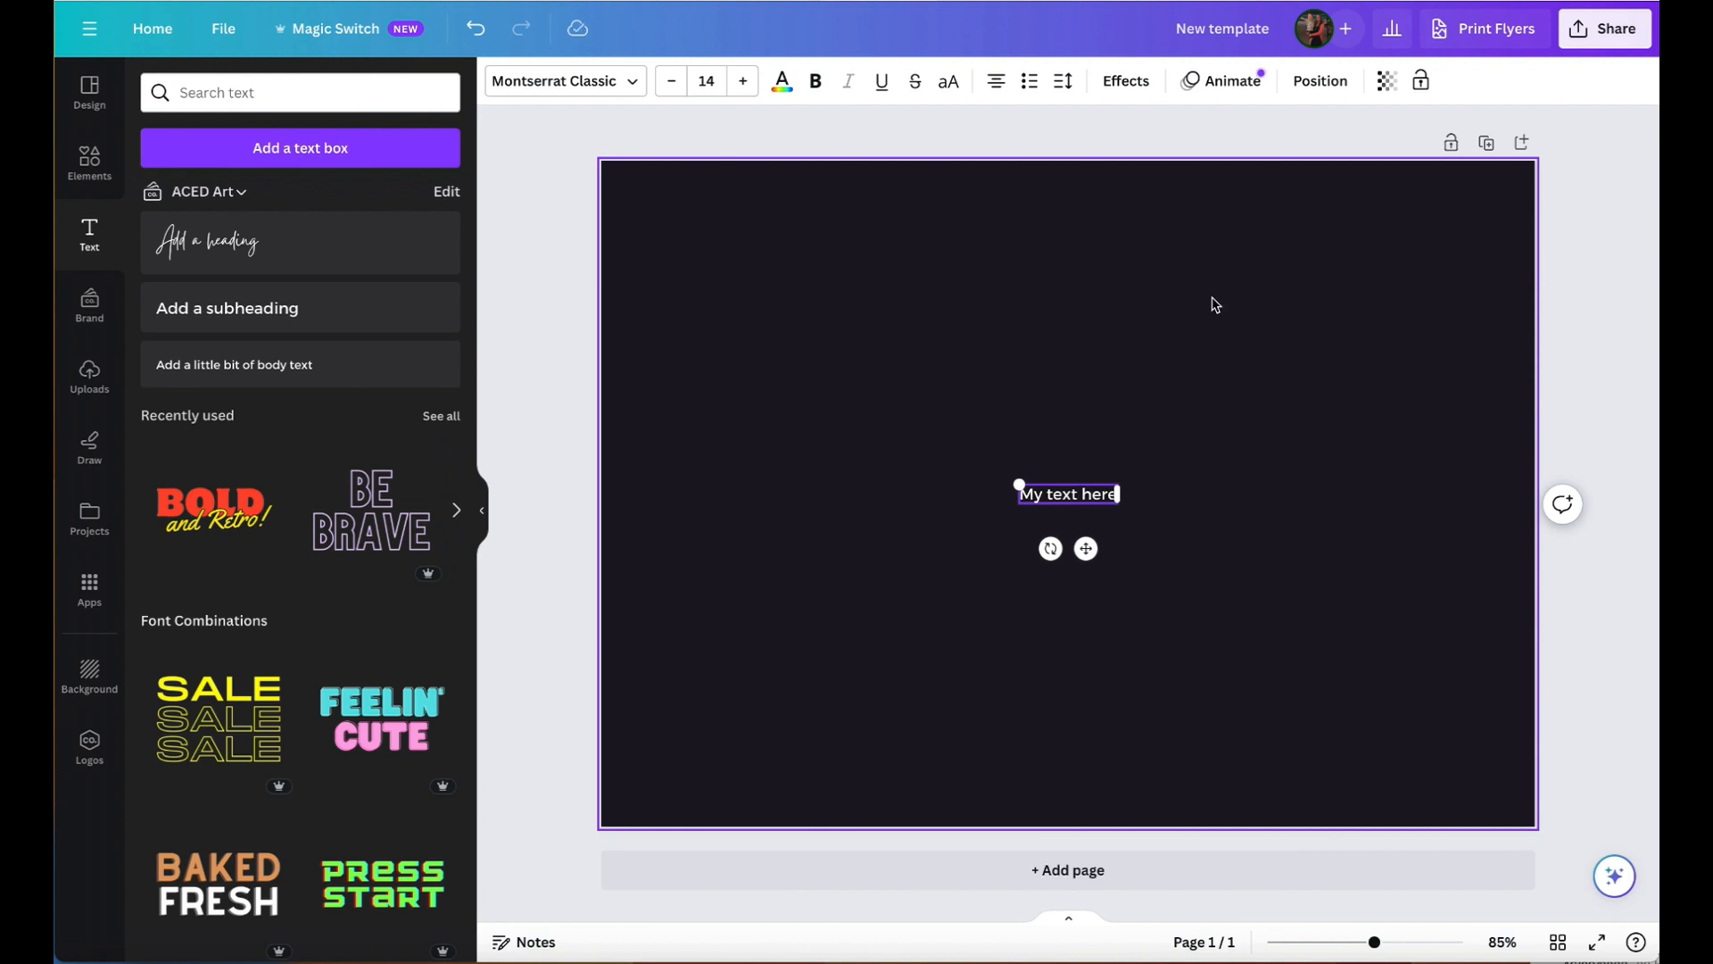
- Set the text's font size to 23 and change all white to the peach brand colour from aced logo-1.png
left_click(742, 93)
left_click(742, 93)
left_click(742, 93)
left_click(742, 93)
left_click(742, 93)
left_click(741, 92)
left_click(742, 93)
left_click(742, 93)
left_click(741, 93)
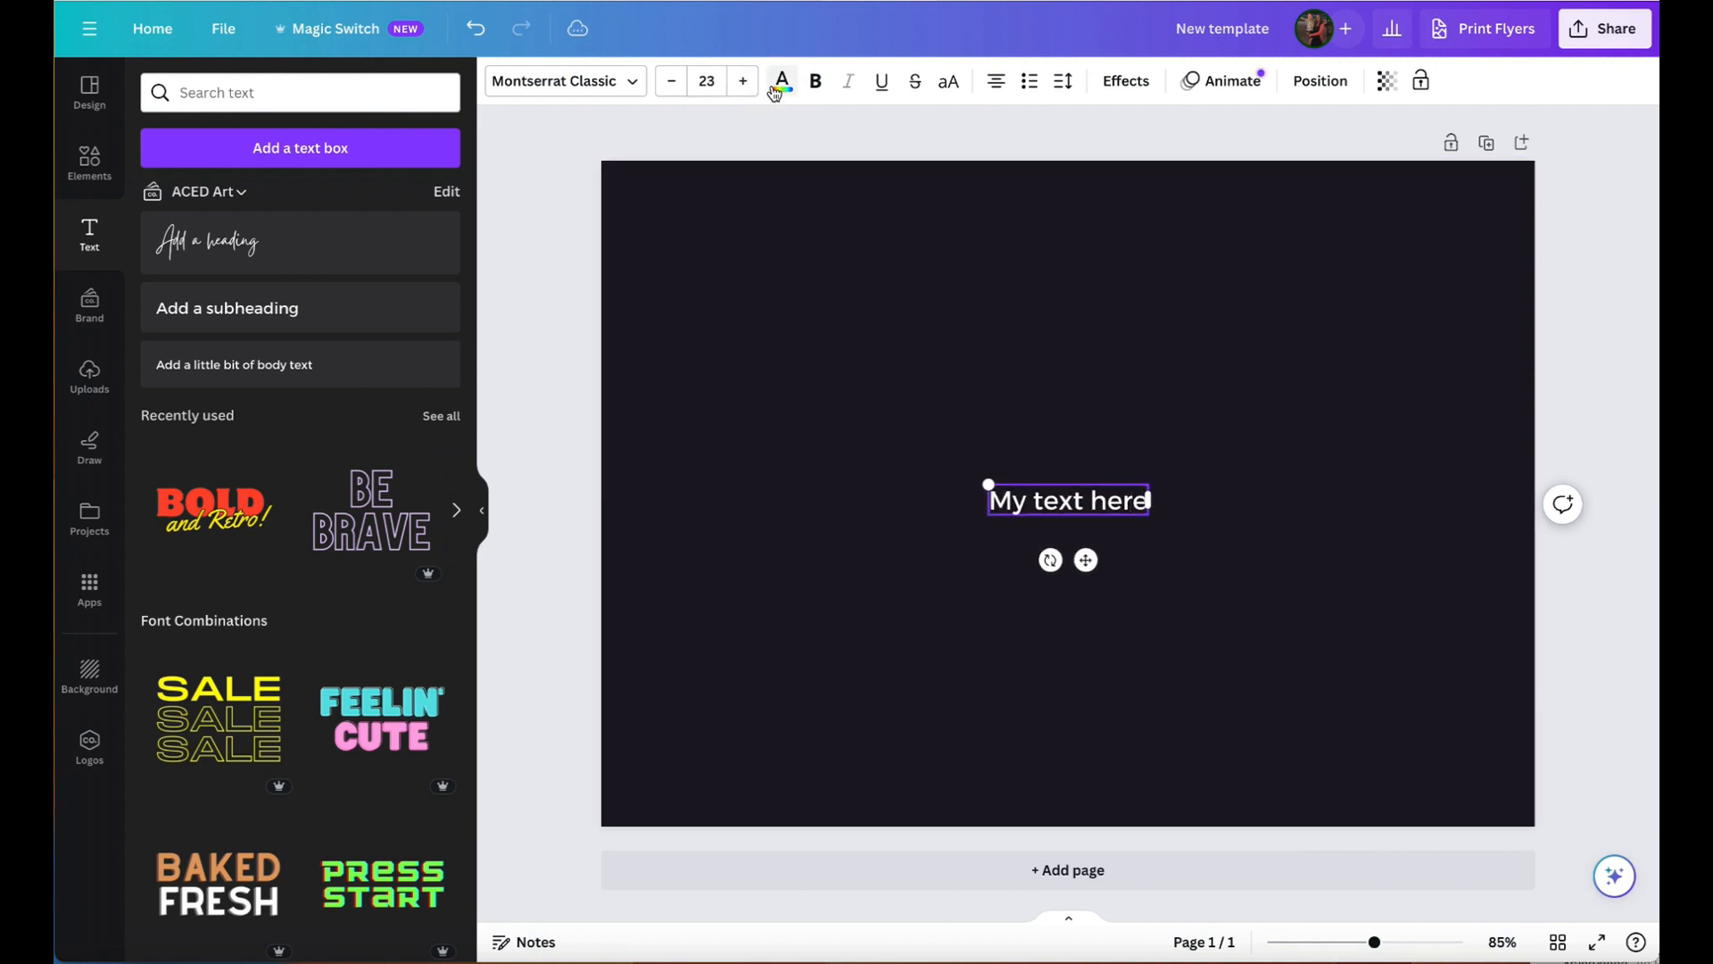
left_click(783, 83)
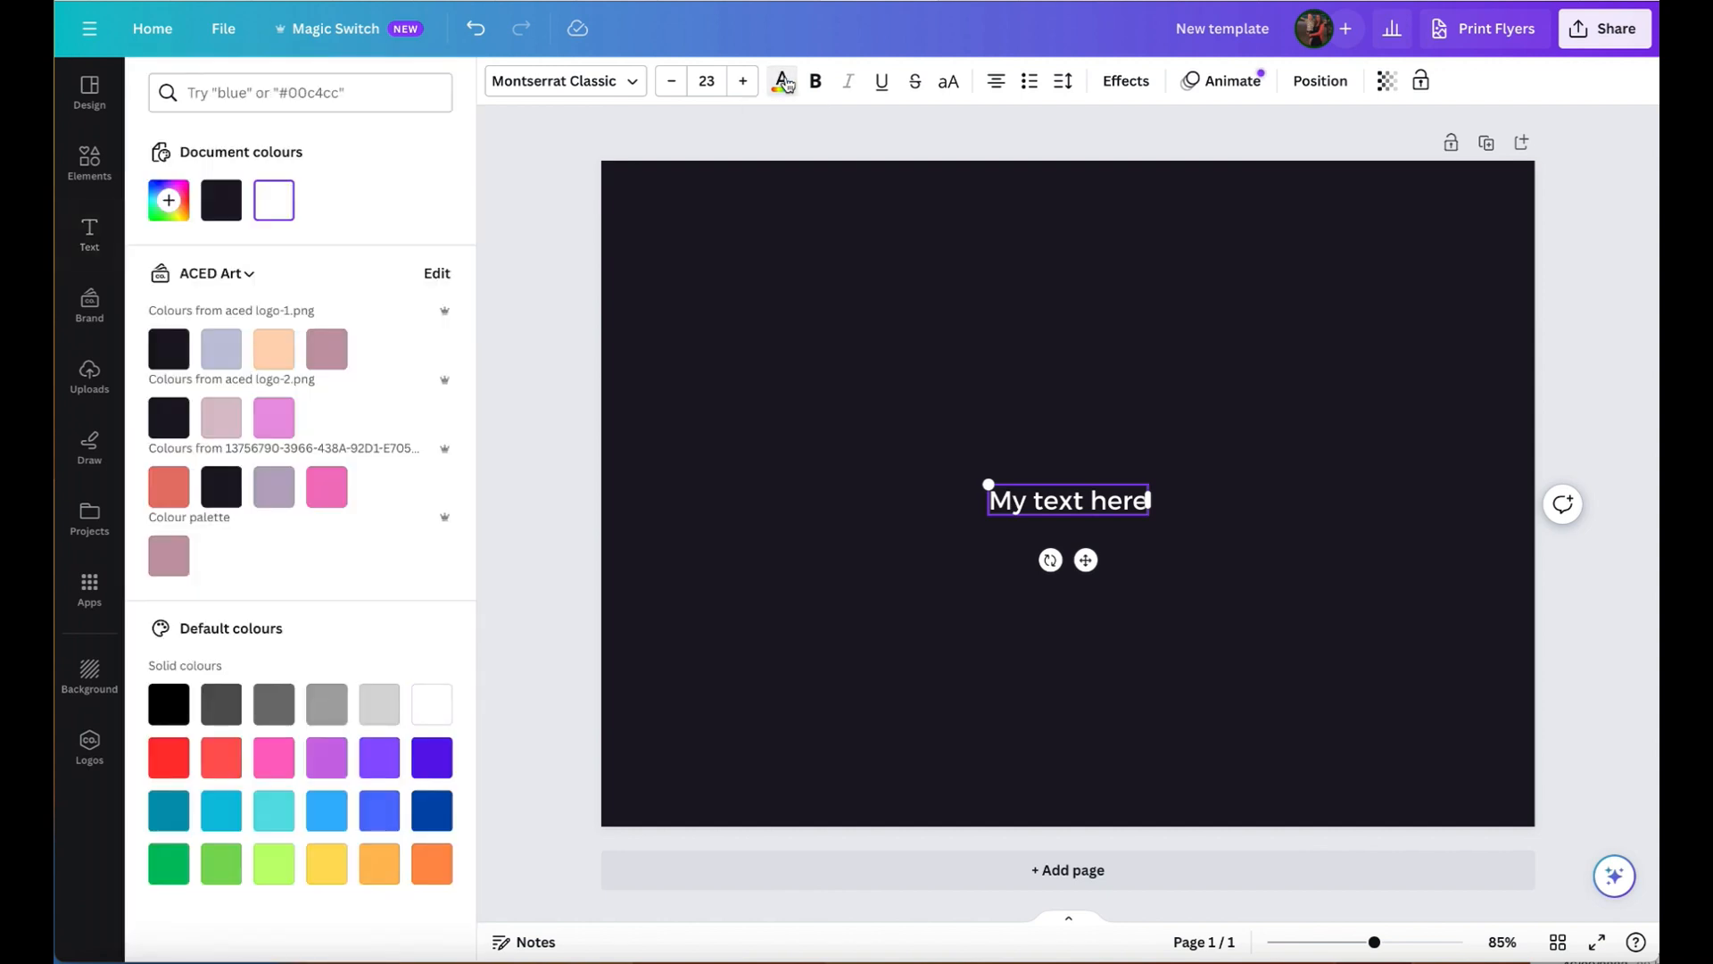
left_click(277, 366)
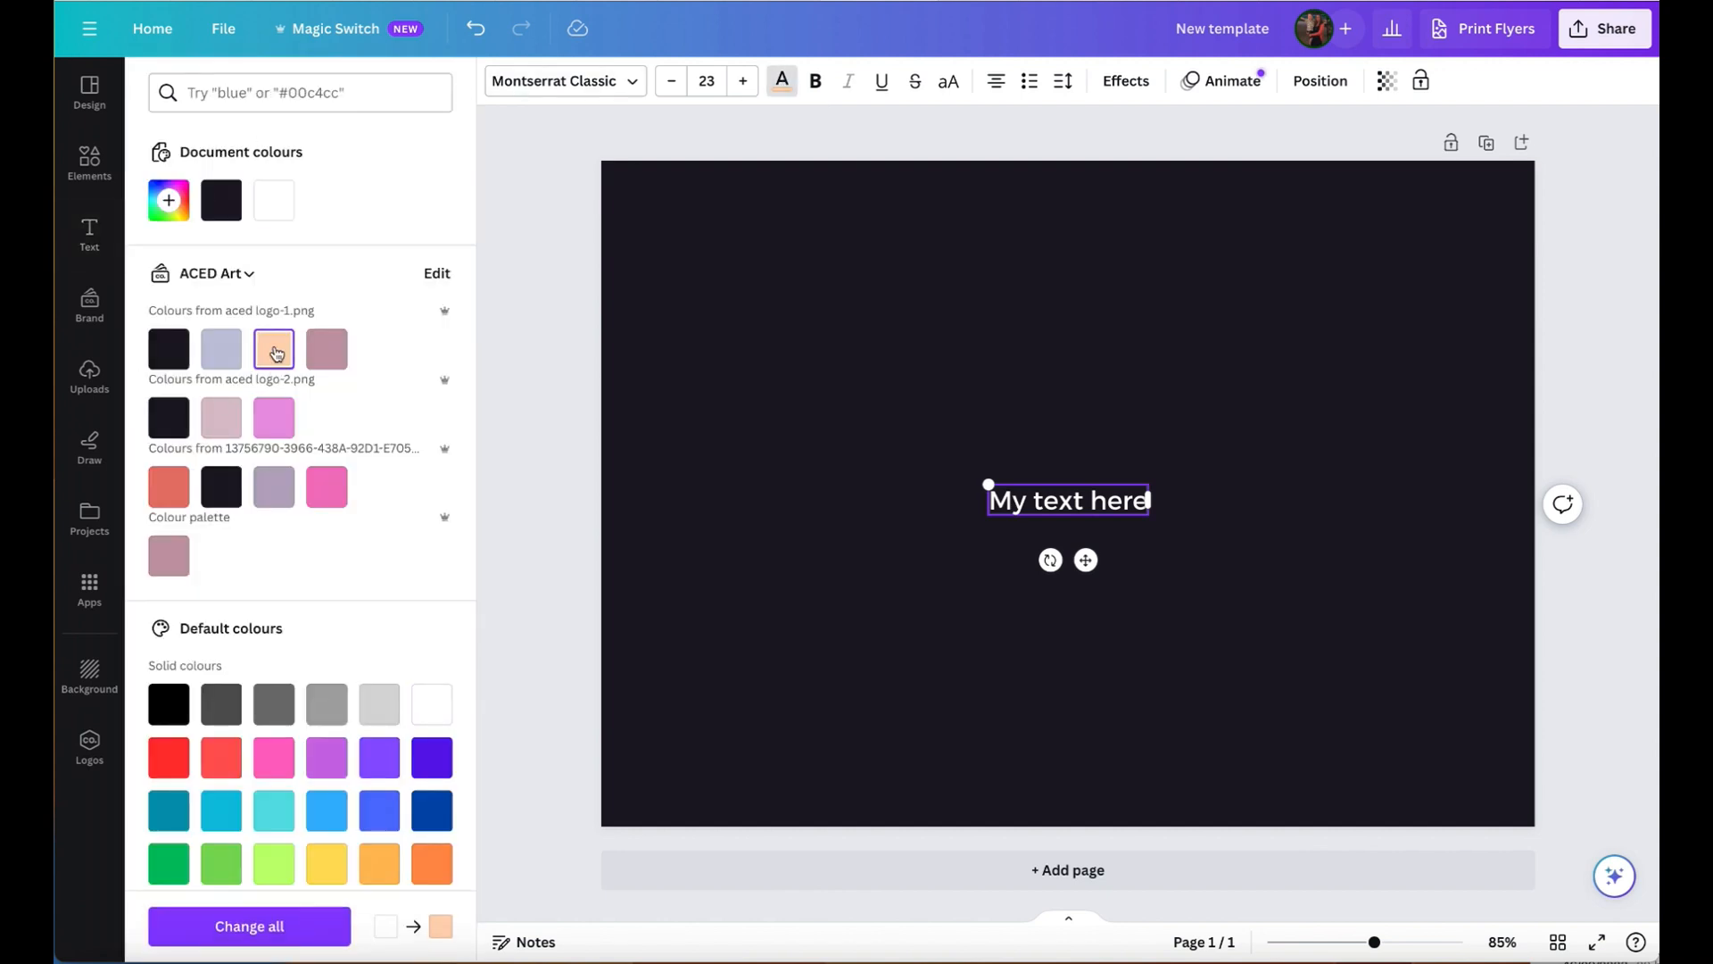
left_click(239, 928)
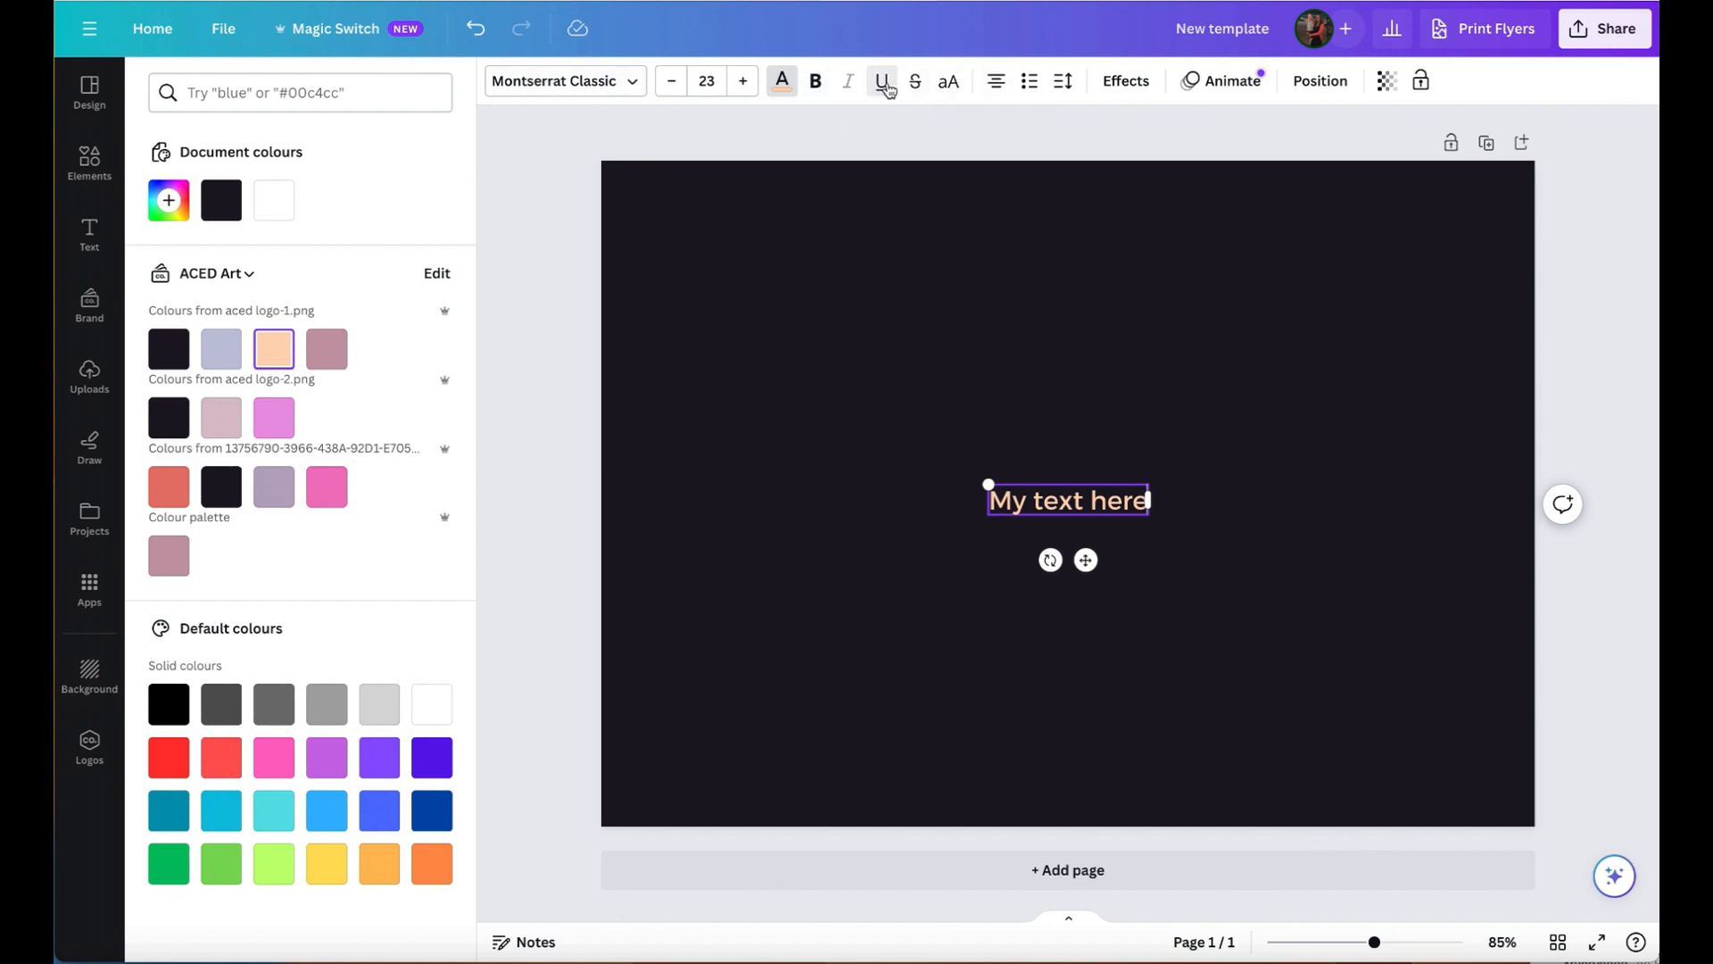
- Try underlining the whole "My text here" line and remove the underline again
key("ctrl+a")
left_click(882, 90)
left_click(882, 92)
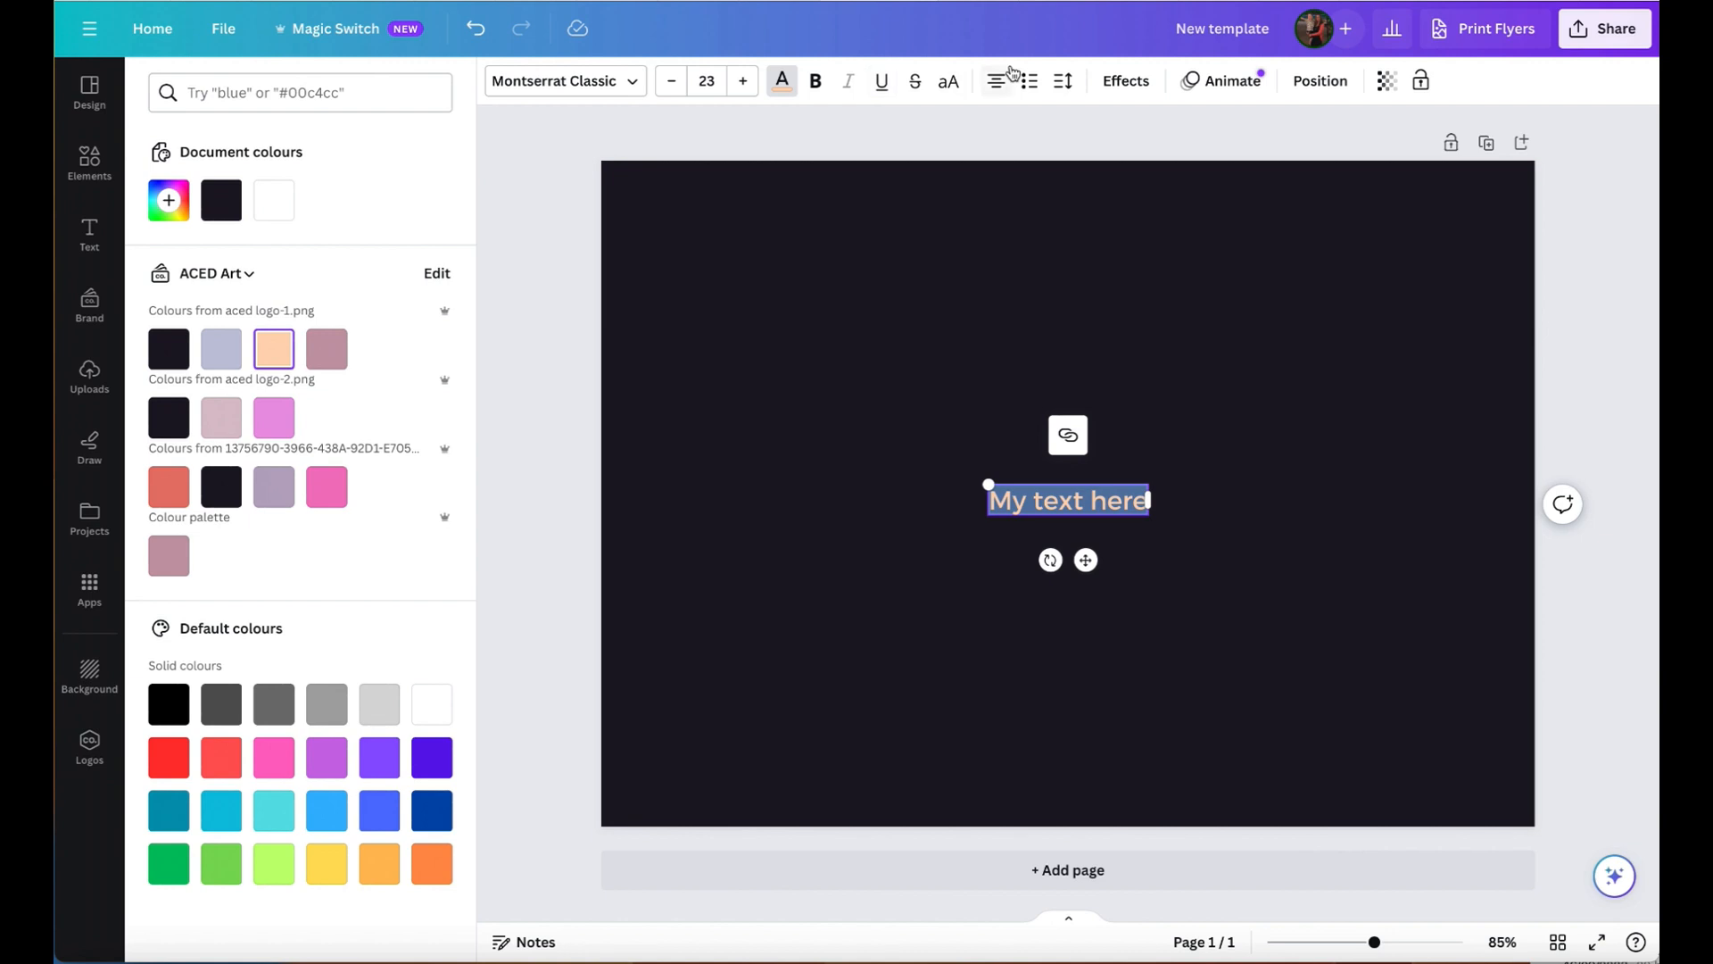
- Justify the selected text and format it as a bulleted list
left_click(1000, 90)
left_click(1028, 85)
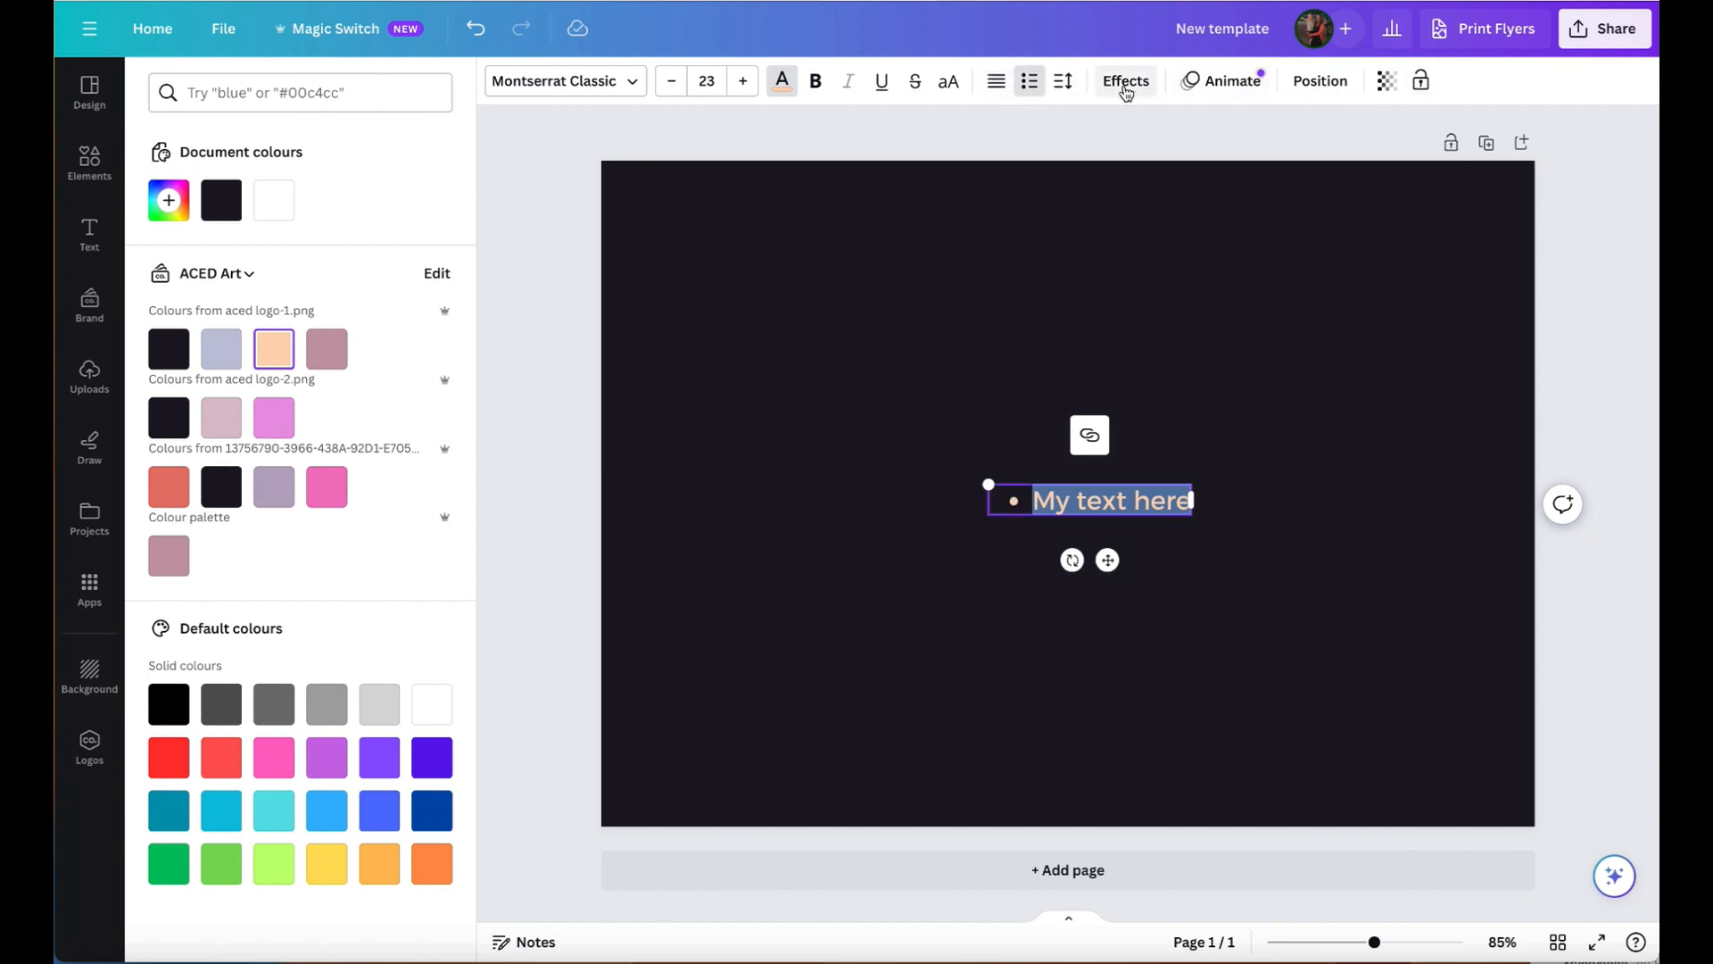
- Apply the Background effect to the text in the coral brand colour and give the text a Curve shape
left_click(1127, 88)
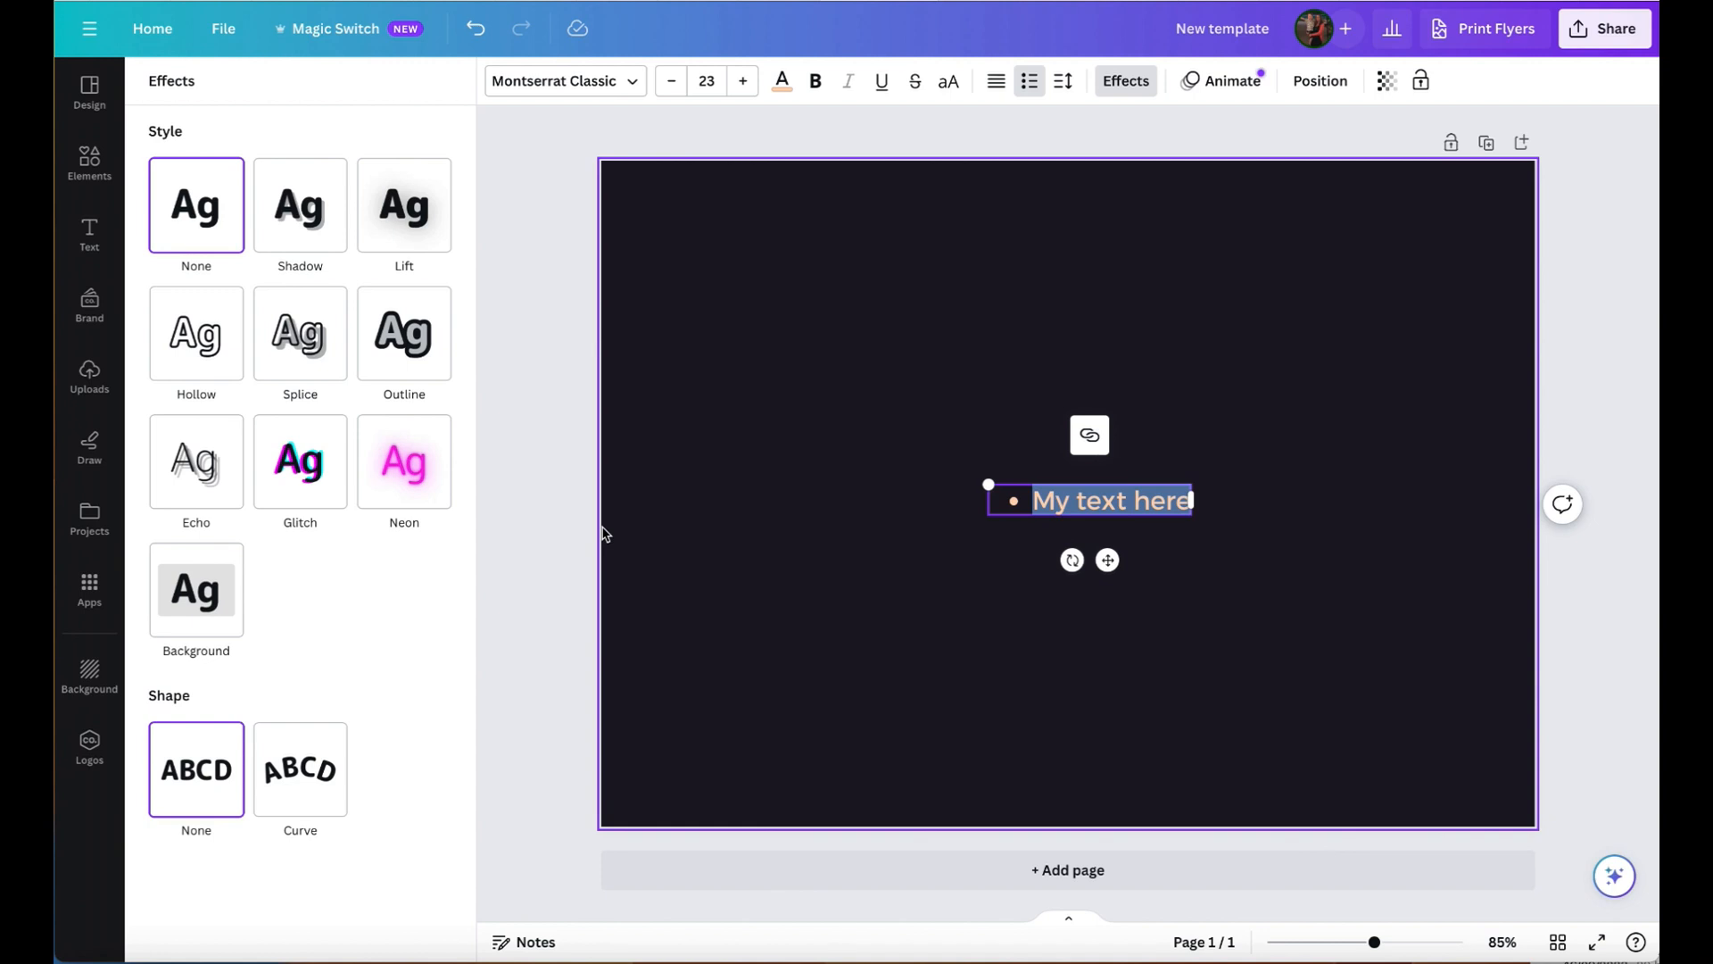
left_click(186, 609)
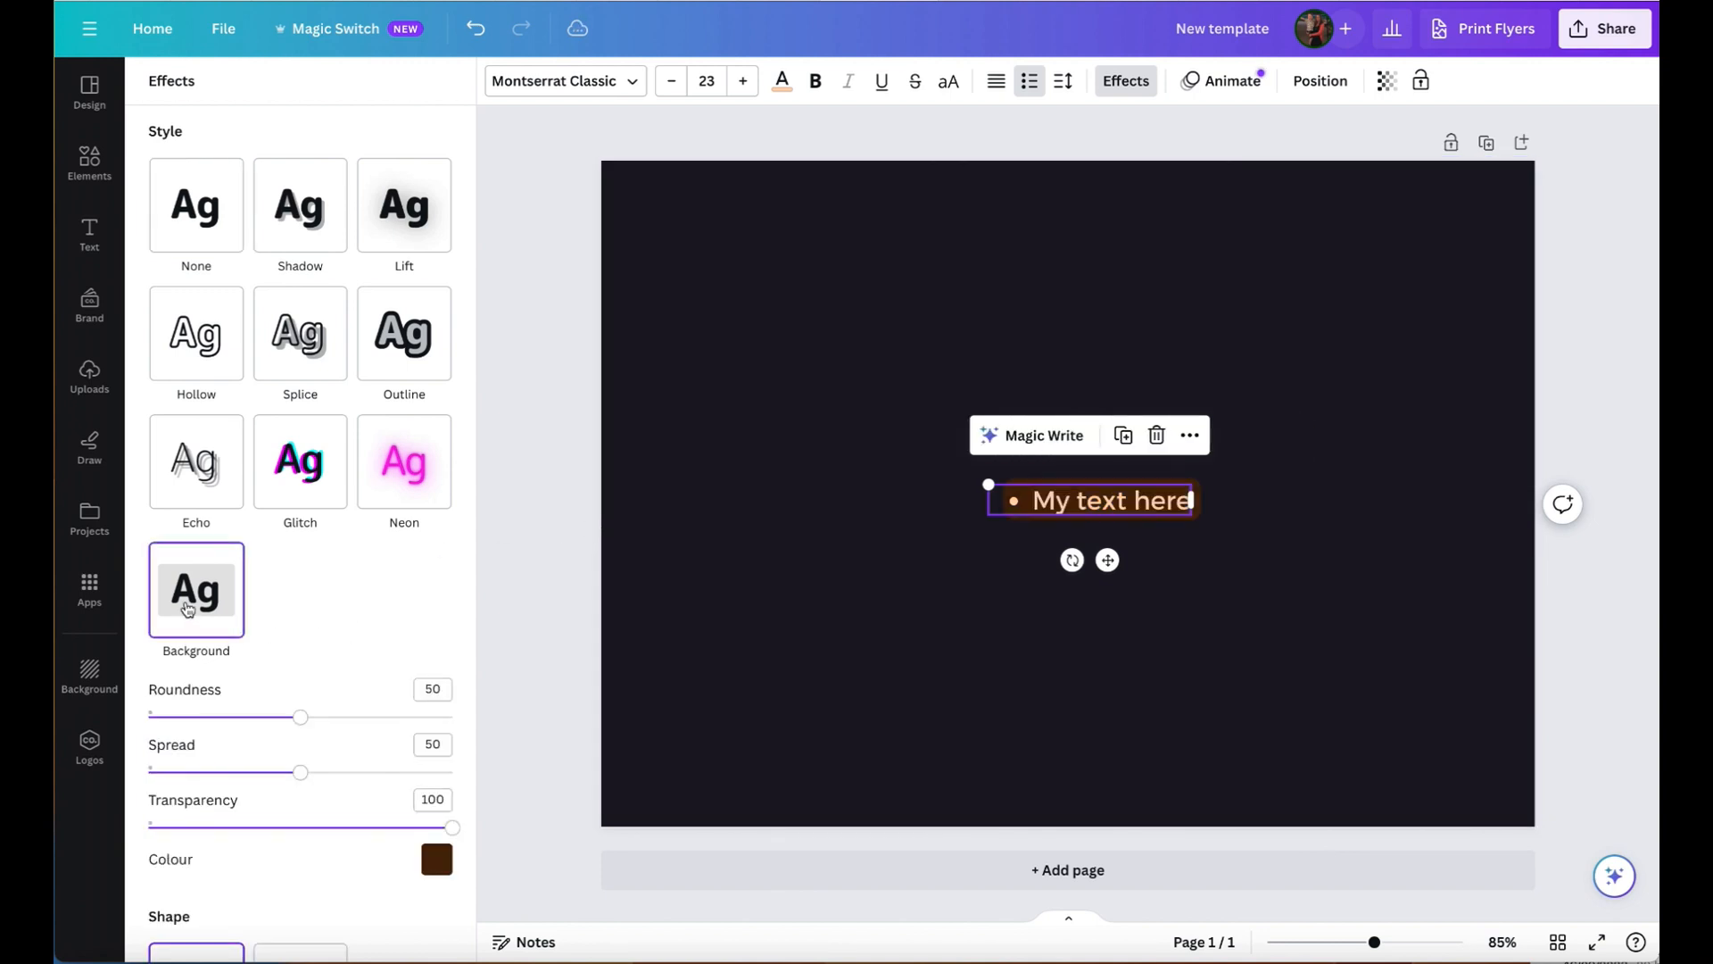
scroll(452, 635, "down", 2)
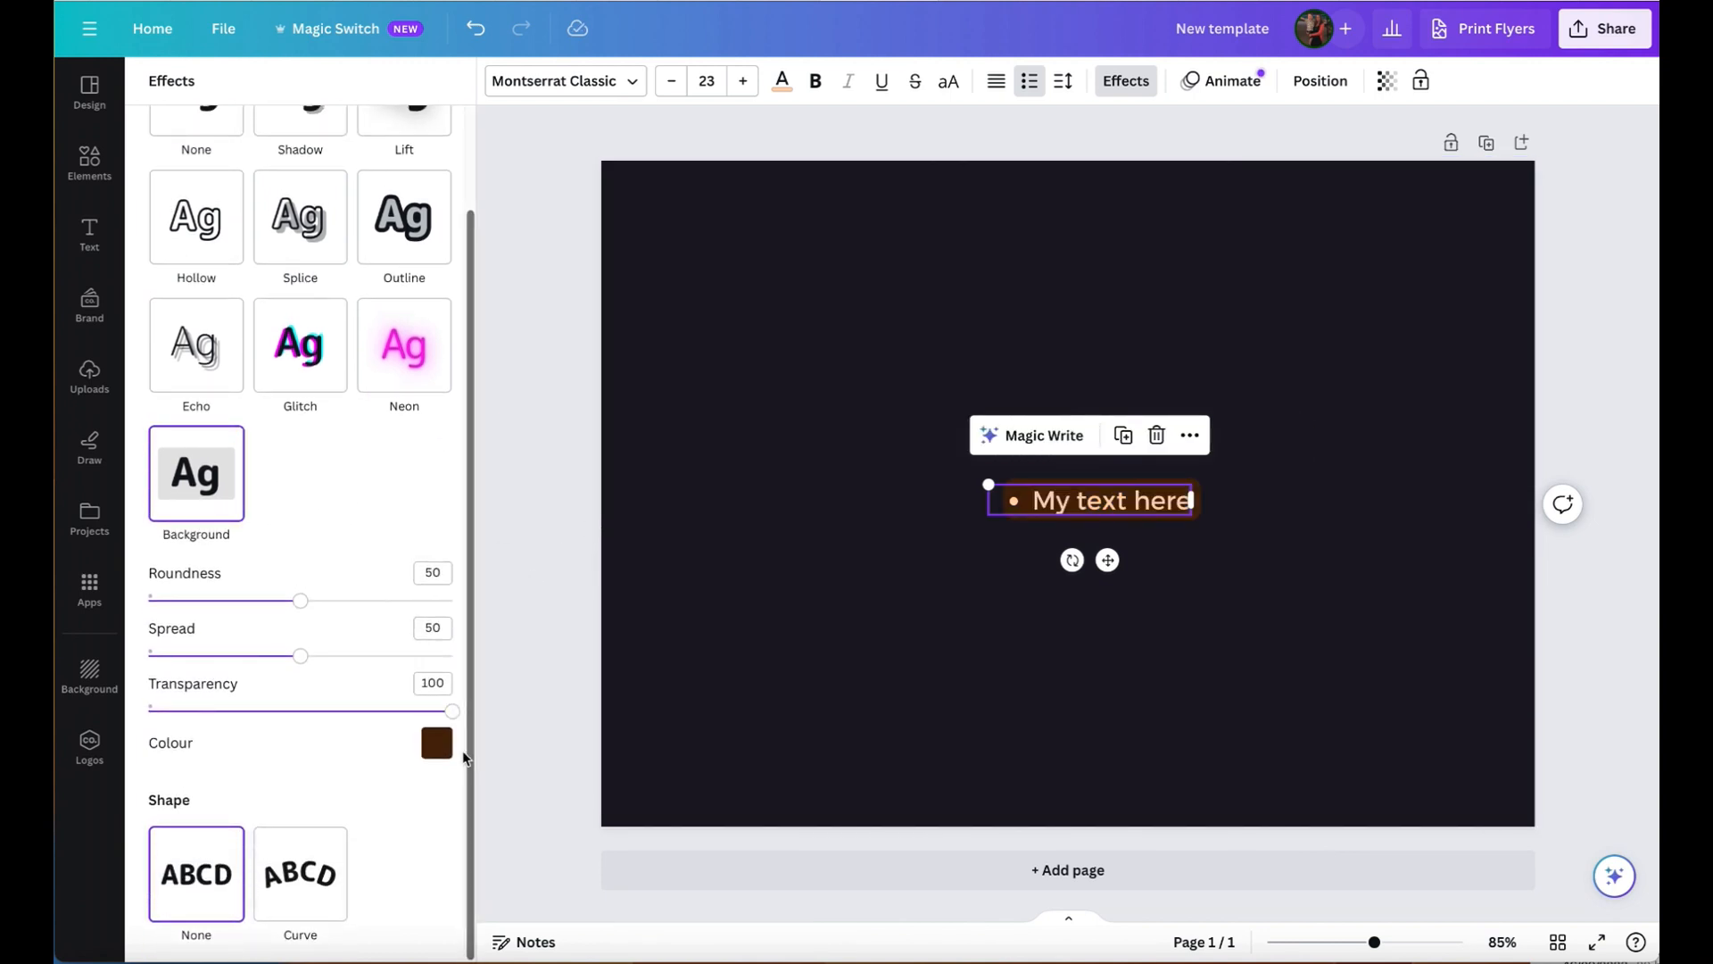
left_click(436, 743)
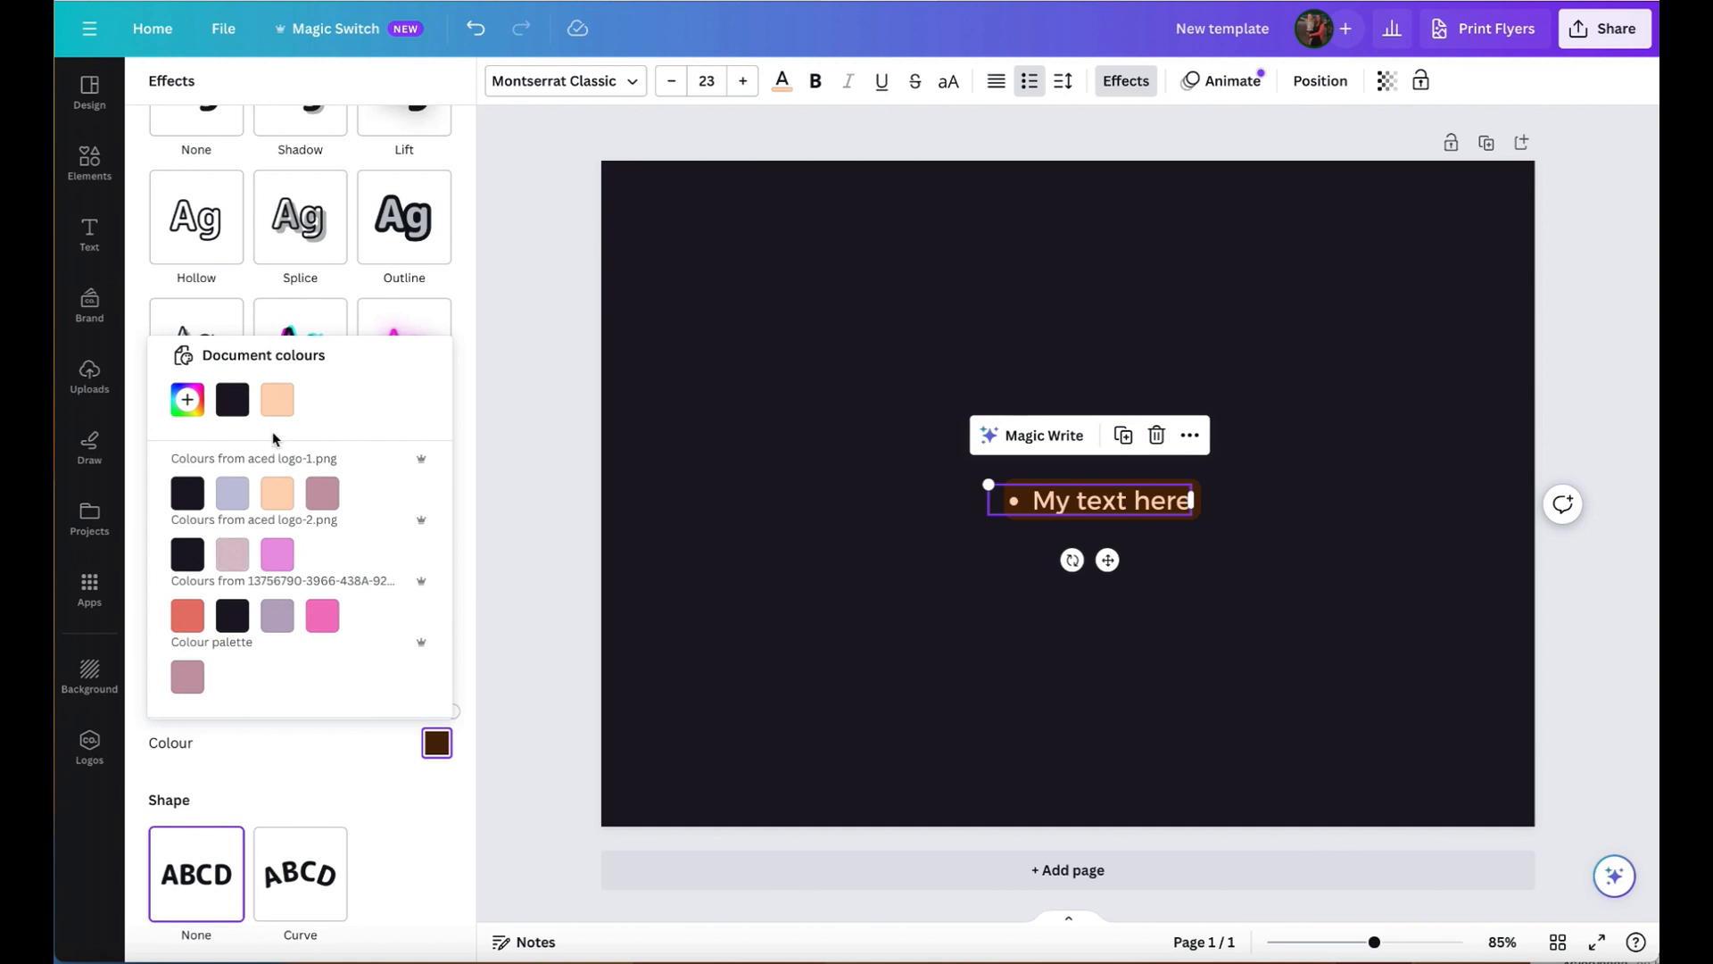
left_click(187, 615)
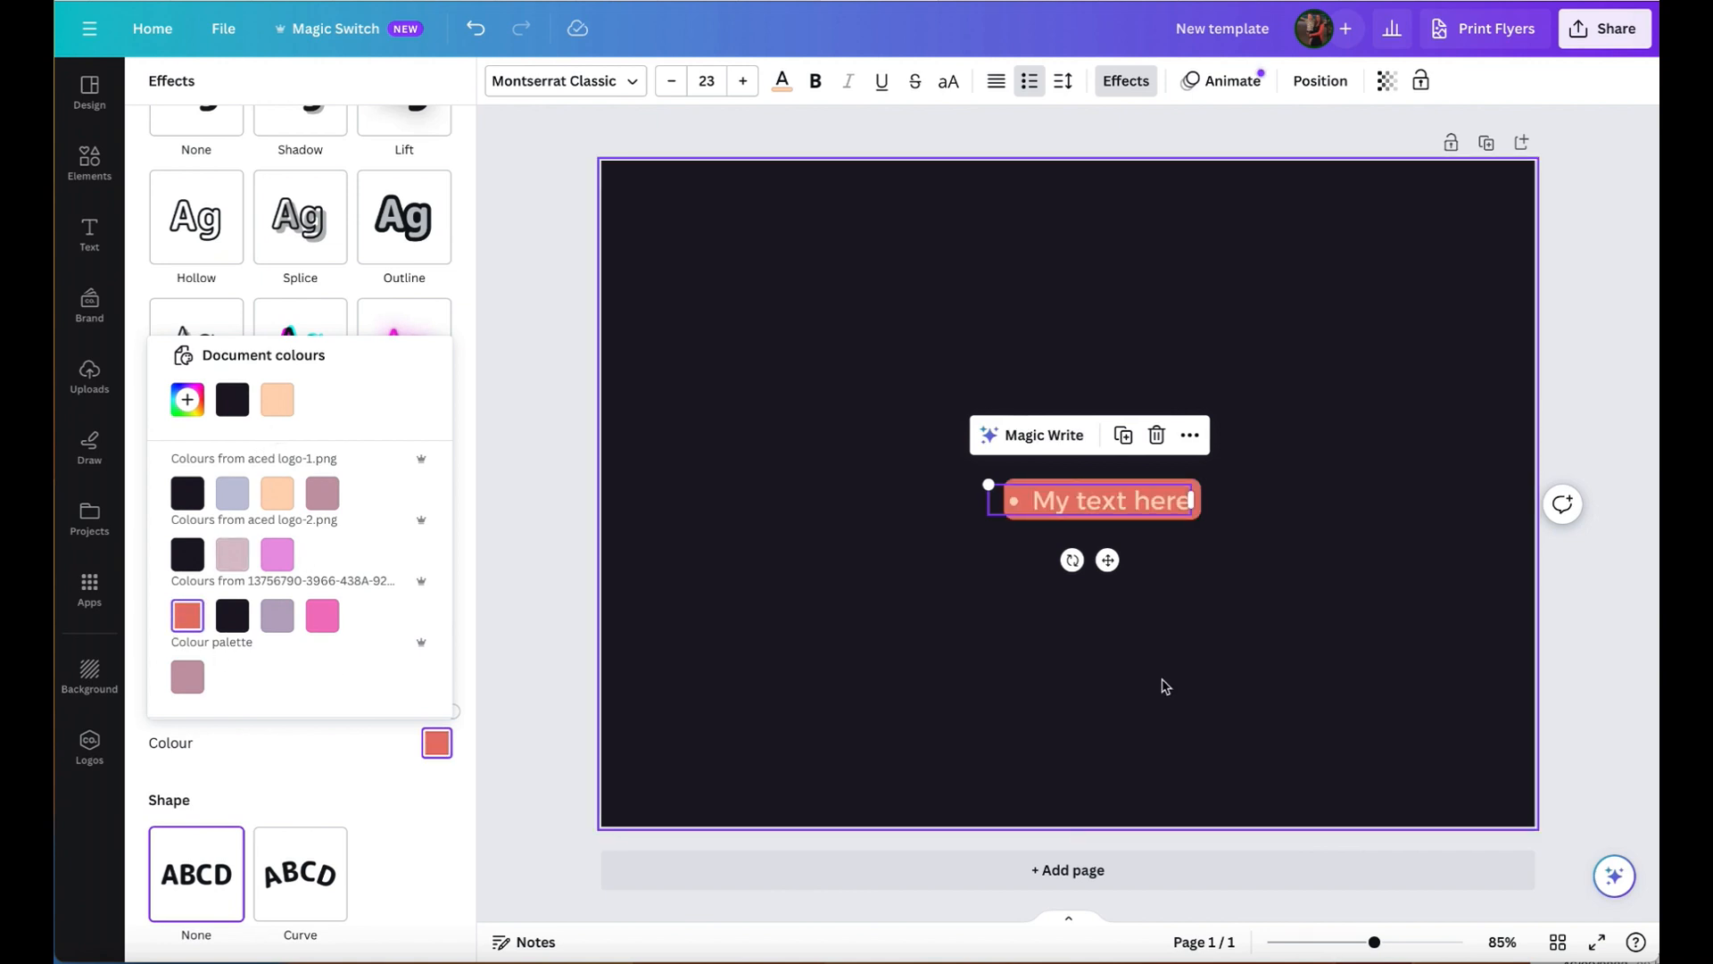
left_click(297, 884)
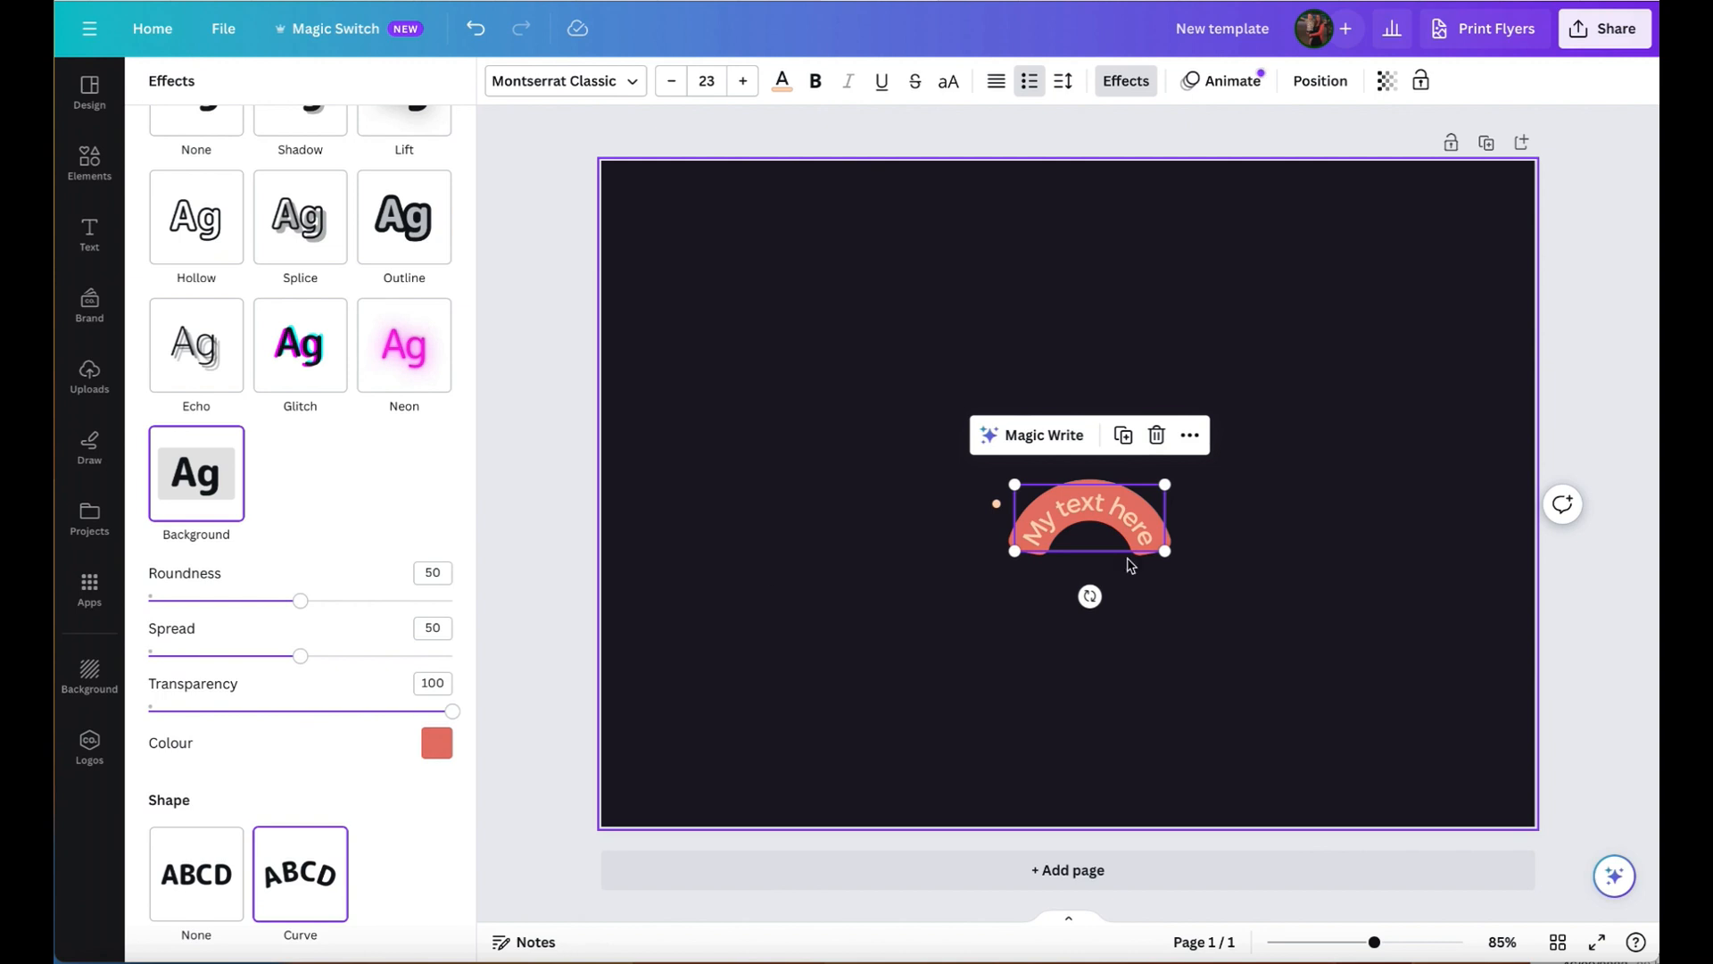
- Delete the curved "My text here" text box from the page
left_click(1277, 624)
left_click(1122, 517)
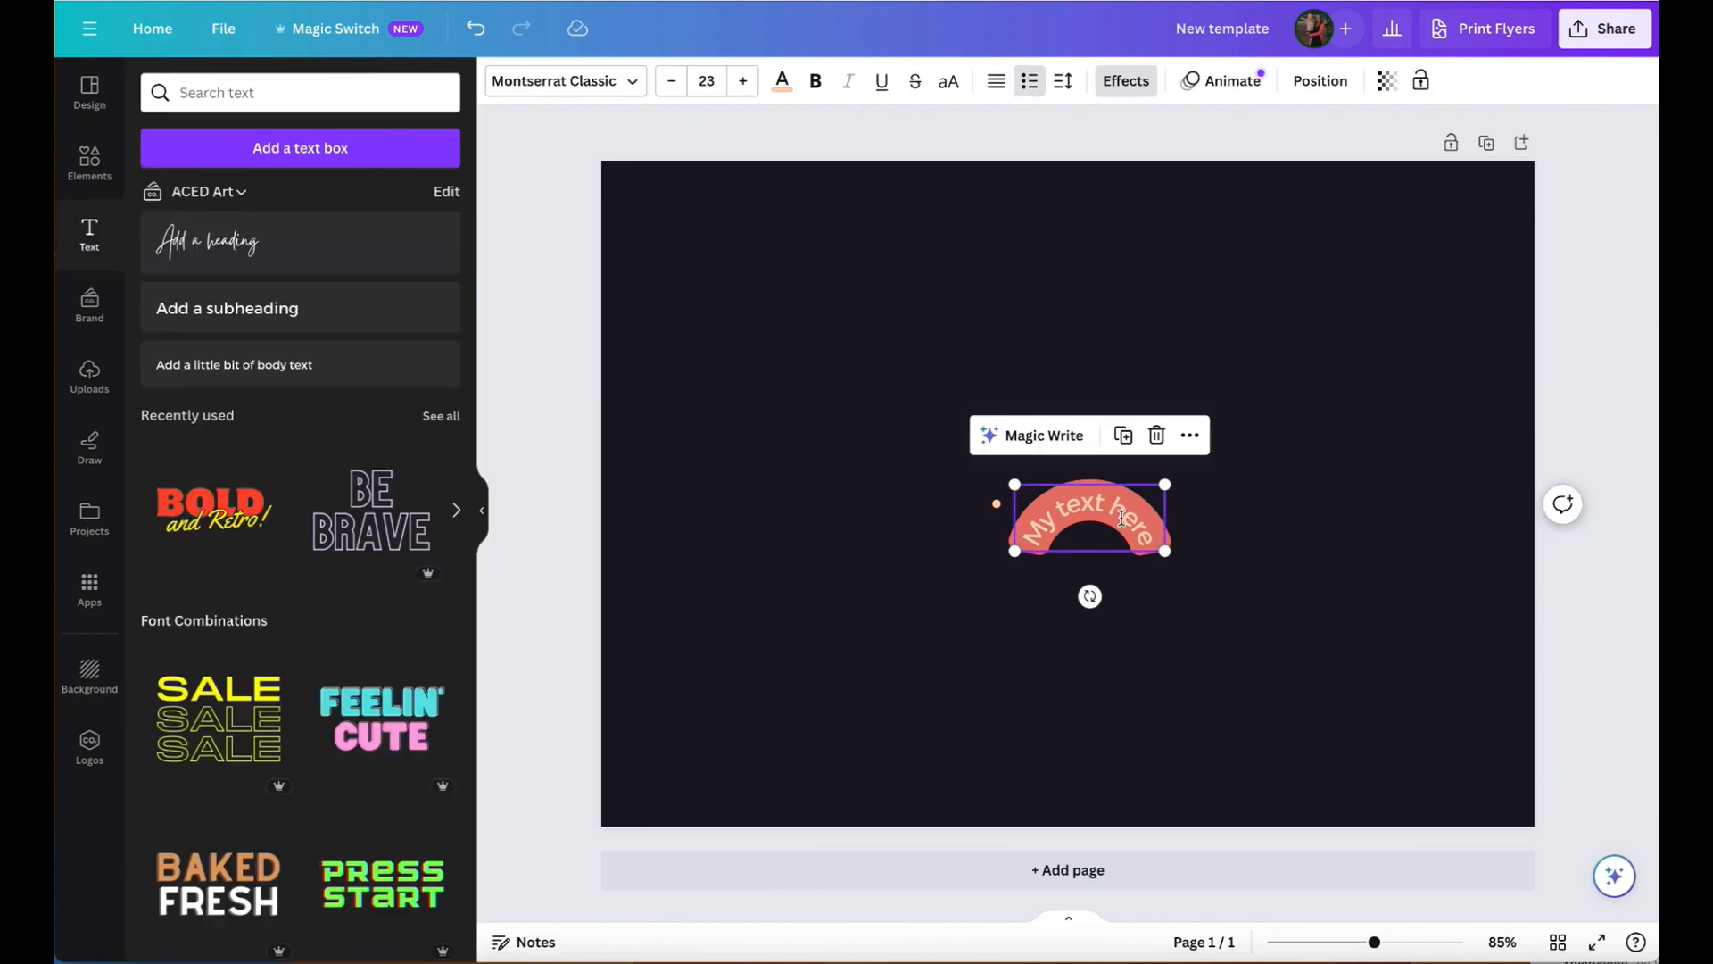
key("Delete")
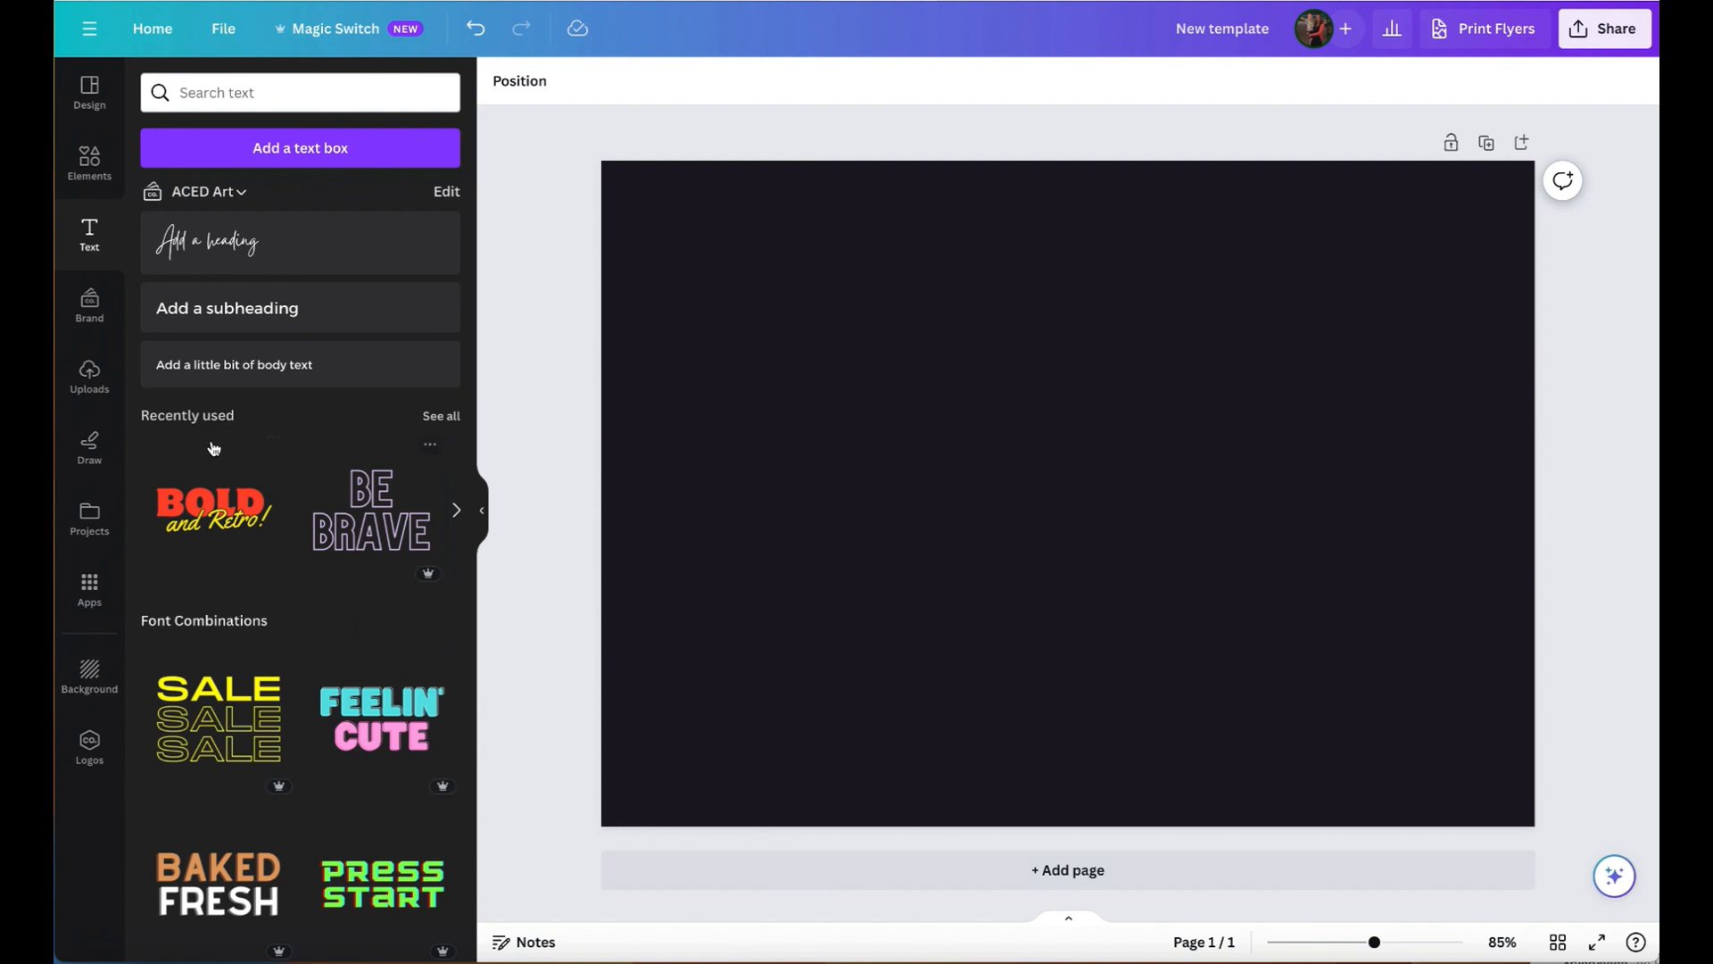
- Add the "You're Welcome" font combination to the page and move it to the lower-left area
scroll(333, 607, "down", 3)
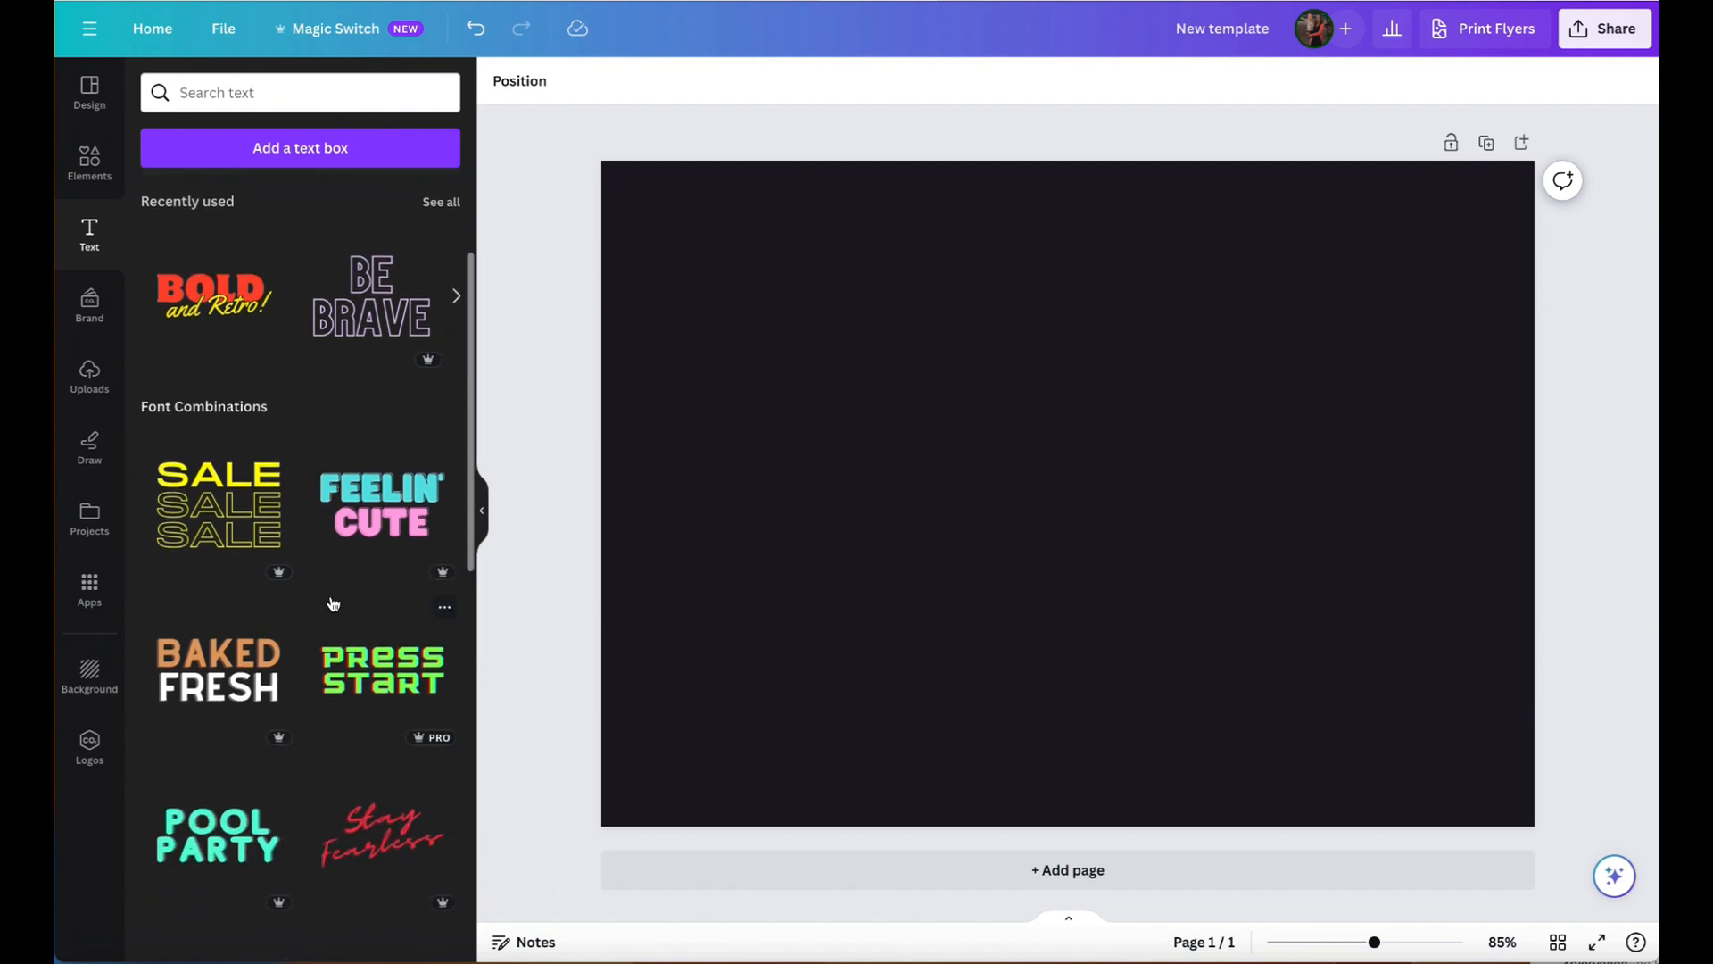
scroll(333, 605, "down", 15)
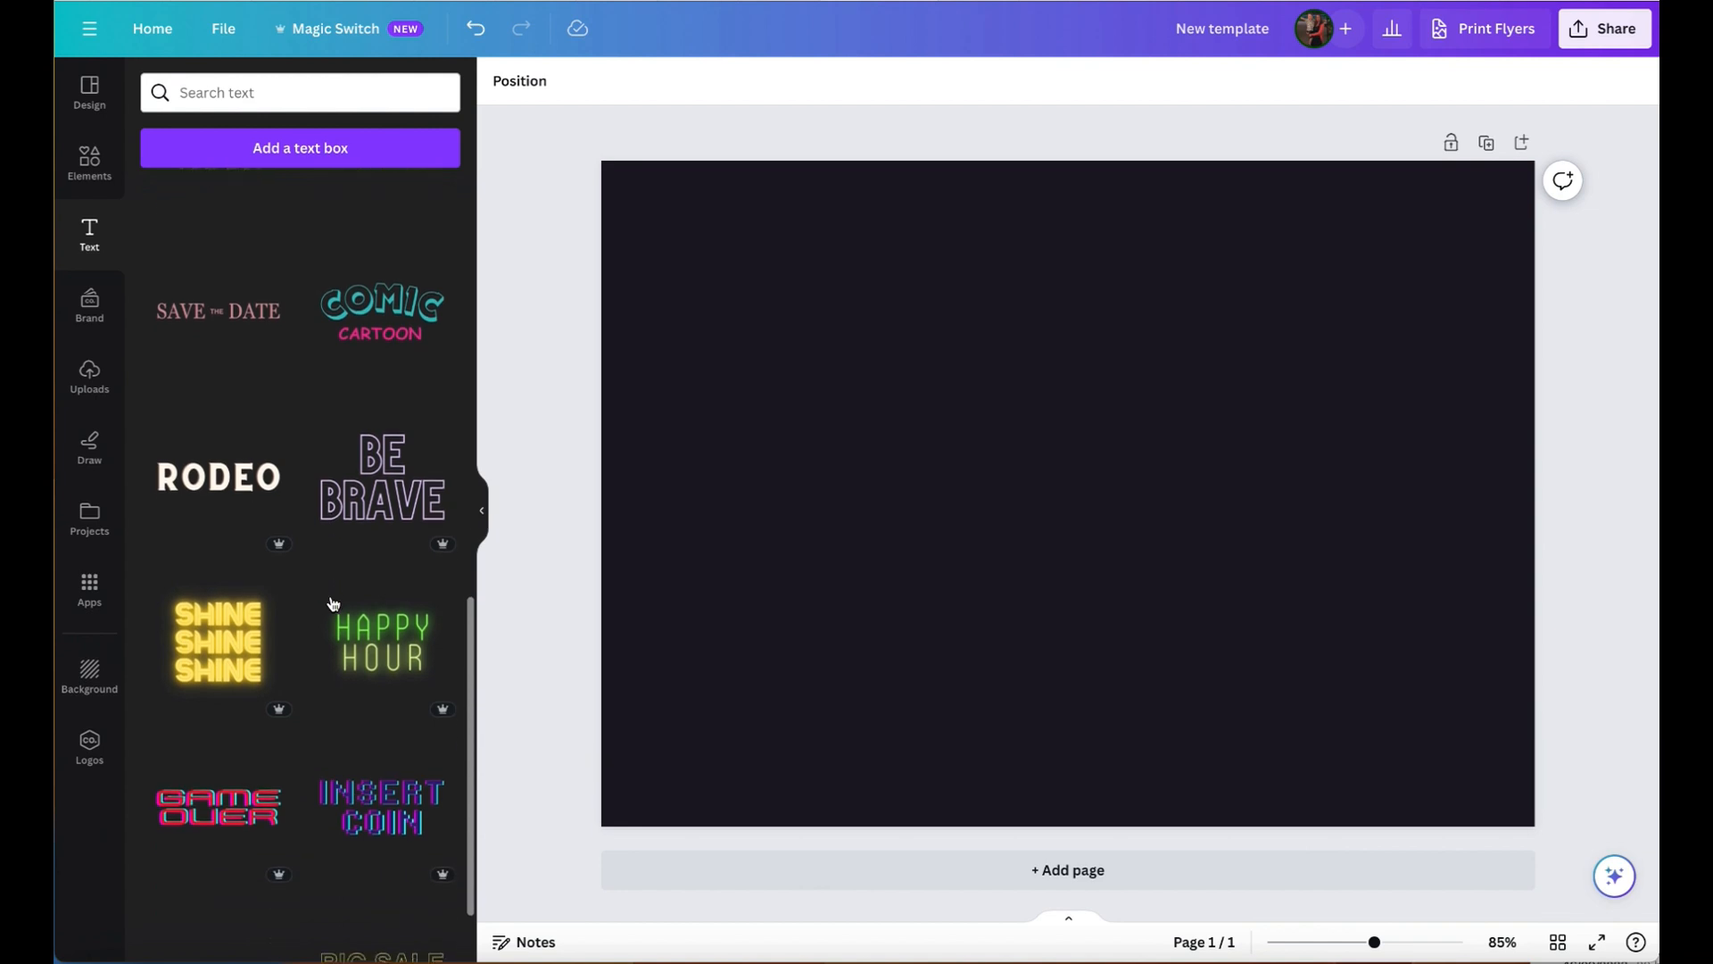
scroll(333, 605, "down", 15)
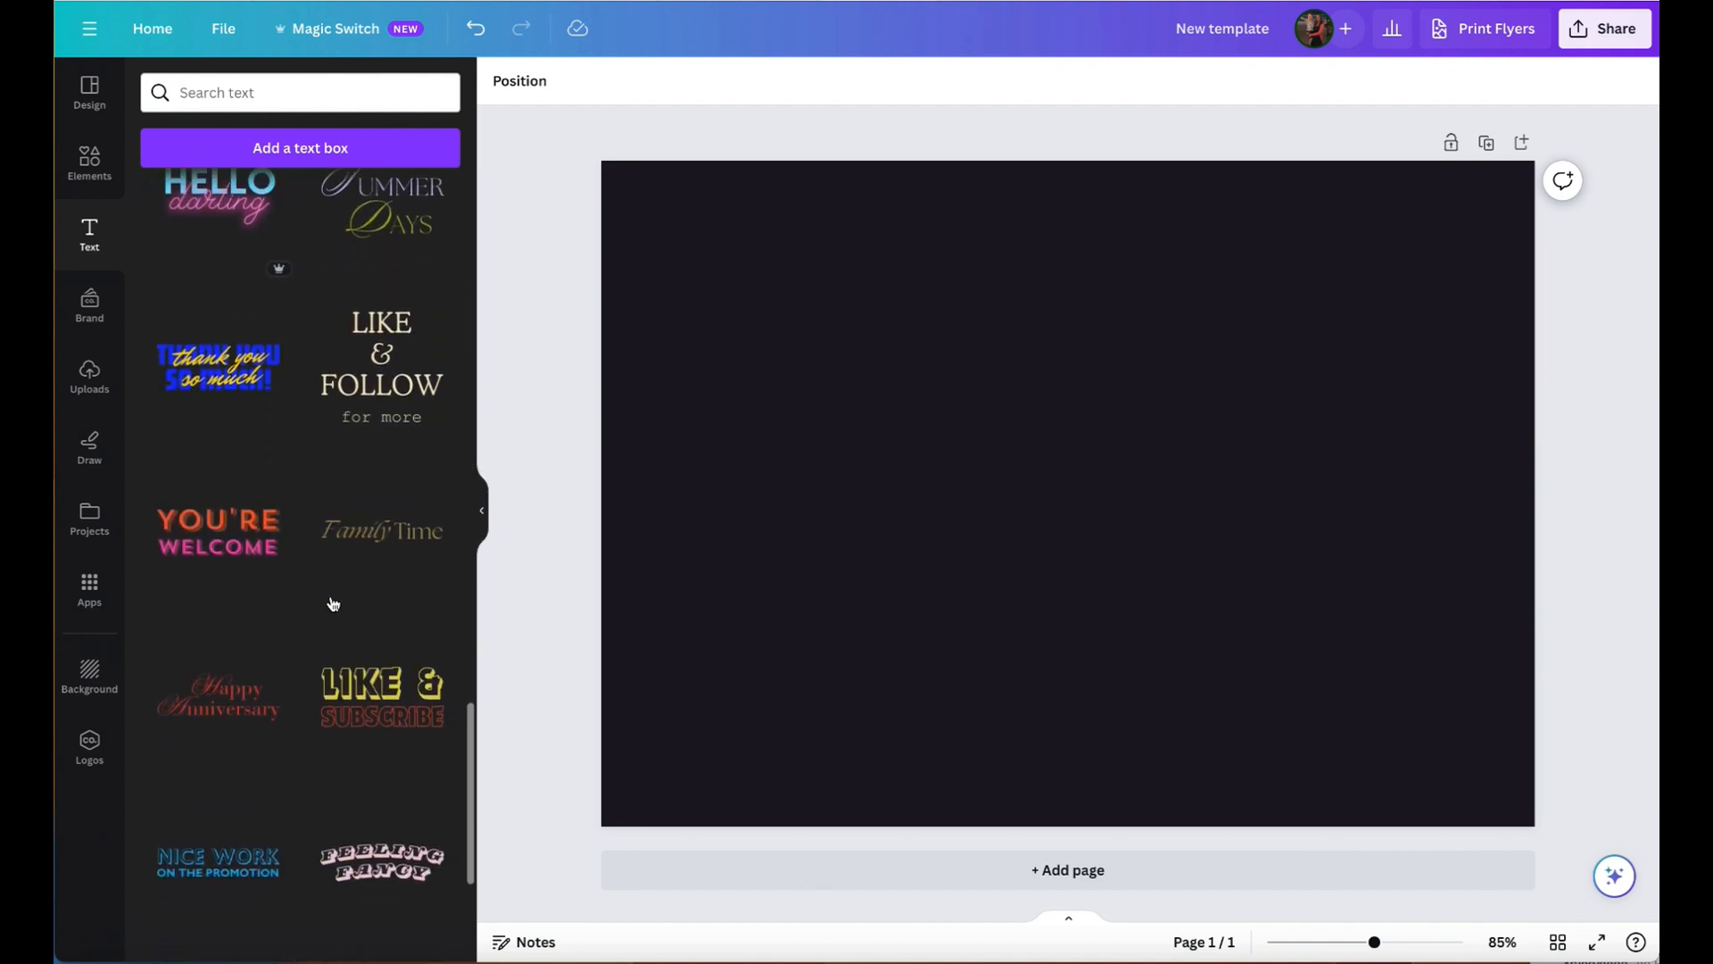
left_click(244, 528)
left_click_drag(1462, 348, 1008, 426)
left_click(910, 601)
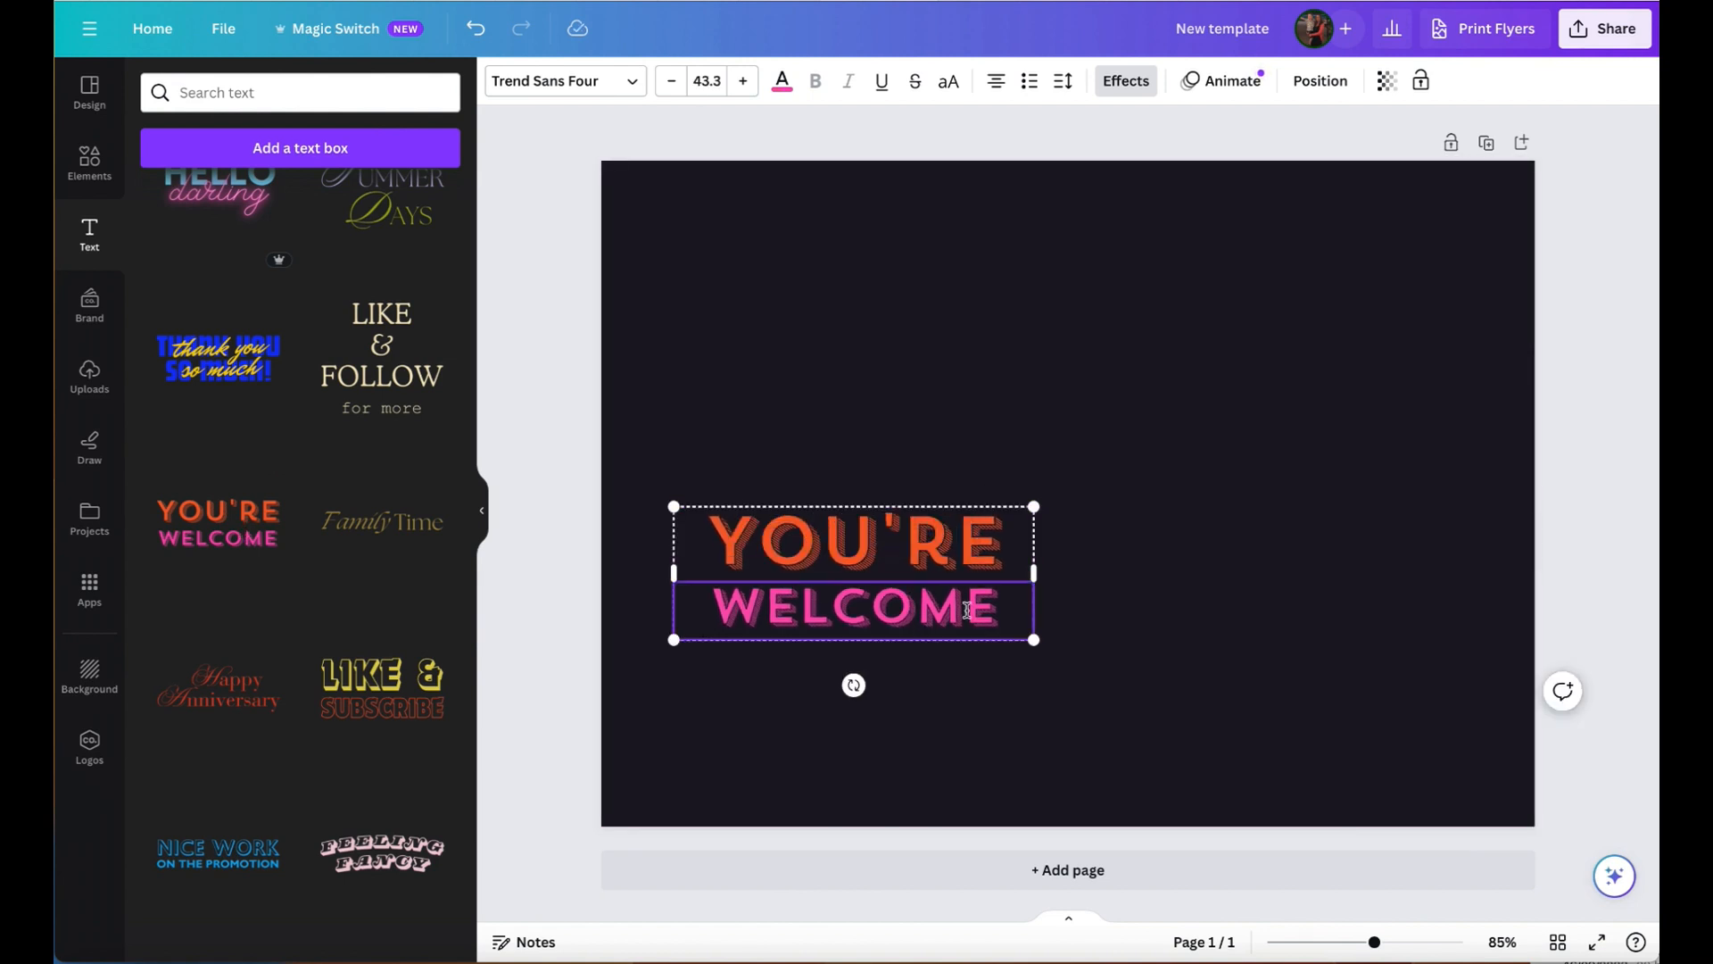
- Replace the word "WELCOME" in the font combination with "TEXT HERE" followed by a line break
left_click_drag(998, 610, 678, 609)
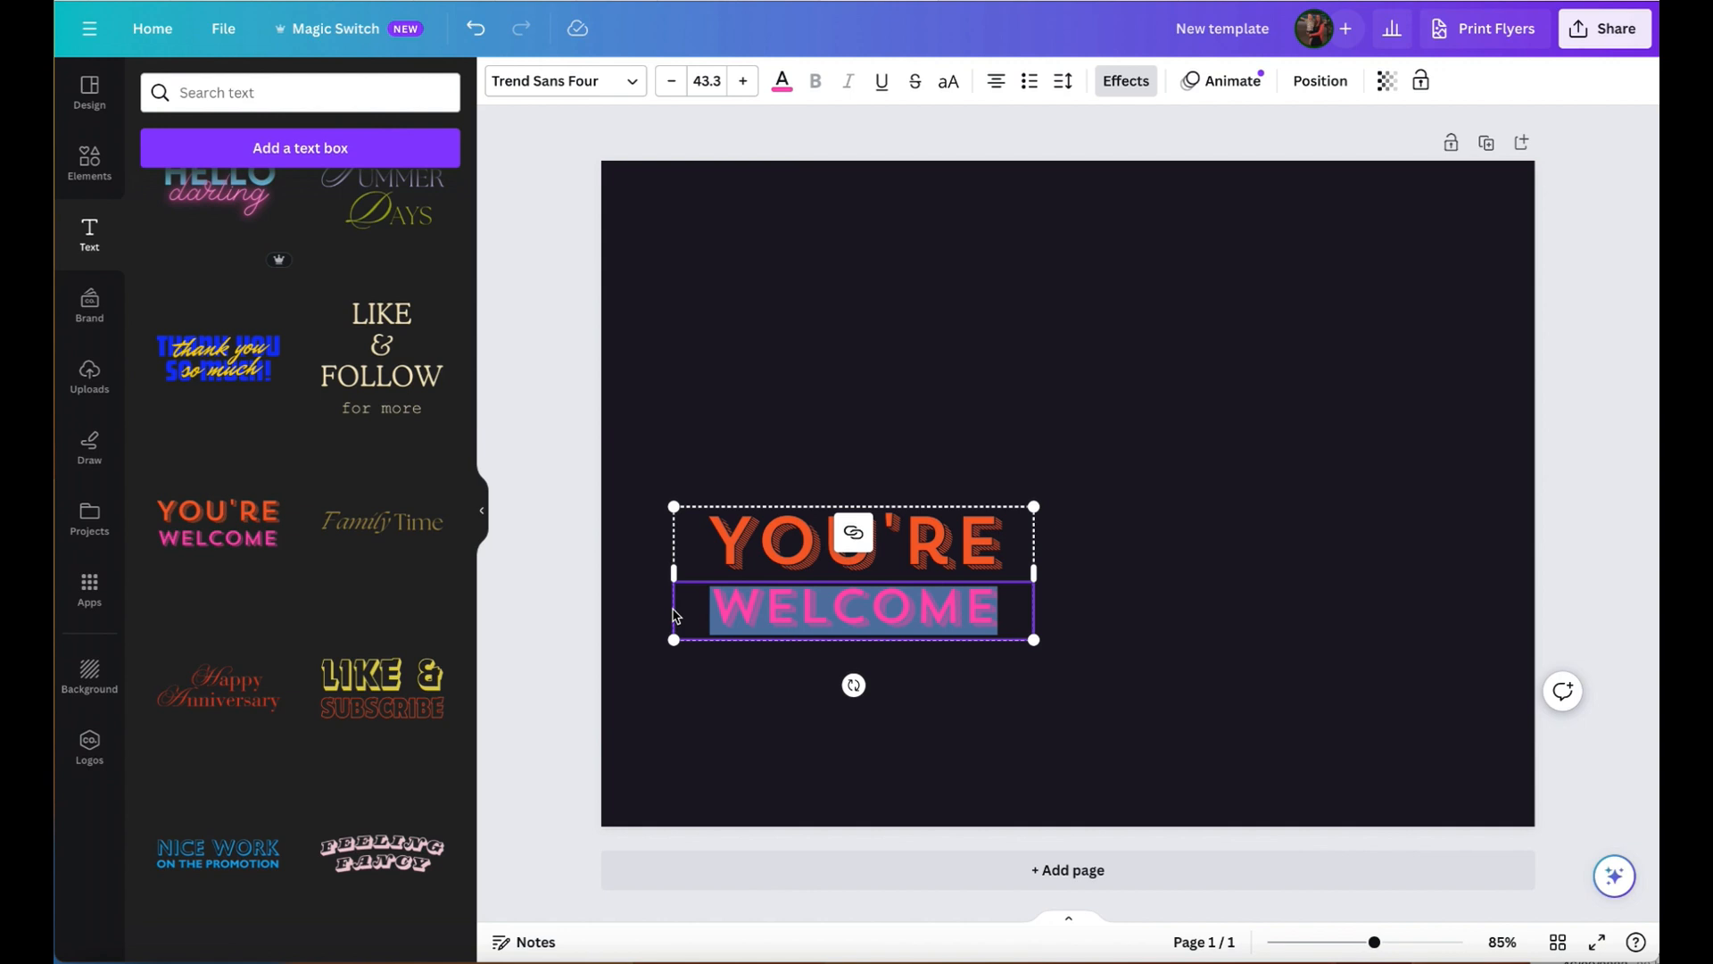
type("TEXT")
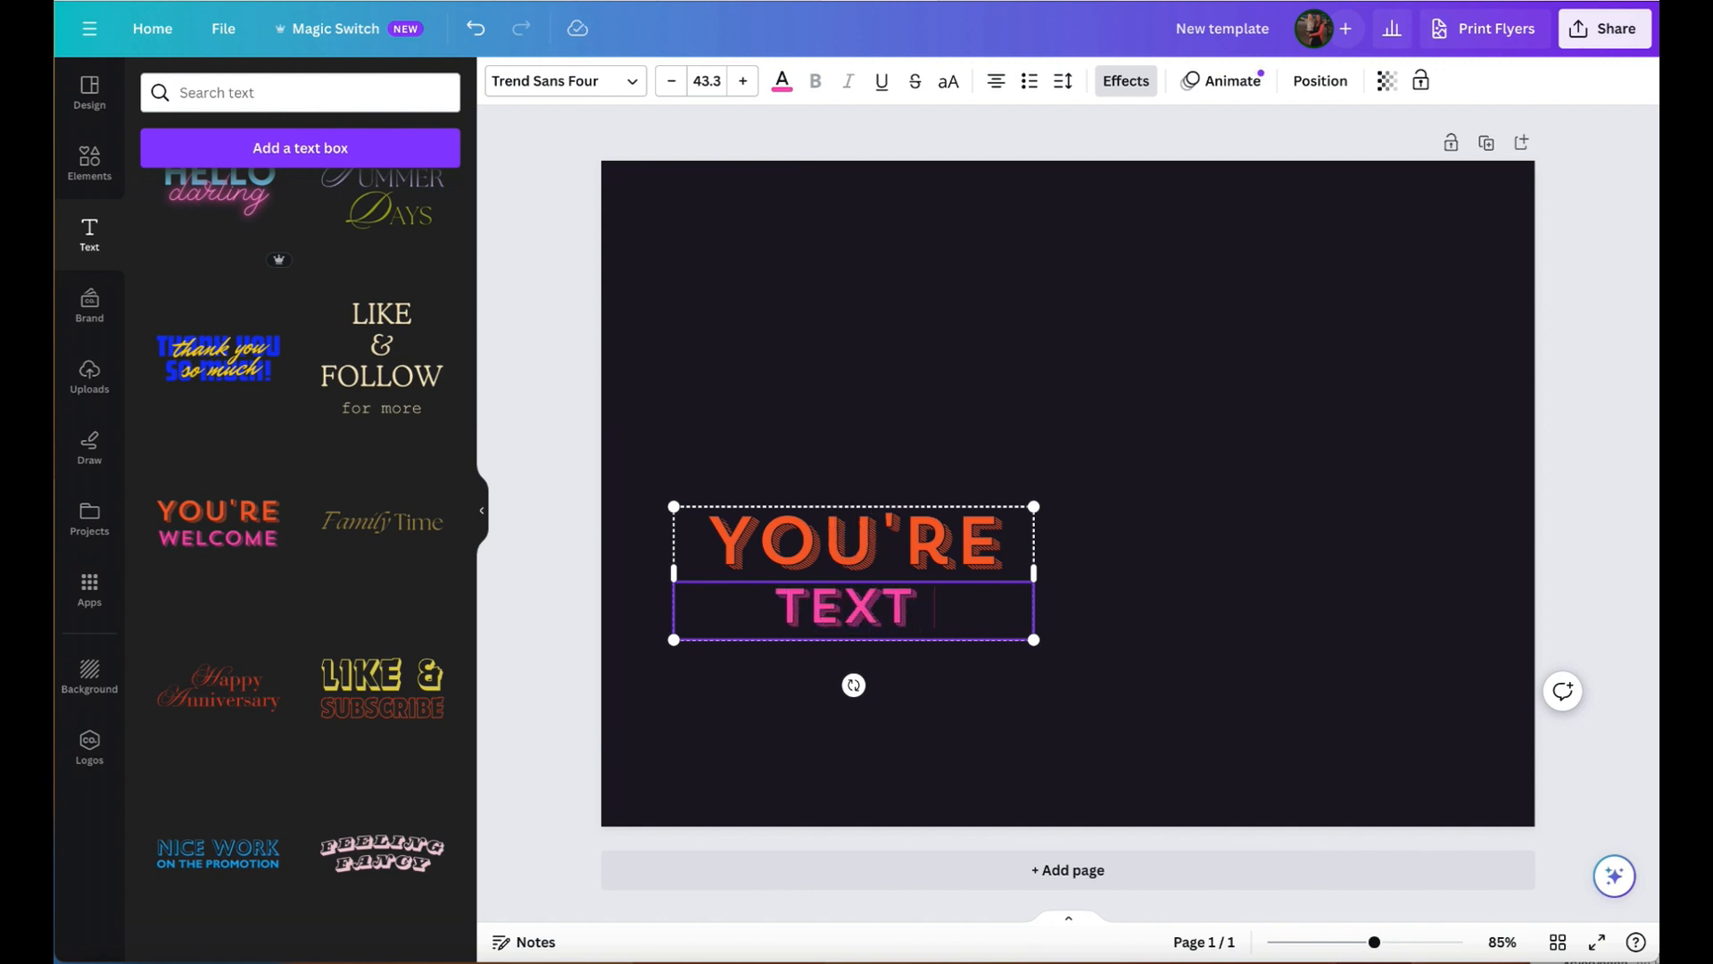
type(" HERE")
key("Return")
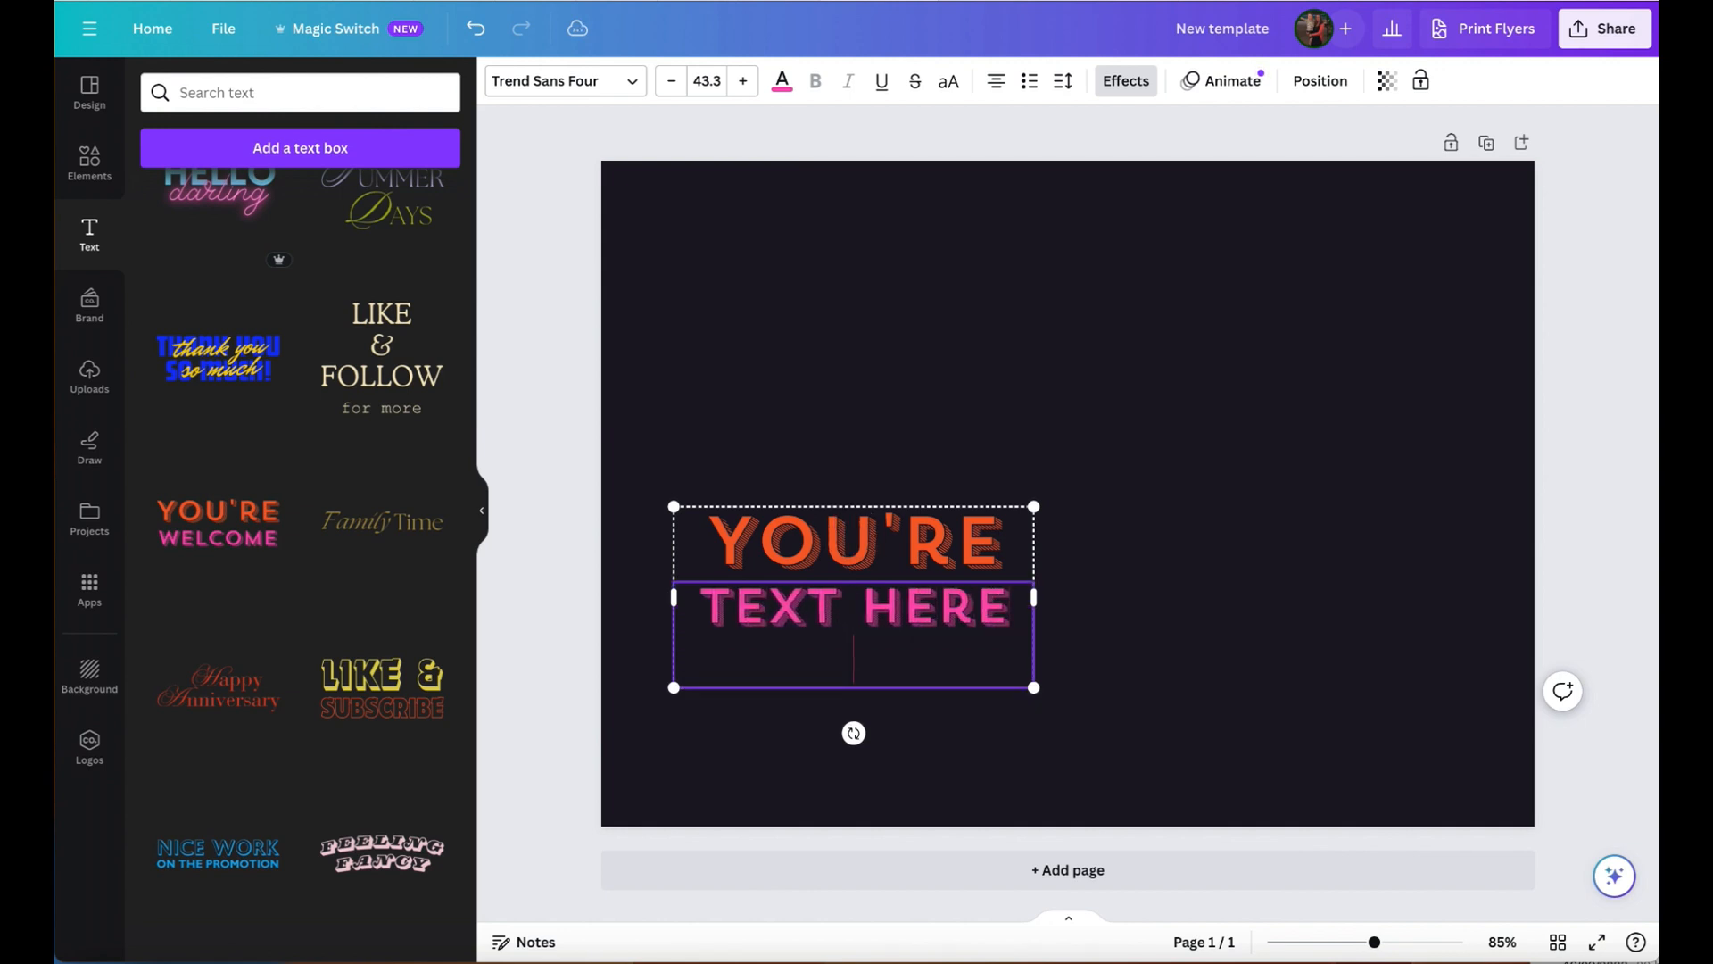
- Recolour the word "YOU'RE" with the pink document colour used by the line below it
left_click(933, 559)
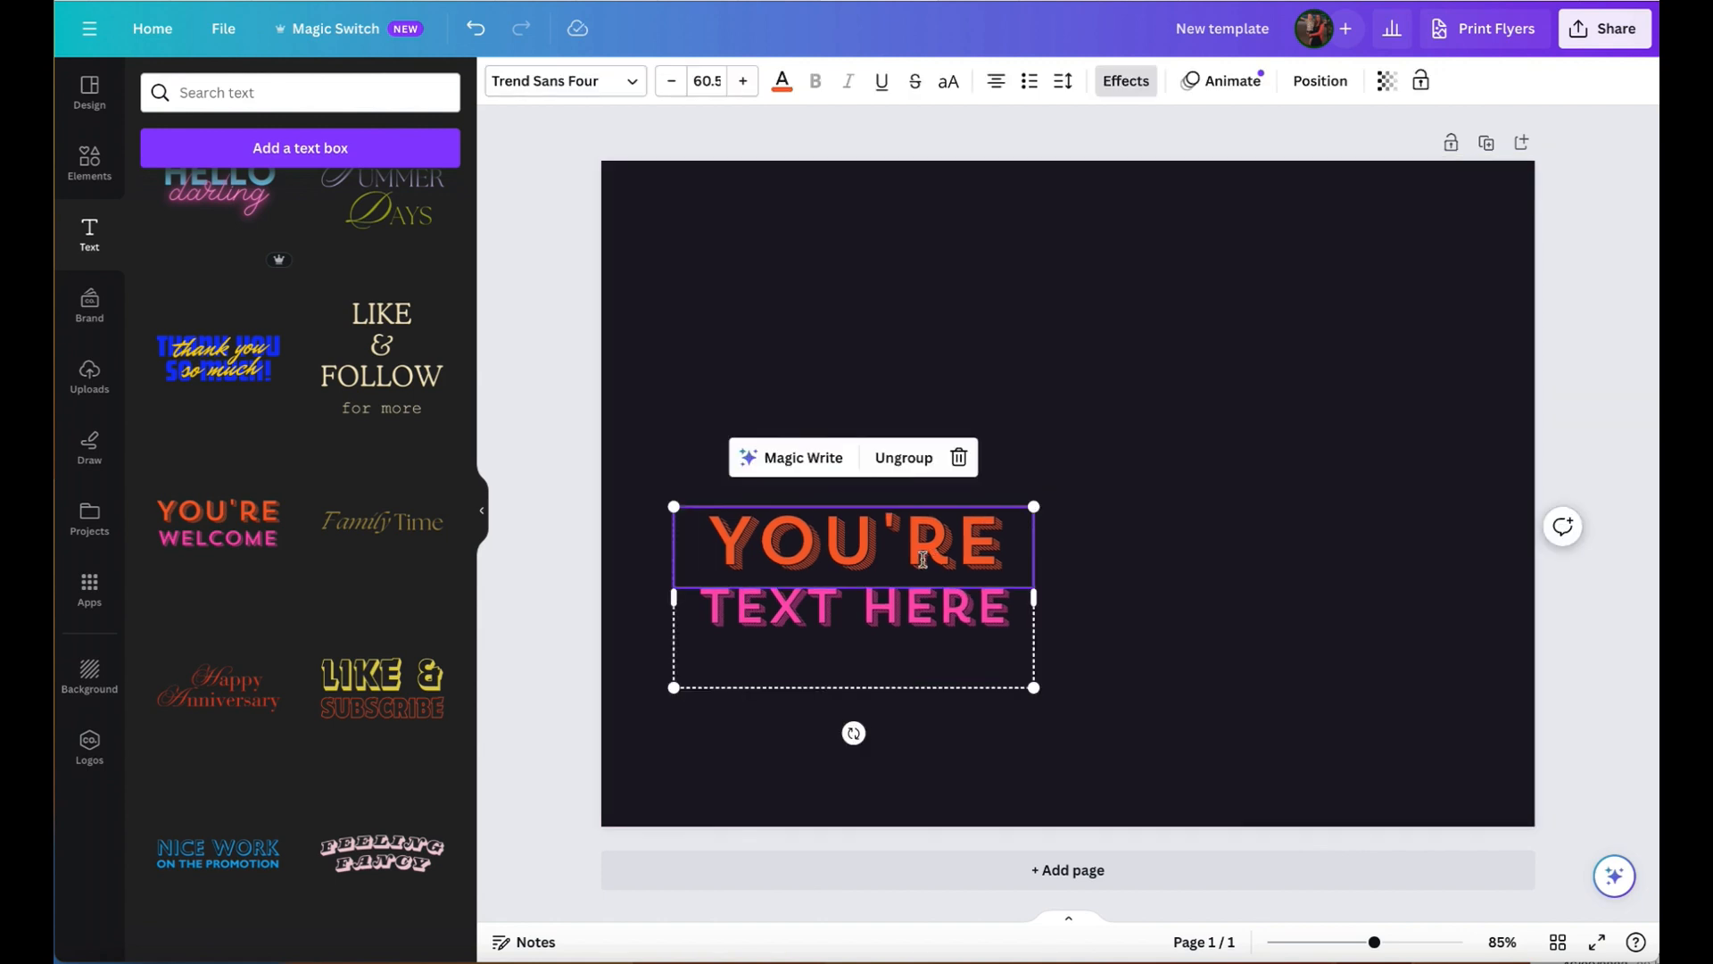
mouse_move(724, 541)
left_mouse_down()
mouse_move(1026, 553)
mouse_move(707, 545)
left_mouse_up()
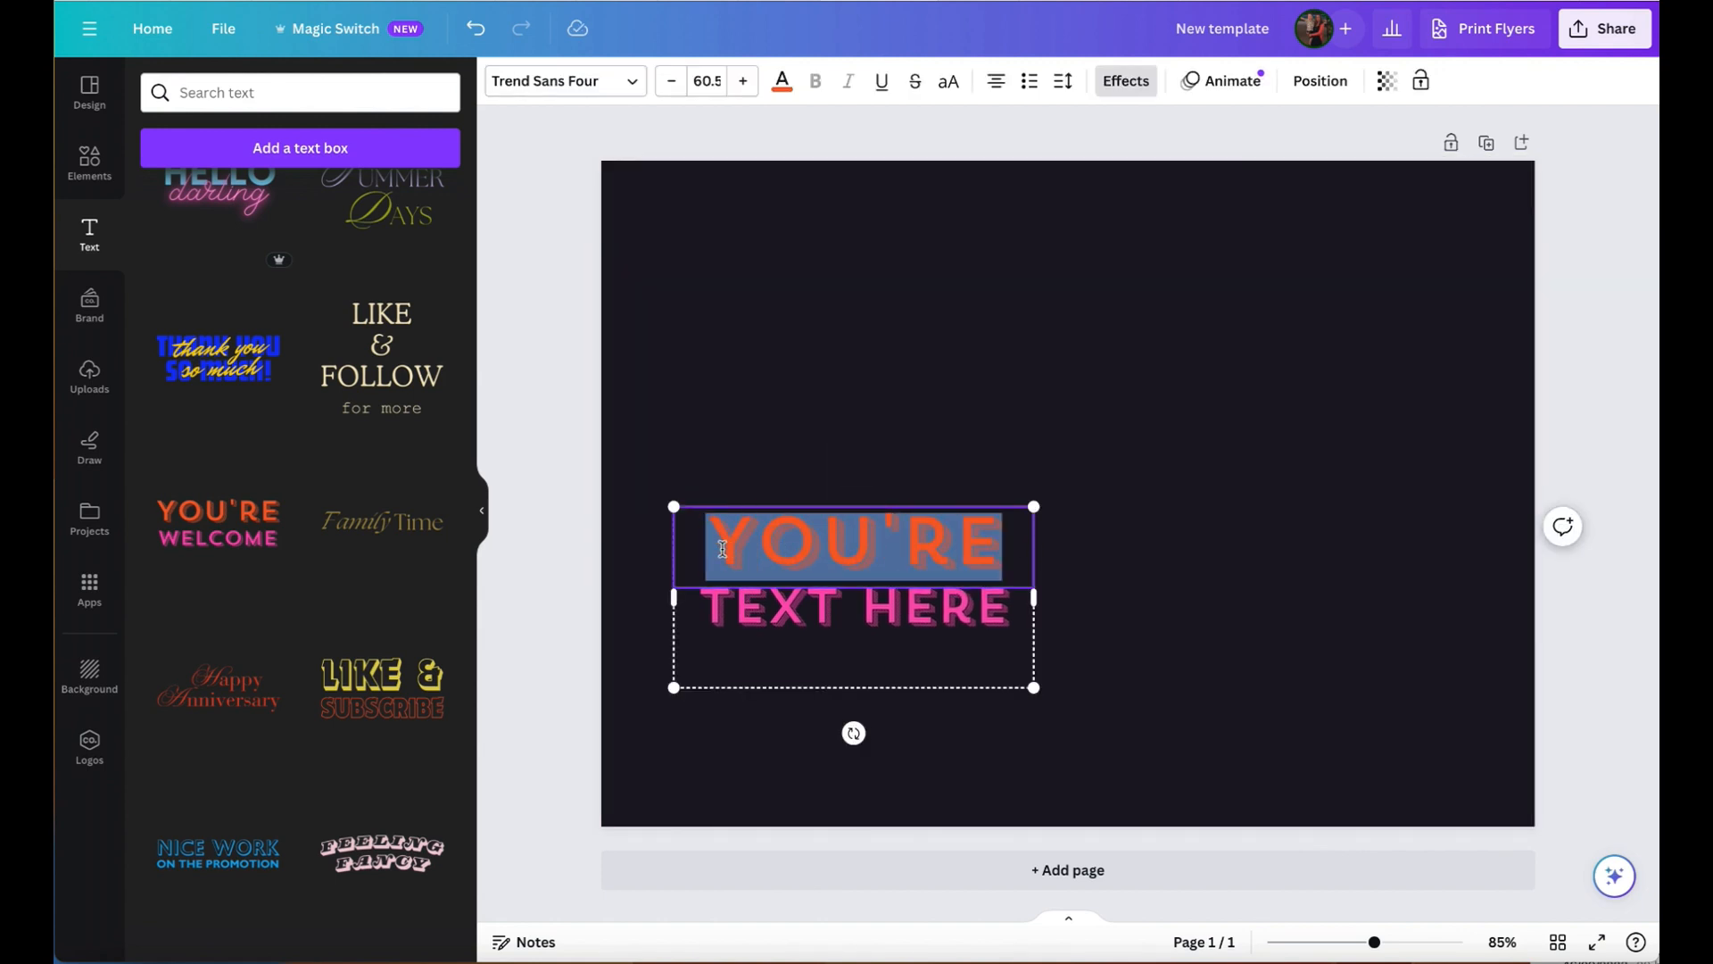
left_click(782, 83)
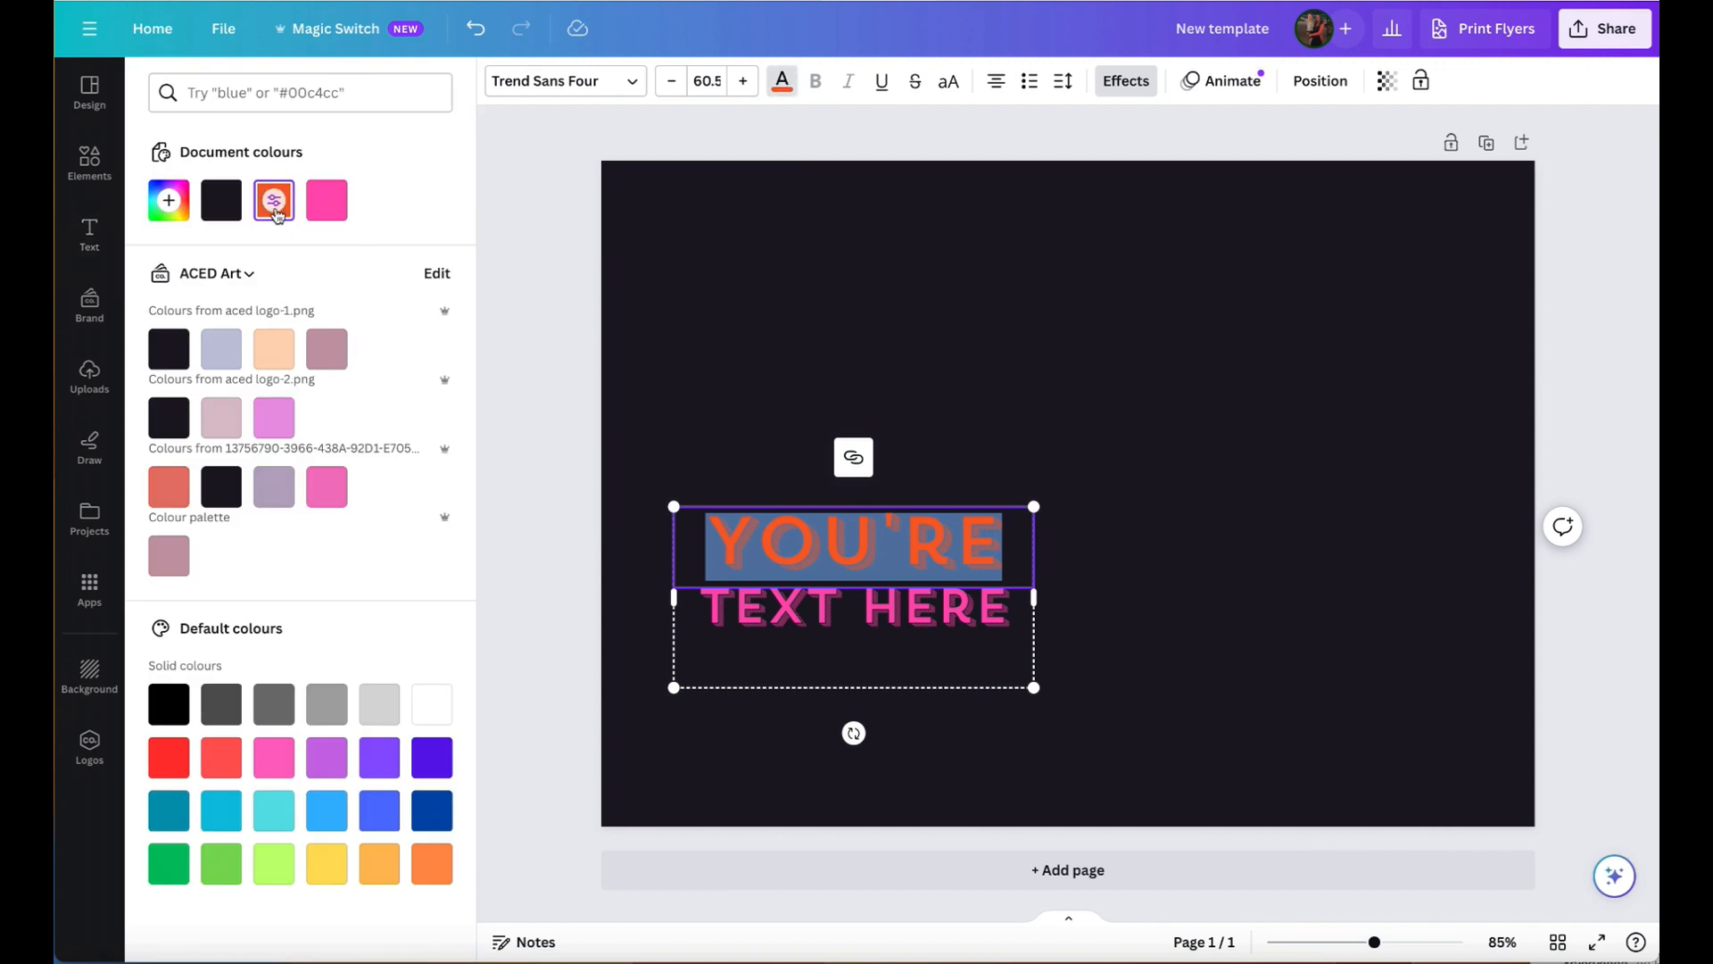
left_click(327, 200)
left_click(1094, 334)
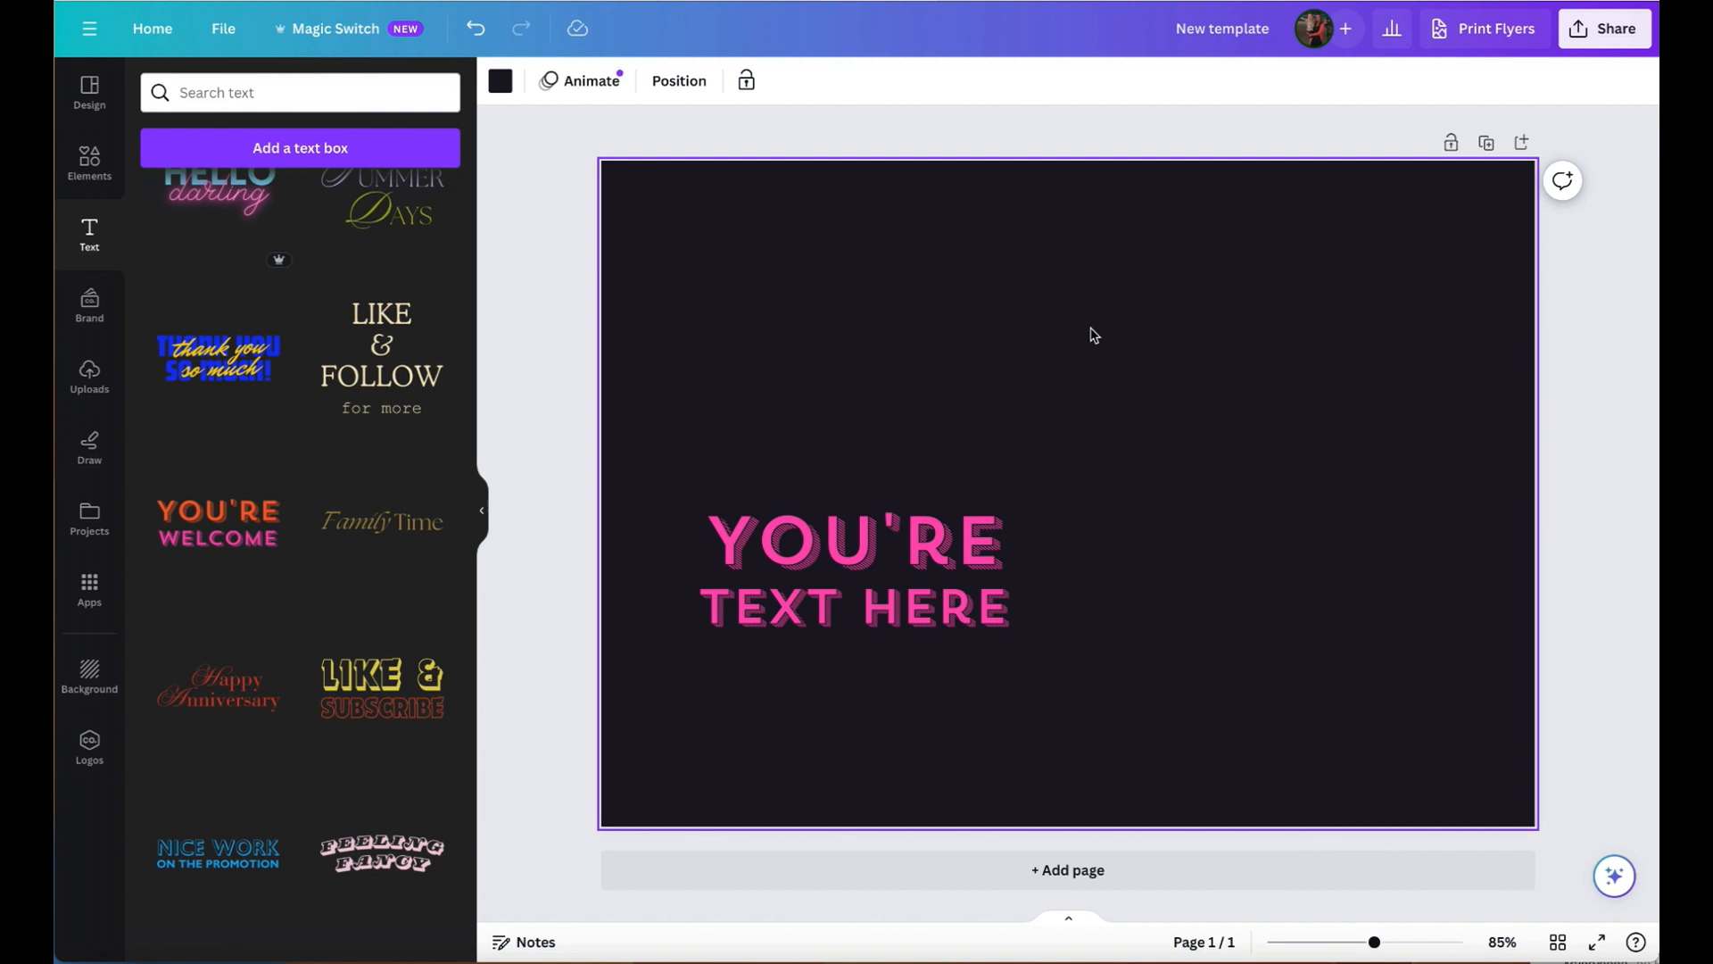
- Remove the dark page background and undo that removal
scroll(277, 259, "up", 10)
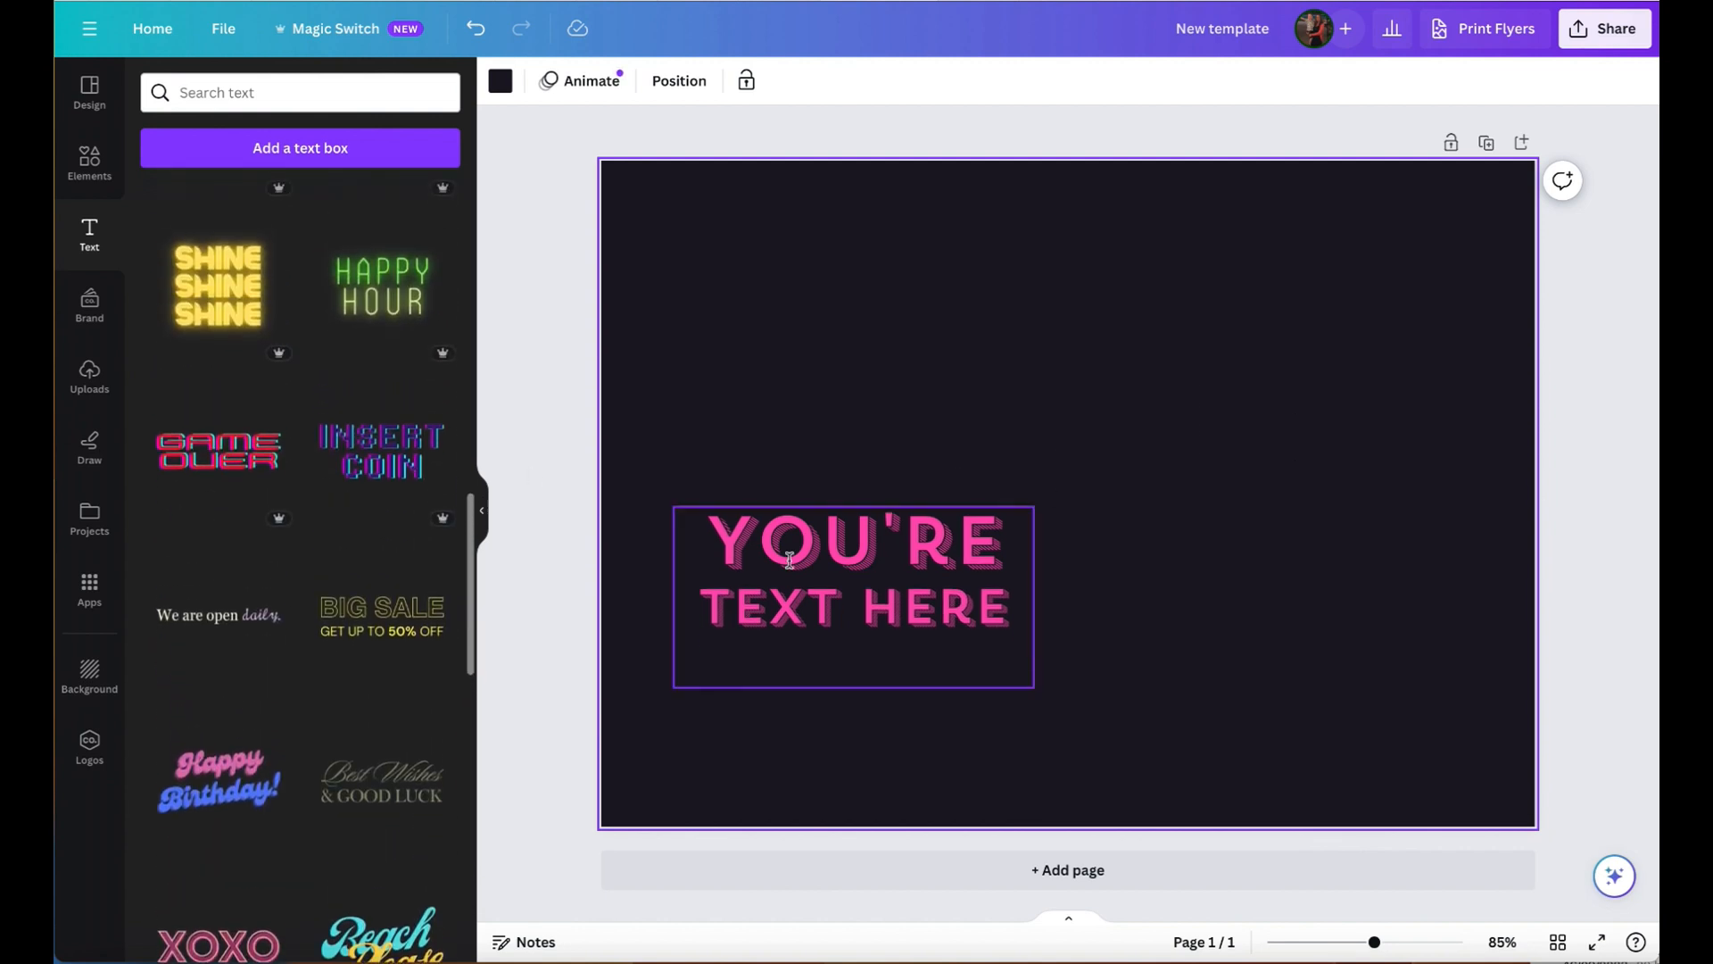
key("ctrl+z")
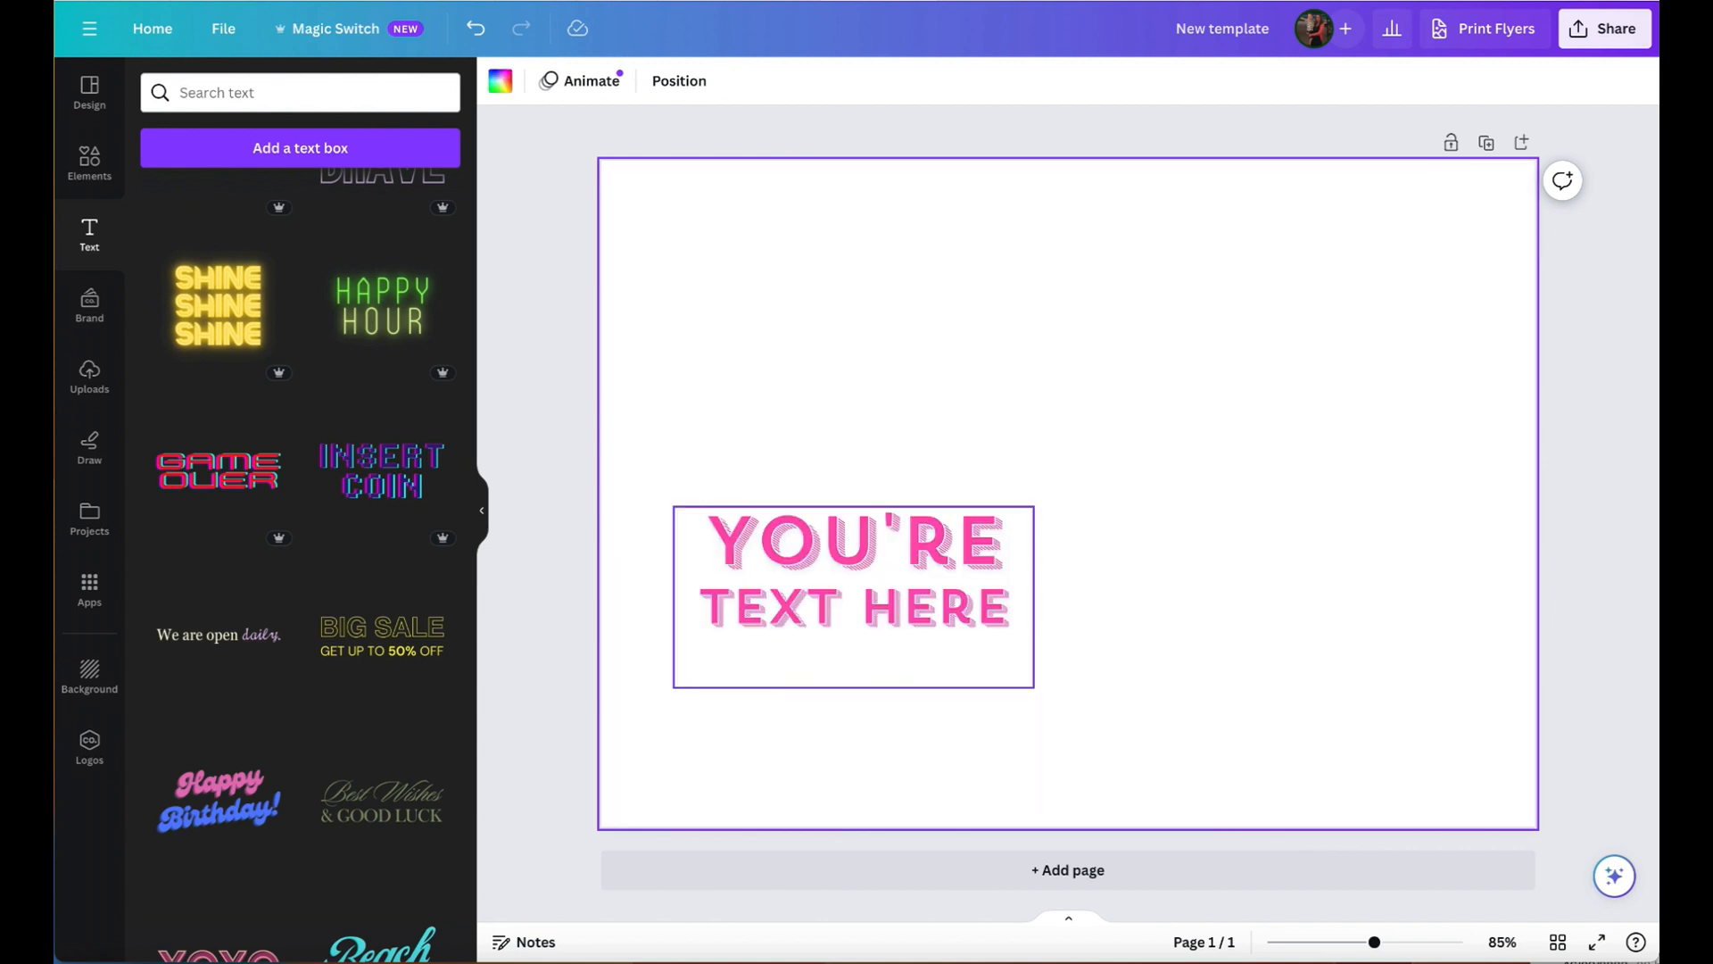
left_click(916, 568)
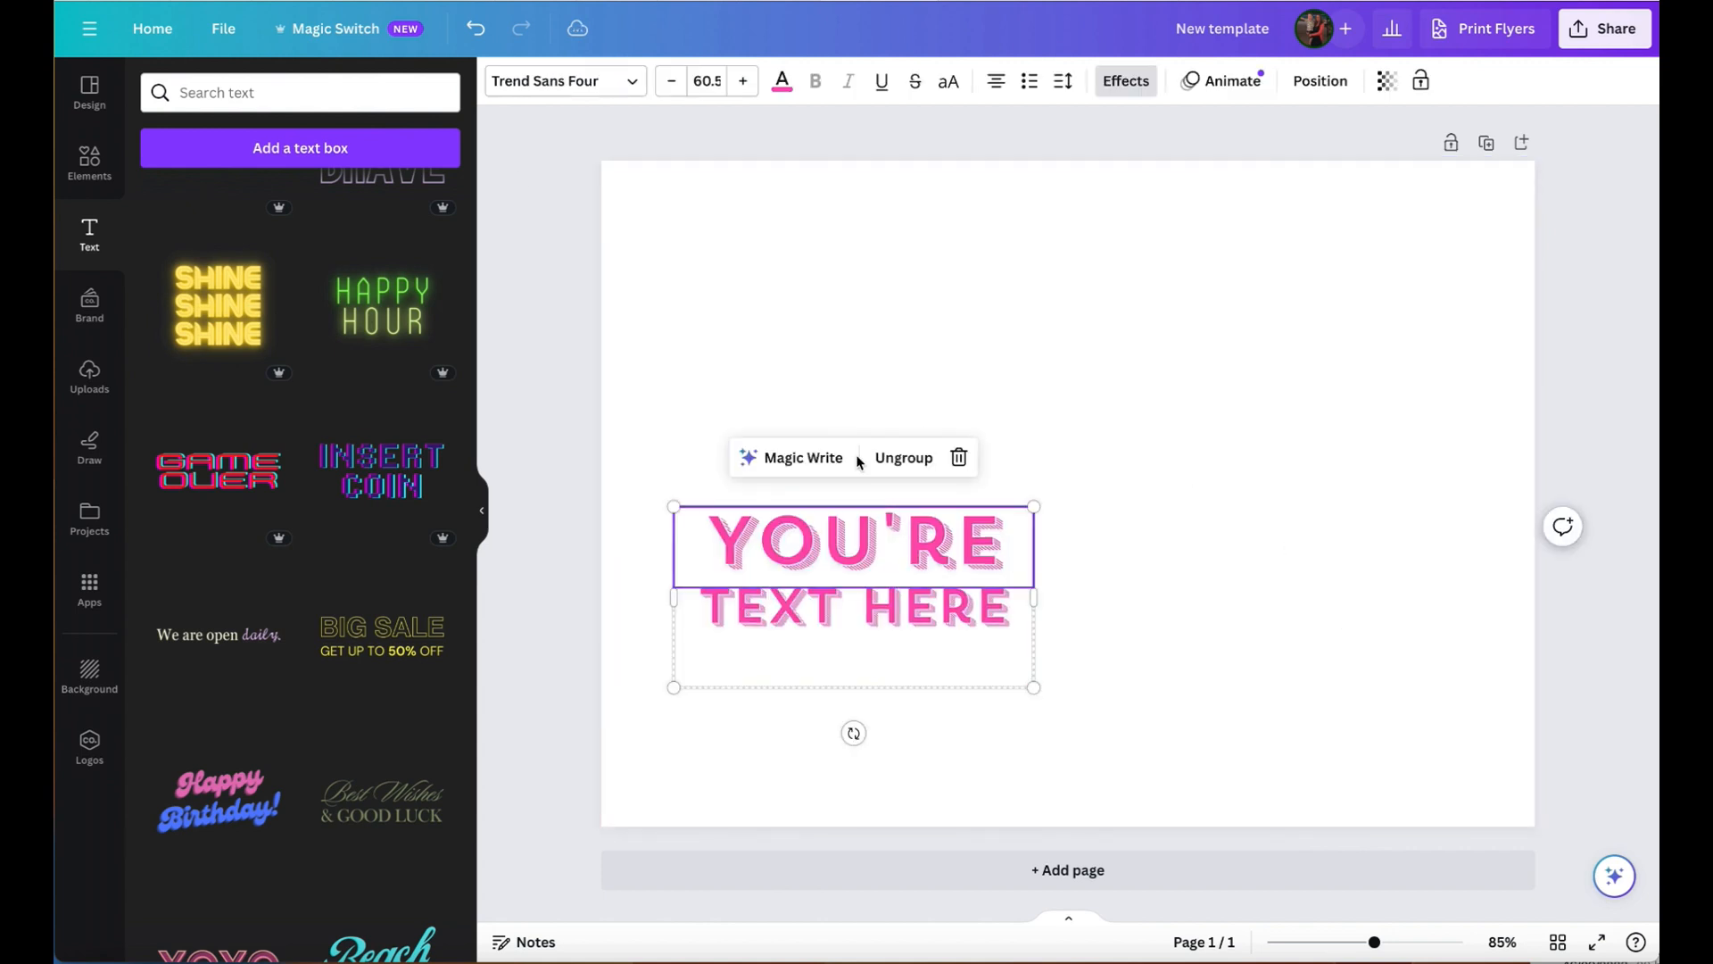
left_click(553, 260)
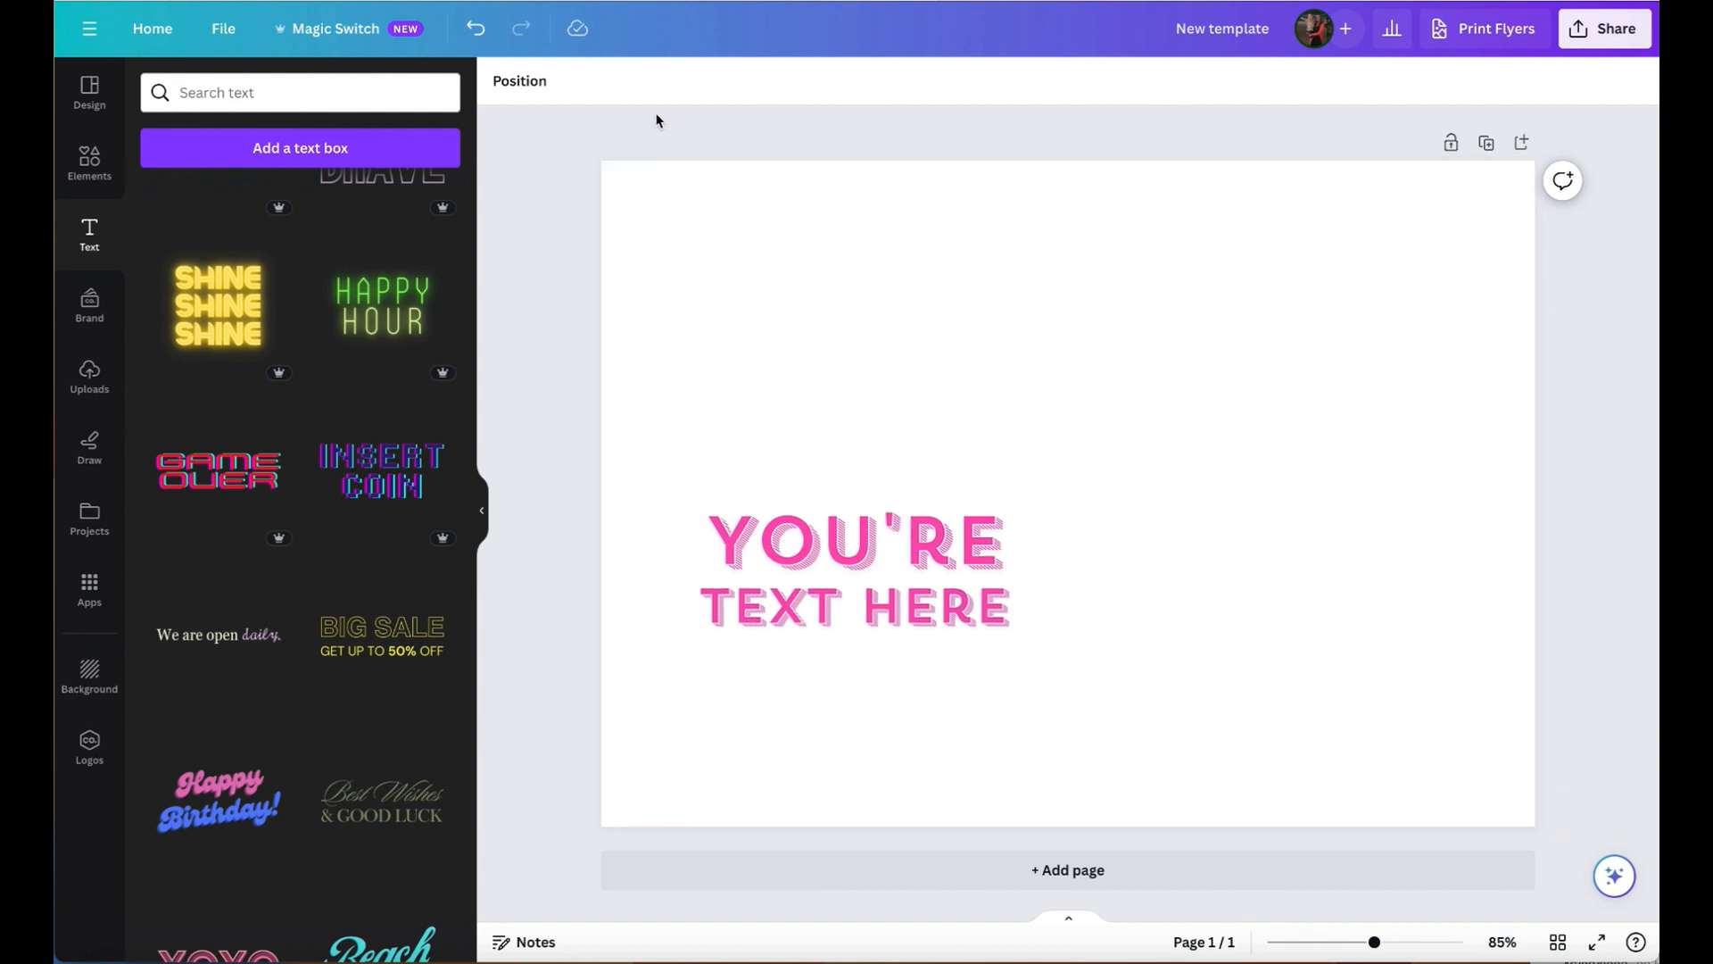
left_click(474, 33)
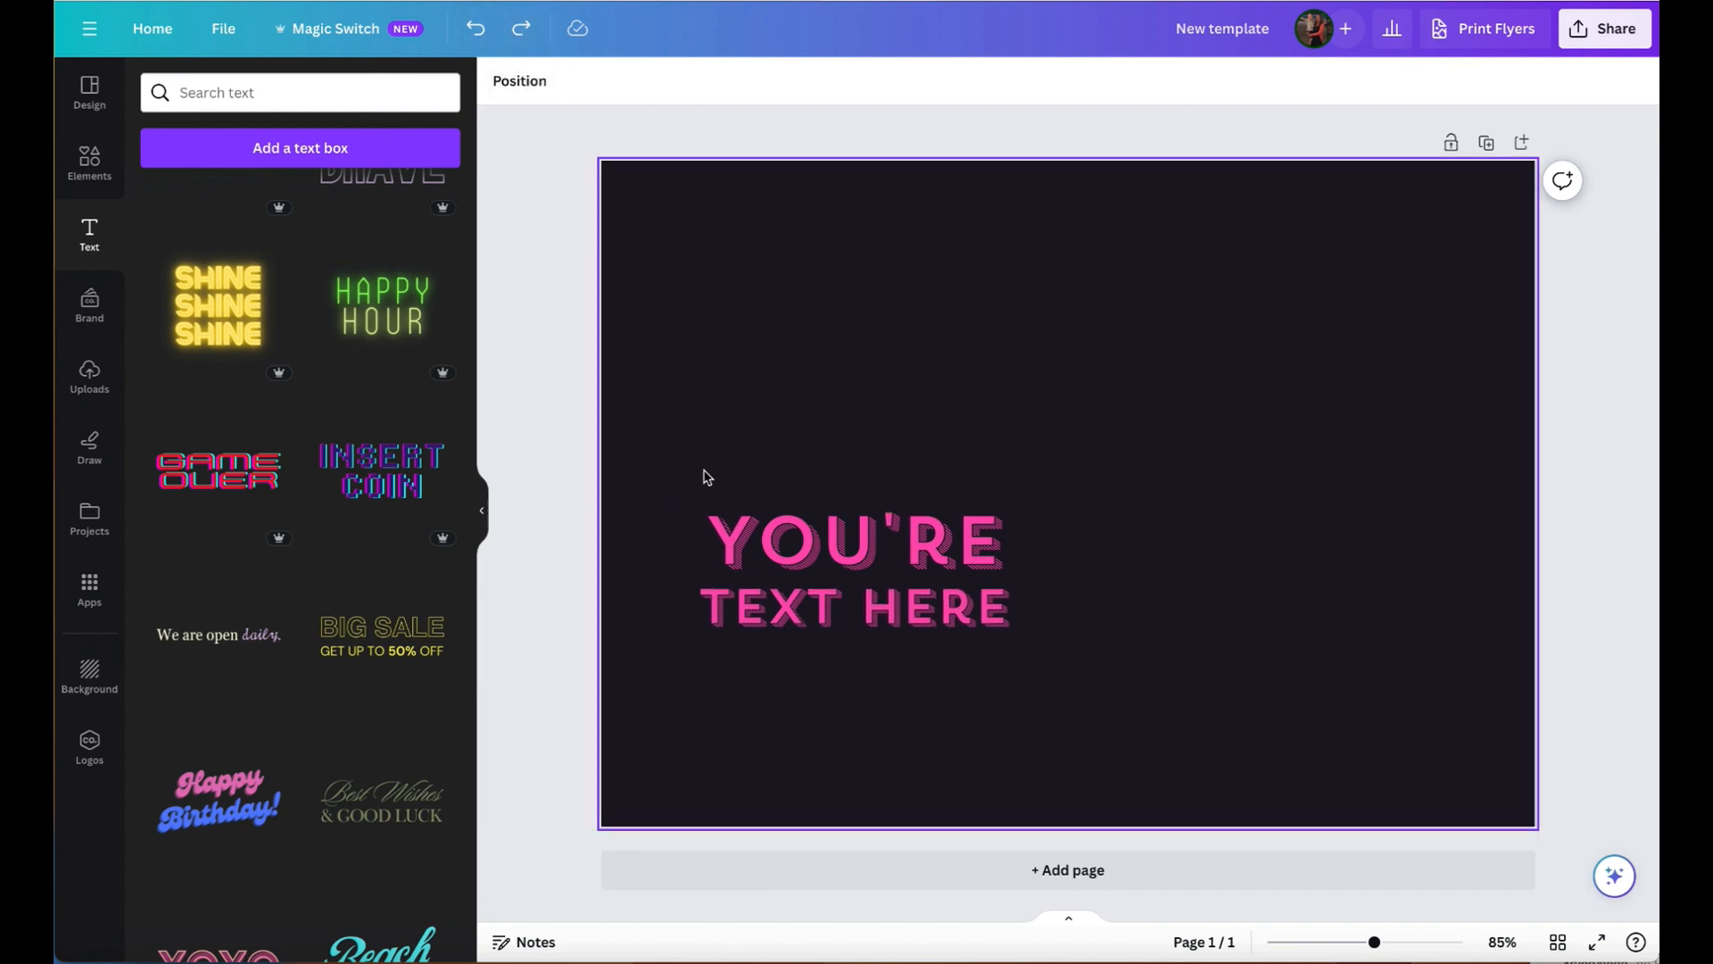
- Delete both the "YOU'RE" and "TEXT HERE" text boxes from the page
left_click(899, 567)
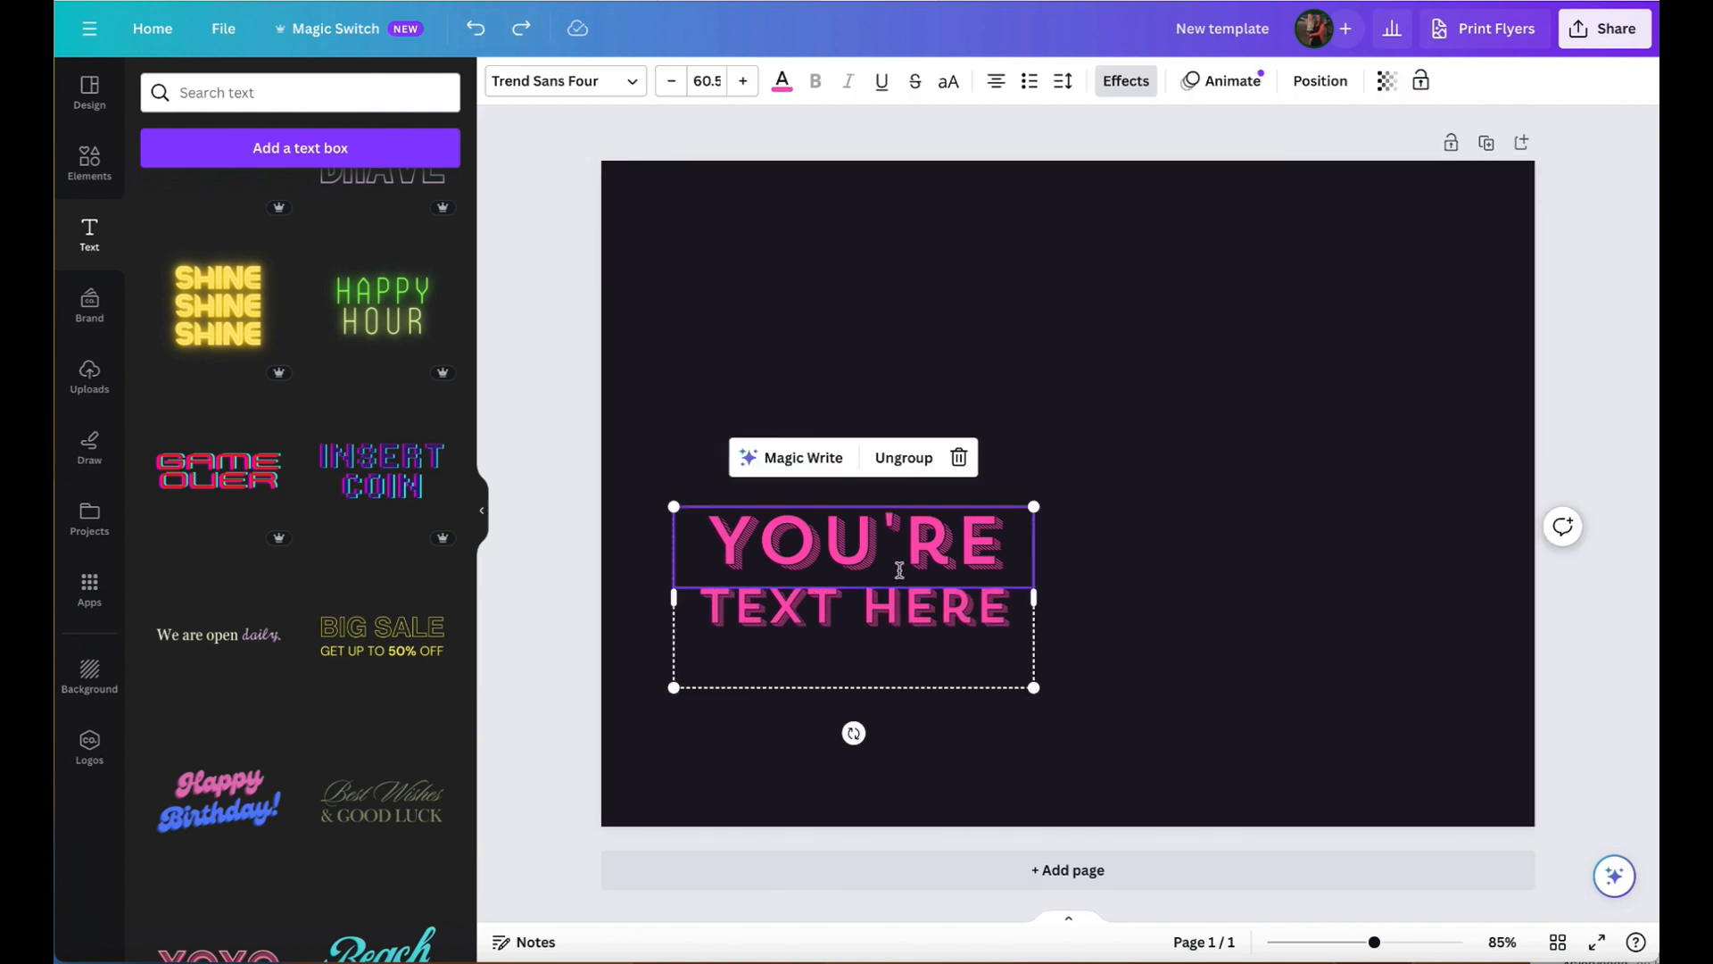
left_click(1200, 584)
left_click(904, 554)
key("Delete")
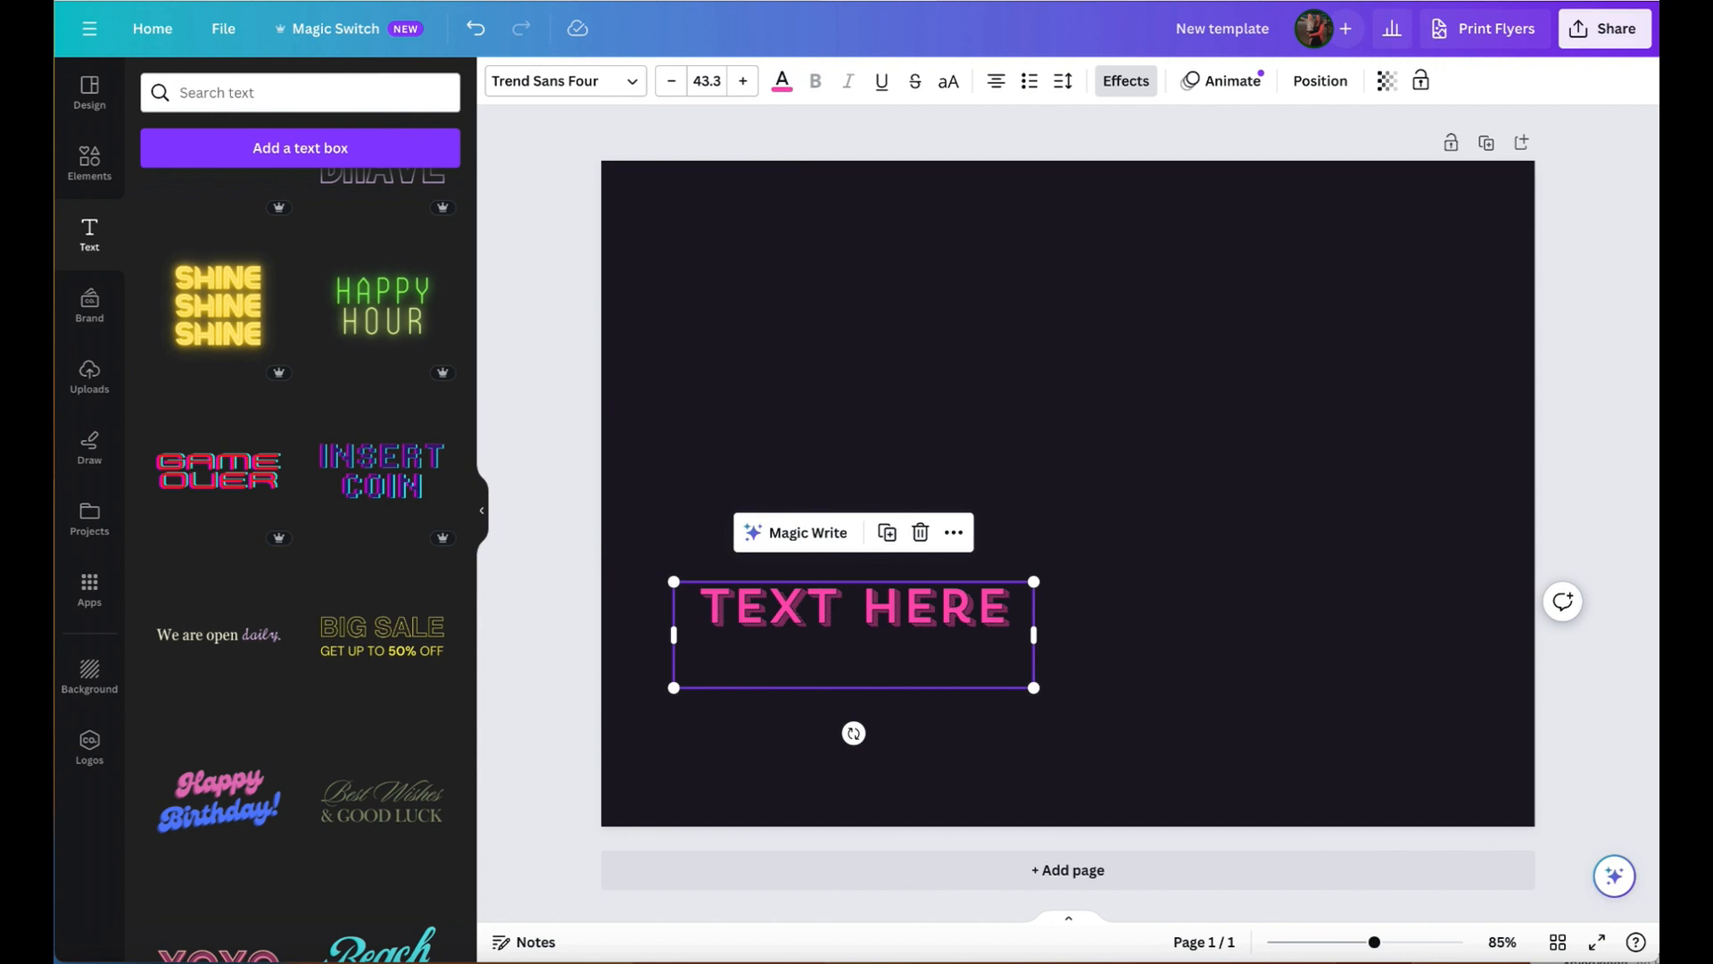
key("Delete")
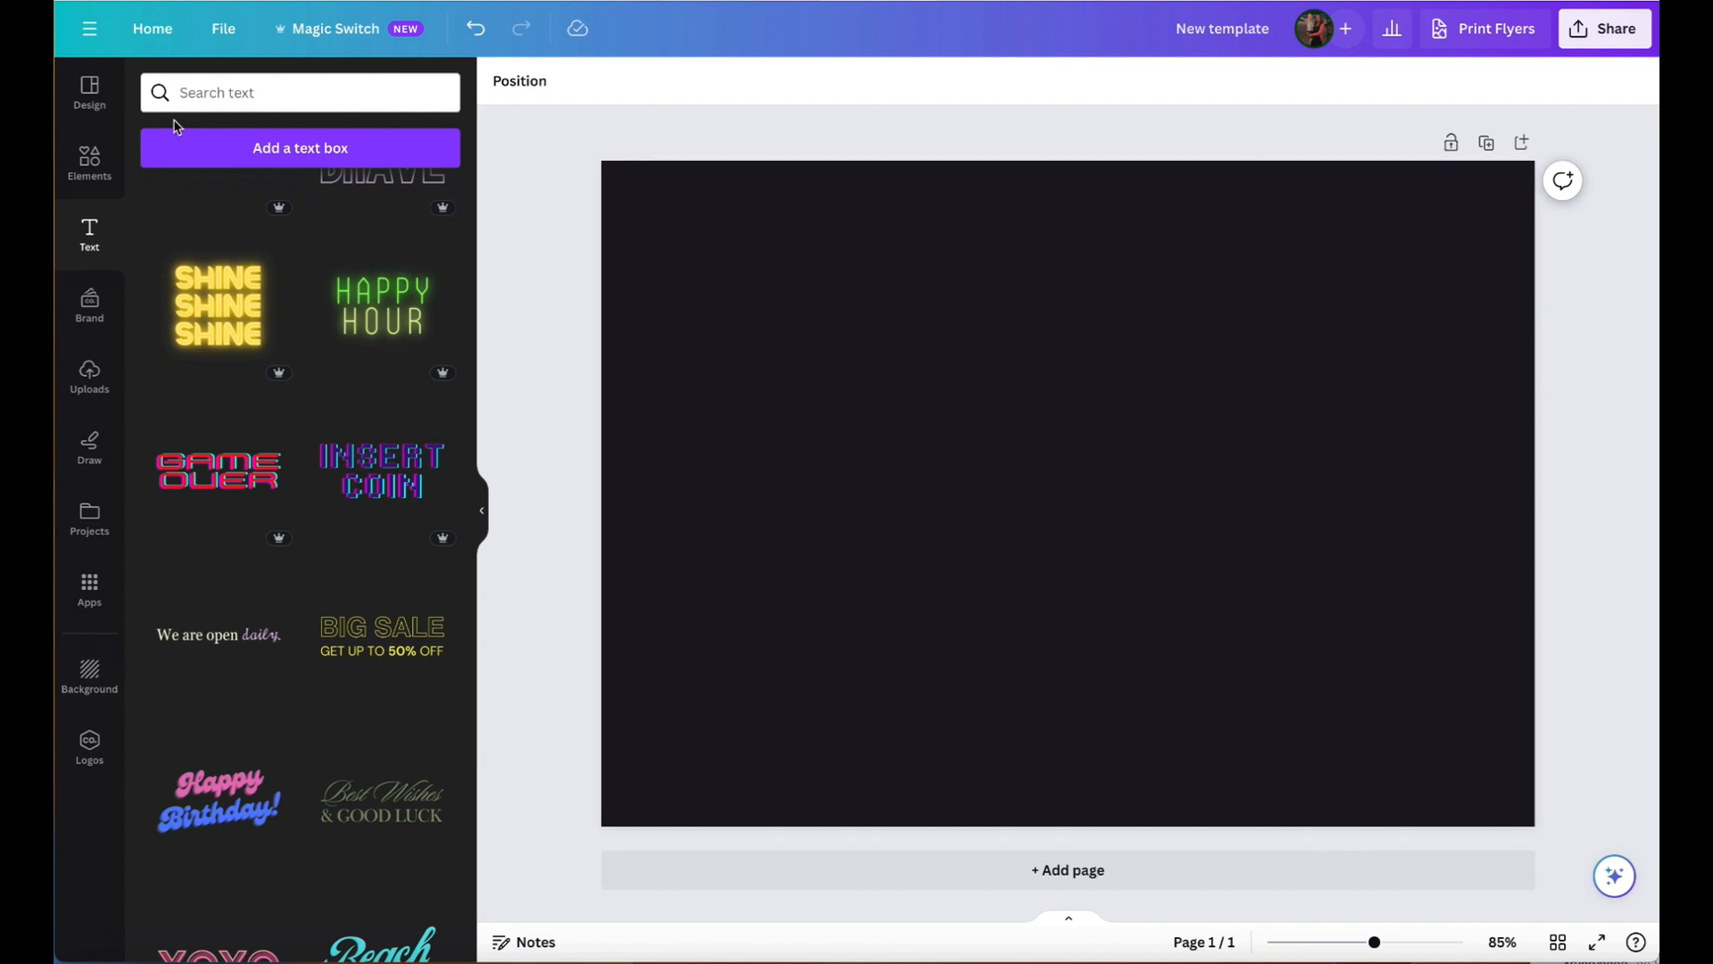
- Look through the uploaded images and the Downloads files offered for upload, without choosing any file
left_click(89, 380)
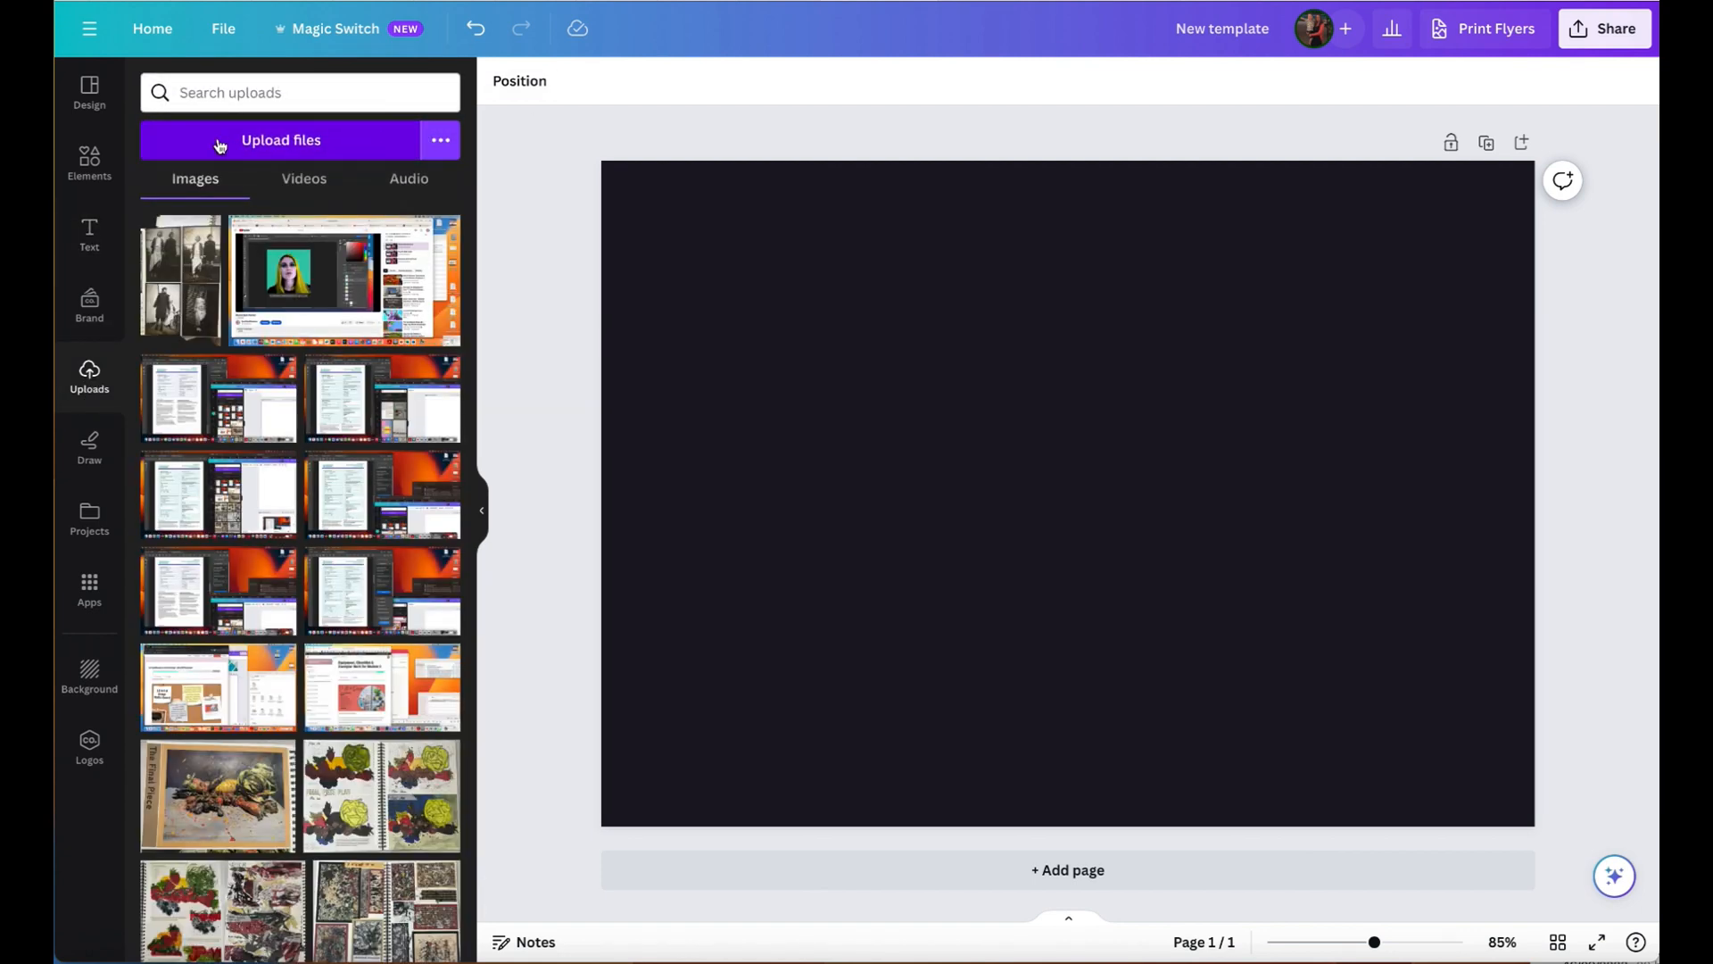
scroll(348, 651, "down", 10)
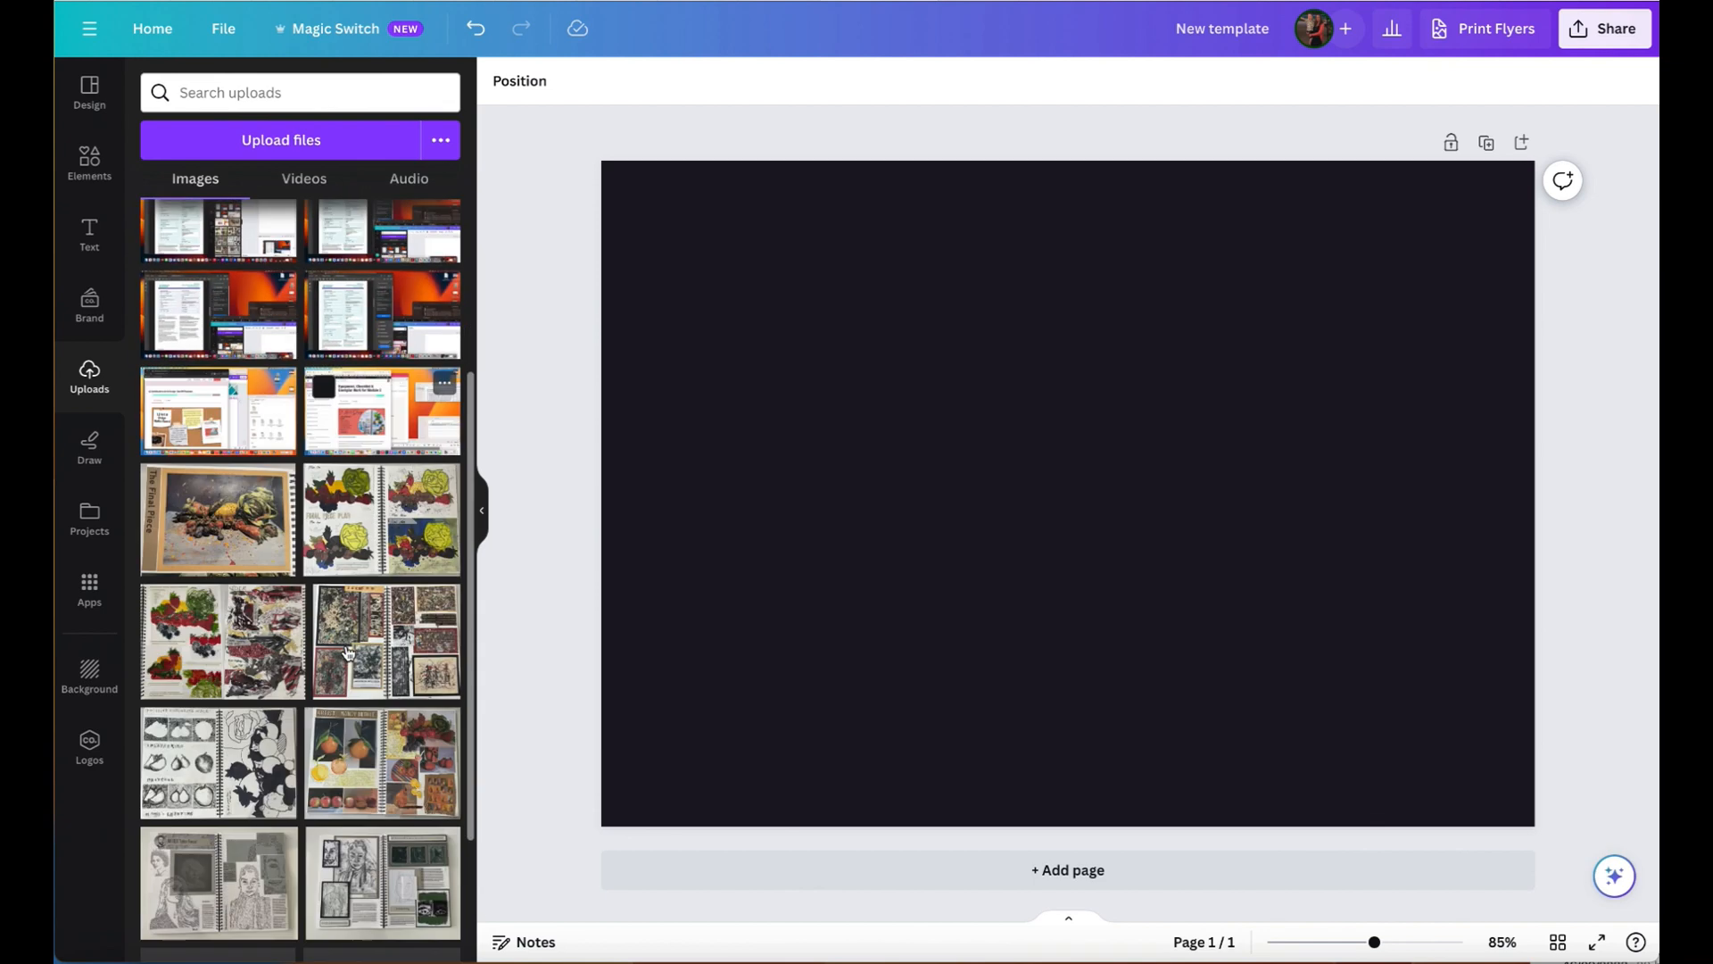
scroll(348, 652, "down", 7)
scroll(348, 652, "up", 20)
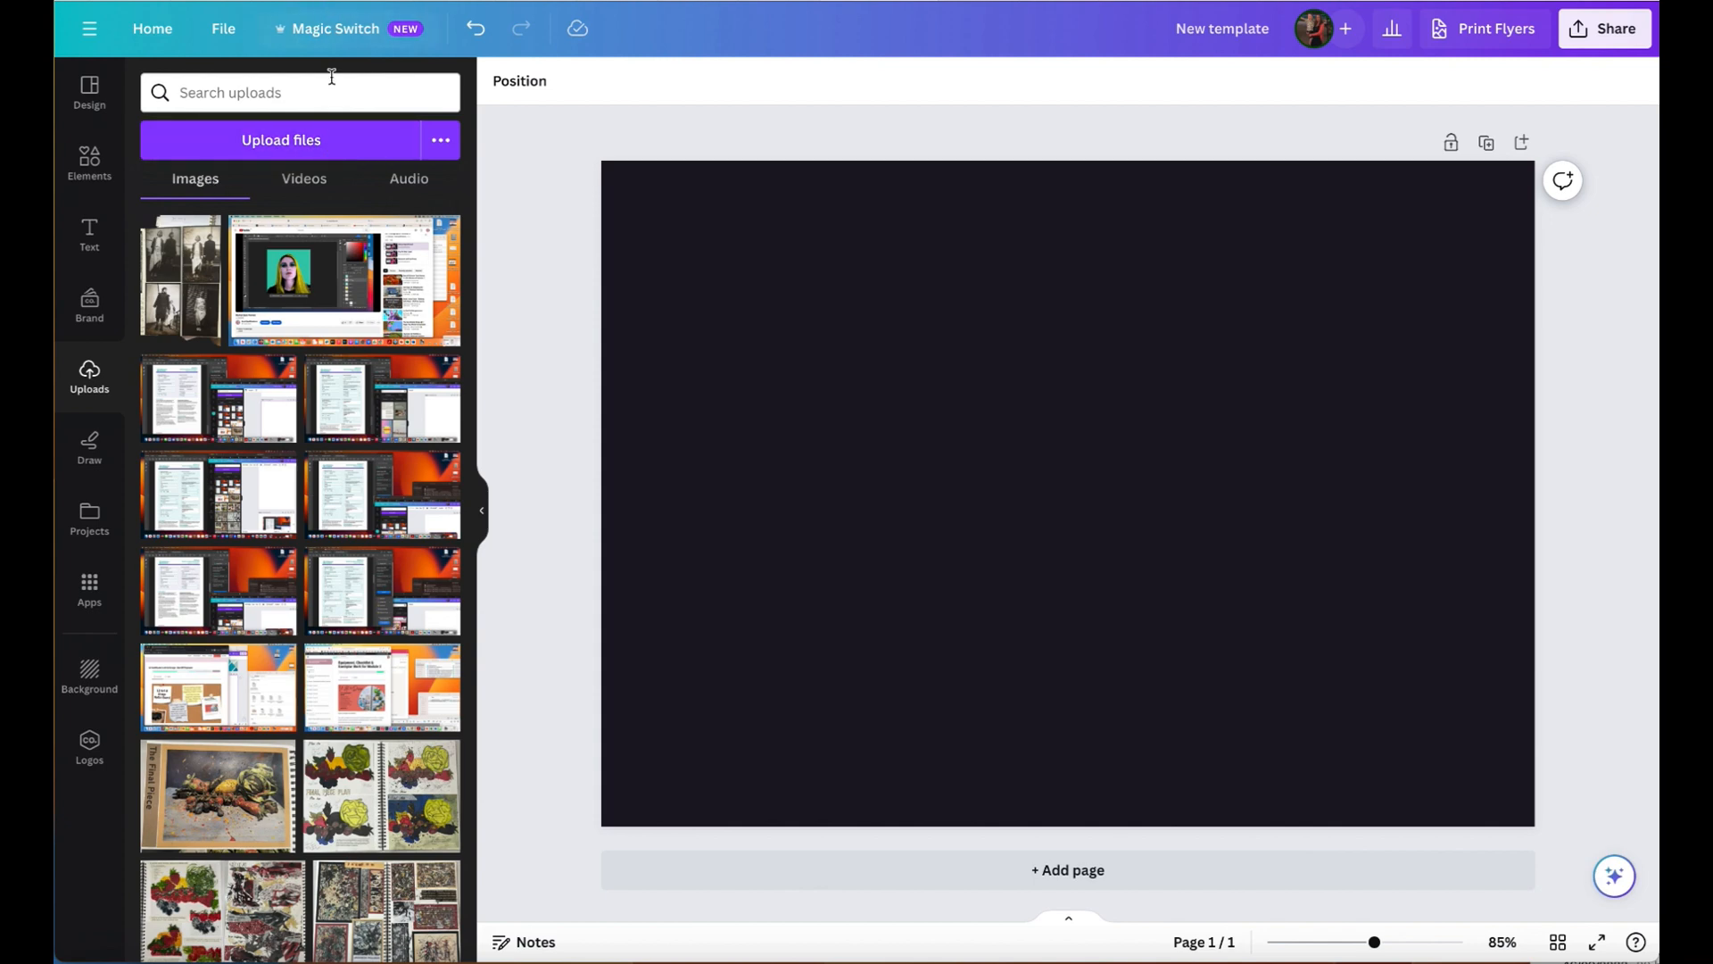
left_click(318, 141)
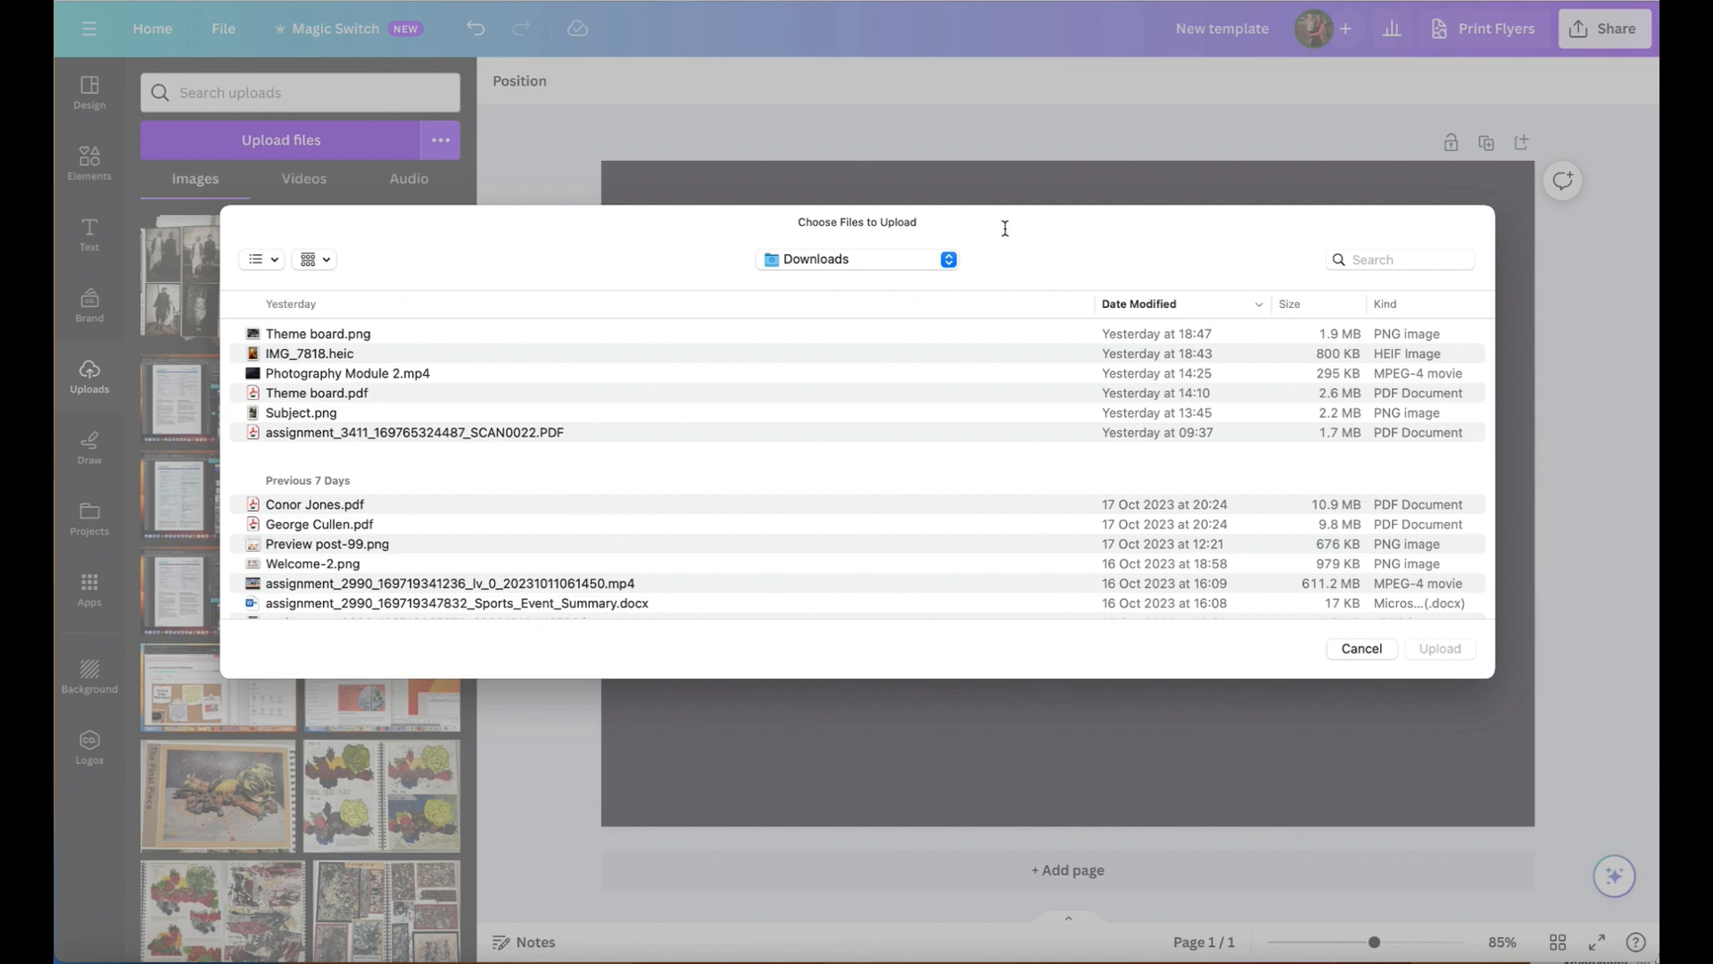
left_click(1362, 649)
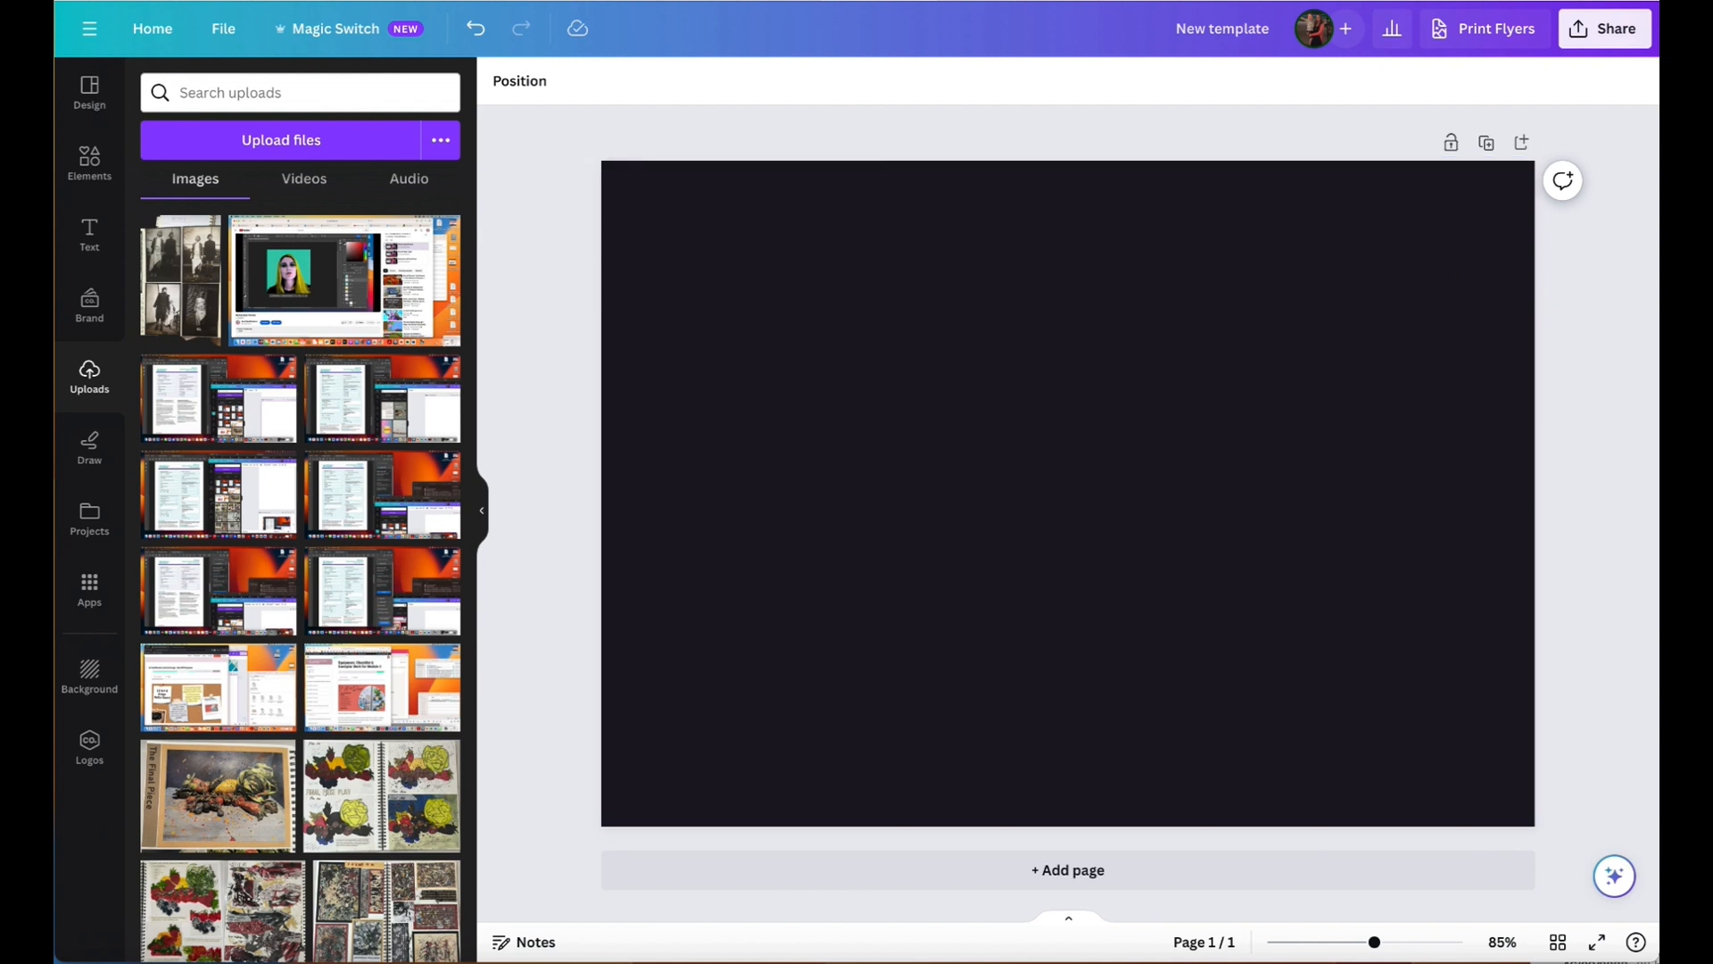
- Place Subject.png from the Downloads folder directly on the page and upload the same file to the uploaded images
left_click_drag(1712, 498, 1461, 672)
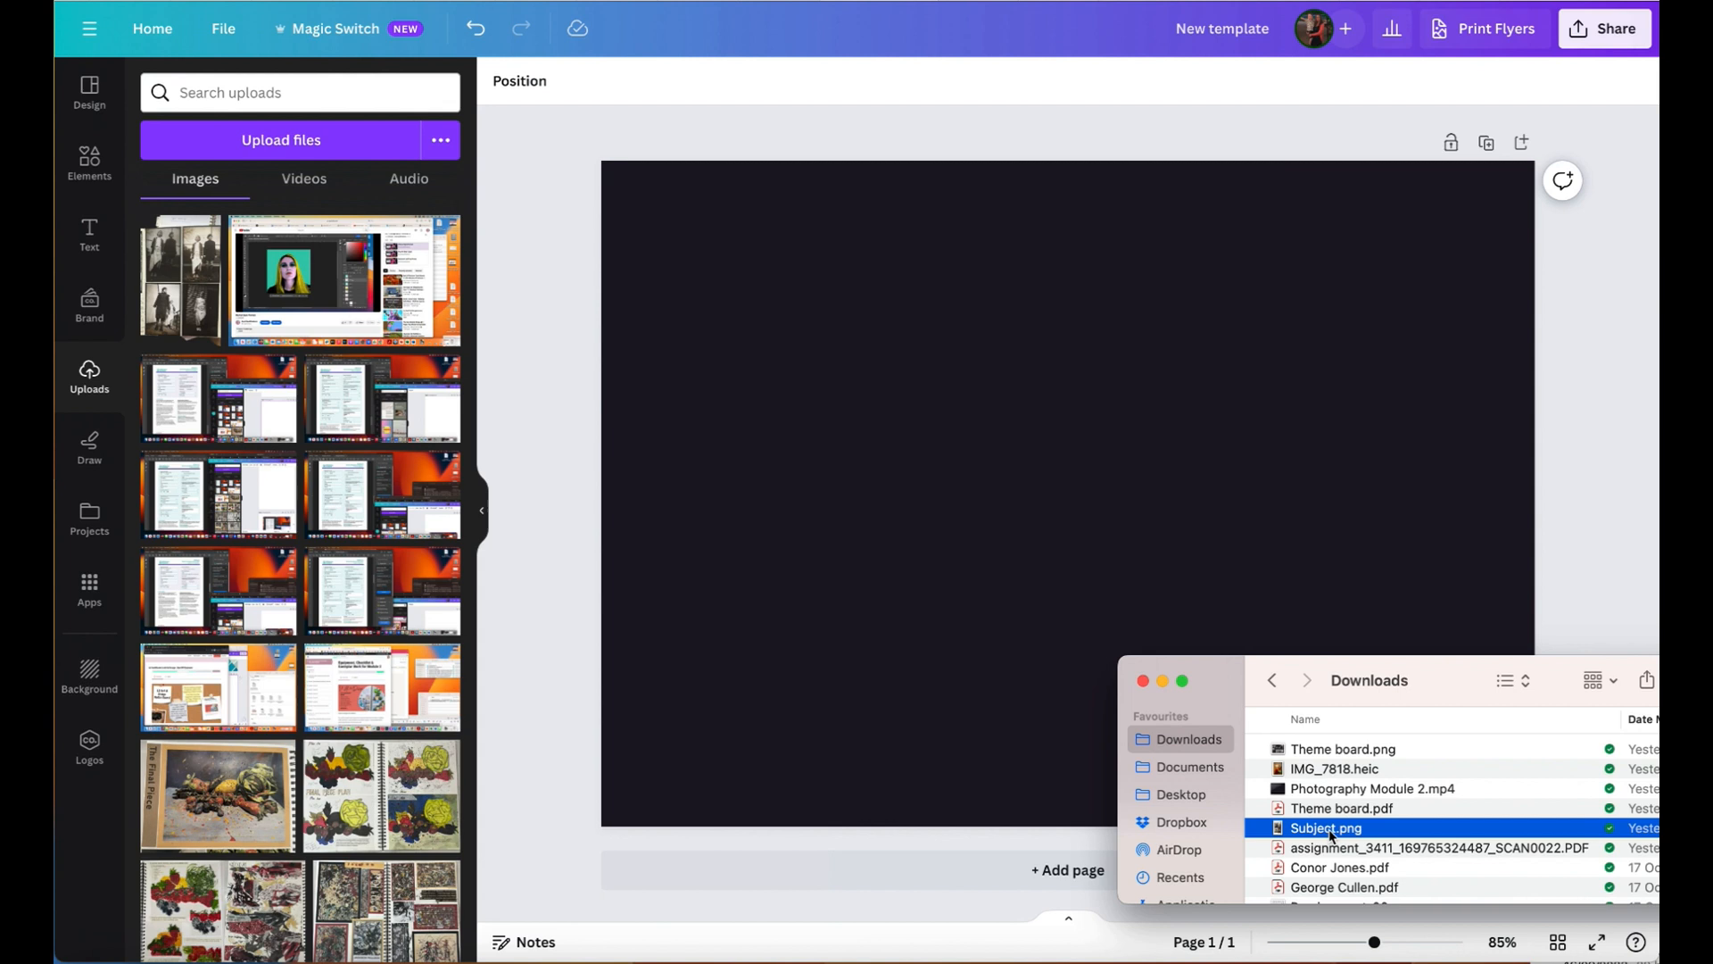
left_click_drag(1330, 836, 1001, 574)
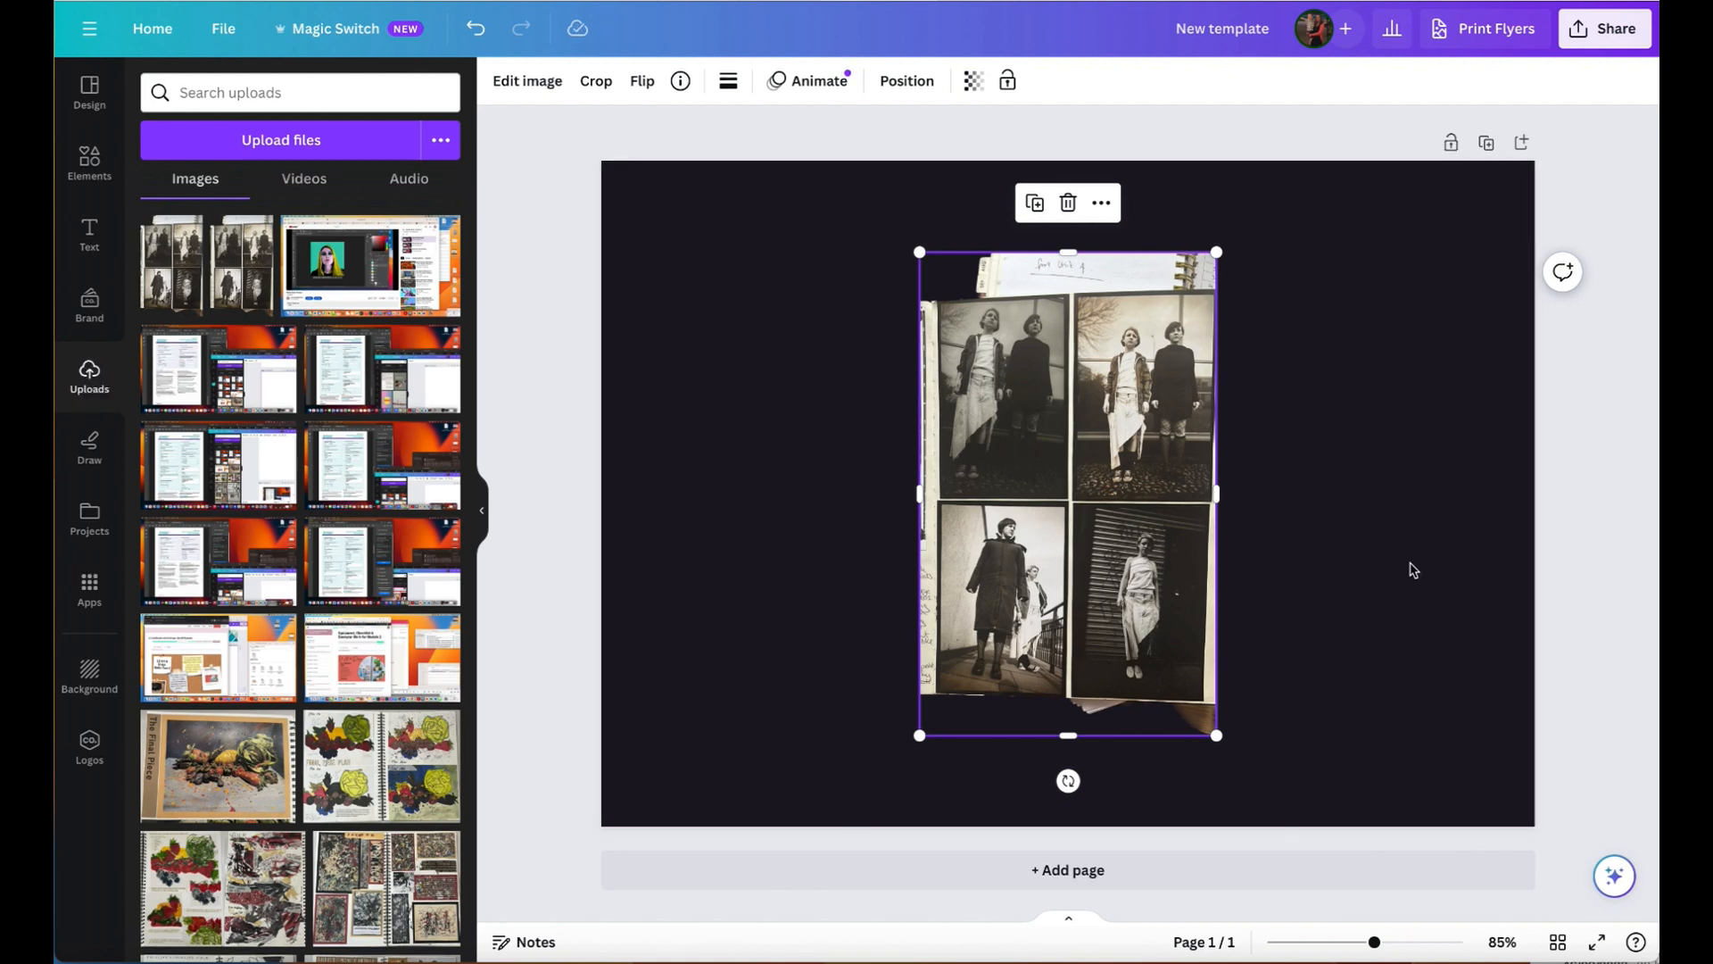
left_click_drag(1320, 955, 1620, 792)
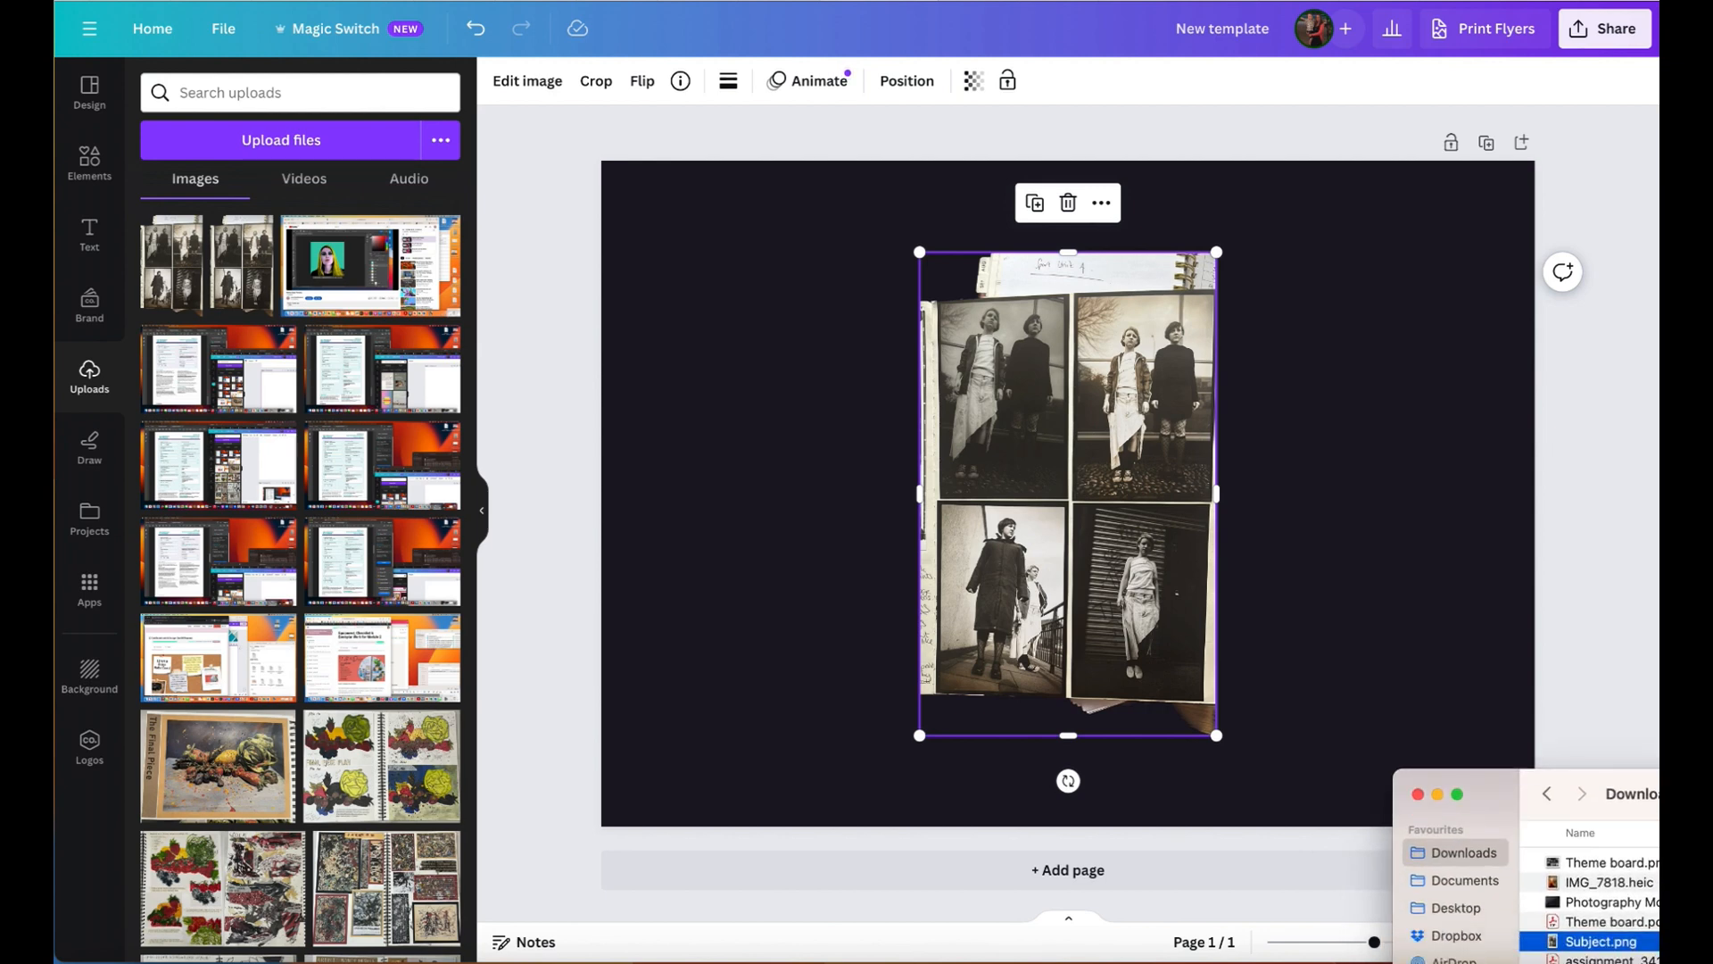
left_click_drag(1597, 953, 256, 347)
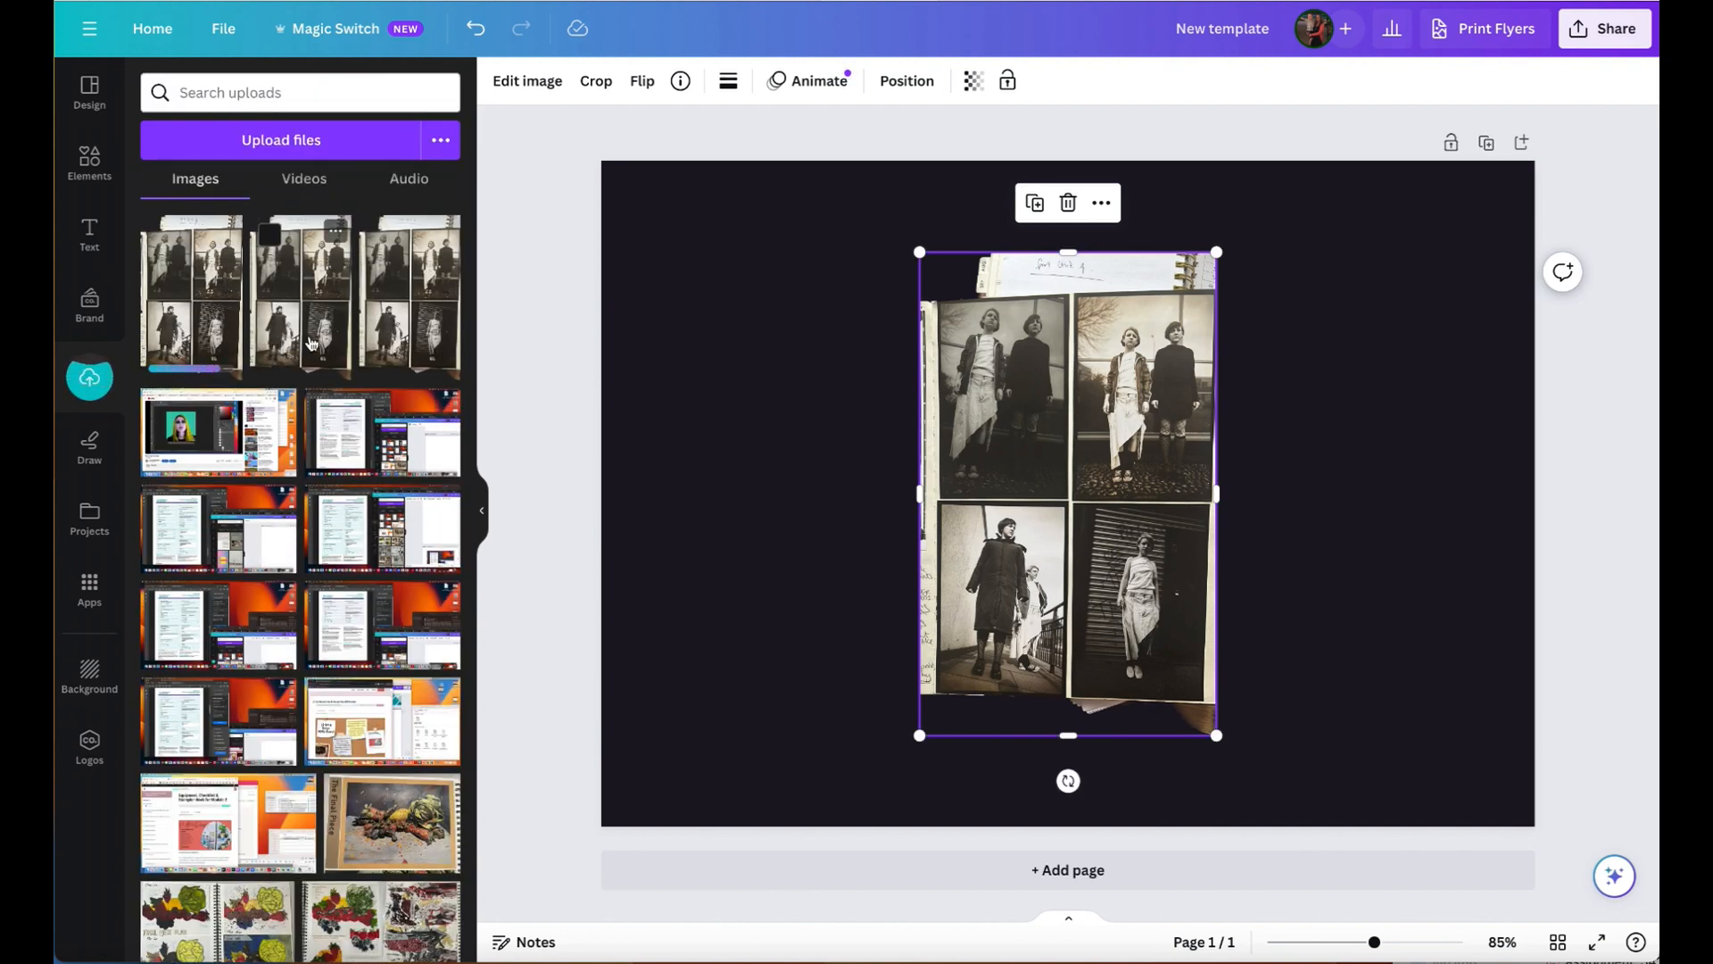
- Move the photo image to the left half of the page and crop its top and left edges to the photos
left_click(1339, 542)
left_click_drag(1152, 464, 890, 446)
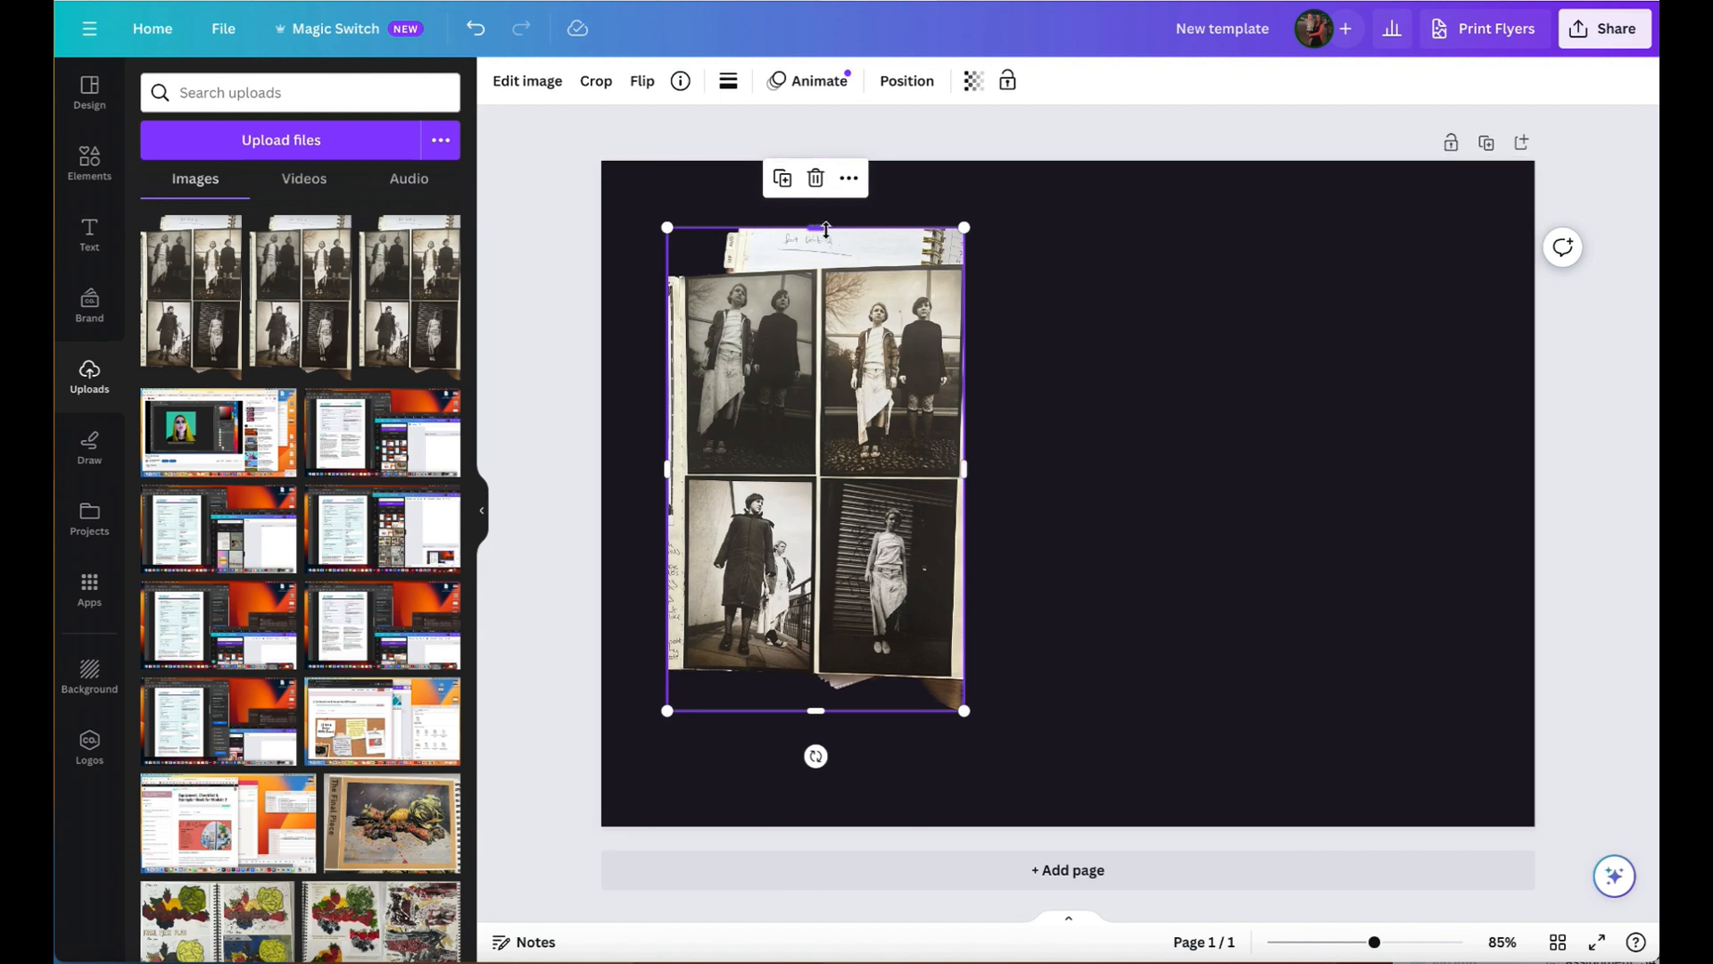
left_click_drag(809, 229, 803, 279)
left_click_drag(667, 489, 688, 475)
mouse_move(827, 710)
left_mouse_down()
mouse_move(827, 678)
mouse_move(826, 716)
left_mouse_up()
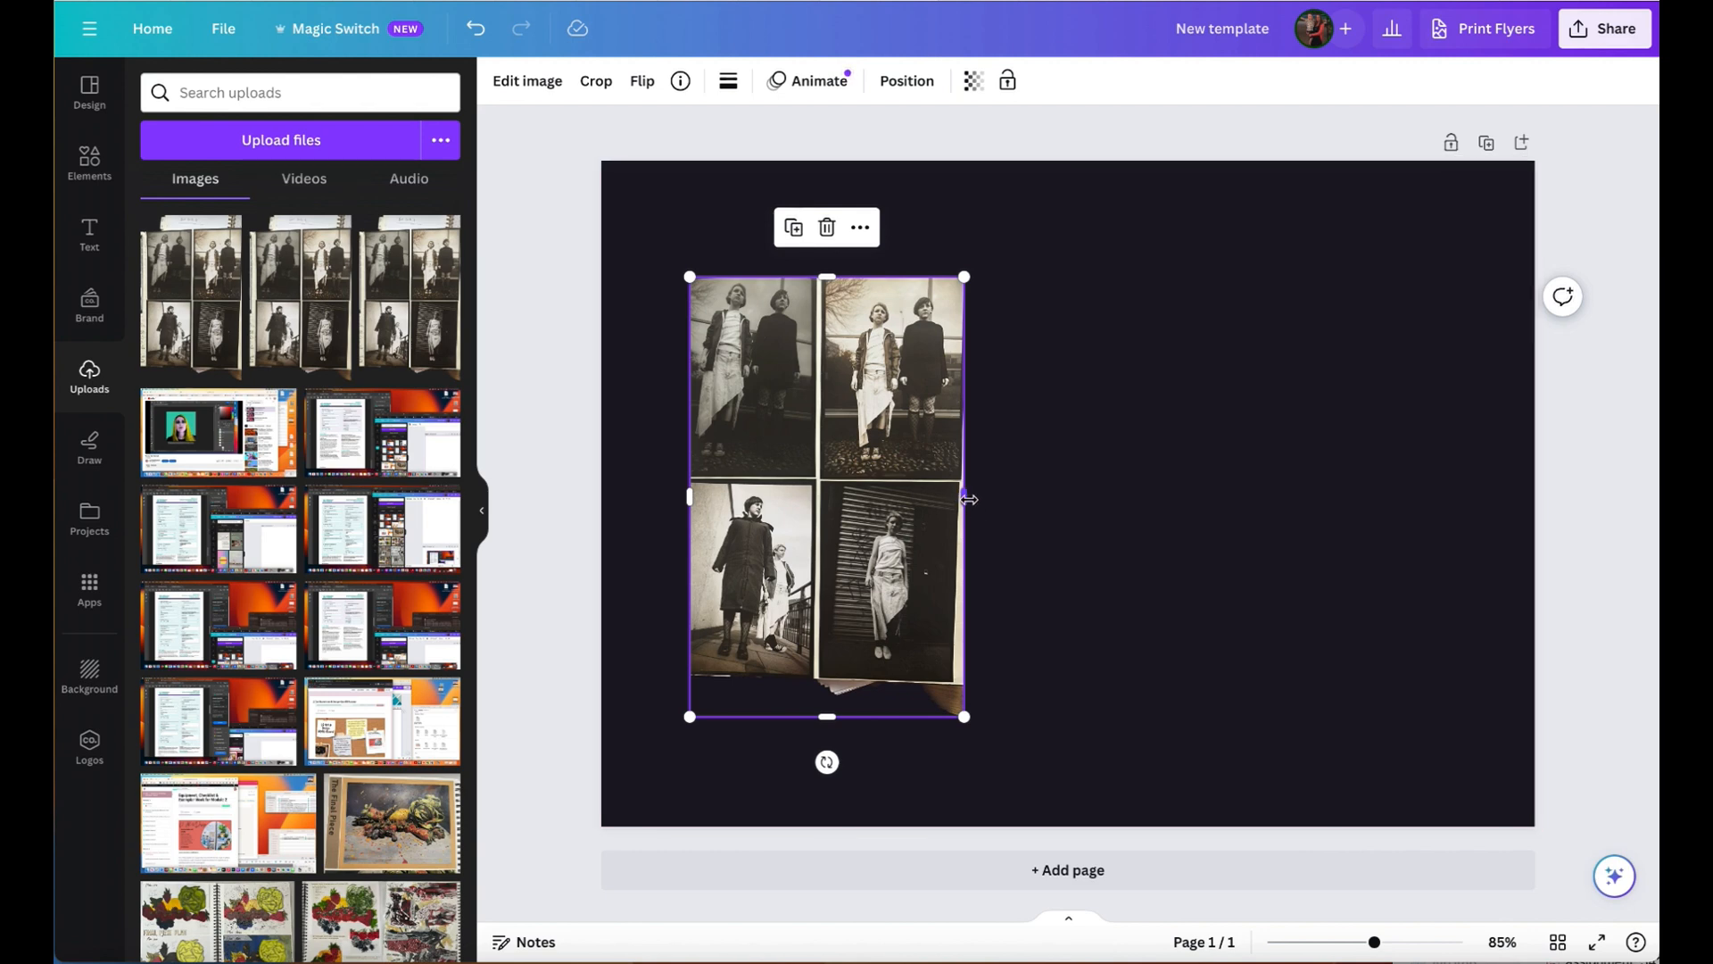
- Scale the cropped photo image to about four fifths of the page height and position it at the page's upper-left corner
left_click_drag(964, 716, 957, 605)
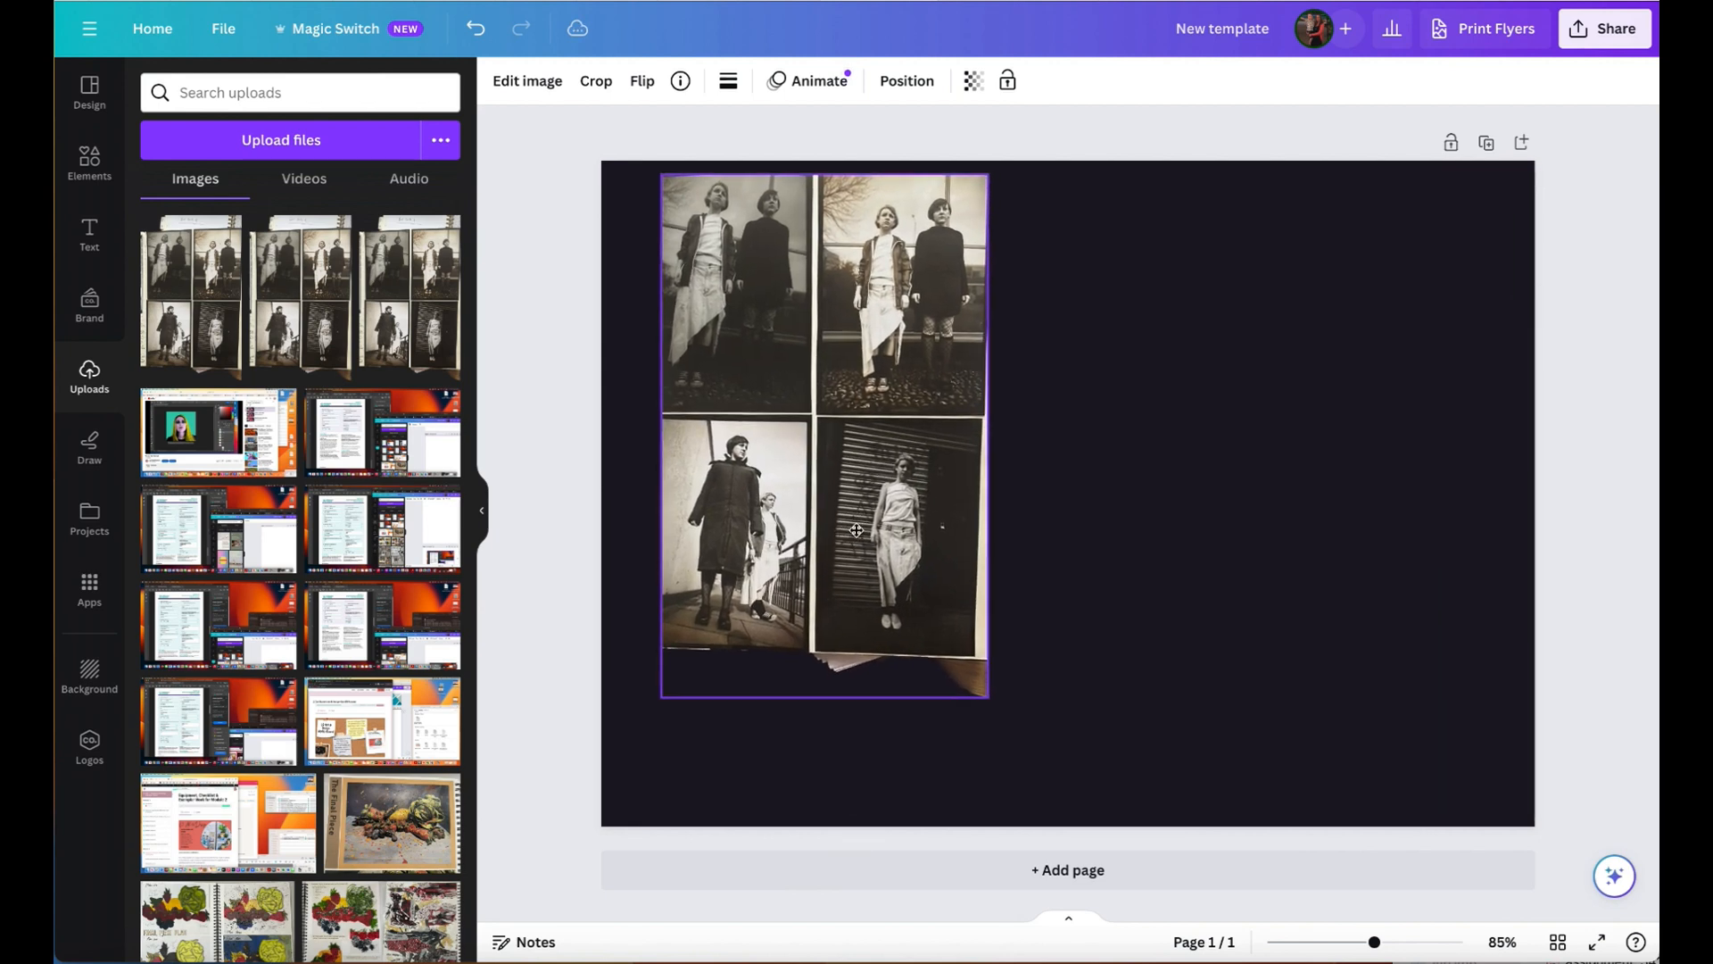
left_click_drag(989, 695, 779, 501)
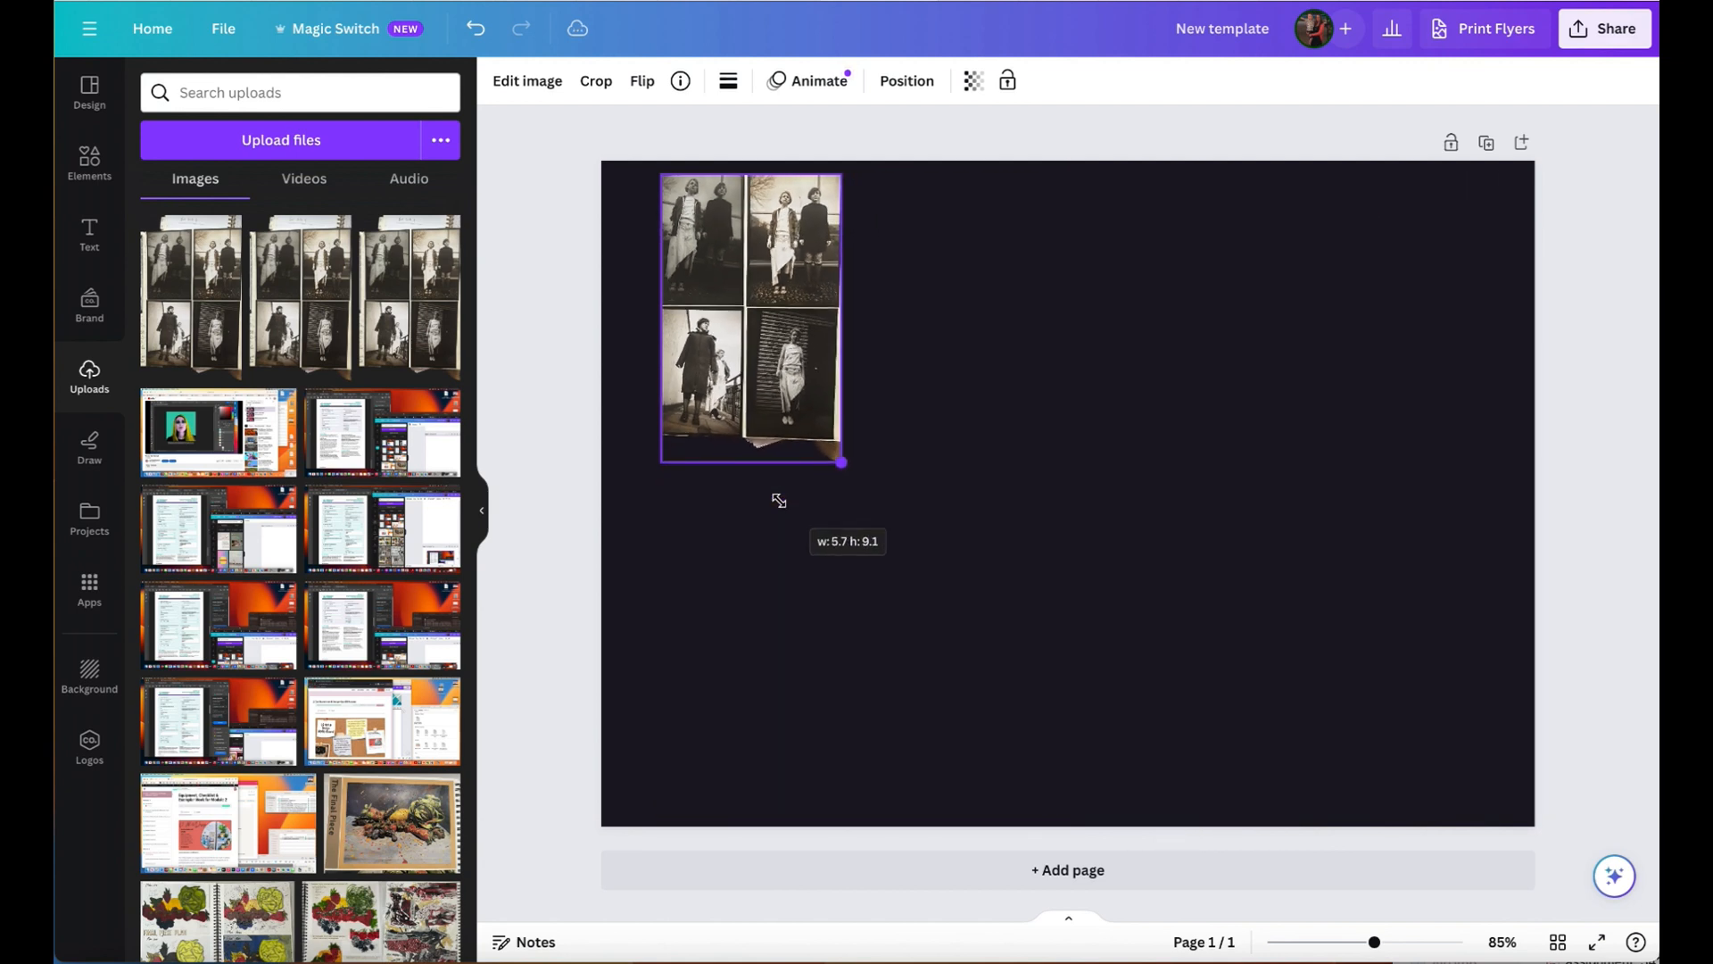
left_click_drag(779, 501, 1020, 698)
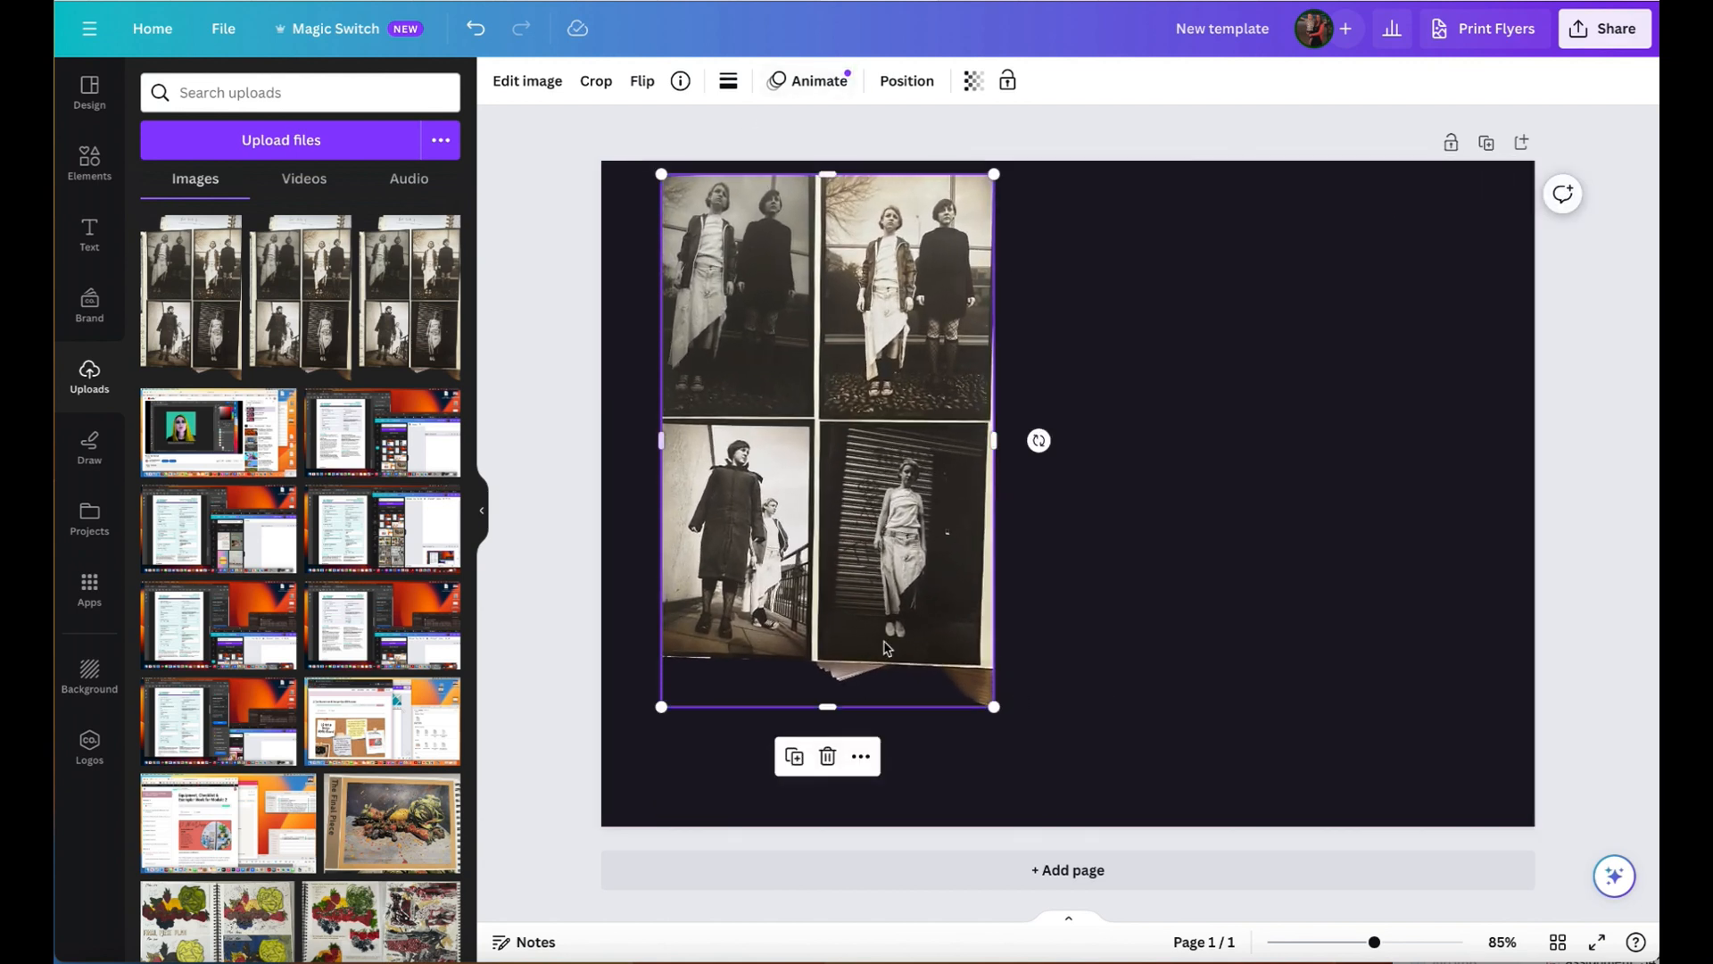
left_click_drag(750, 226, 721, 233)
left_click_drag(834, 282, 815, 275)
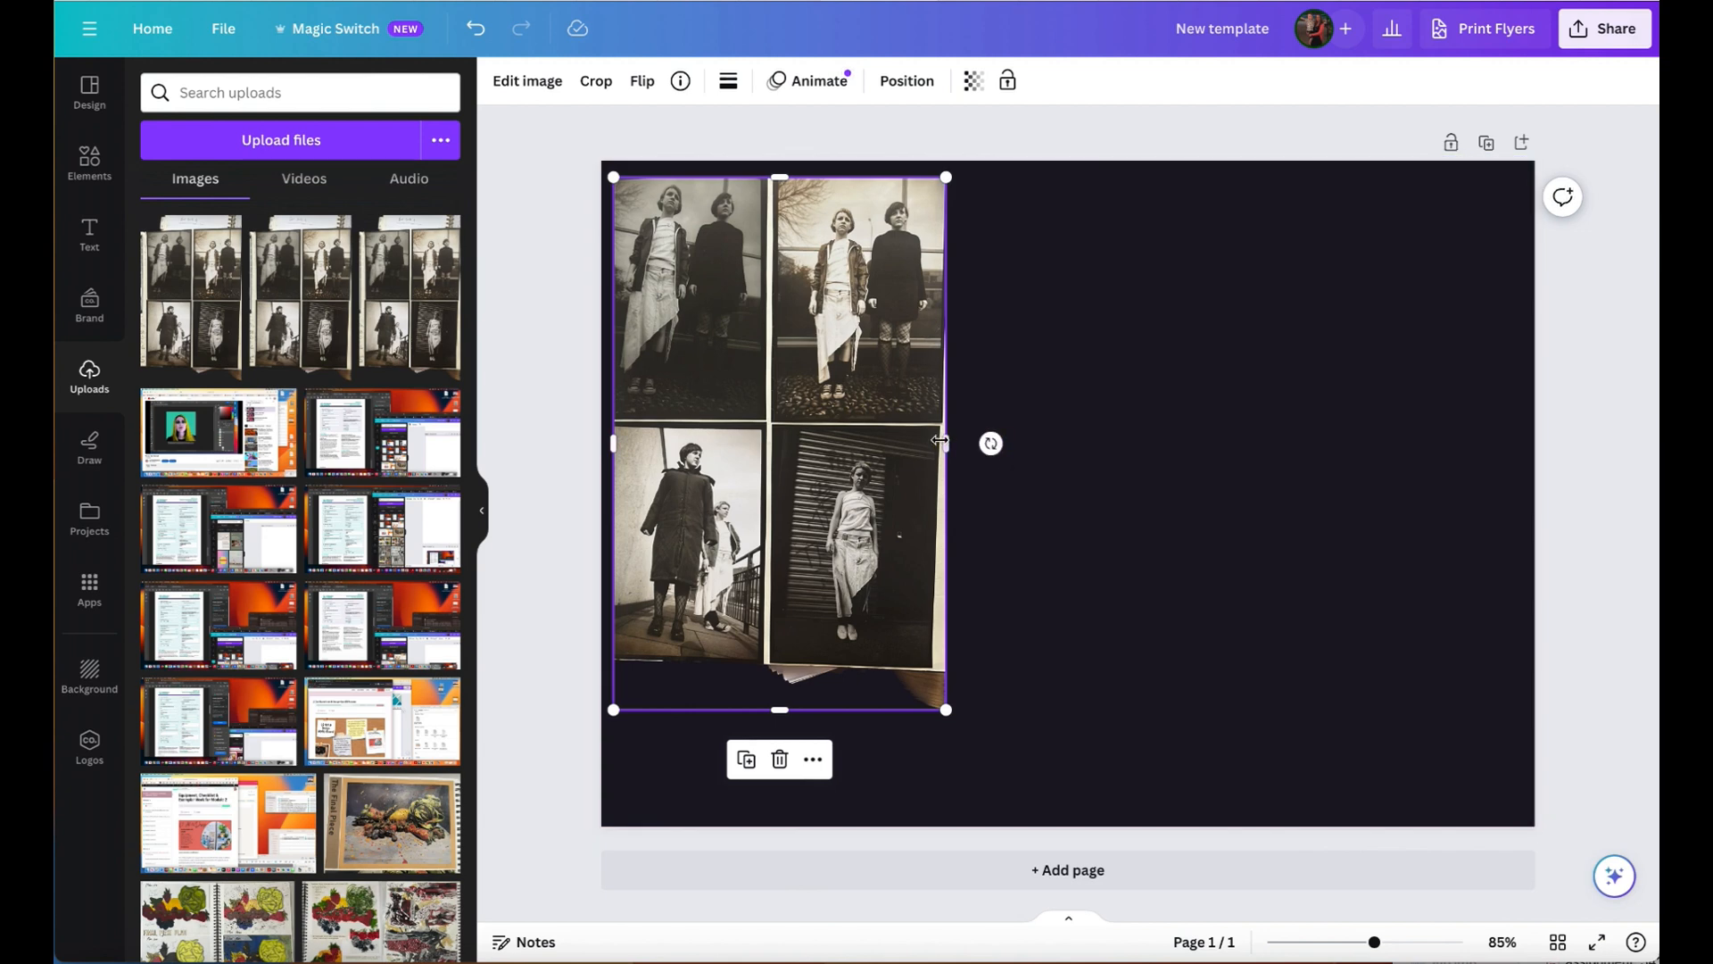
- Crop the right and bottom edges of the photo image to the borders of the four photos
left_click_drag(946, 443, 932, 444)
left_click_drag(772, 710, 772, 656)
left_click(1028, 524)
- Scale the photo image down to just over half the page height and position it midway down the page's left side
left_click_drag(879, 545, 887, 559)
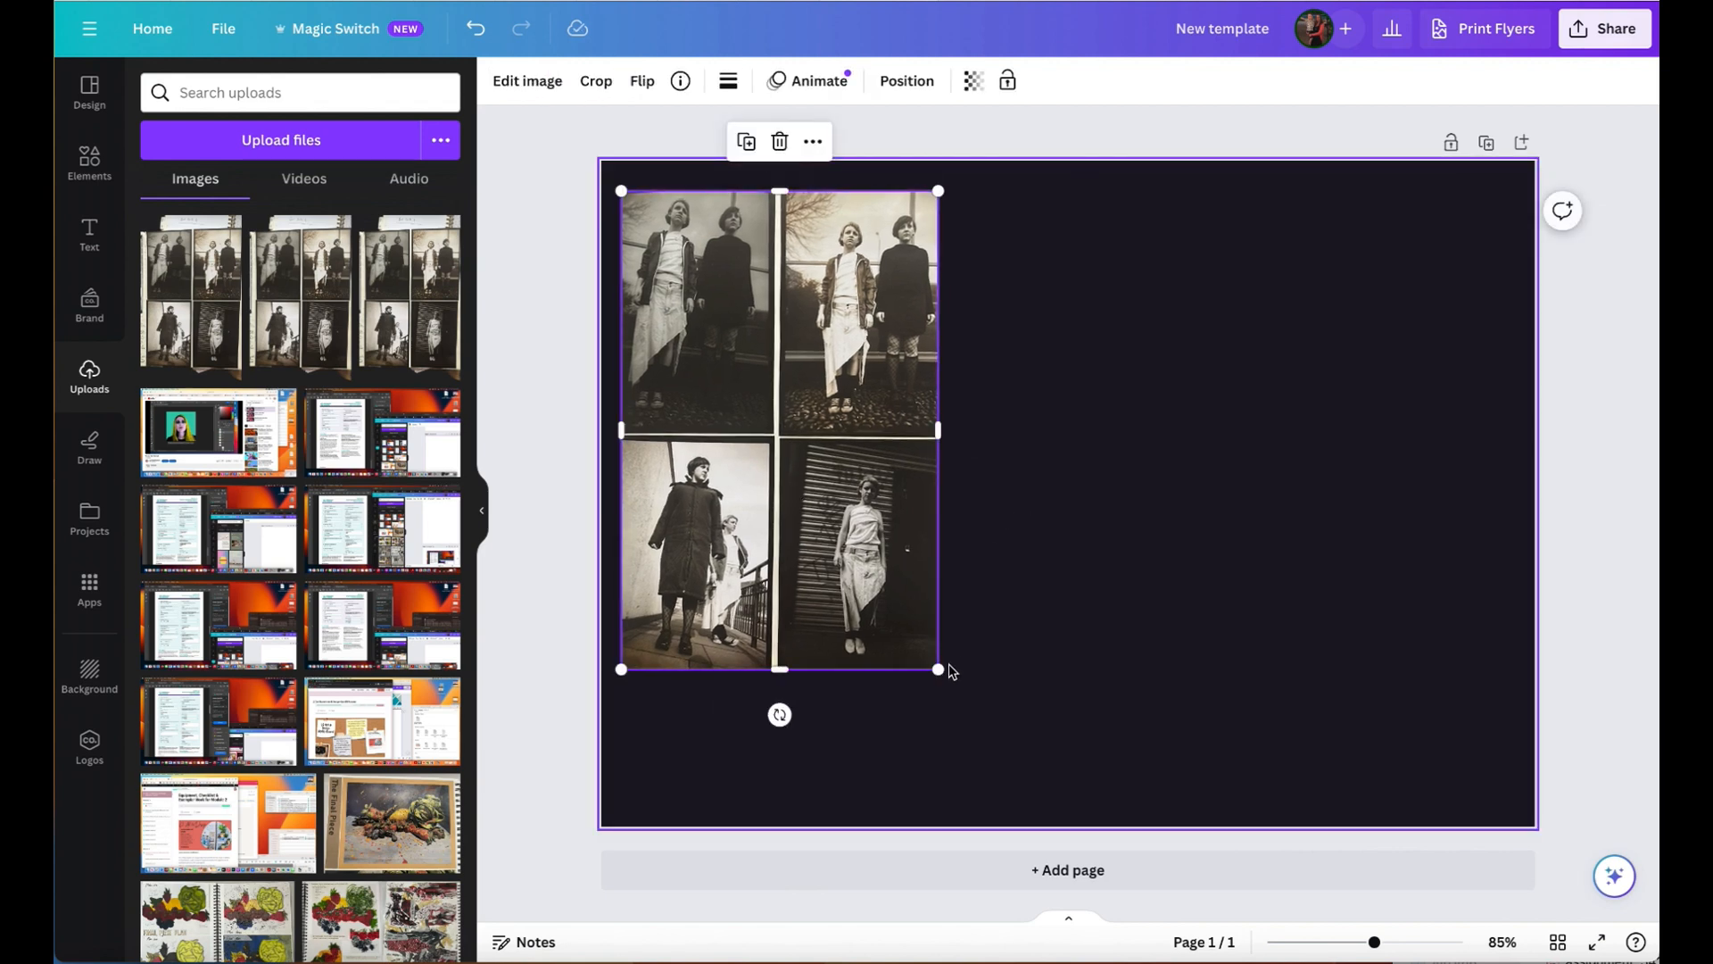
left_click_drag(937, 670, 860, 554)
left_click_drag(794, 415, 797, 508)
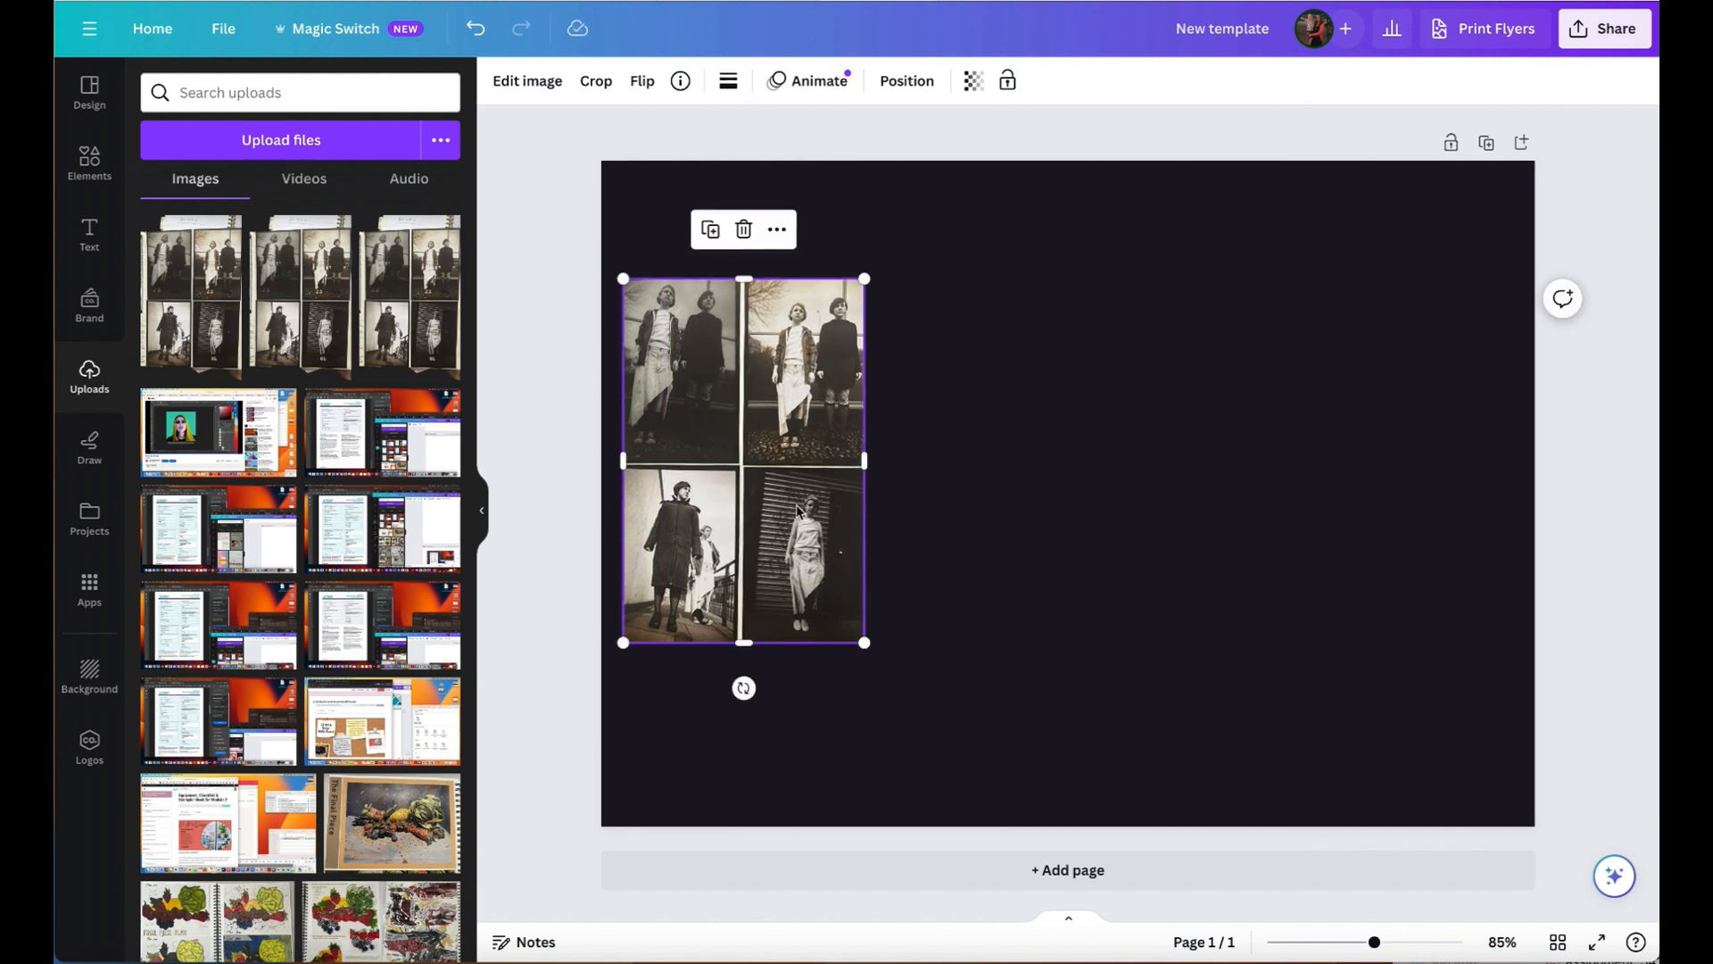
- Add the outlined "BE BRAVE" text style to the page and show the rulers
left_click(87, 234)
scroll(326, 311, "down", 3)
scroll(326, 311, "down", 7)
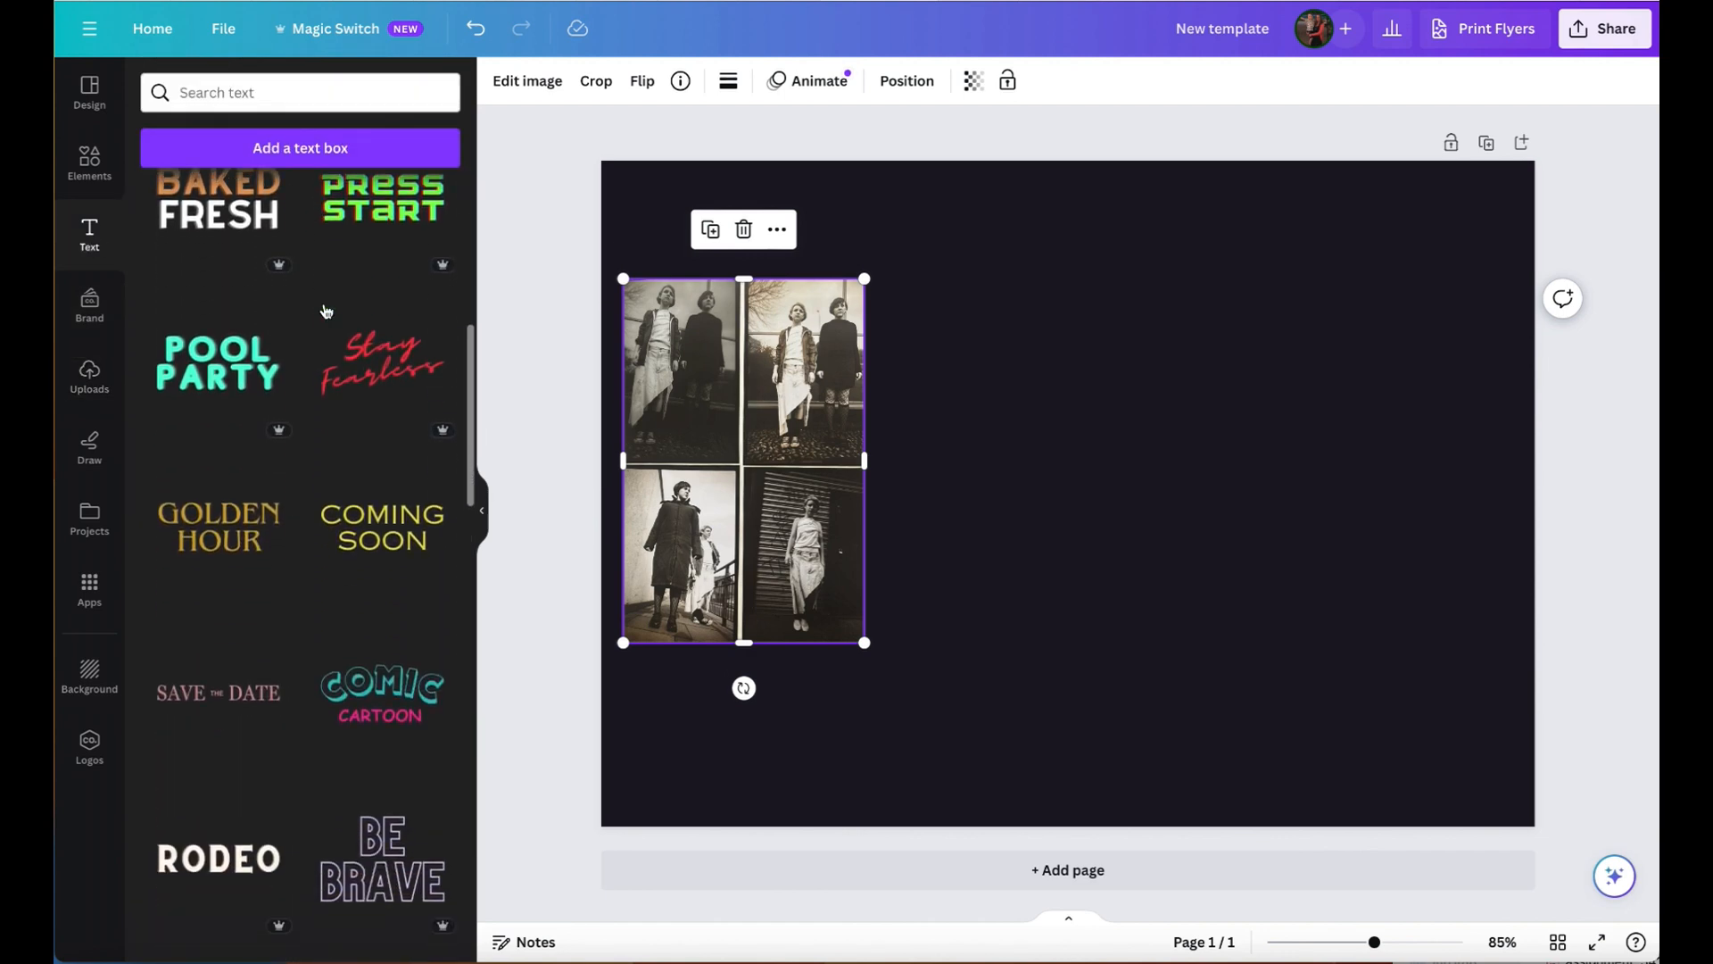
scroll(325, 310, "up", 1)
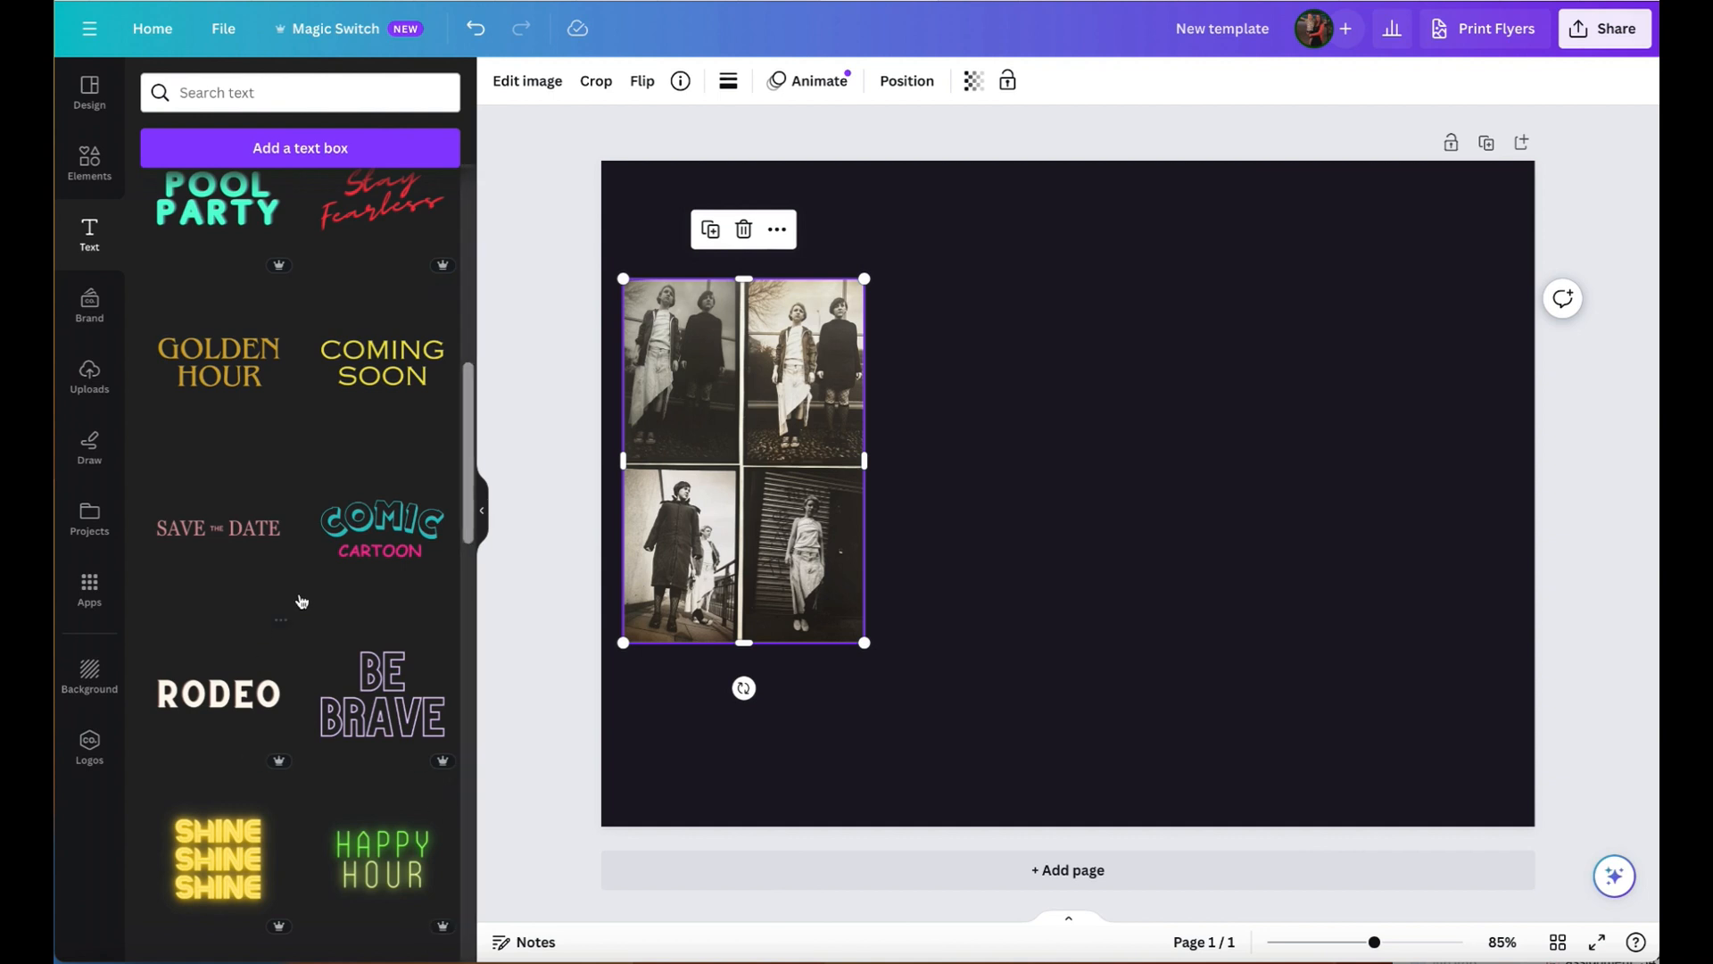
left_click(393, 701)
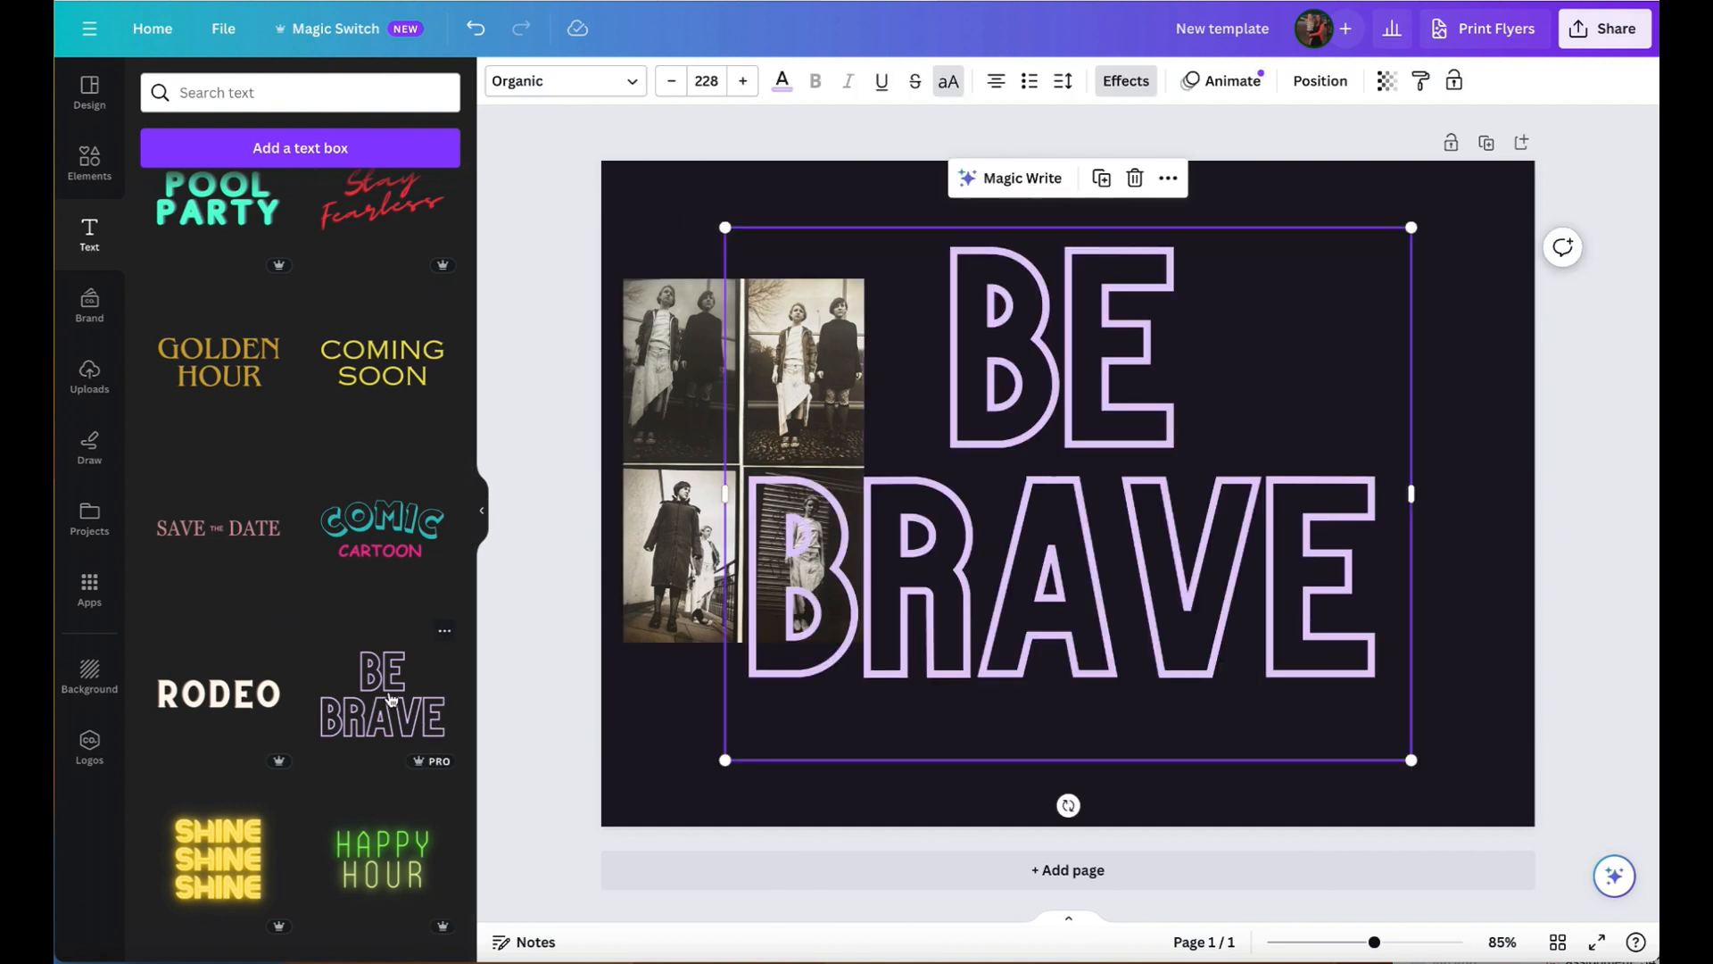
key("shift+r")
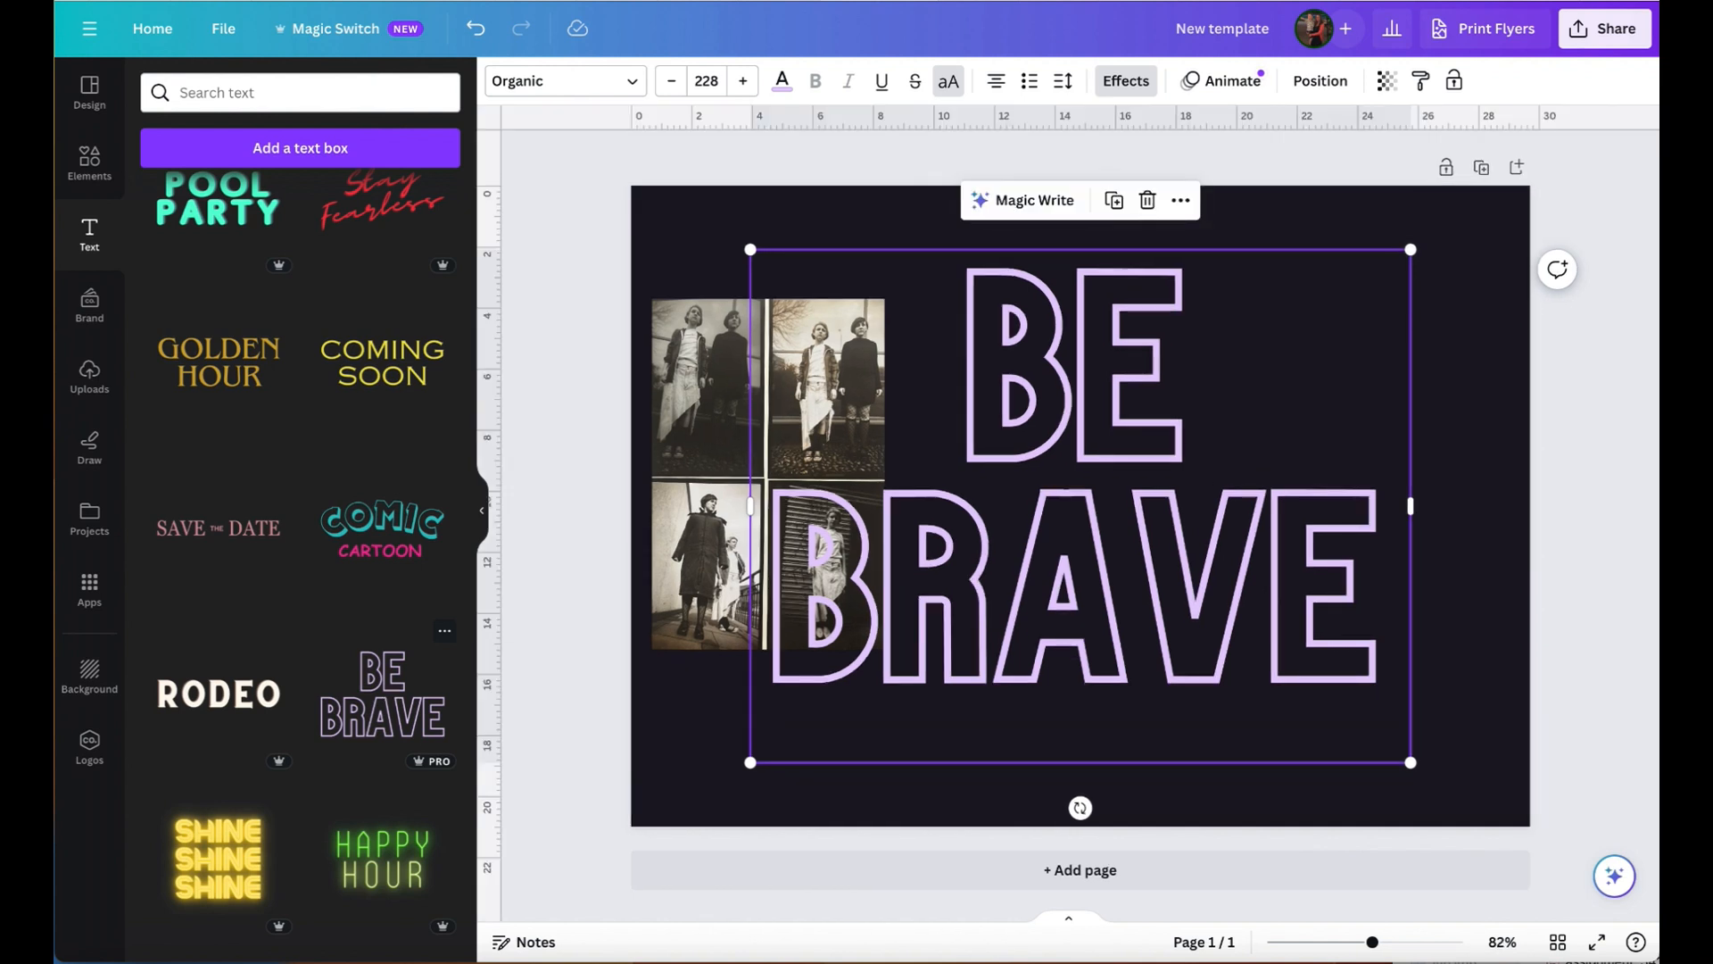
- Replace the "BE BRAVE" wording with "RESEARCH" as the only text in the heading
double_click(1200, 603)
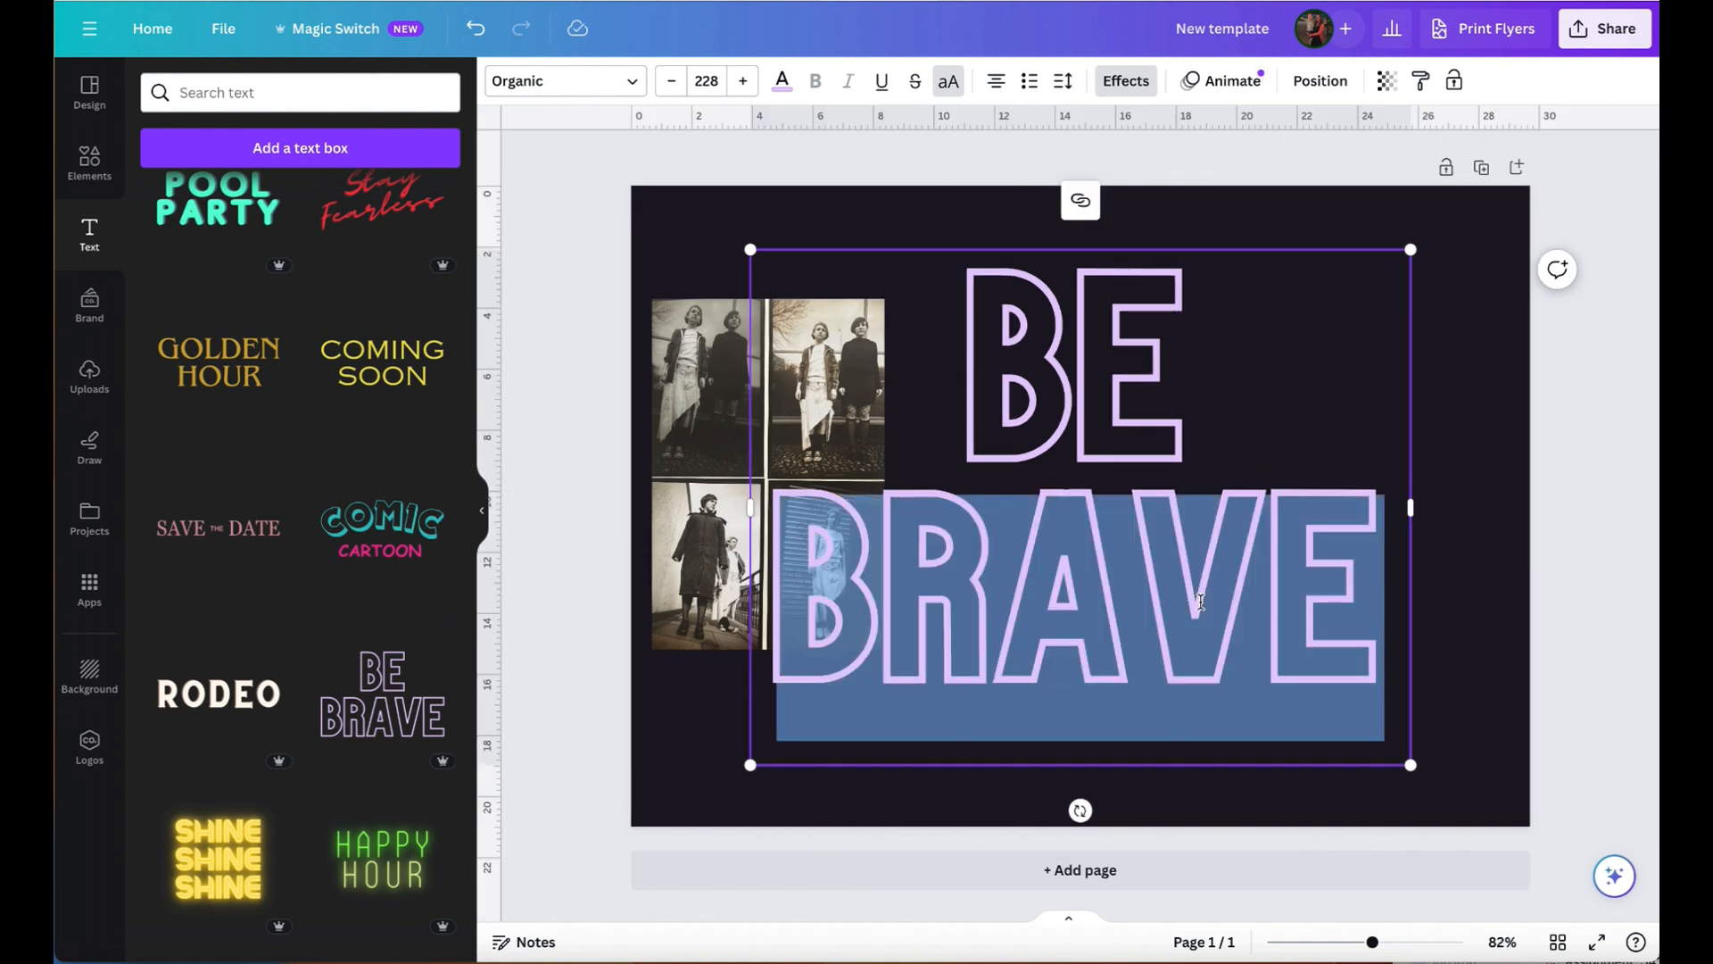
type("RESEARCH")
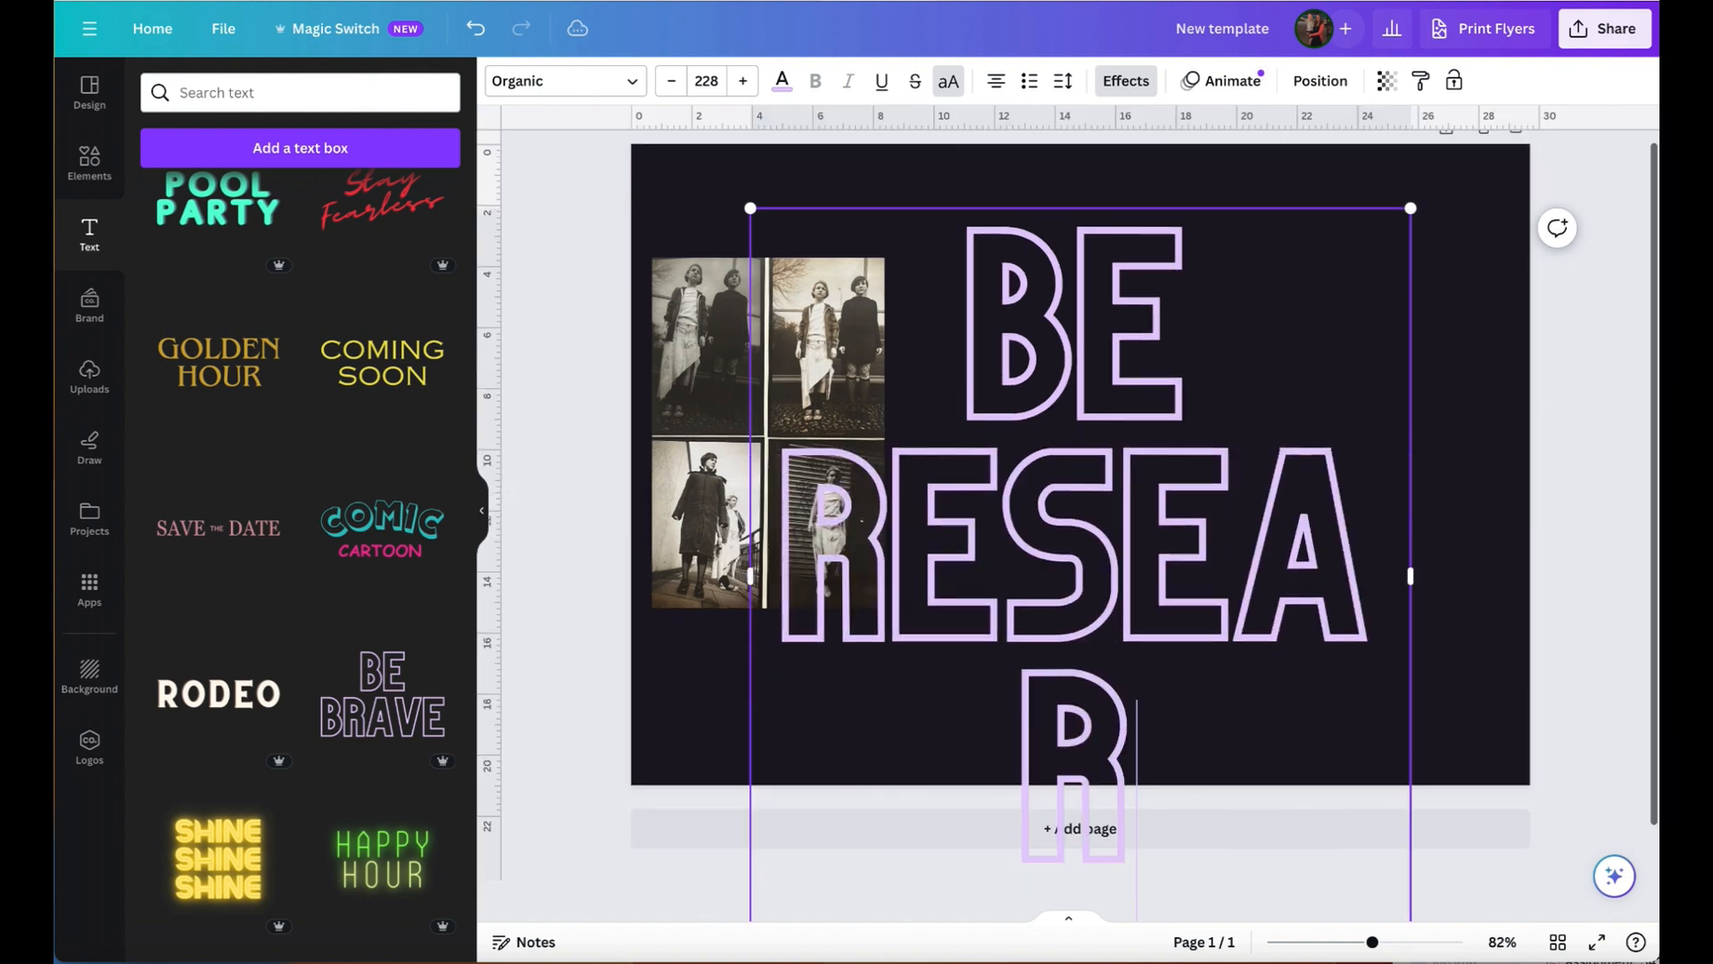
double_click(1216, 363)
key("BackSpace")
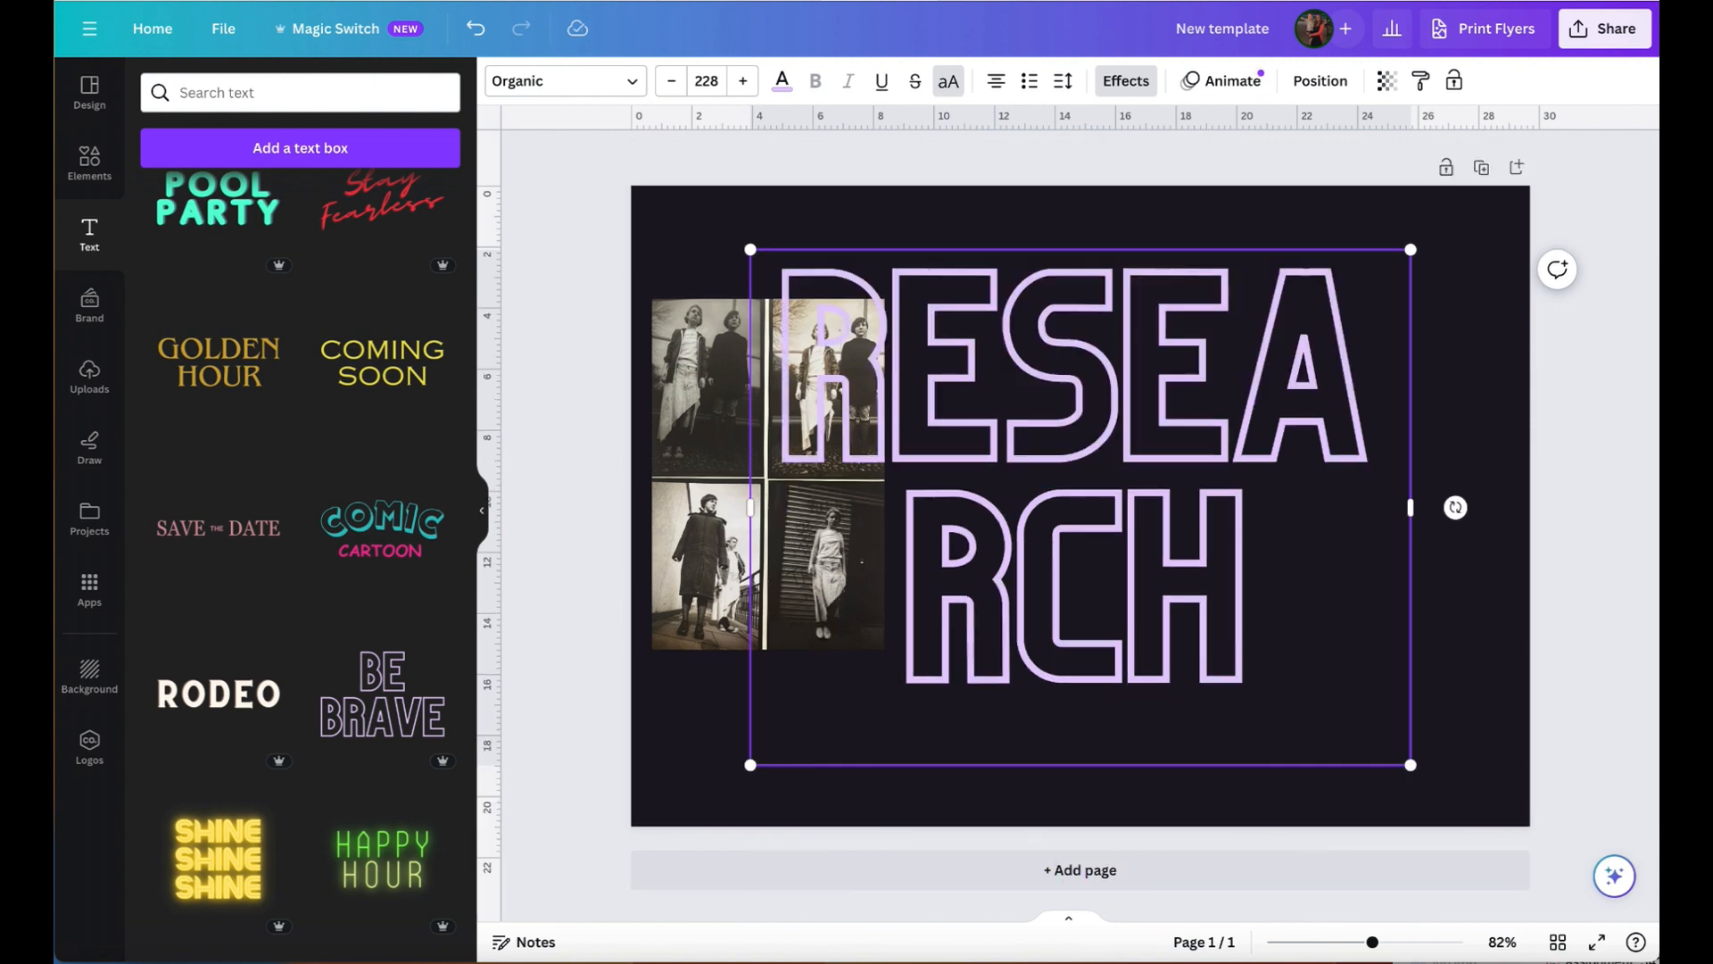
- Scale the "RESEARCH" heading down to font size 80.8 and widen its text box so the word fits on one line
left_click_drag(1411, 765, 1464, 699)
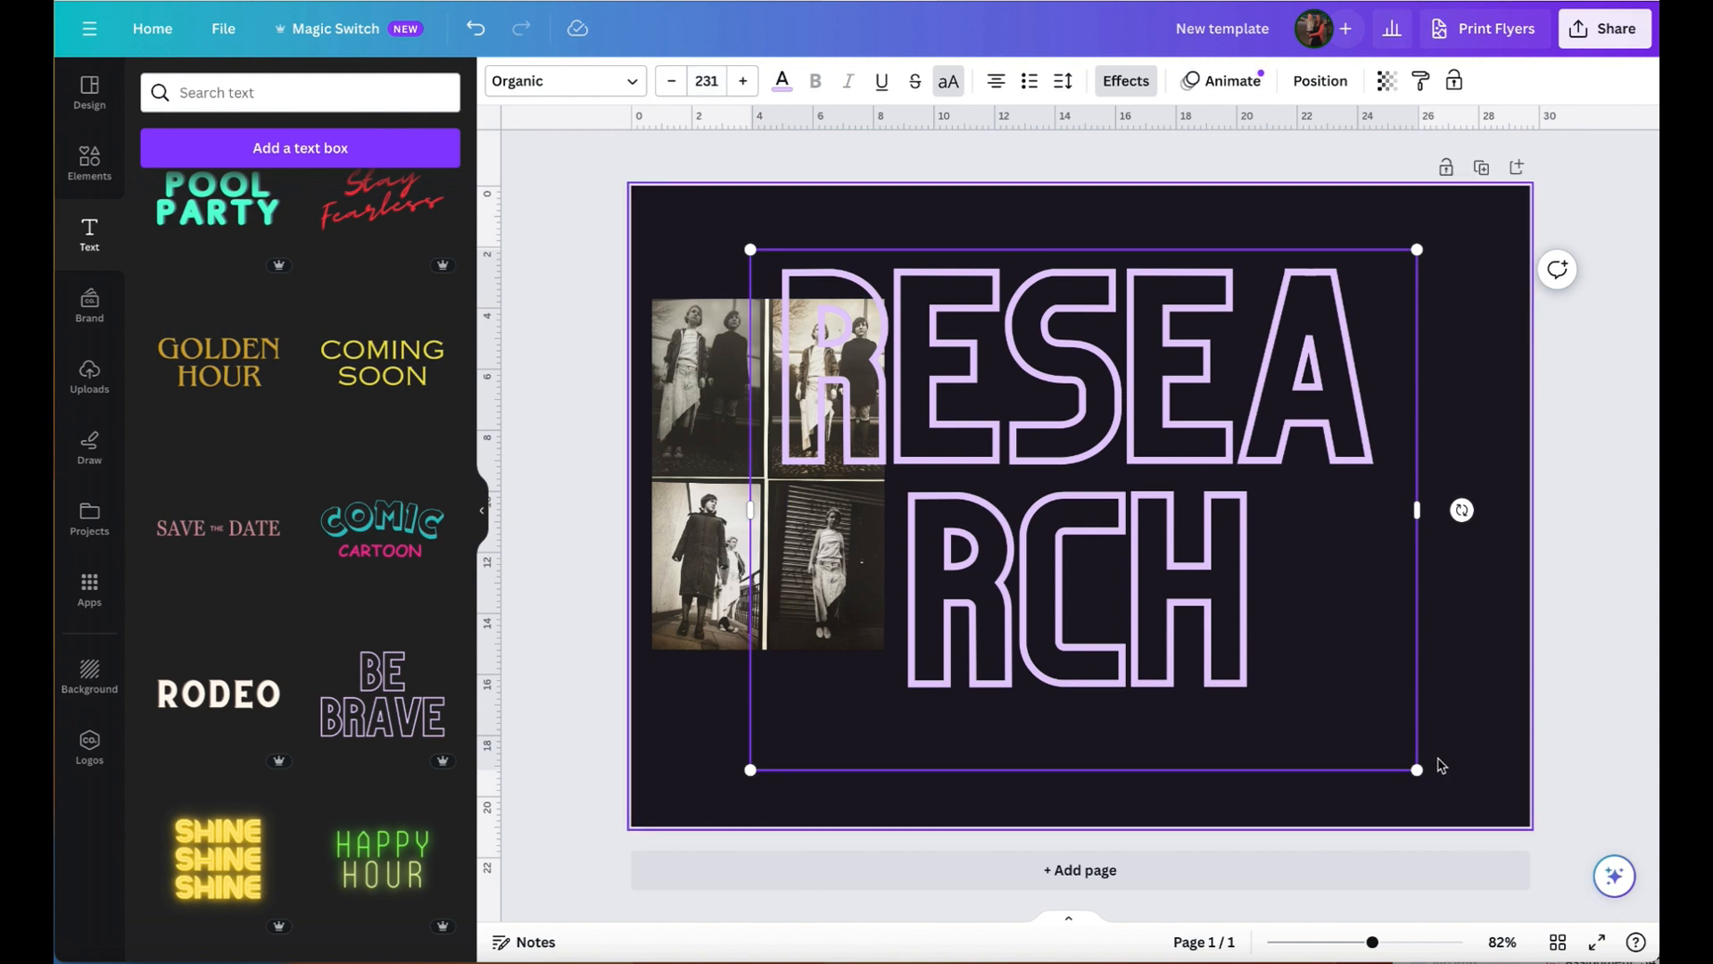
left_click_drag(1419, 771, 1402, 758)
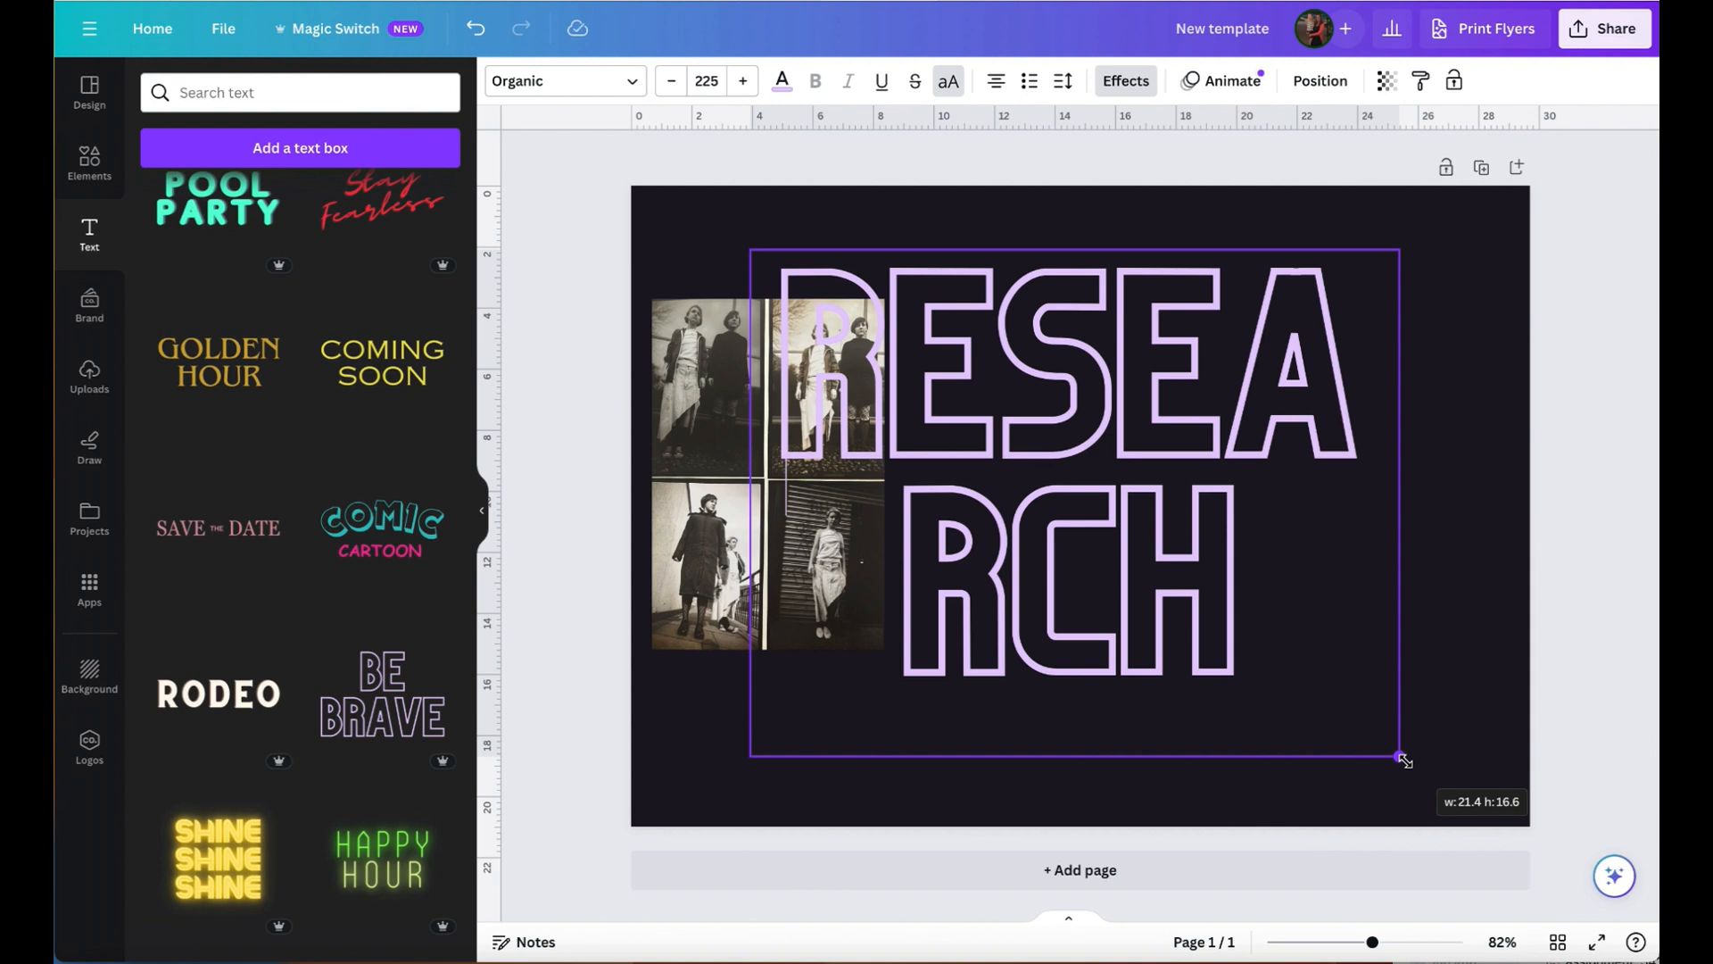
left_click_drag(1404, 761, 982, 444)
left_click_drag(985, 342, 1151, 347)
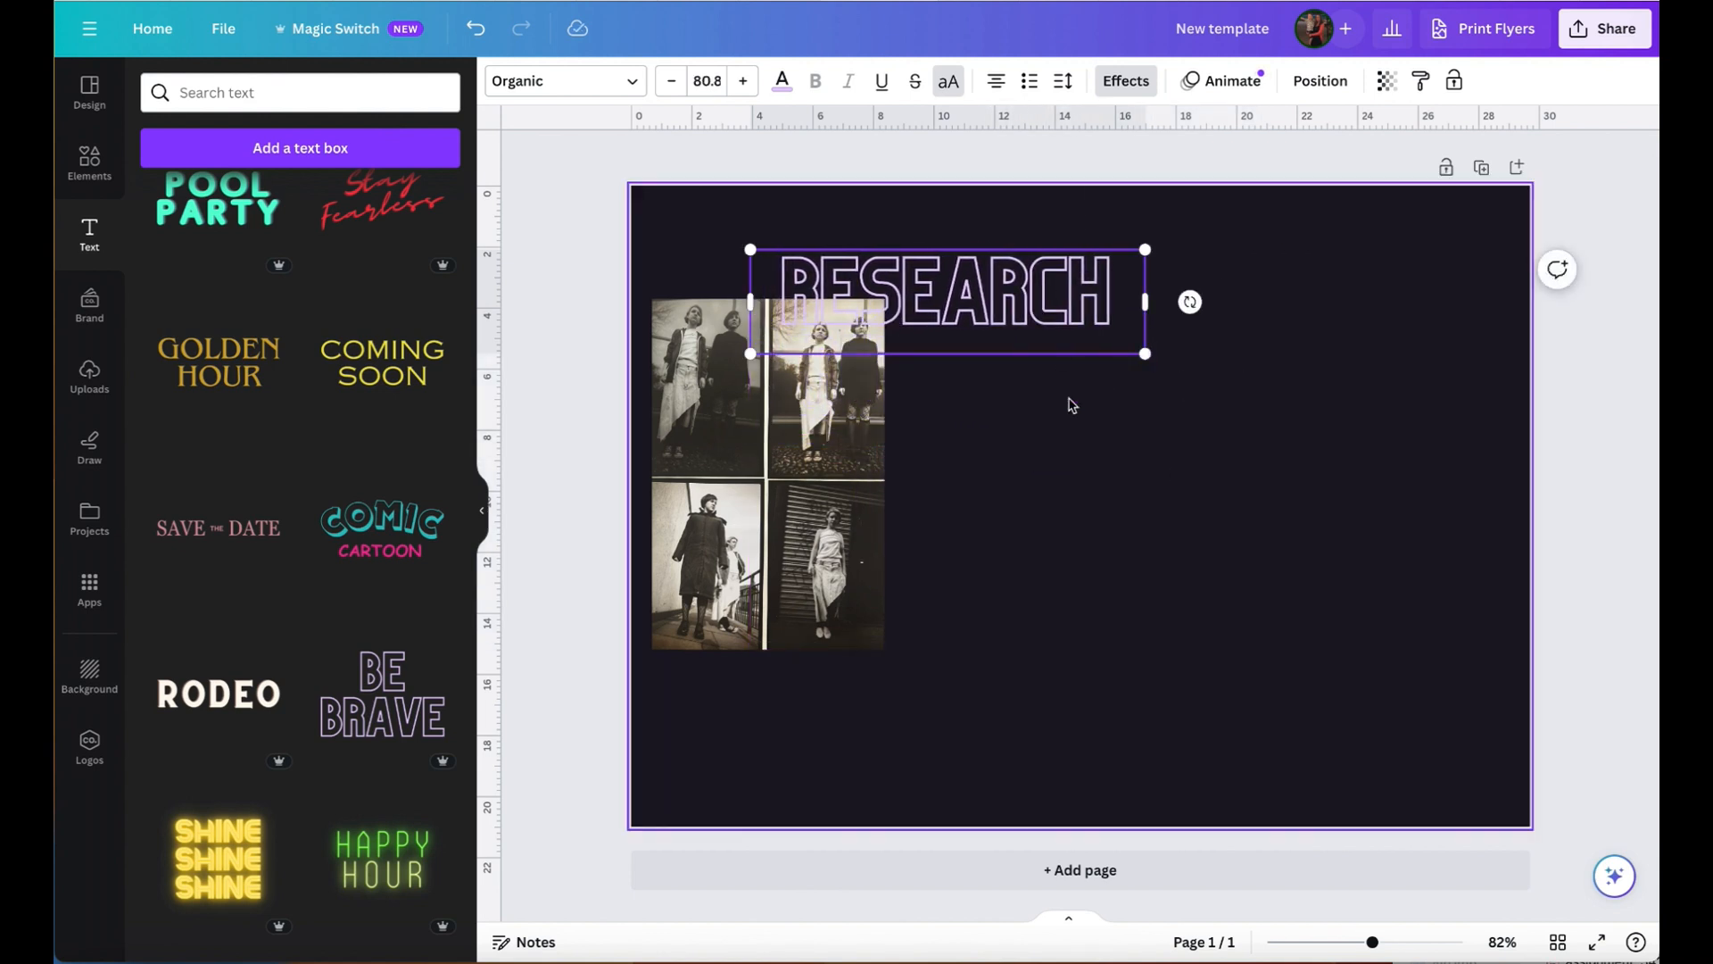
left_click(1092, 448)
- Move the "RESEARCH" heading to the page's upper-left corner and left-align its text
left_click(1048, 323)
left_click_drag(1048, 323, 934, 258)
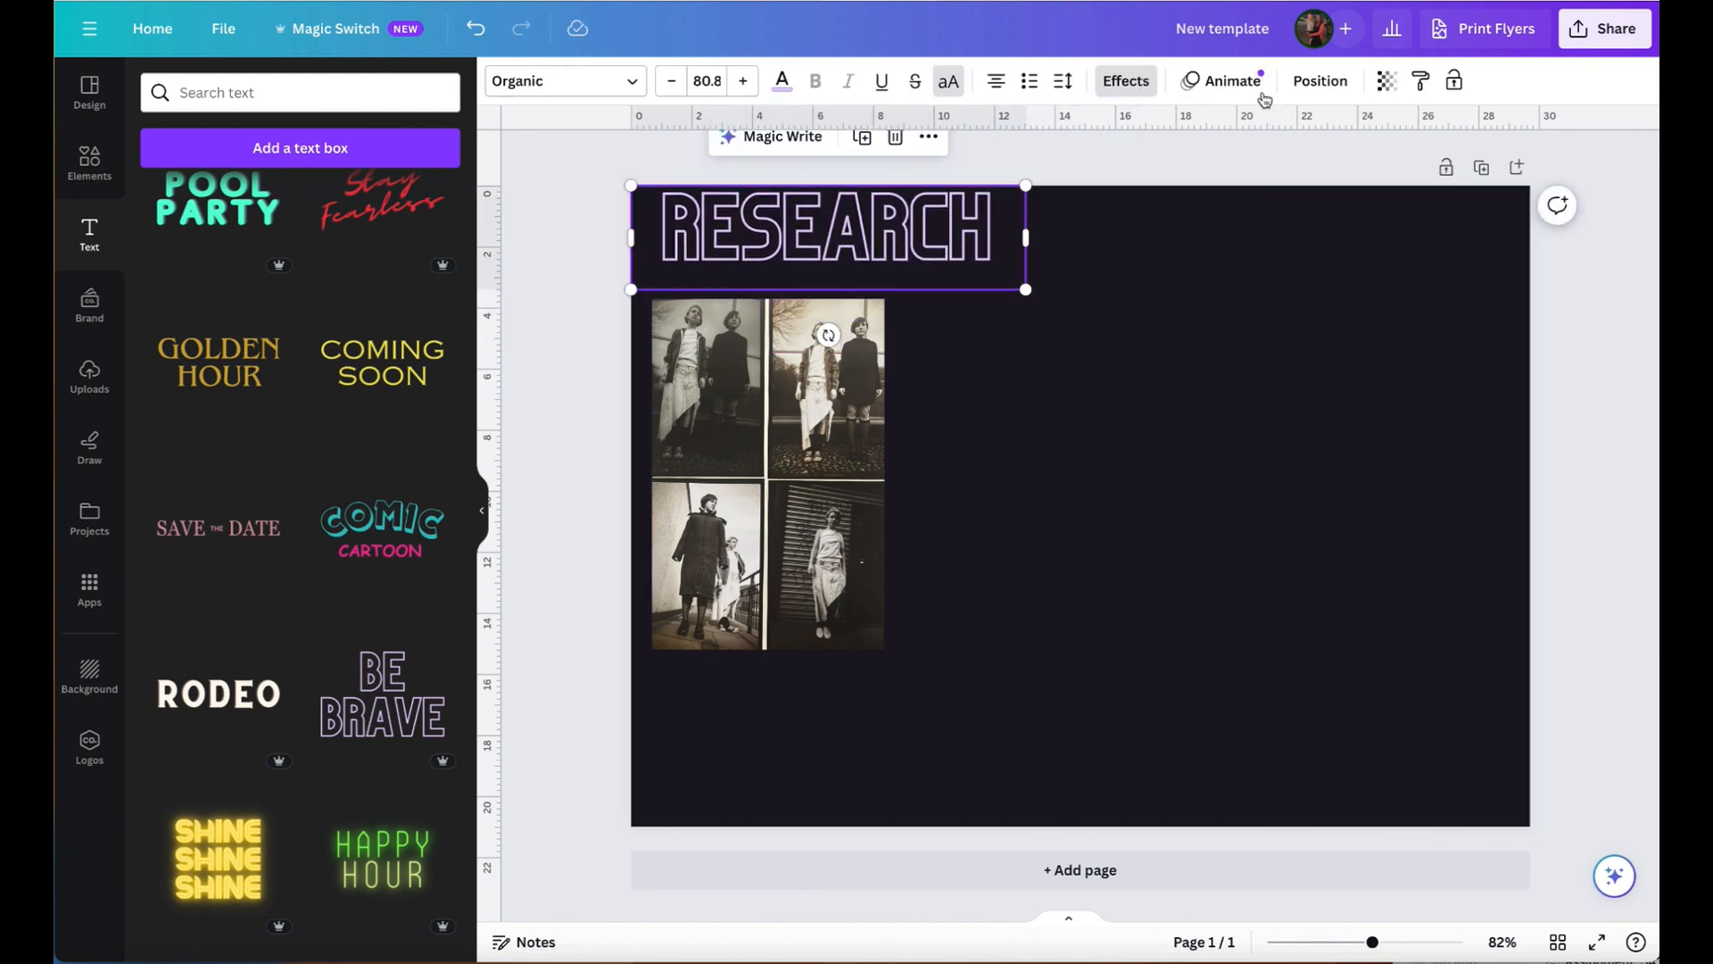
left_click(997, 83)
left_click(1233, 516)
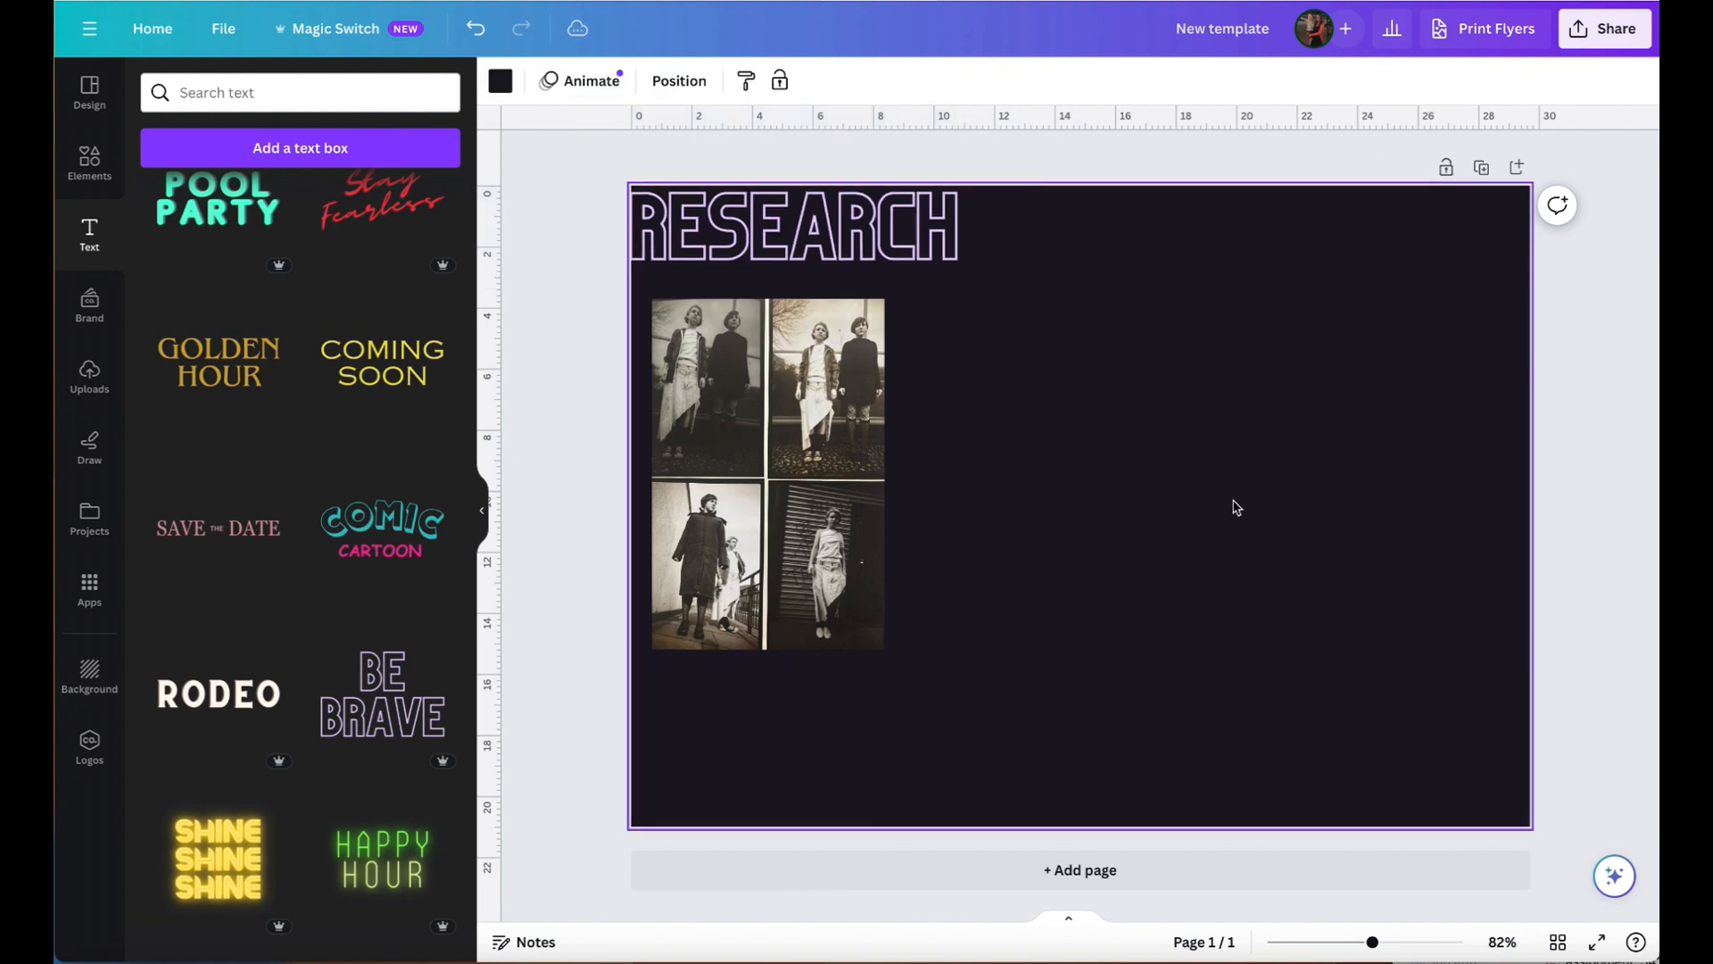
- Line up the "RESEARCH" heading with the photo image's left edge and scale it down to font size 59.7
left_click_drag(903, 261, 918, 273)
left_click_drag(1048, 300, 944, 274)
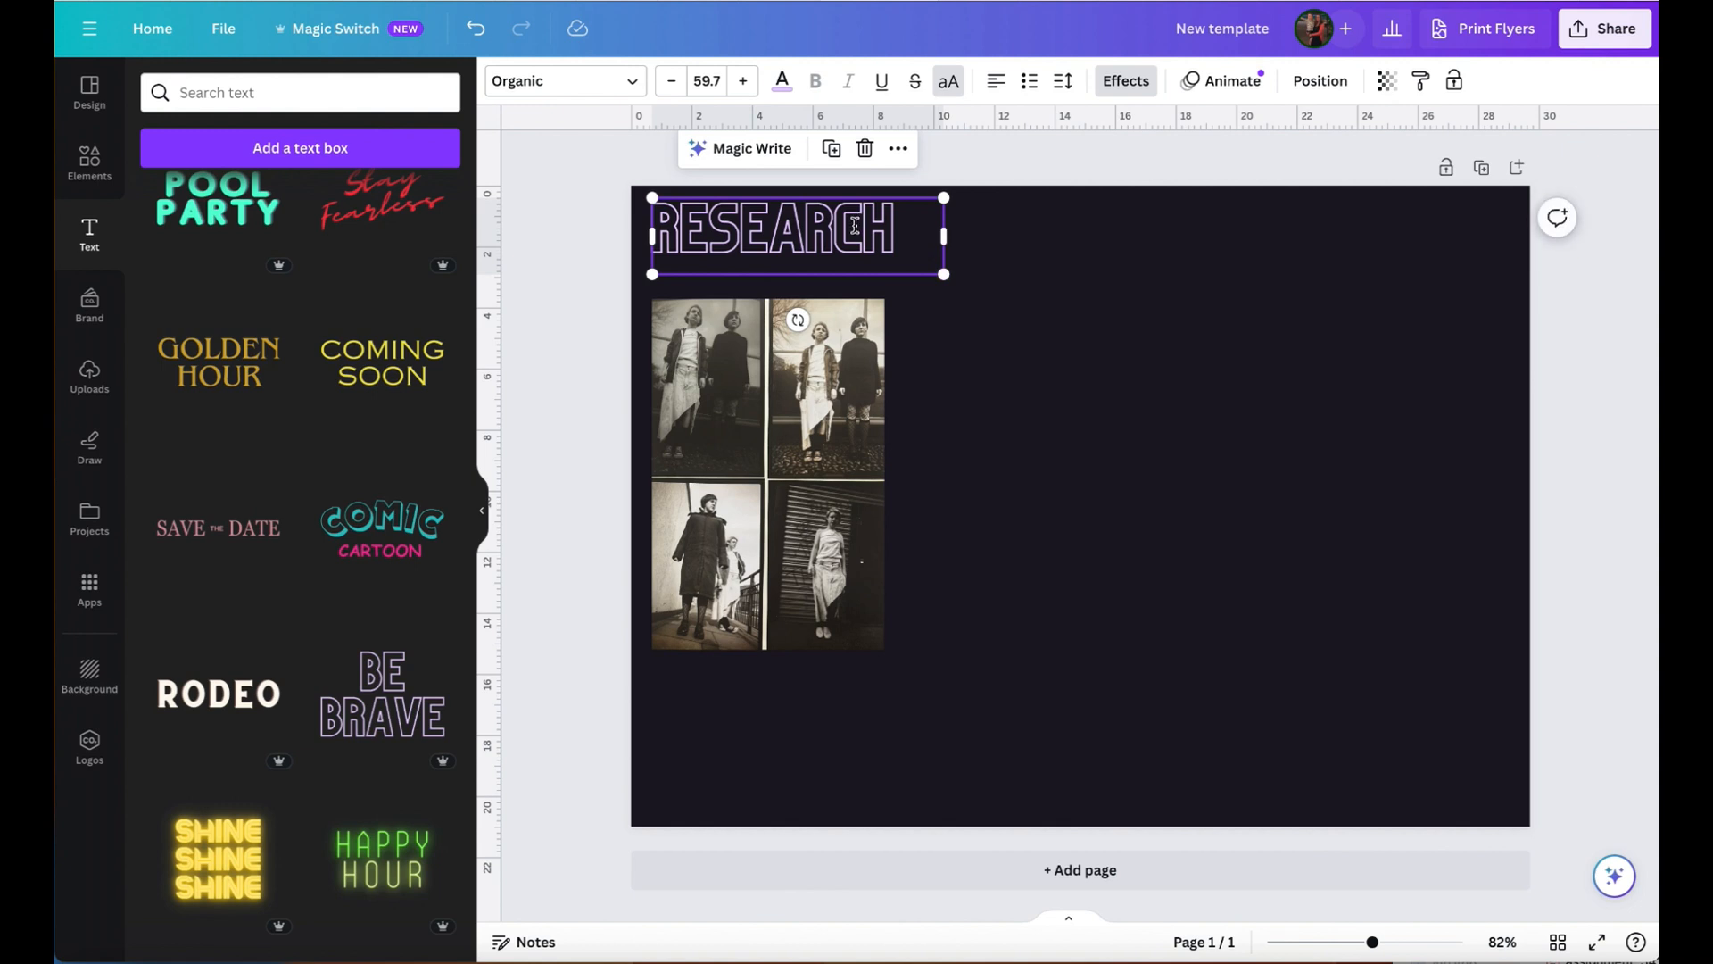
left_click(1136, 314)
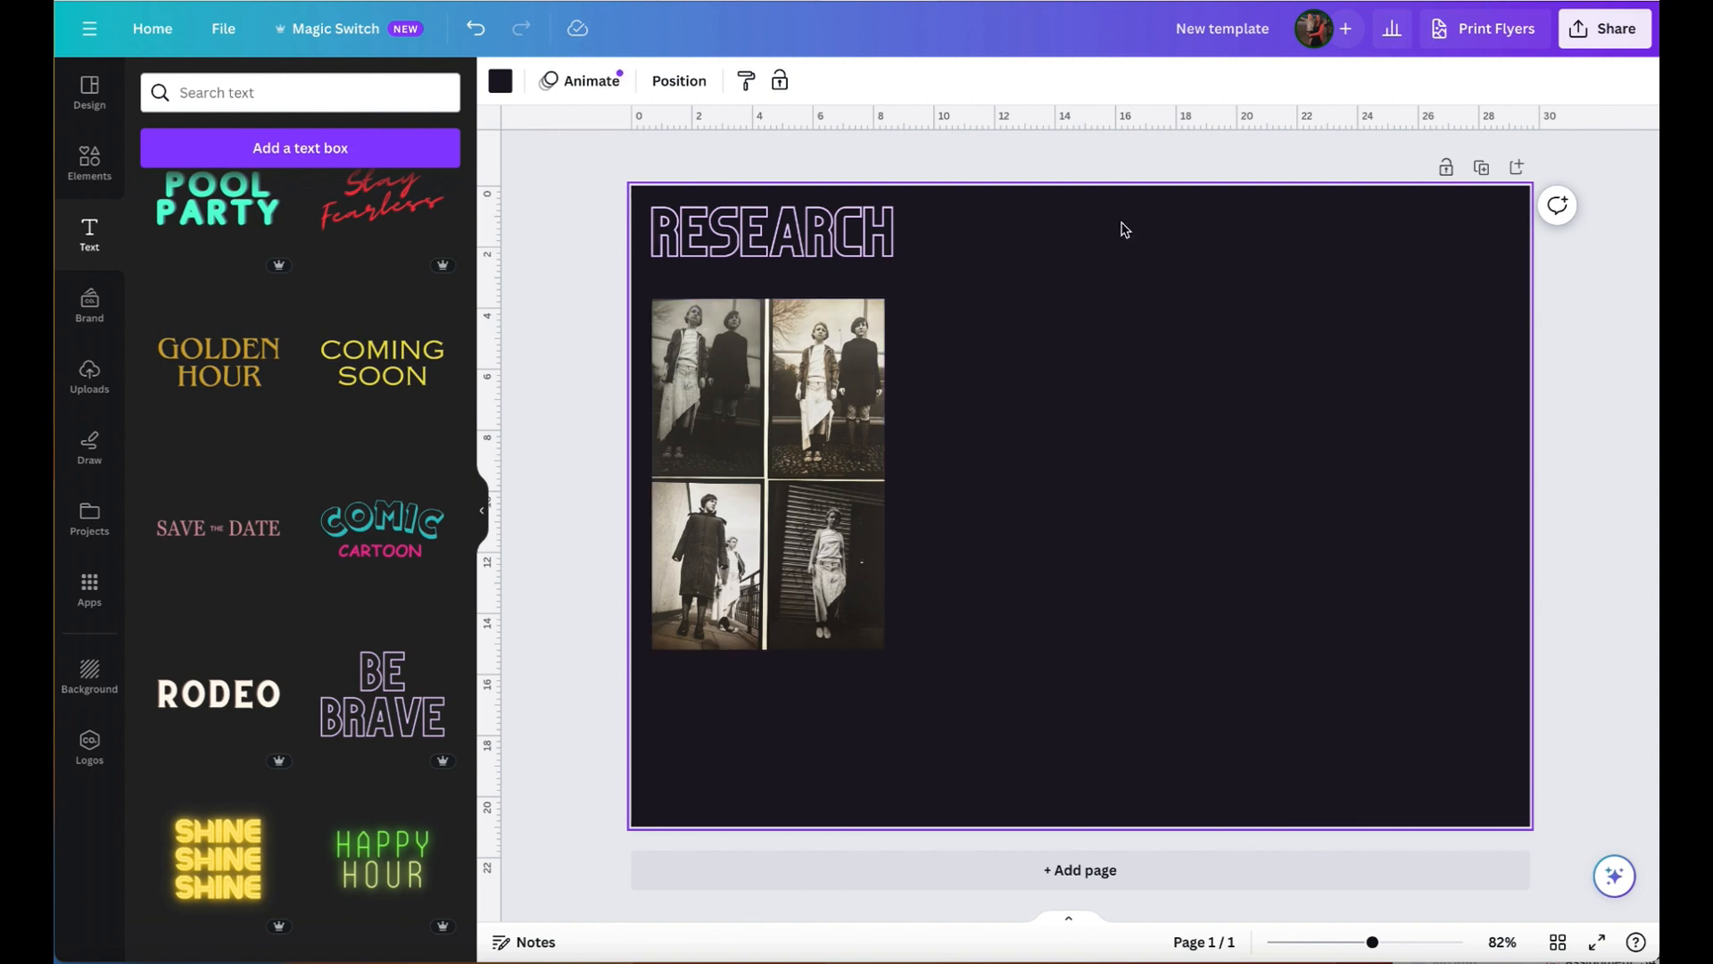
- Fetch the black-and-white photo of the standing model from another open tab and paste it into the page's upper-right corner
left_click(801, 1)
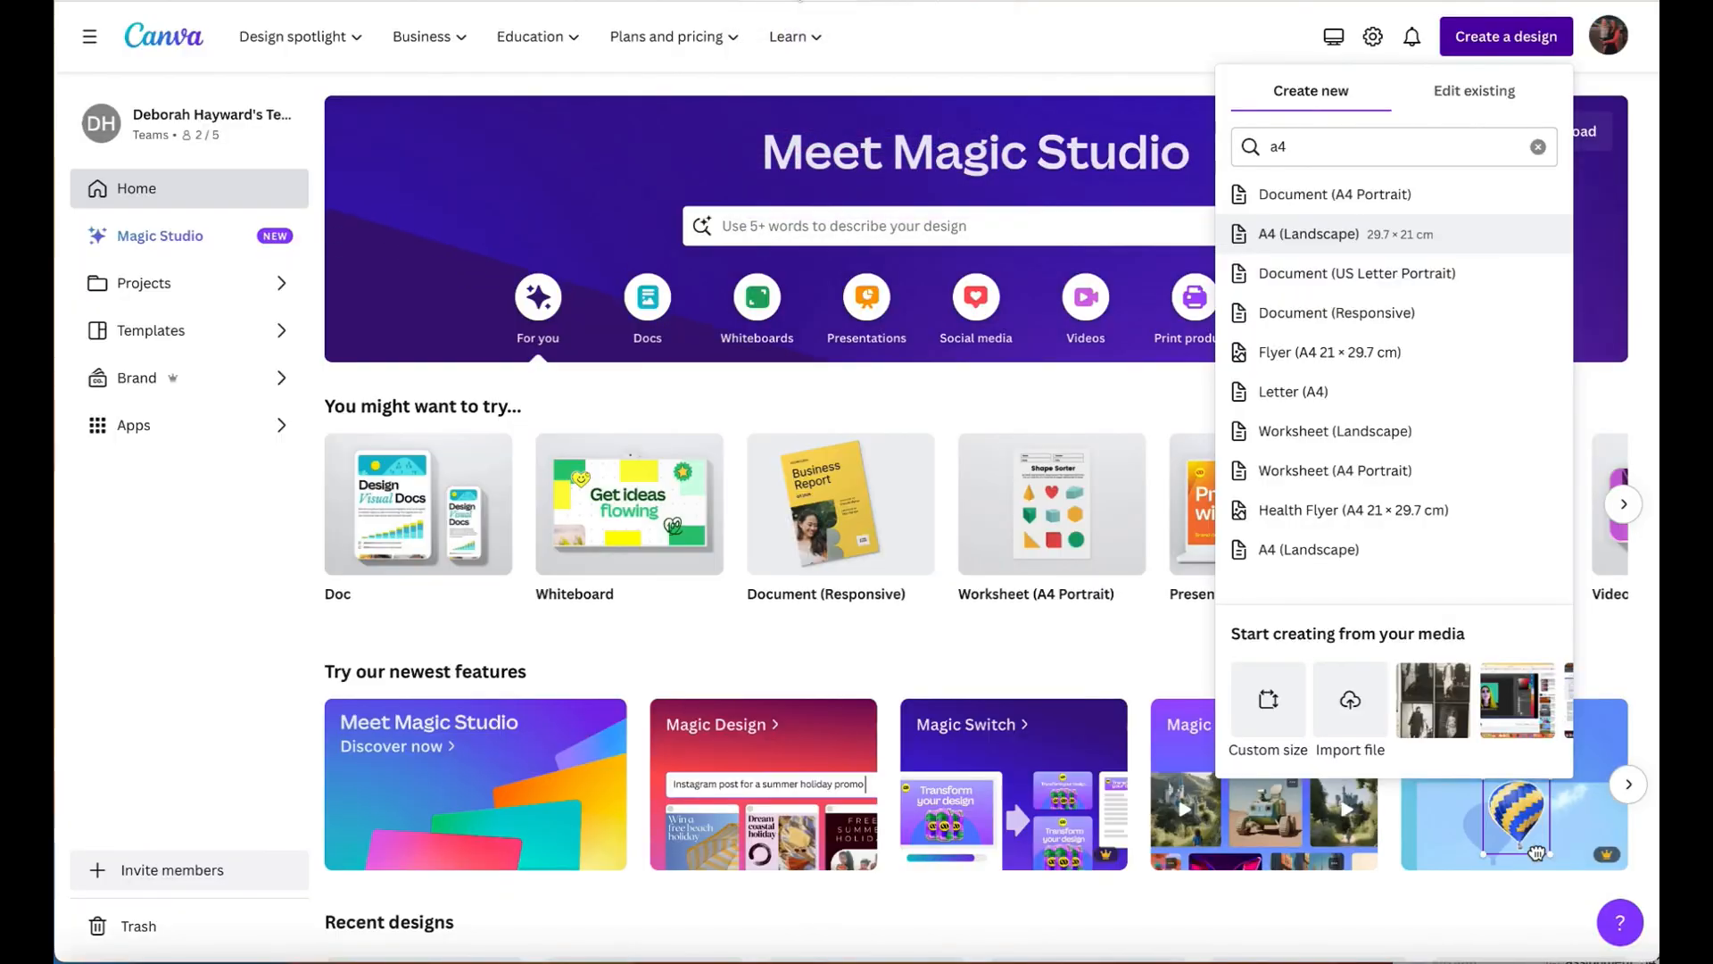
left_click(726, 2)
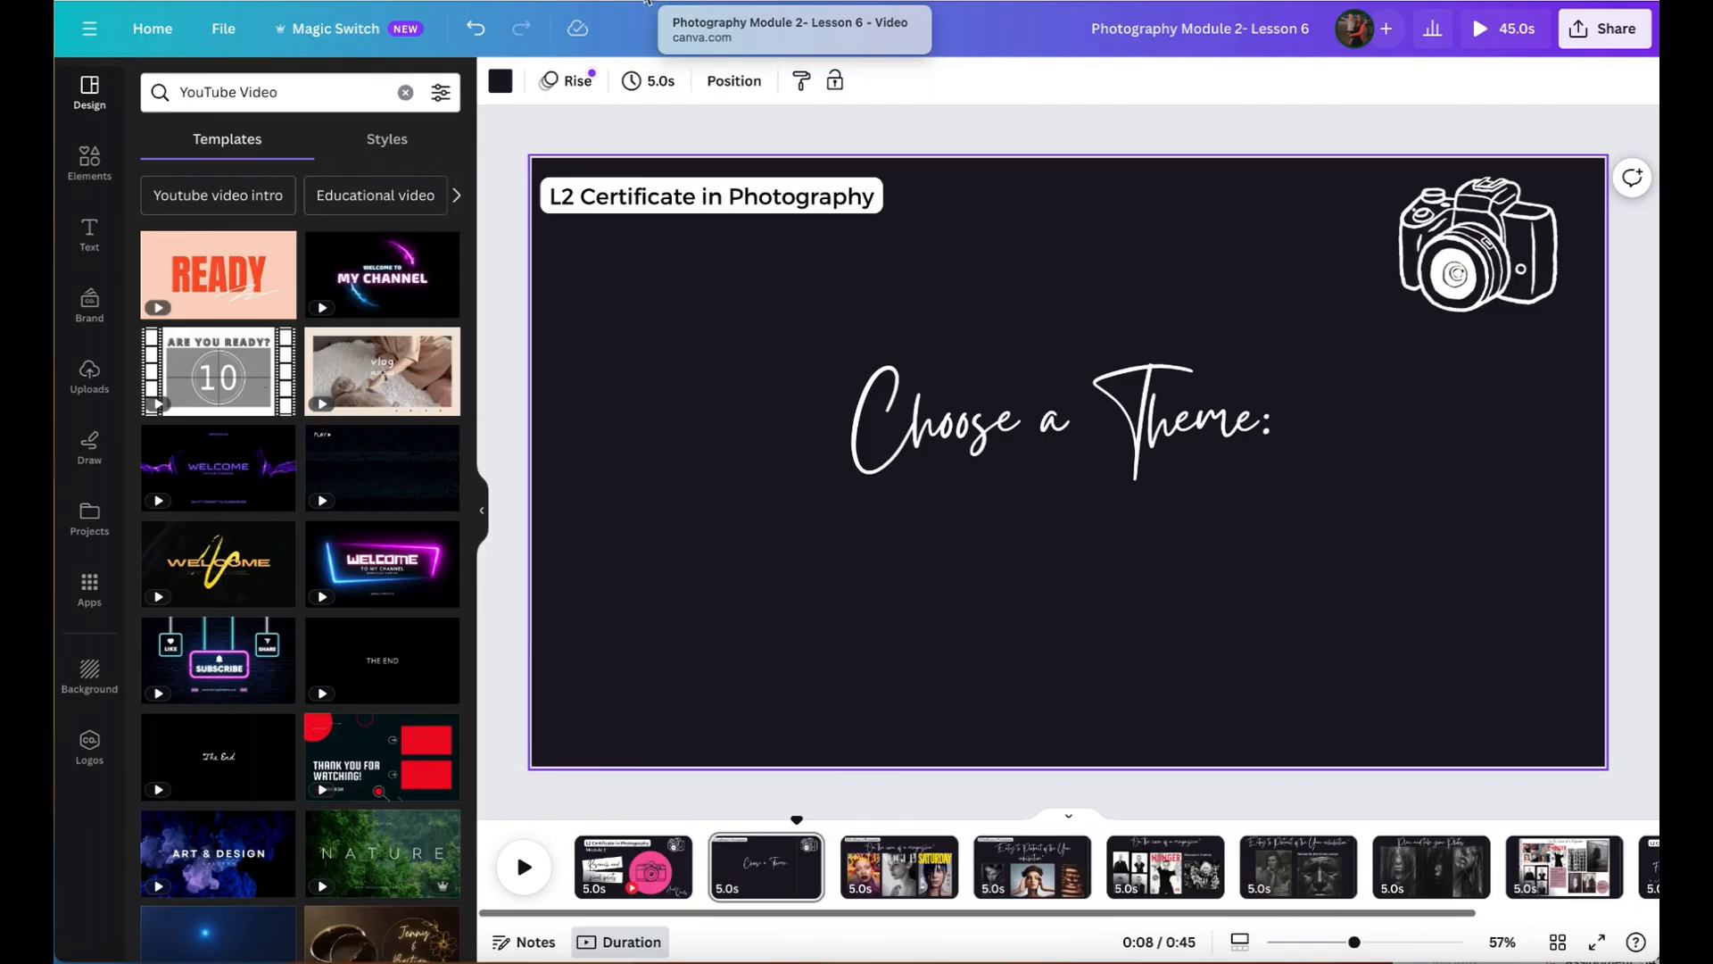
left_click(620, 3)
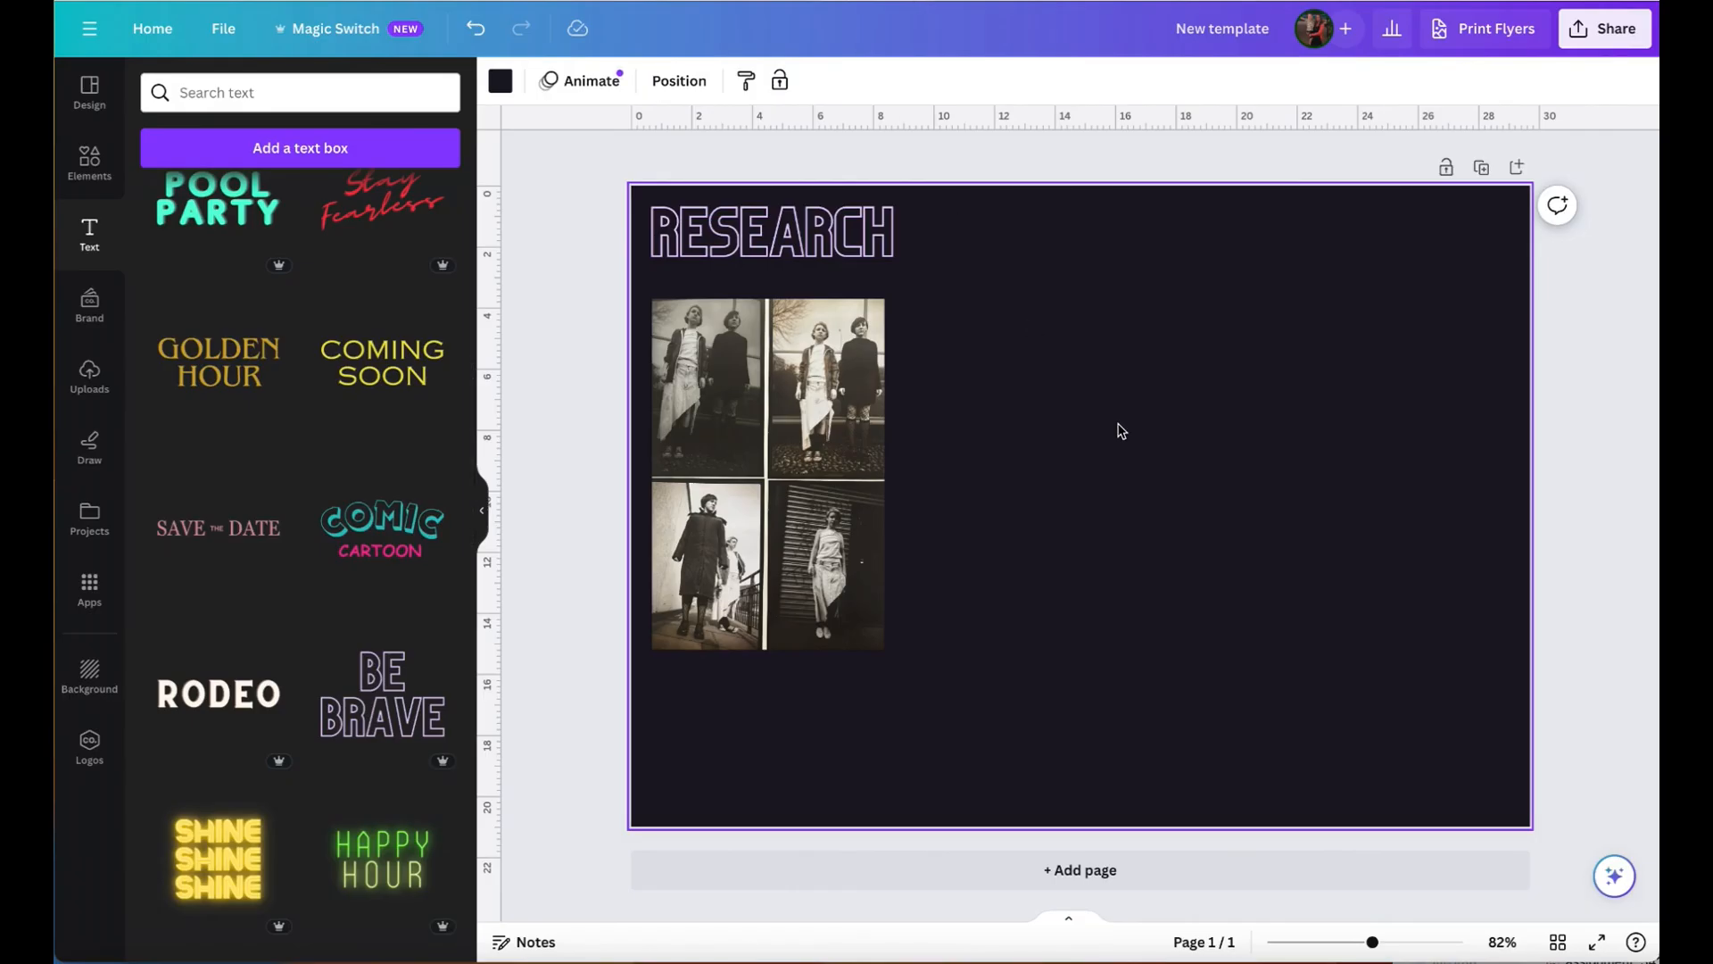
key("ctrl+v")
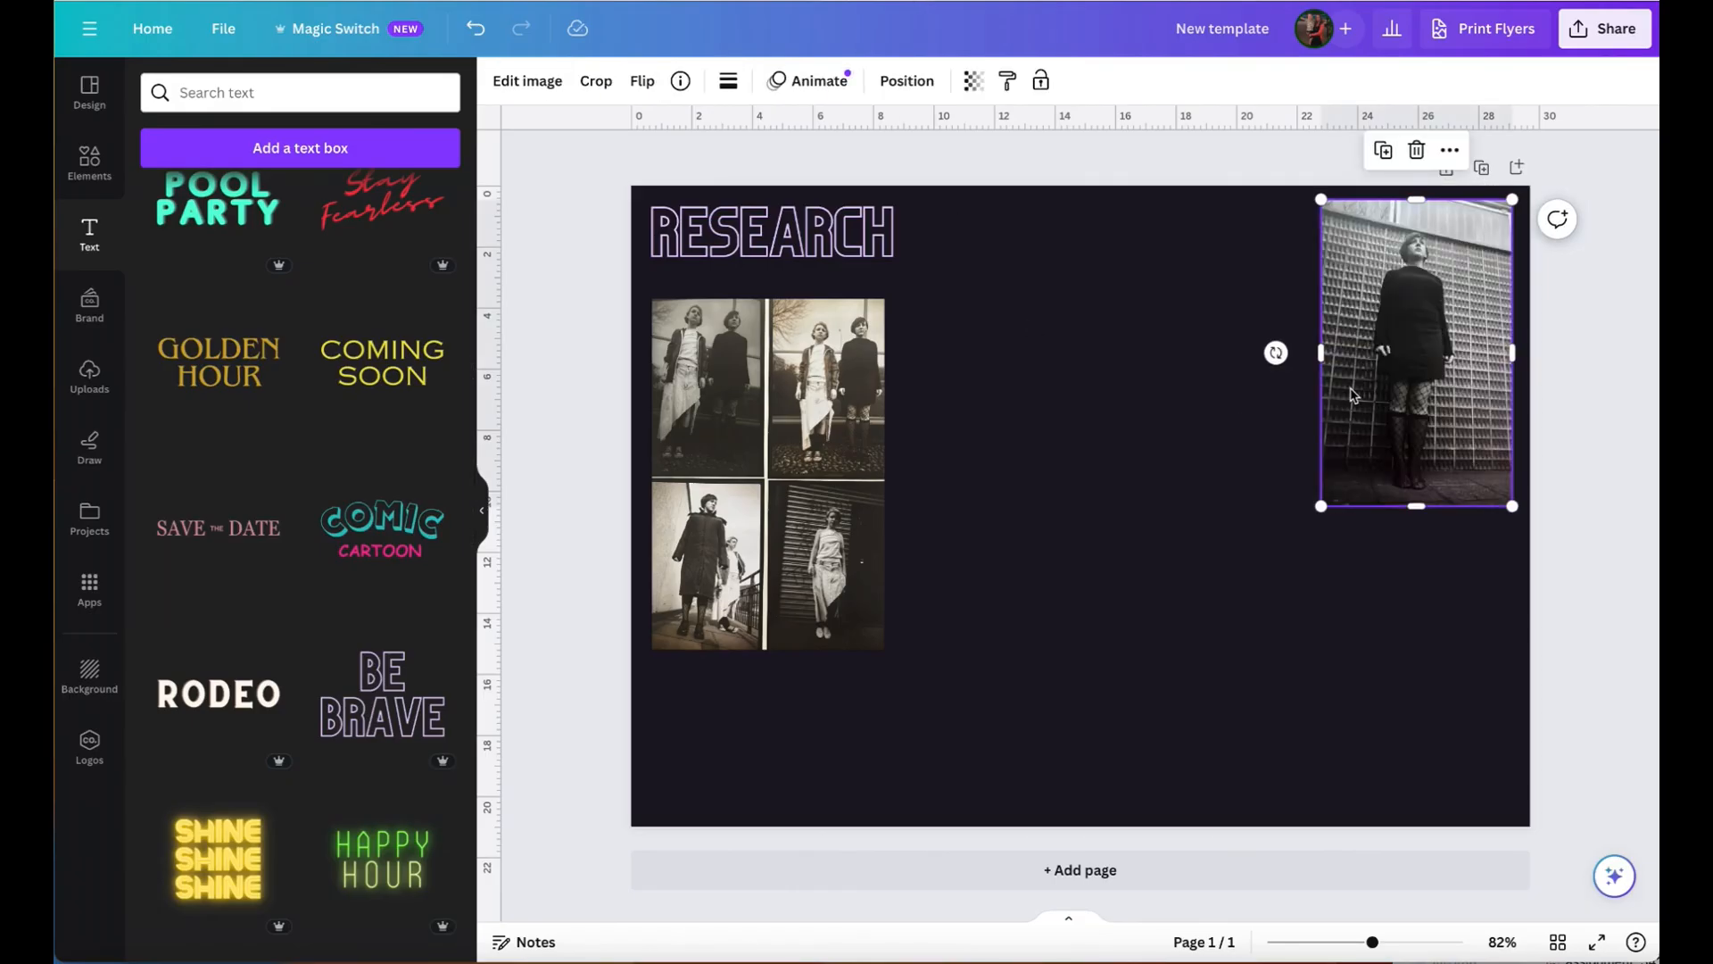
left_click(1142, 522)
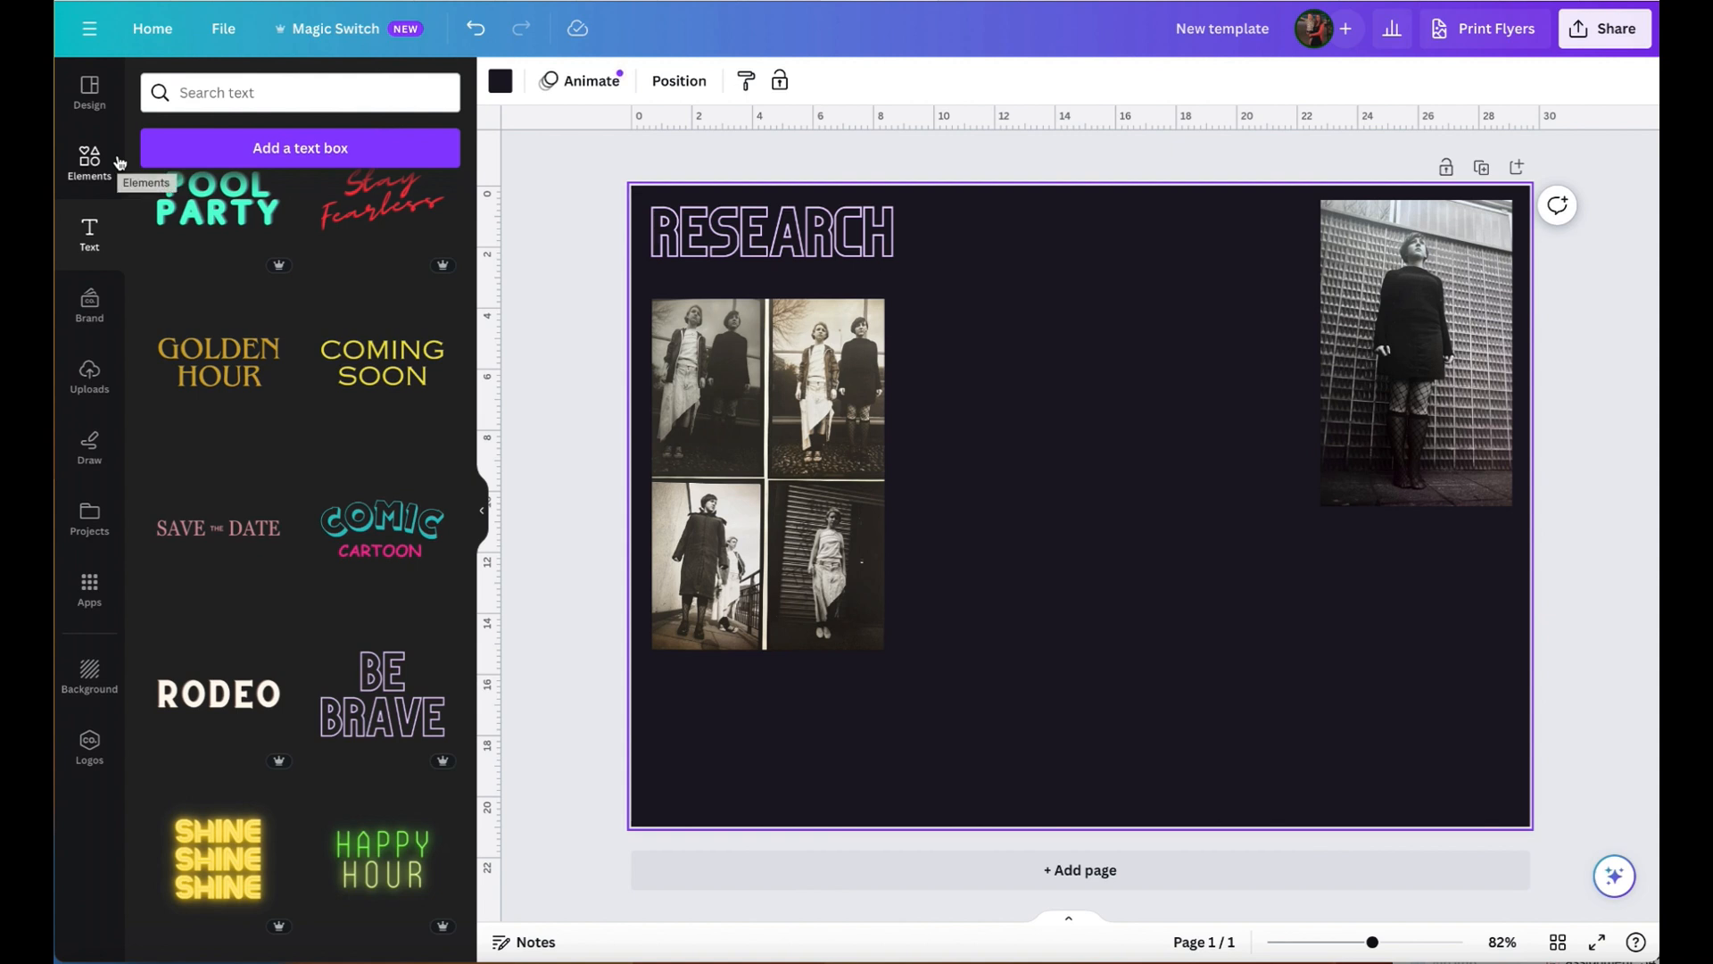
- Look through the categories and graphic collections of the elements library
left_click(89, 174)
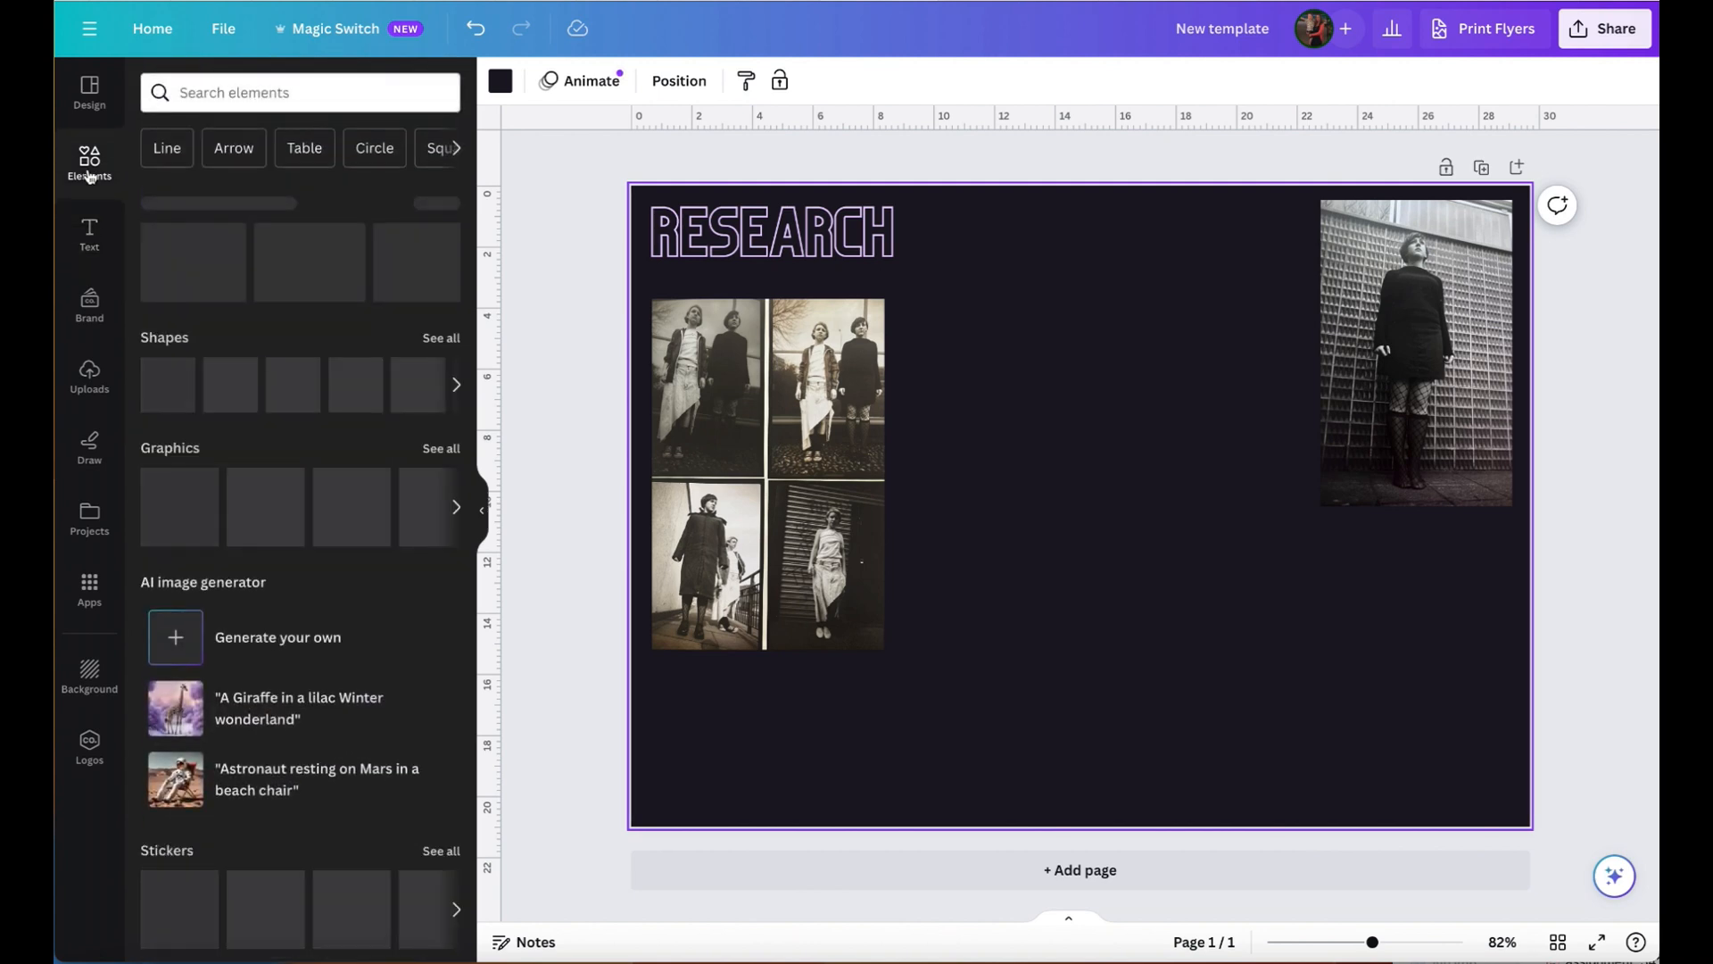
scroll(317, 348, "down", 14)
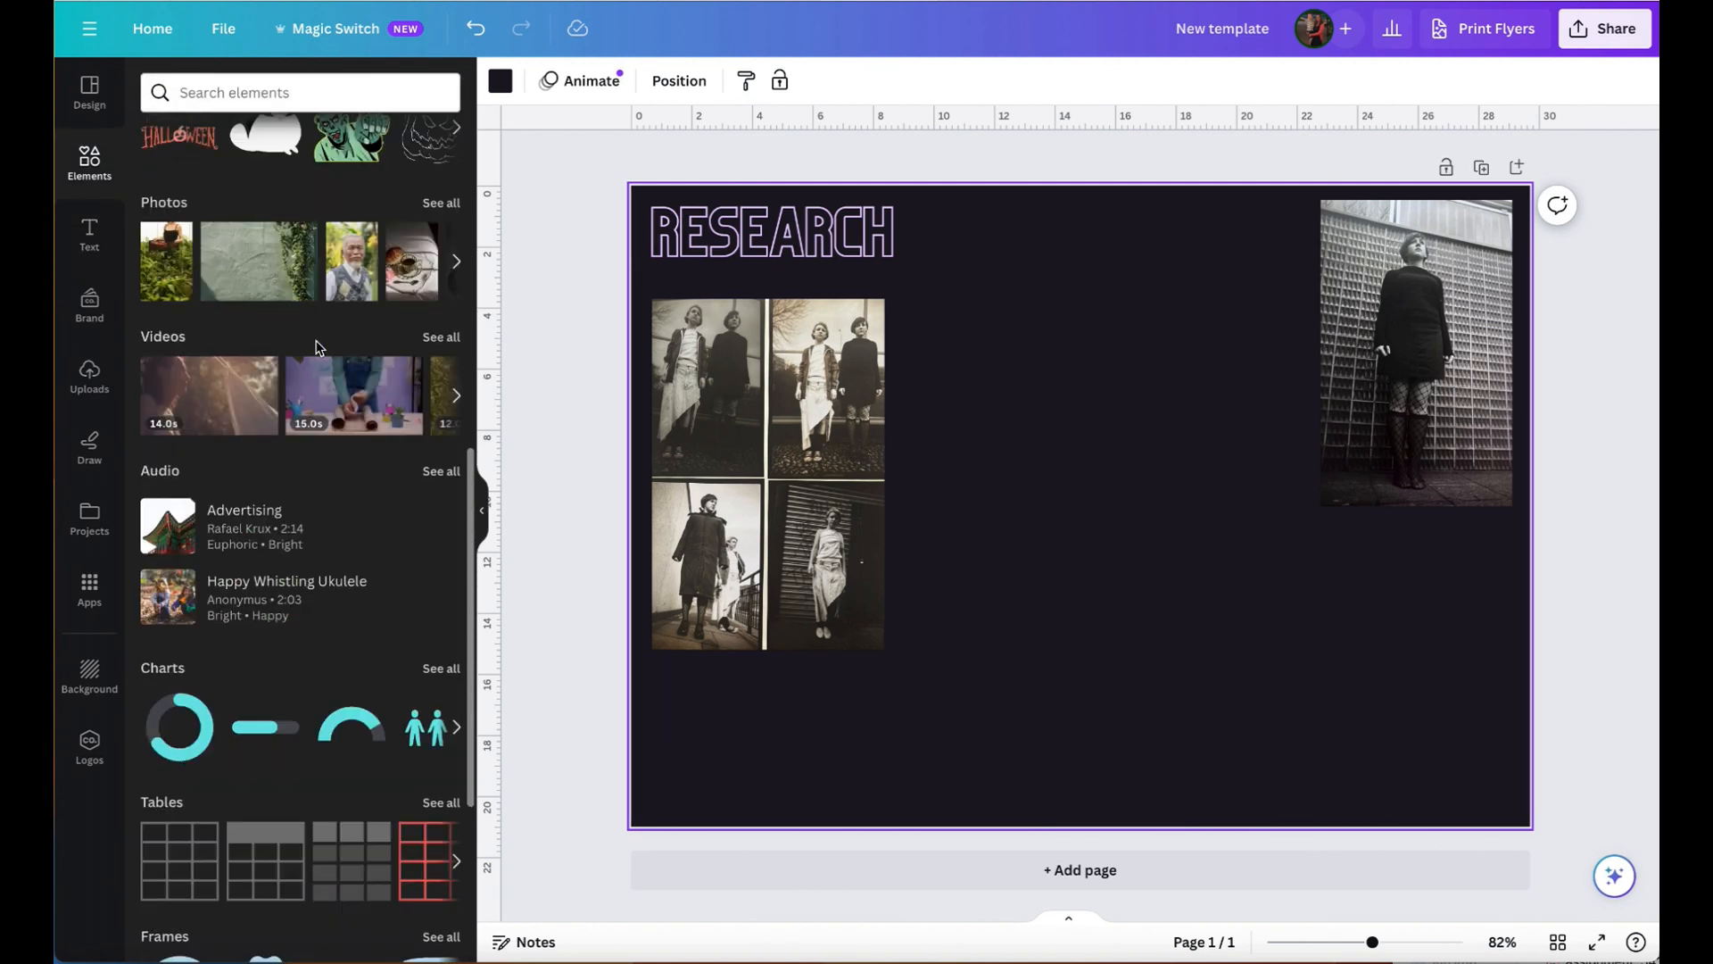
scroll(318, 348, "up", 10)
scroll(318, 348, "up", 4)
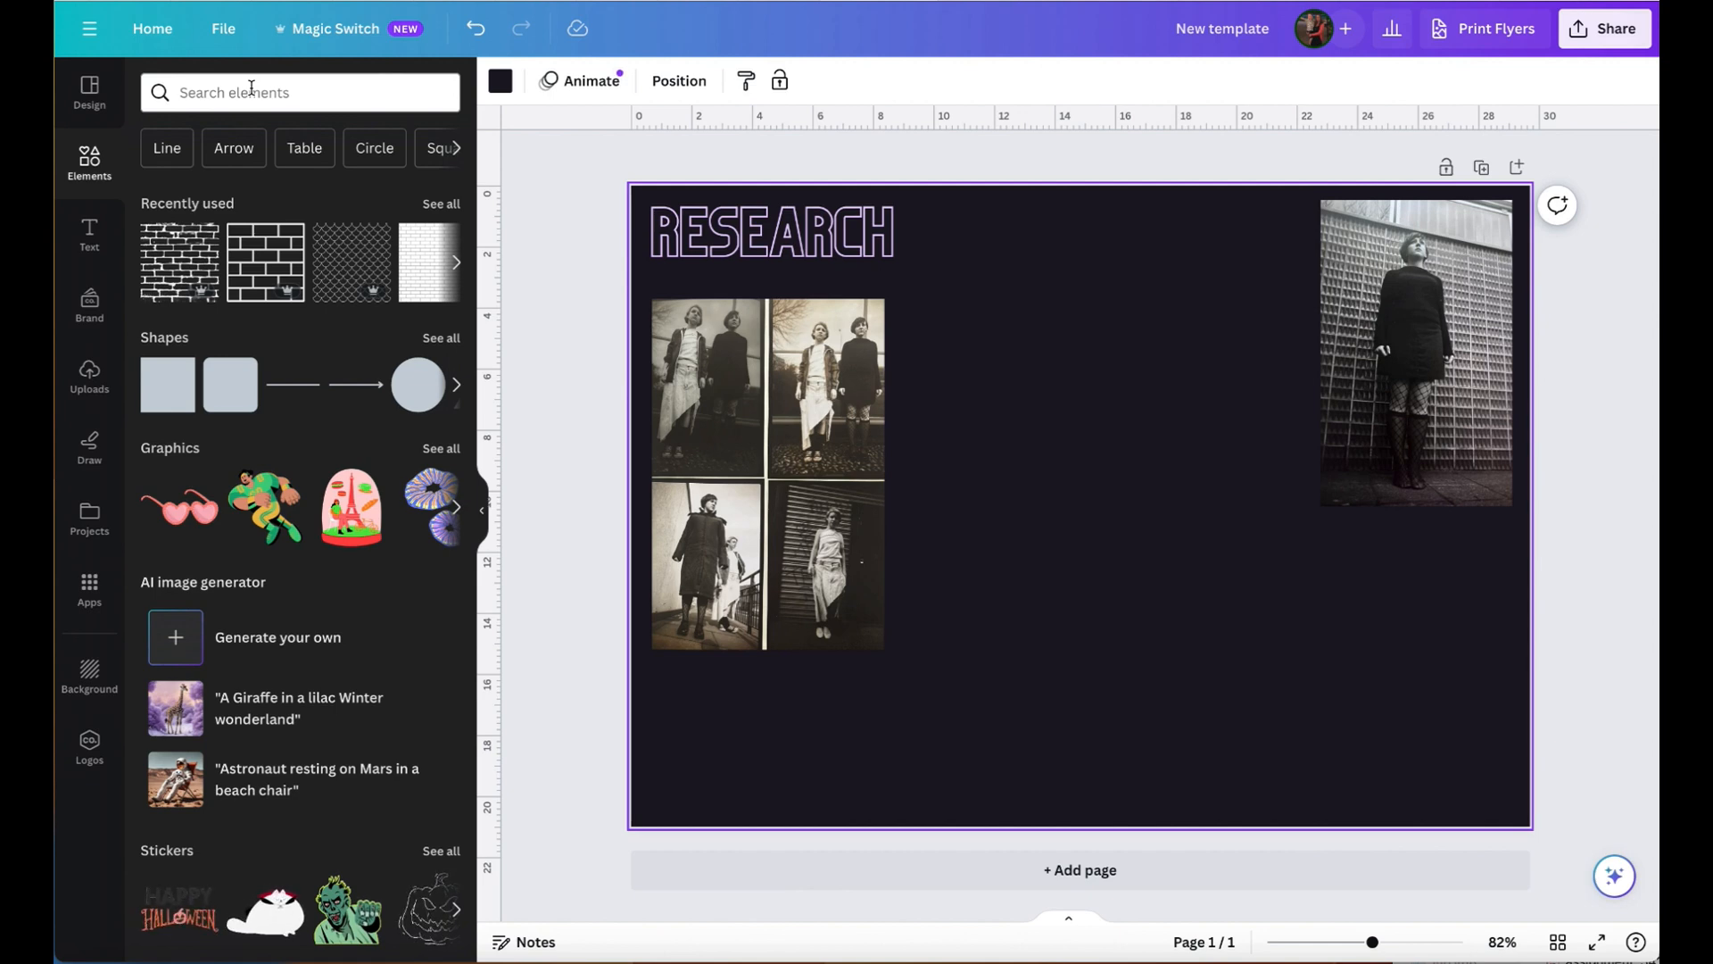
scroll(269, 456, "down", 5)
scroll(270, 456, "down", 18)
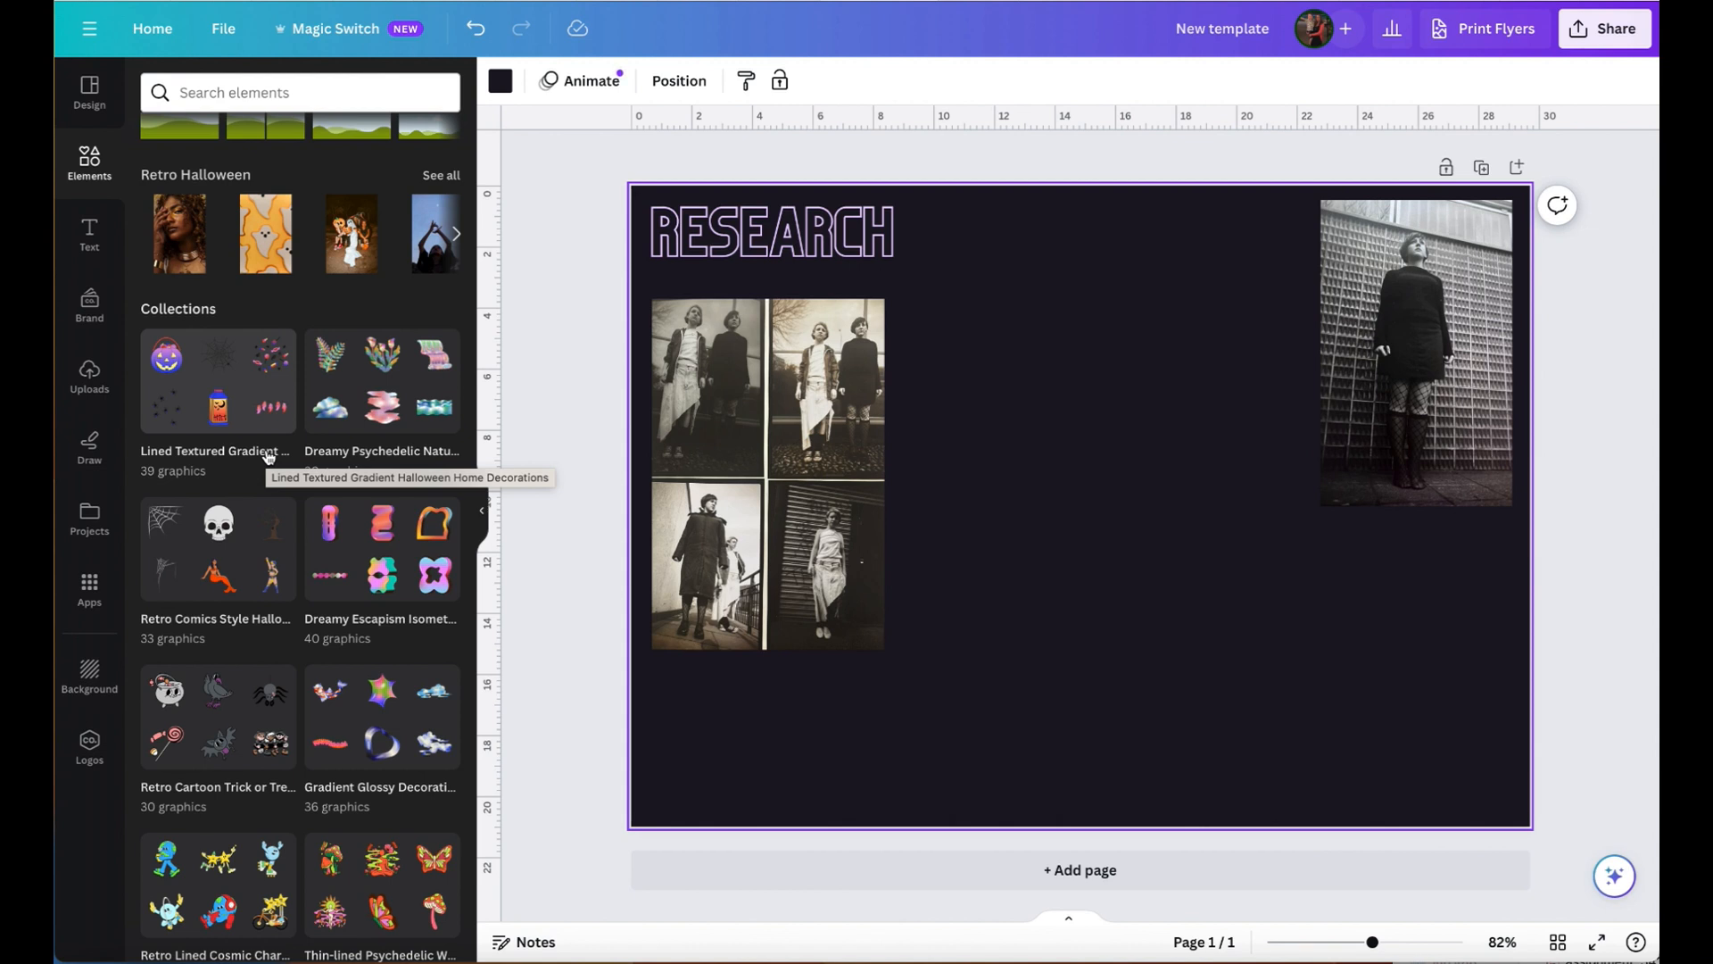
scroll(357, 187, "up", 15)
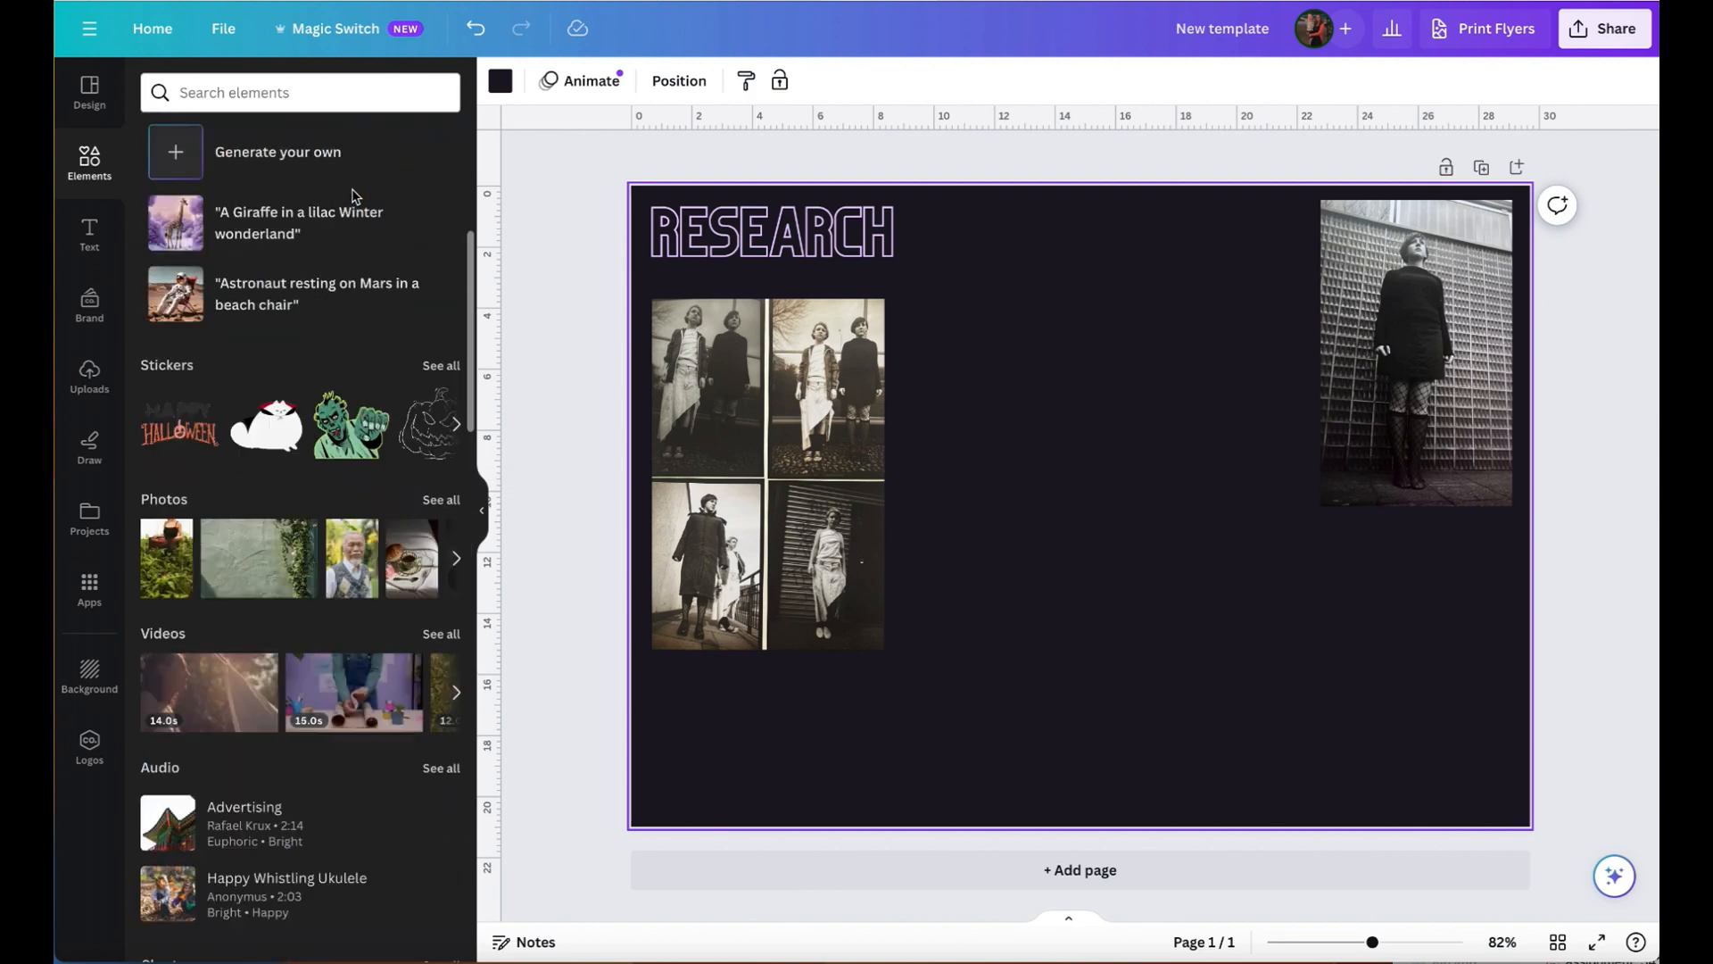
- Search the elements library for "fashion photos" and look through the photo results
left_click(282, 92)
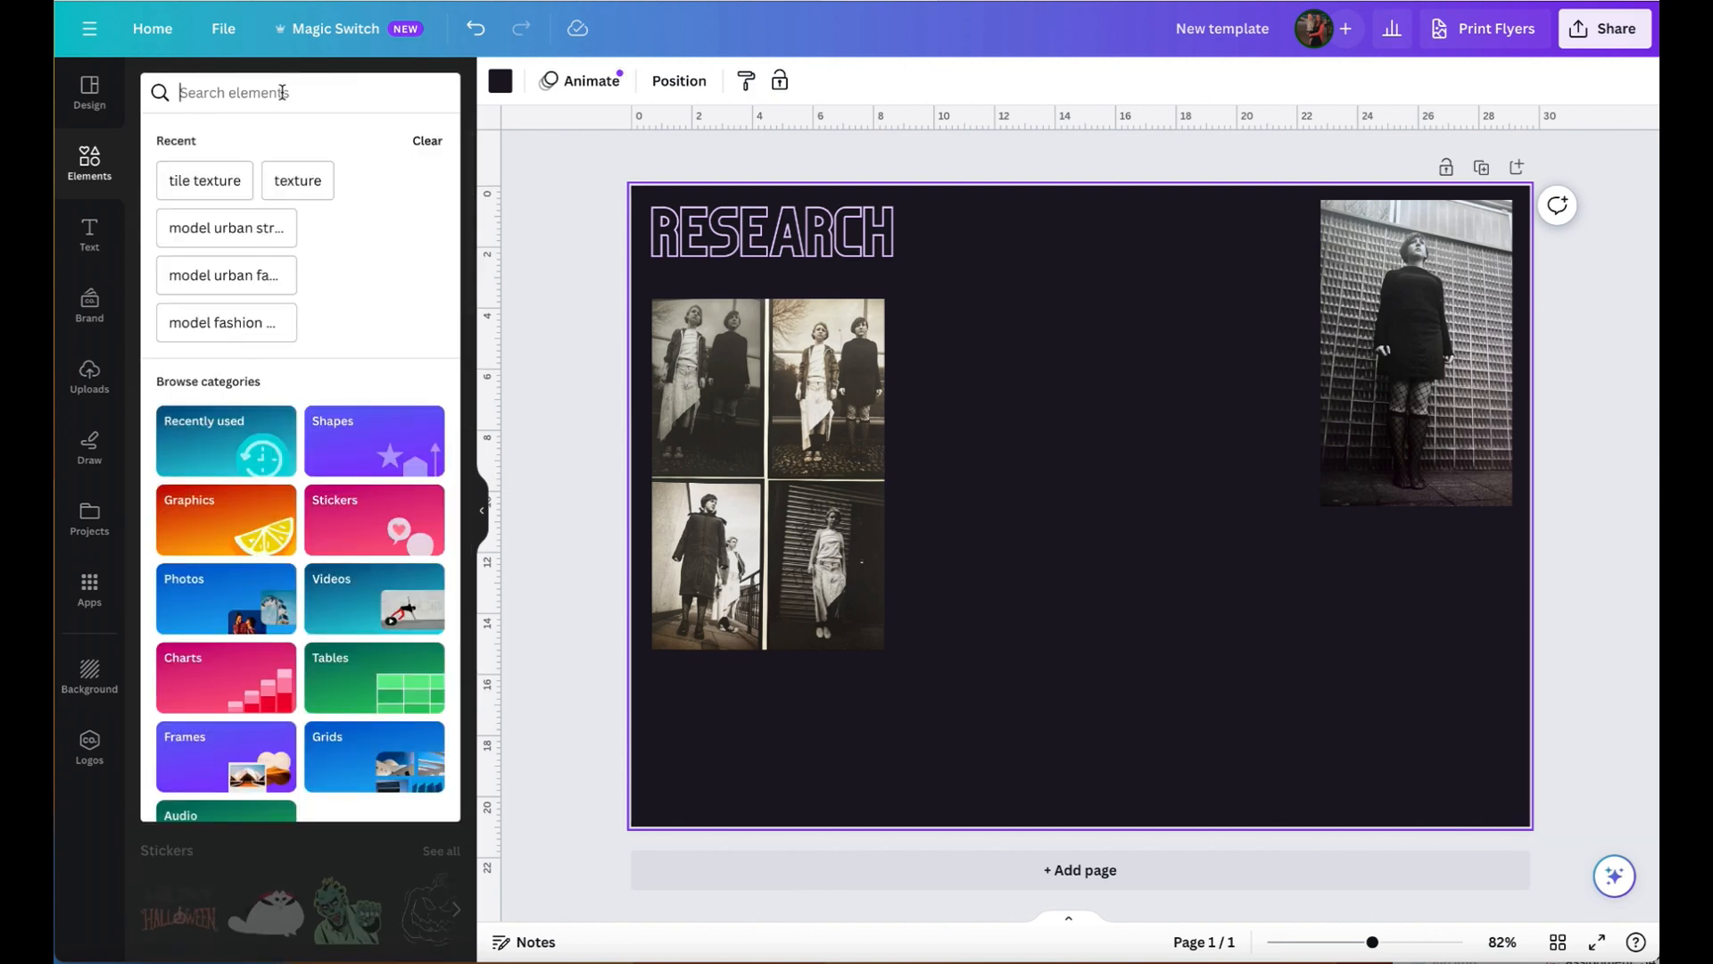
type("fas")
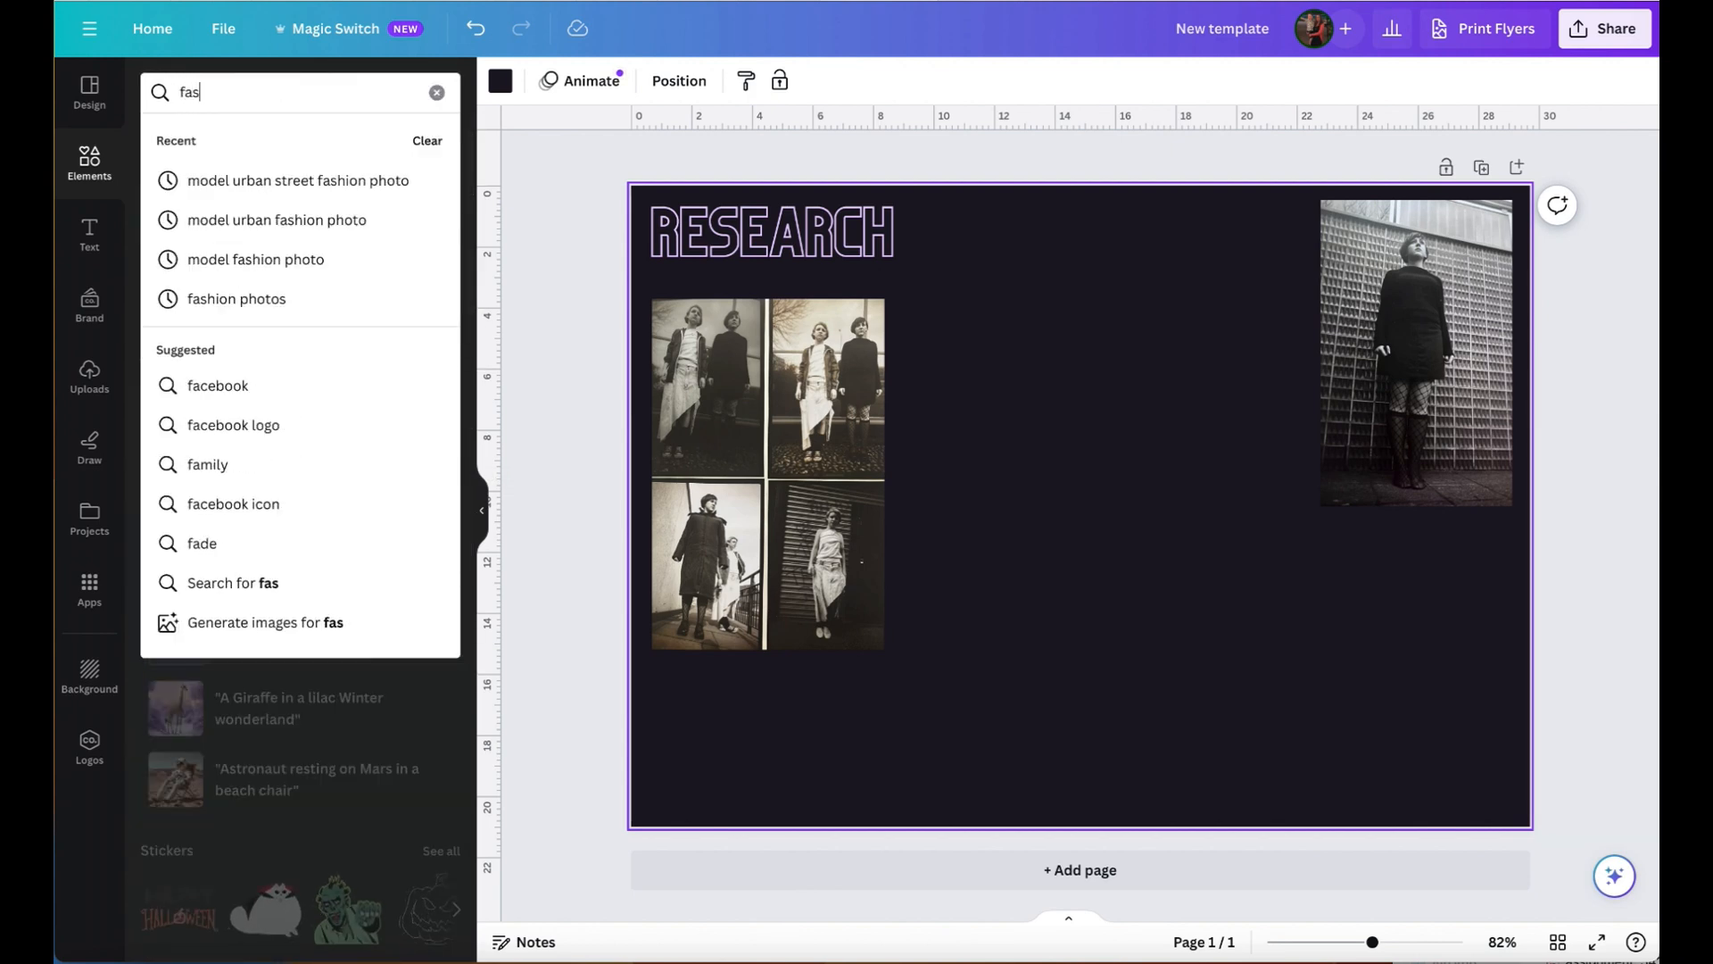
type("hion photos")
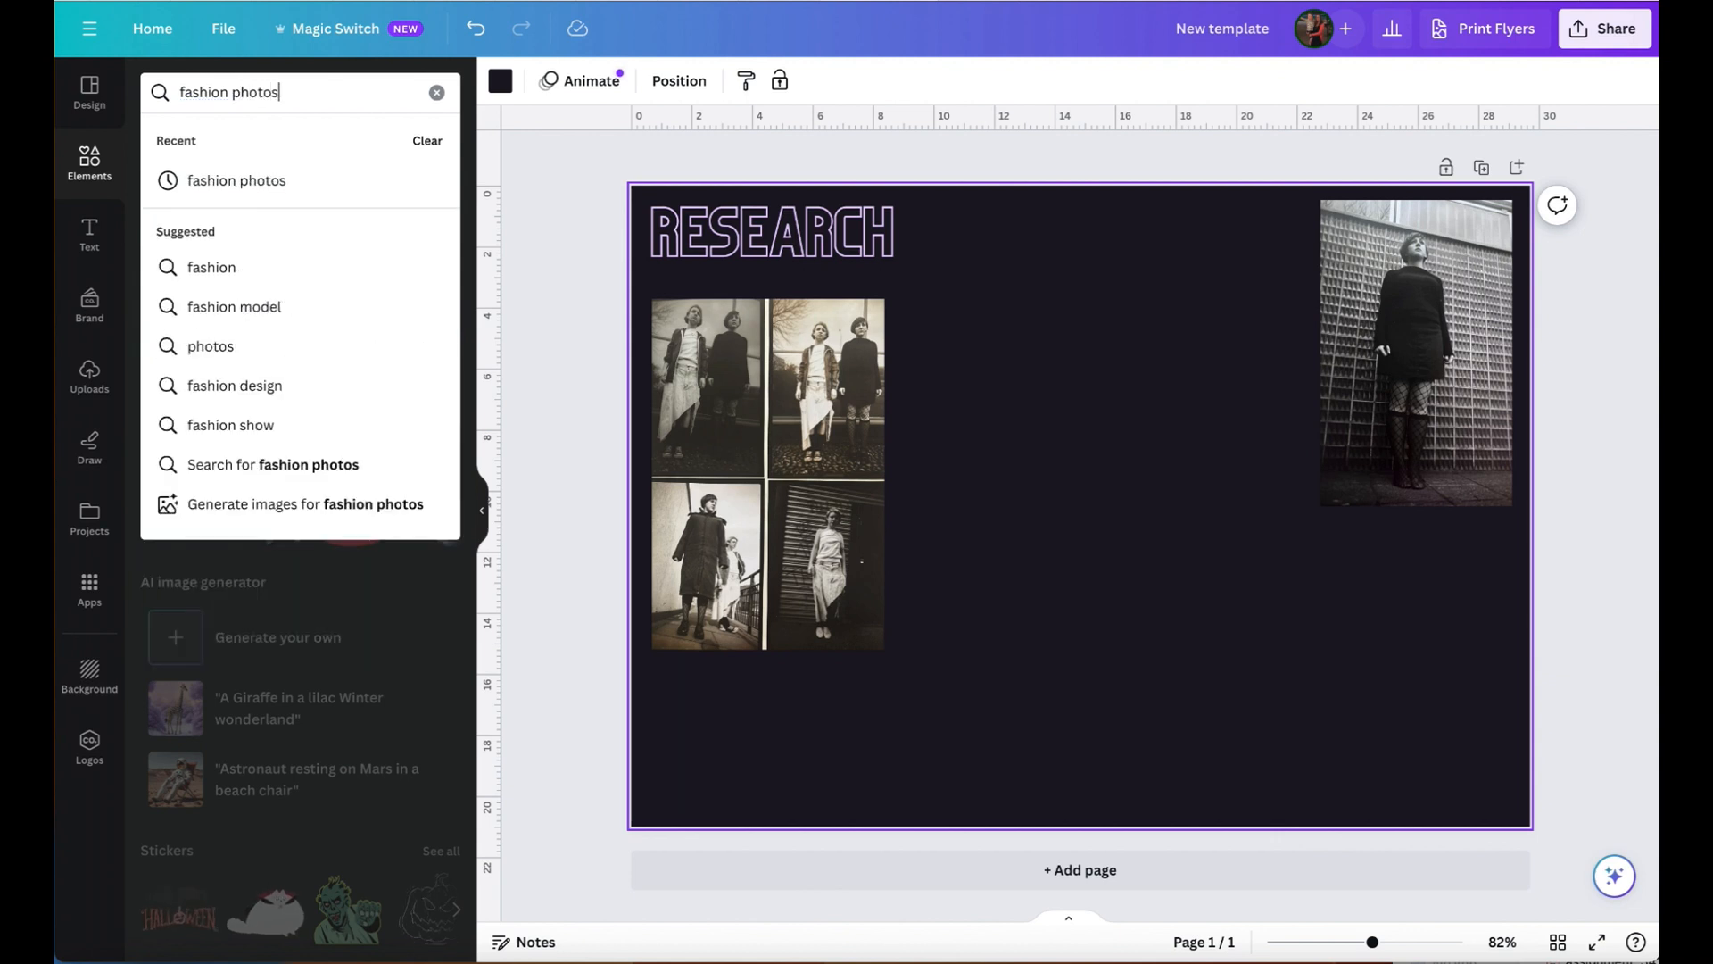
key("Return")
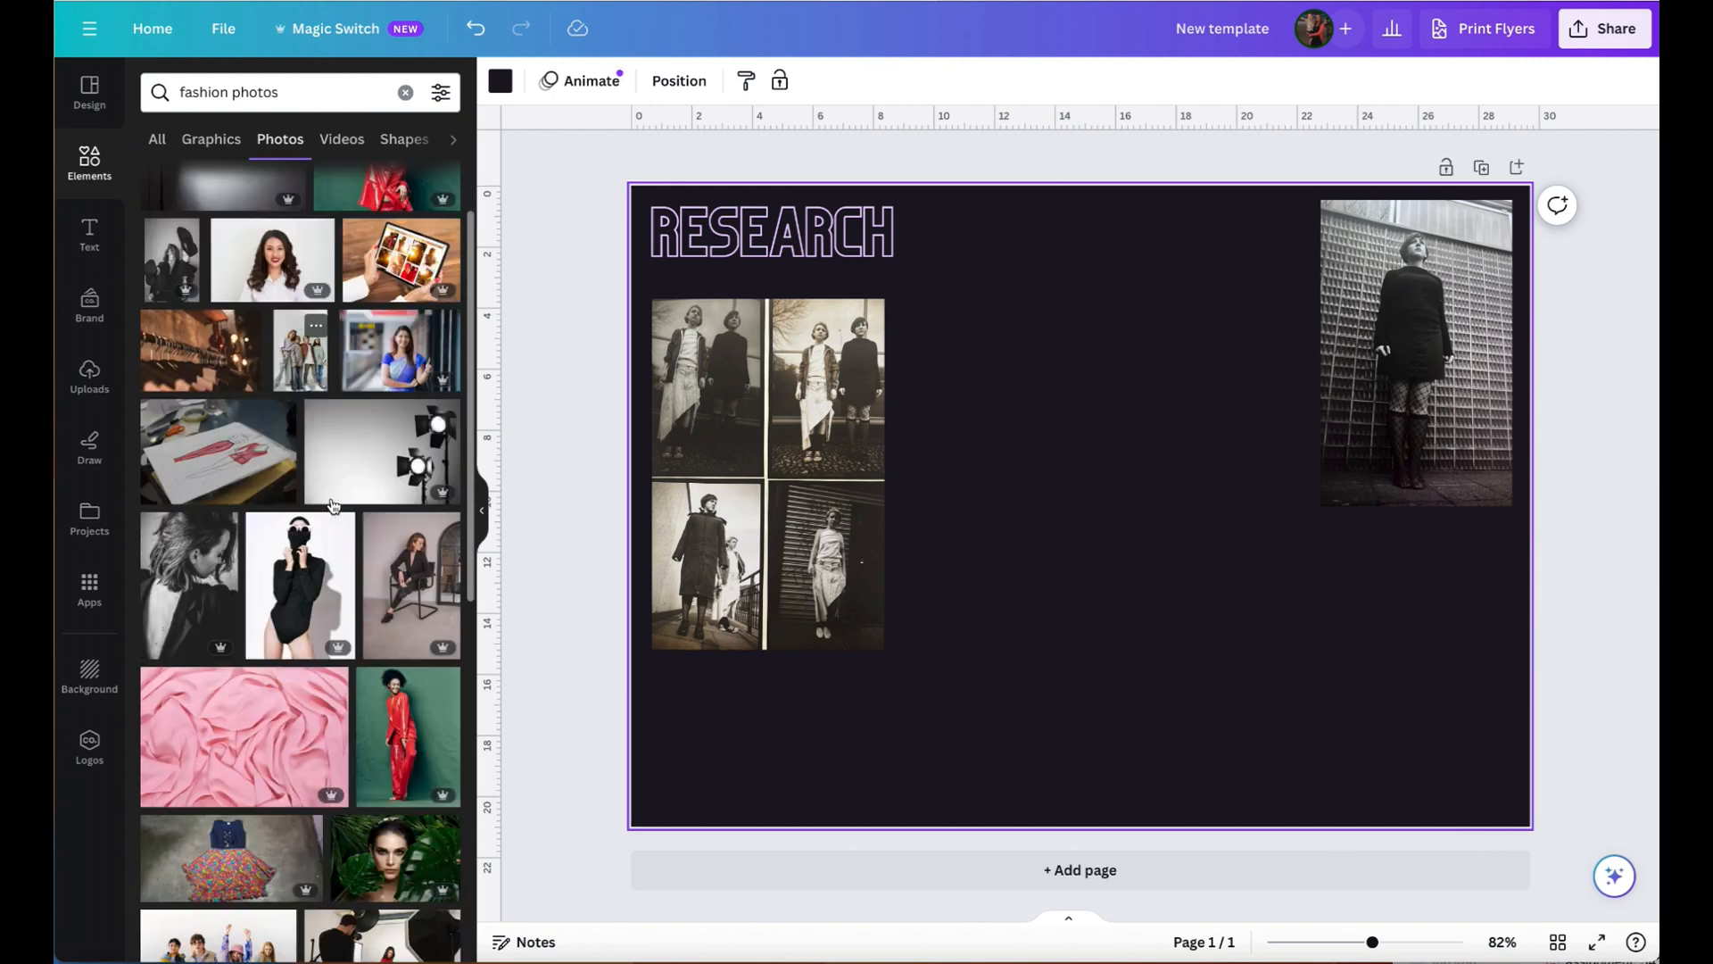
scroll(333, 506, "down", 1)
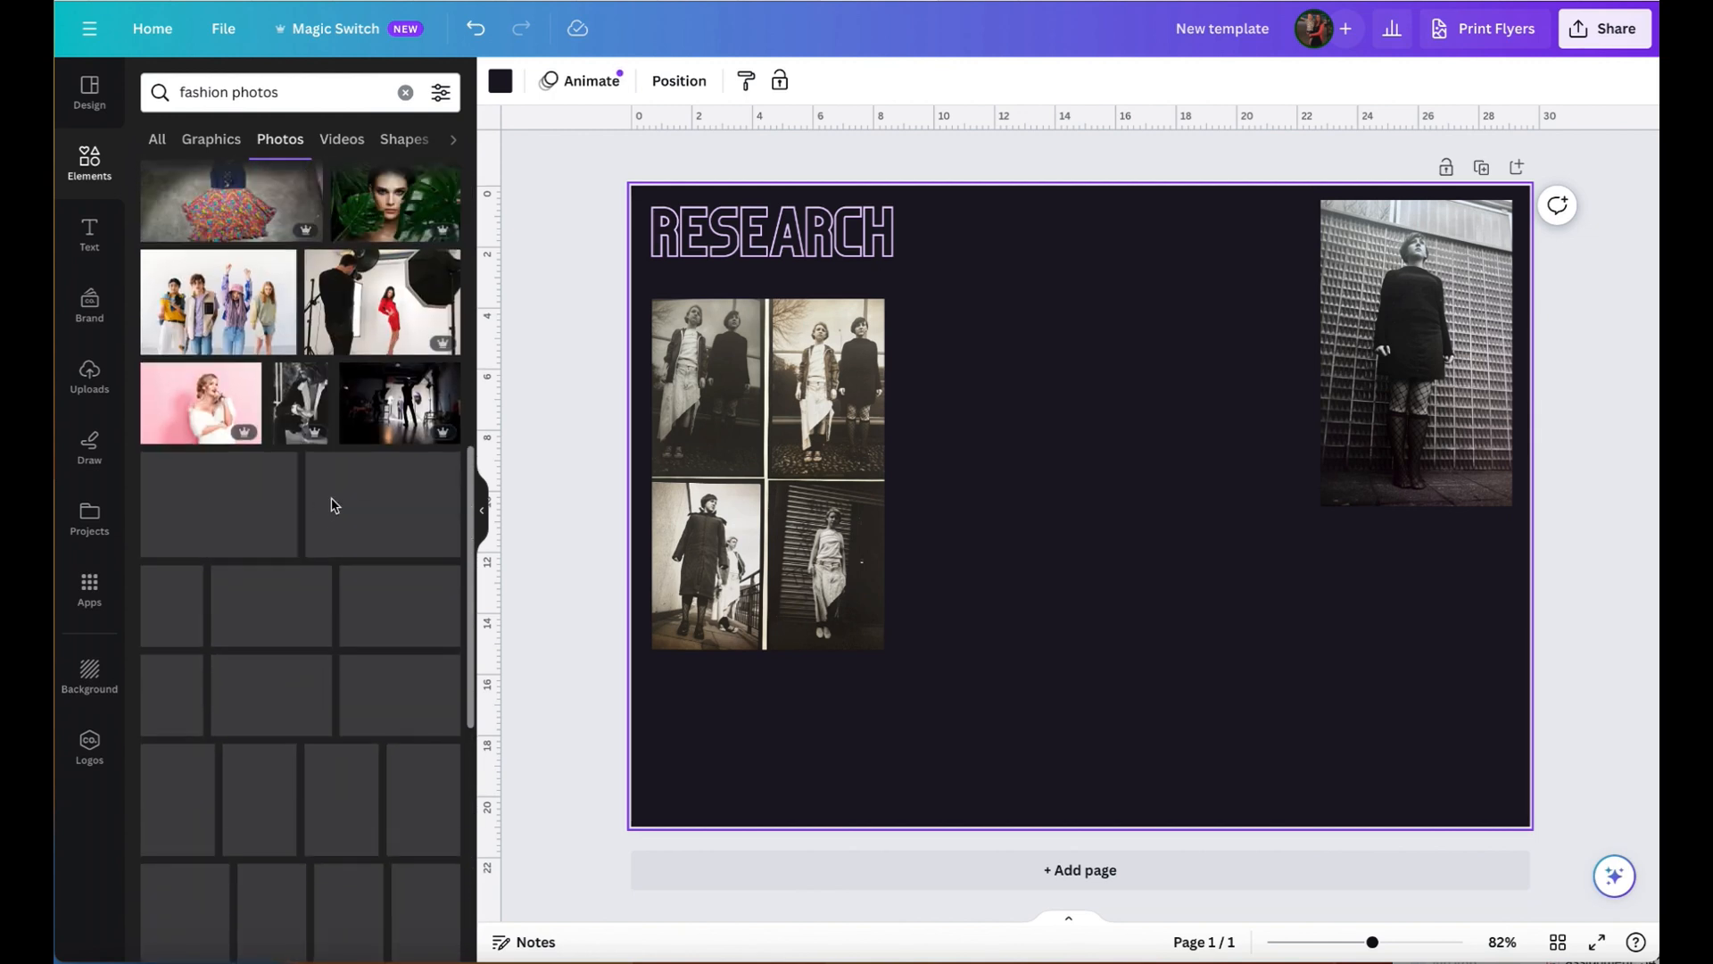
scroll(333, 506, "down", 5)
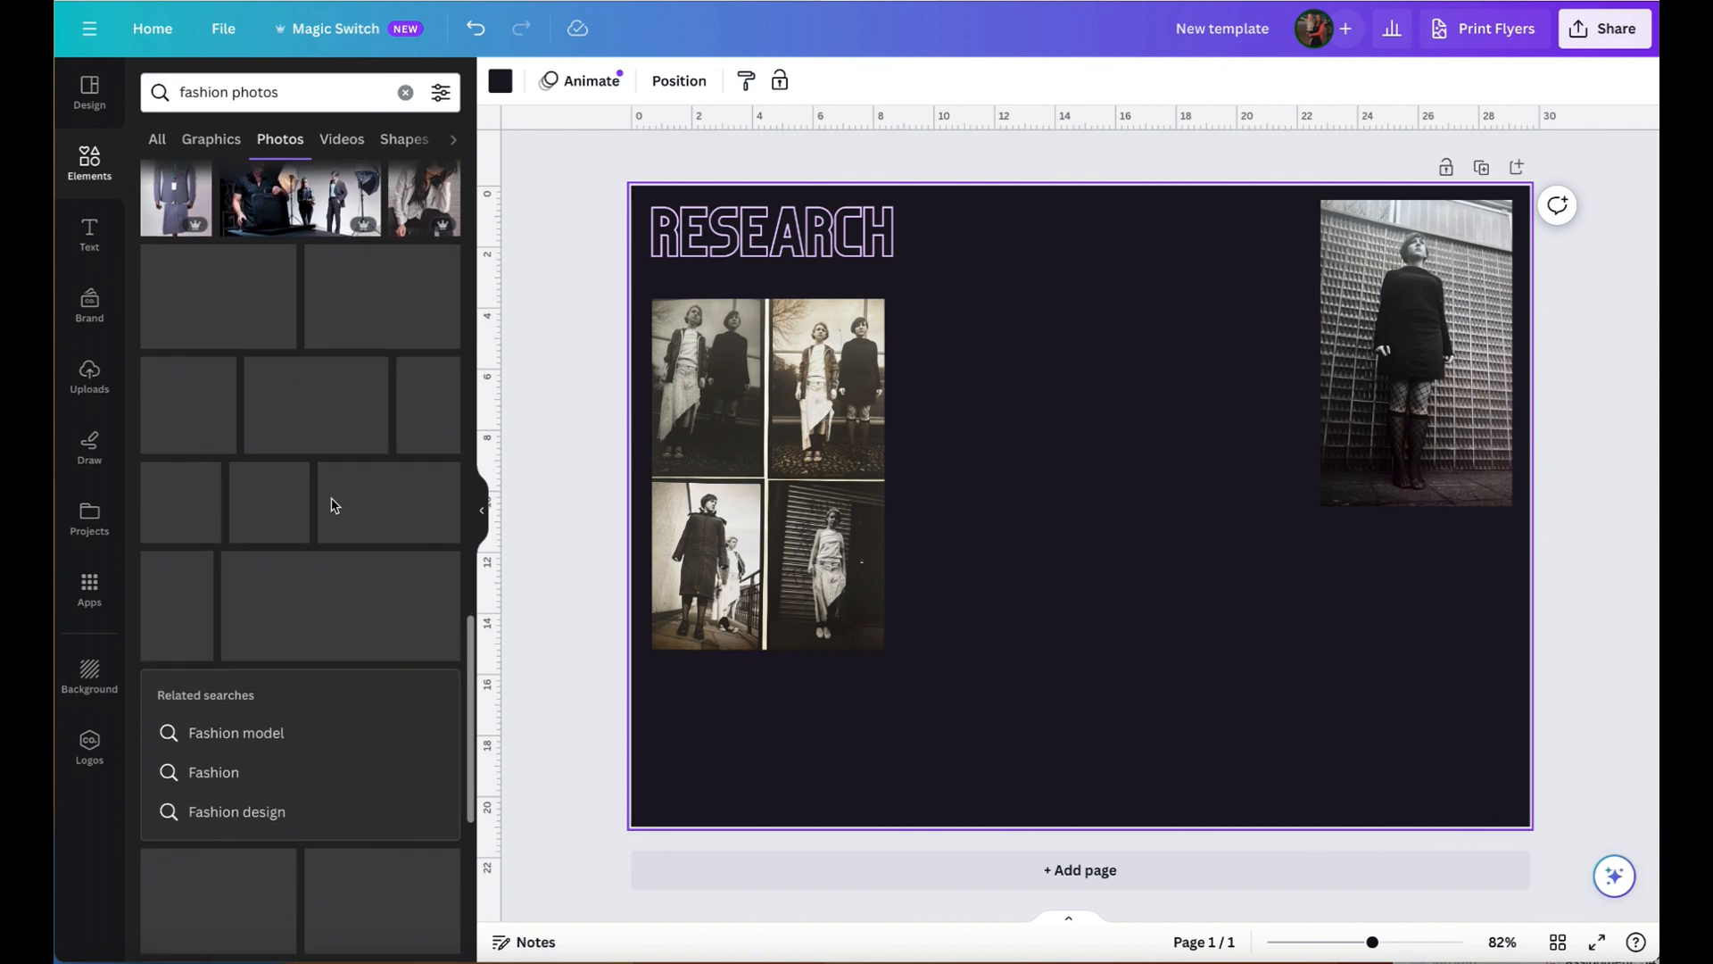
scroll(332, 506, "down", 8)
scroll(333, 506, "down", 5)
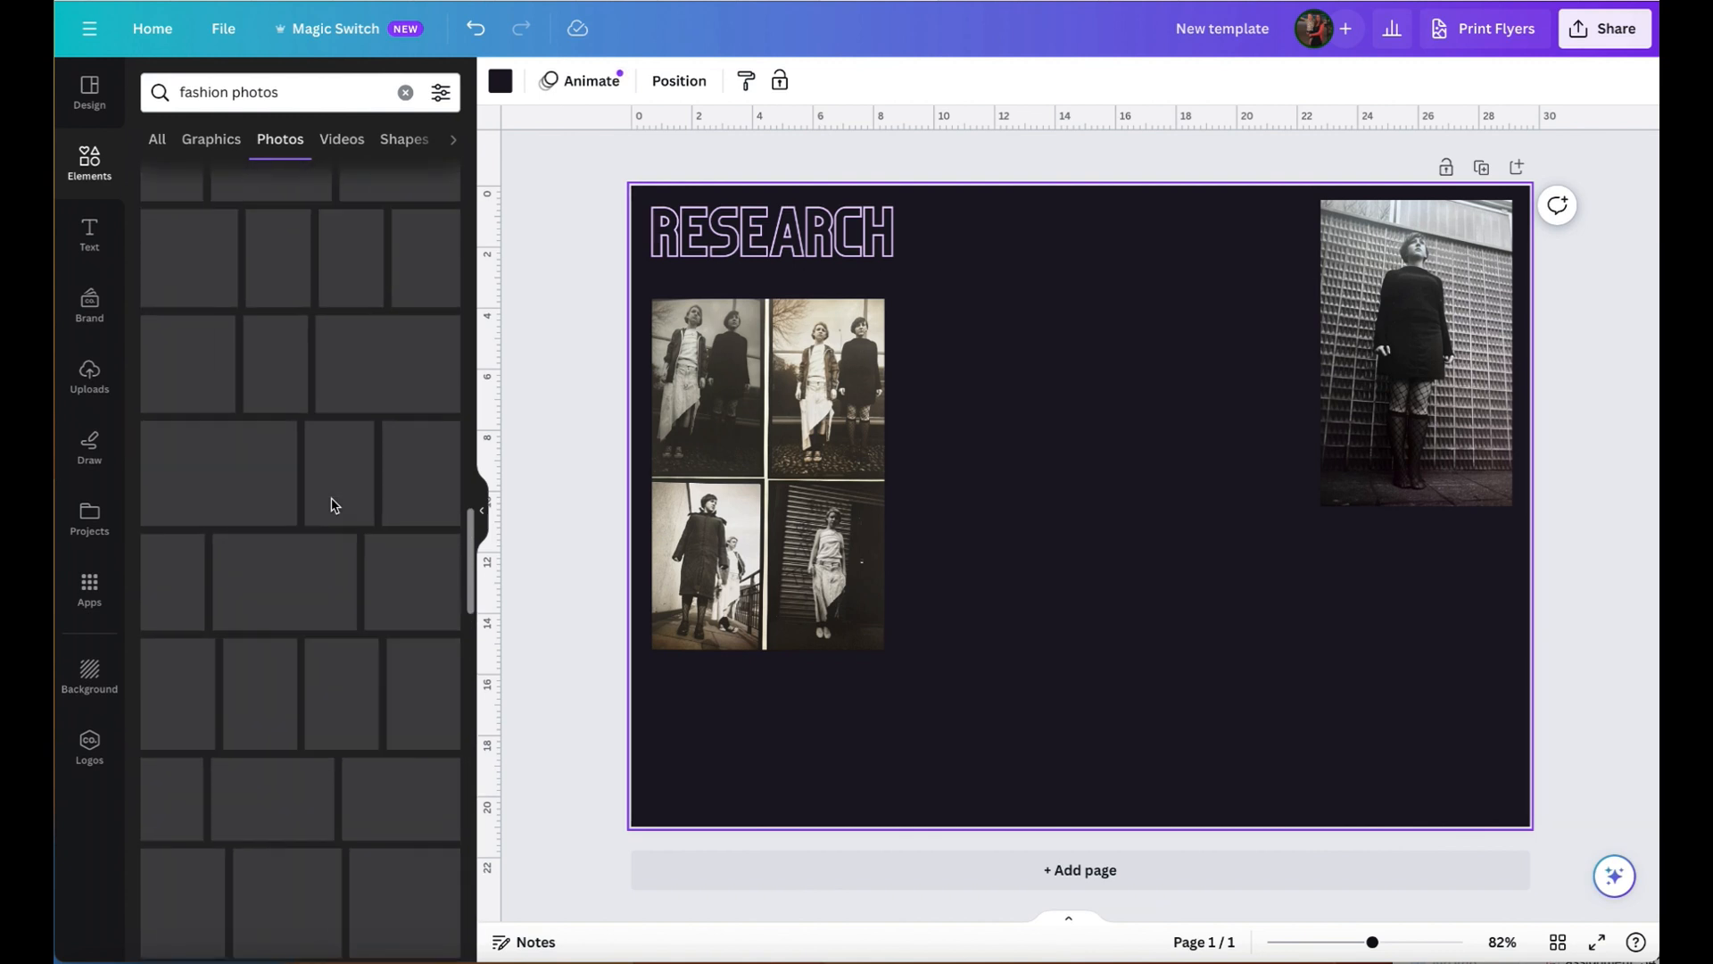
scroll(333, 506, "up", 5)
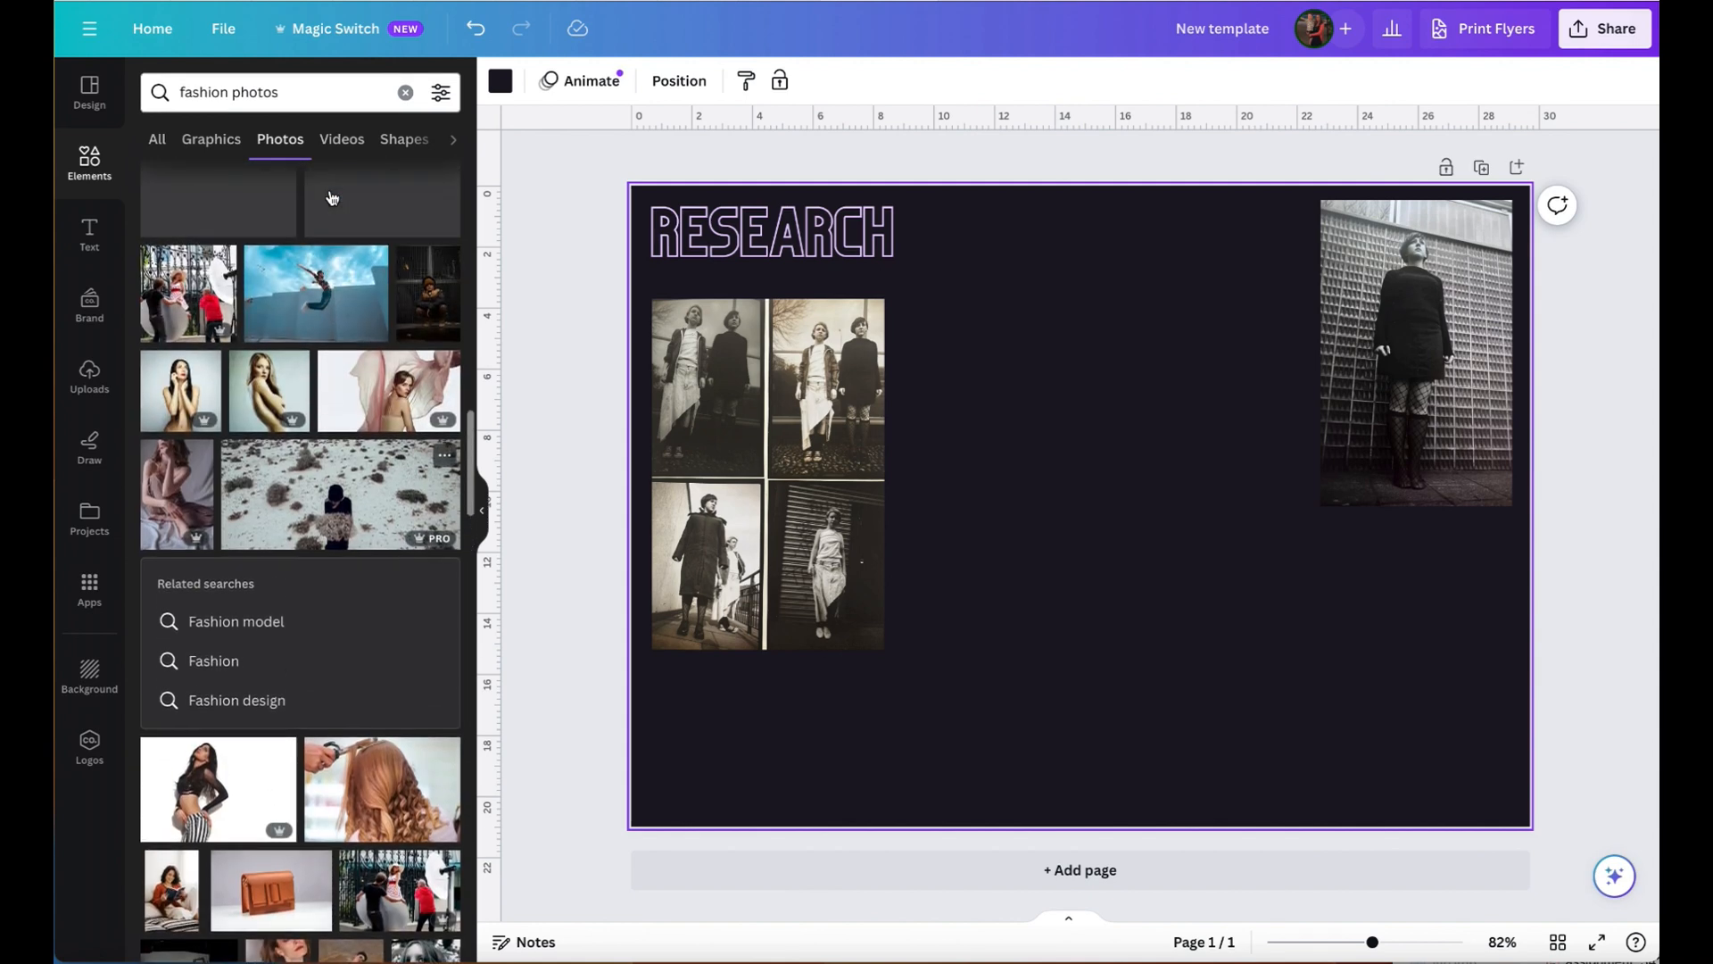
scroll(351, 339, "down", 5)
scroll(350, 342, "up", 3)
- Search the elements library for "fashion photos b/w" and look through the photo results
left_click(299, 99)
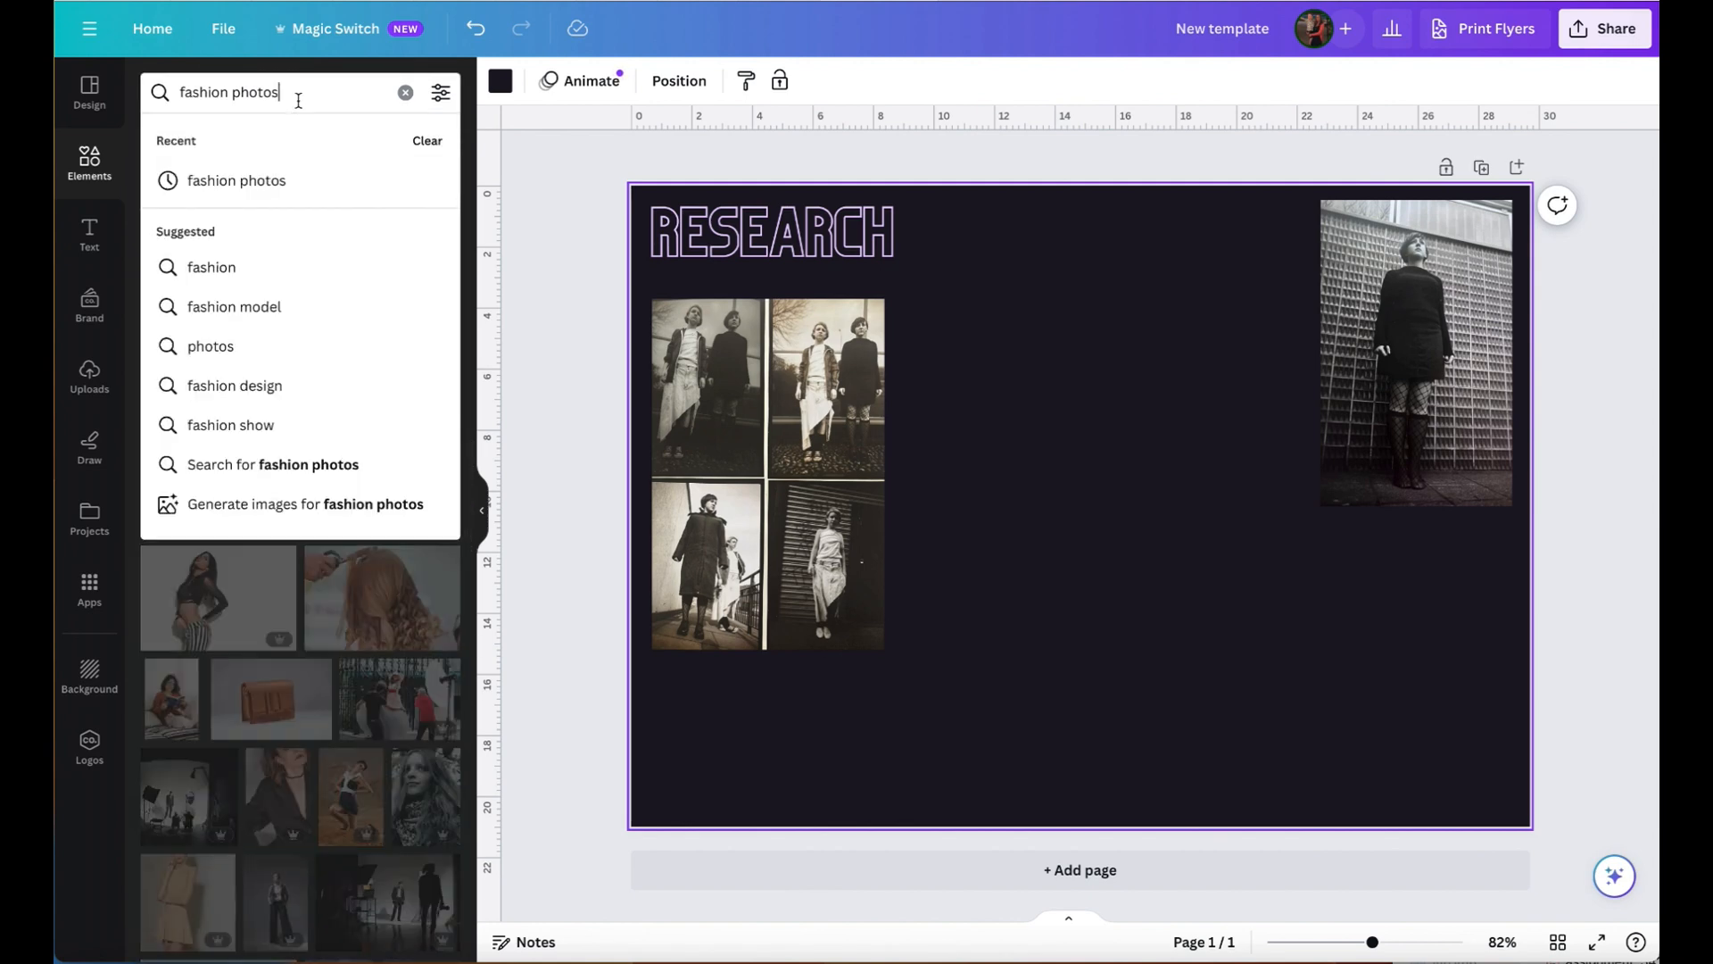
left_click(447, 105)
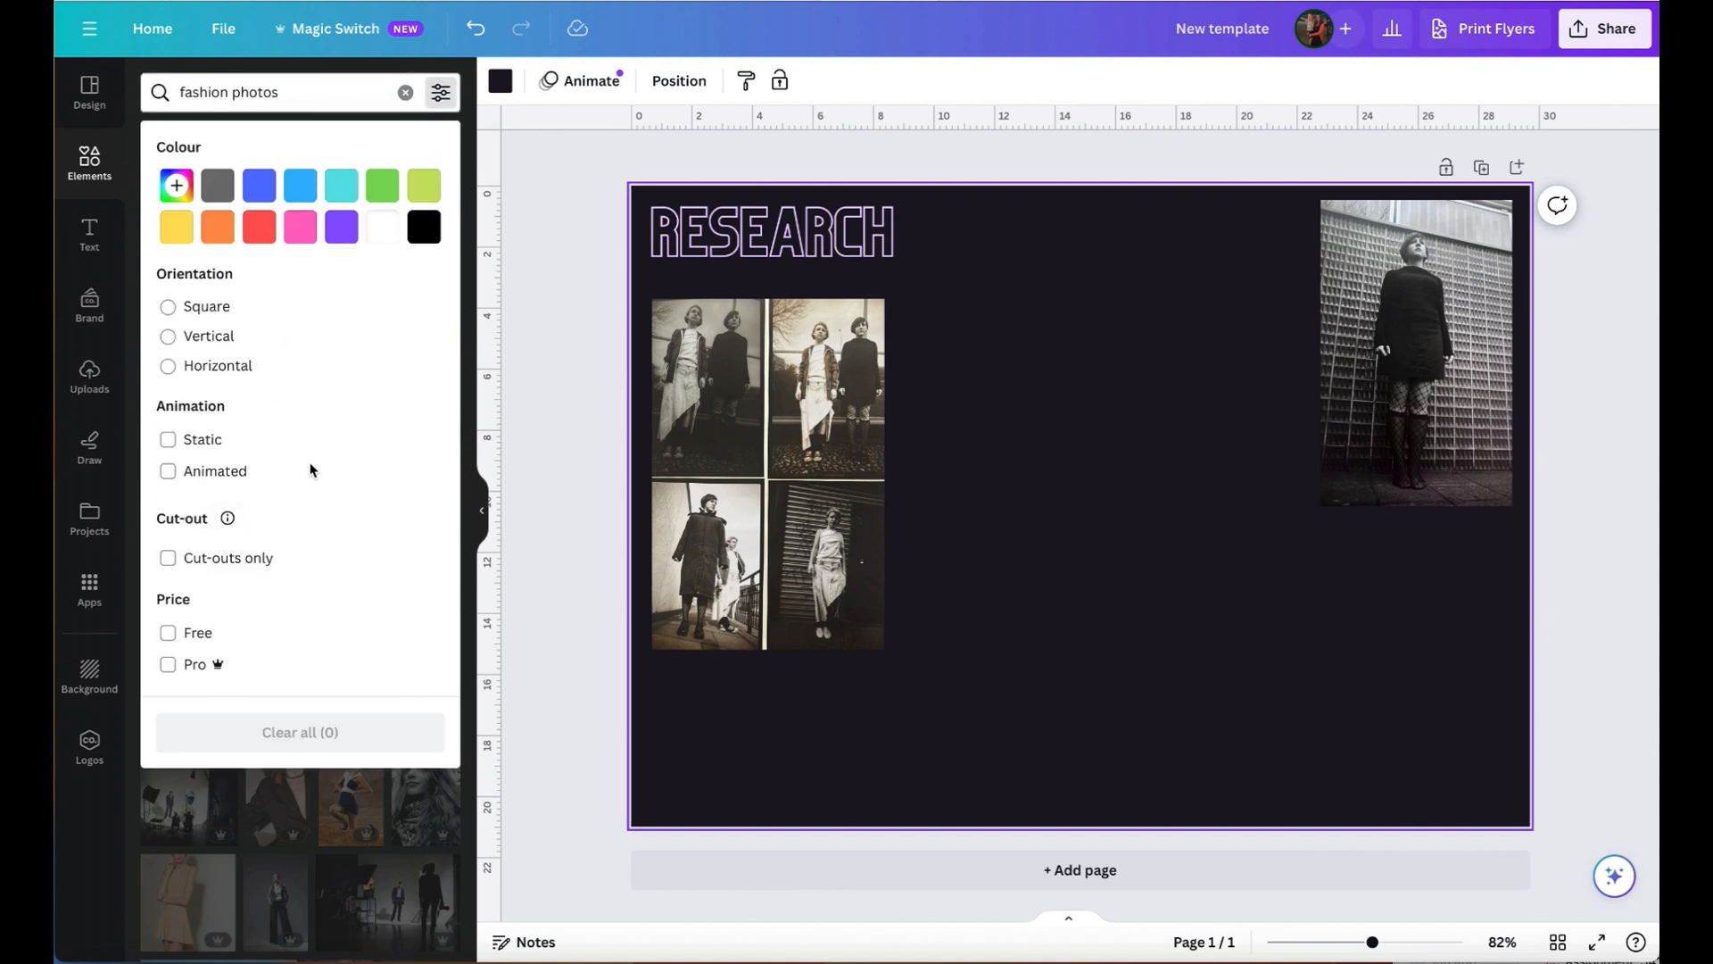
left_click(319, 98)
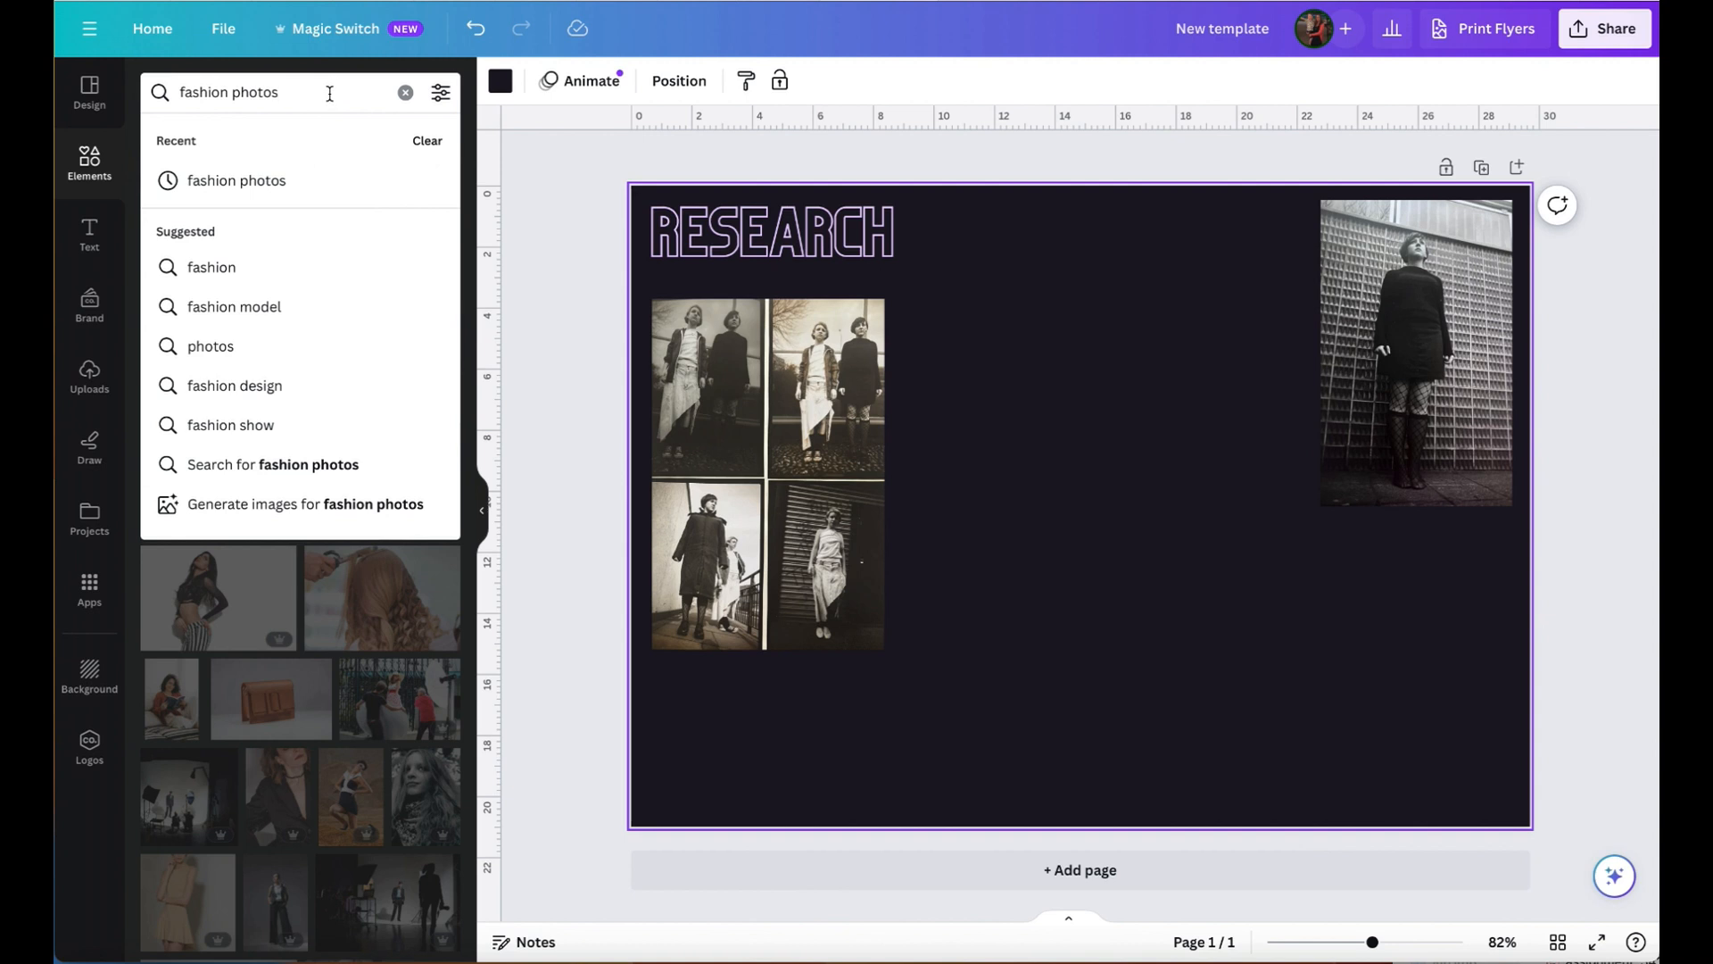
type("b/w")
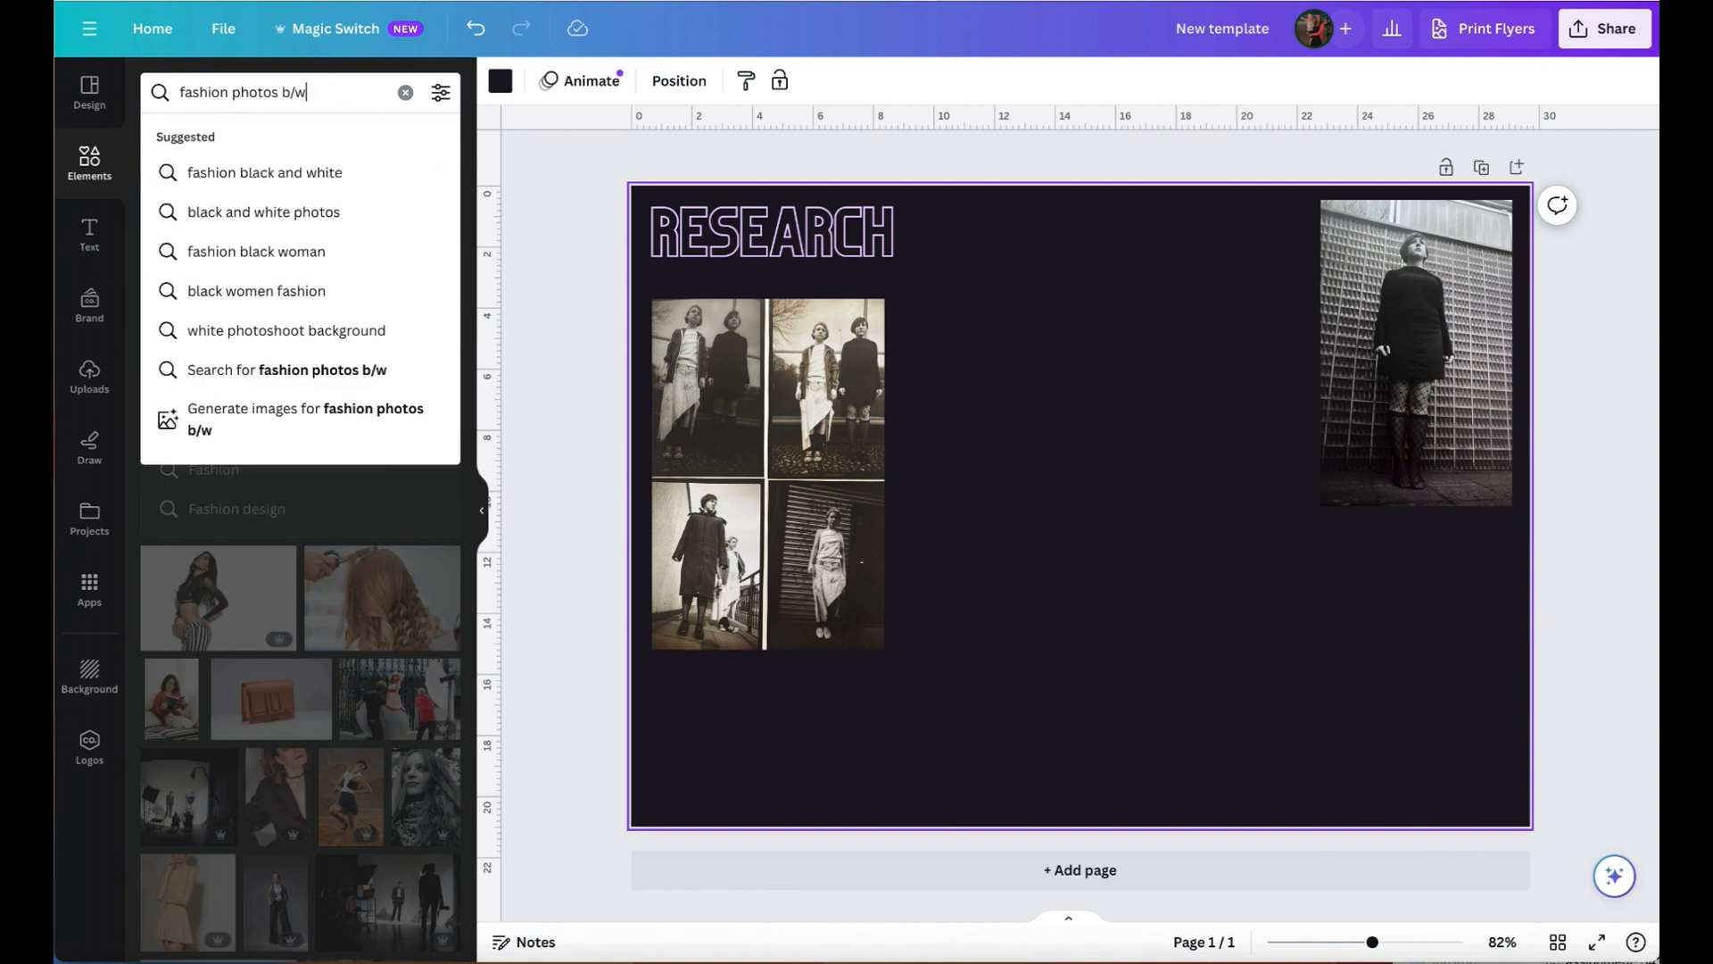
key("Return")
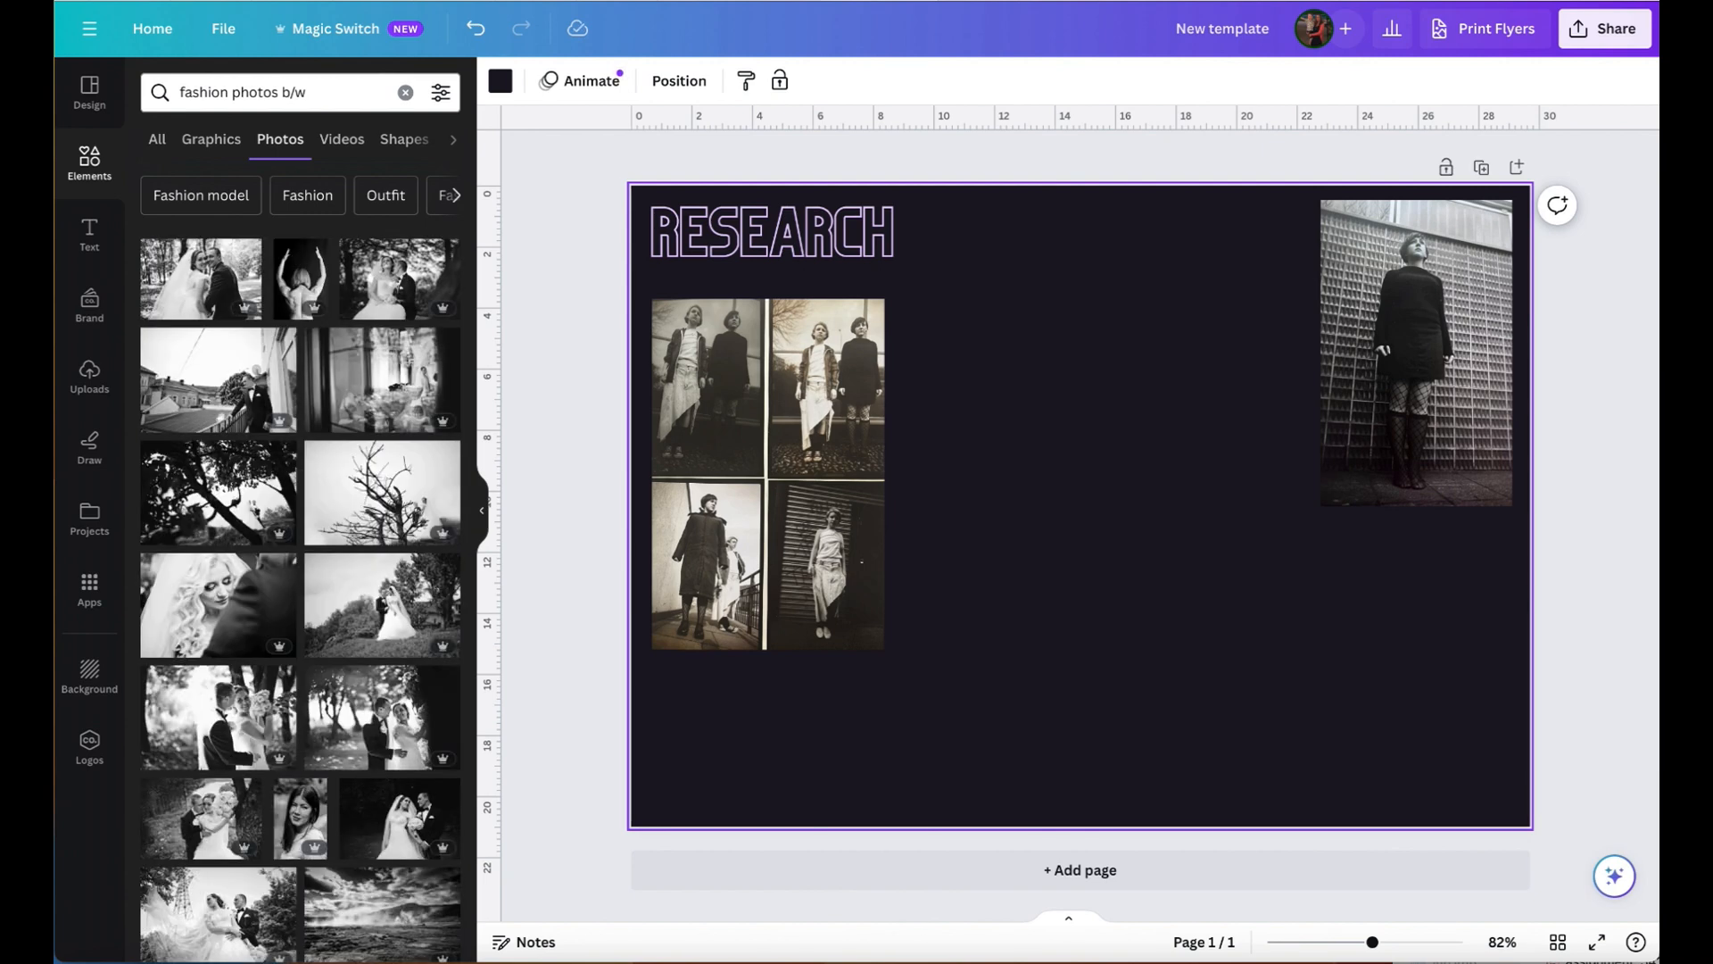
scroll(272, 465, "down", 8)
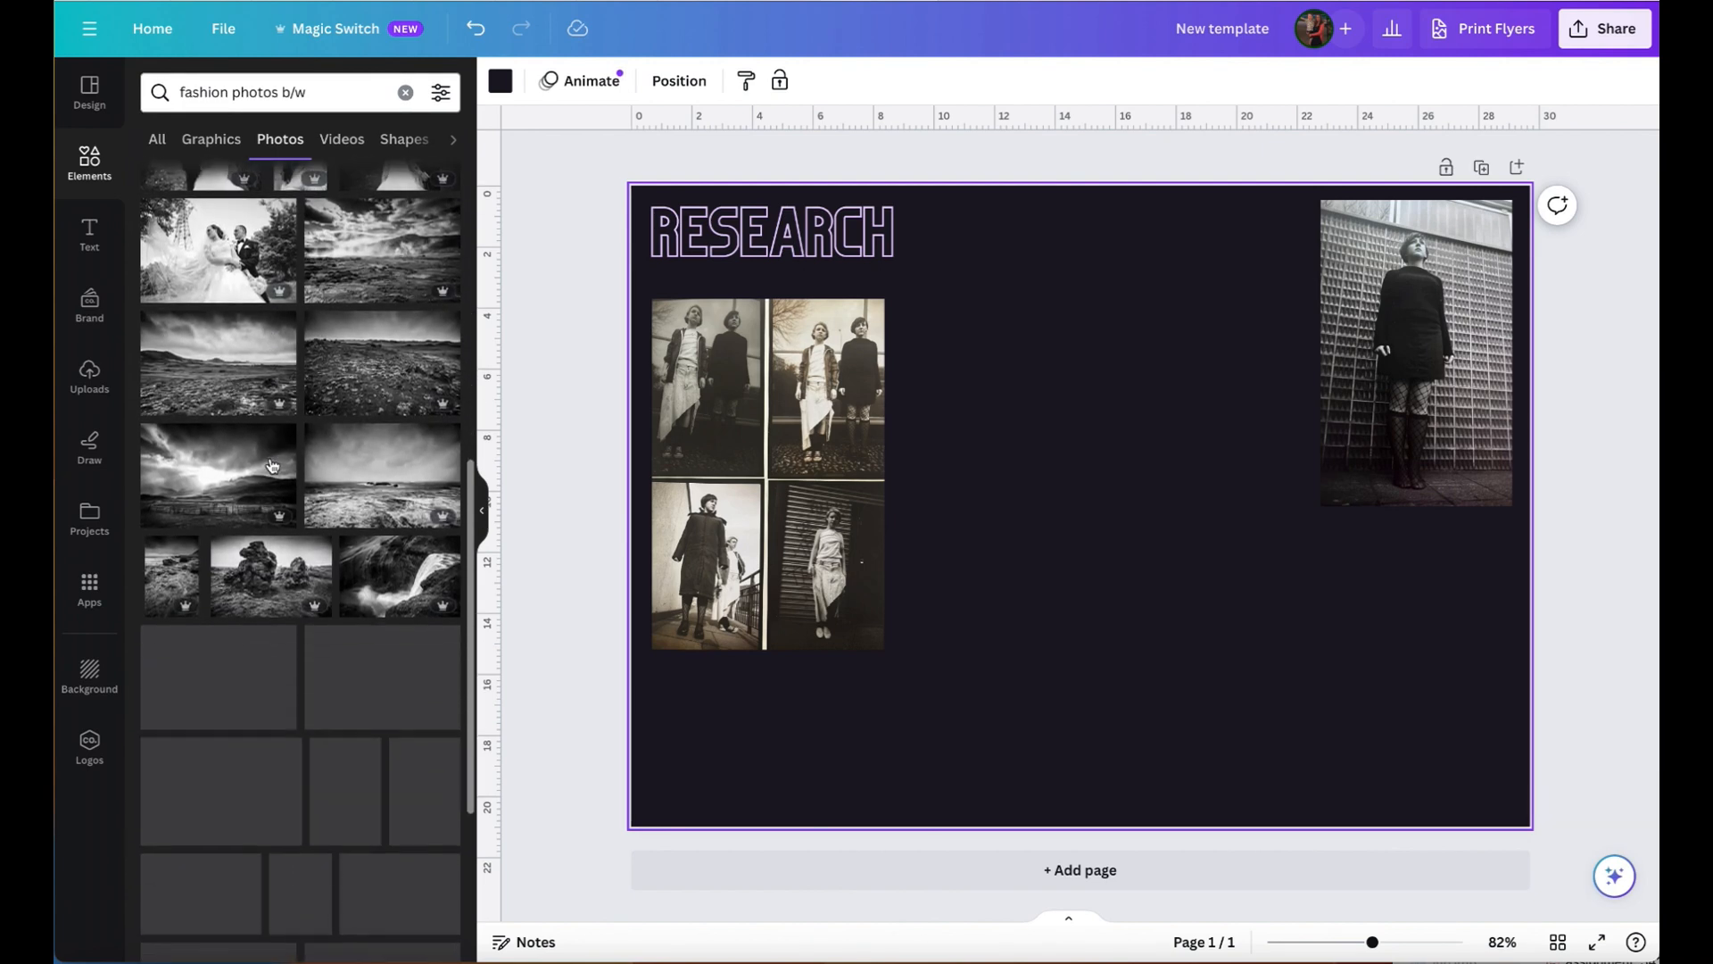
- Add the recently used black-and-white photo of the woman standing at the window, scaled down and placed low on the page beside the photo grid
left_click(401, 95)
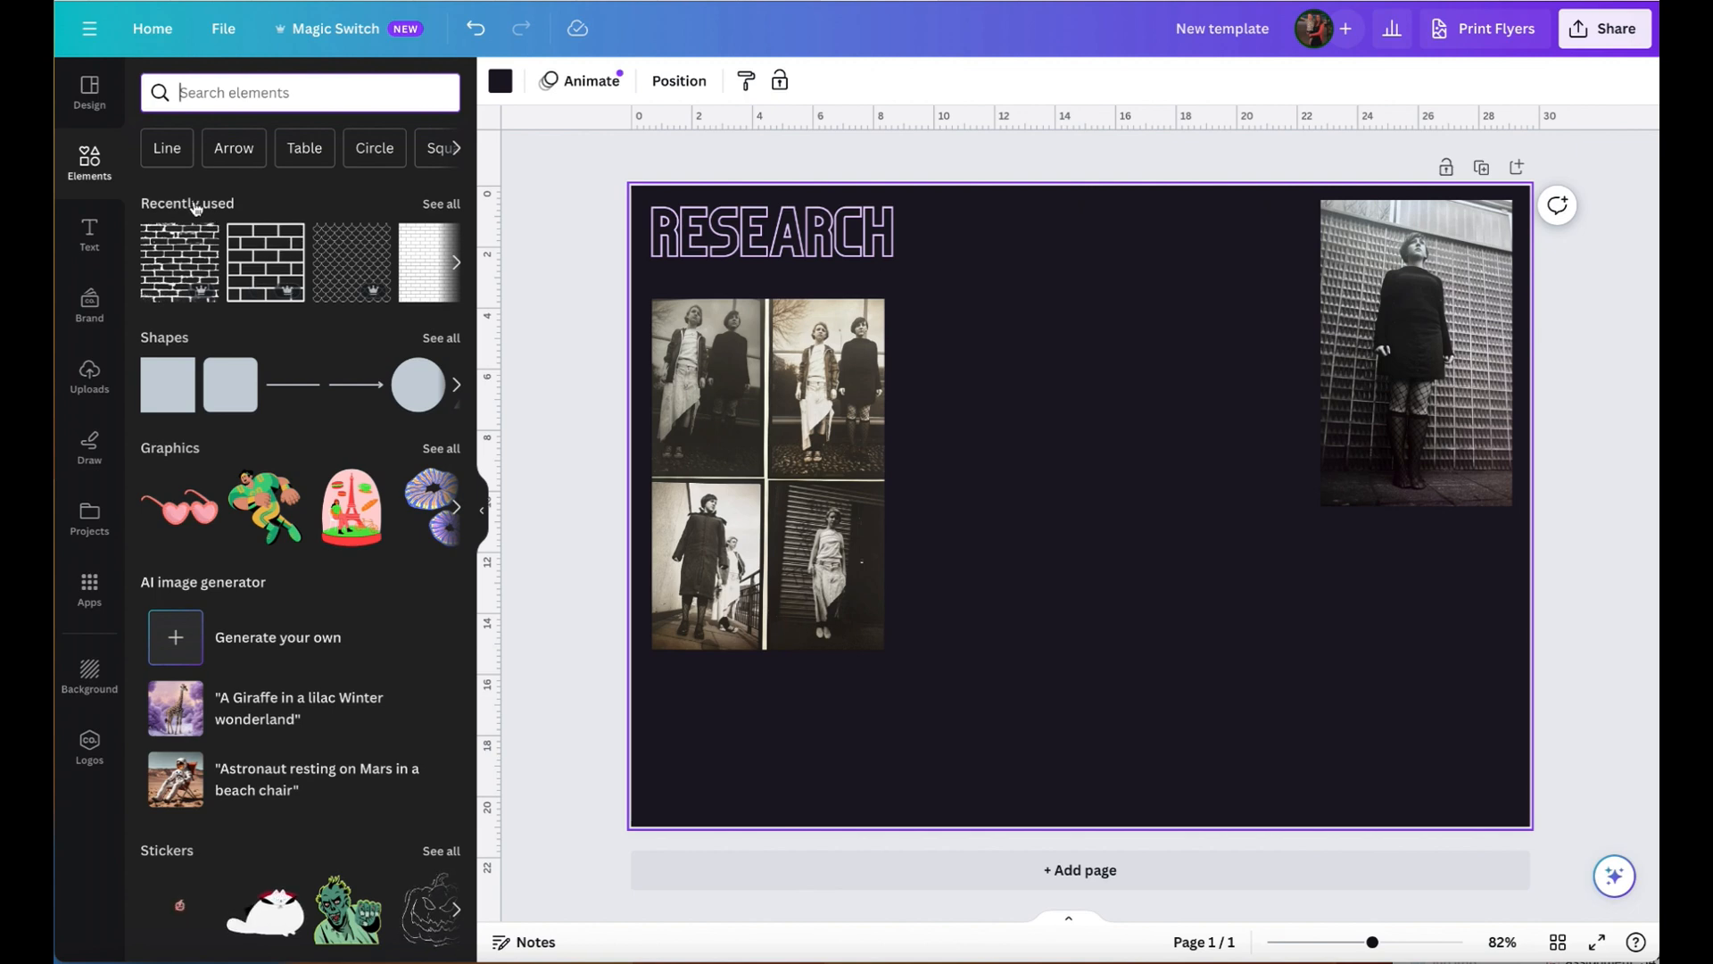
left_click(441, 205)
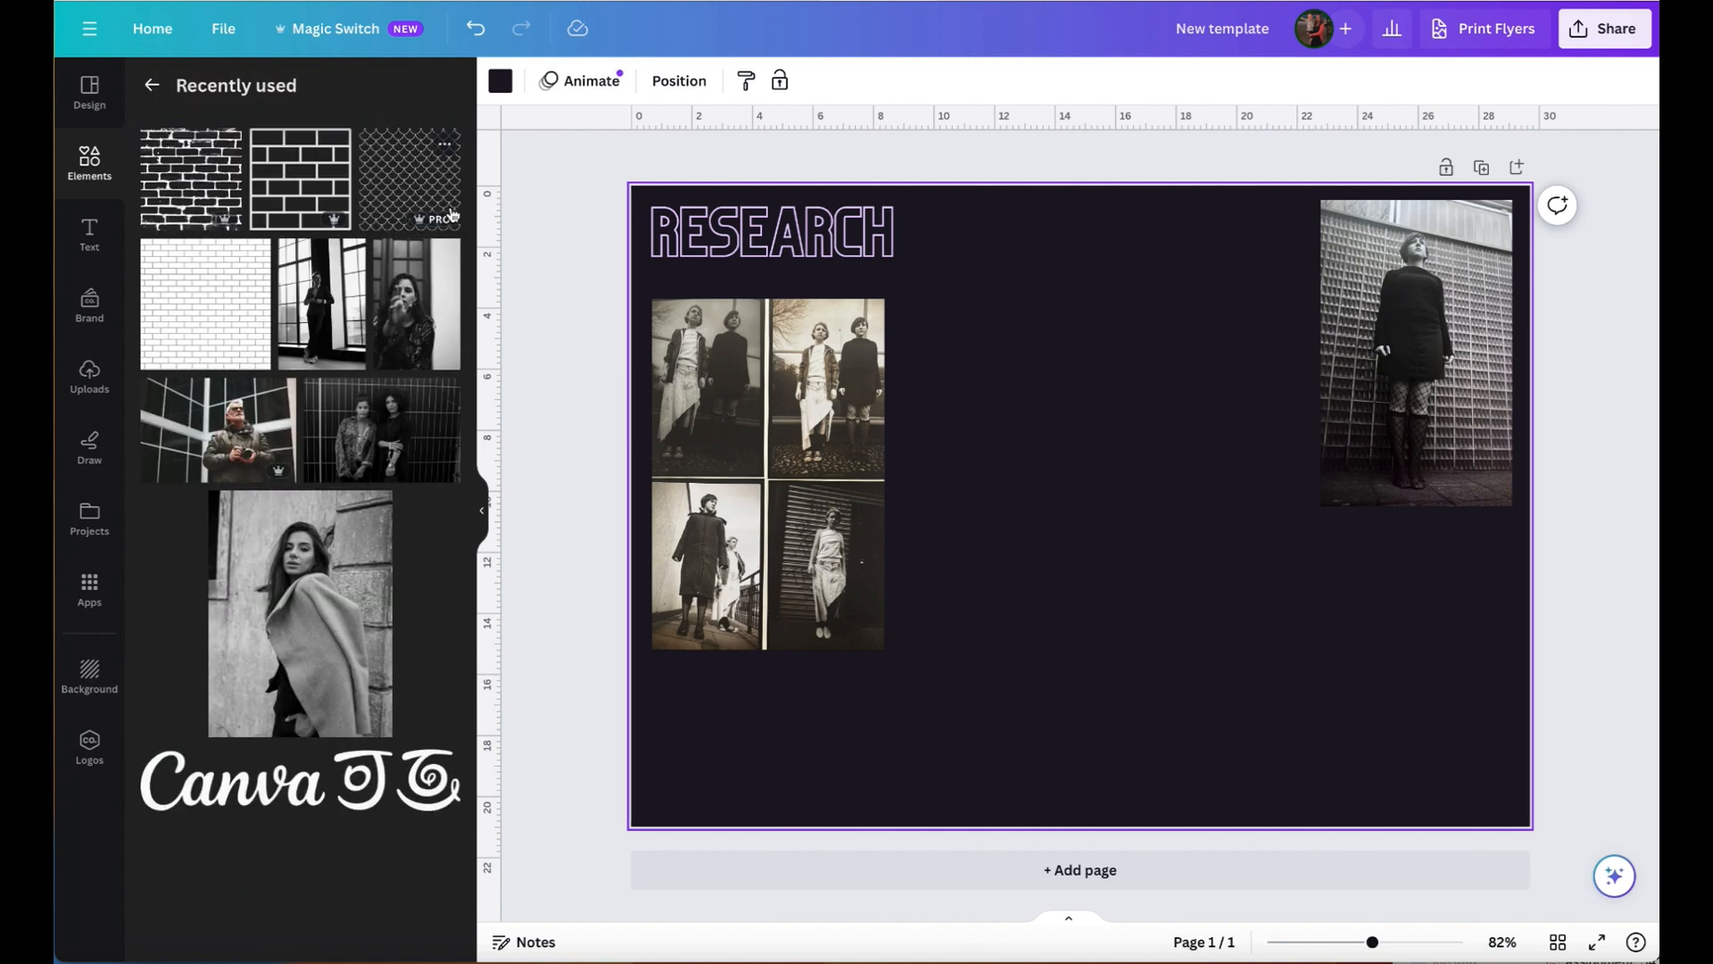
scroll(405, 334, "down", 3)
scroll(405, 334, "down", 6)
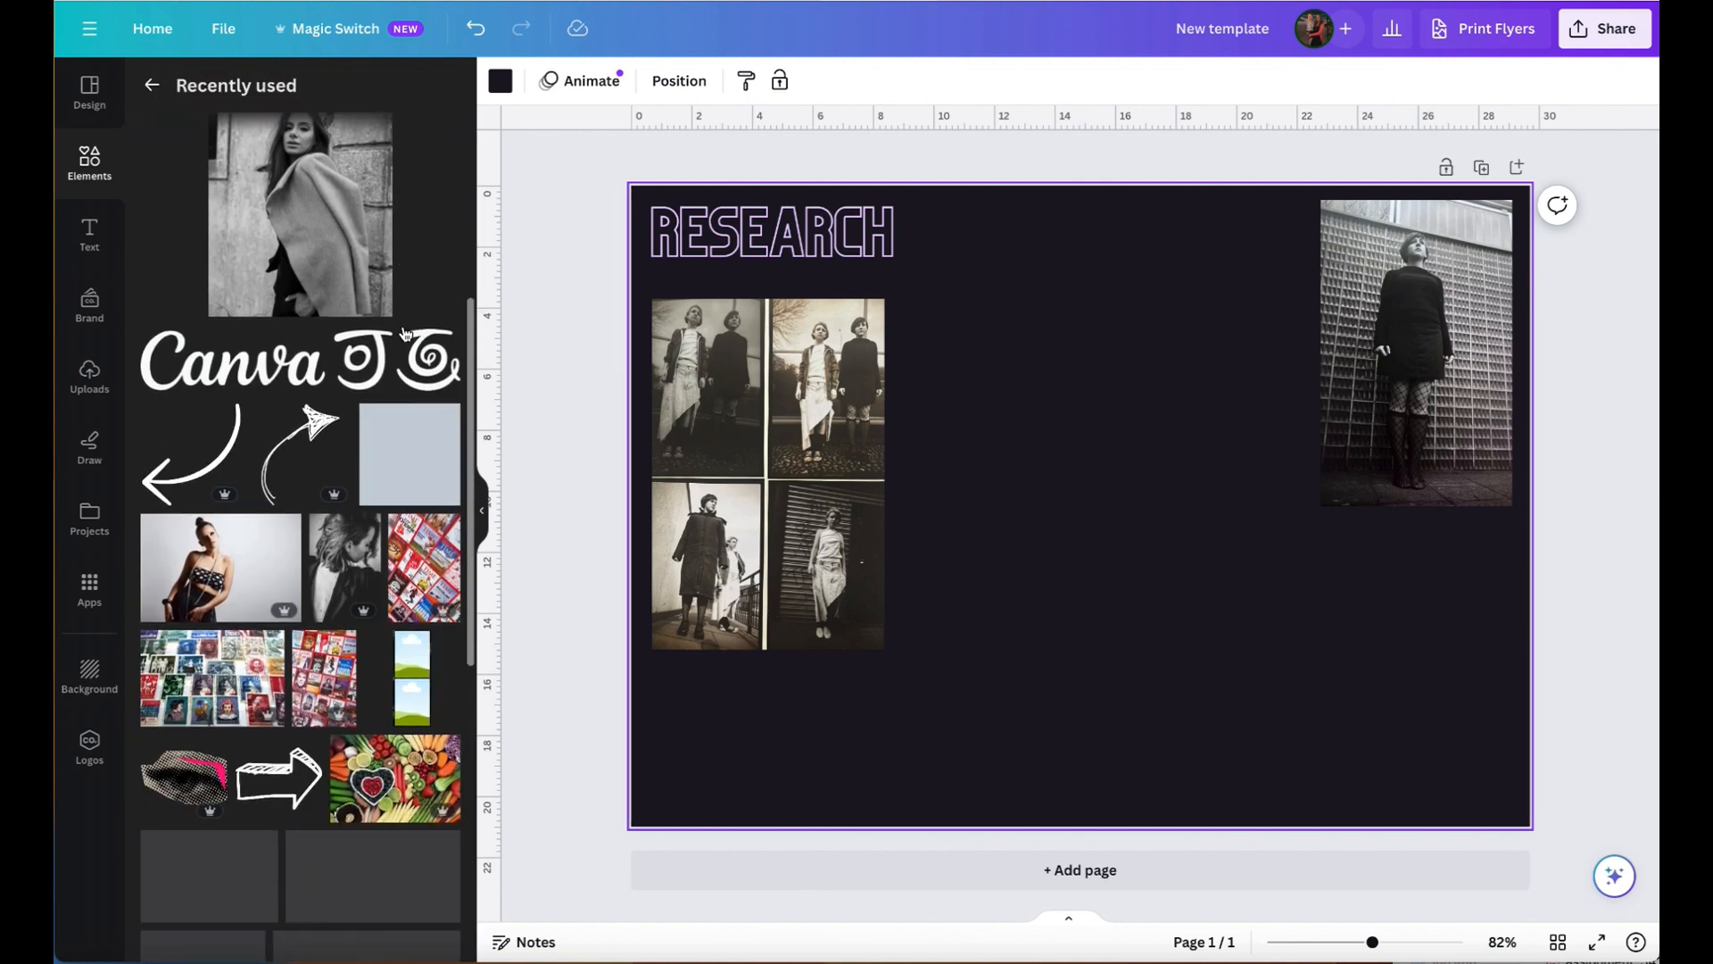
scroll(403, 327, "up", 8)
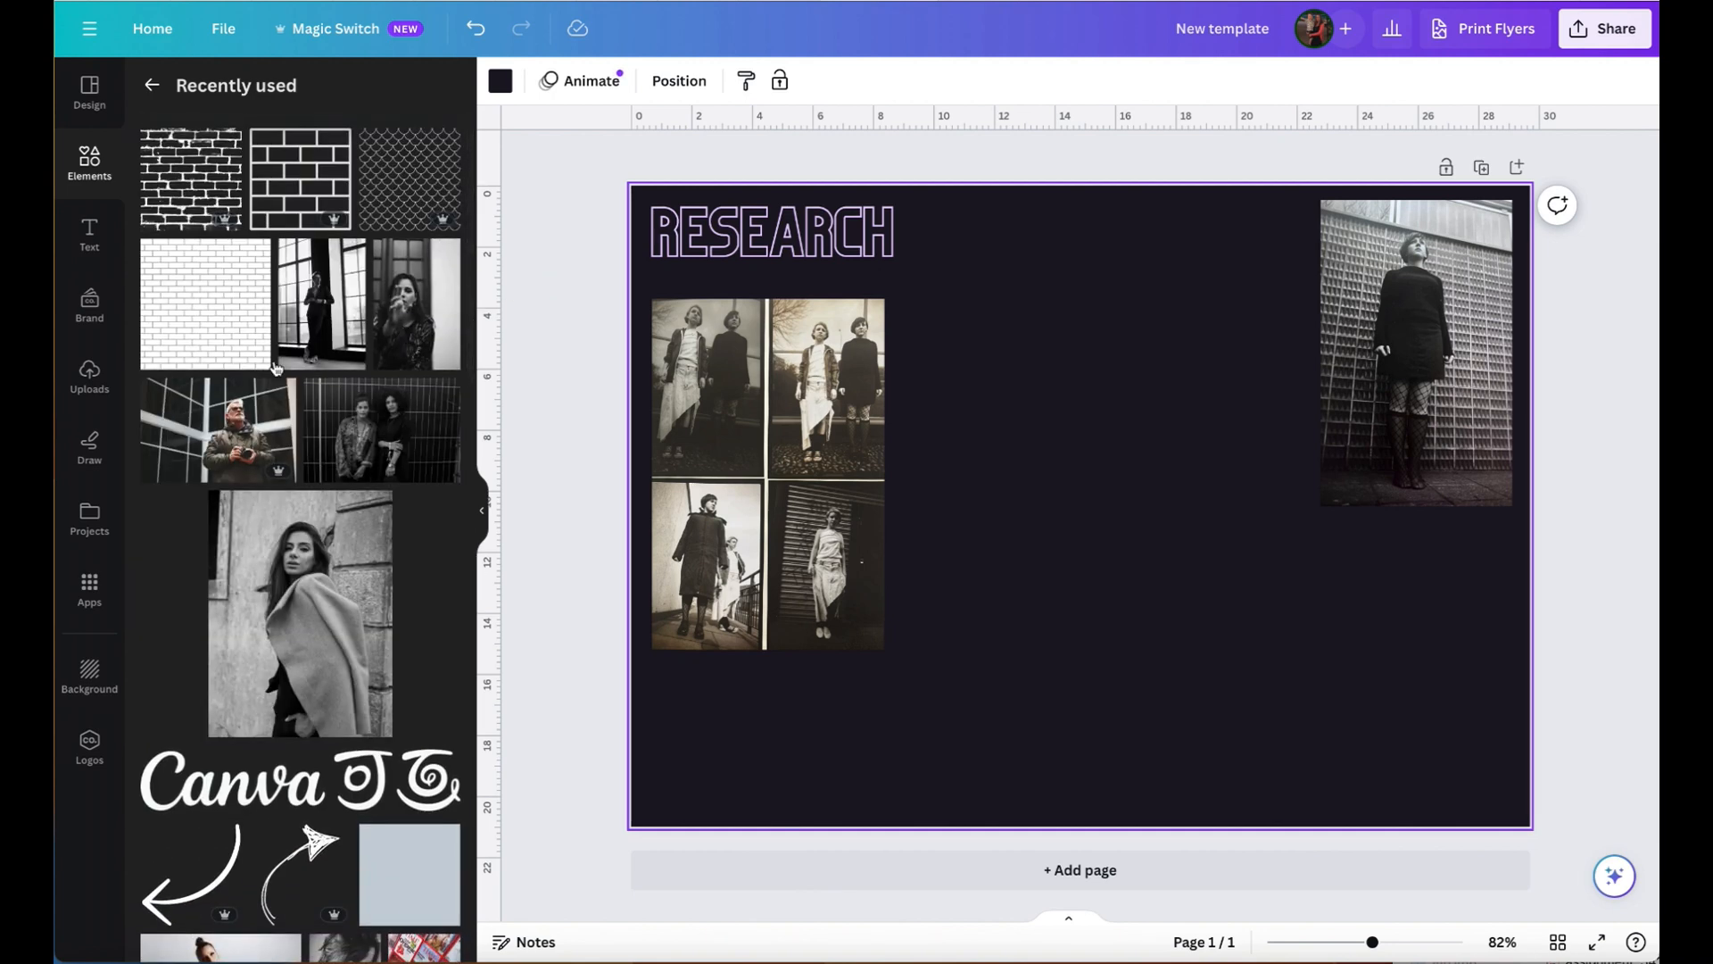
left_click(317, 323)
left_click_drag(1251, 250, 1056, 554)
left_click_drag(1020, 691, 1026, 703)
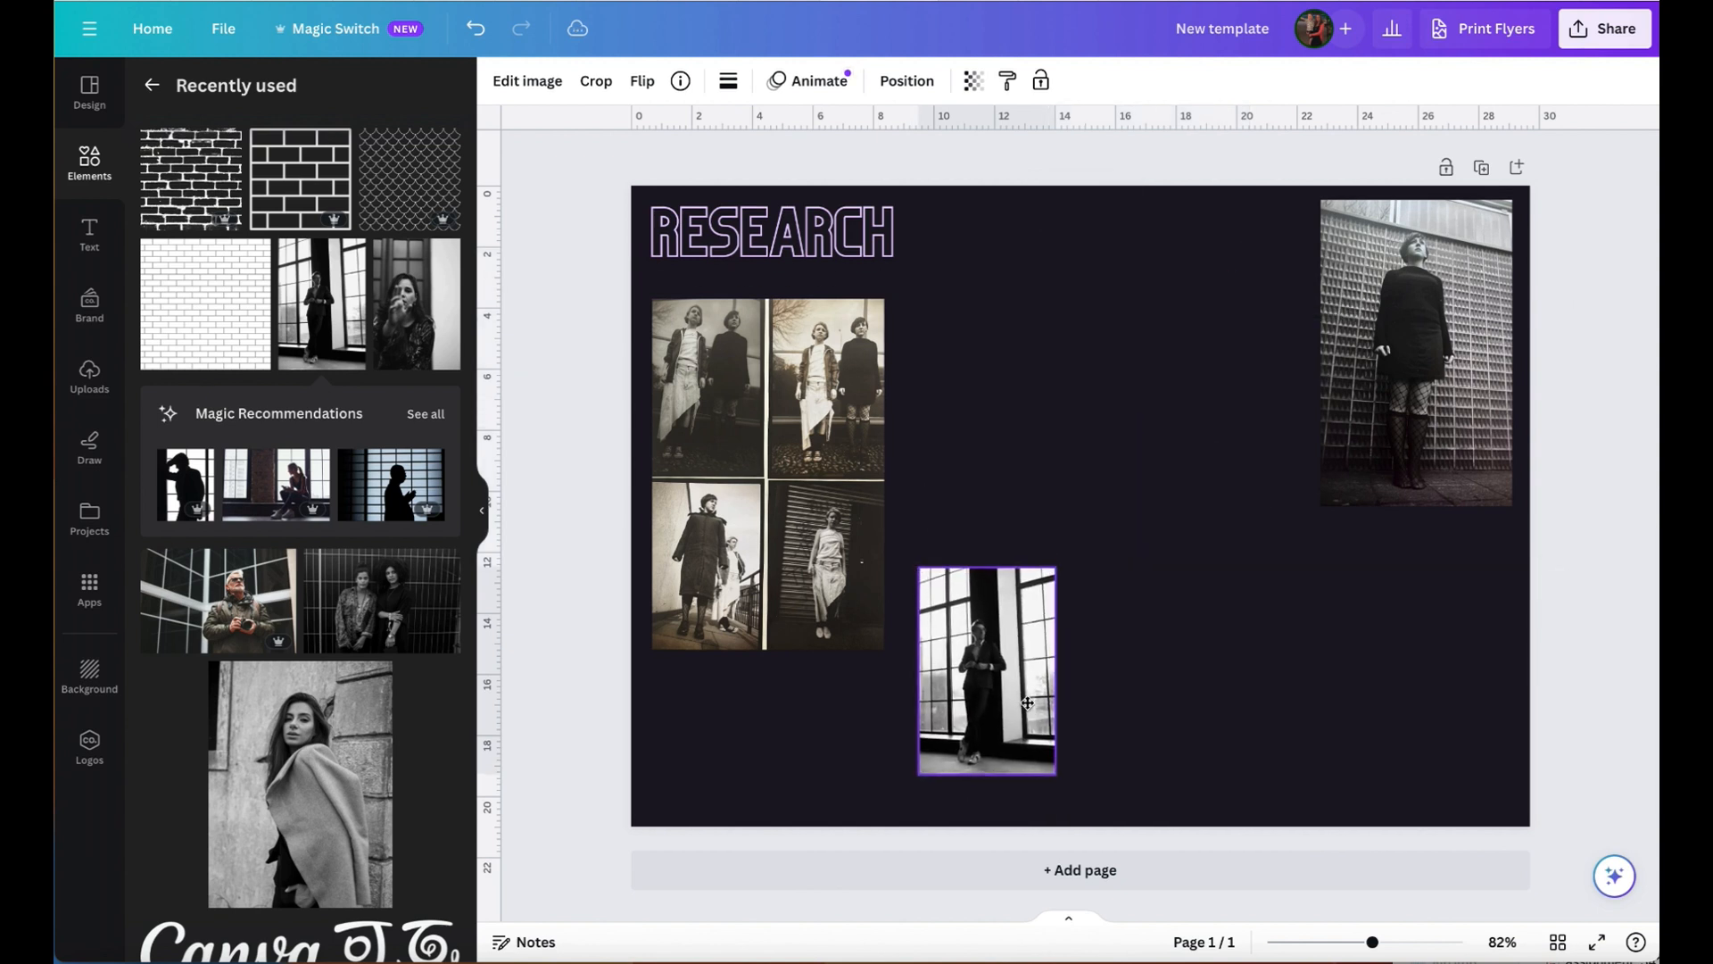
- Add the recently used photo of the woman with a raised hand, shrink it and place it beside the window photo
left_click(416, 306)
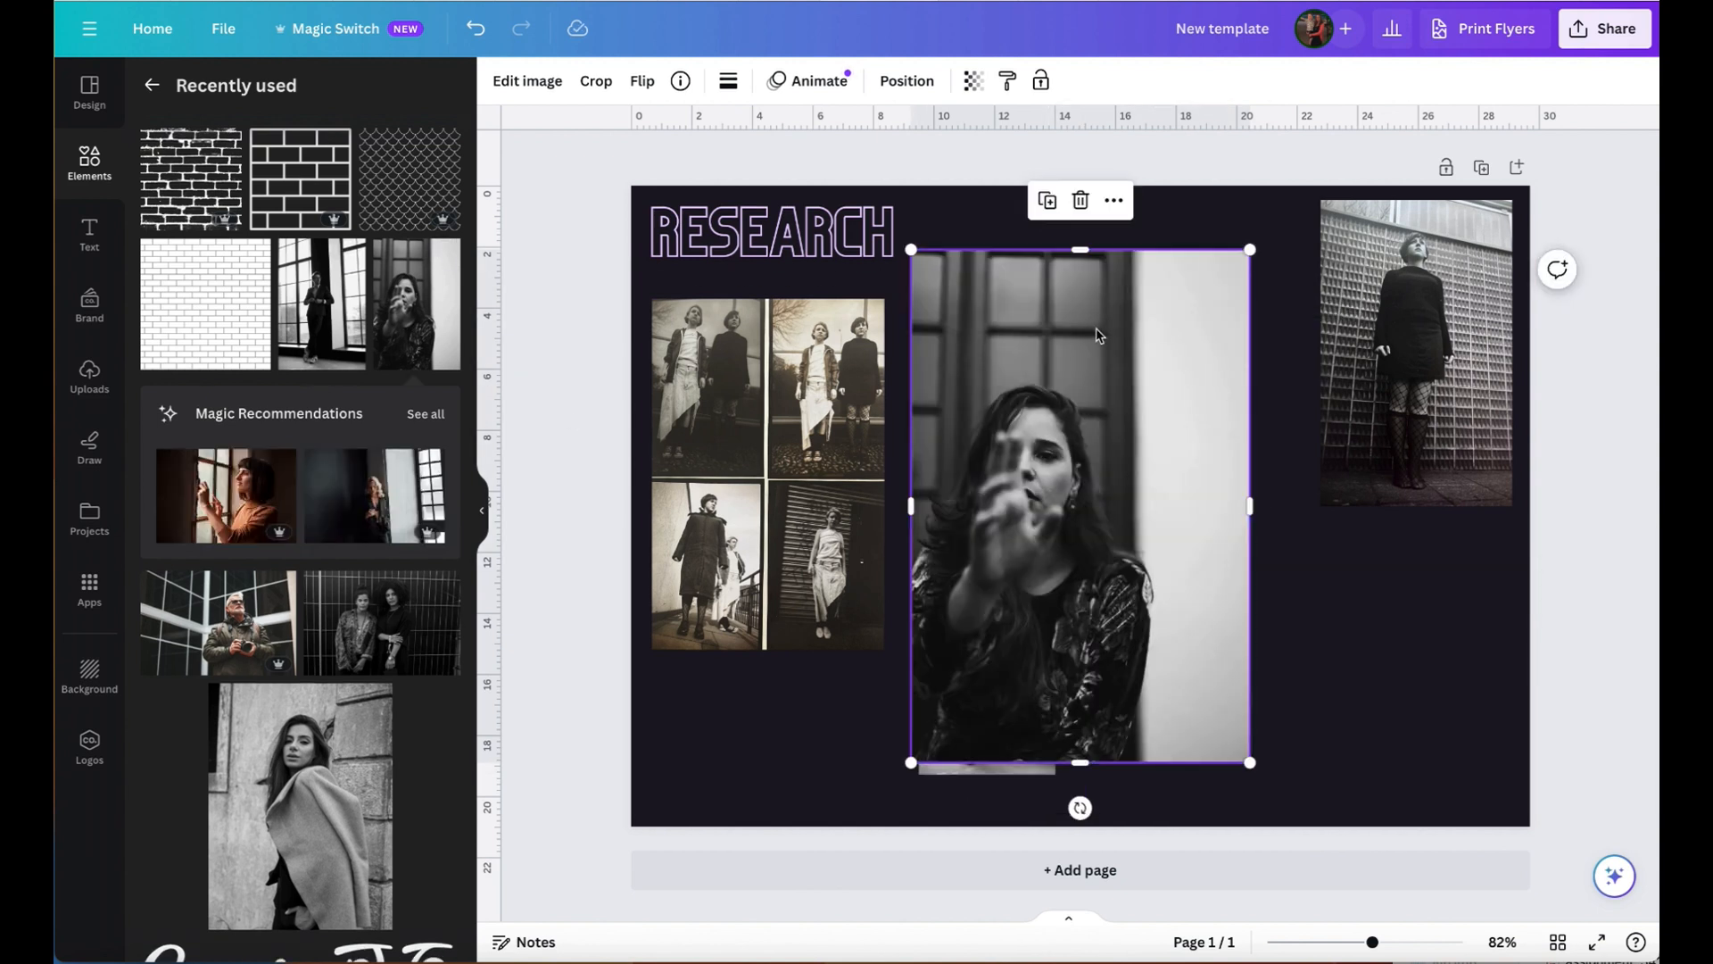
left_click_drag(1251, 250, 1032, 568)
left_click_drag(973, 642, 1171, 663)
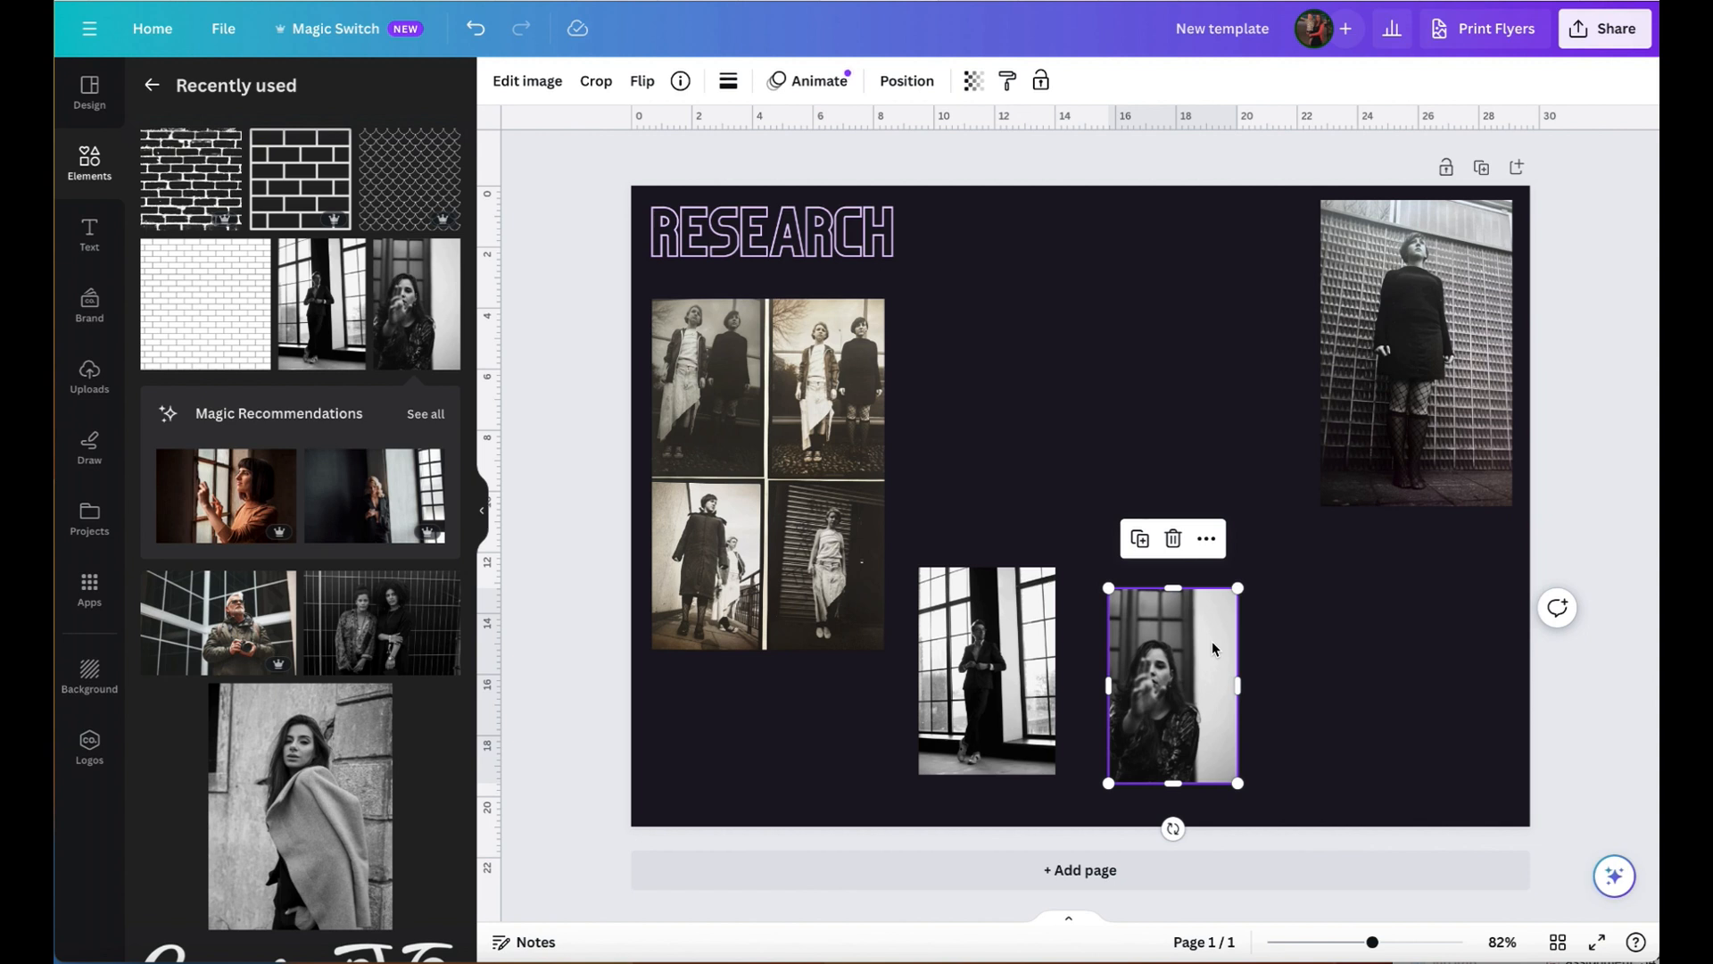
left_click(1363, 664)
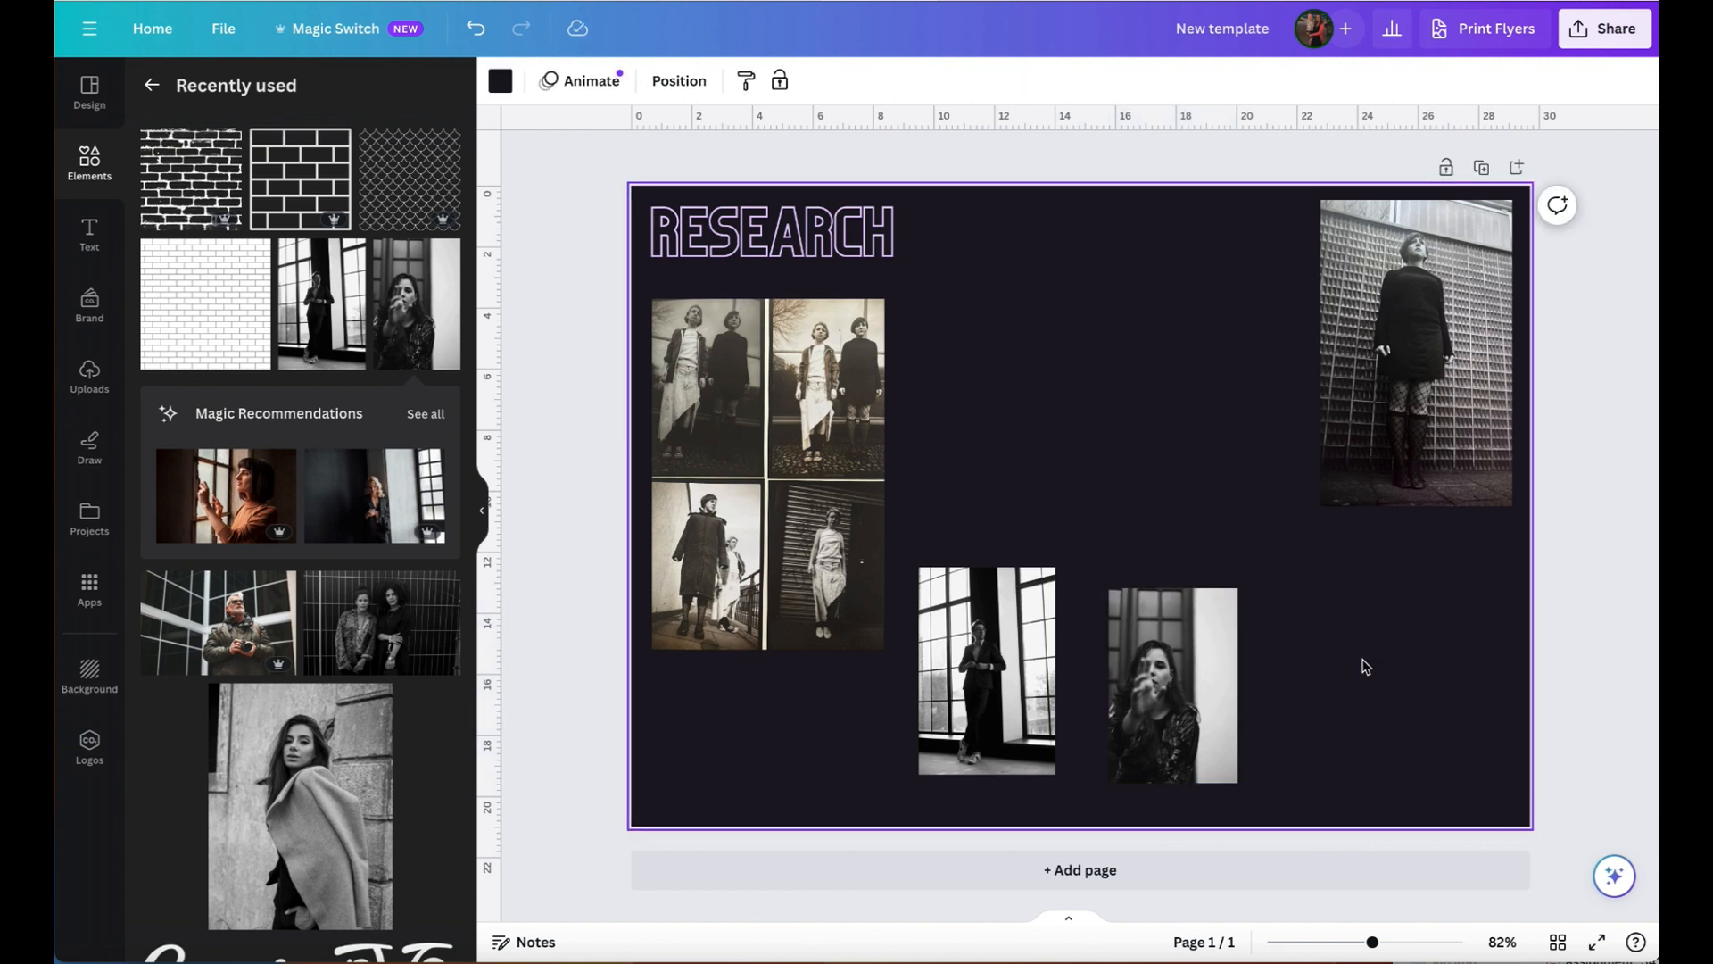
- Align the tops of the two small photos with a narrow gap between them and enlarge the second to the first one's height
left_click_drag(959, 666, 984, 691)
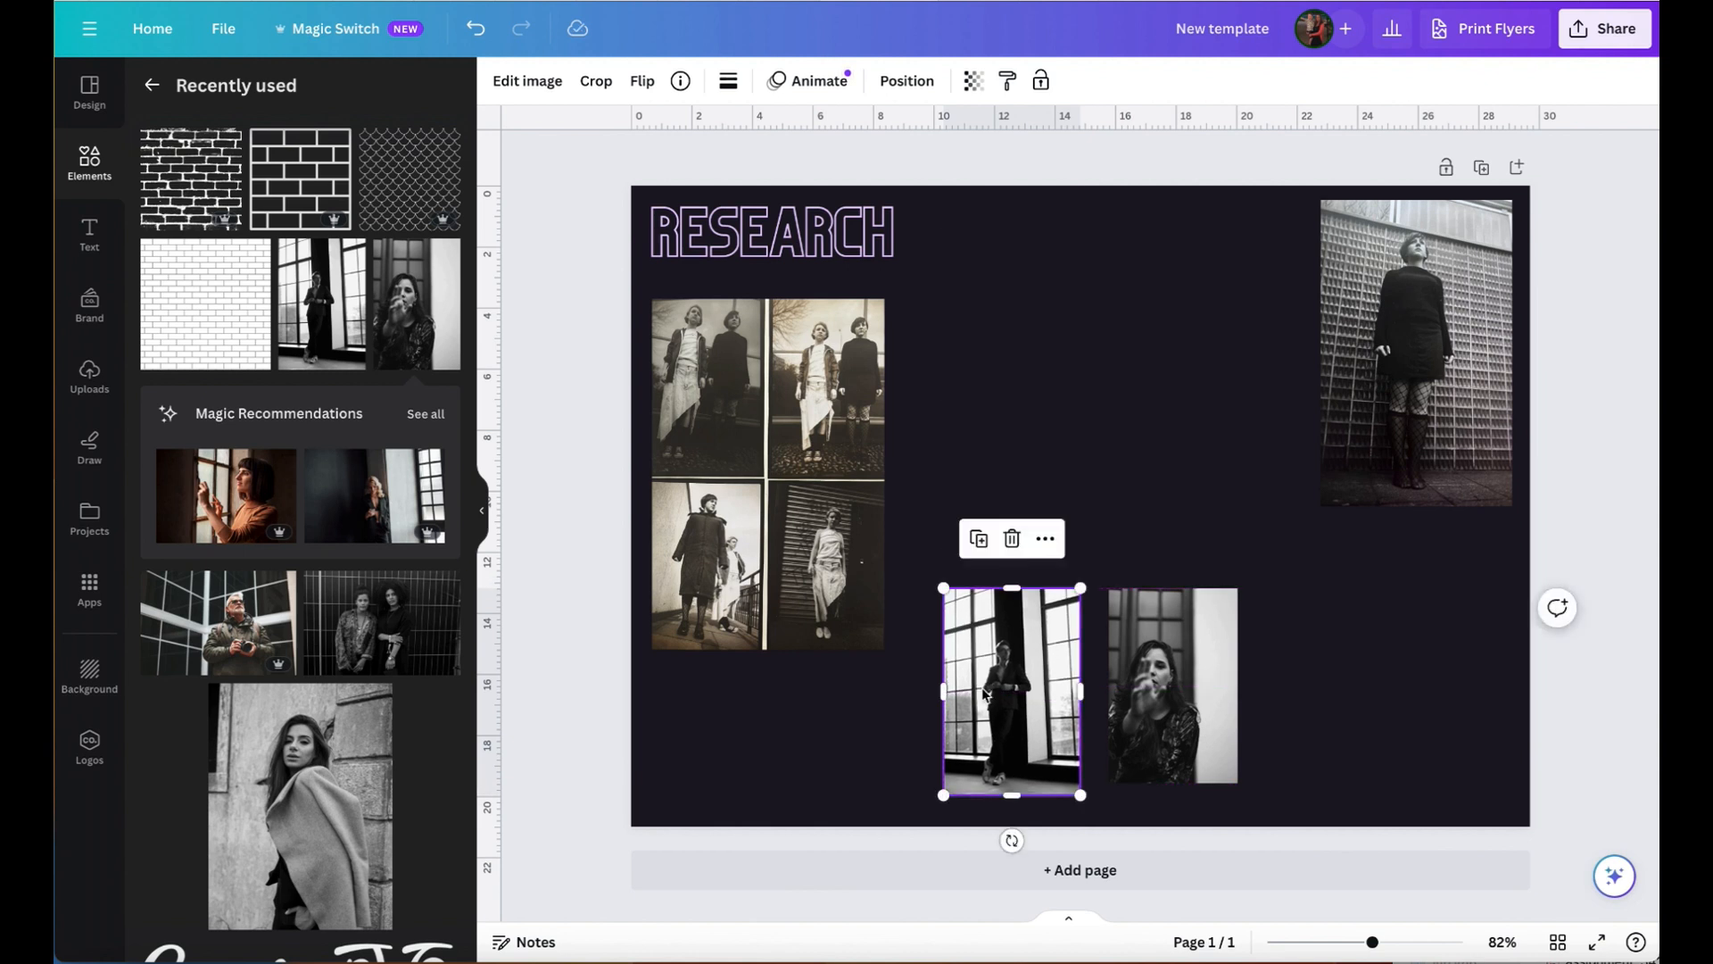
left_click(1403, 699)
left_click_drag(1165, 666, 1149, 671)
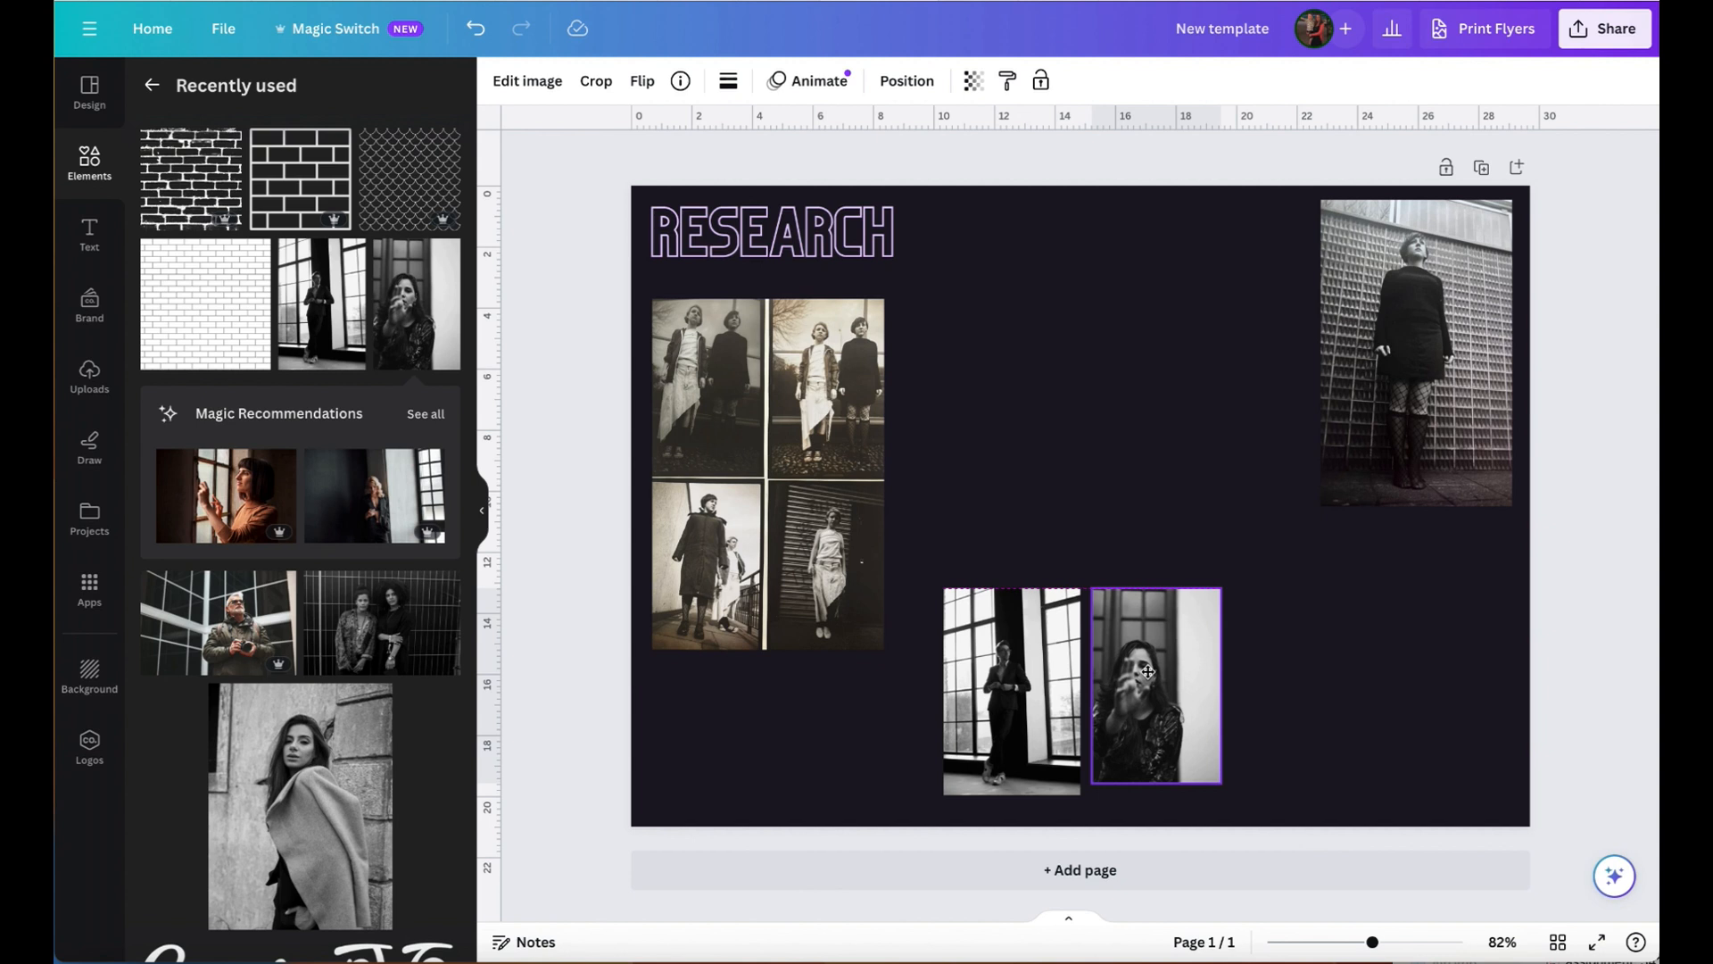
mouse_move(1148, 671)
left_mouse_down()
mouse_move(1192, 700)
mouse_move(1169, 657)
left_mouse_up()
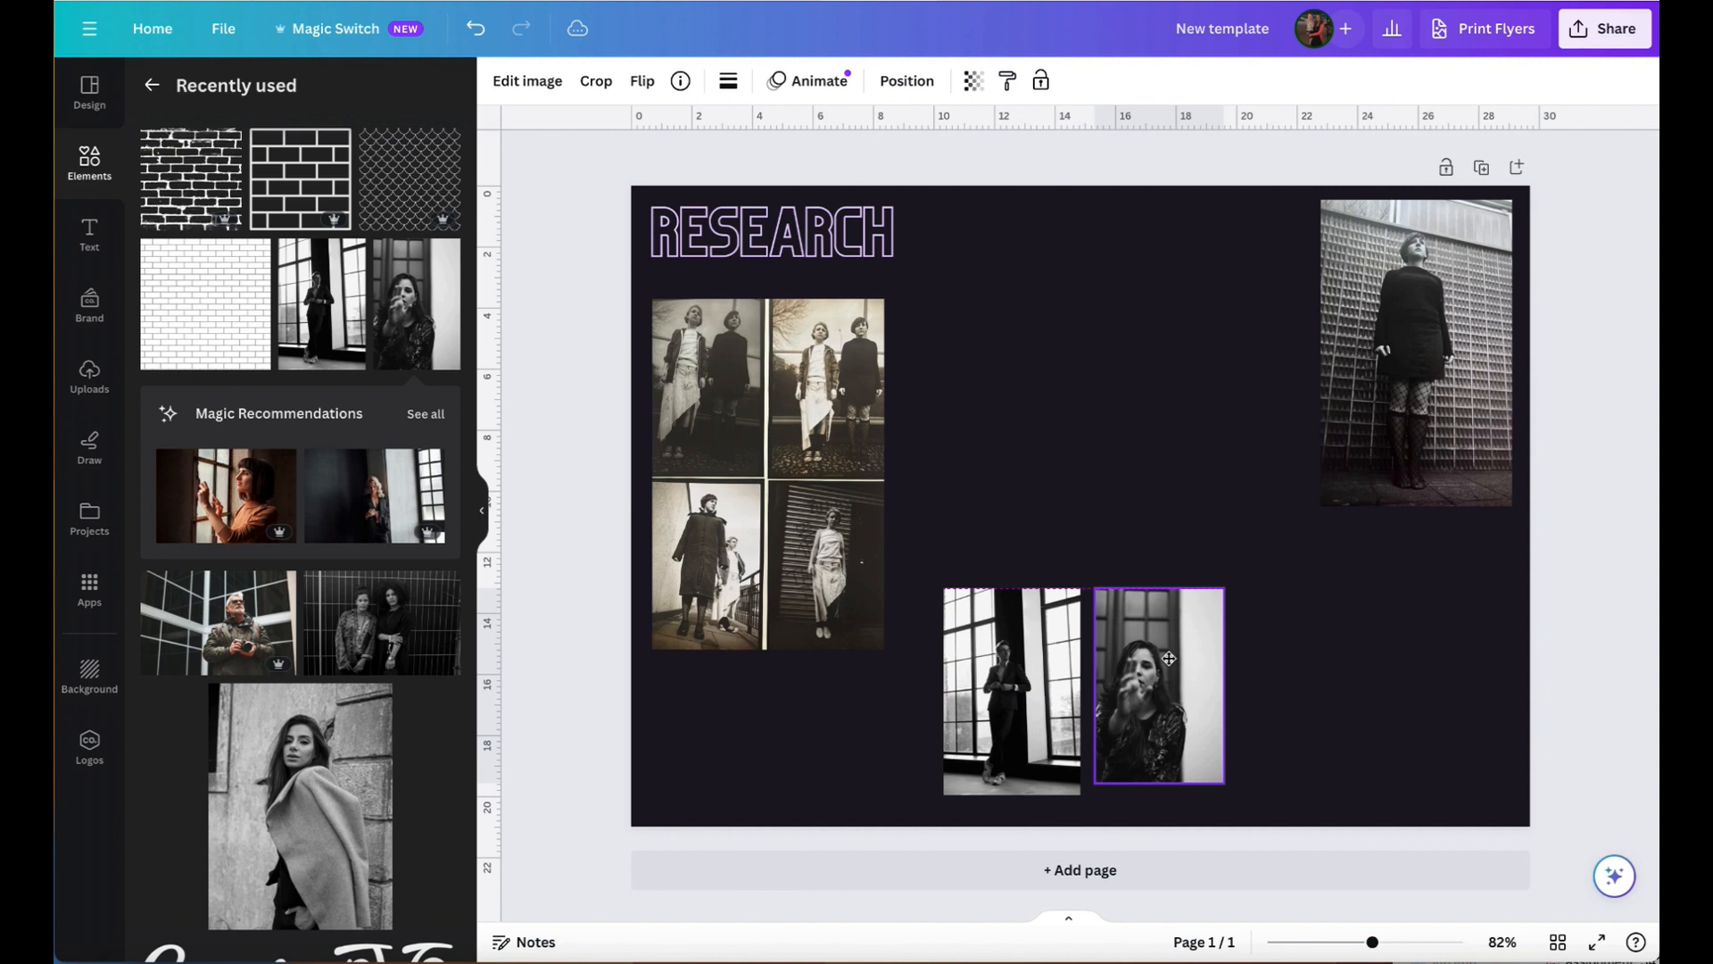
left_click(1169, 659)
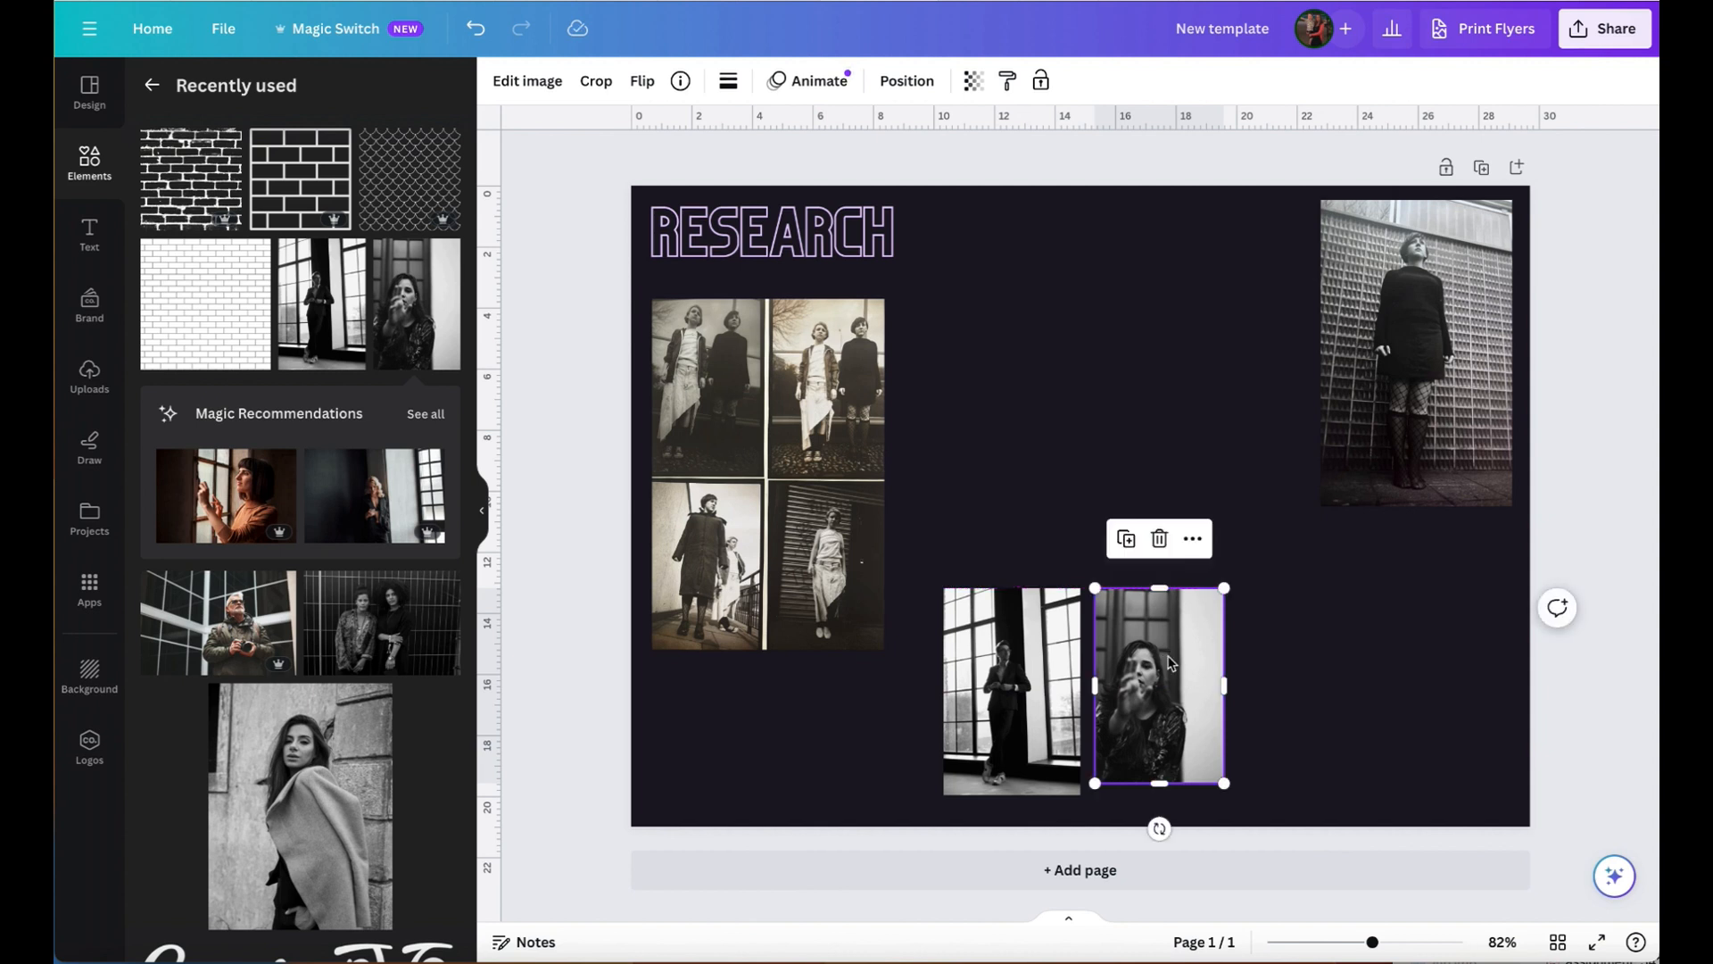
left_click_drag(1224, 784, 1231, 792)
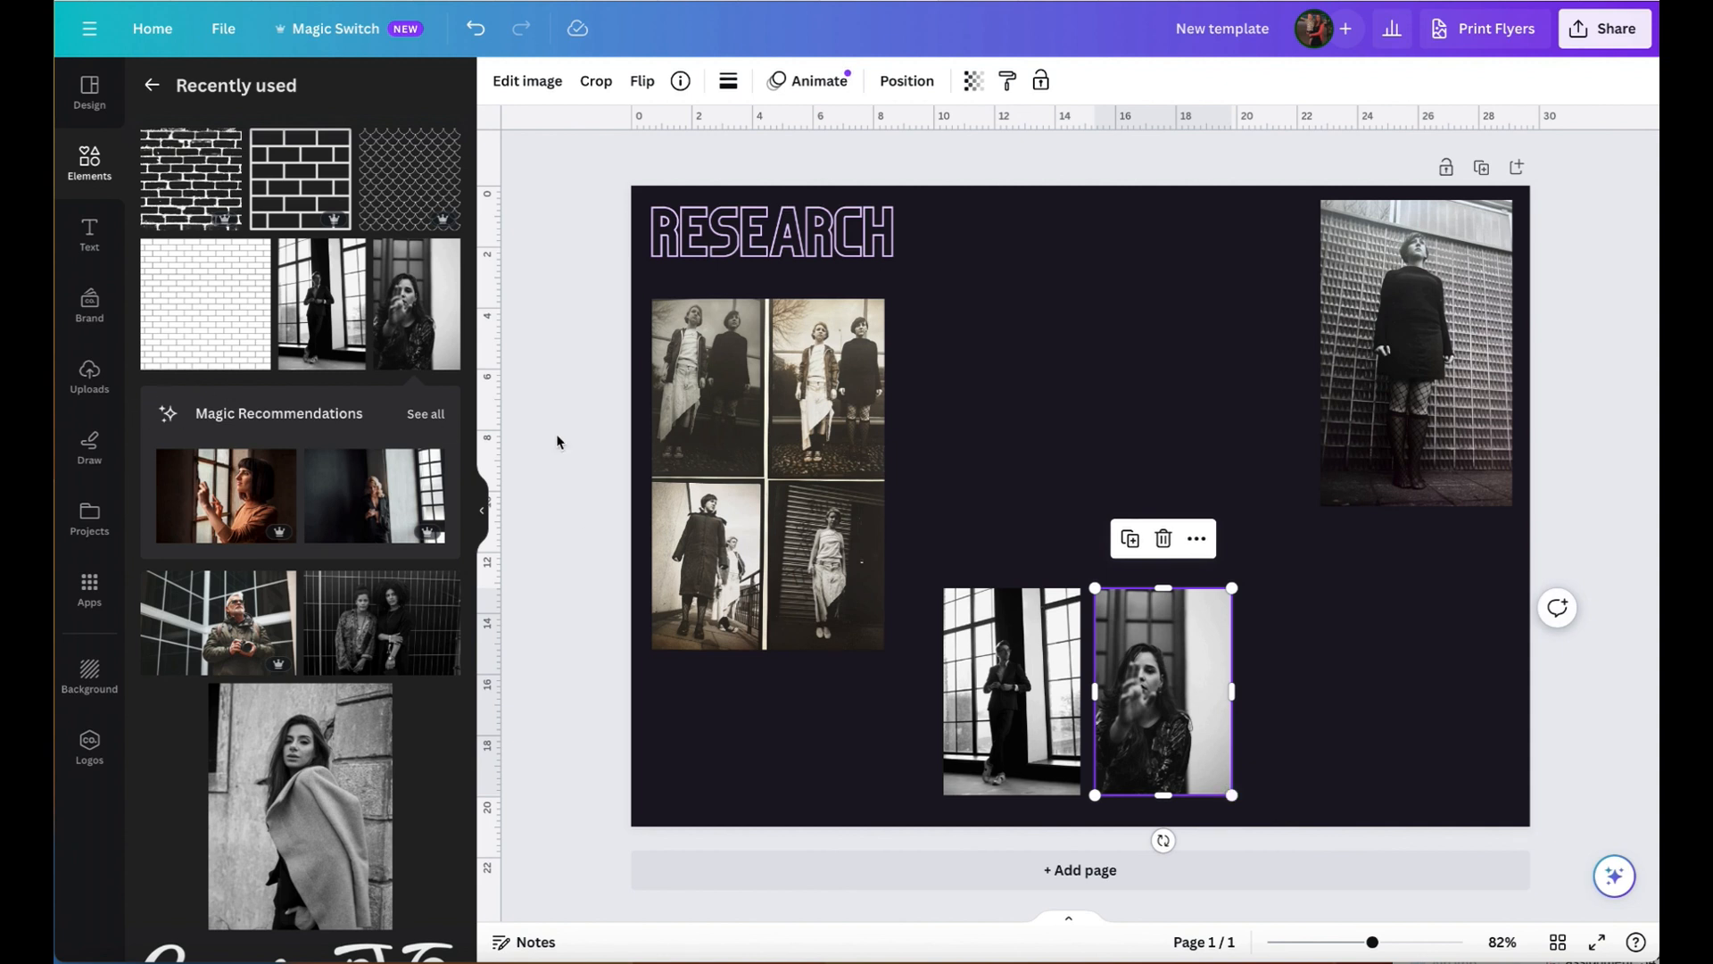
- Add the photo of the woman with the draped coat as third in the row, 0.5 apart and scaled to about 5.1 × 6.8
left_click(277, 793)
left_click_drag(1120, 439, 1470, 470)
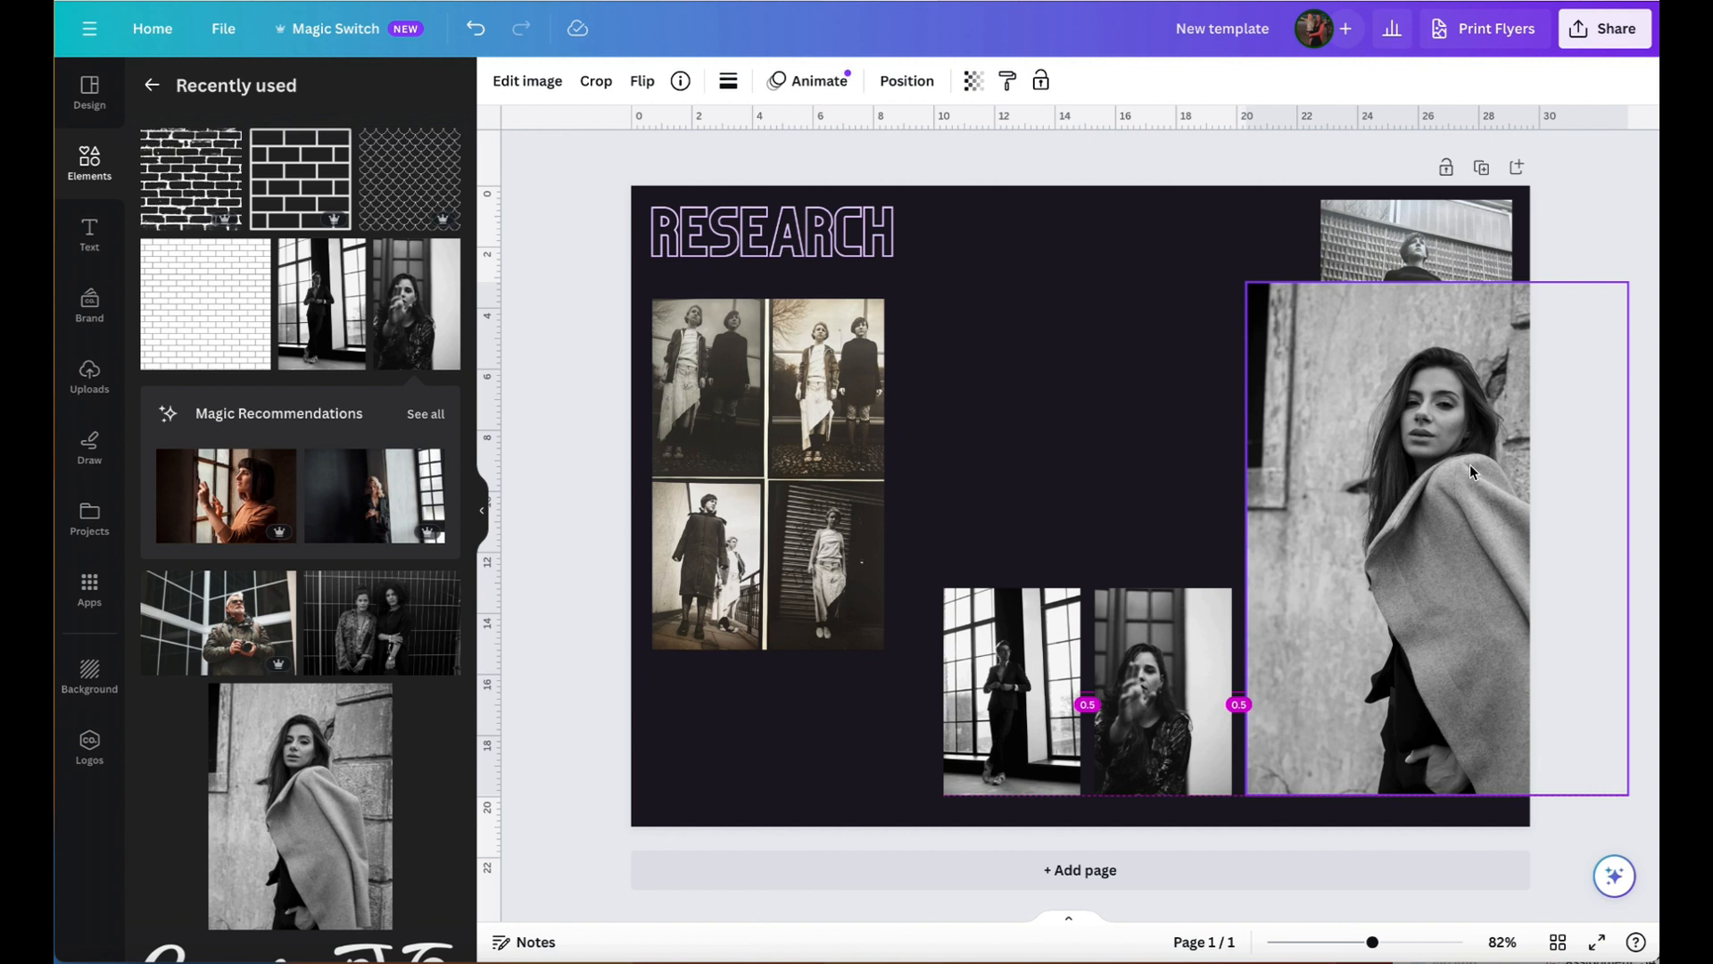
left_click_drag(1471, 466, 1471, 466)
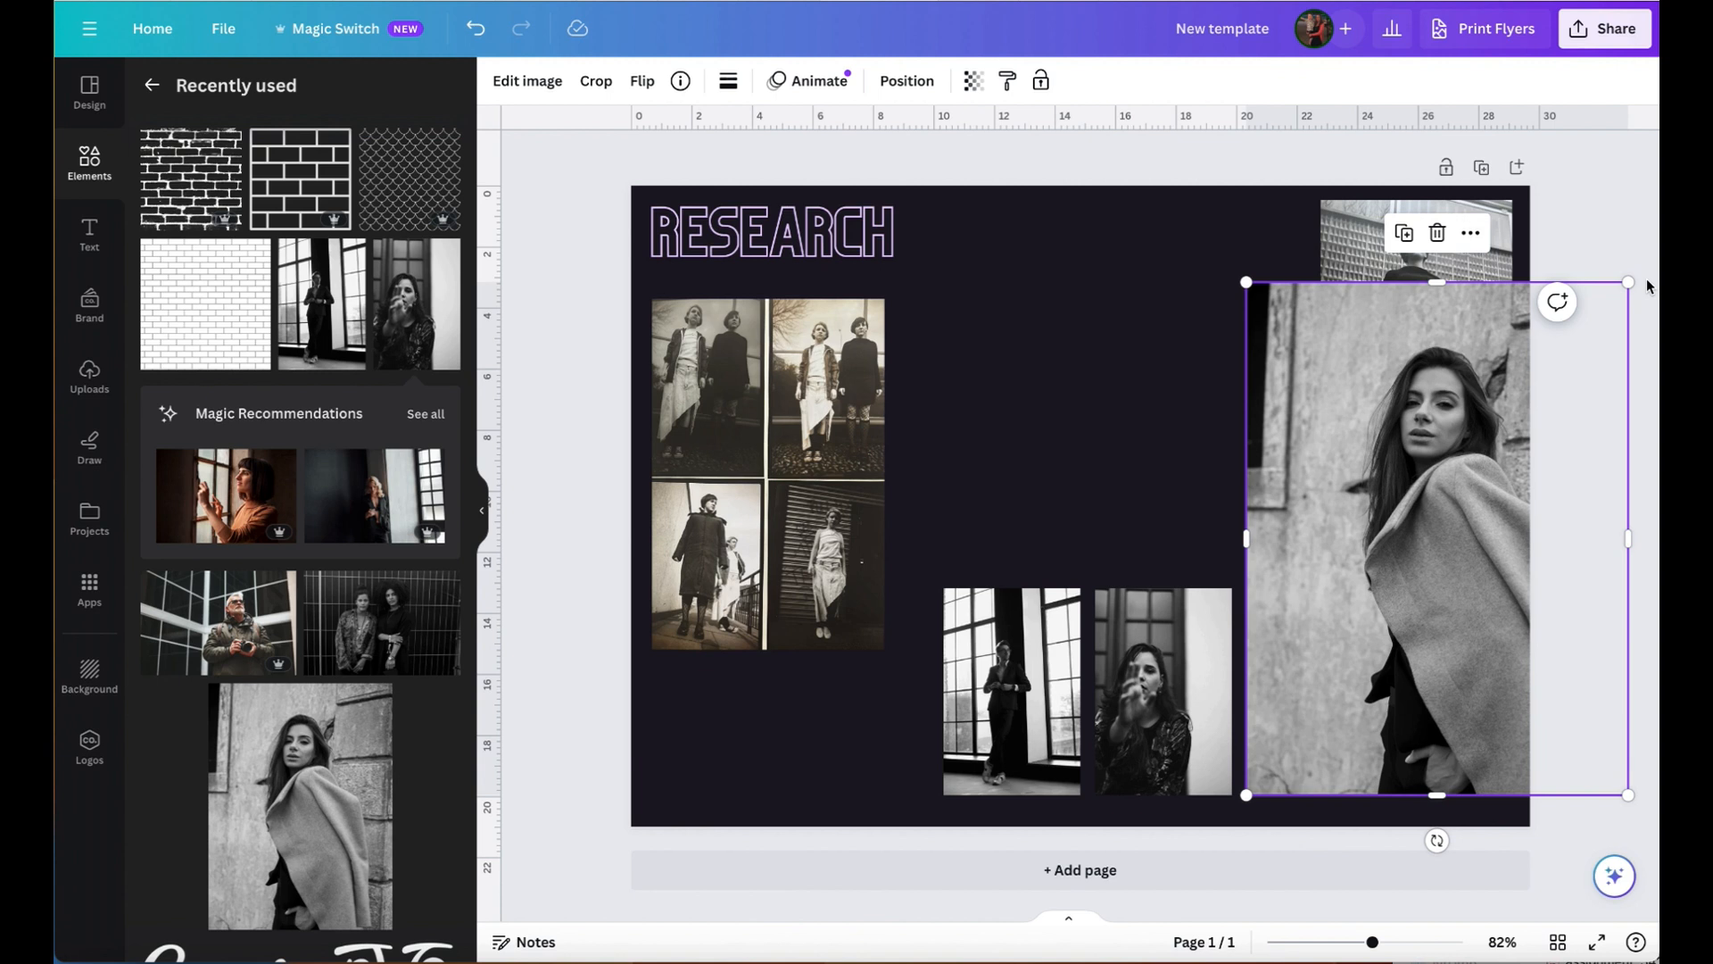
left_click_drag(1629, 282, 1456, 631)
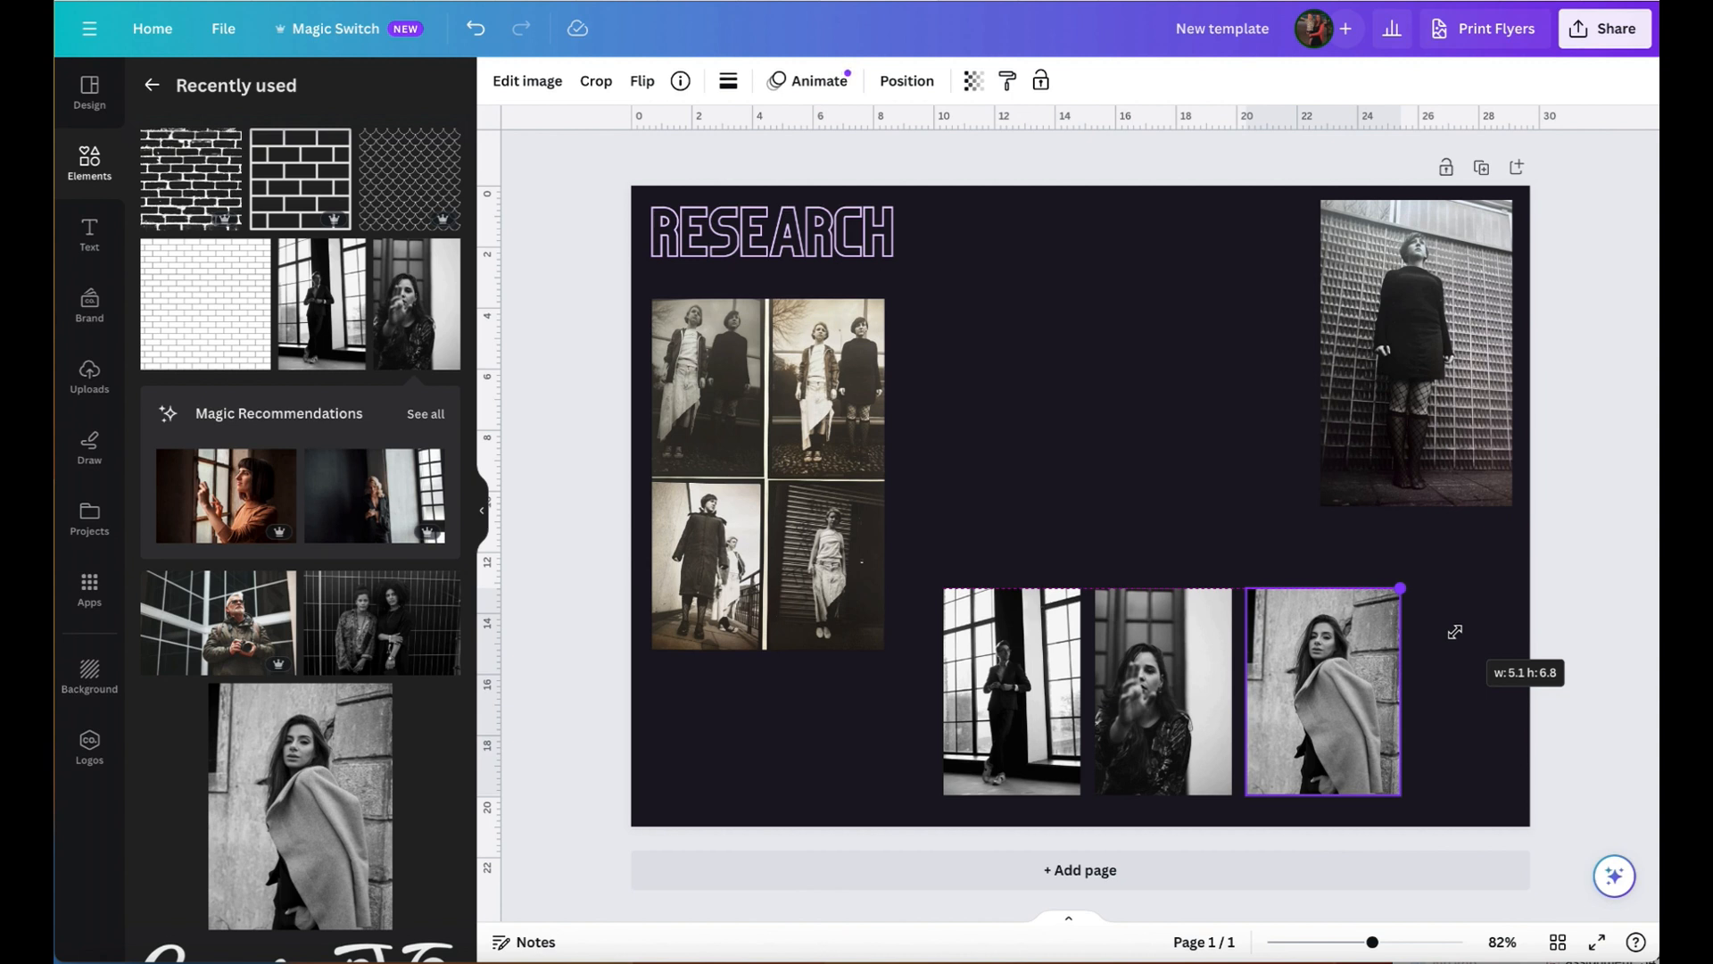
left_click_drag(1456, 632, 1456, 629)
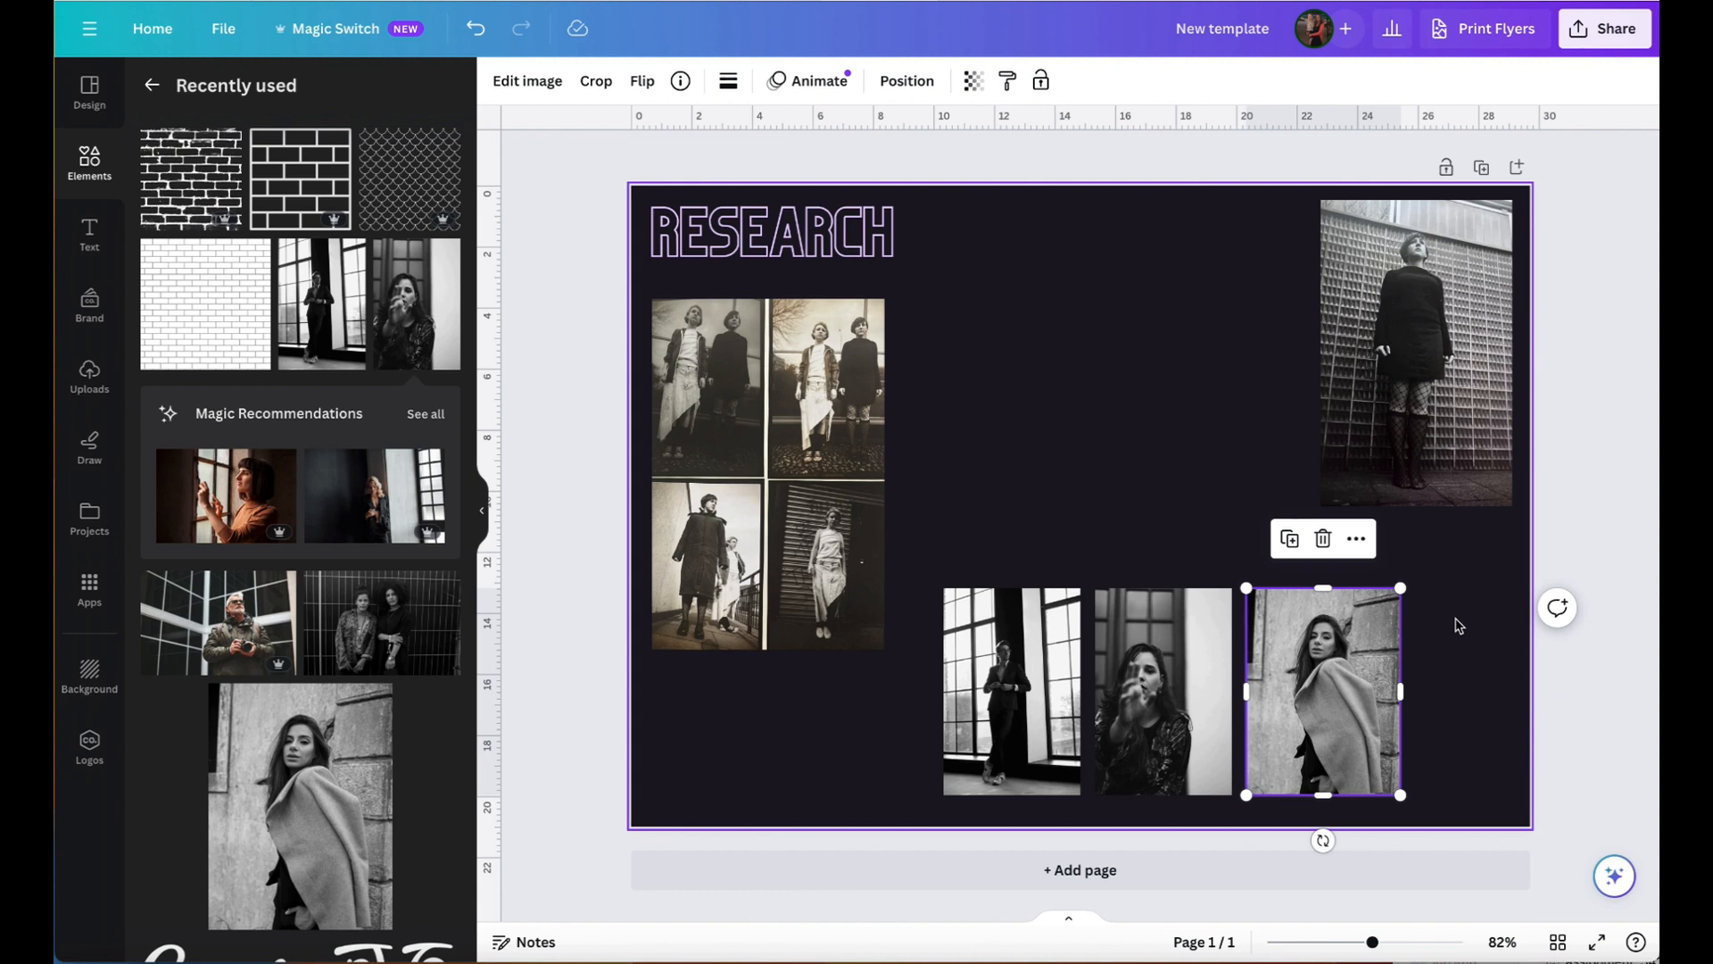
left_click(1518, 780)
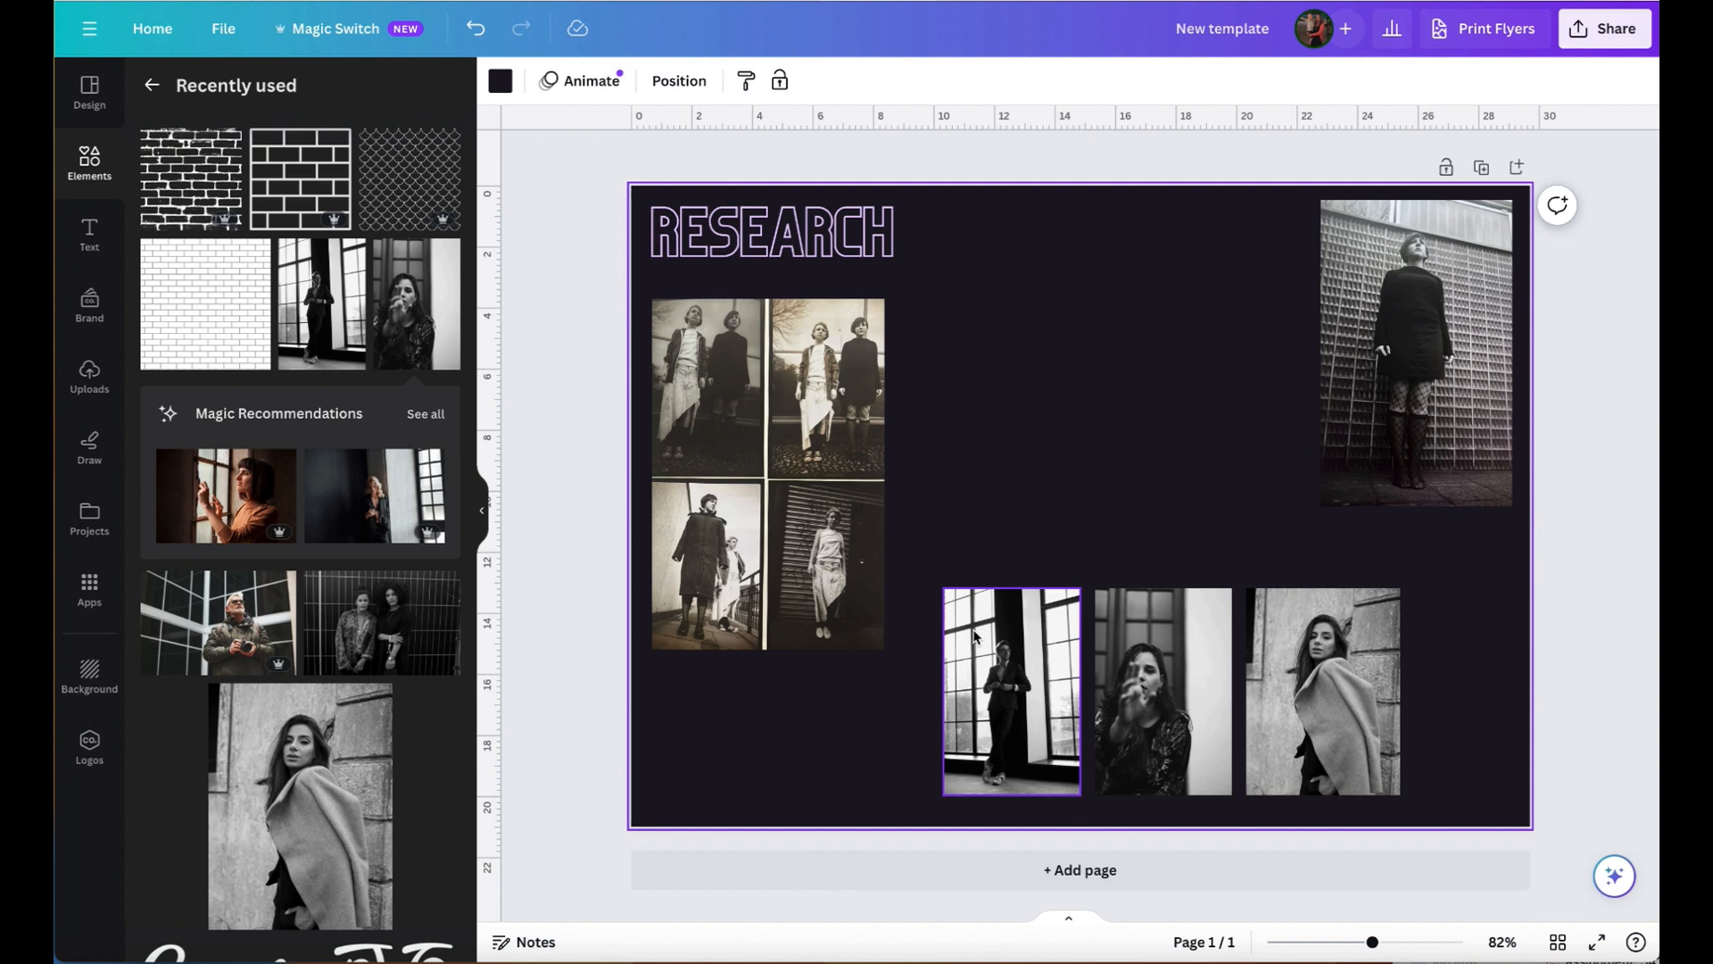
- Group the three photos in the lower row, scale the group down slightly and position it near the page's bottom edge
left_click_drag(926, 559, 1375, 778)
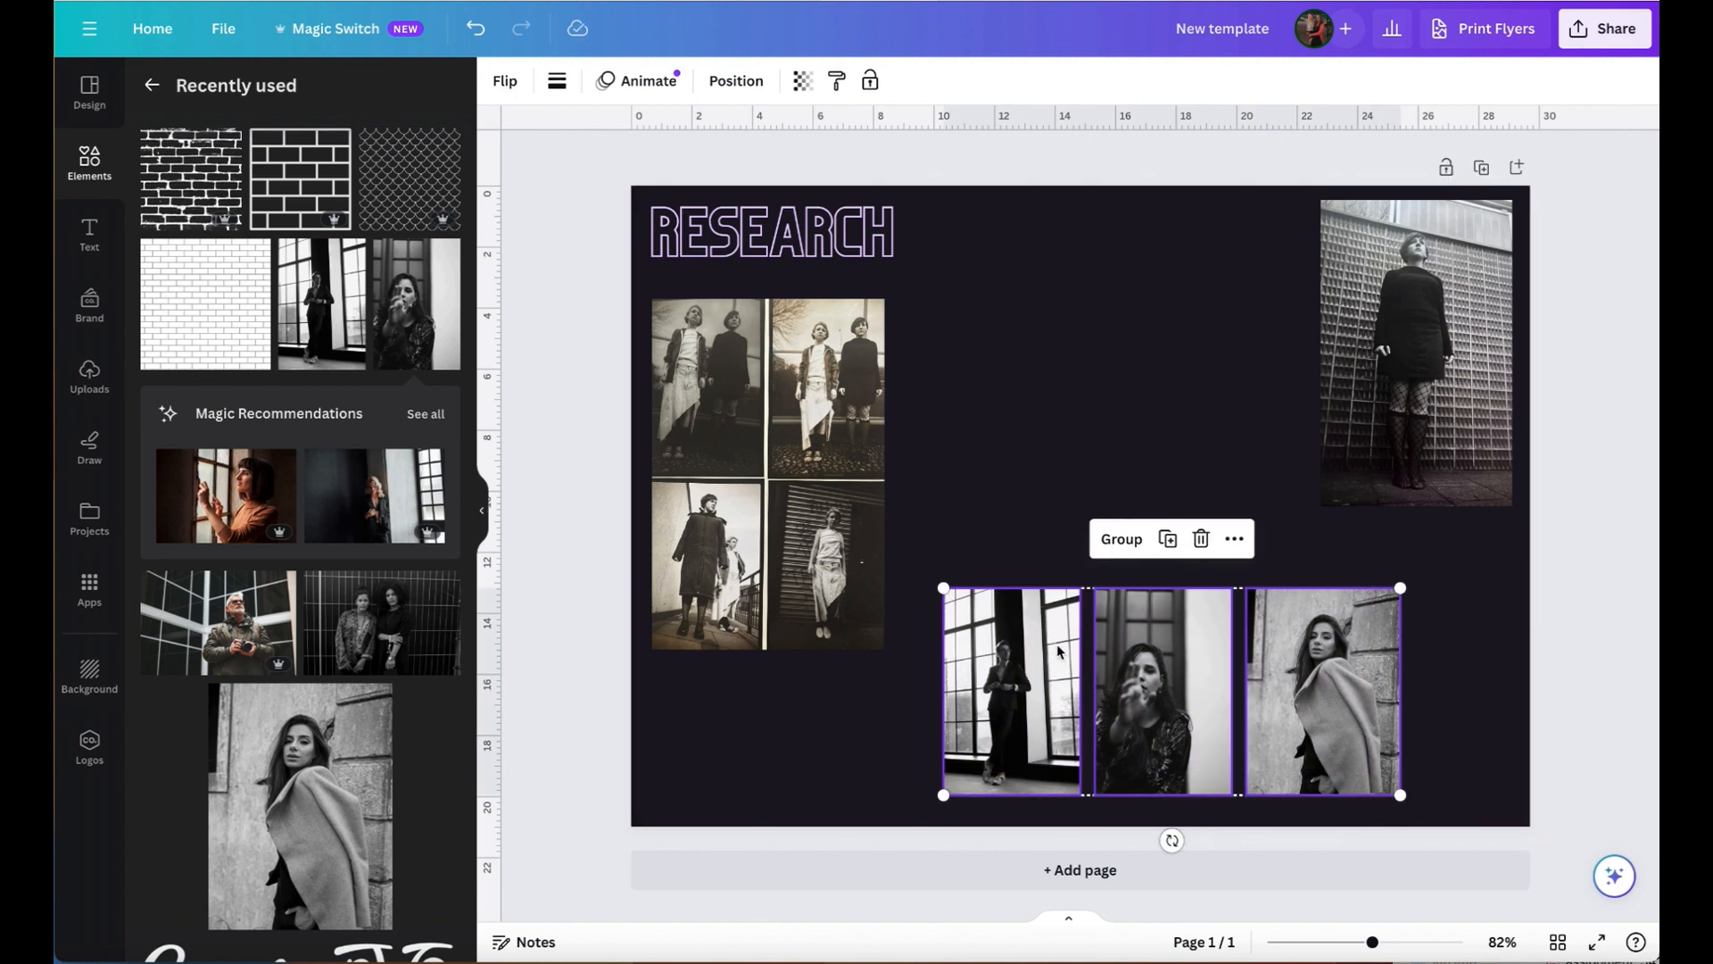
left_click(1130, 541)
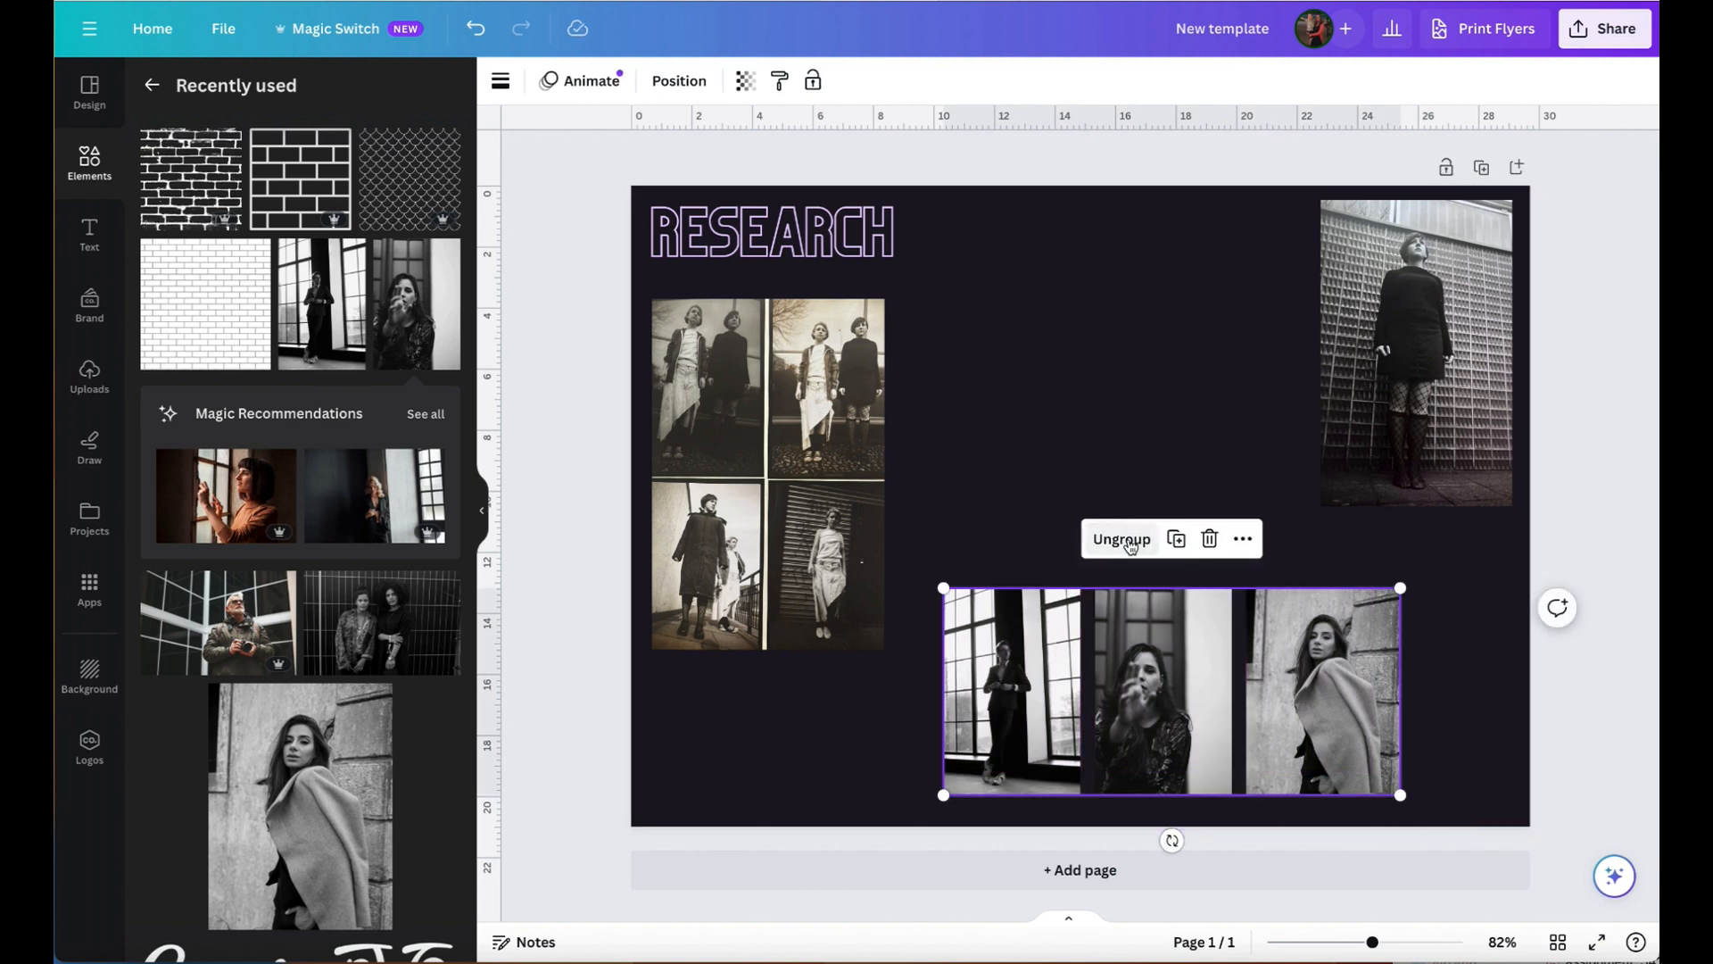
mouse_move(1158, 686)
left_mouse_down()
mouse_move(1137, 417)
mouse_move(922, 690)
mouse_move(1029, 629)
mouse_move(1155, 701)
mouse_move(1131, 692)
left_mouse_up()
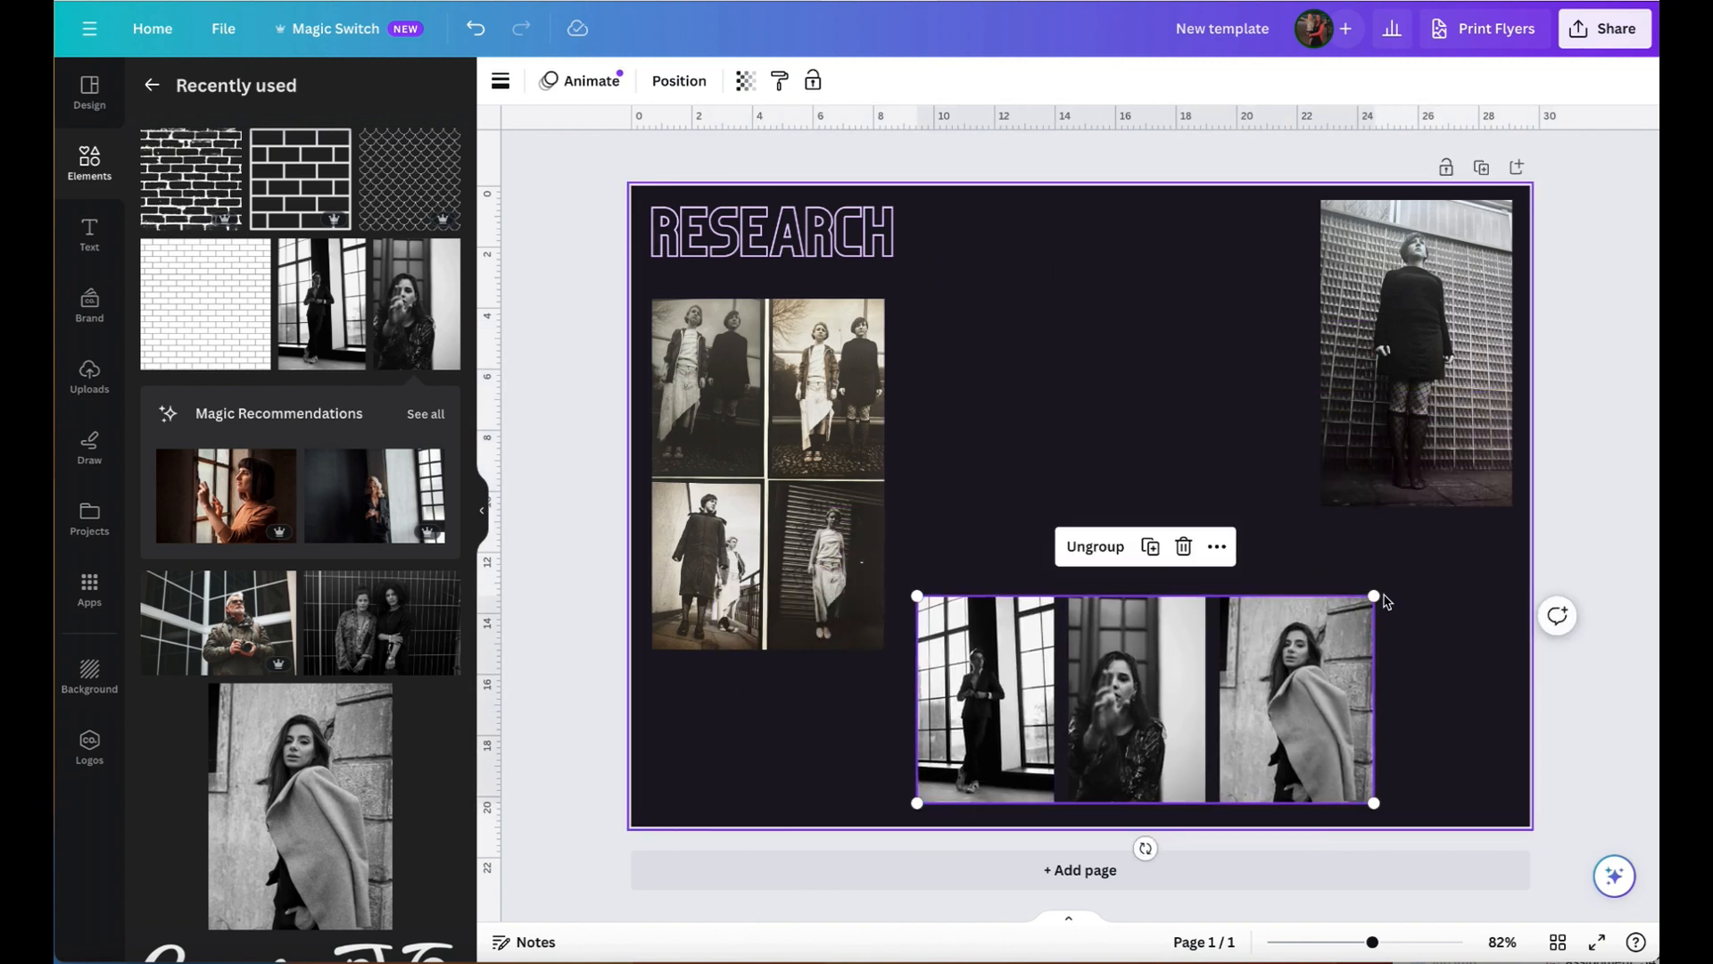
left_click_drag(1375, 596, 1532, 525)
left_click_drag(1419, 620, 1312, 617)
left_click_drag(1425, 527, 1200, 694)
left_click_drag(1037, 737, 1149, 722)
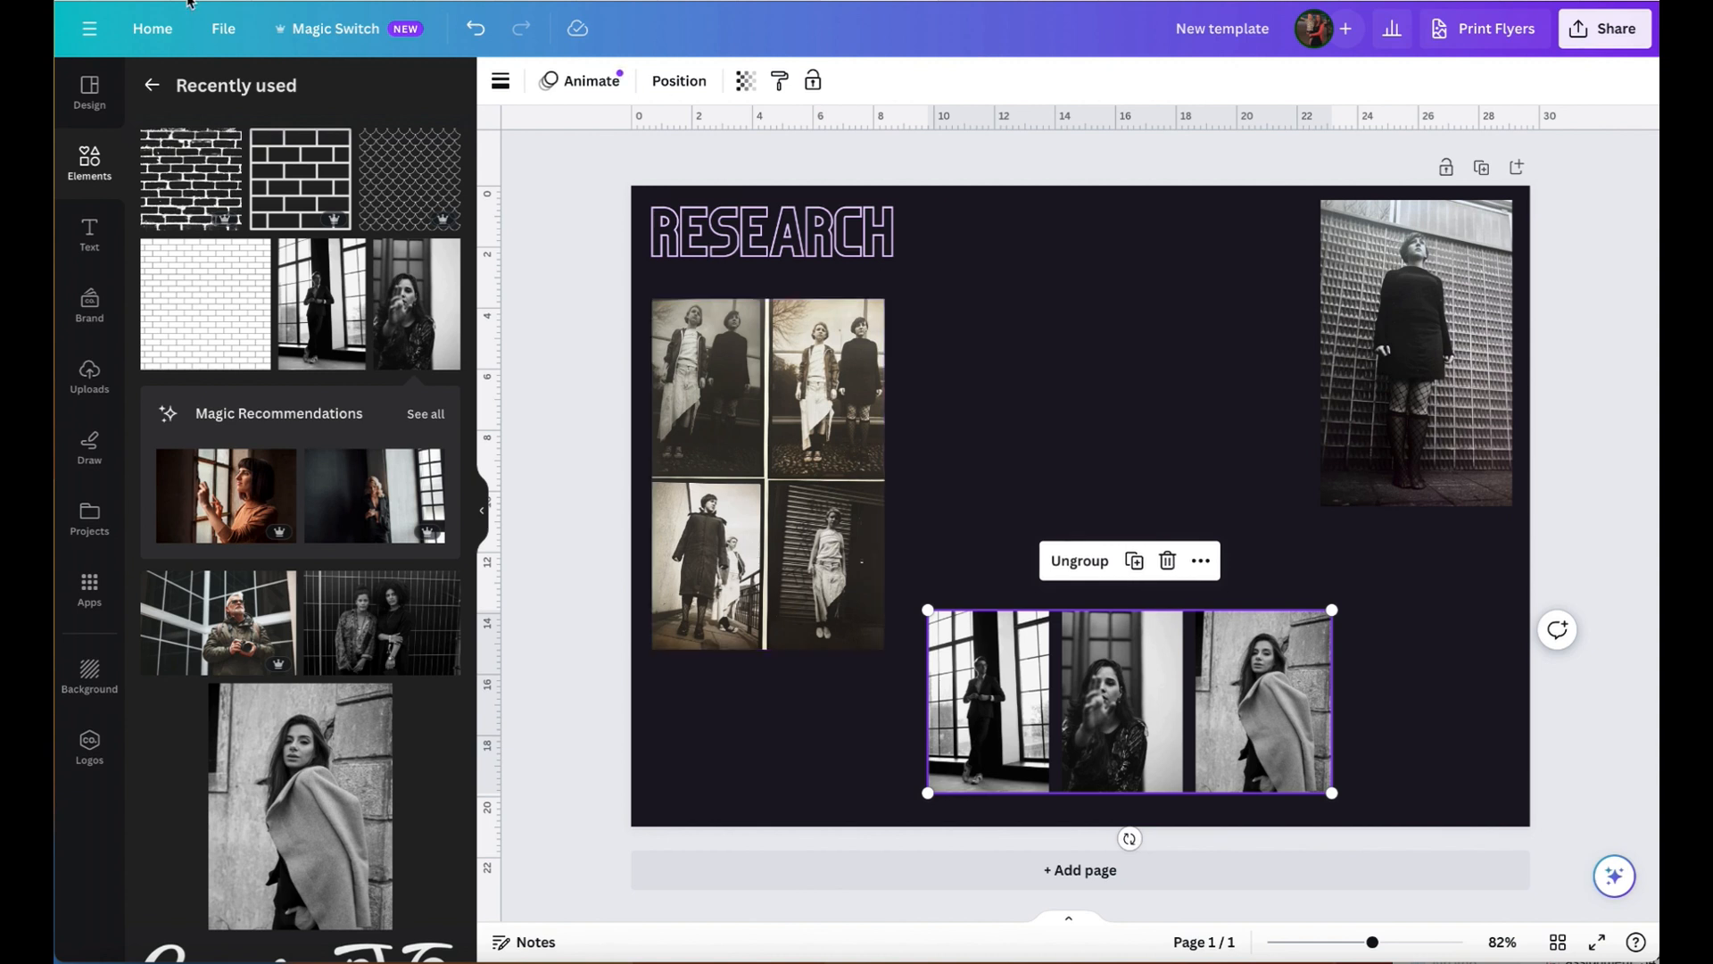
- Add a text box beside the photo grid and paste in the "Initial ideas" paragraph about the first lot of images, completing its heading's first letter
left_click(83, 248)
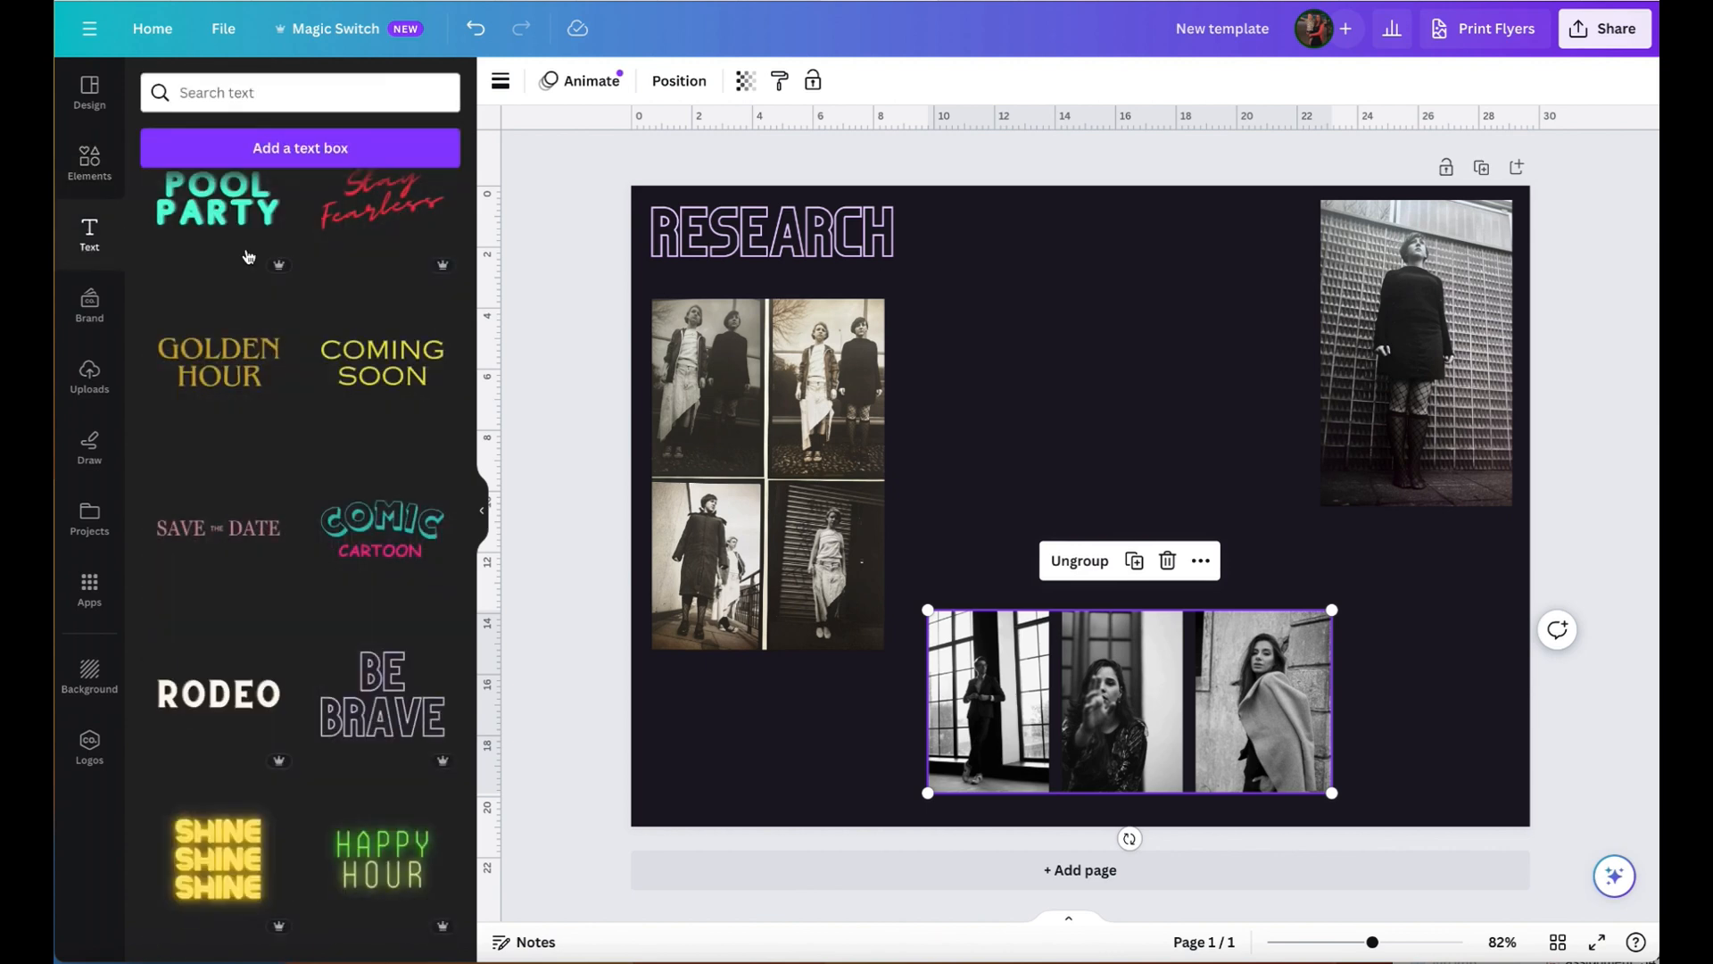
left_click(343, 156)
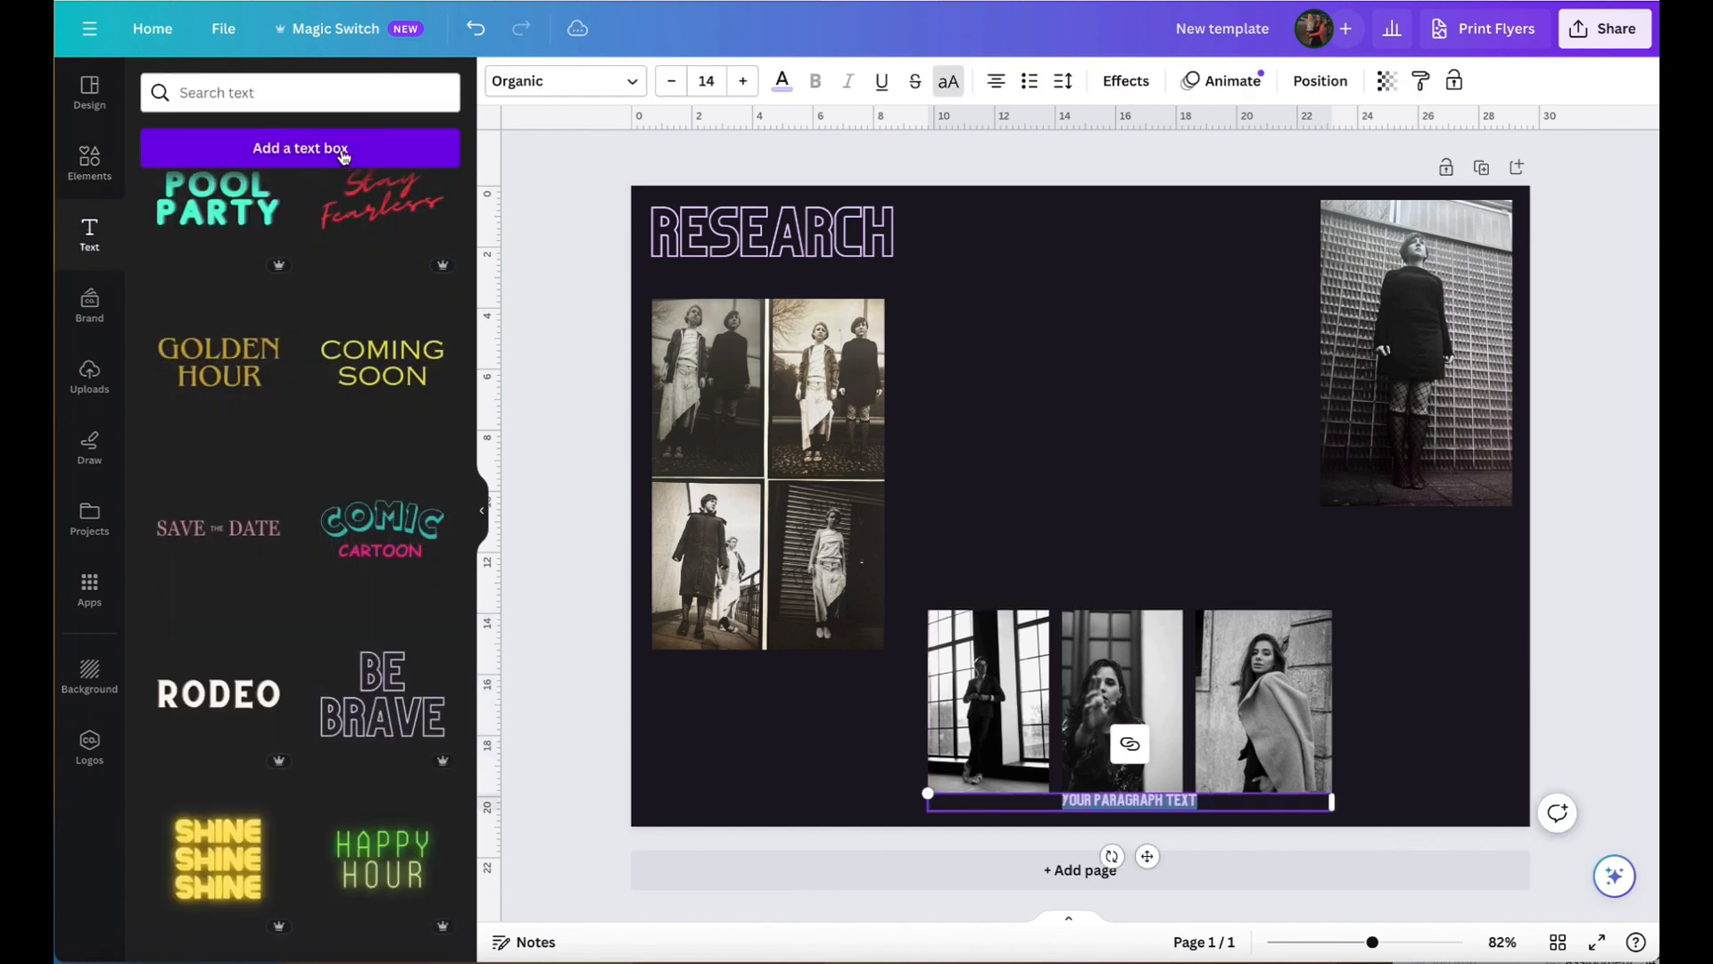
left_click_drag(1163, 811, 1106, 343)
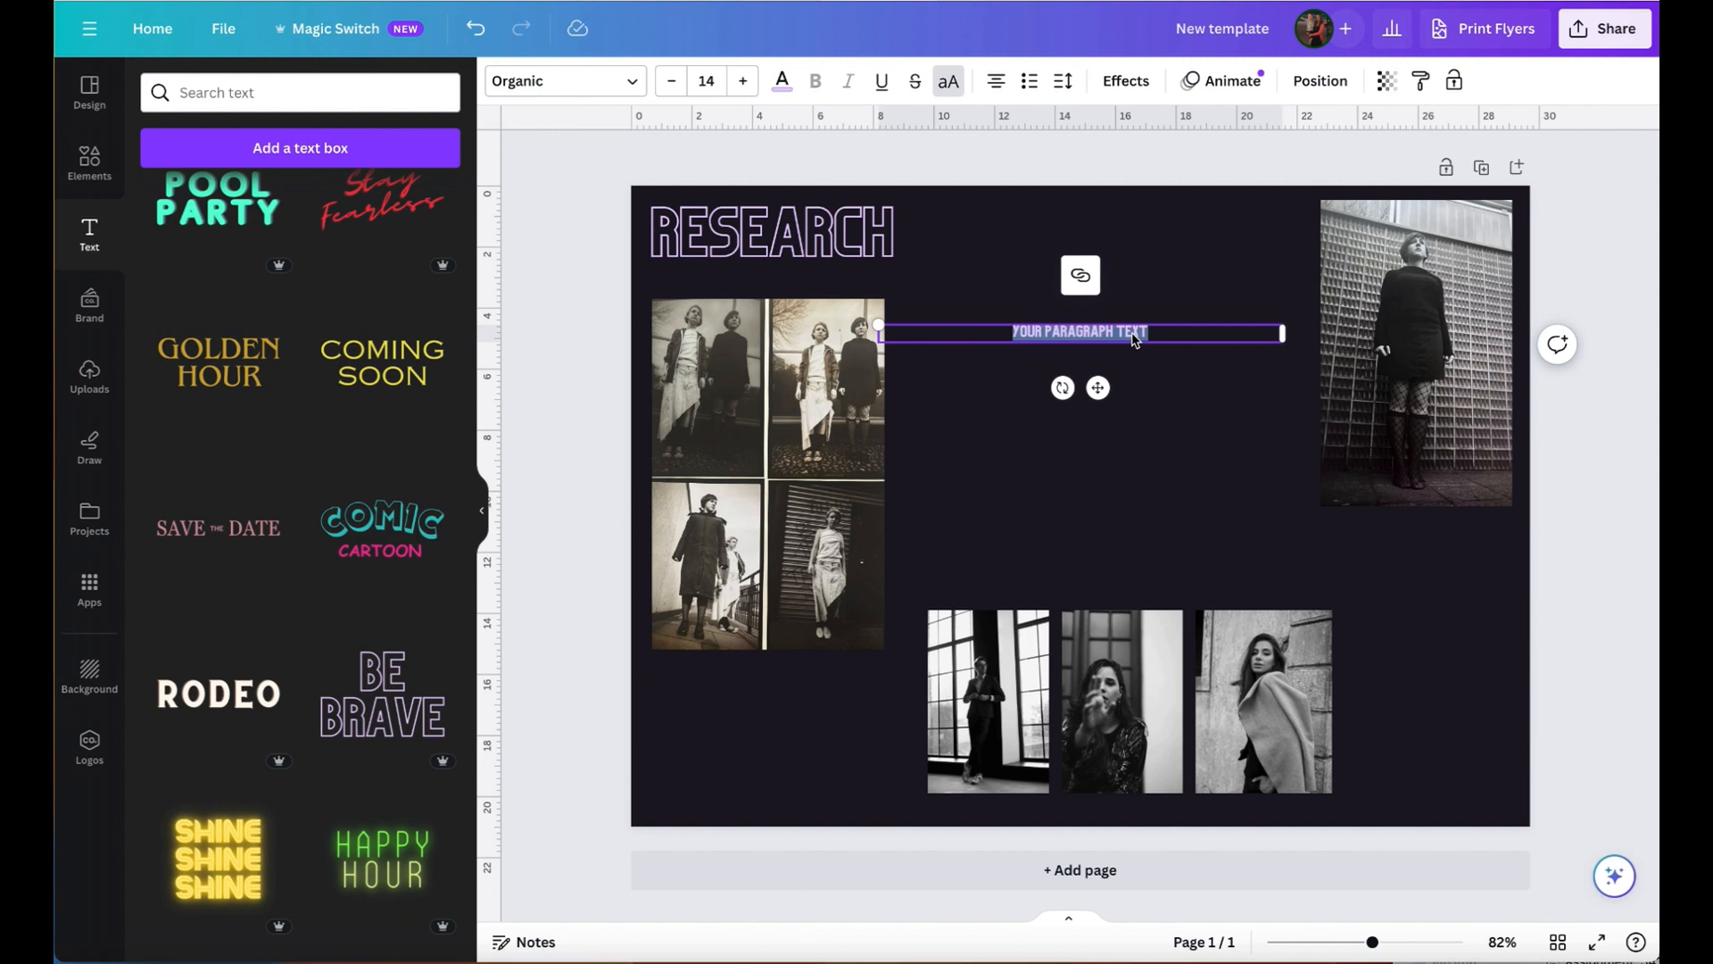
type("NITIAL IDEAS THESE IS THE FIRST LOT OF IMAGES I HAVE TAKEN. I WAS INSPIRED BY THE RESEARCH BELOW AND WANTED TO CREATE A STREET OR URBAN STYLE, FOCUSING ON HEAVILY TEXTURED BACKGROUNDS")
left_click_drag(1132, 334, 1037, 332)
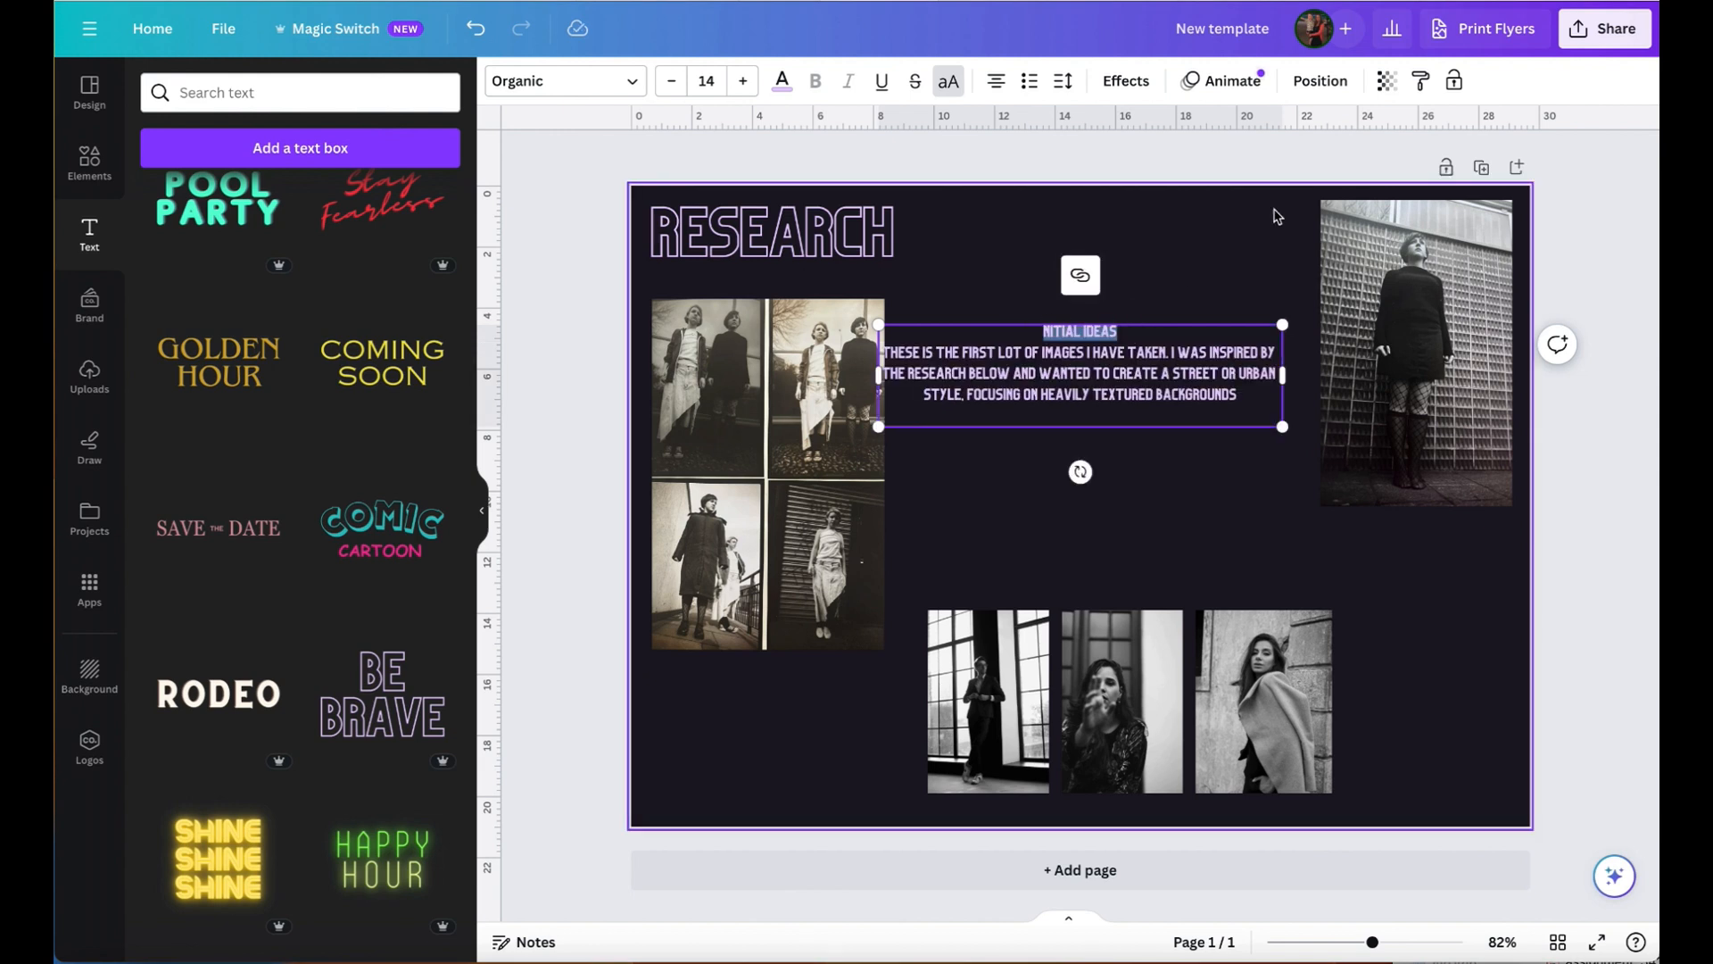
left_click(1058, 335)
type("I")
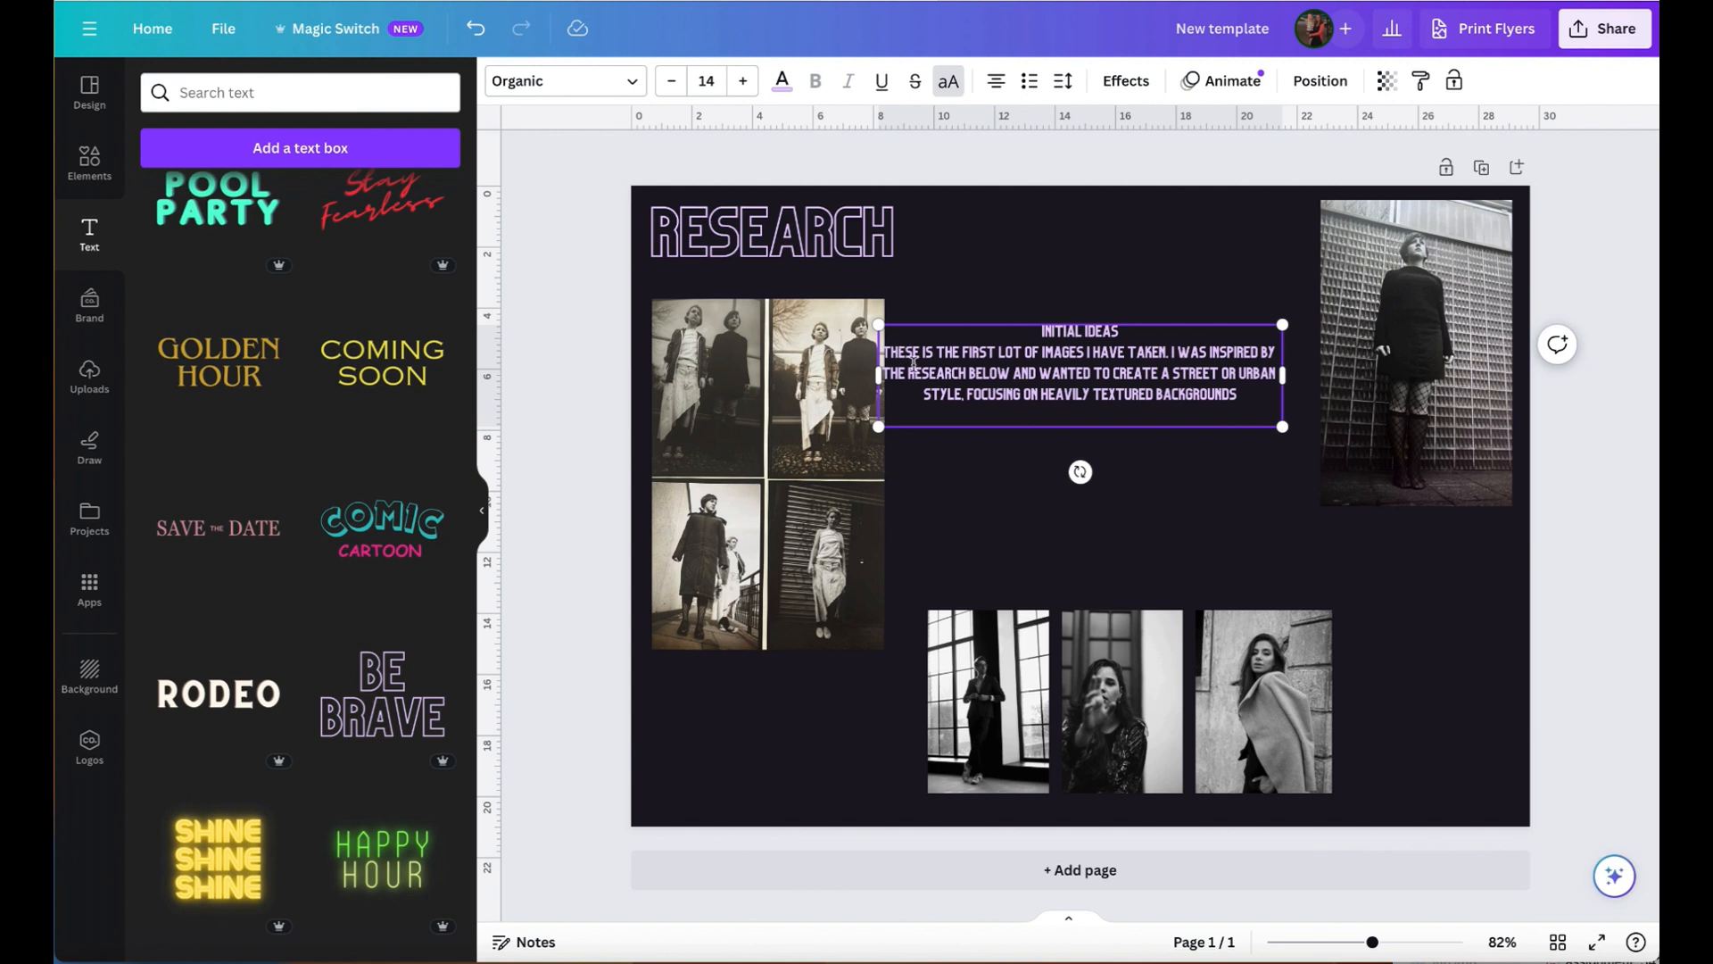
- Reduce the "Initial ideas" text to font size 12 and place the text cursor at the end of the paragraph
left_click_drag(1238, 395, 896, 342)
left_click(673, 81)
left_click(674, 81)
left_click(1283, 439)
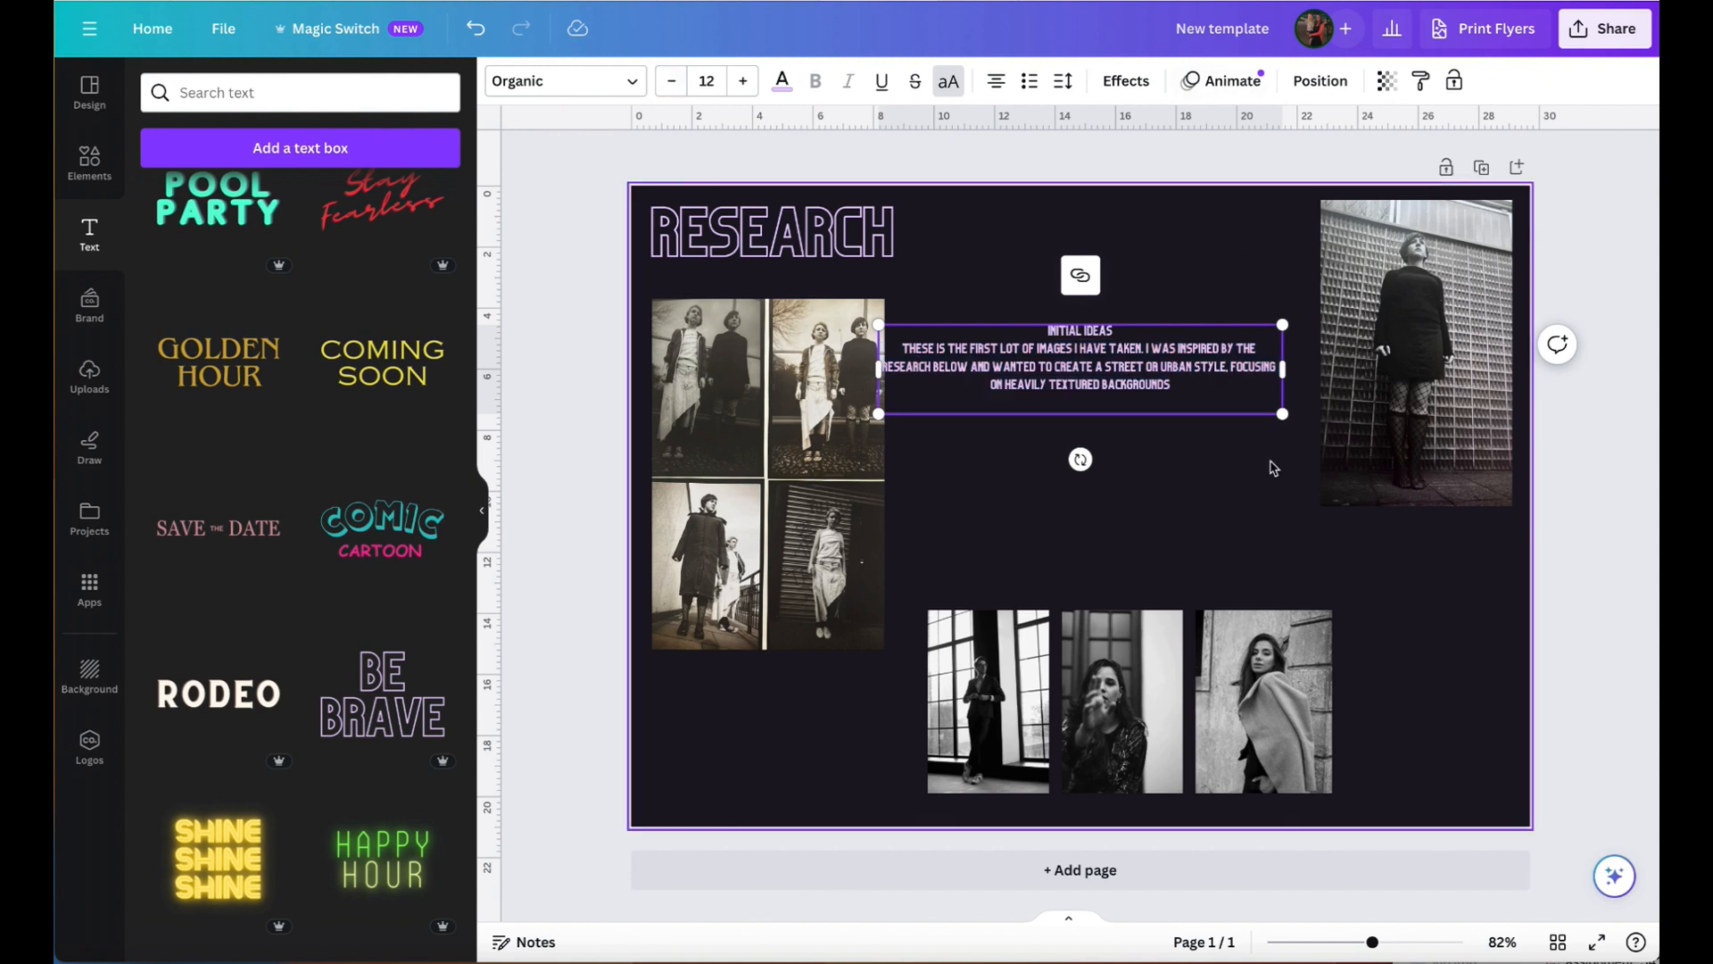
left_click(1219, 395)
left_click(1193, 390)
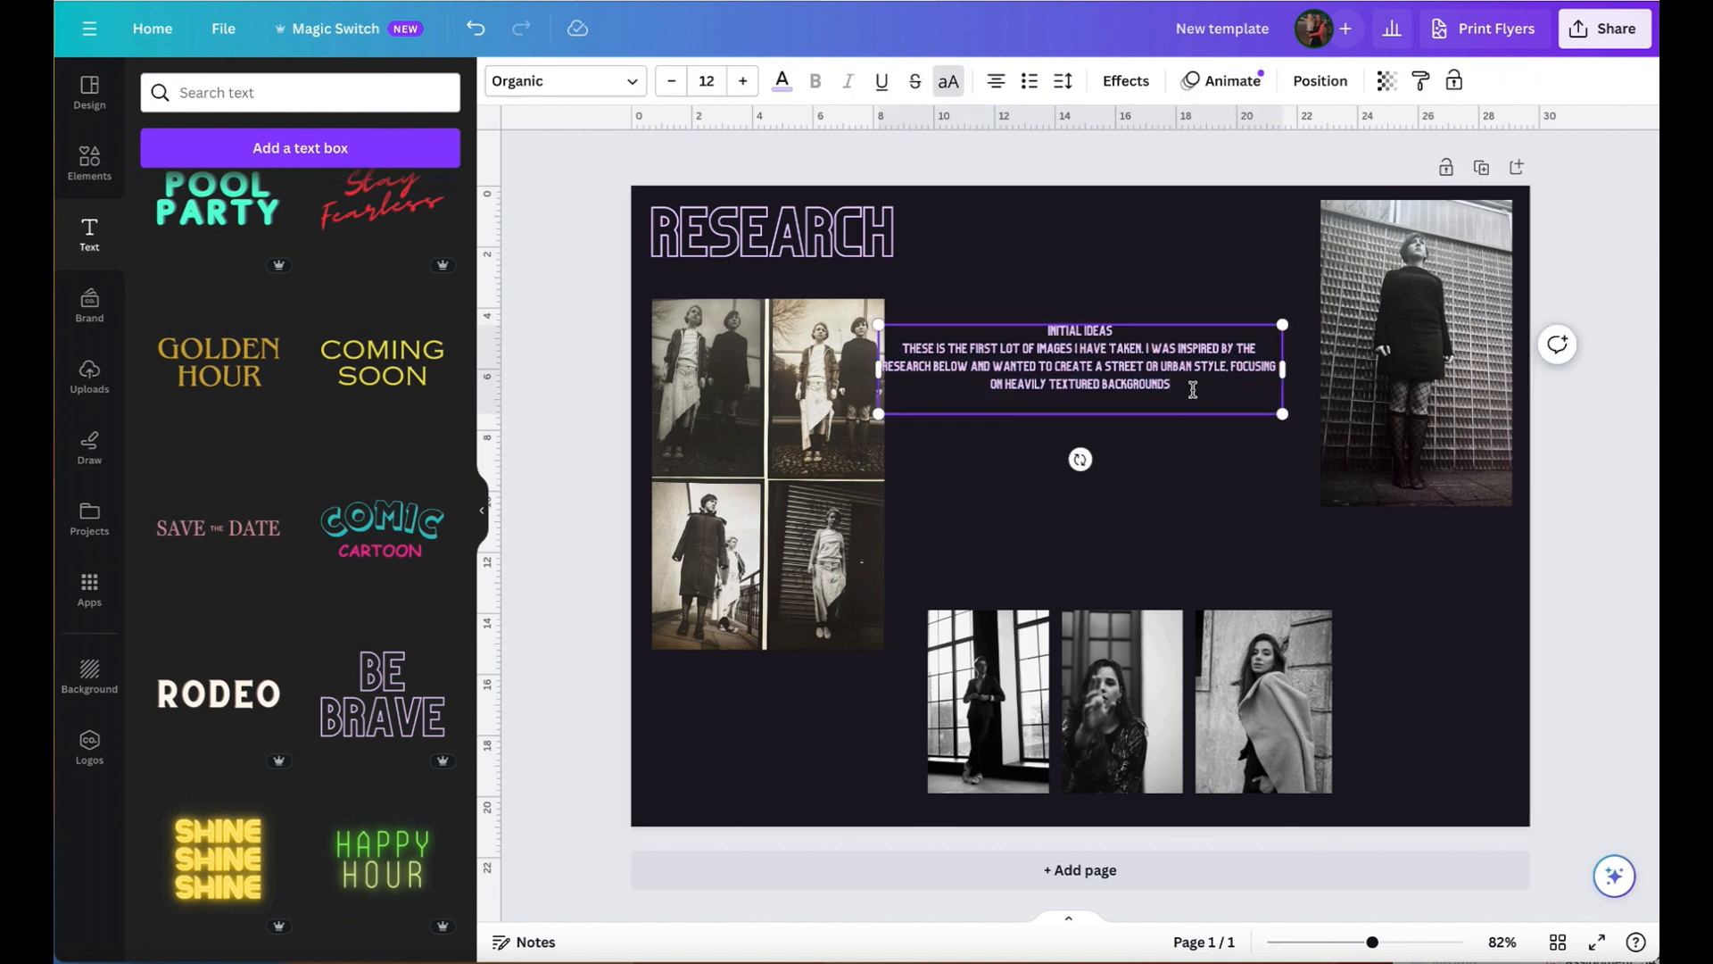
- End the "Initial ideas" paragraph with a full stop, narrow its text box and place it directly beside the photo grid
type(".")
left_click_drag(1283, 369, 1007, 385)
left_click(1074, 390)
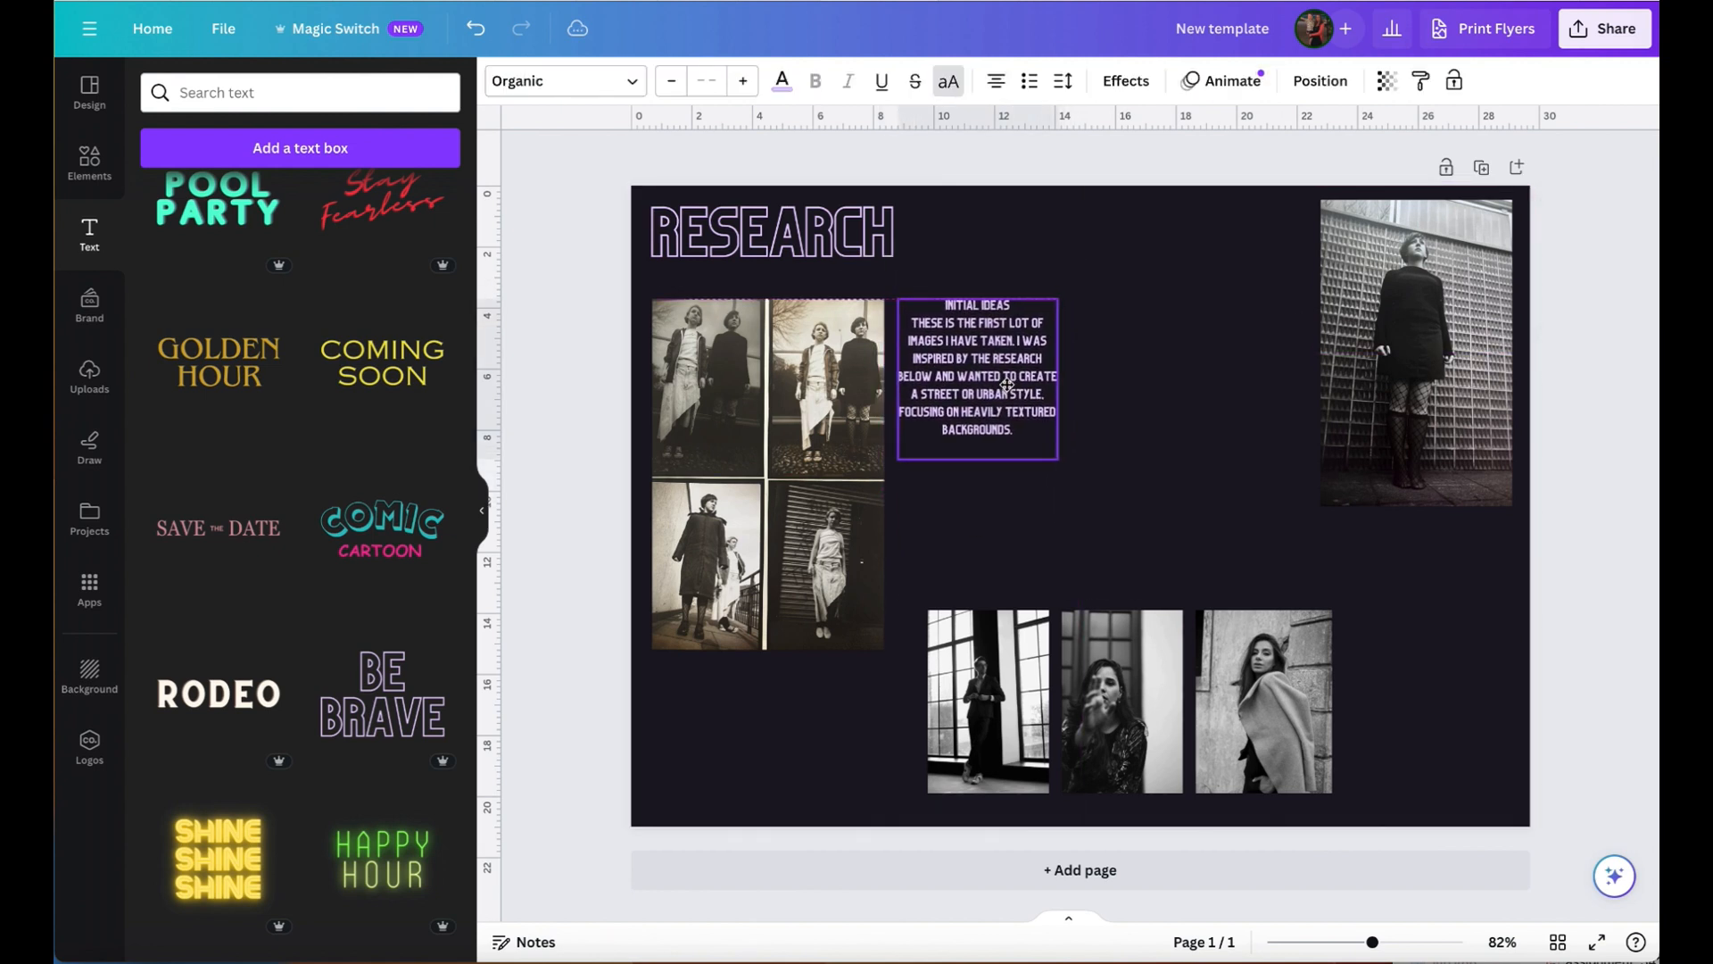
- Move the four-photo grid up closer to the RESEARCH heading and align the top of the "Initial ideas" text with it
left_click_drag(765, 393, 765, 373)
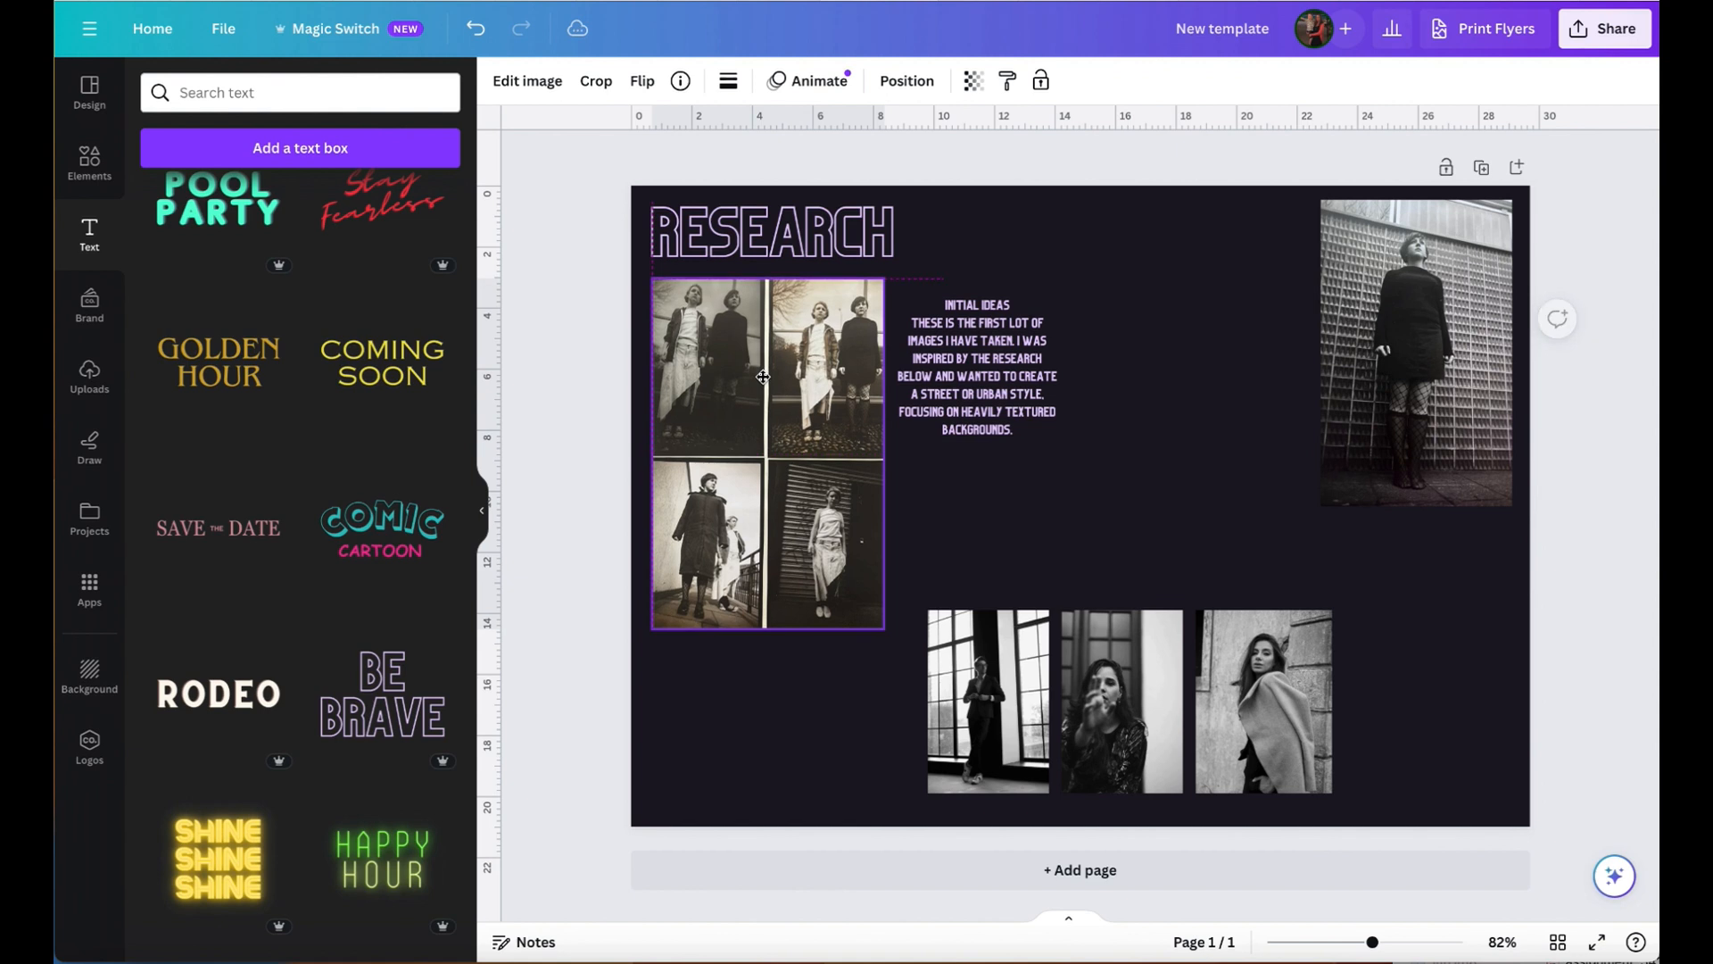
left_click_drag(950, 378, 949, 358)
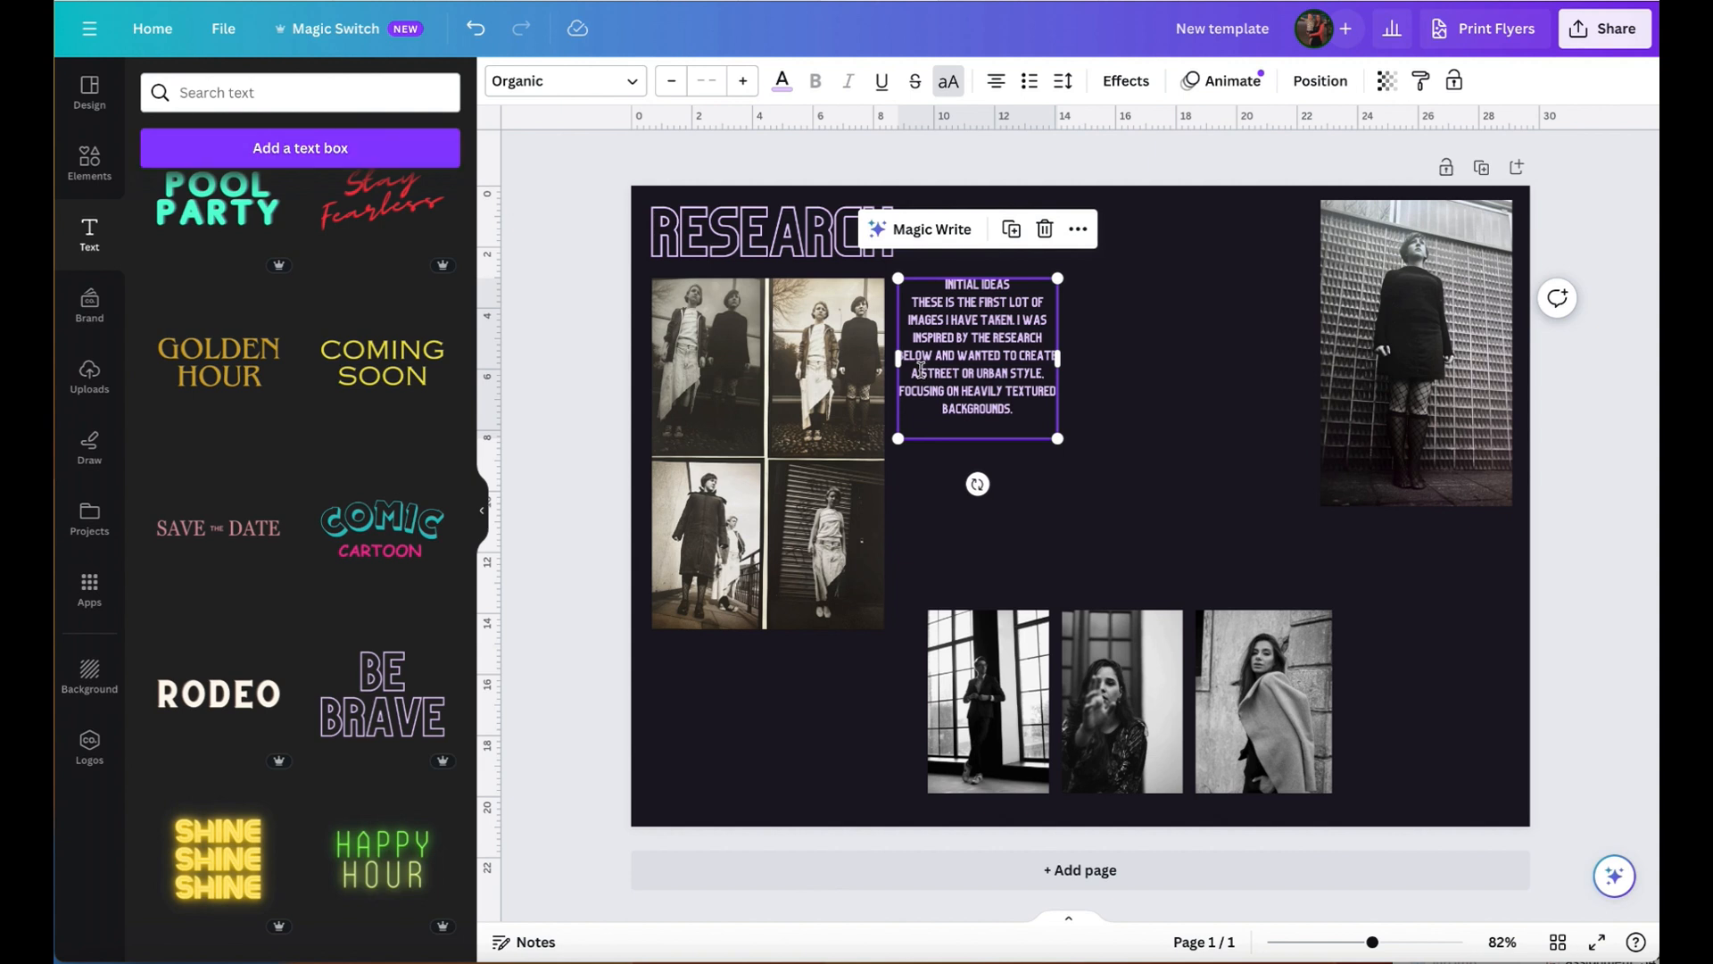
left_click(963, 293)
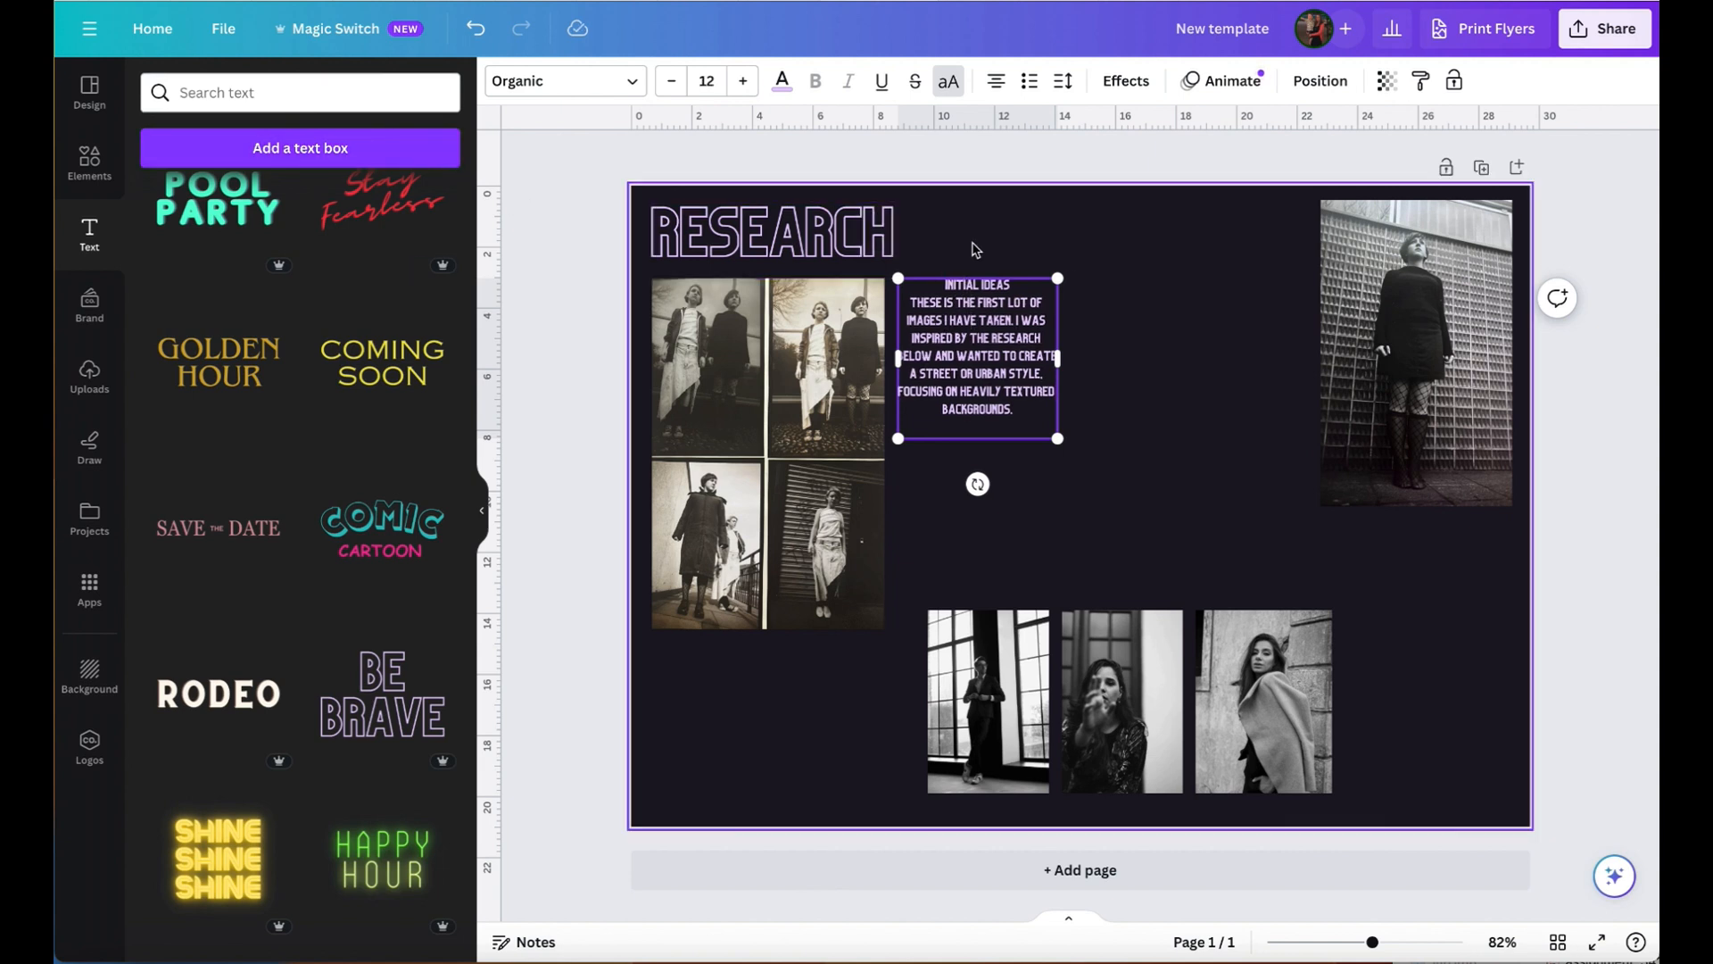
left_click(1200, 426)
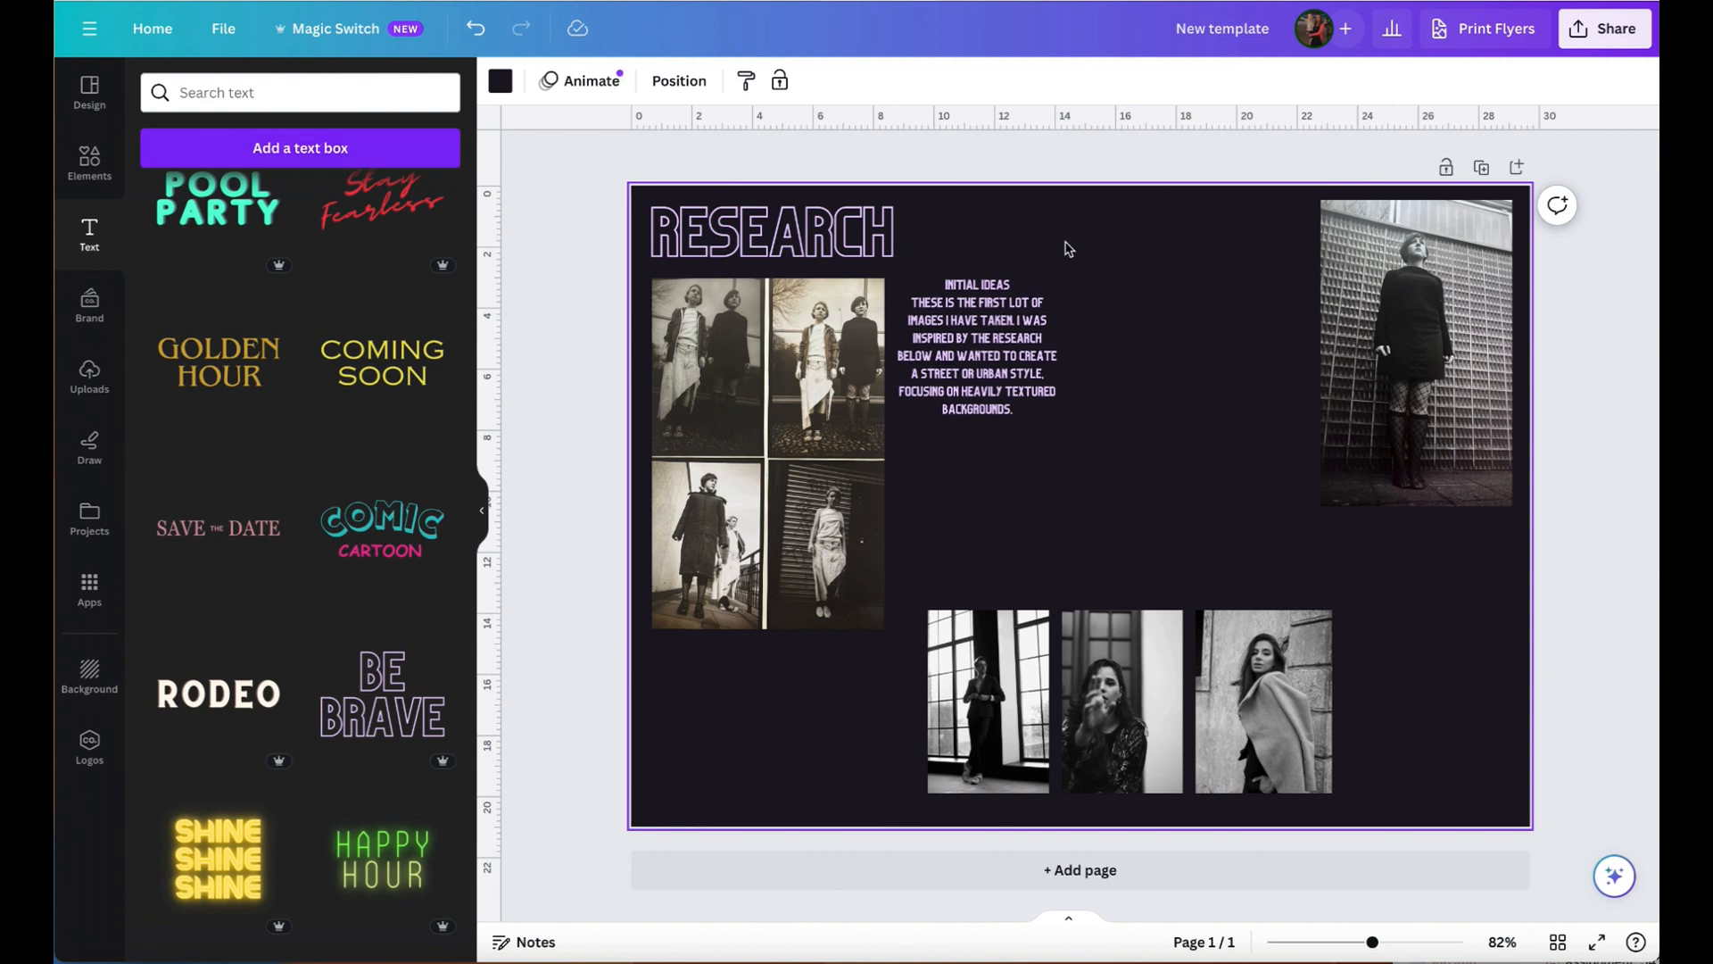
- Duplicate the "Initial ideas" text box and place the copy in the empty space above the lower photo row
left_click(987, 362)
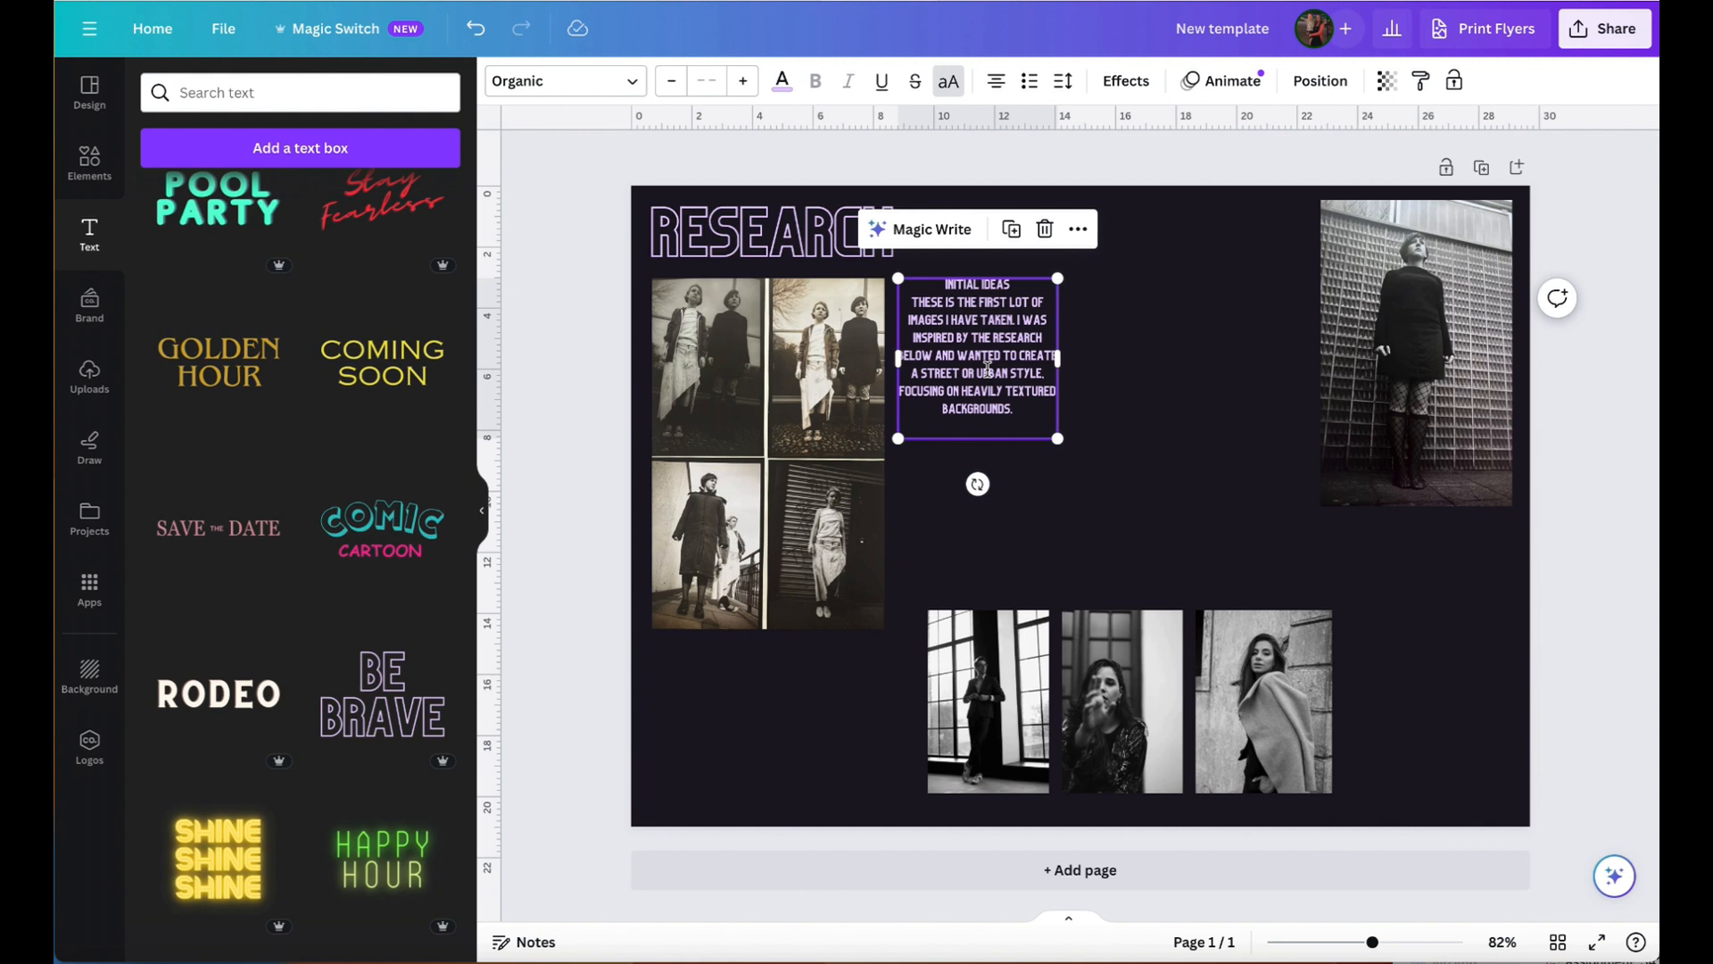
left_click_drag(987, 361, 999, 374)
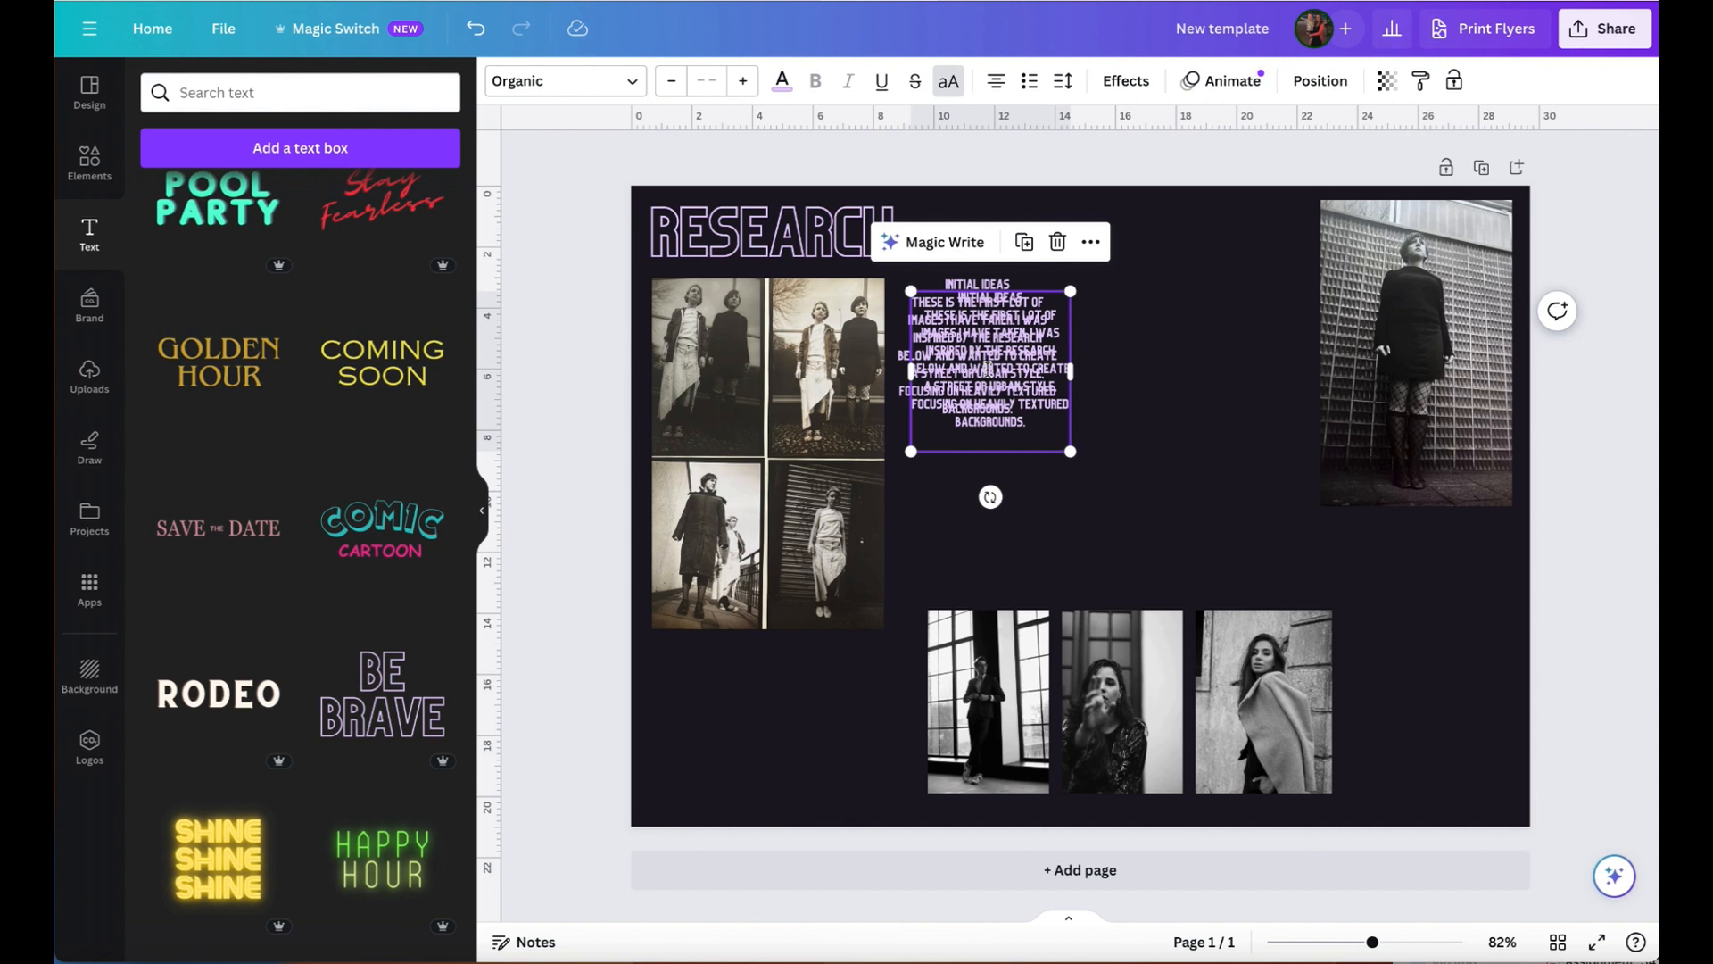
left_click_drag(978, 329, 1159, 429)
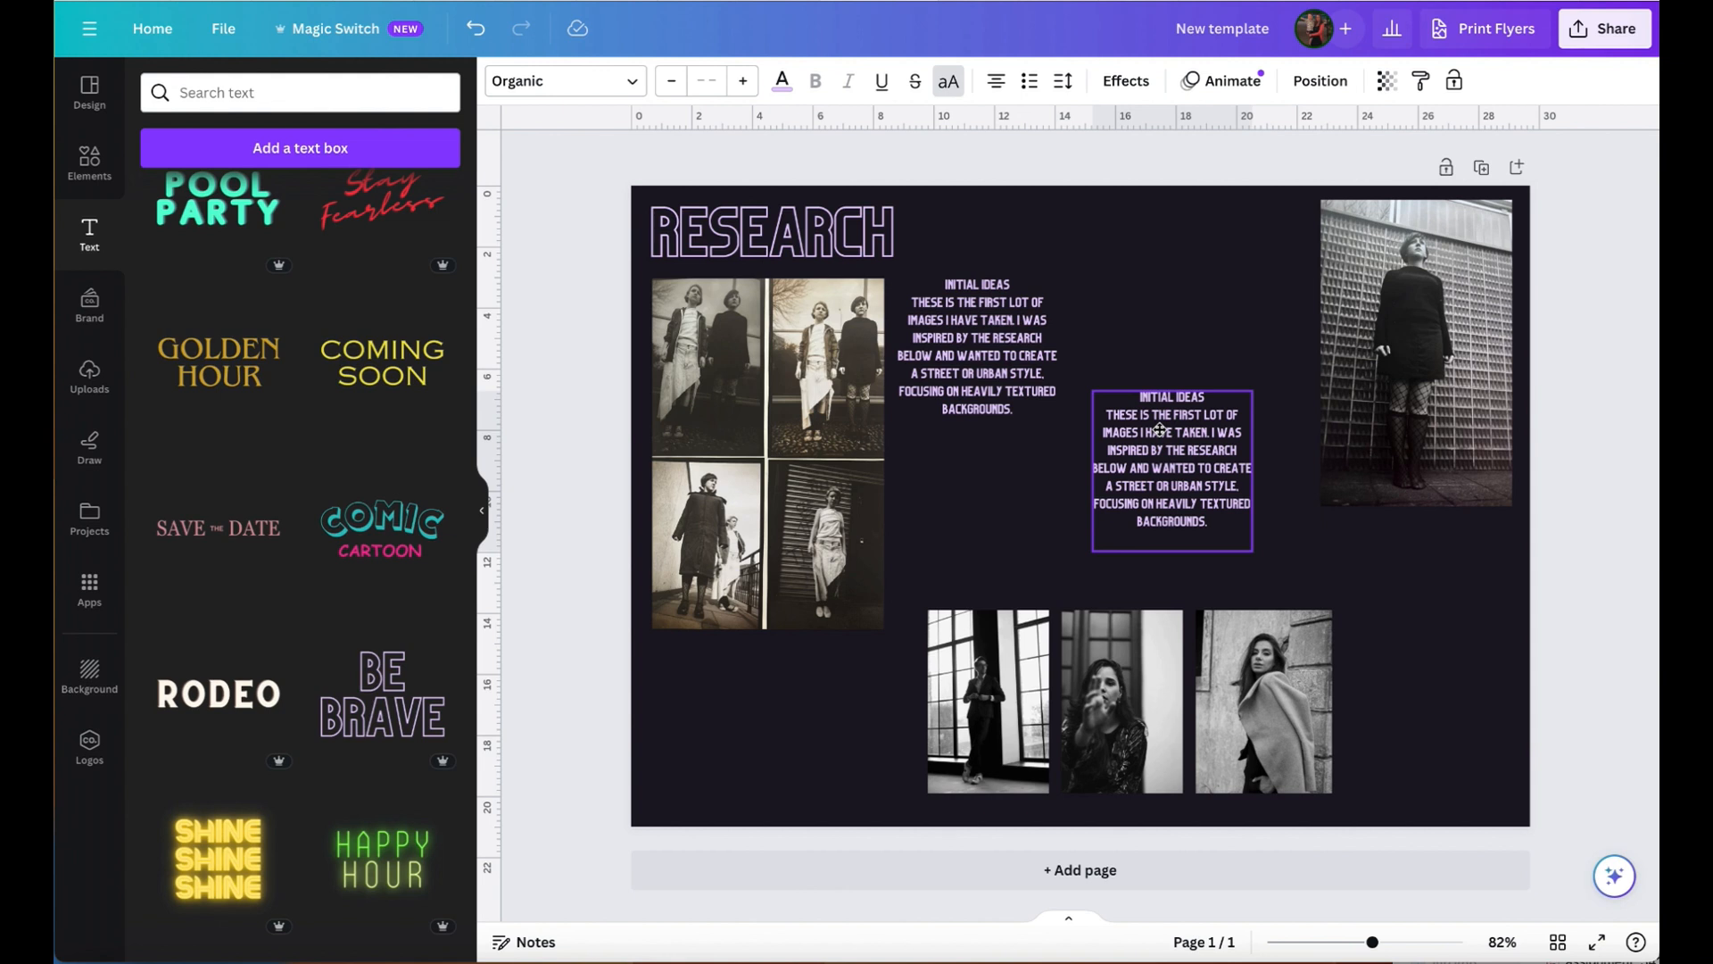
left_click_drag(1184, 425, 1184, 461)
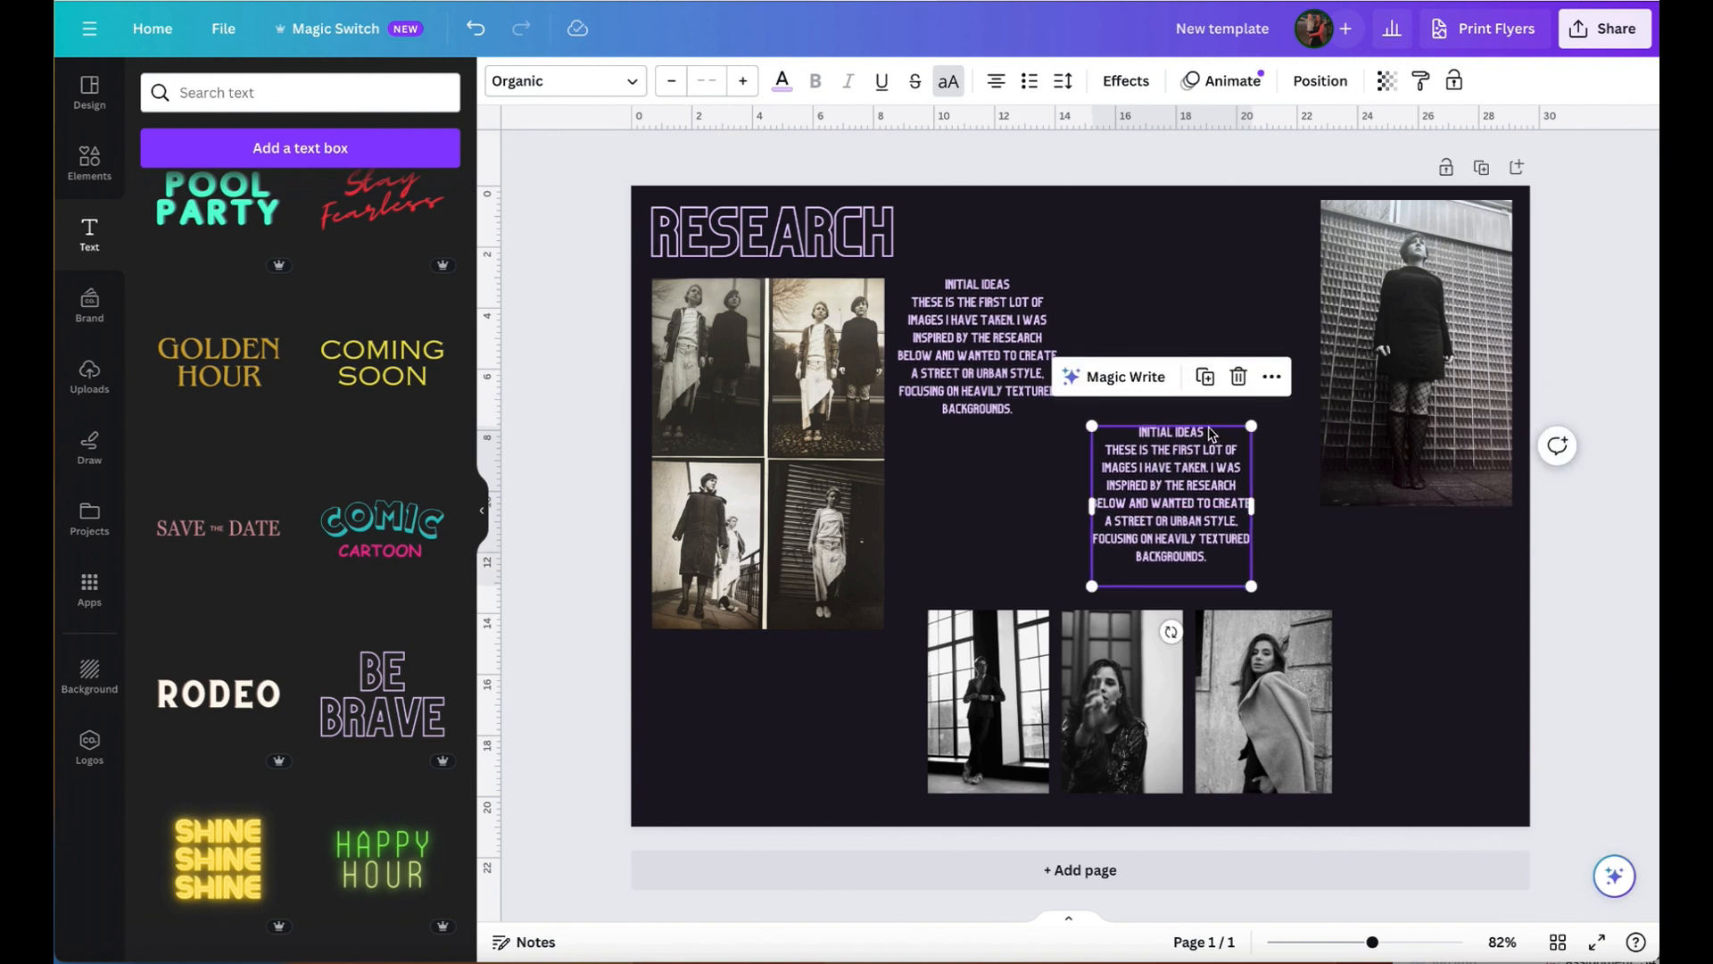
- Change the copy's heading to "Development" and replace its body with the pasted paragraph about the similar style and "Dutch angle"
left_click(1210, 434)
left_click_drag(1214, 432, 1135, 428)
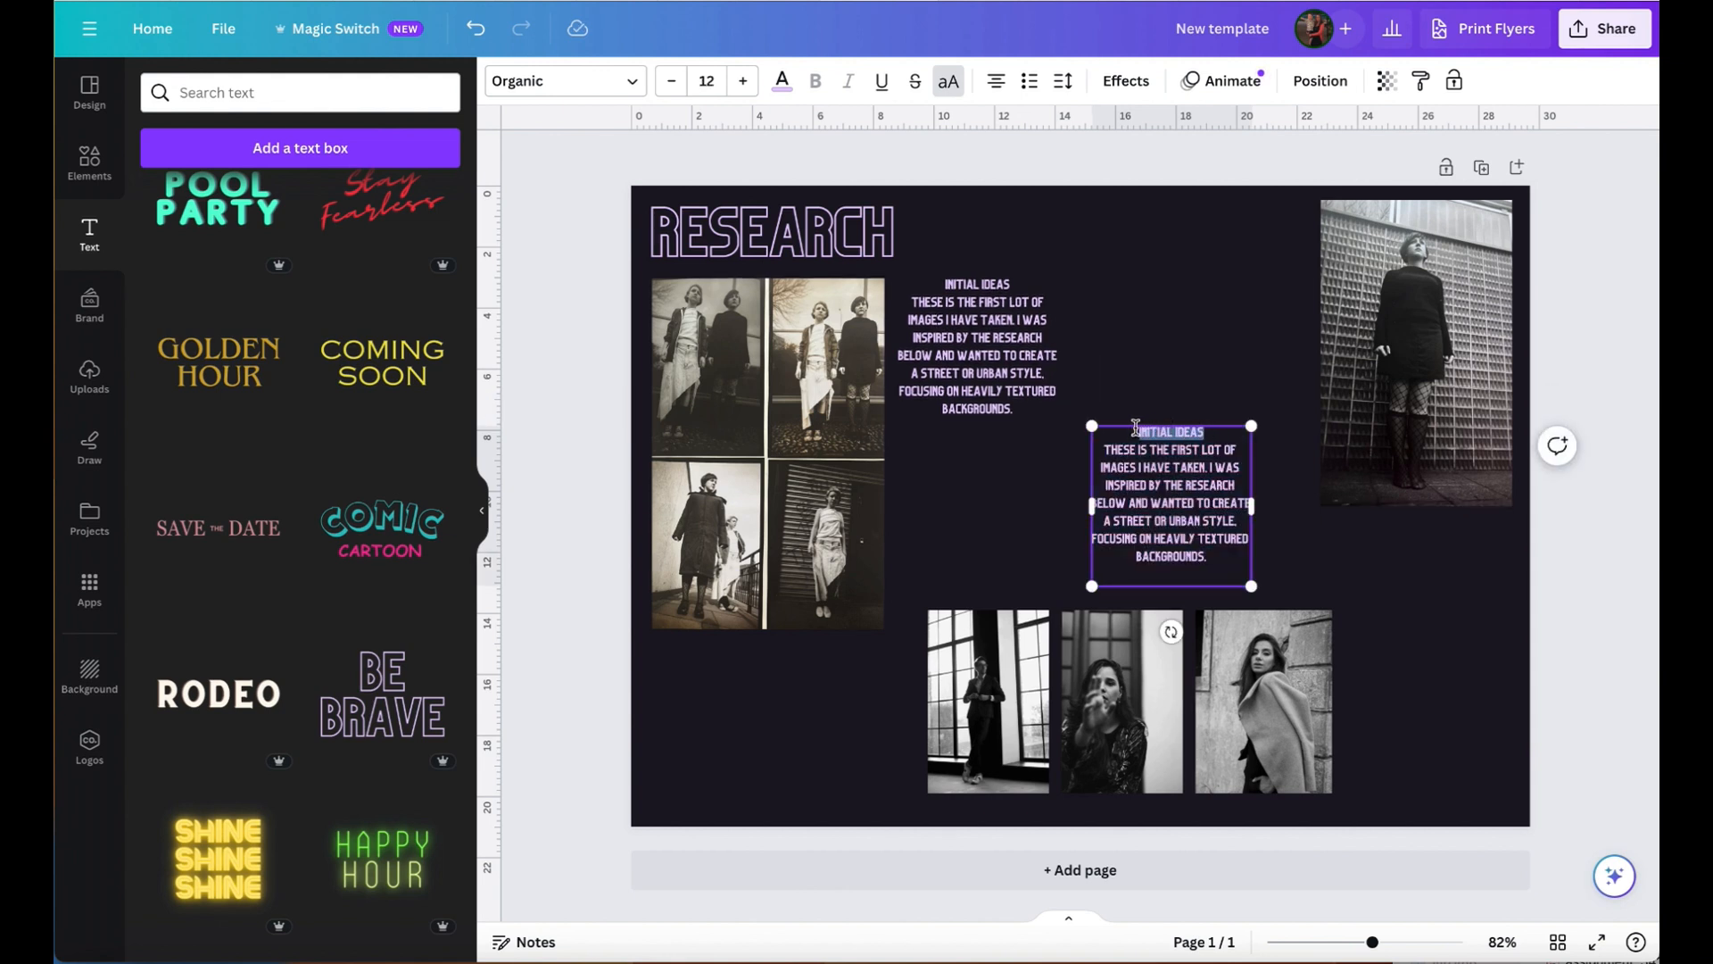
type("DEVELOPMENT")
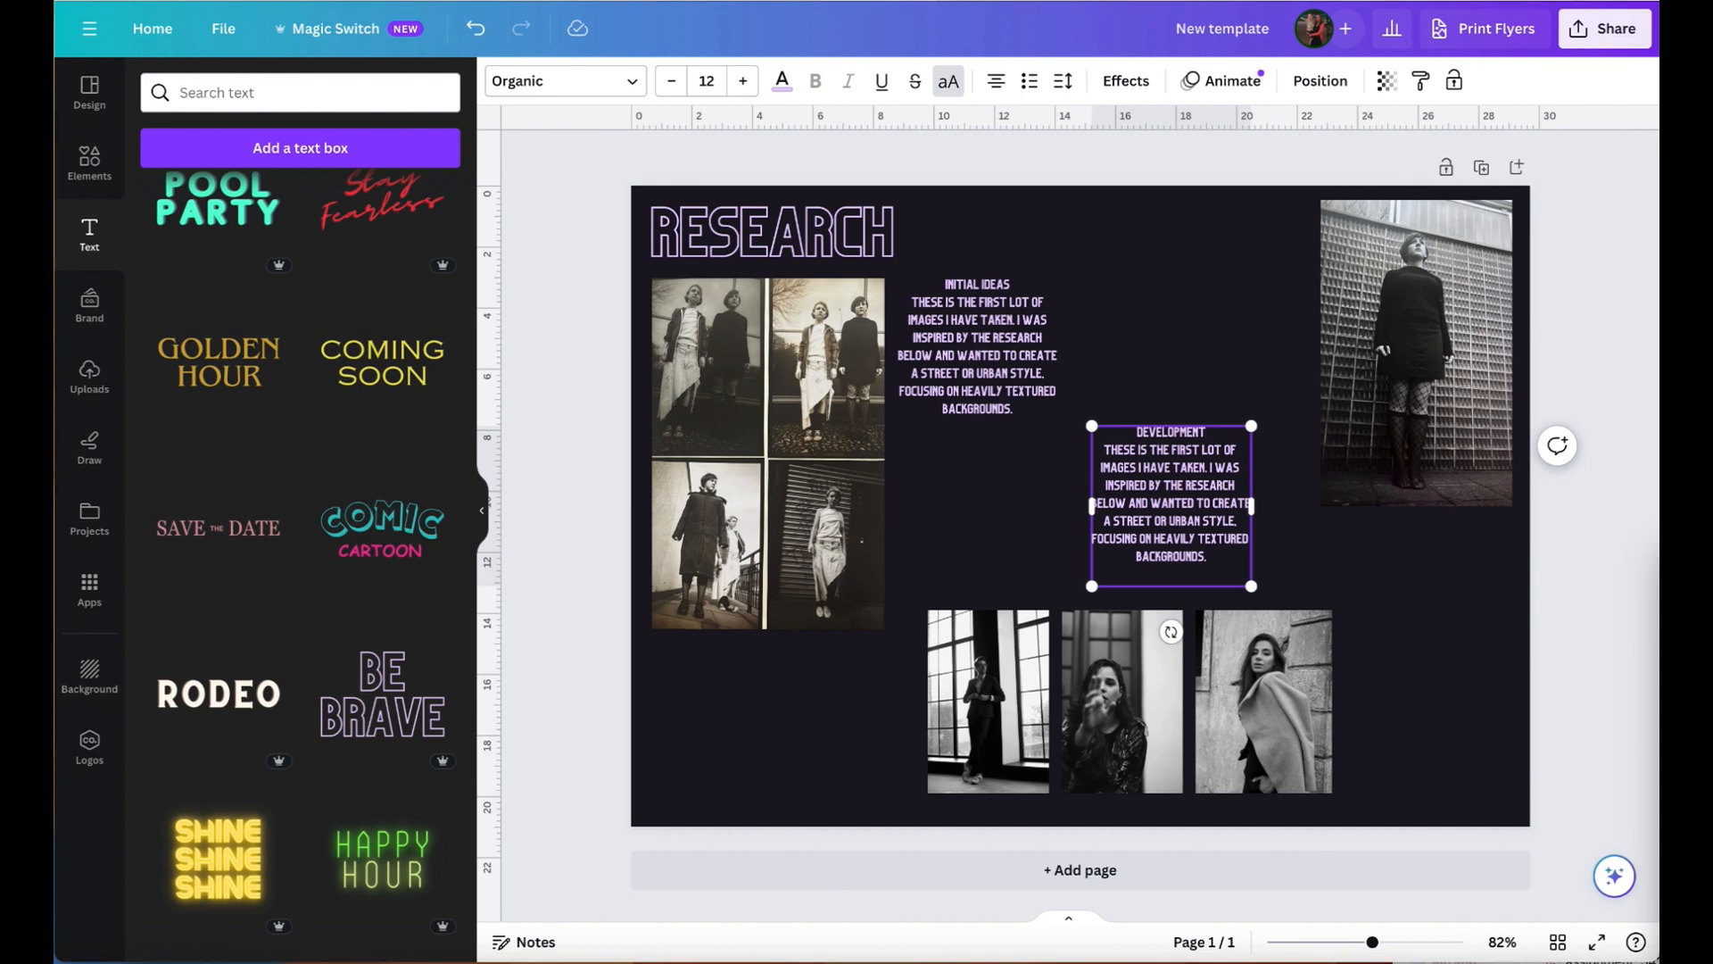
triple_click(1165, 479)
type("I LOVED THIS IMAGE ABOVE AND USED A SIMILAR STYLE- I ALSO LIKE THE UPWARD ANGLE OF THE IMAGE. SOMETIMES CALLED A ‘DUTCH ANGLE’.")
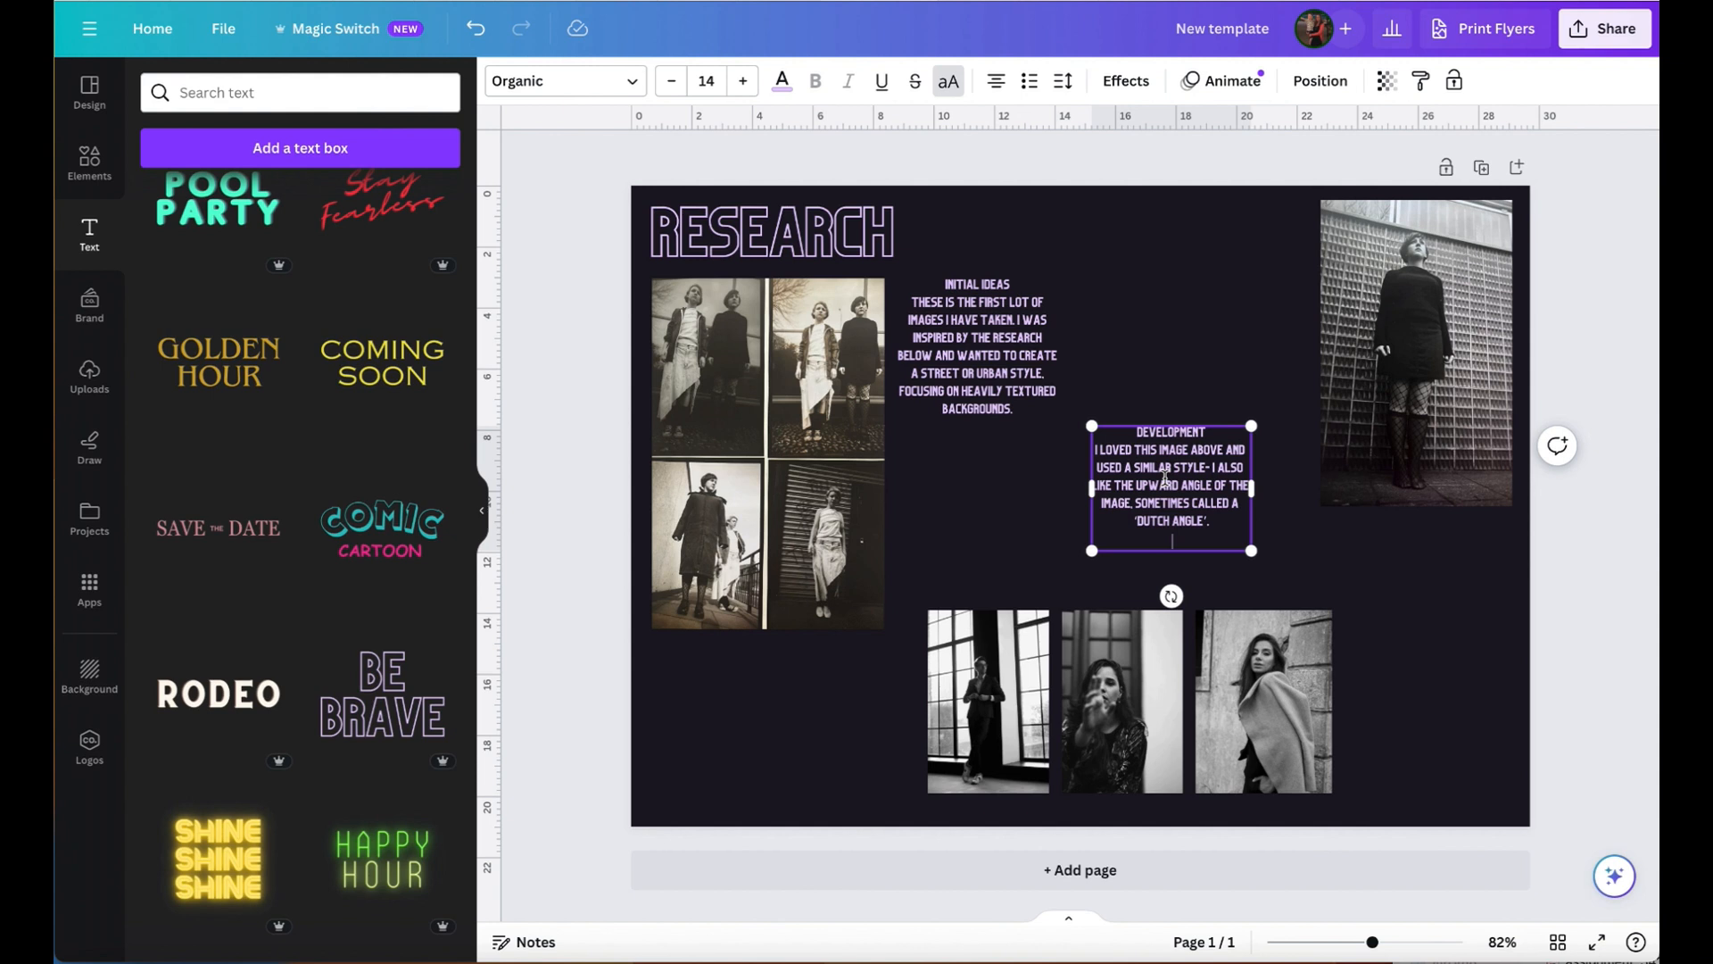
- Place the "Development" text beside the tall photo and fill a copy above the lower row with the pasted paragraph about the selected research images
left_click_drag(1211, 483, 1035, 535)
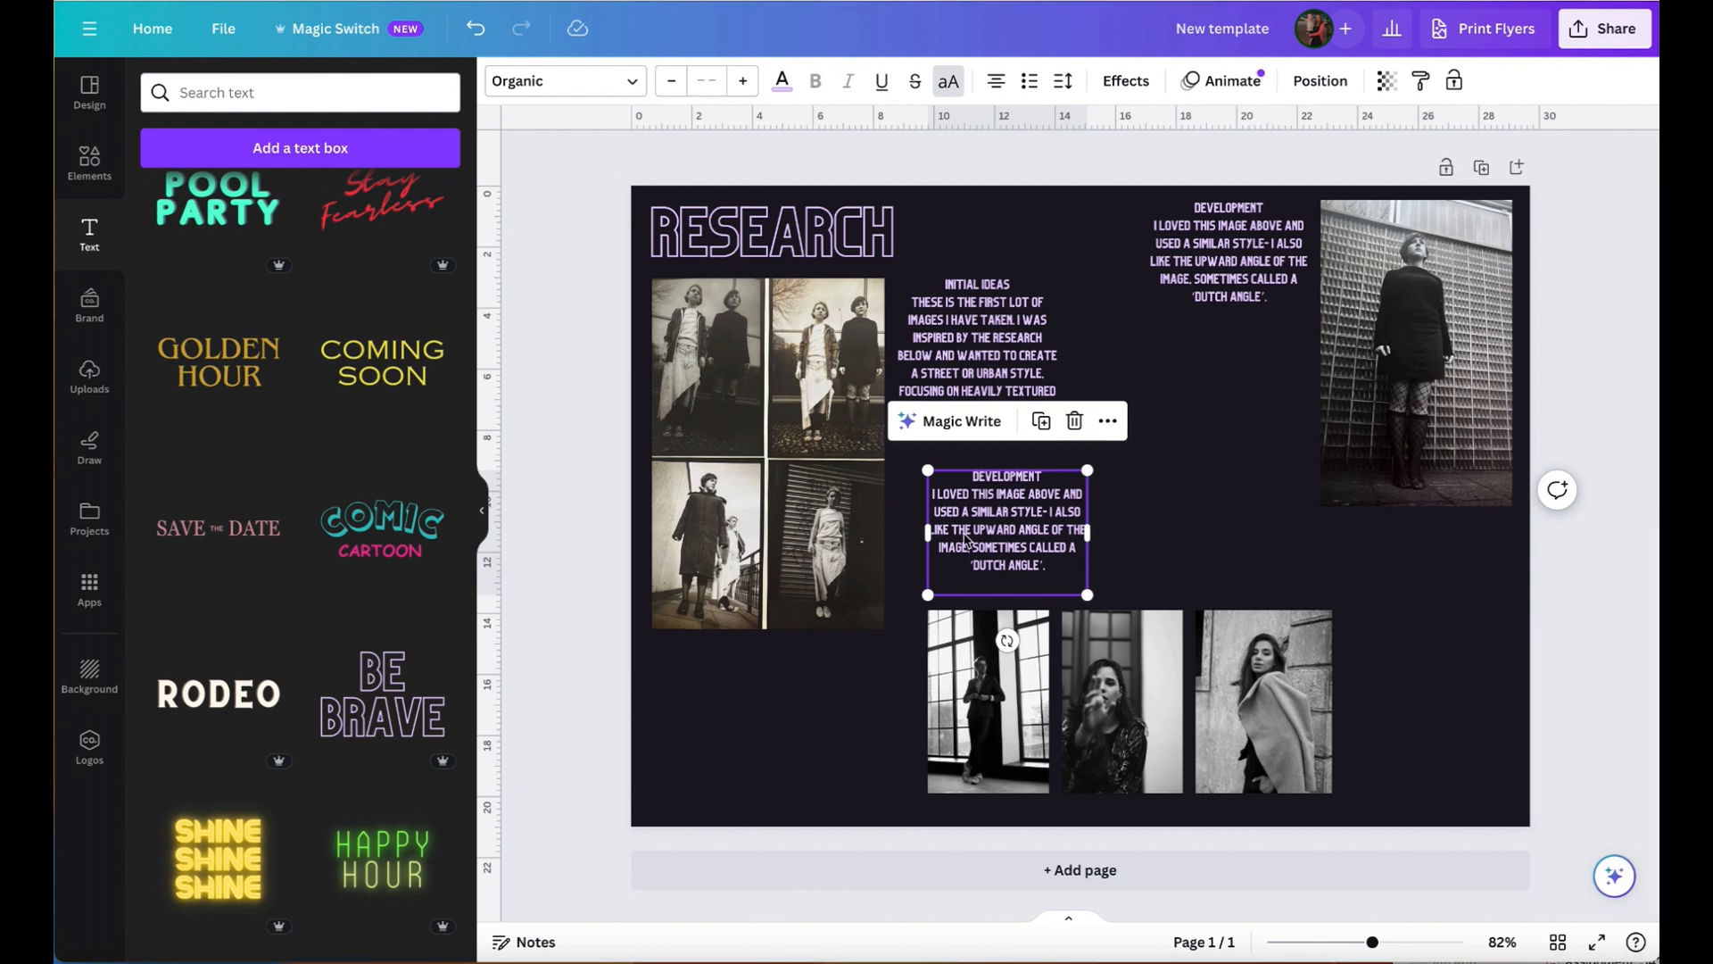
left_click(1063, 567)
left_click(1064, 568)
left_click_drag(1064, 567, 935, 495)
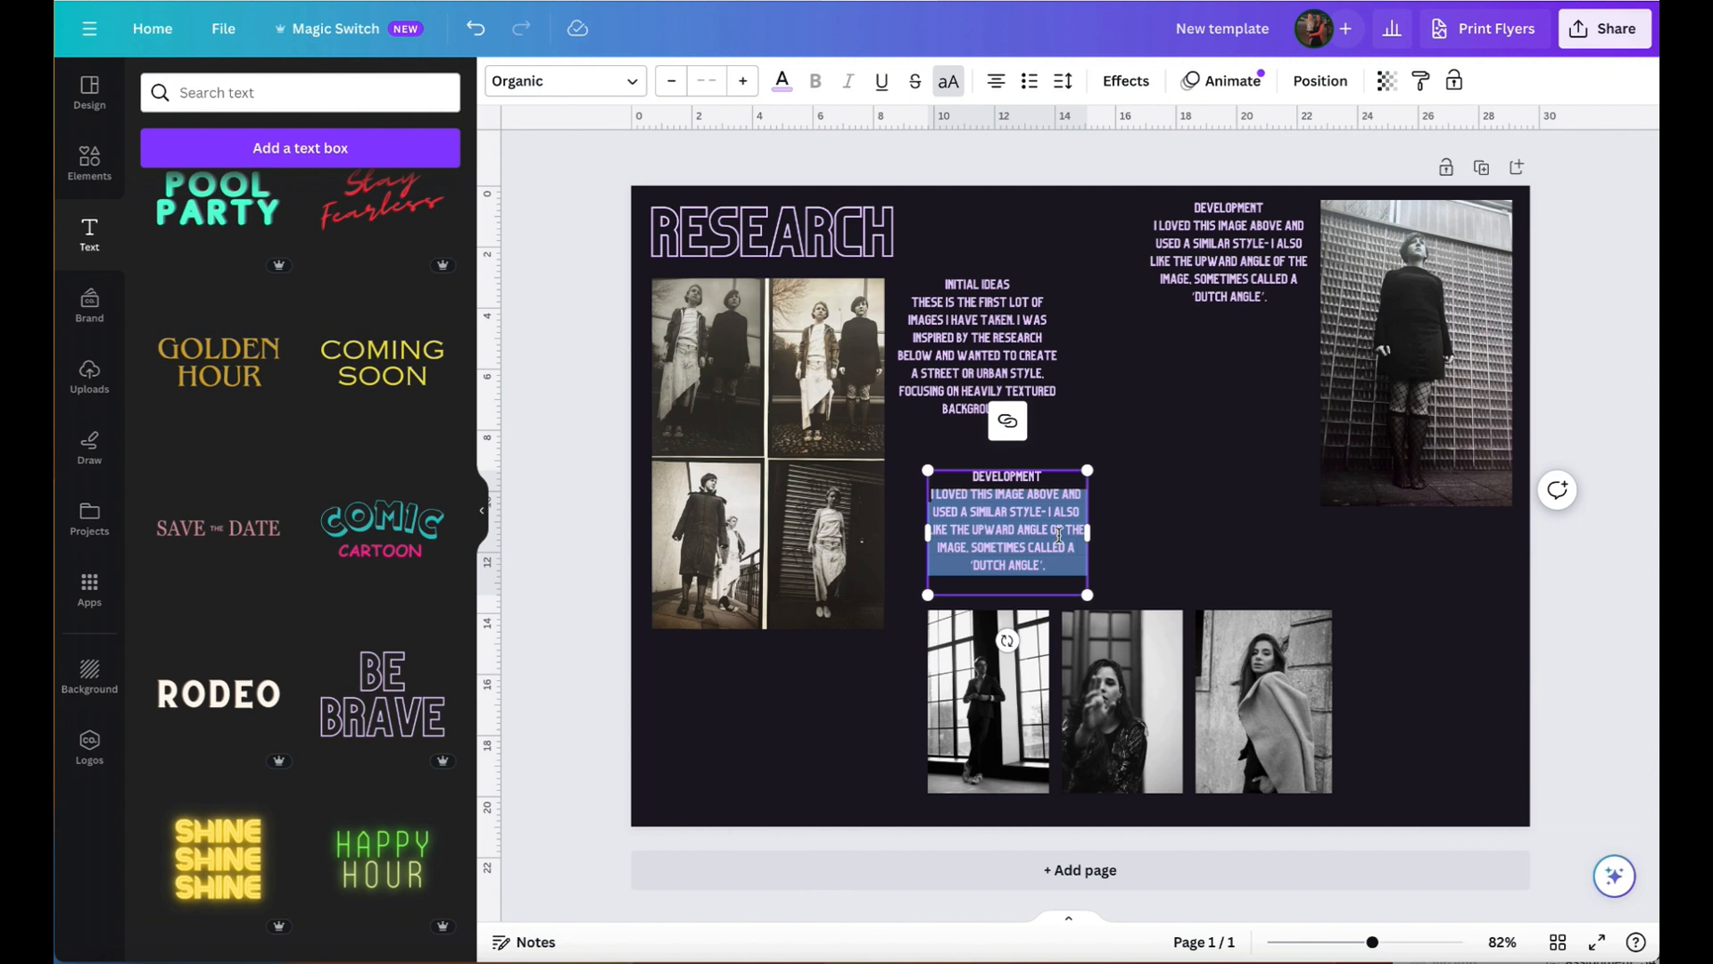
type("I HAVE SELECTED THESE IMAGES BELOW AS RESEARCH, AS I LIKE HOW THE MODEL IS CAPTURED IN FRONT OF BOLD, PATTERNED BACKGROUNDS, LIKE SECTIONED WINDOW FRAMES AND BRICK. I AM GOING TO TRY TO RE-CREATE THESE PATTERNED BACKGROUNDS BY LOOKING IN URBAN AREAS FOR TILED OR TEXTURED SETTINGS.")
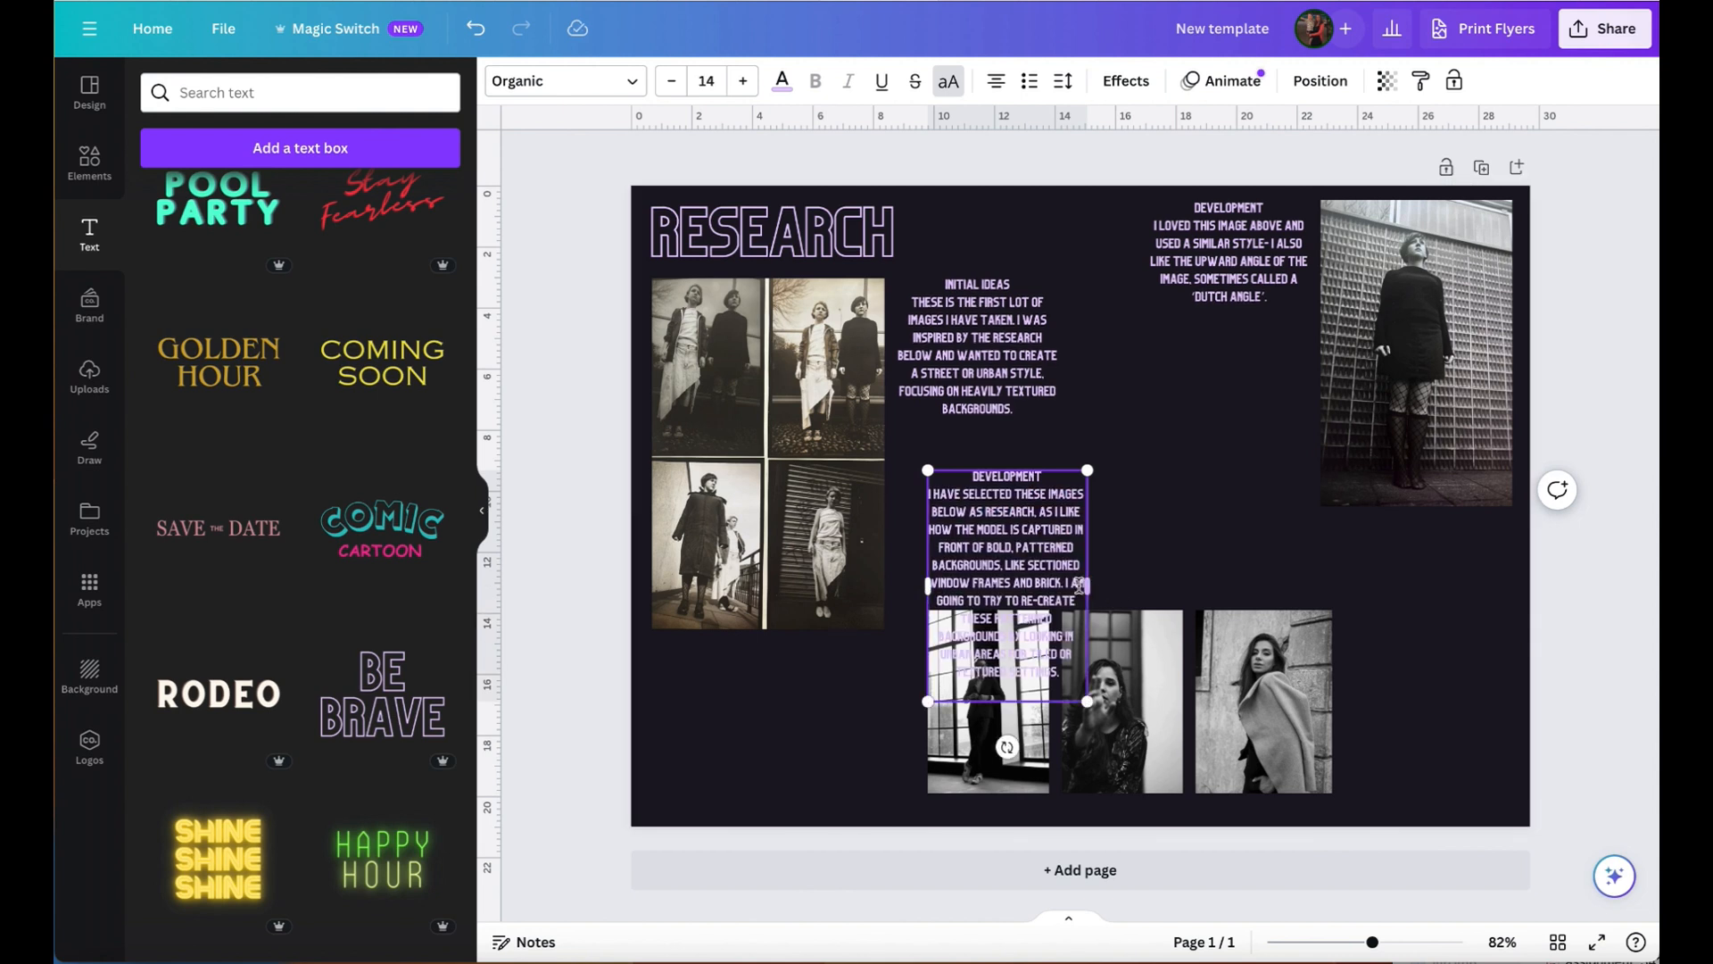
- Widen the copied text box to the width of the three-photo row and change its heading to "Research"
left_click_drag(1087, 543, 1333, 591)
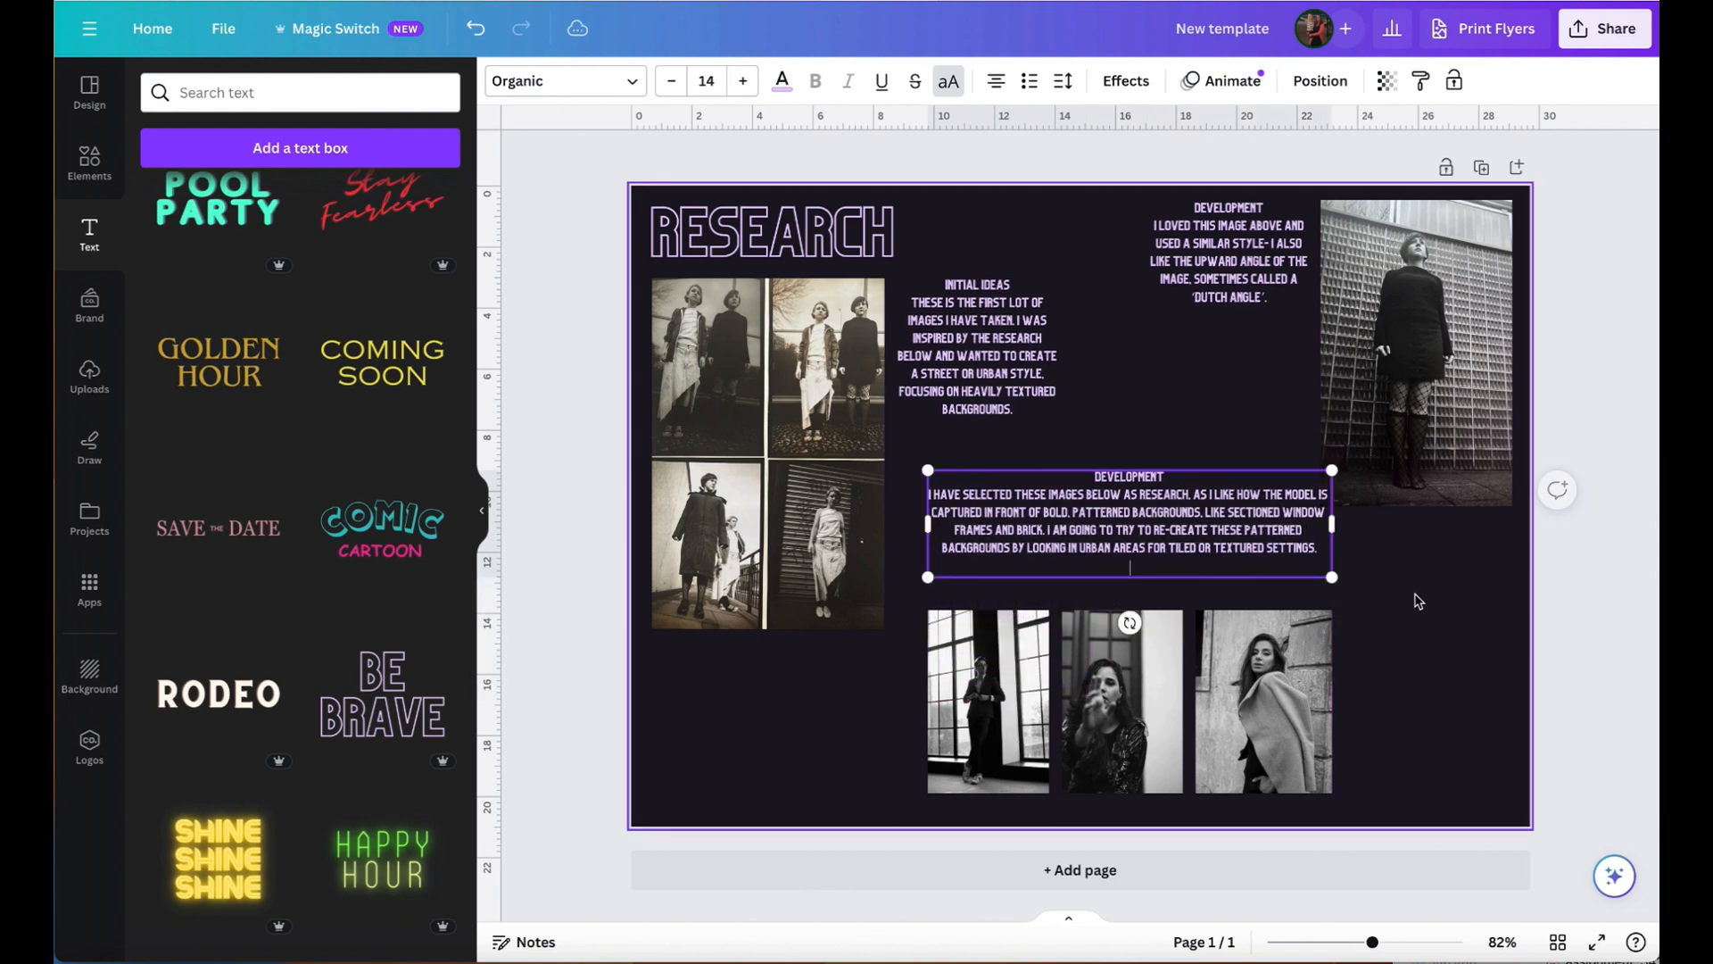
double_click(1146, 476)
type("RESRA")
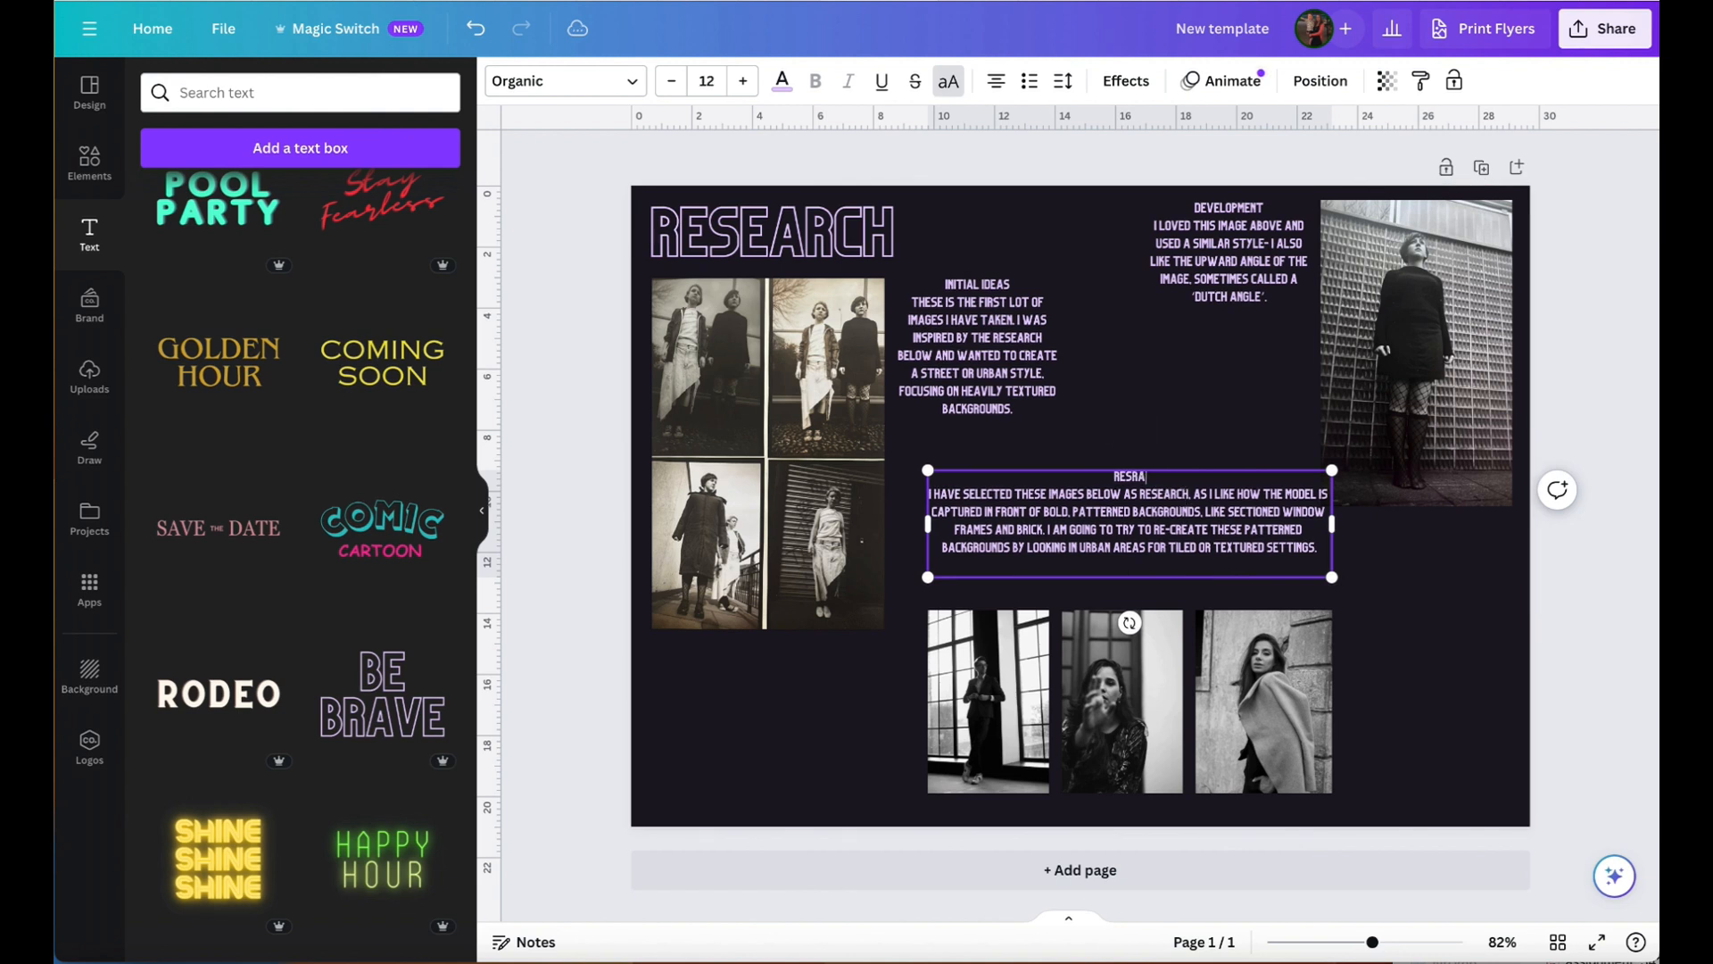
key("BackSpace")
key("BackSpace")
type("EARCH")
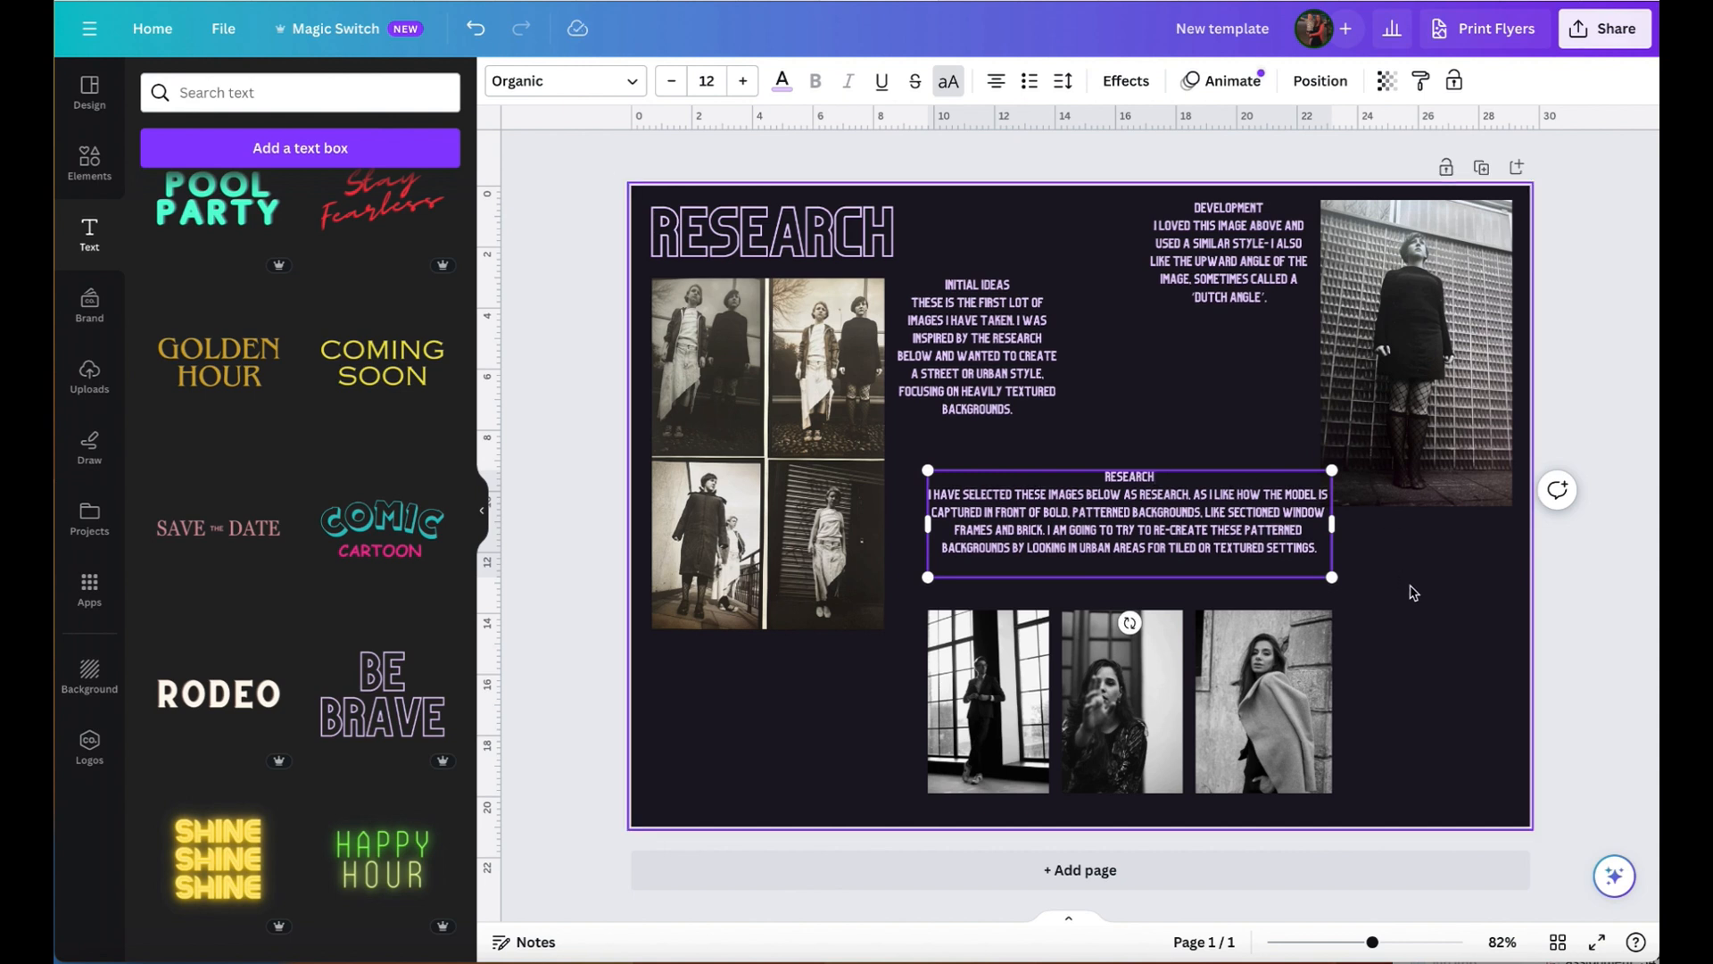
- Move the "Research" text block down so it sits just above the lower photo row
left_click(1410, 587)
left_click_drag(1185, 533, 1175, 569)
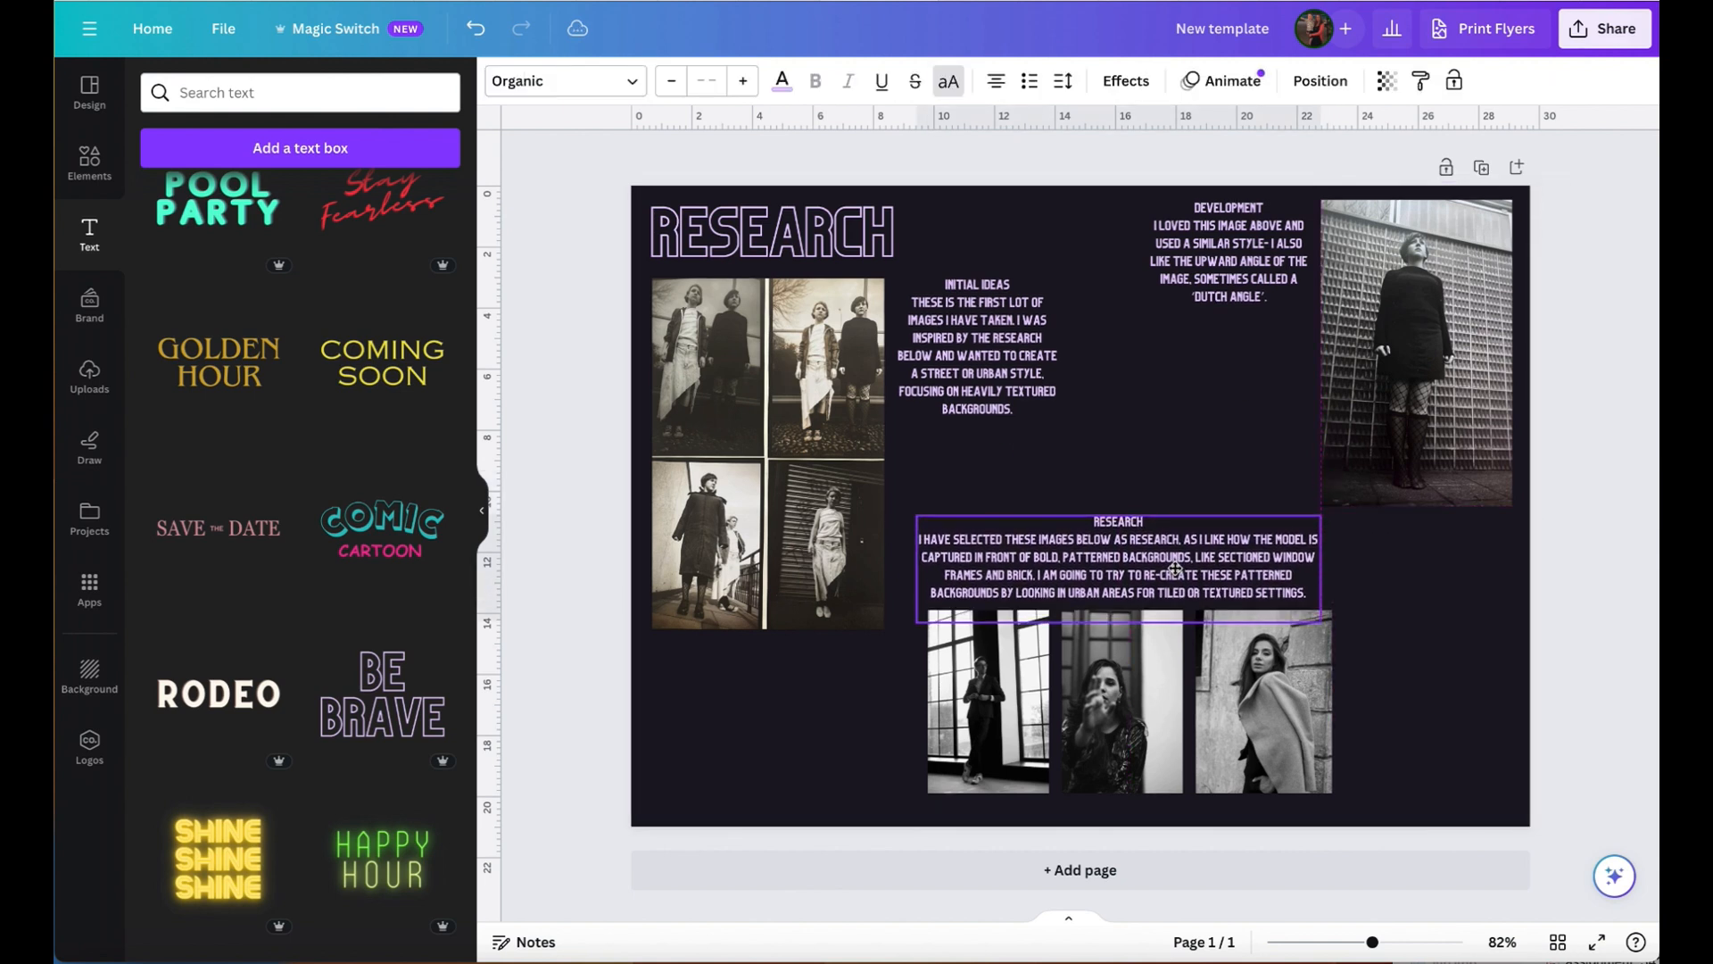
left_click(1421, 589)
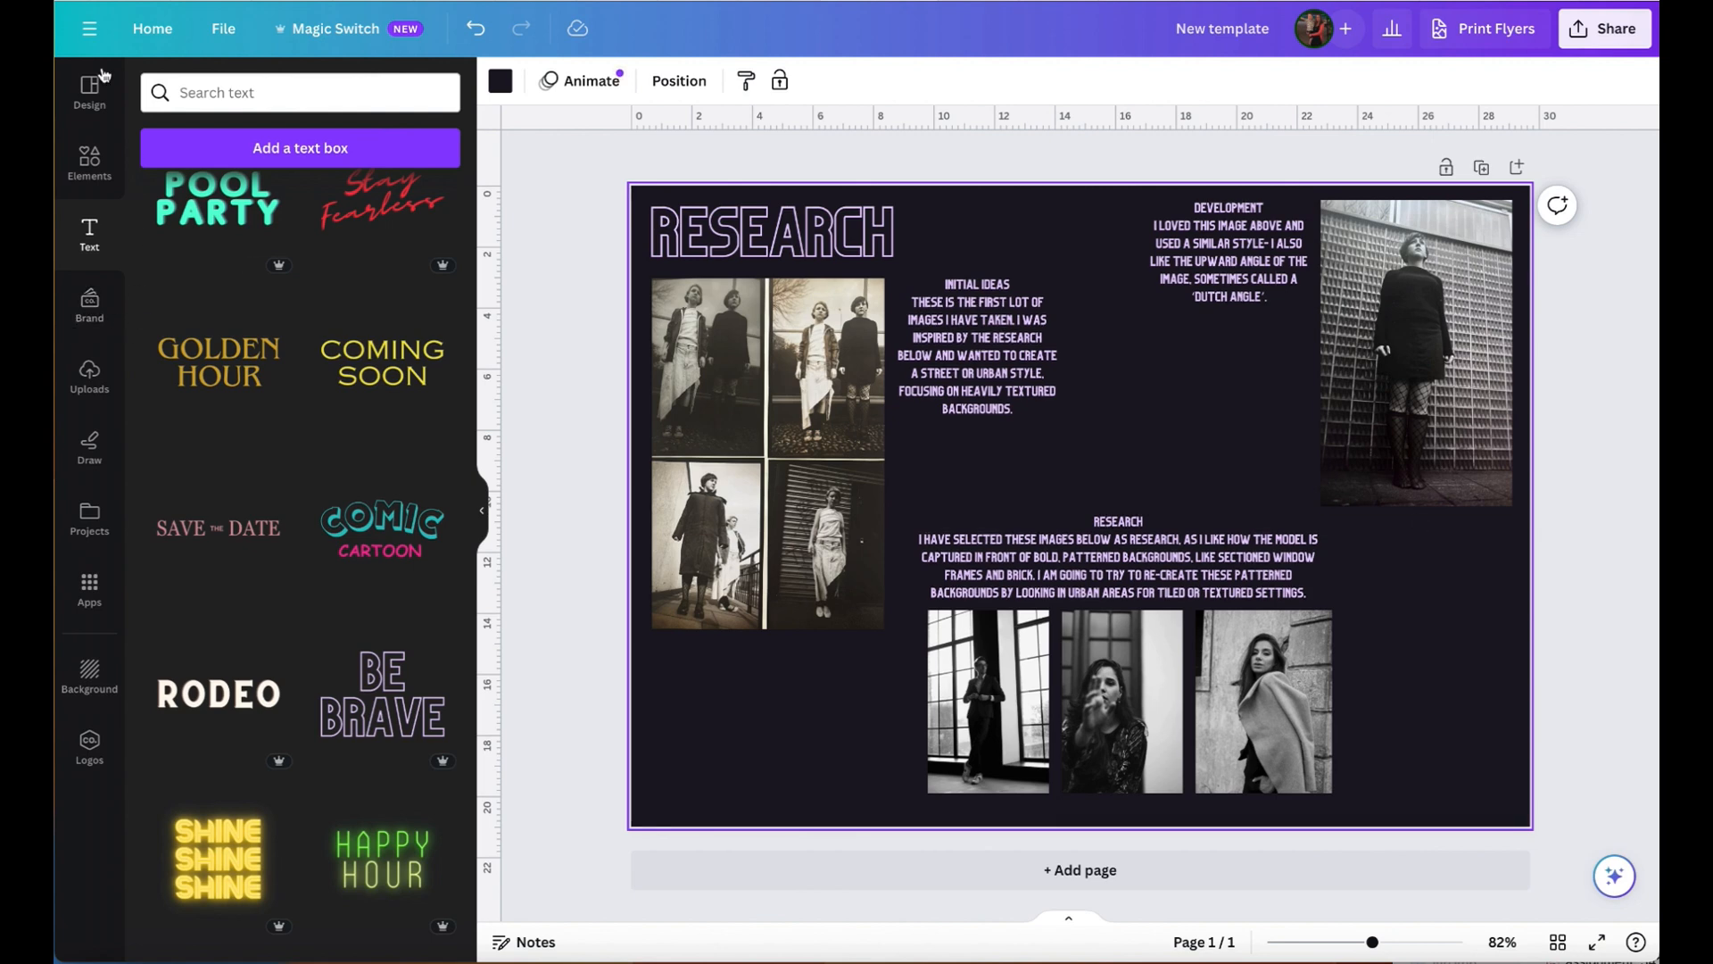
- Add the recently used photo of two women by a fence, scaled down and placed beneath the photo grid beside the lower row
left_click(89, 159)
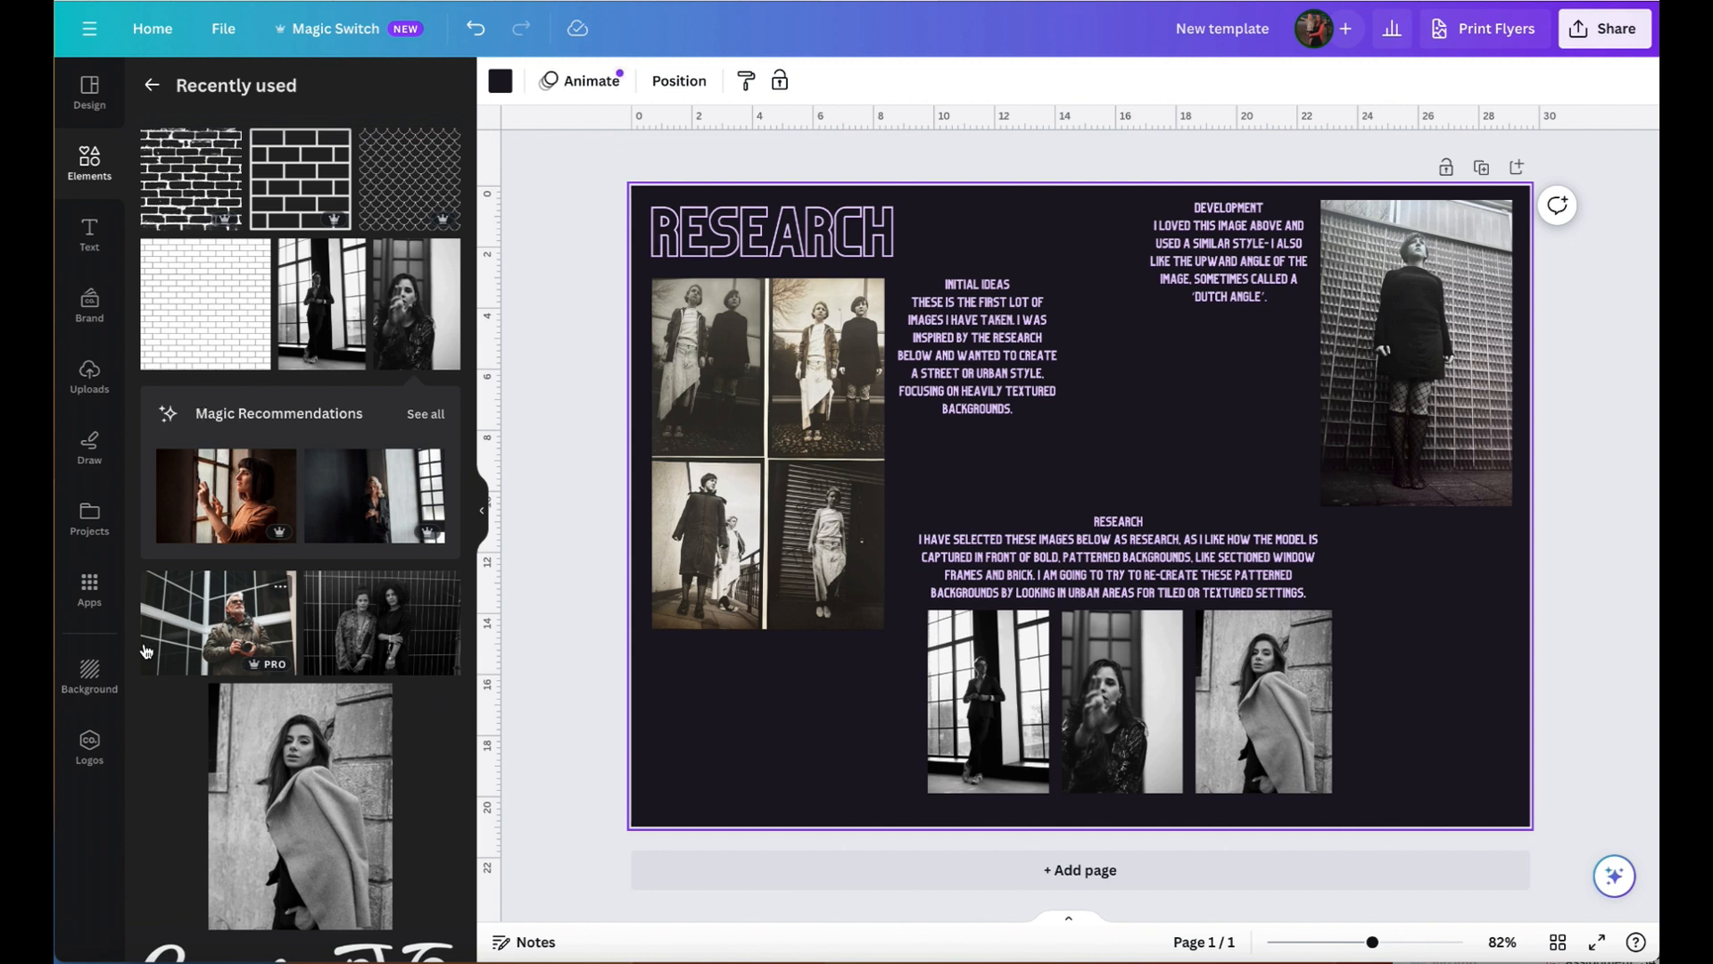
left_click(420, 656)
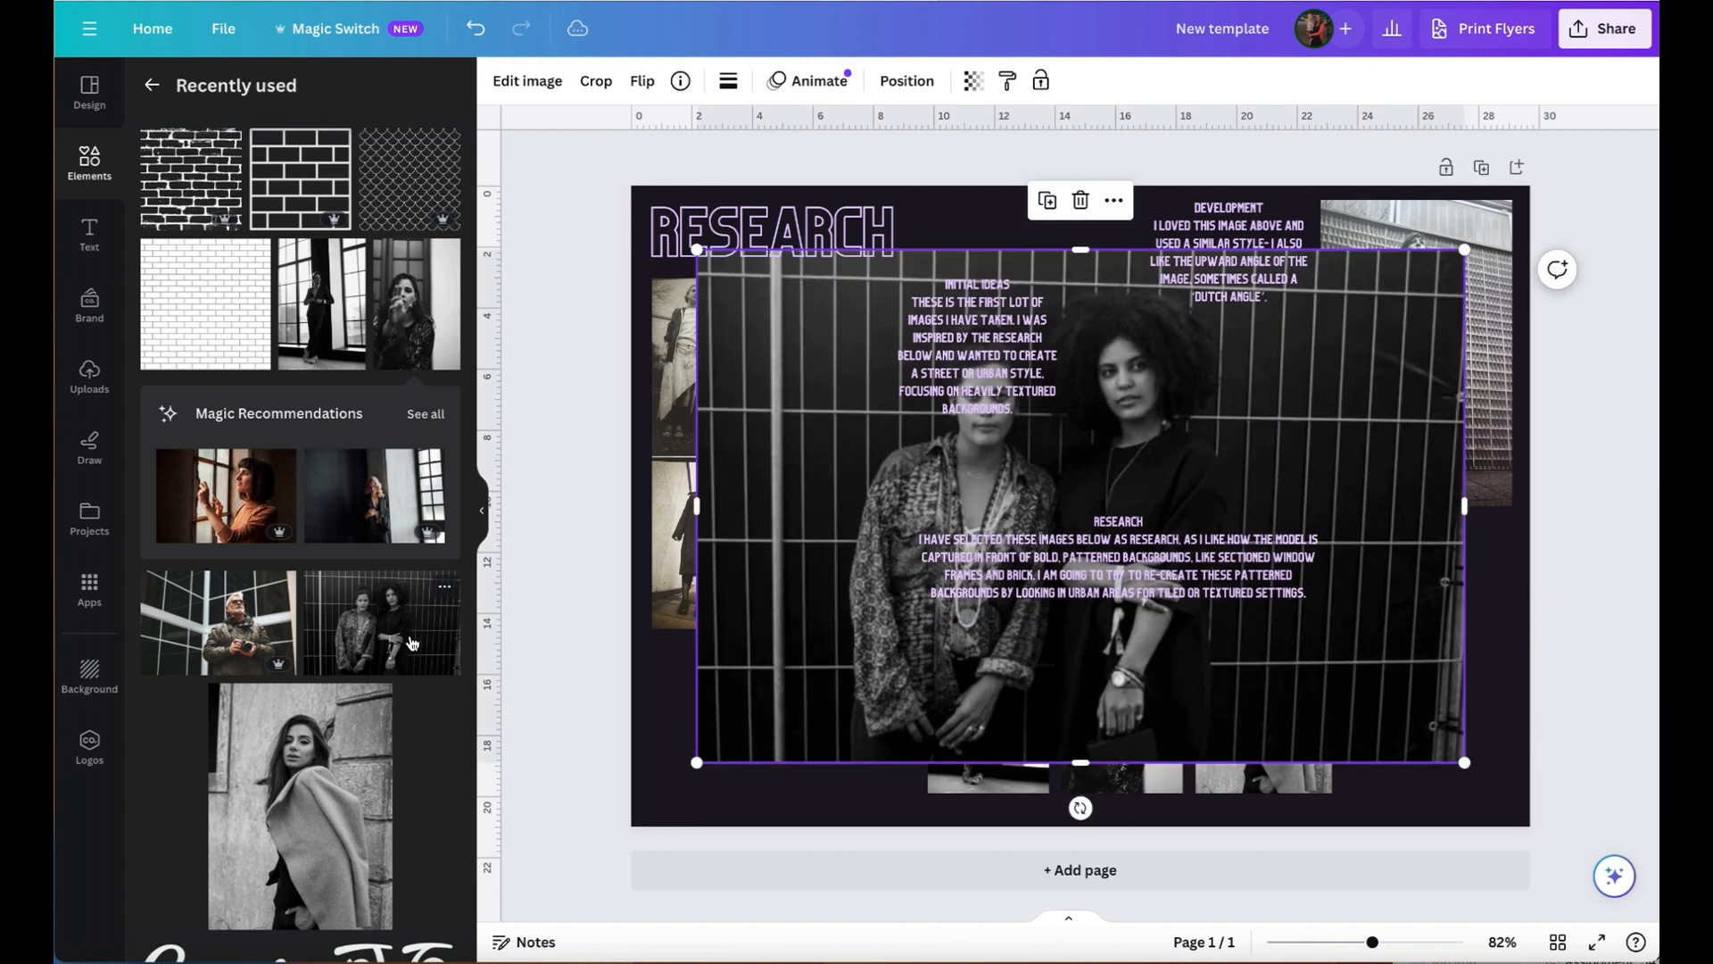
left_click_drag(1464, 250, 910, 622)
left_click_drag(830, 694, 833, 694)
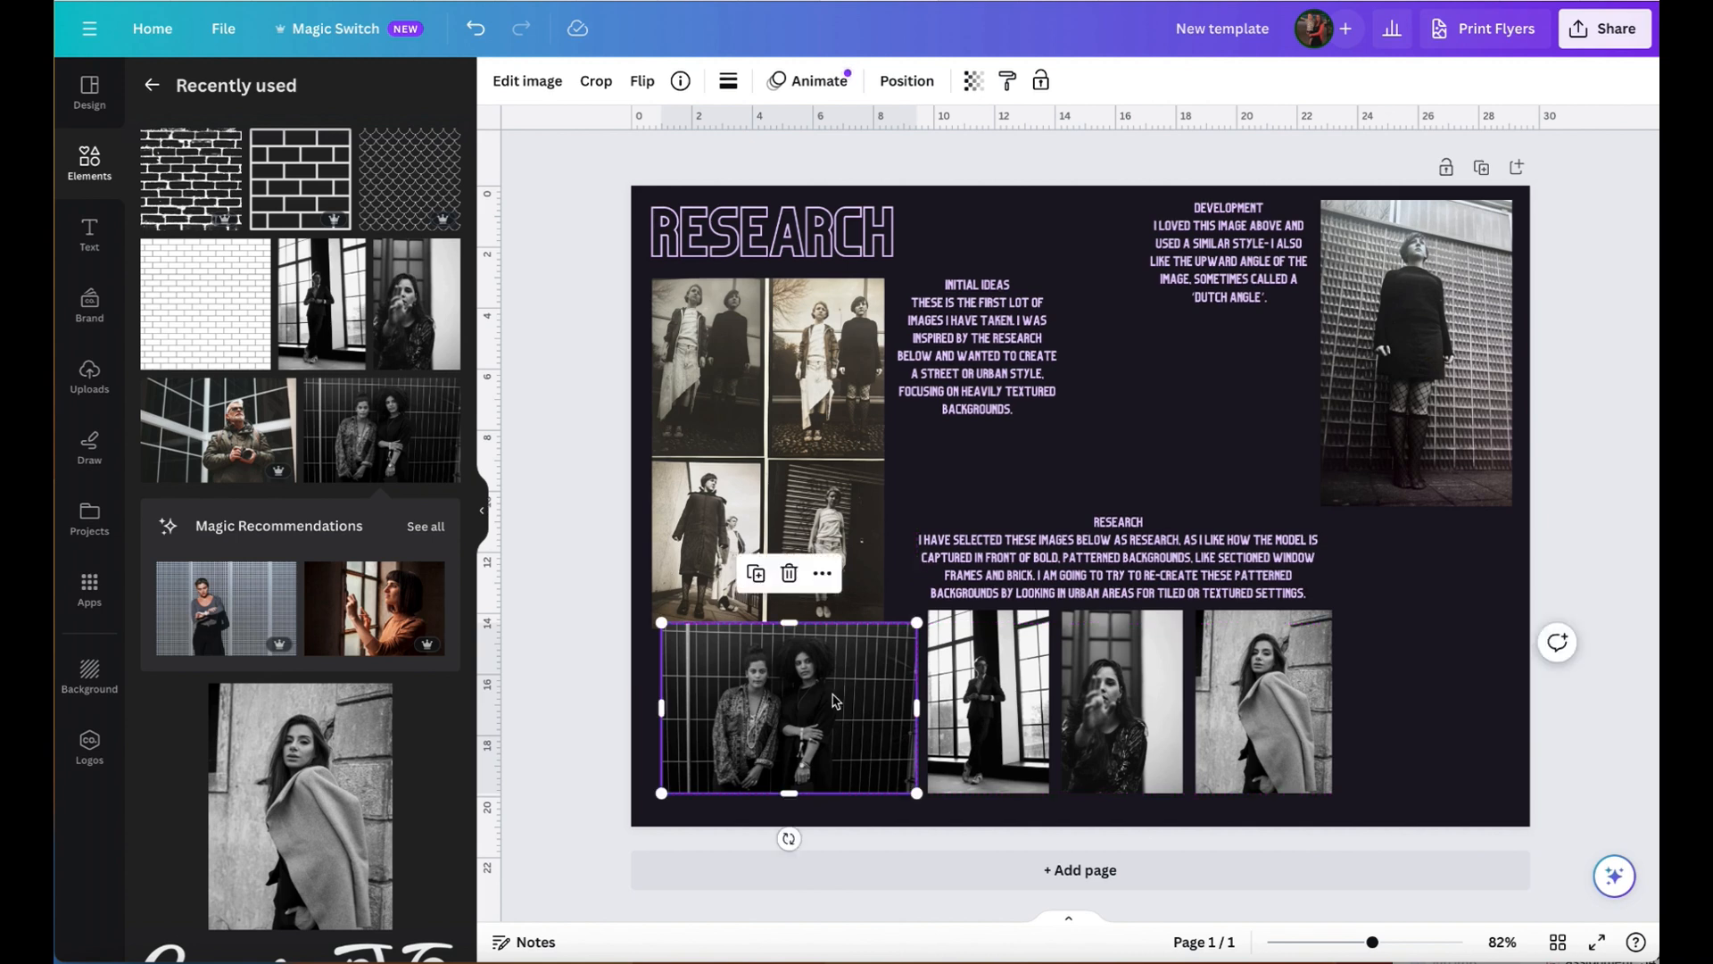
left_click_drag(662, 623, 702, 671)
left_click_drag(796, 721, 764, 721)
- Shift the three-photo group left beside the two-women photo and align the "Research" text above it
left_click_drag(1233, 712, 1203, 710)
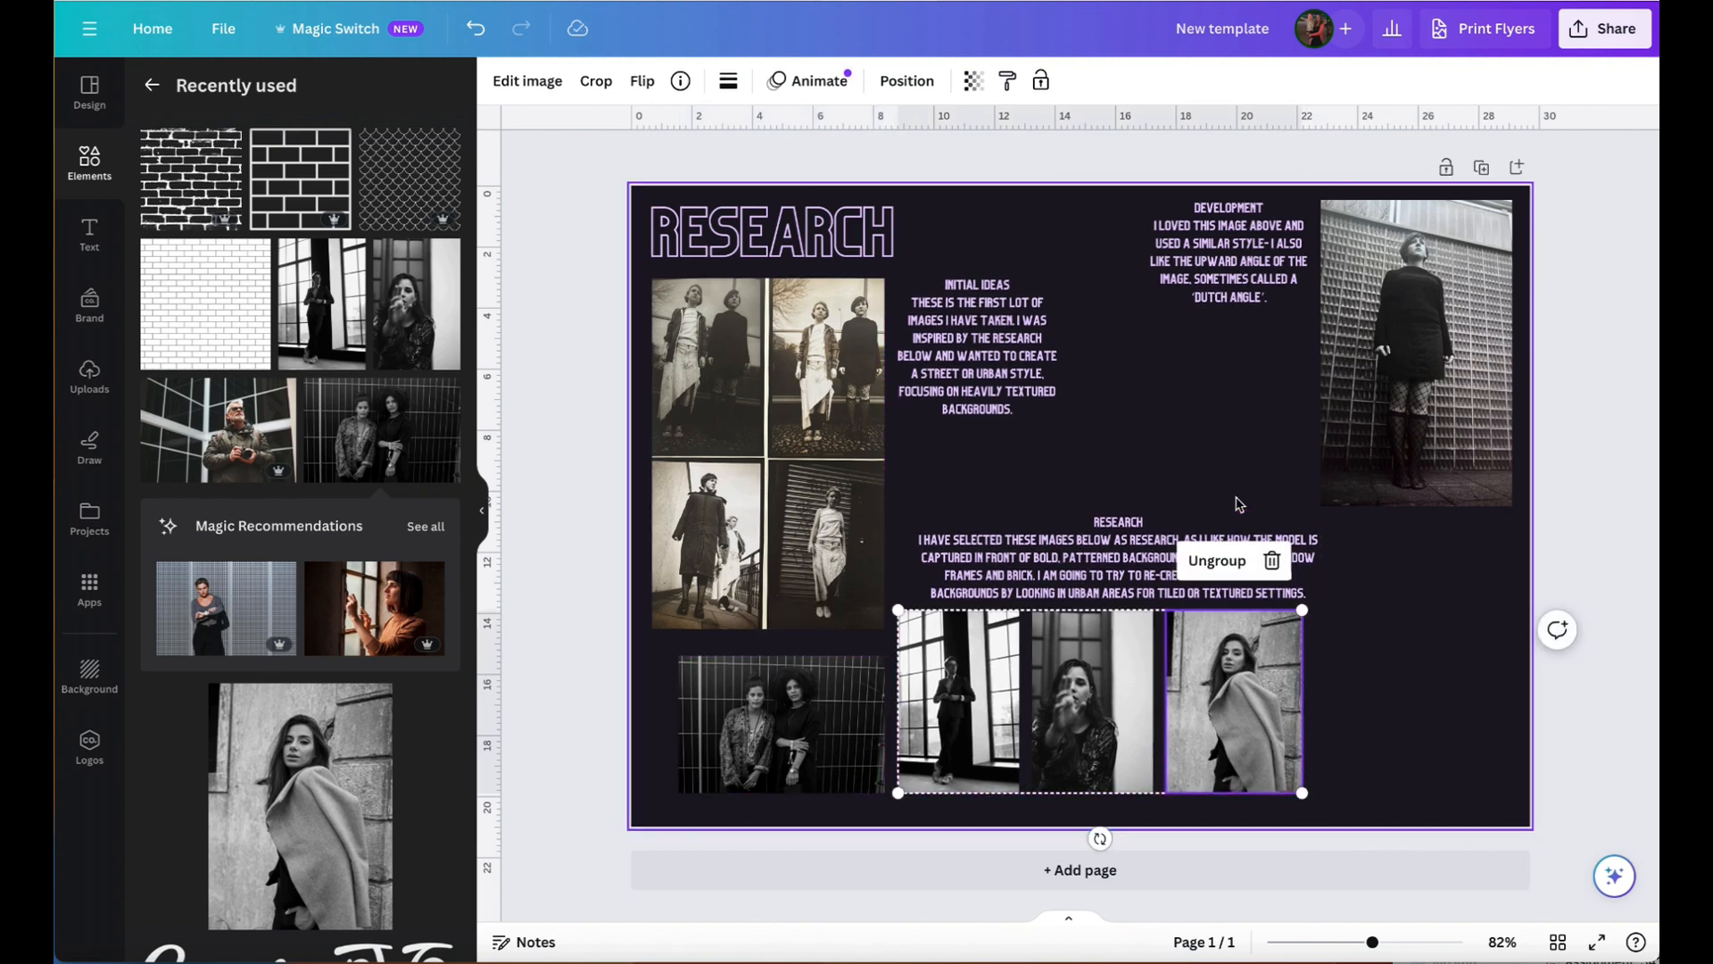
left_click_drag(1131, 541, 1110, 537)
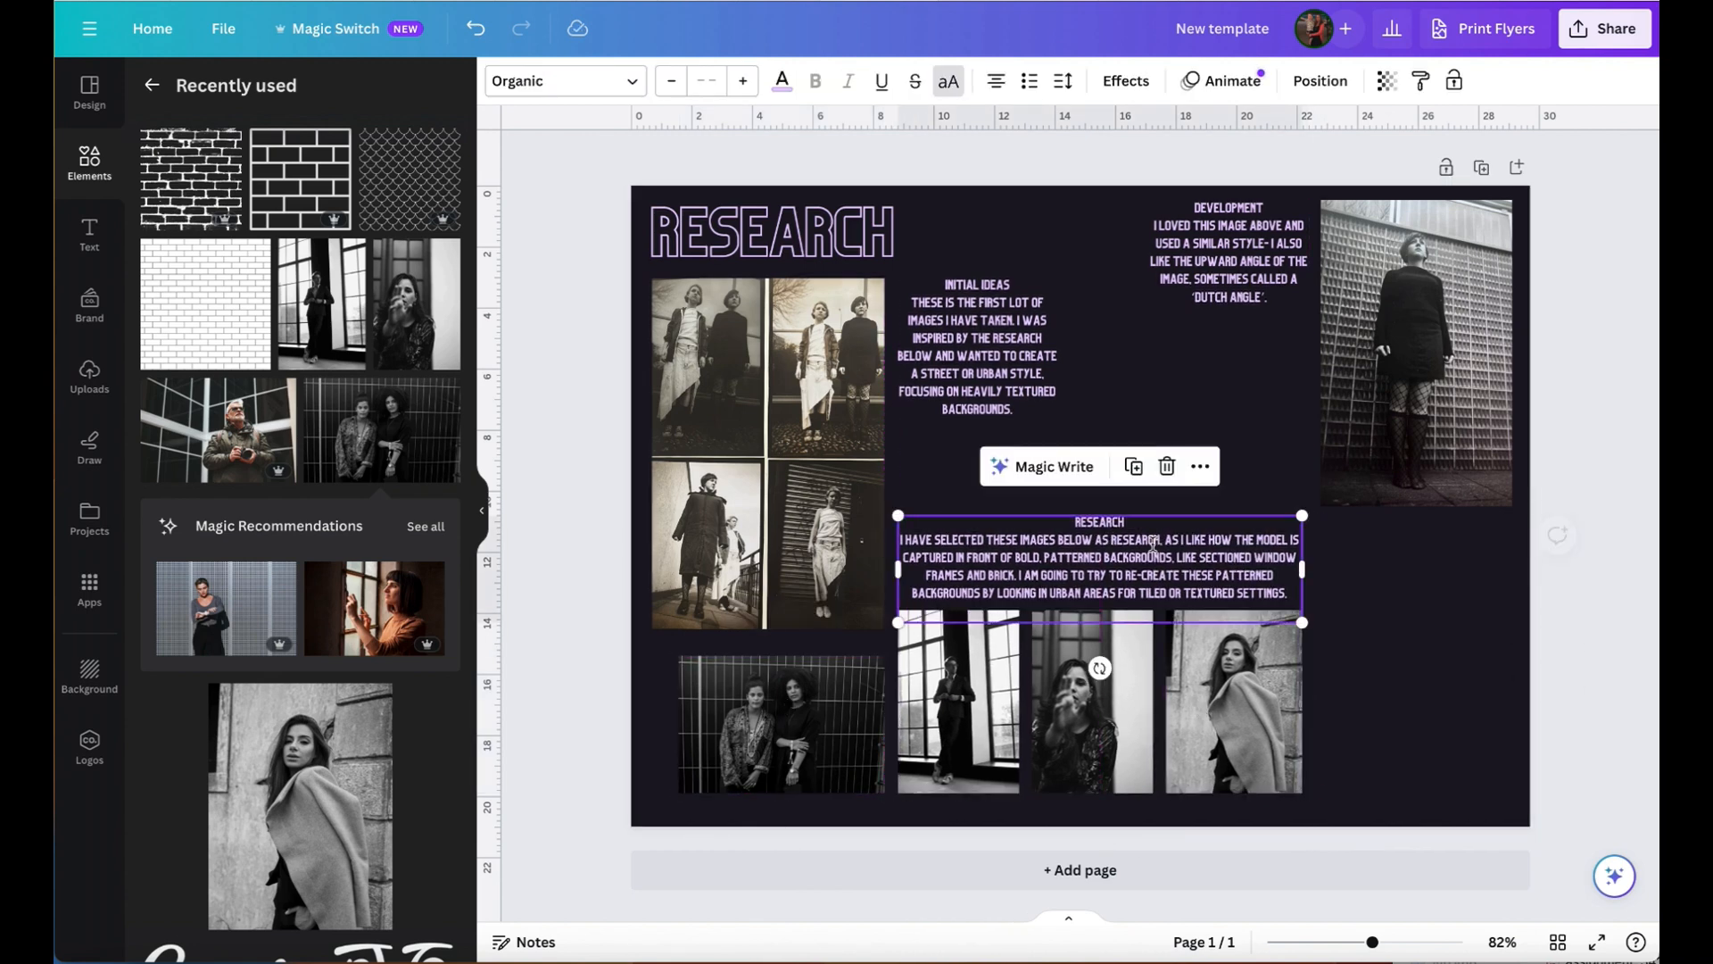
left_click(1473, 596)
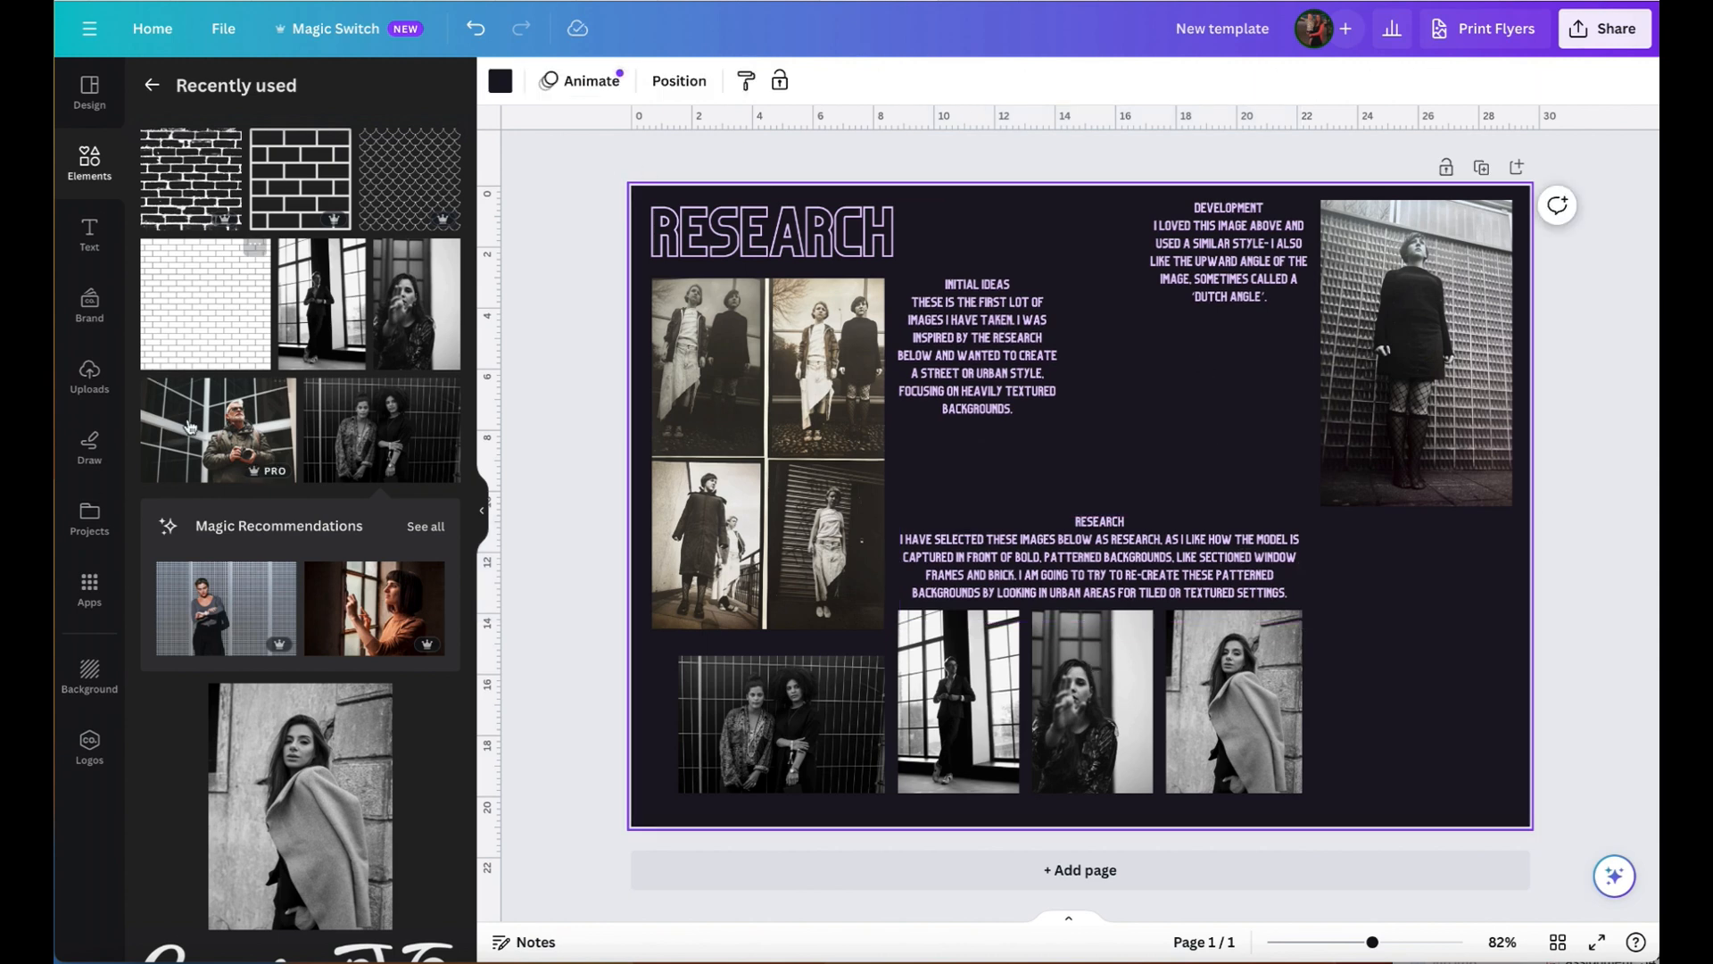
- Add the recently used photo of the man holding a camera, scaled down and positioned beneath the "Development" text
left_click(273, 397)
left_click_drag(1462, 763, 1181, 372)
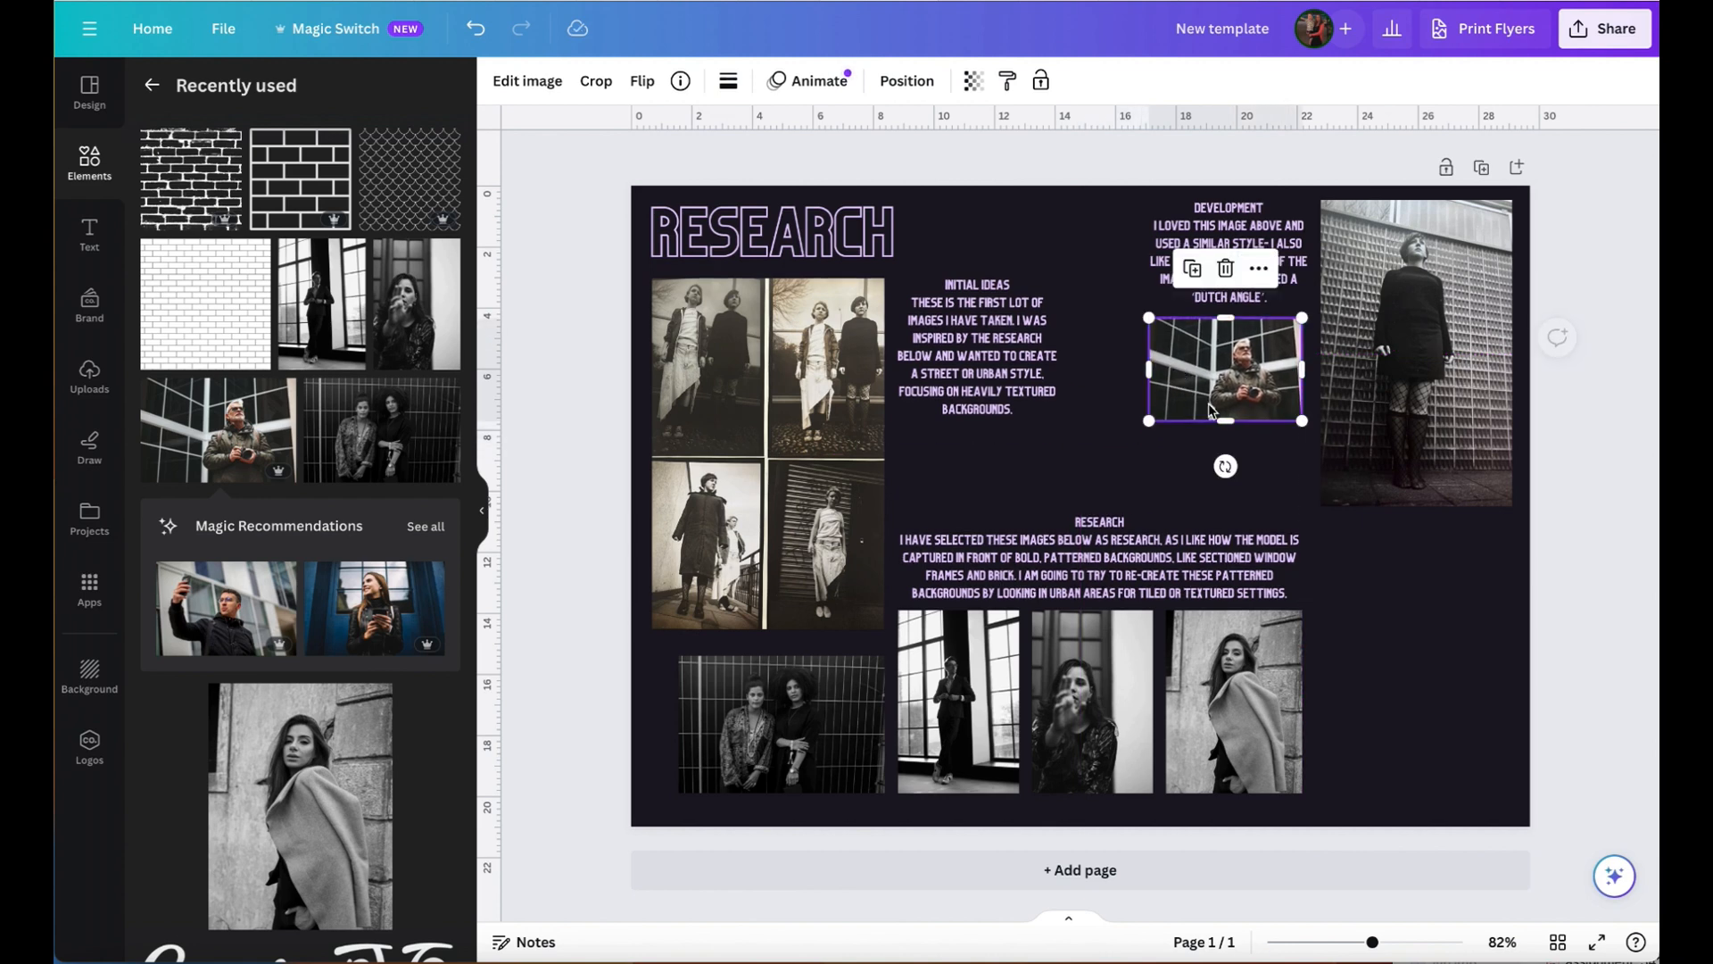
left_click_drag(1129, 435, 1117, 443)
left_click_drag(1218, 389, 1225, 387)
left_click(1412, 588)
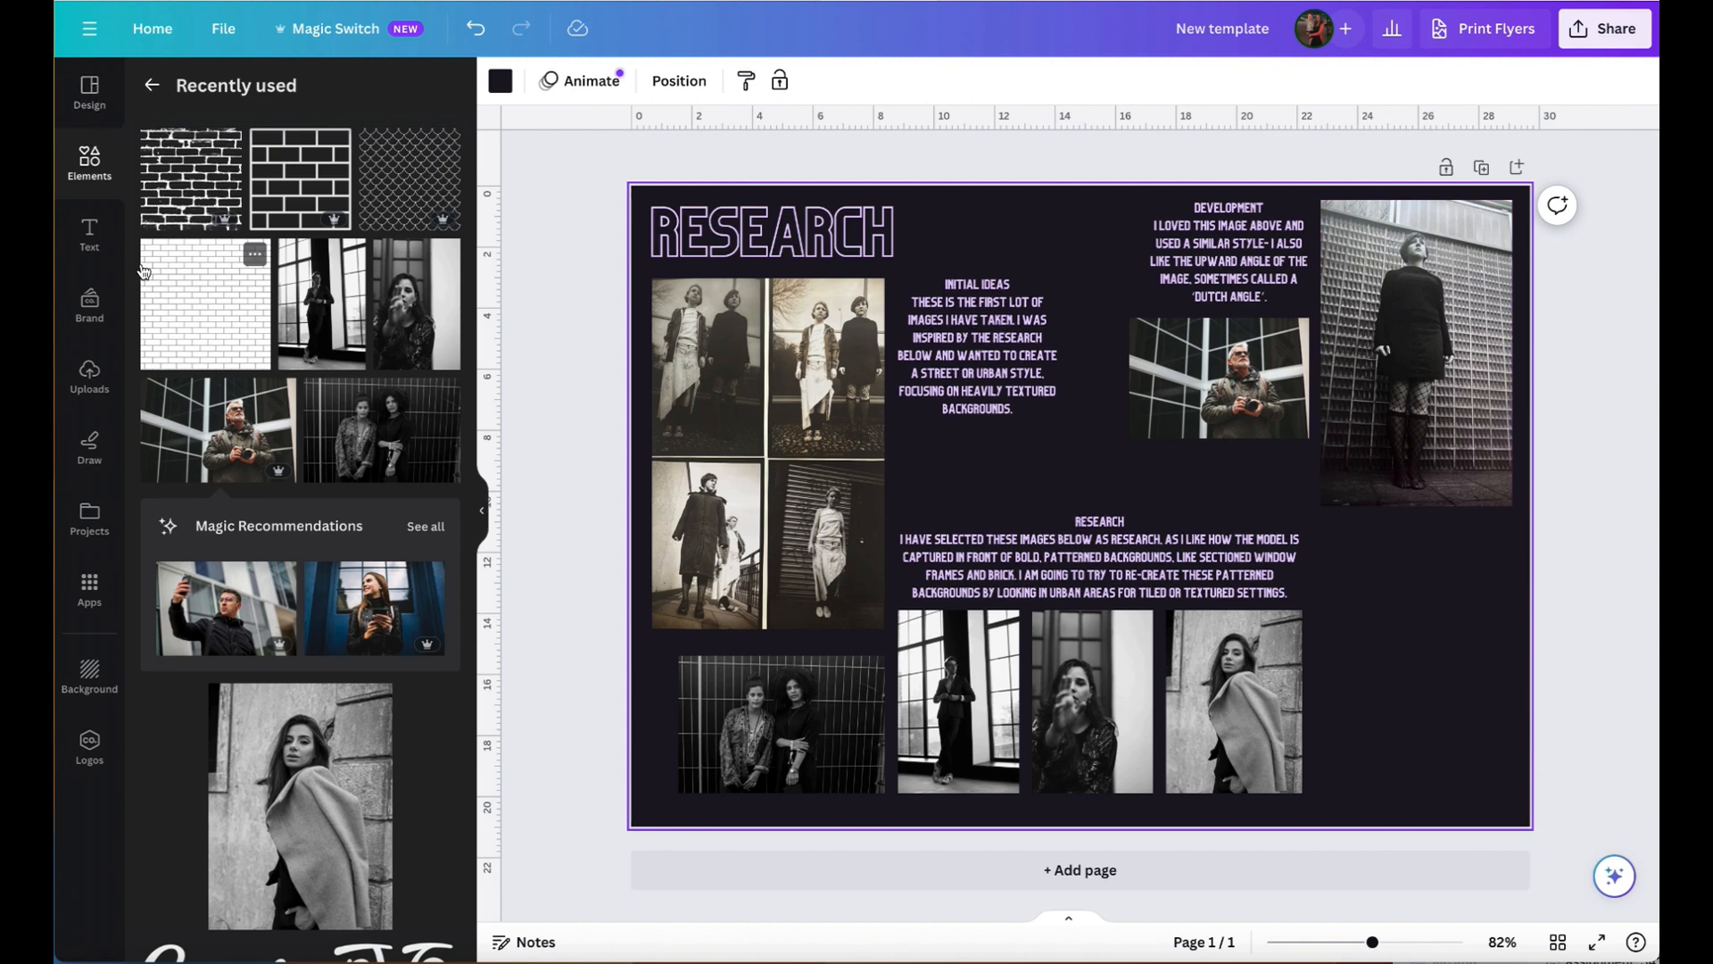
- Add a square shape below the tall photo, aligned to its right edge, and resize it into a rectangle about 5 × 2.8
left_click(85, 174)
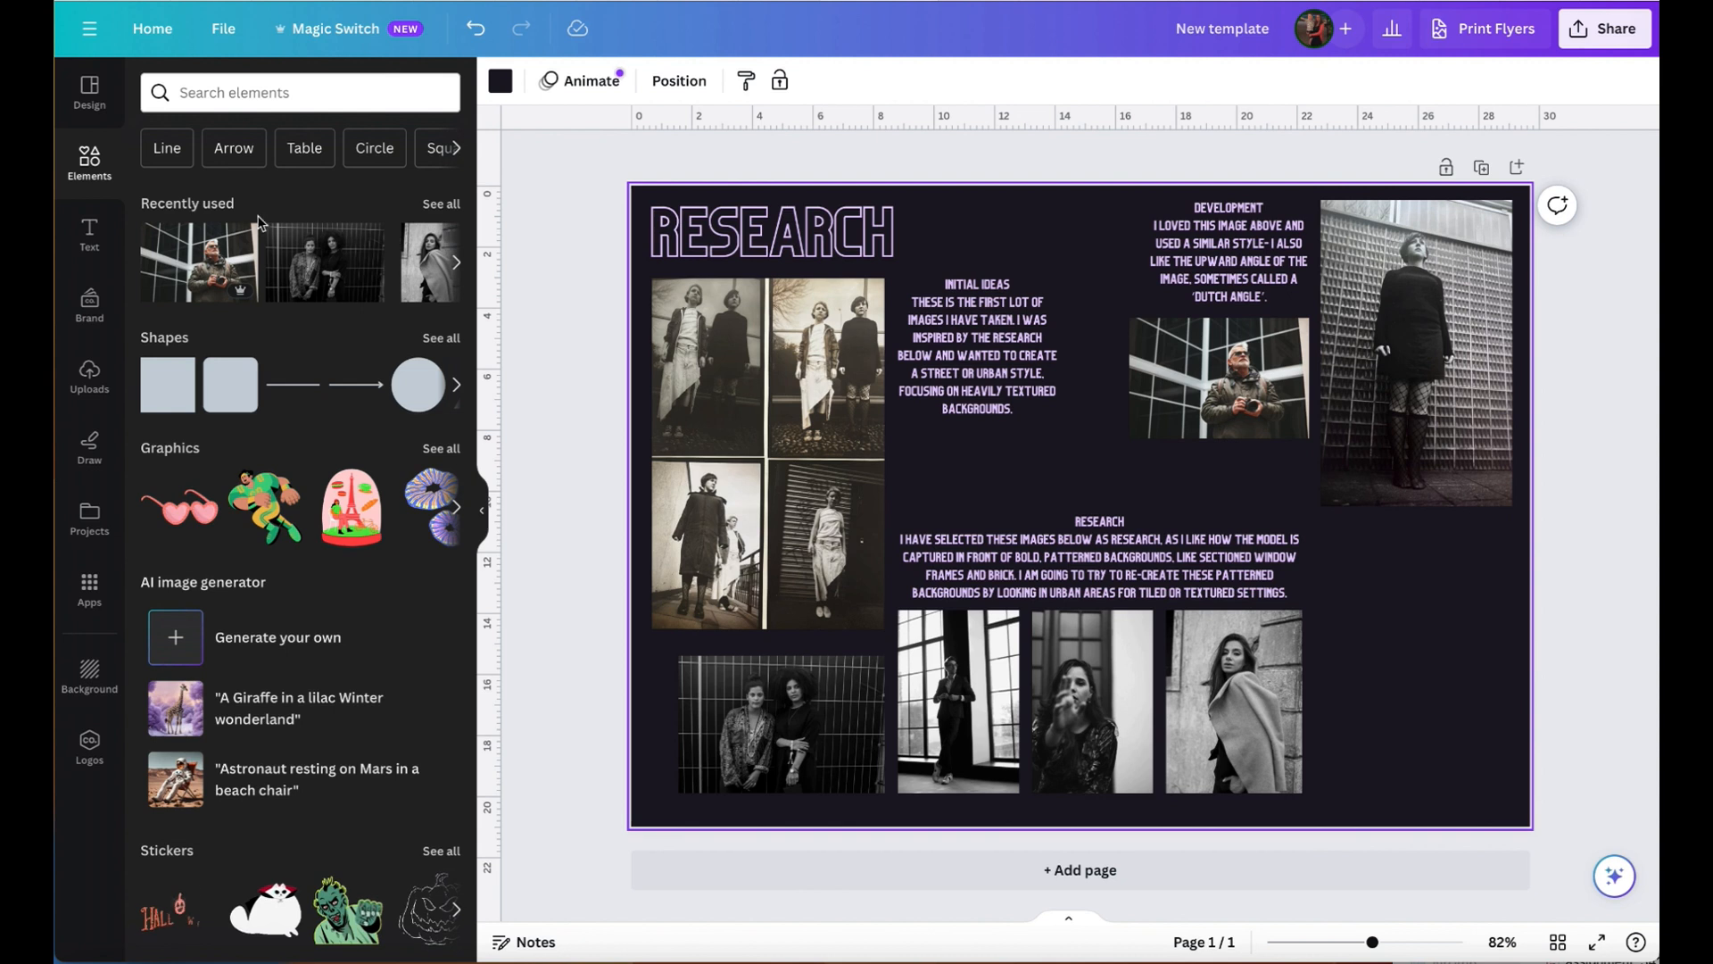
left_click(170, 384)
left_click_drag(1099, 452, 1441, 575)
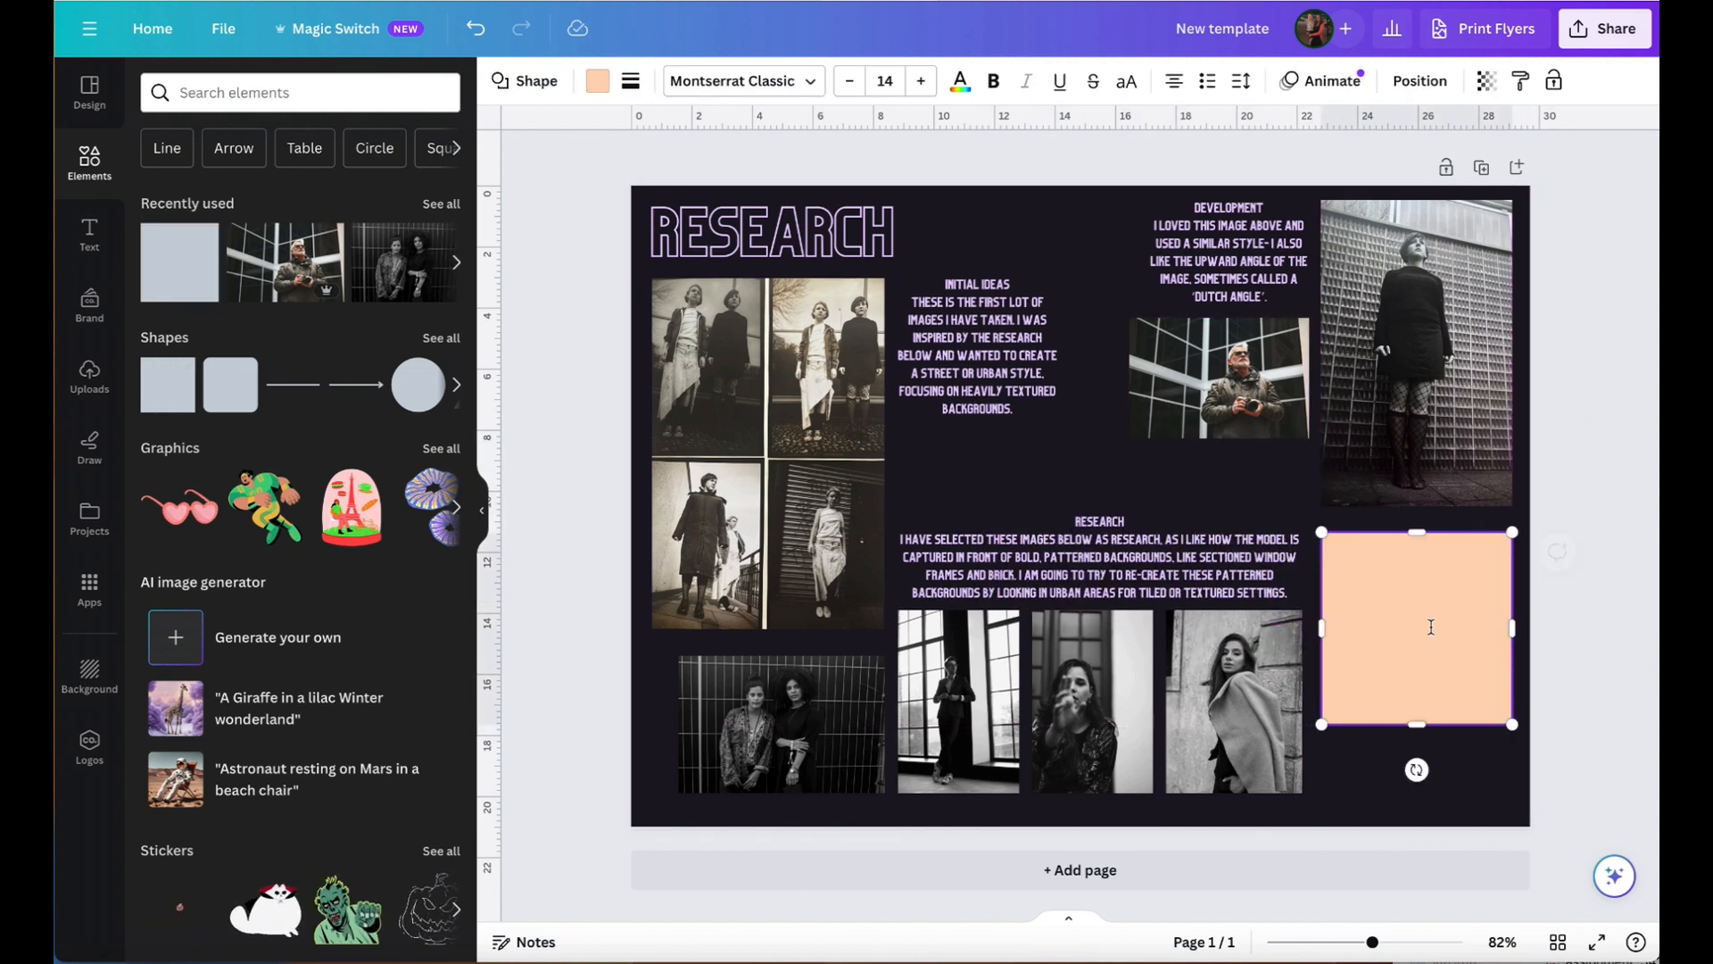
left_click_drag(1323, 721, 1363, 615)
left_click(1492, 701)
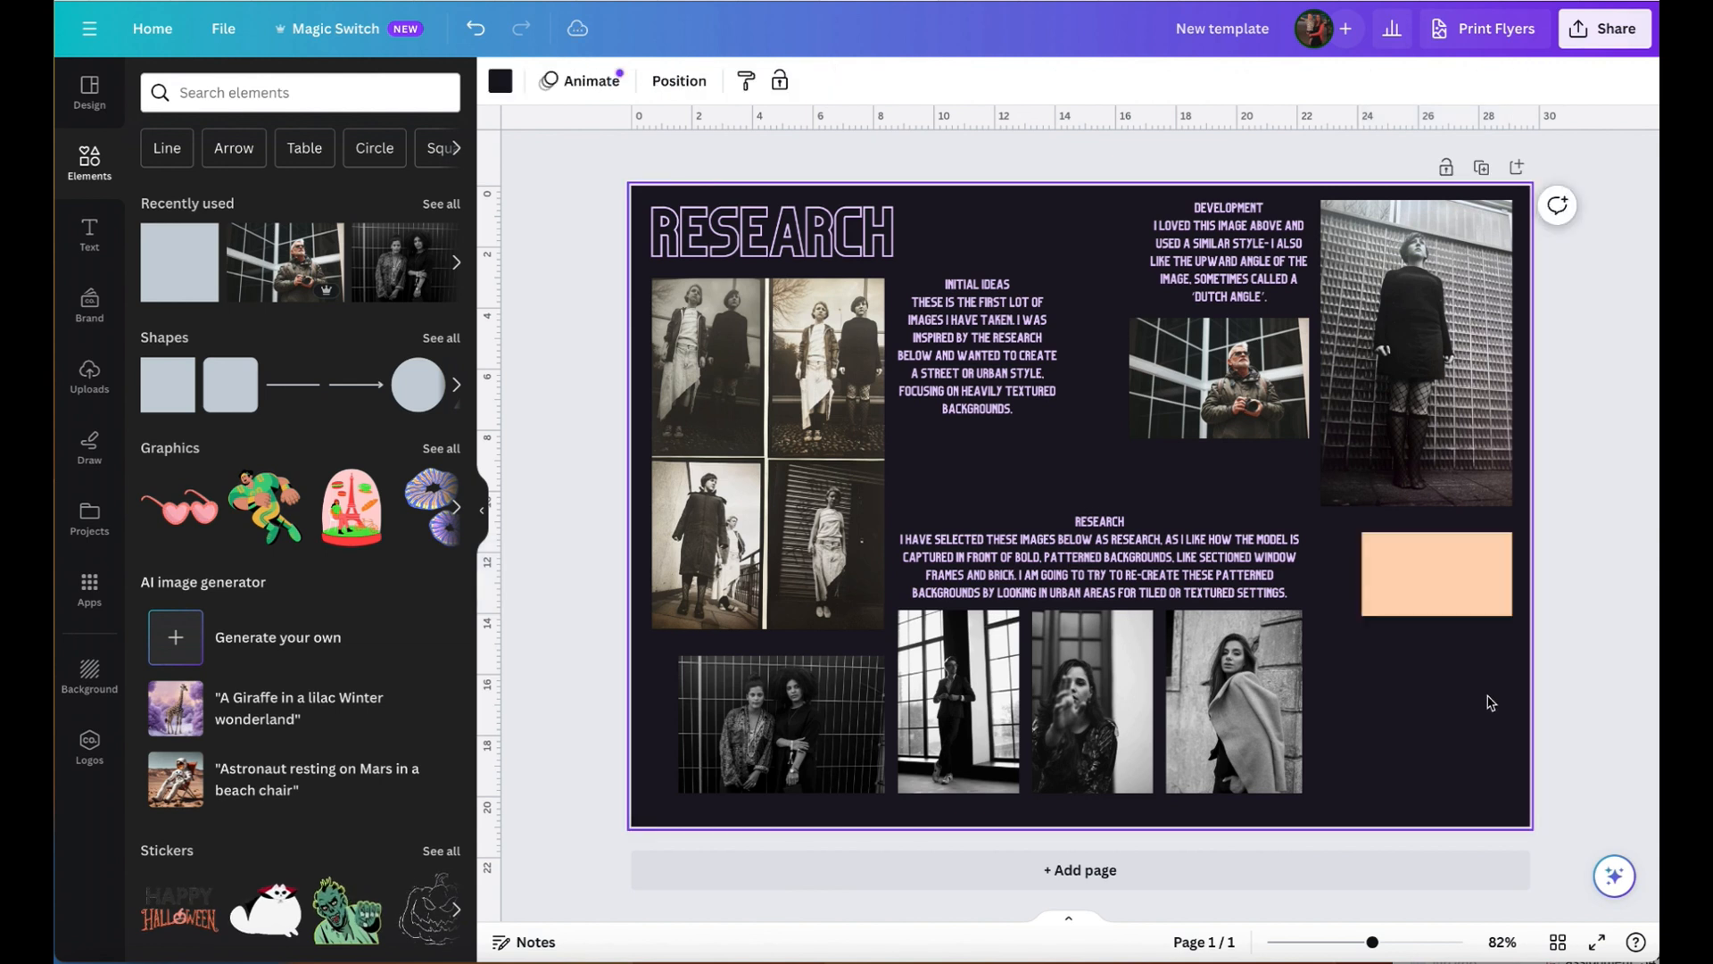
- Duplicate the peach rectangle twice and stack the copies evenly beneath it in a column of three
left_click(1471, 586)
left_click_drag(1470, 582, 1456, 671)
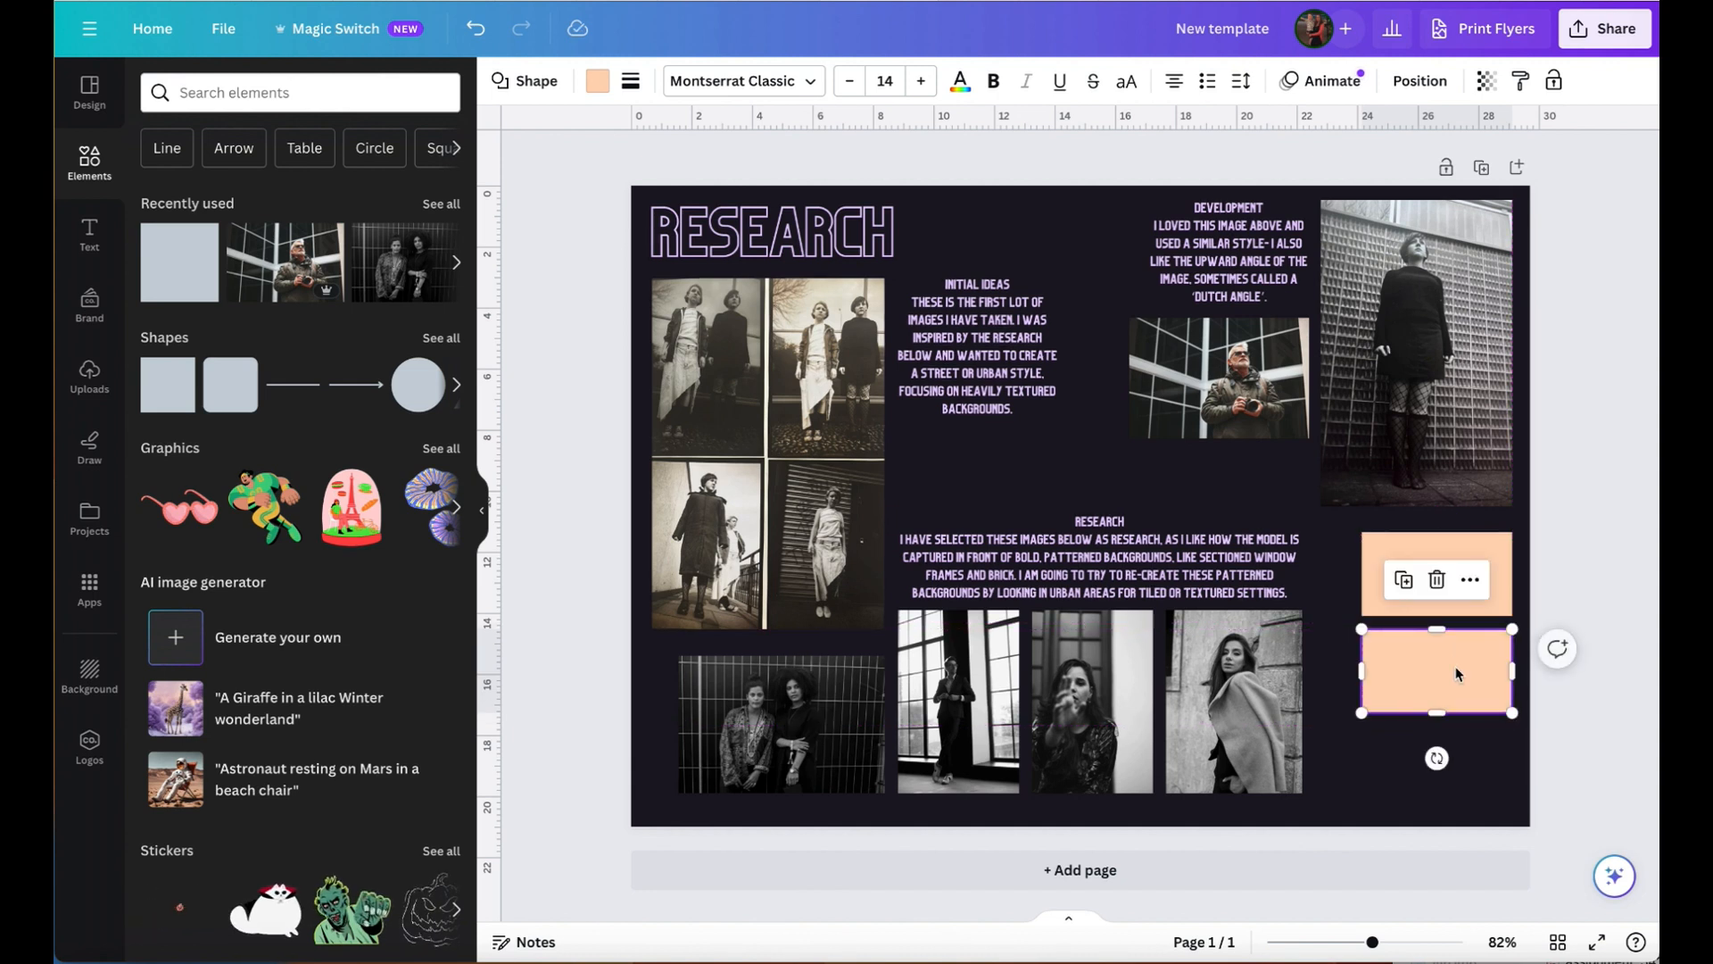
left_click(1485, 689)
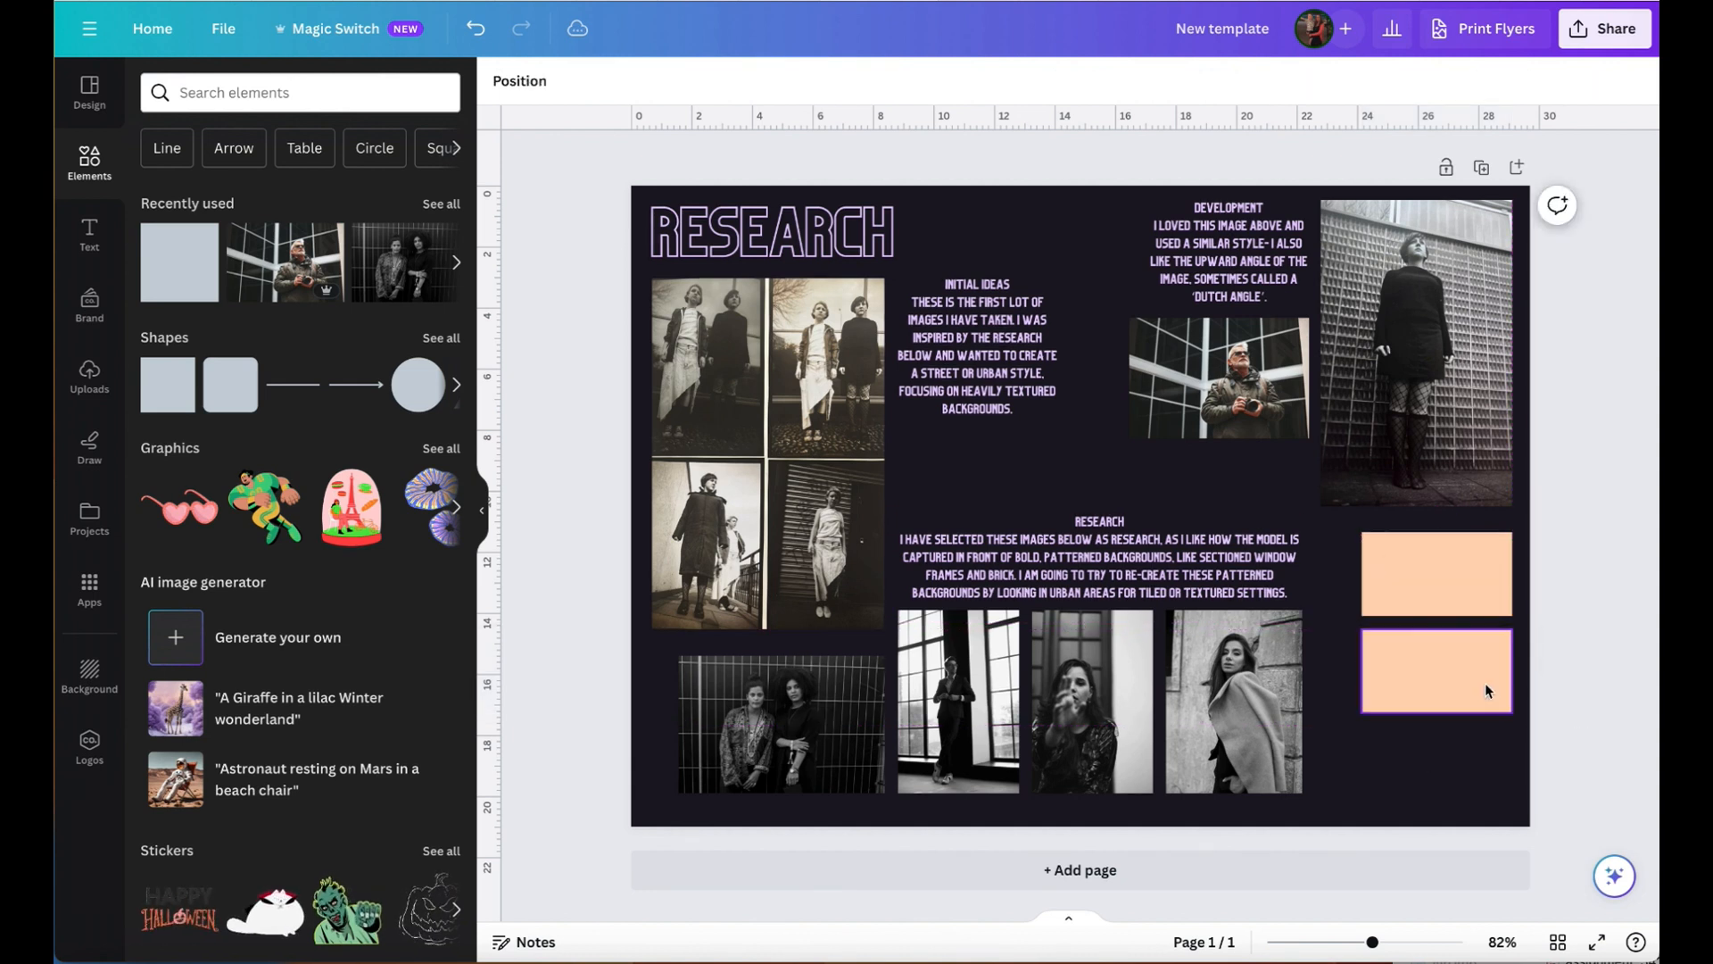
left_click_drag(1485, 689, 1461, 774)
left_click(1585, 681)
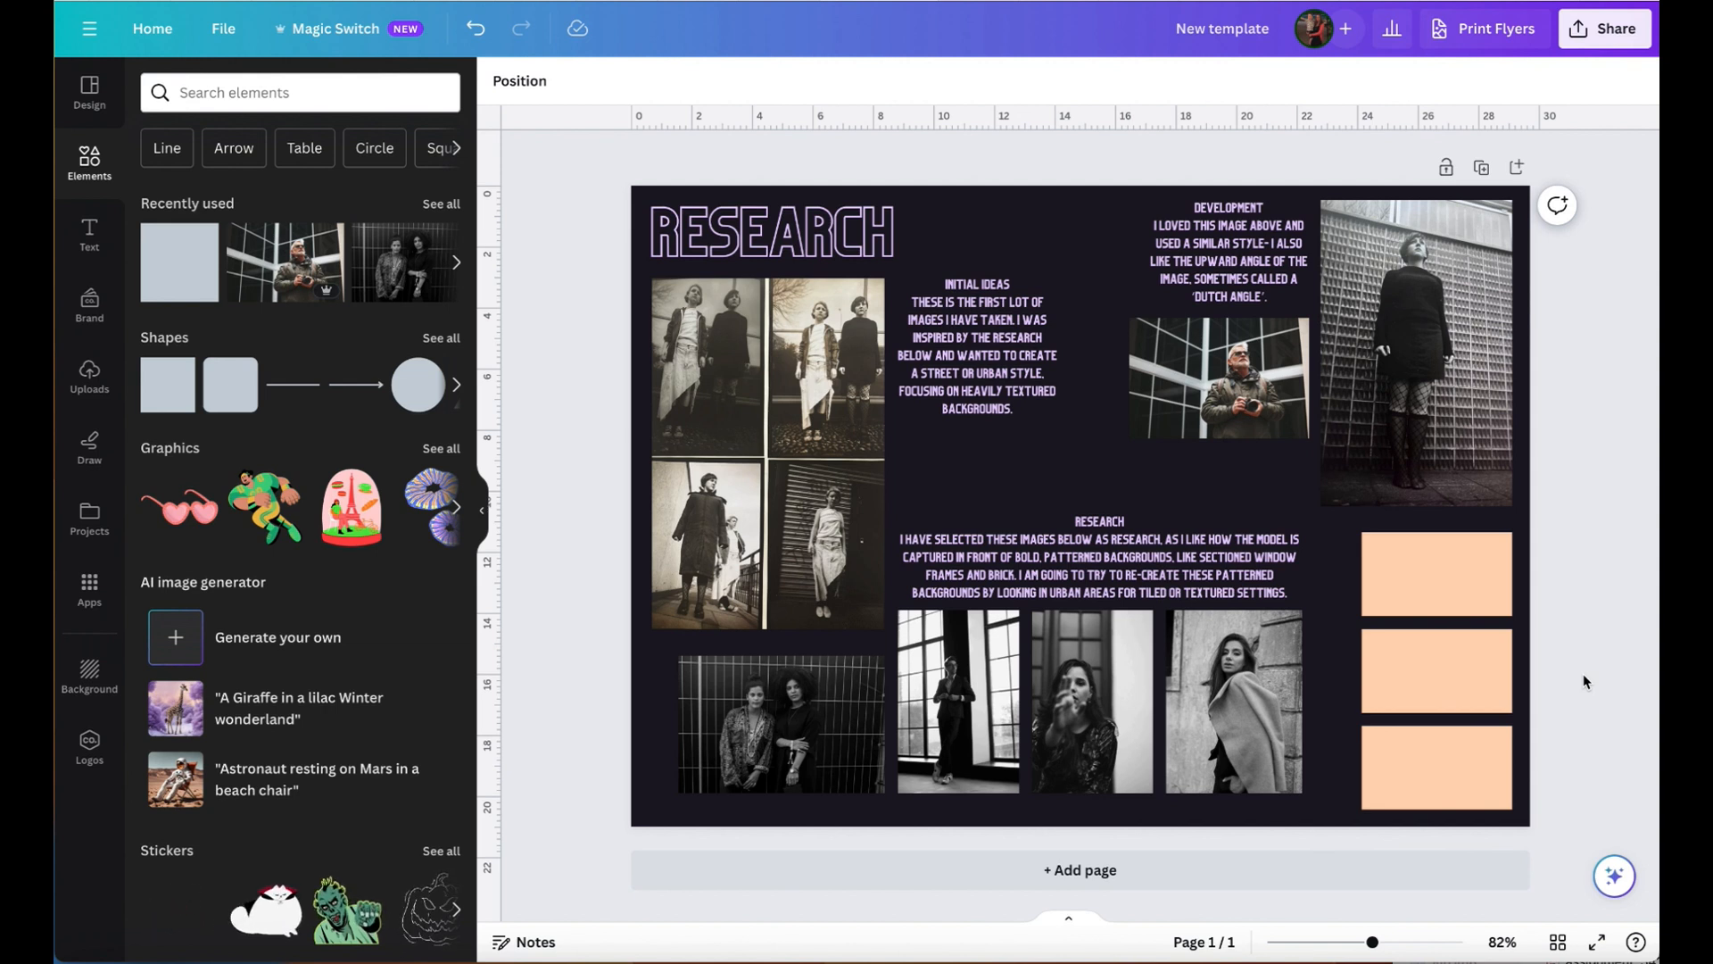
left_click(1417, 560)
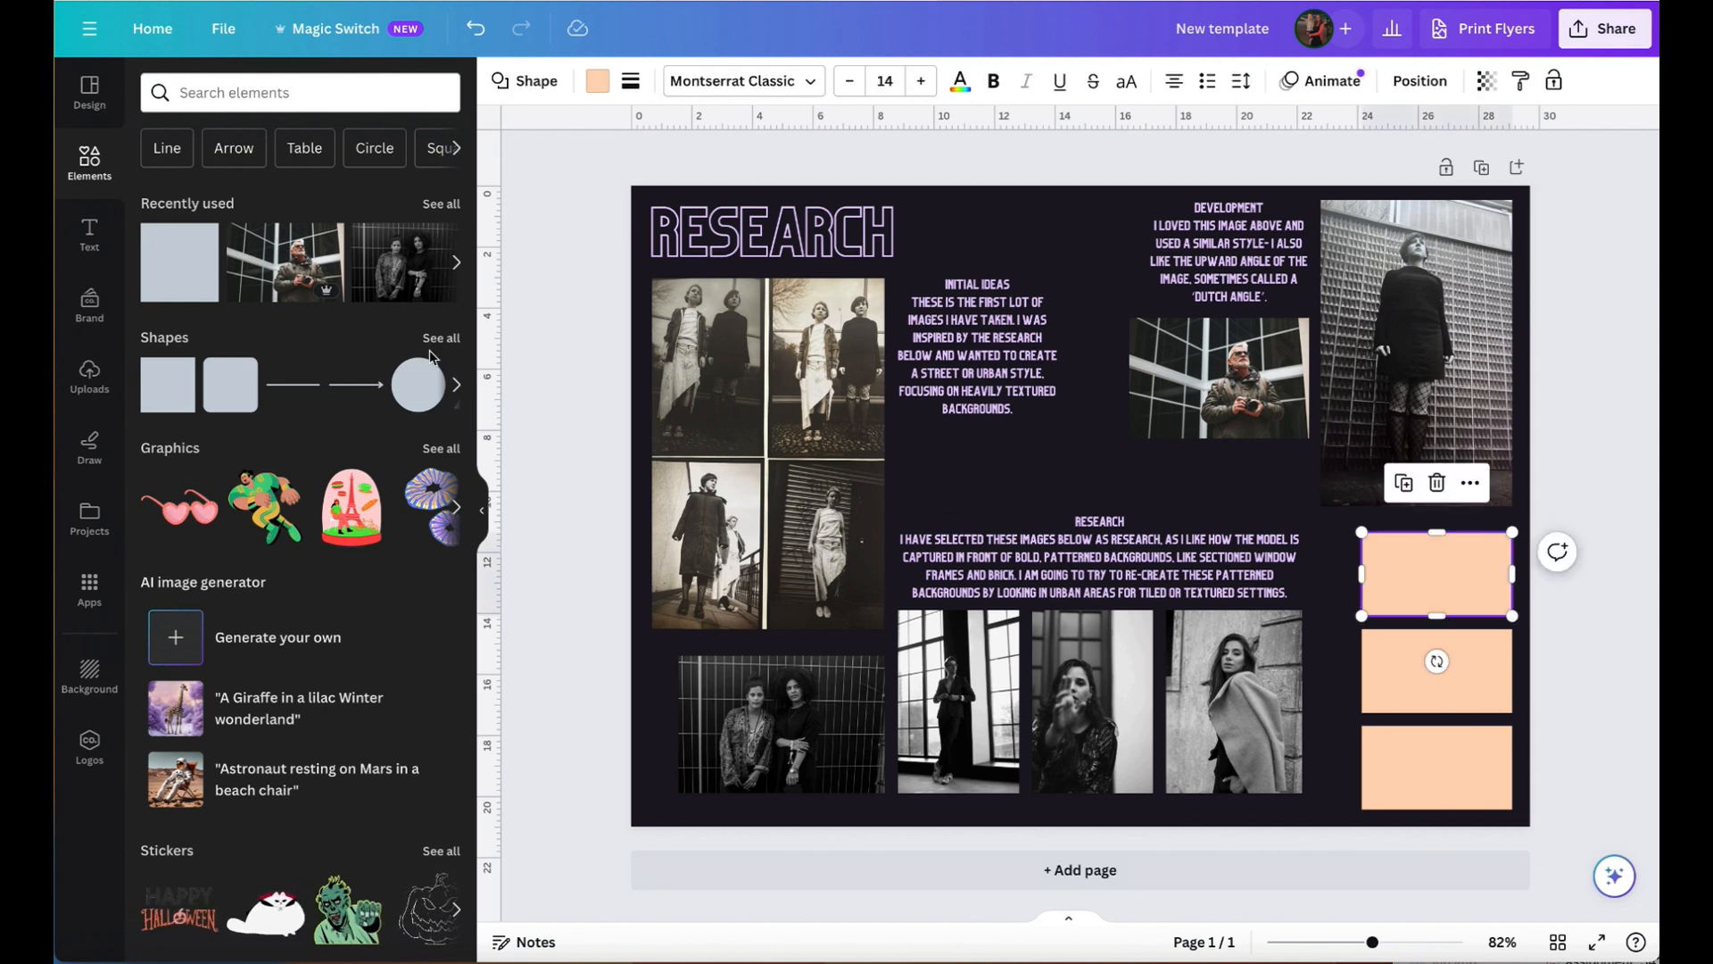
left_click(1637, 687)
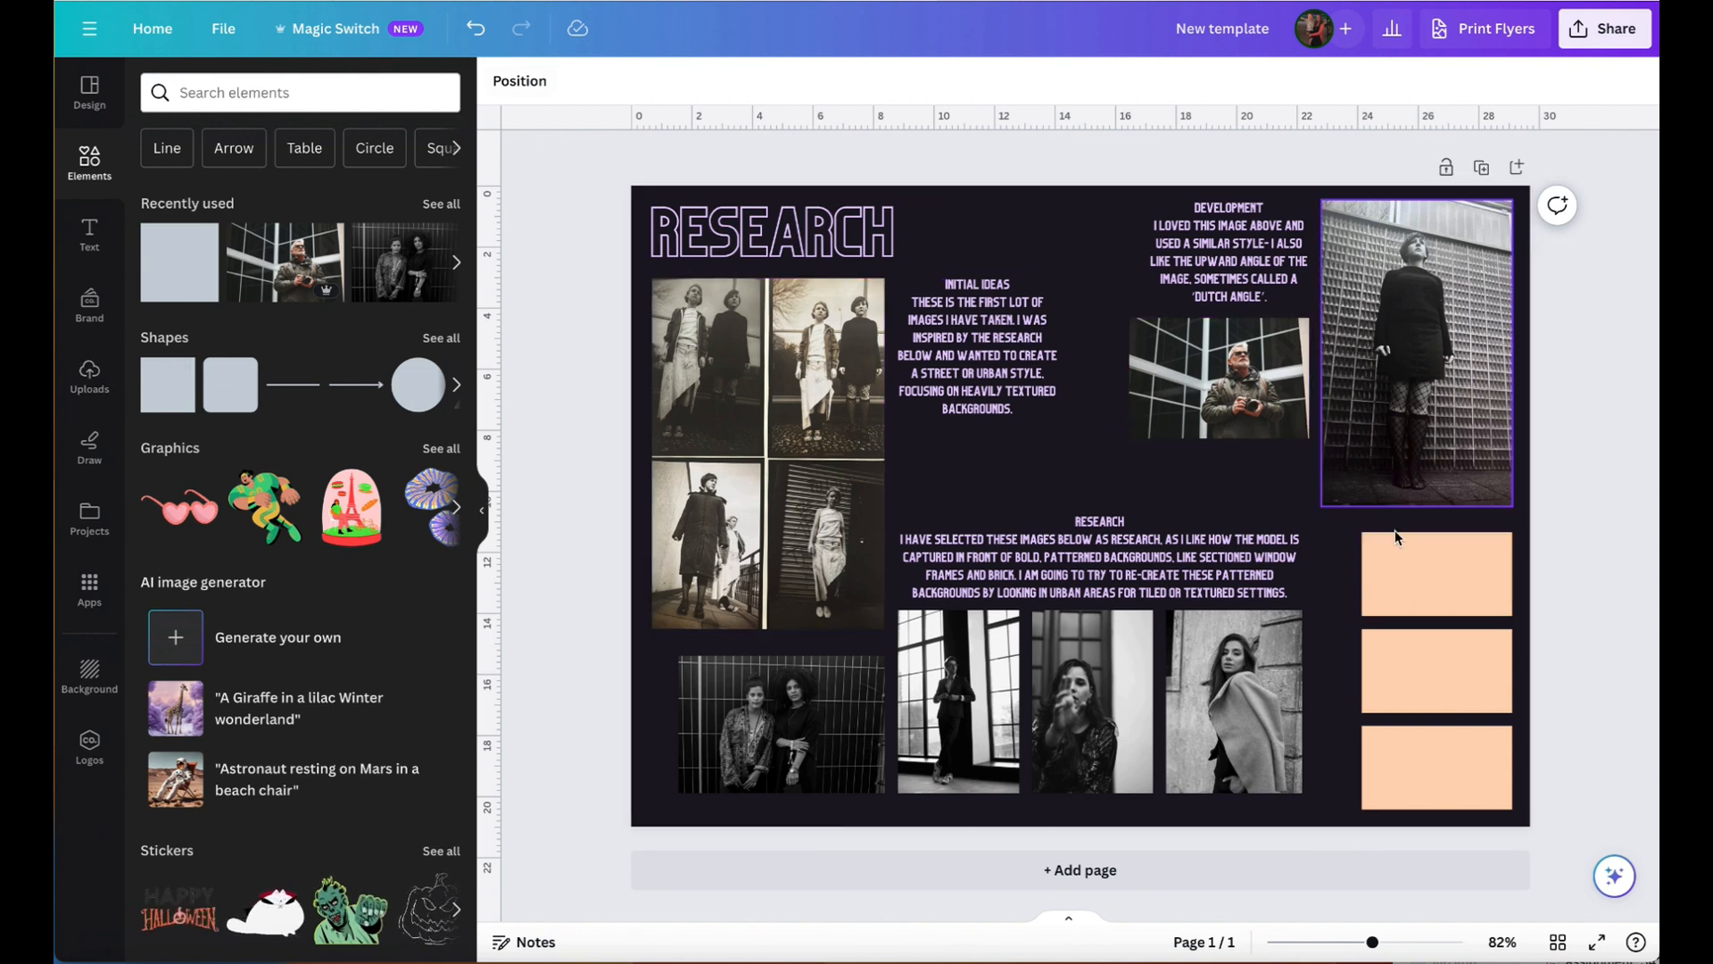
- Try the custom near-black fill #0D0E03 on the top peach rectangle
left_click(1465, 566)
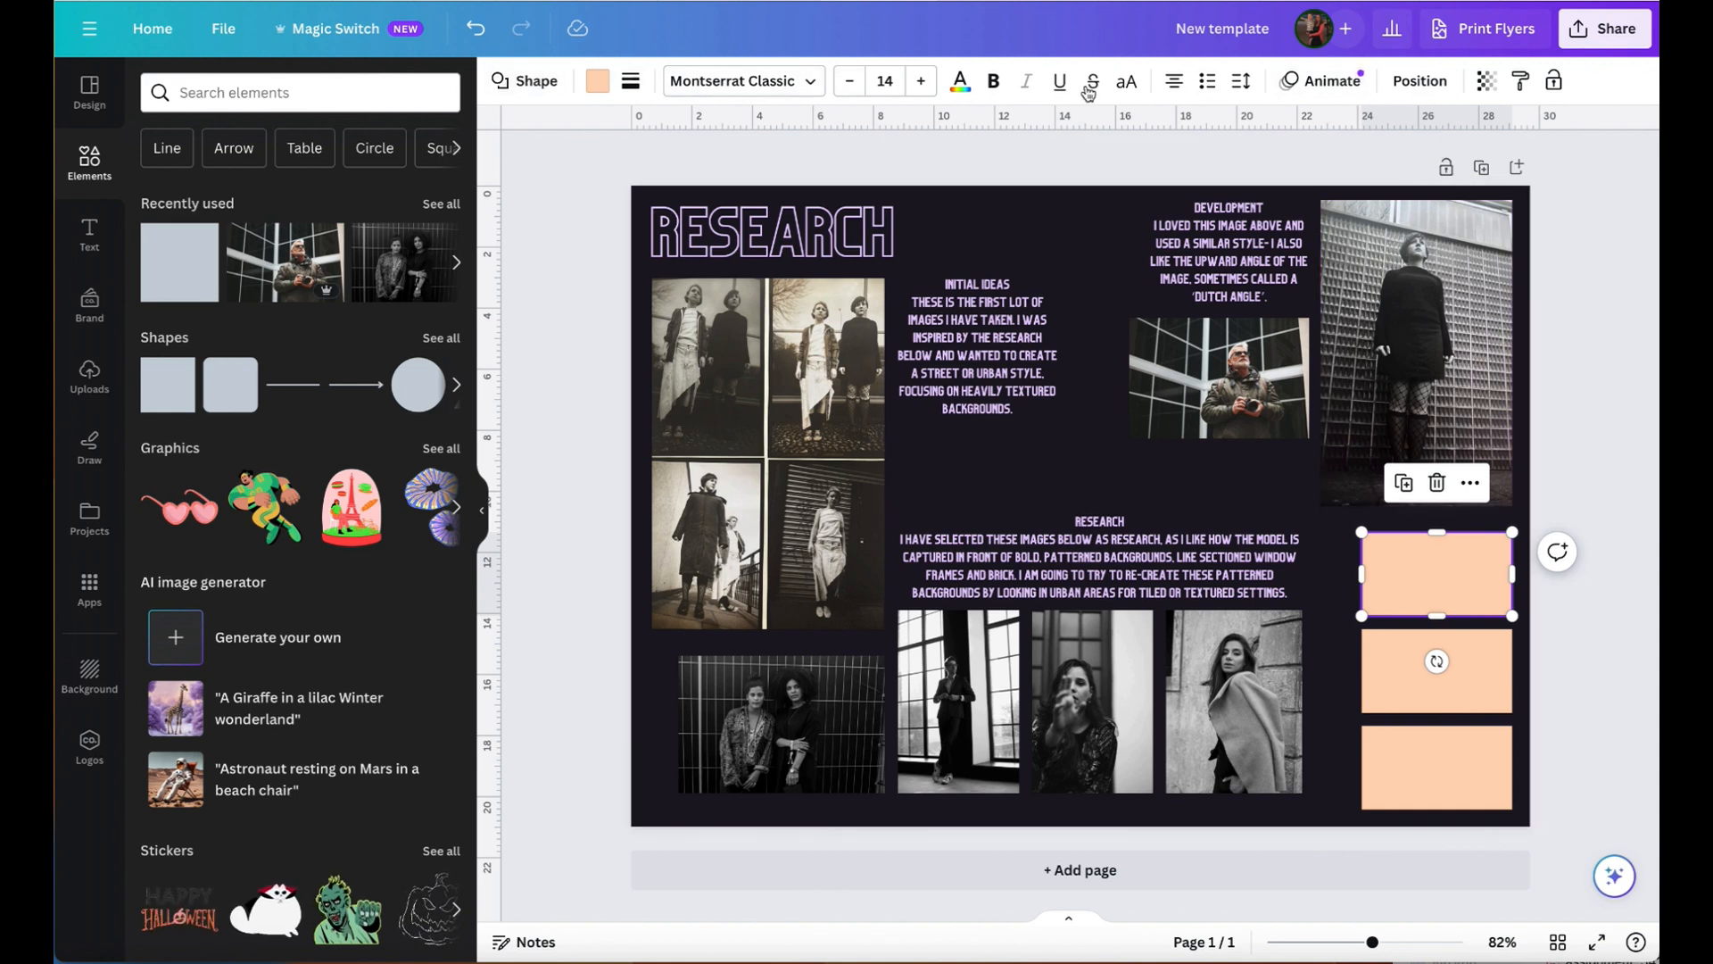
left_click(597, 81)
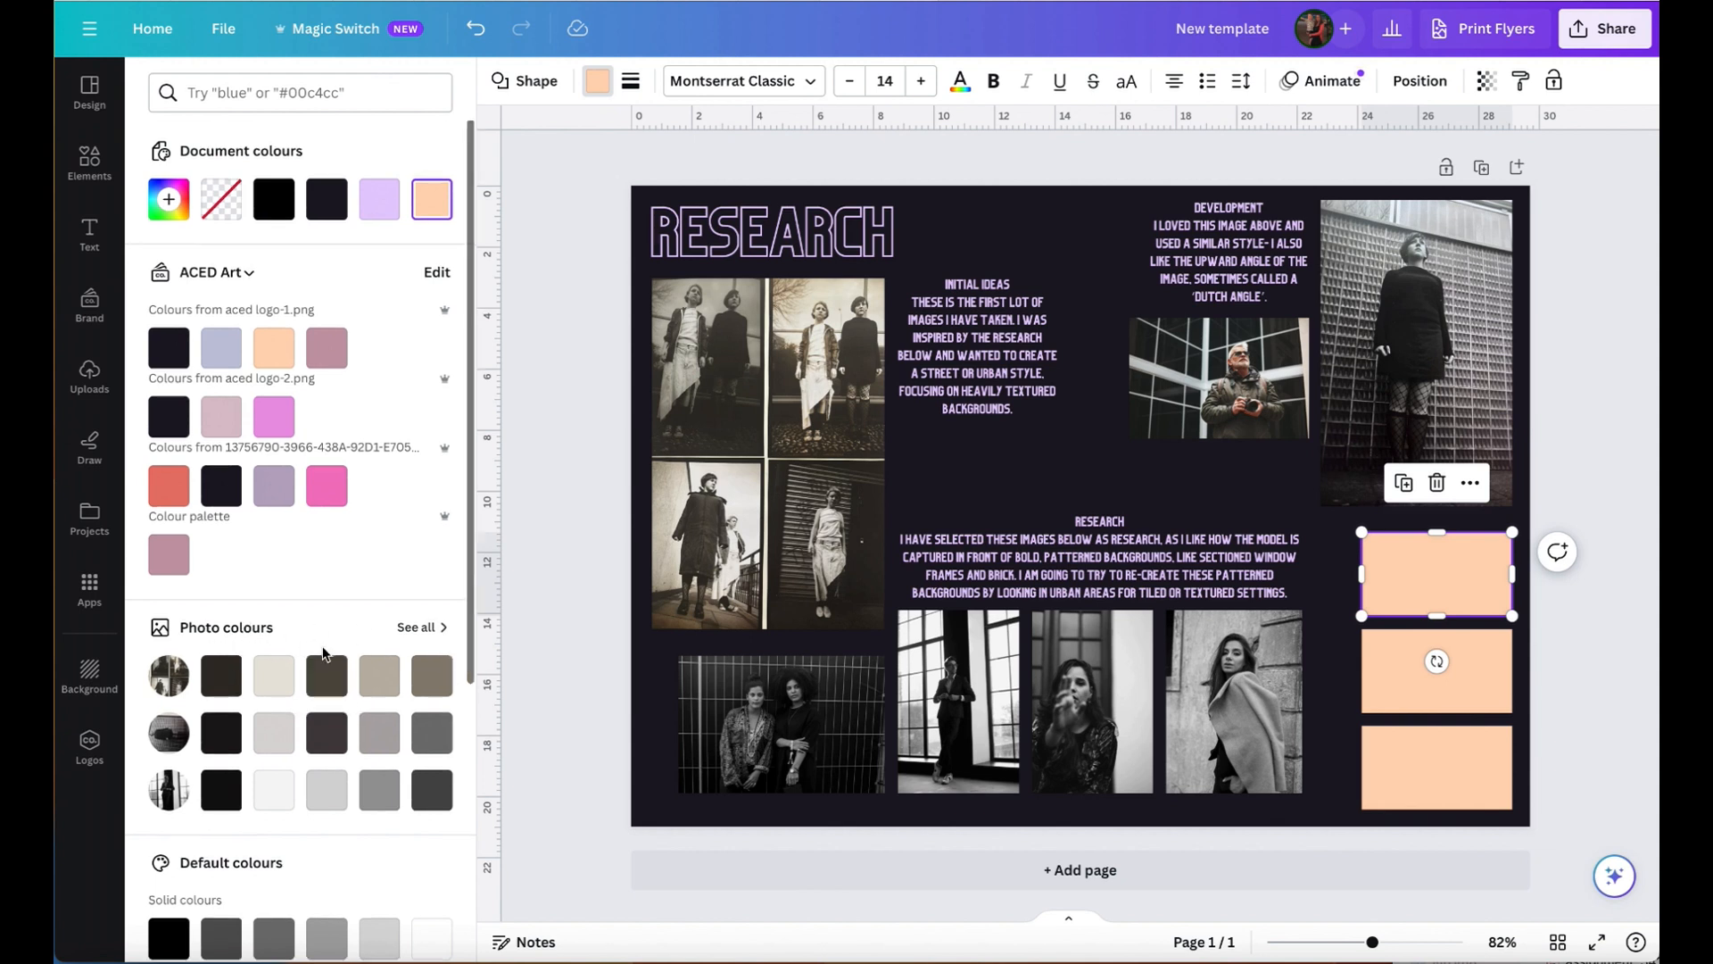
scroll(323, 654, "down", 5)
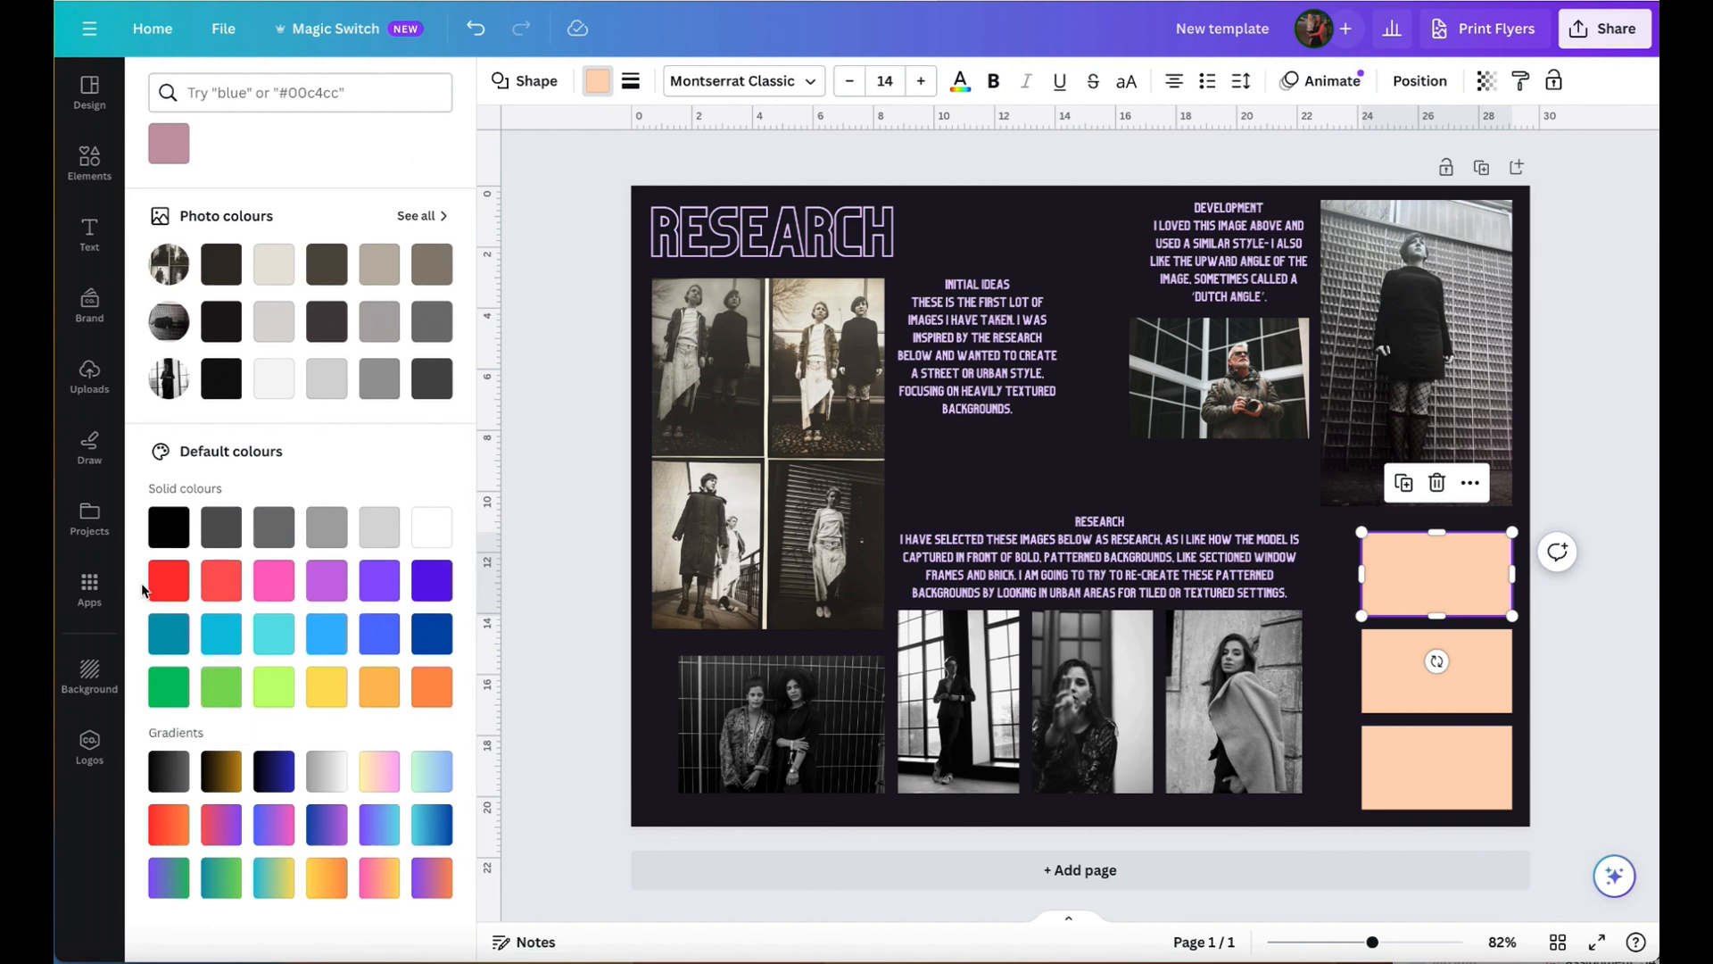
scroll(382, 580, "up", 5)
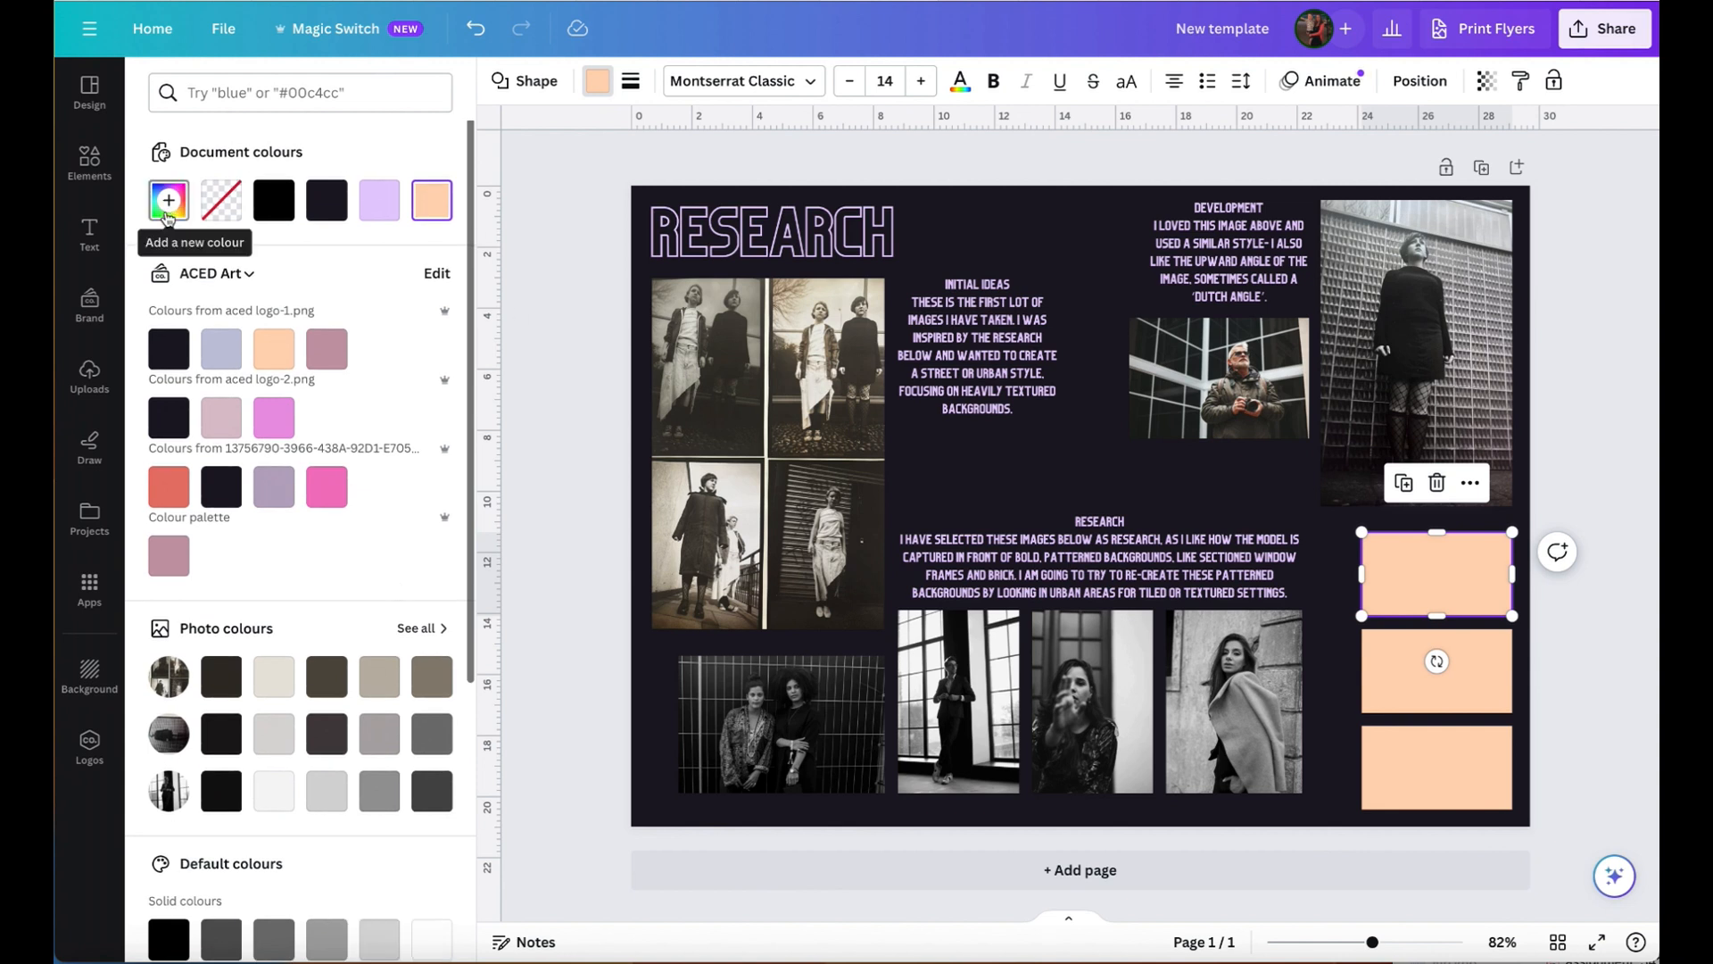
left_click(169, 202)
left_click_drag(243, 304, 372, 394)
left_click_drag(175, 417, 215, 425)
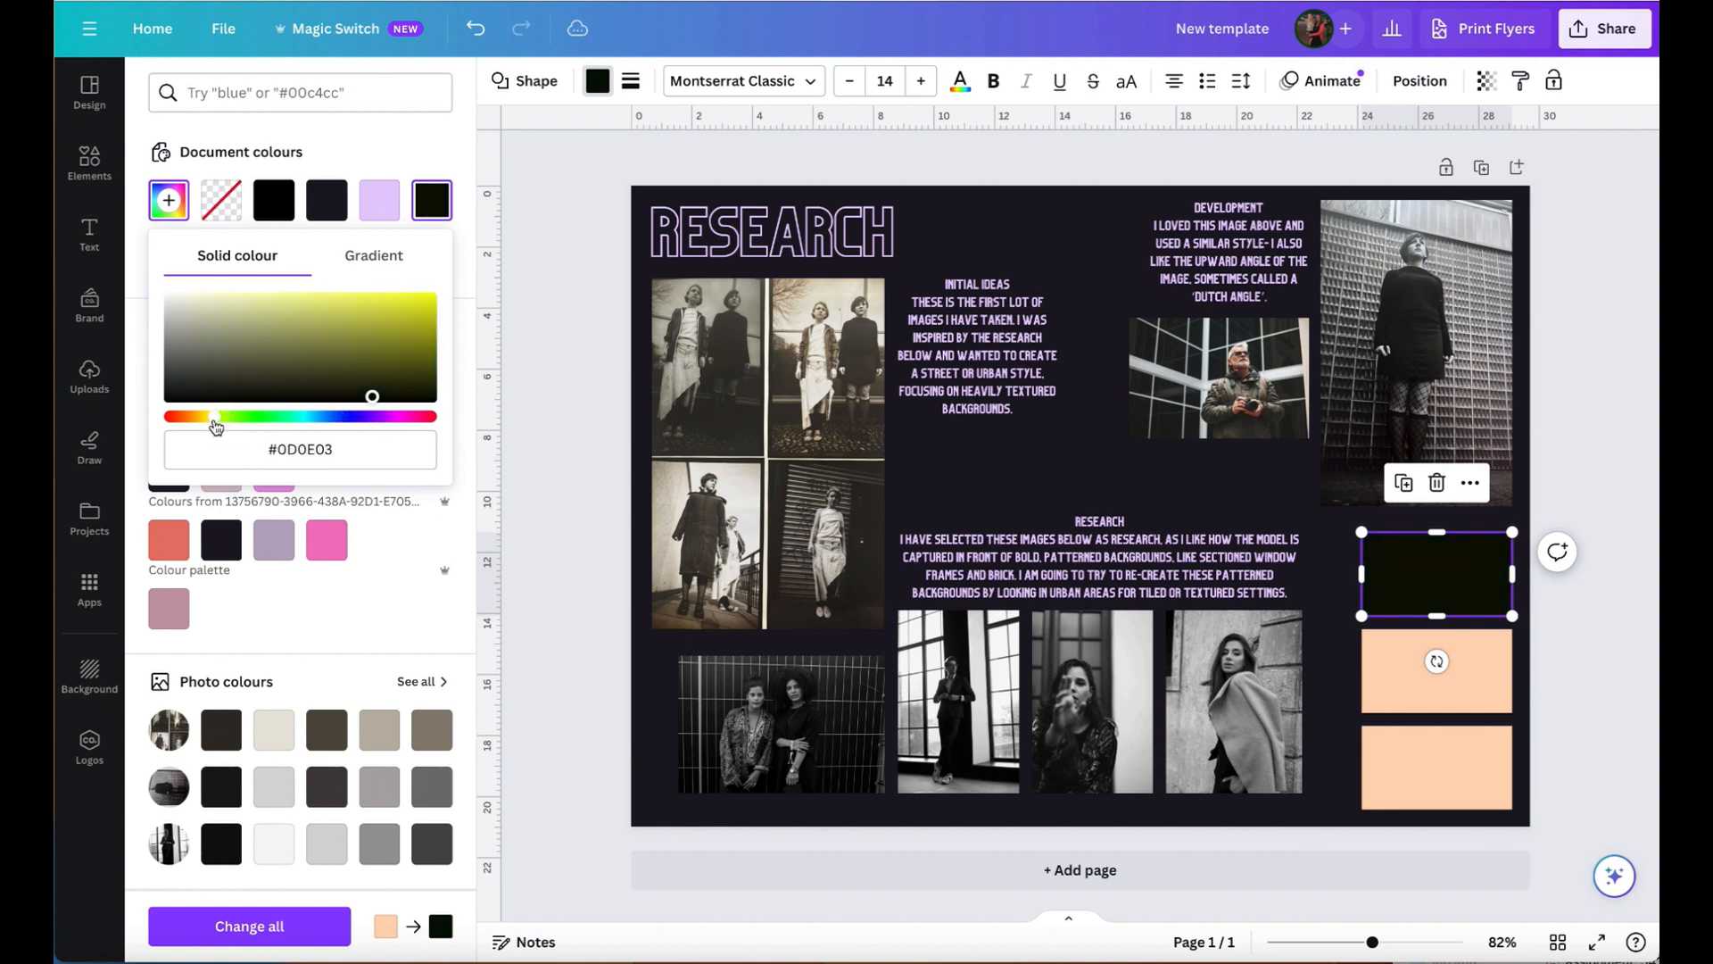
left_click(393, 158)
- Fill the top rectangle of the column with light grey from the photo colours
scroll(370, 687, "down", 3)
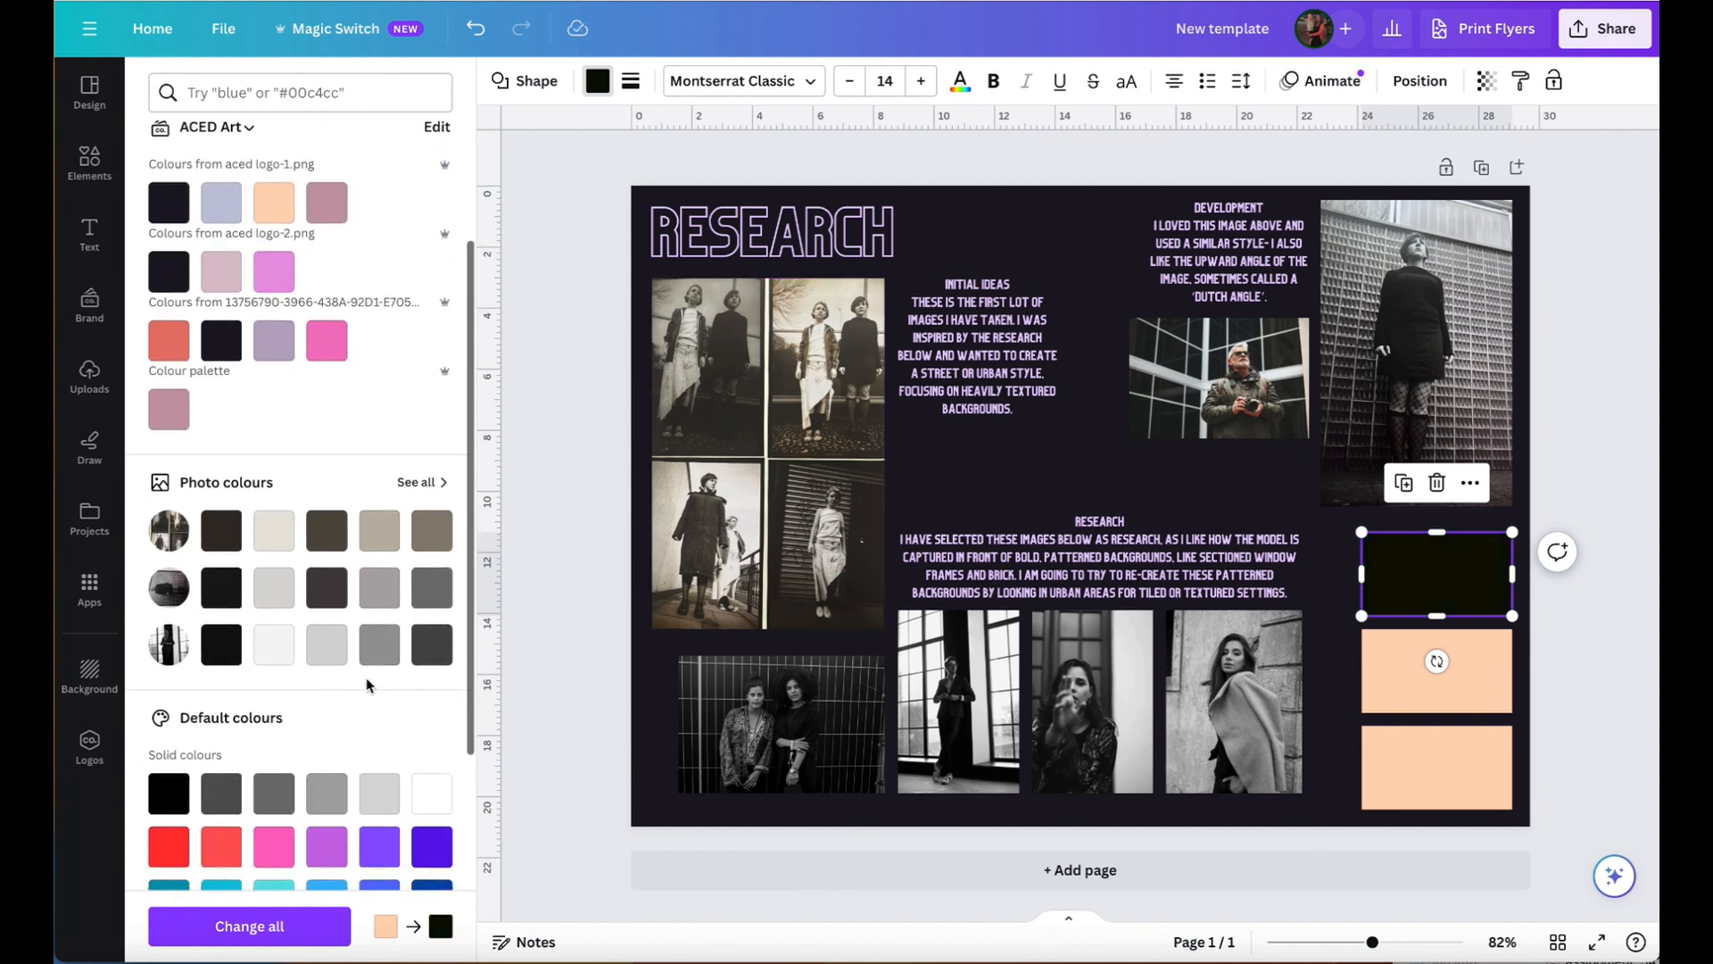
left_click(323, 658)
scroll(323, 658, "down", 1)
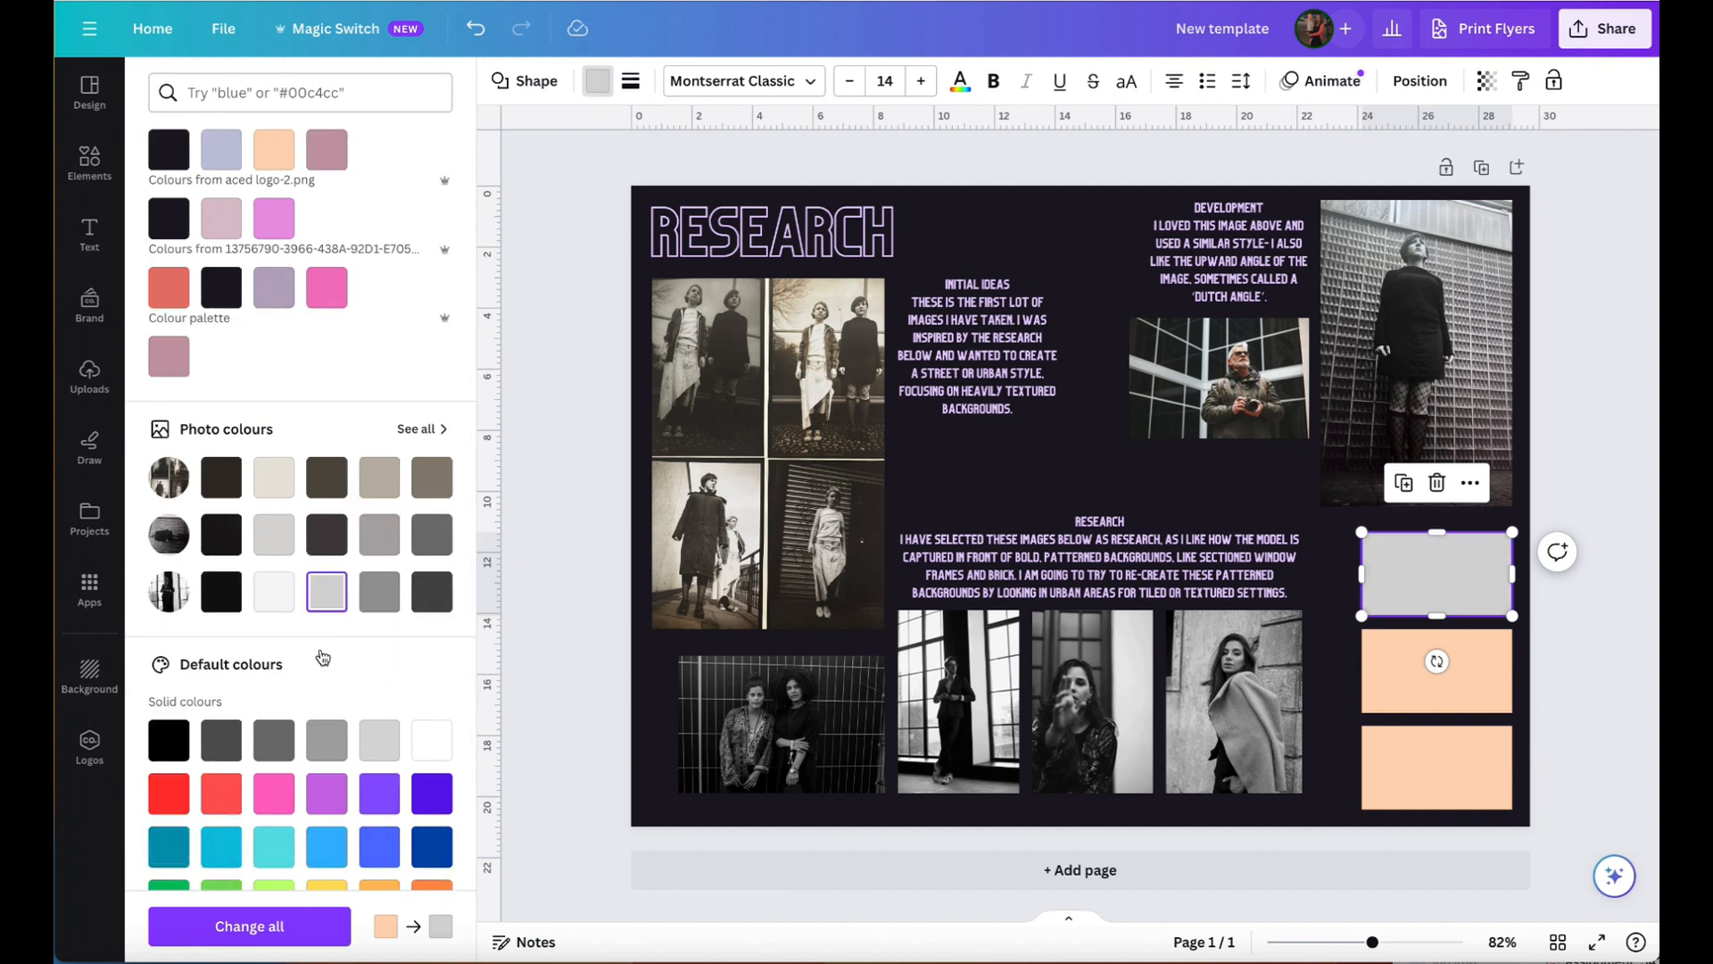
- Fill the middle rectangle with medium grey and the bottom rectangle with Dark Gray #545454 from the default colours
left_click(1471, 682)
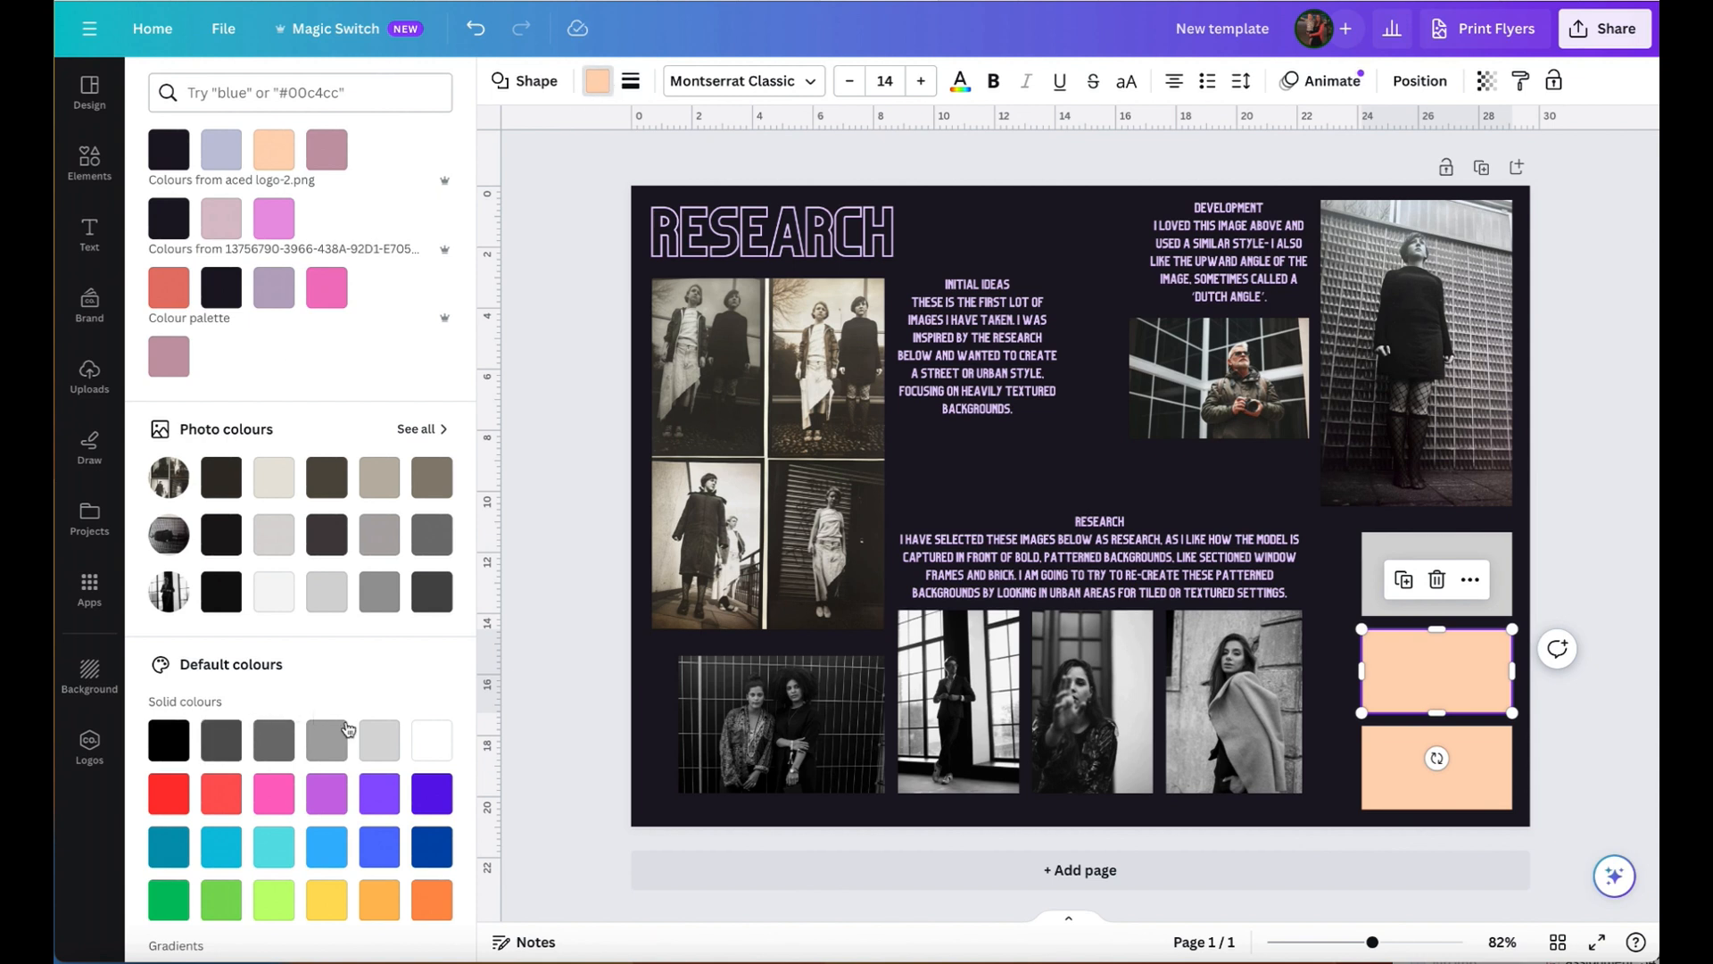
left_click(286, 747)
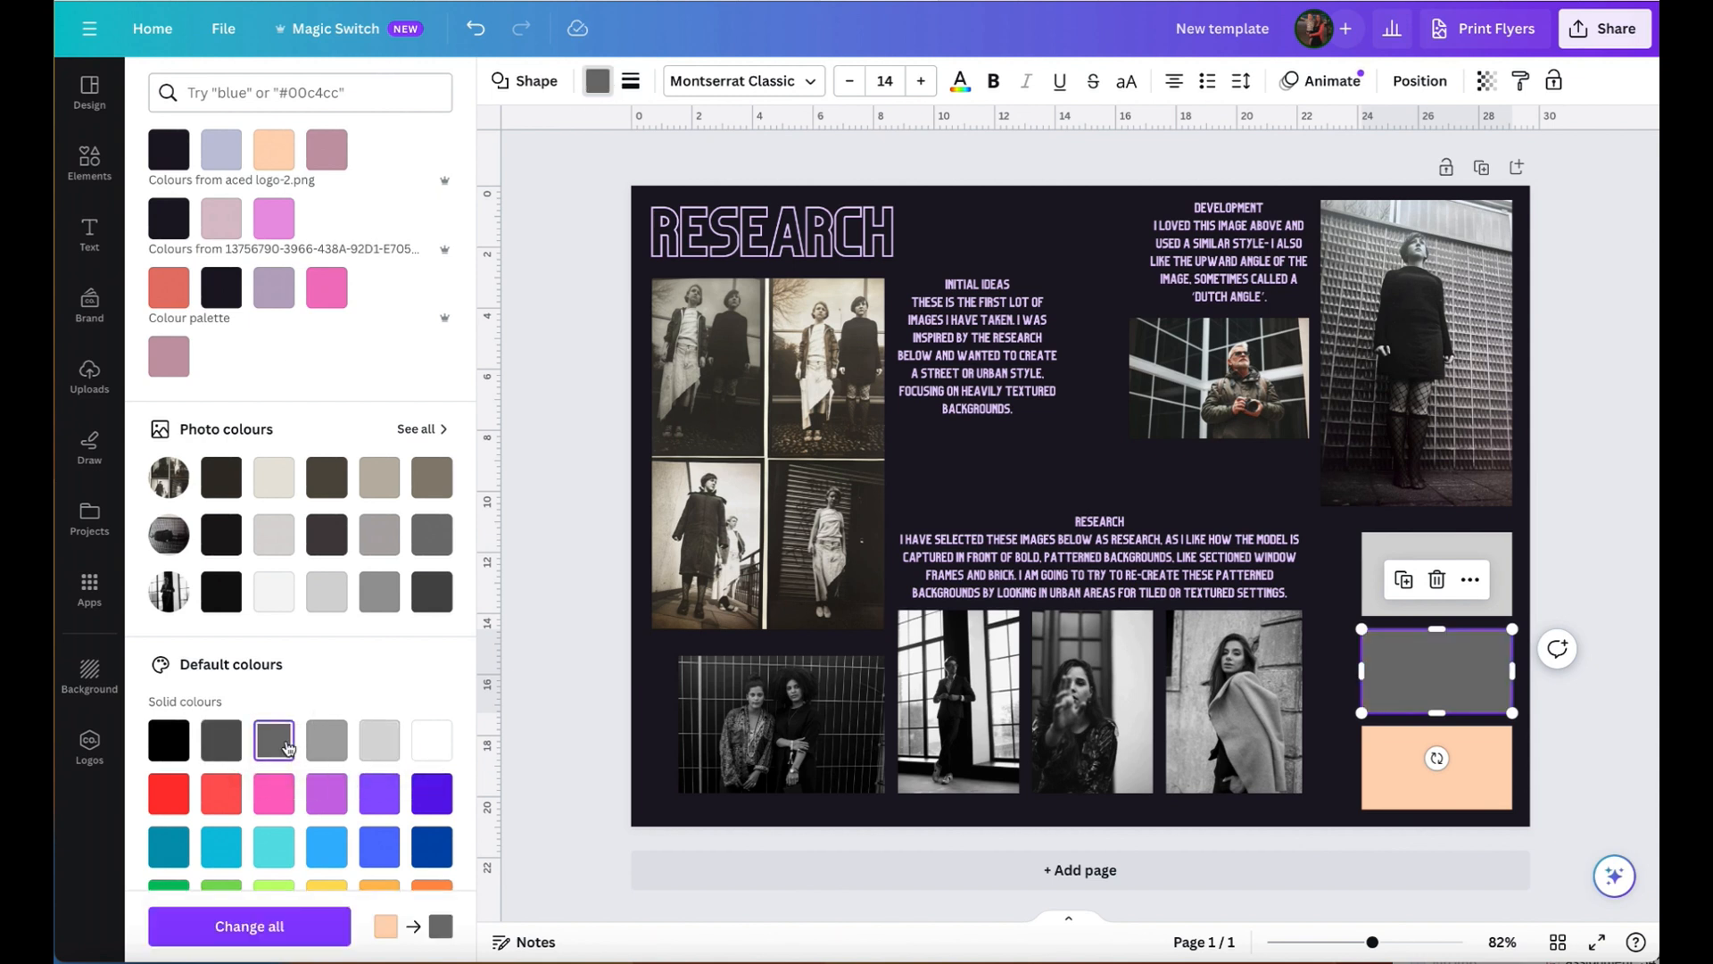
left_click(1472, 790)
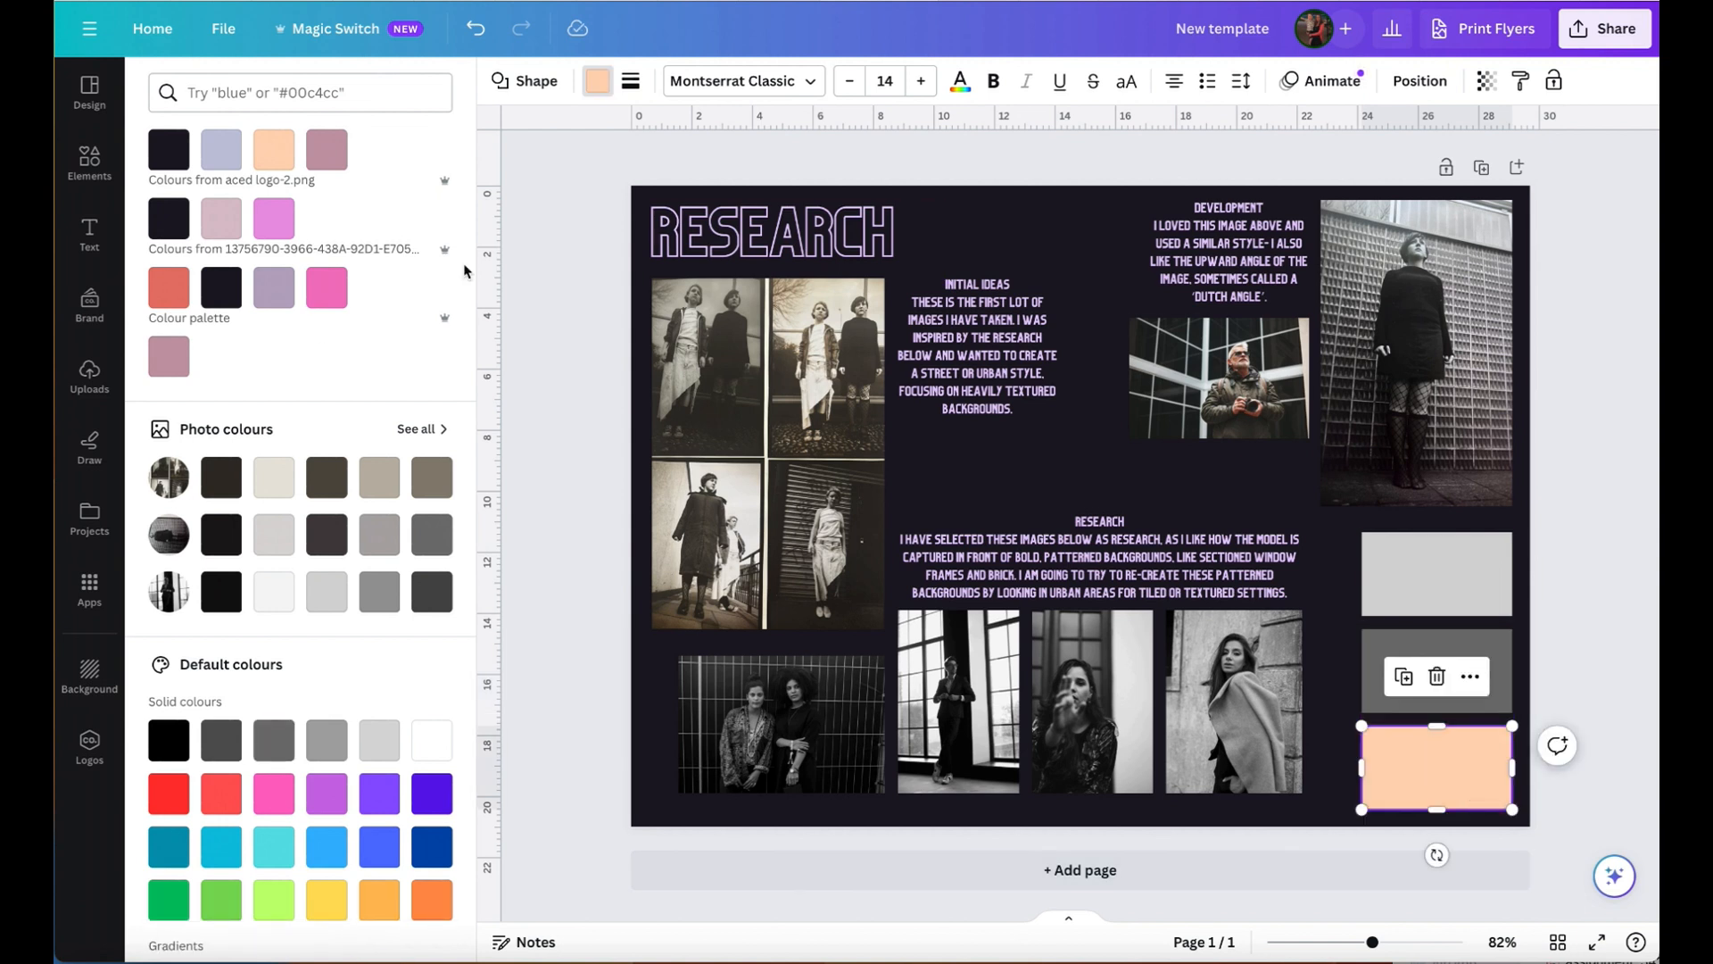
left_click(274, 533)
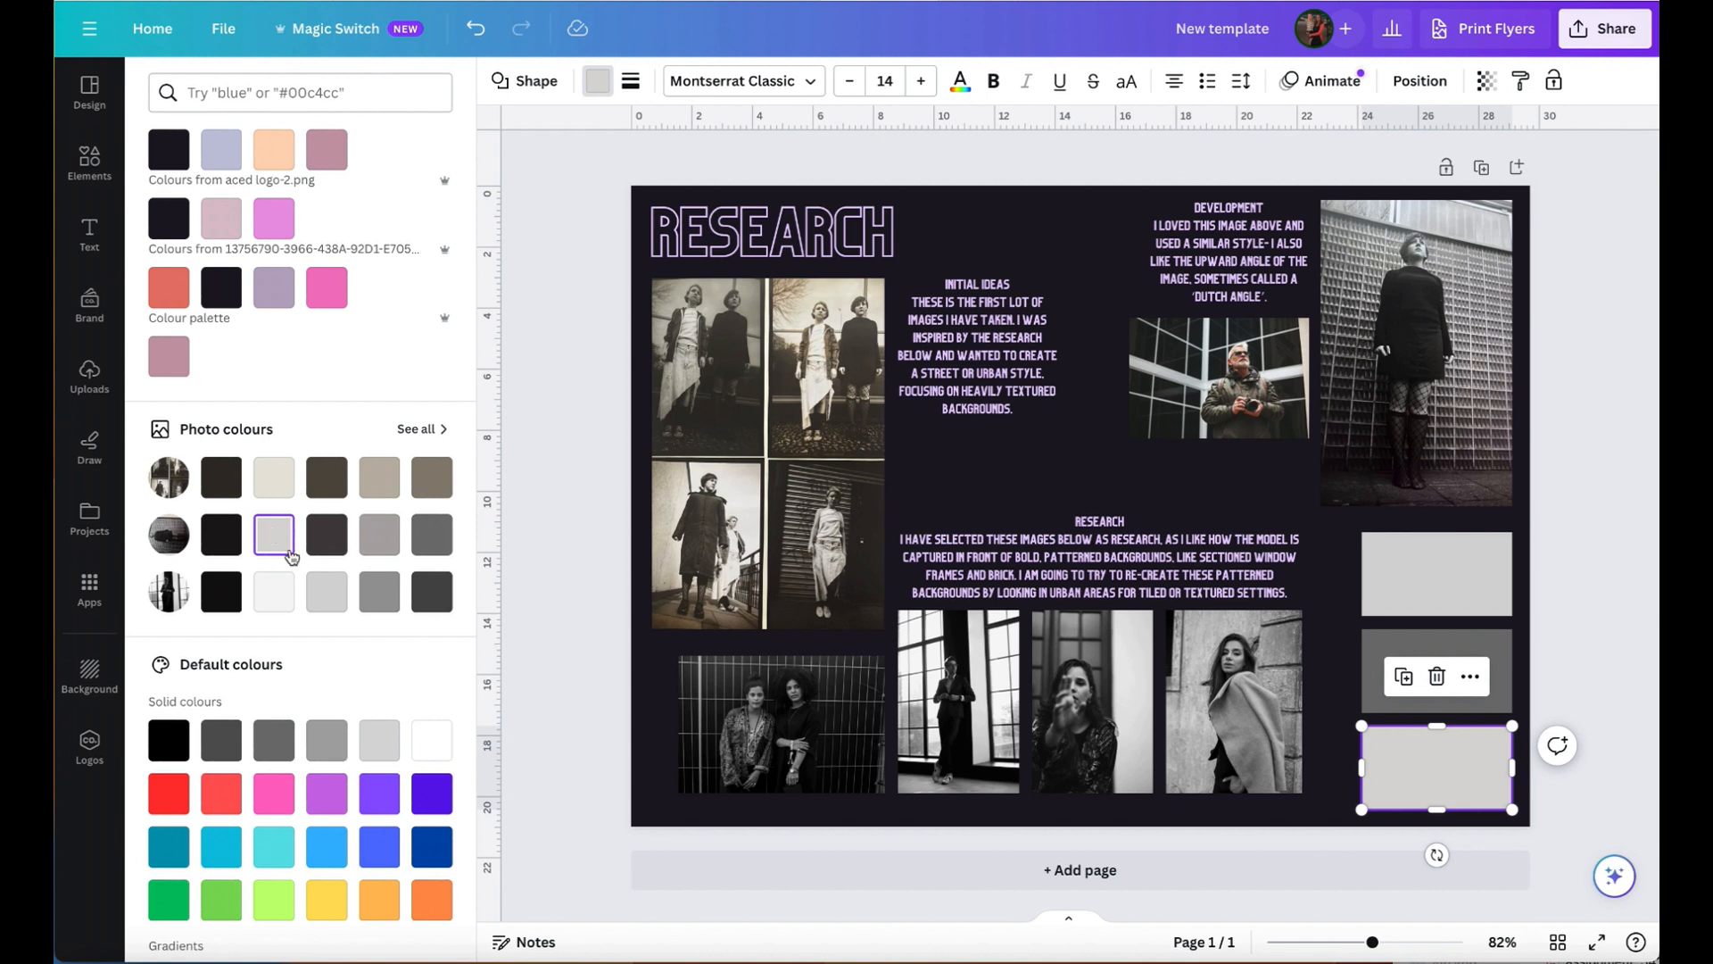
left_click(229, 746)
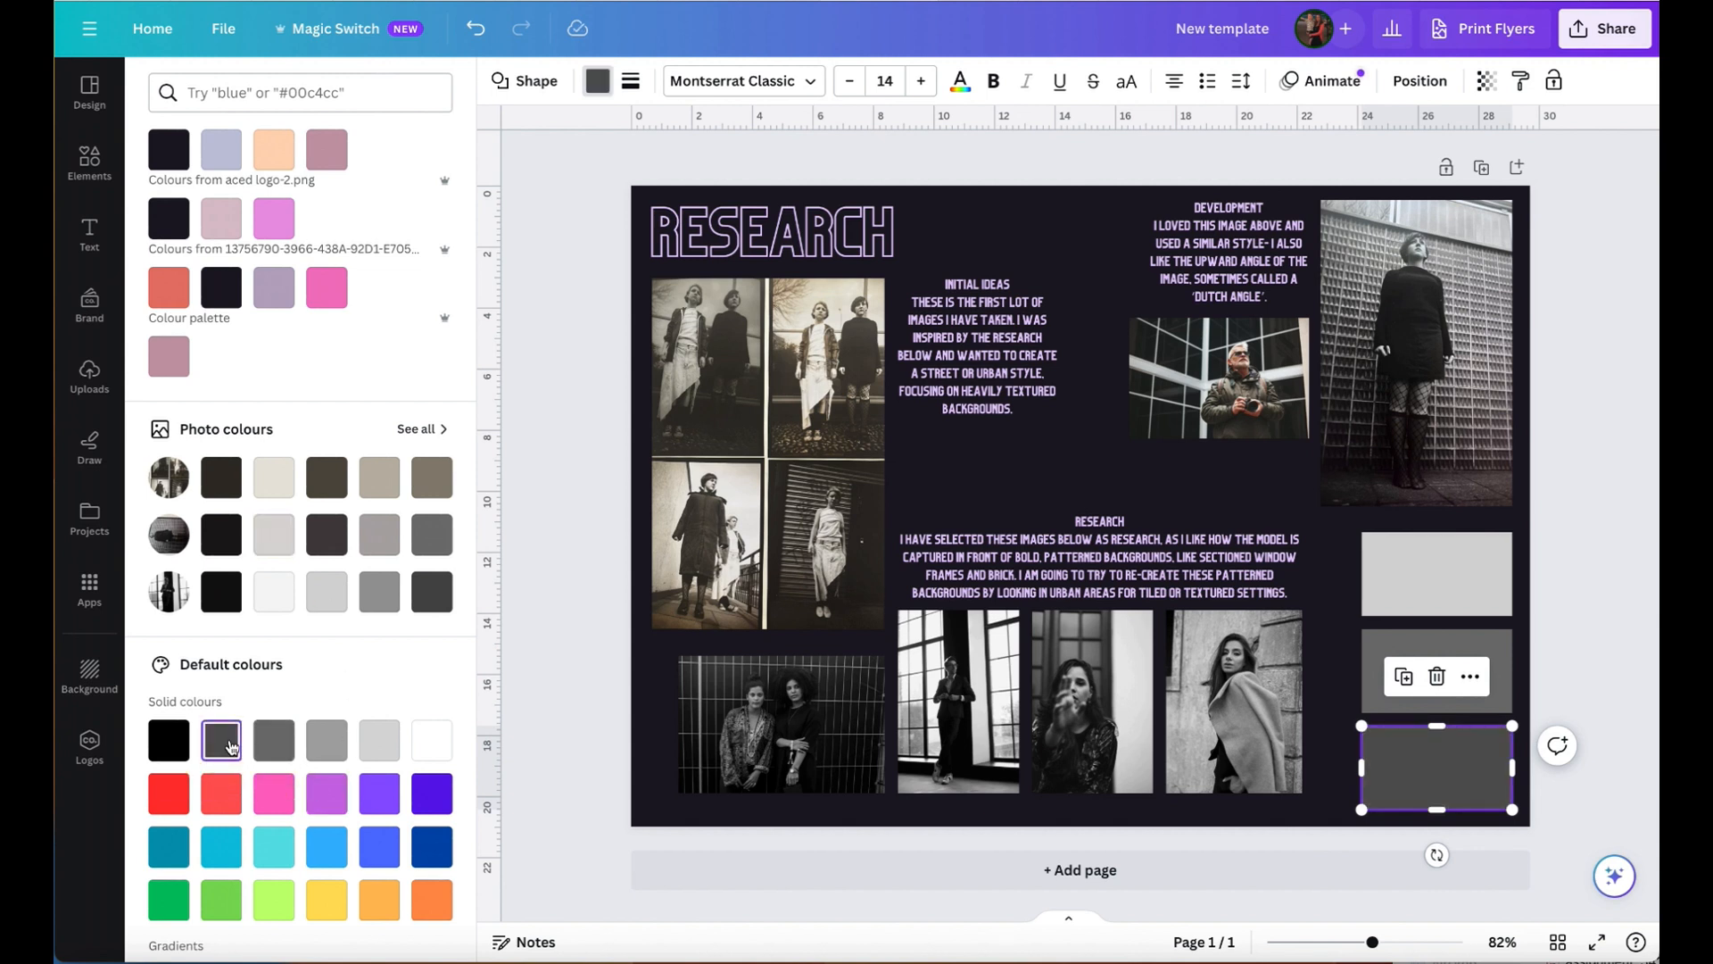
left_click(1593, 521)
left_click(1592, 520)
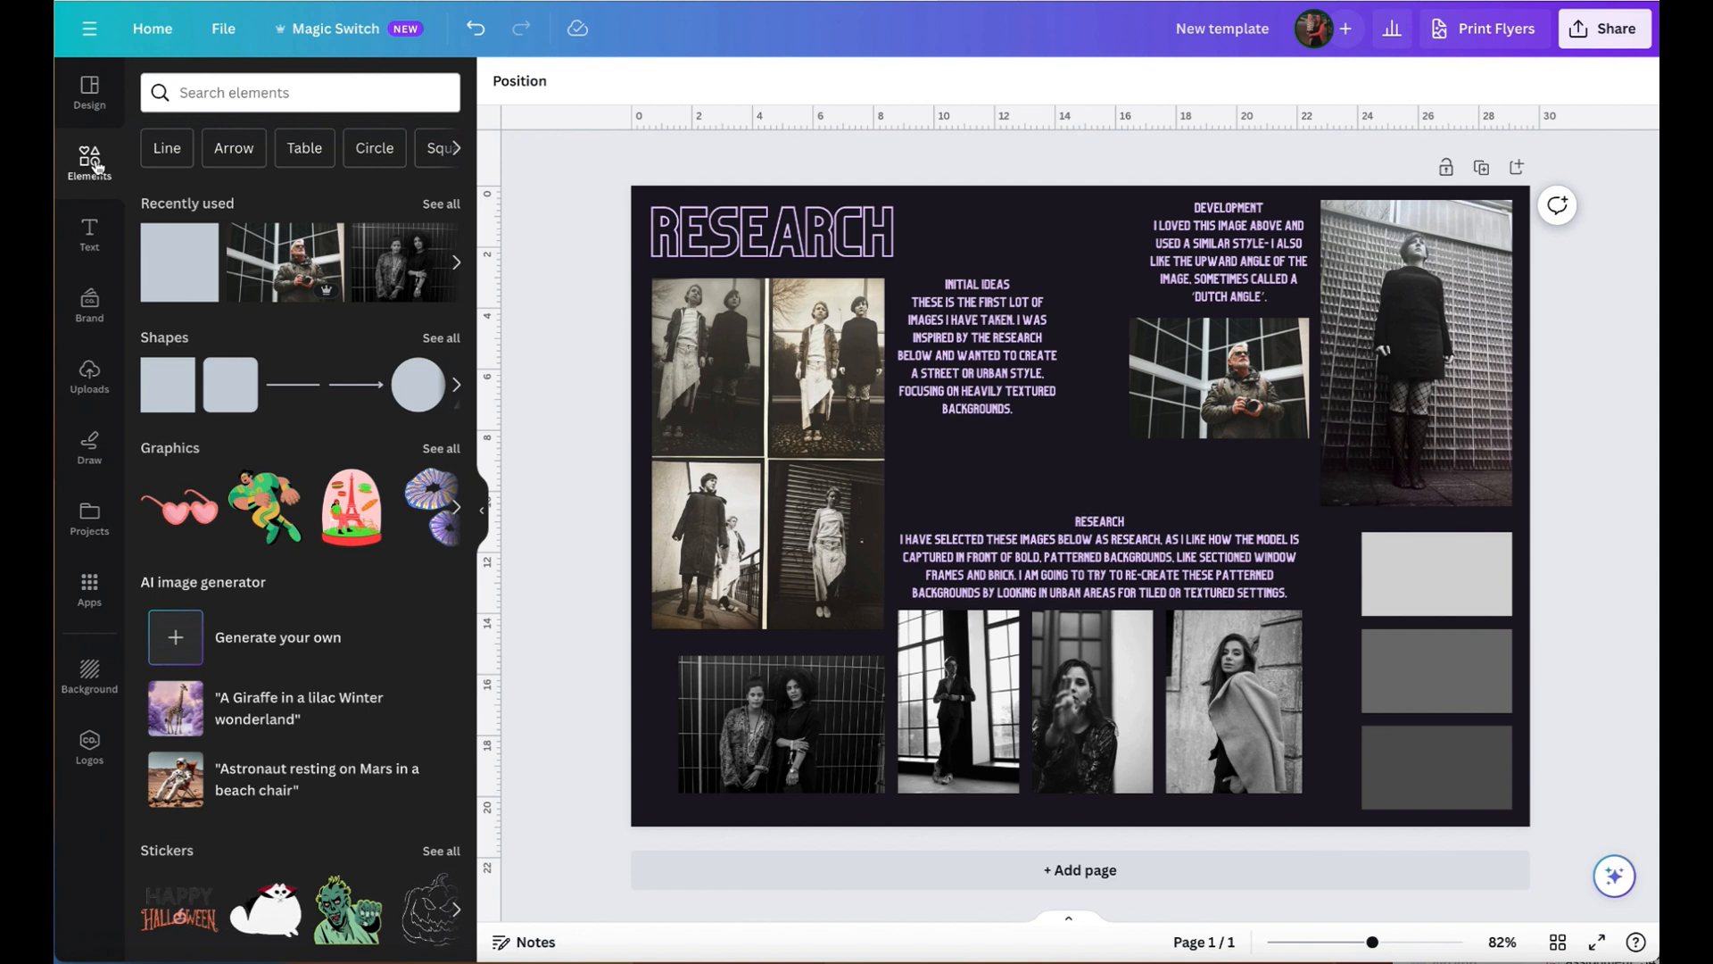
- Search the graphics library for "tile texture"
left_click(186, 452)
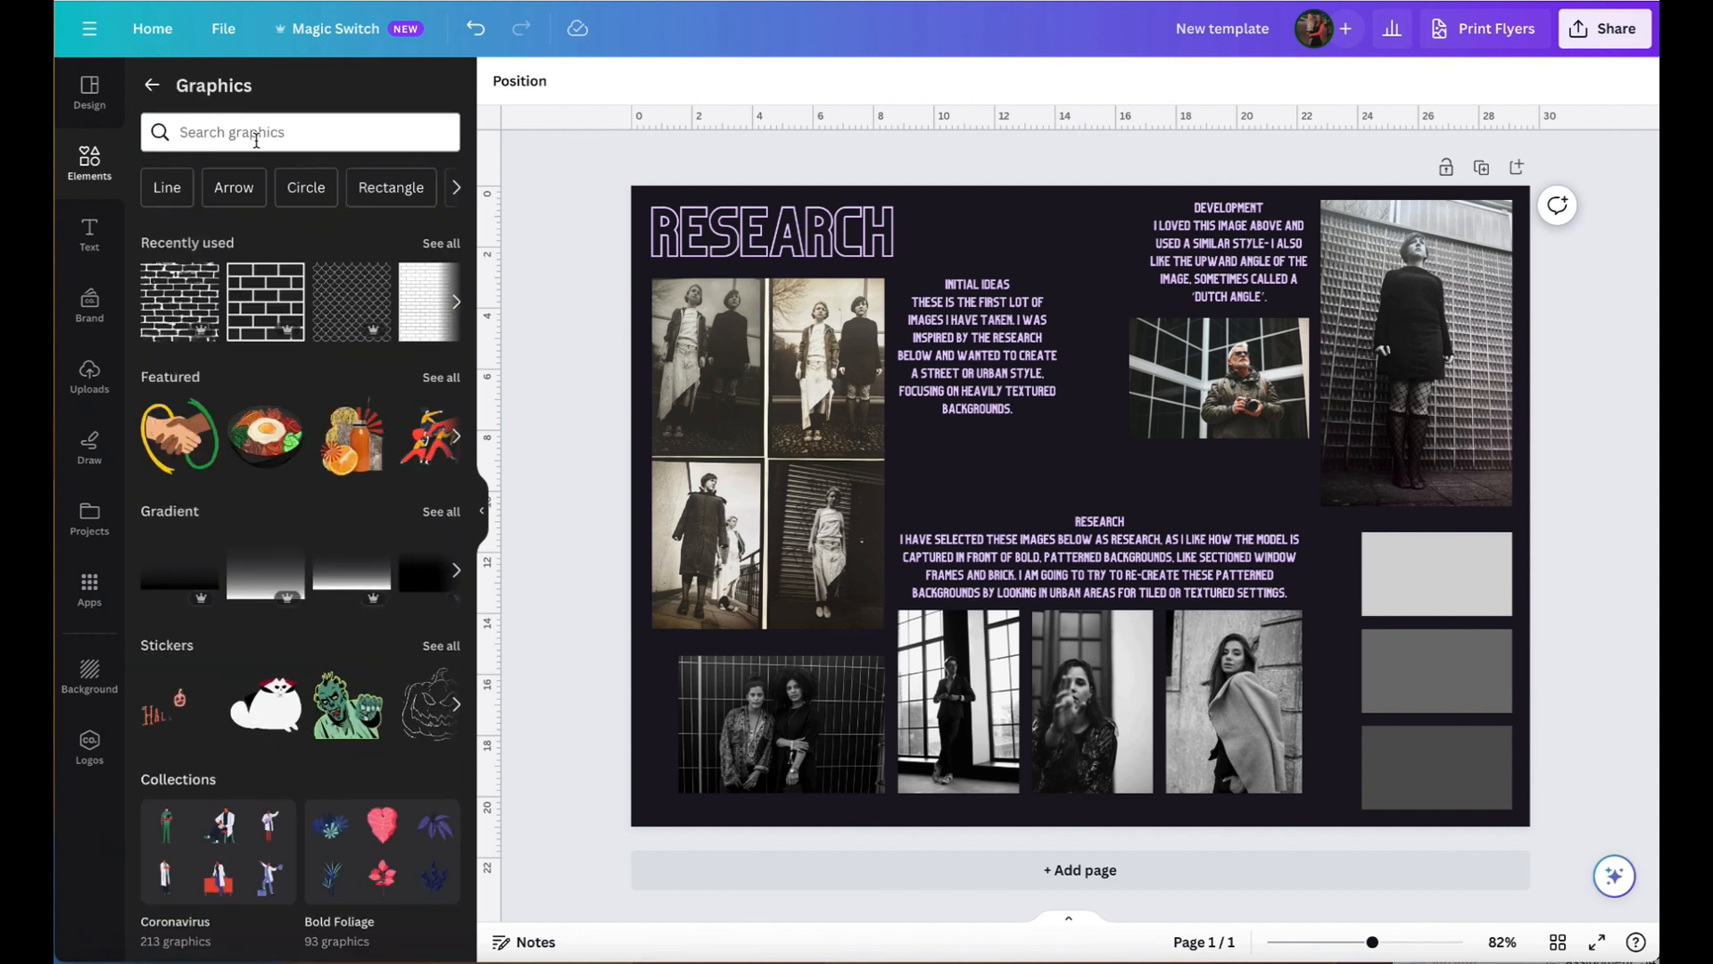
left_click(257, 139)
left_click(290, 74)
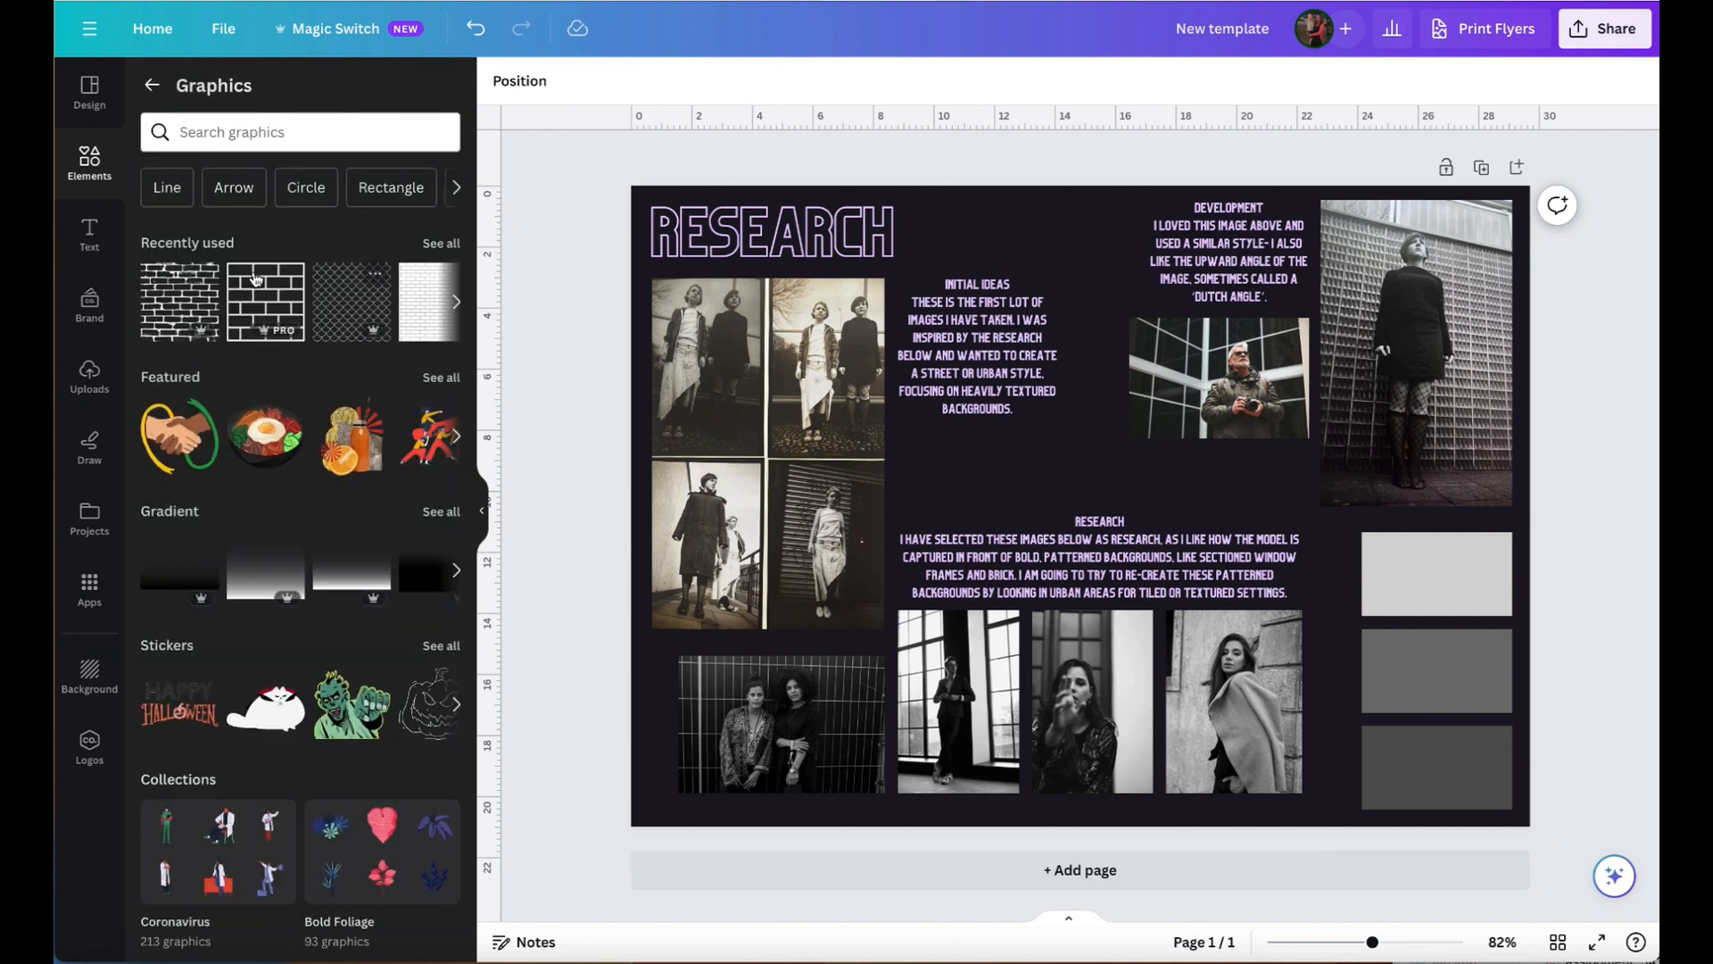
left_click(260, 129)
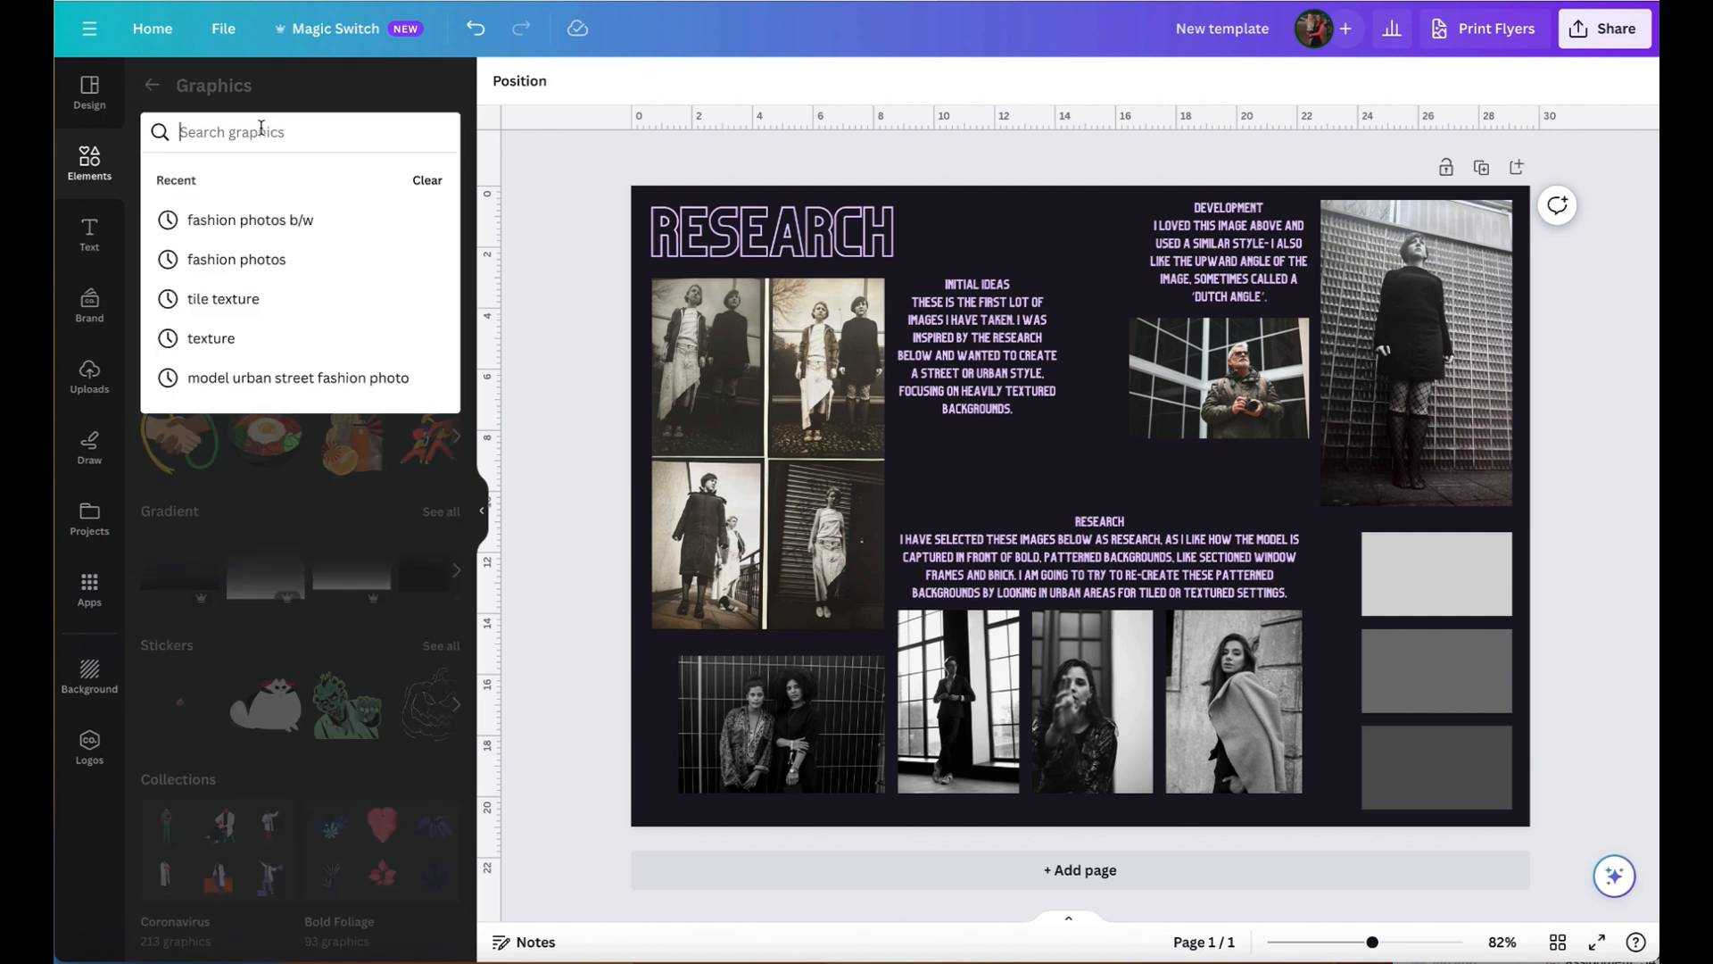
type("tile ")
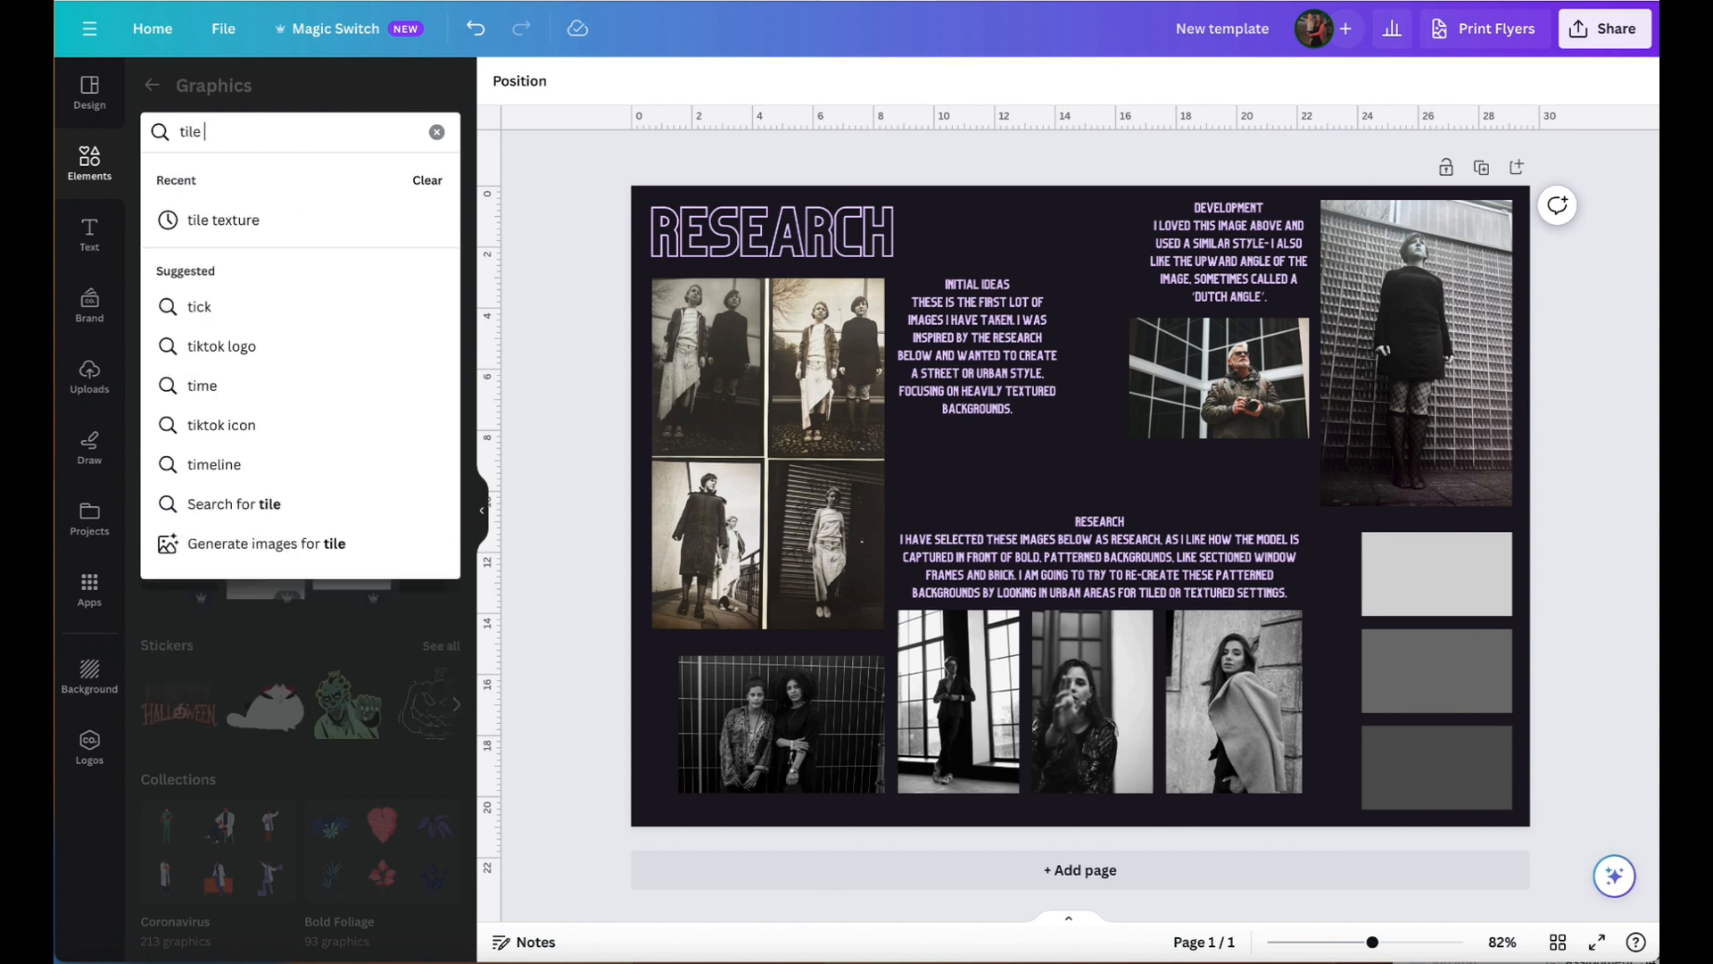
type("texture")
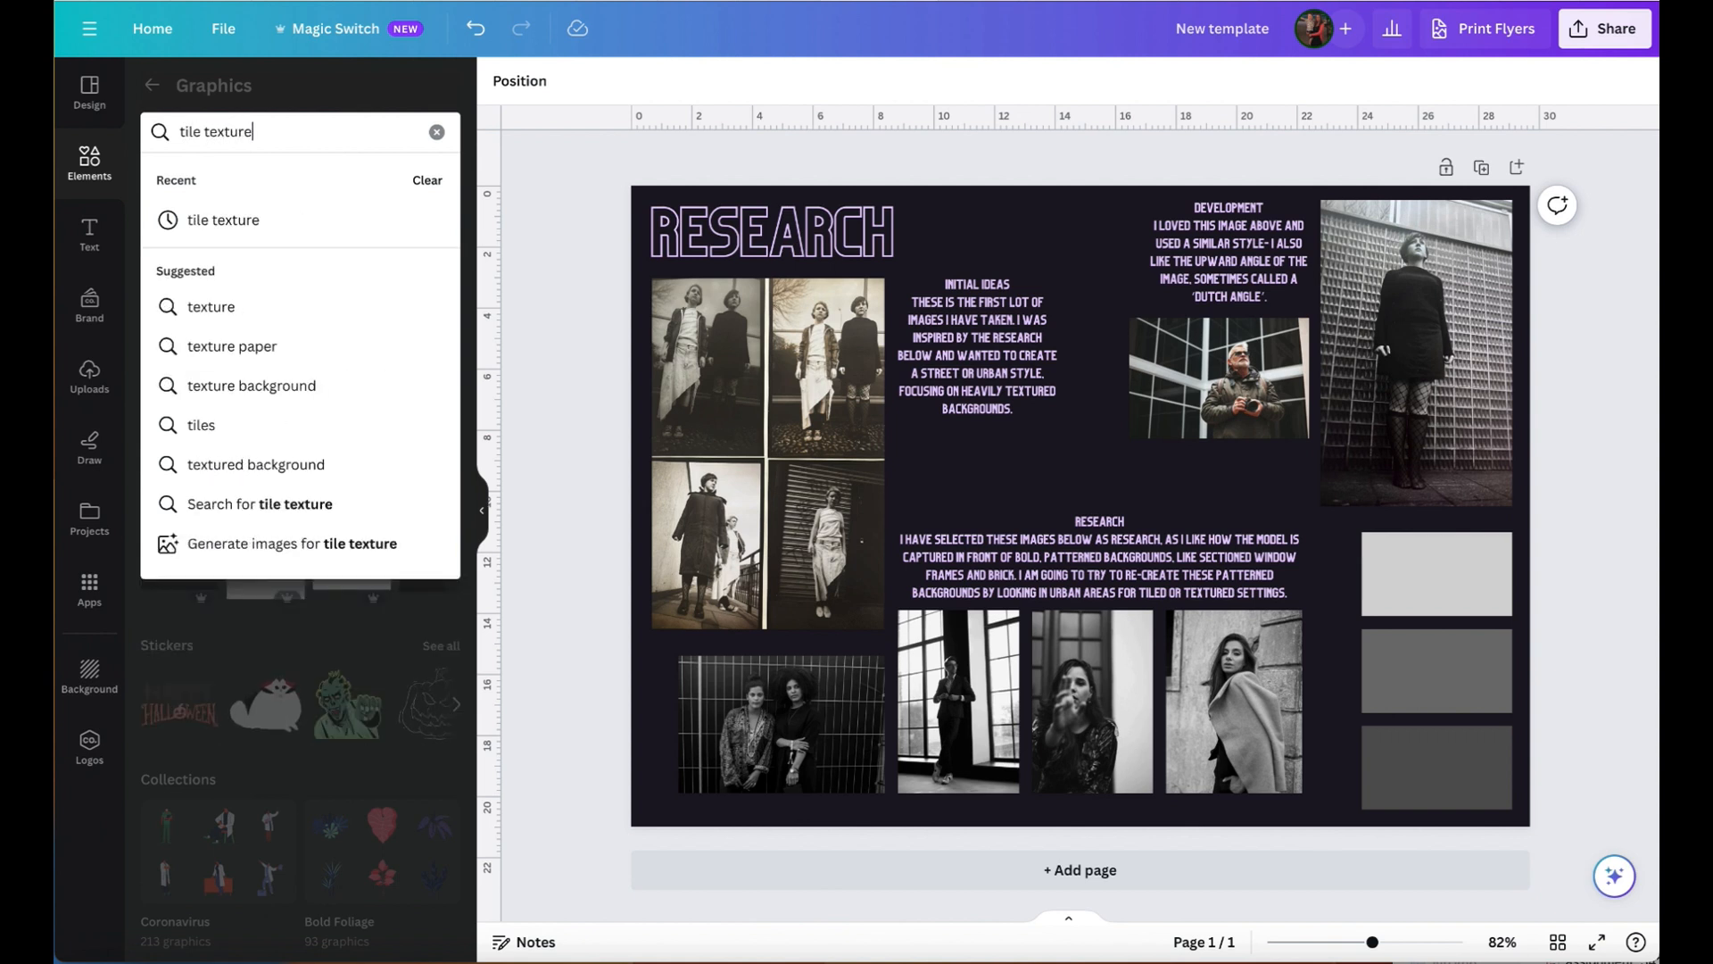
key("Return")
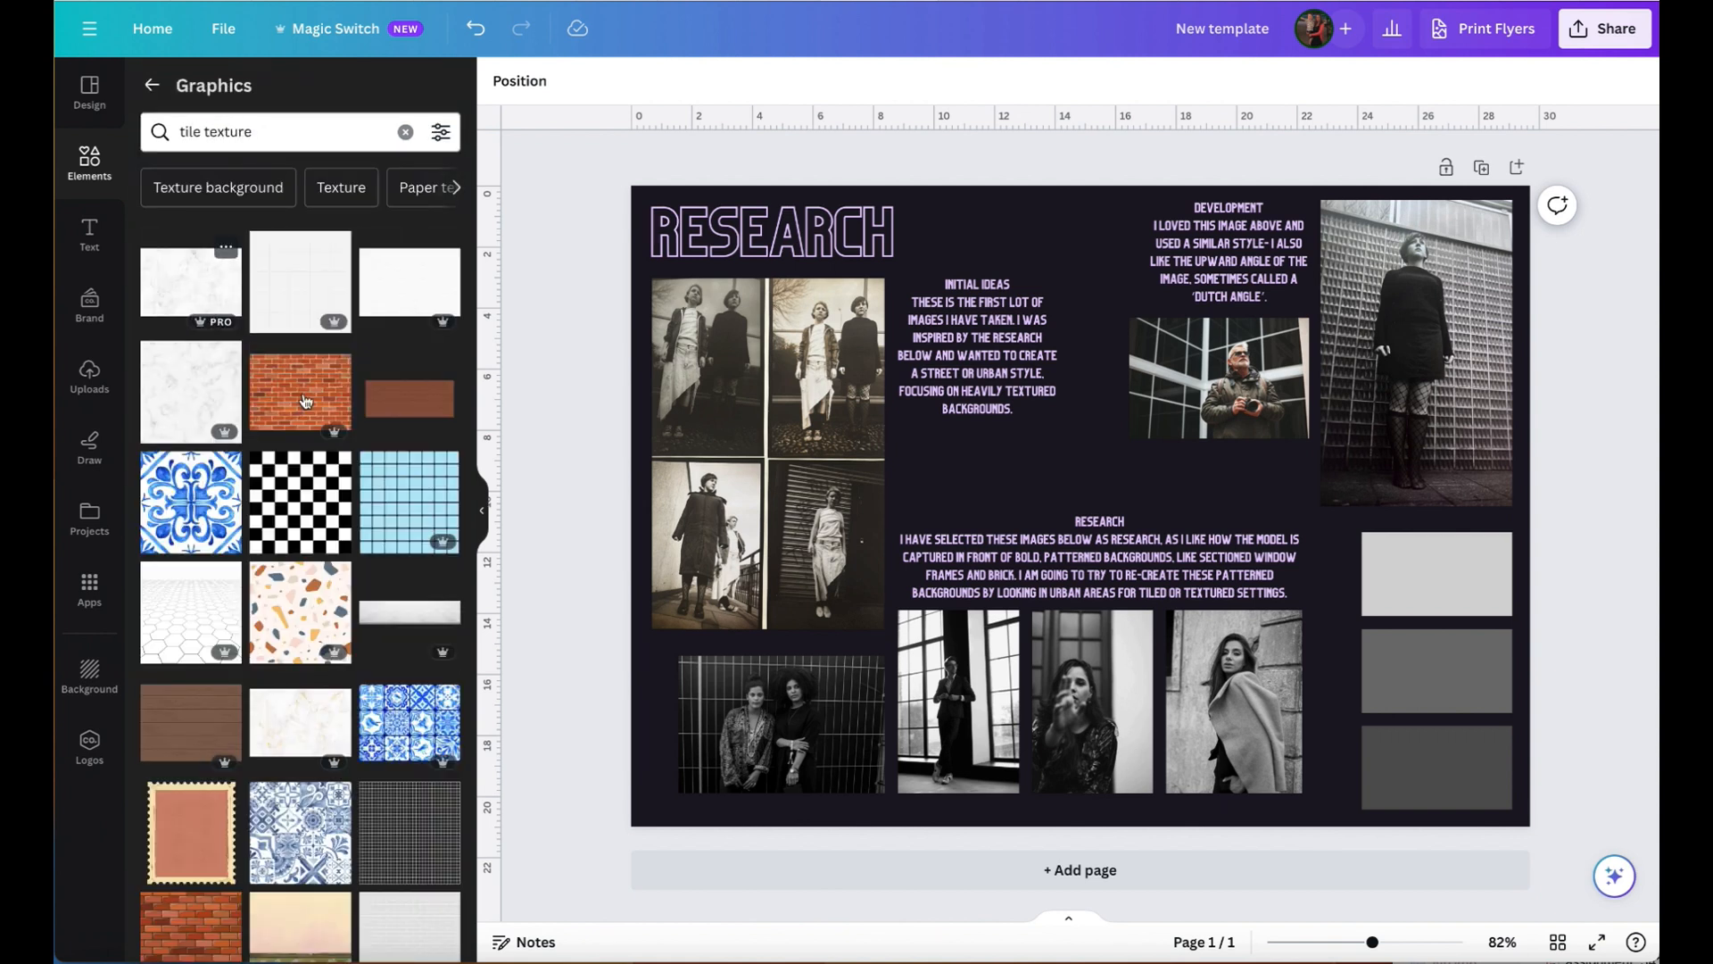
- Add the black-and-white brick pattern graphic to the page and recolour its lines light grey from the document colours
scroll(321, 541, "down", 8)
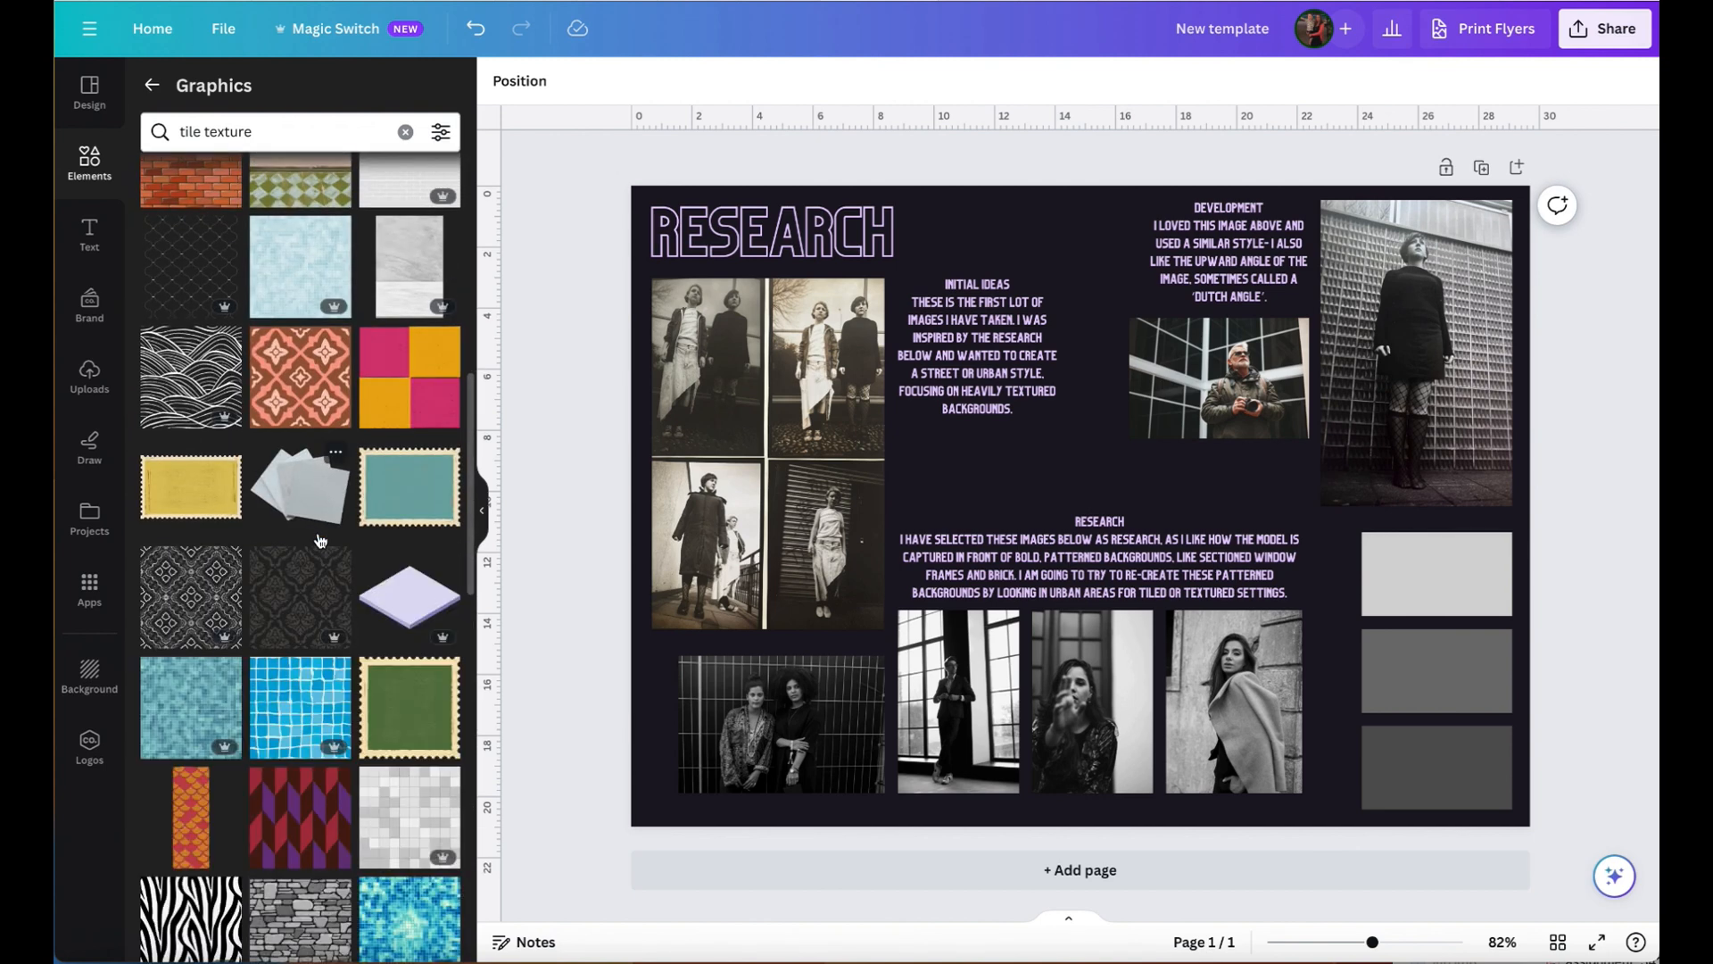
scroll(320, 540, "down", 10)
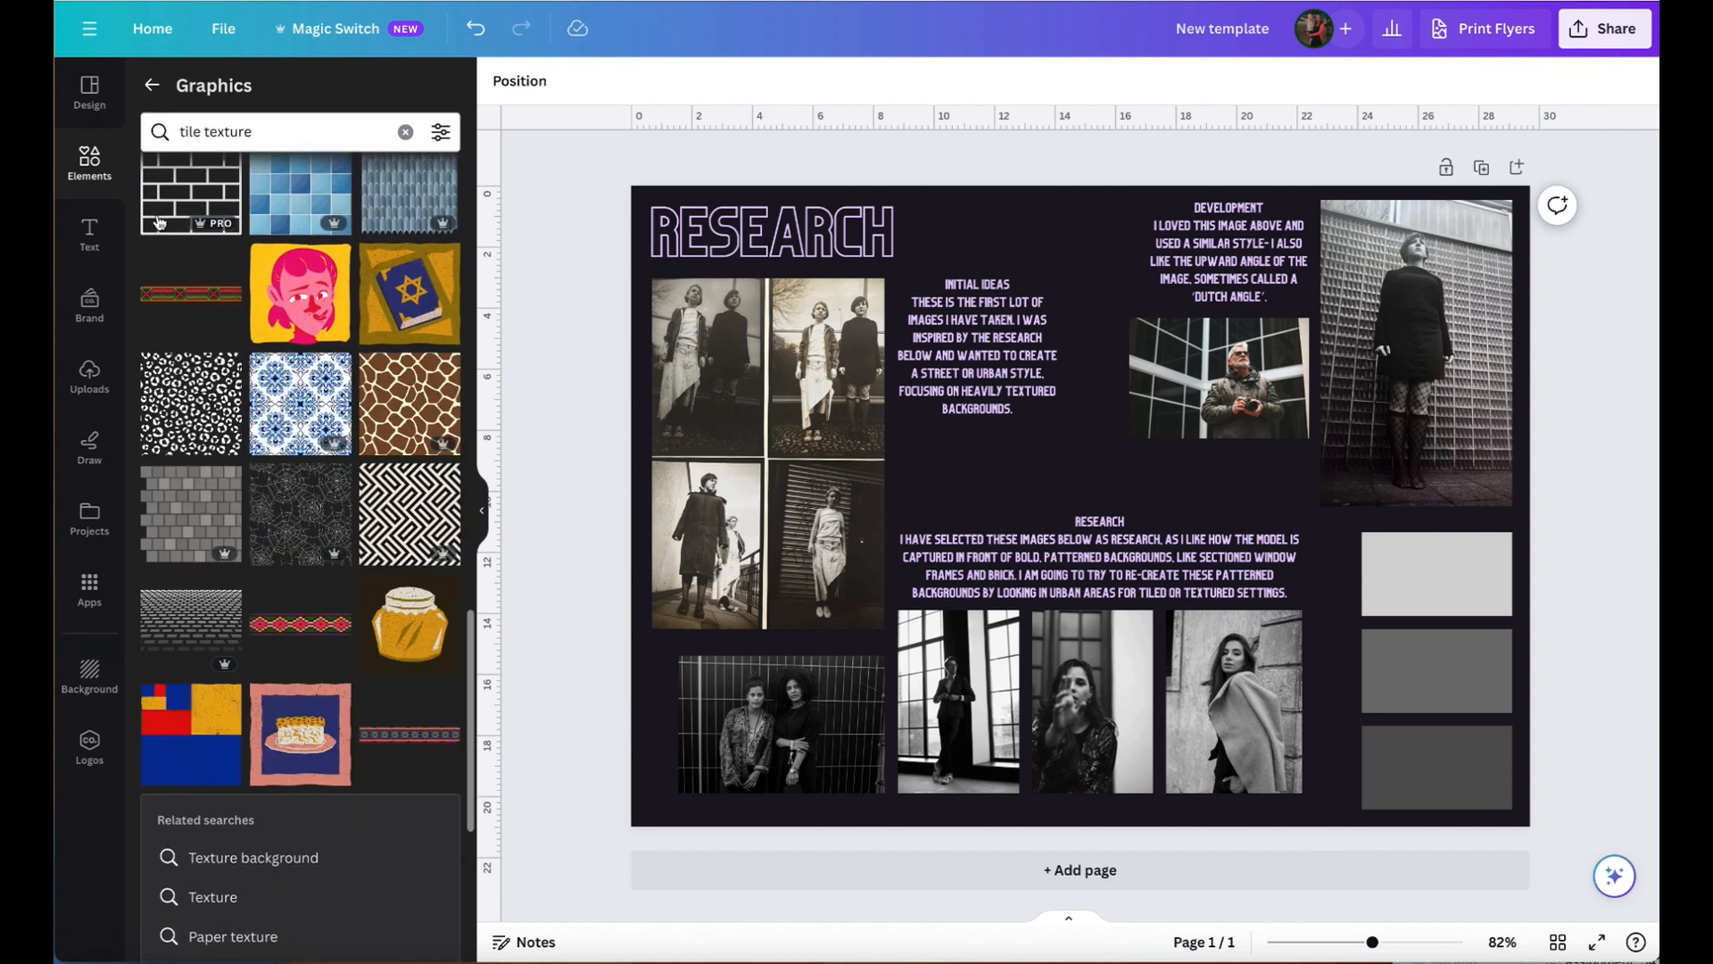
scroll(185, 204, "up", 2)
scroll(185, 204, "up", 1)
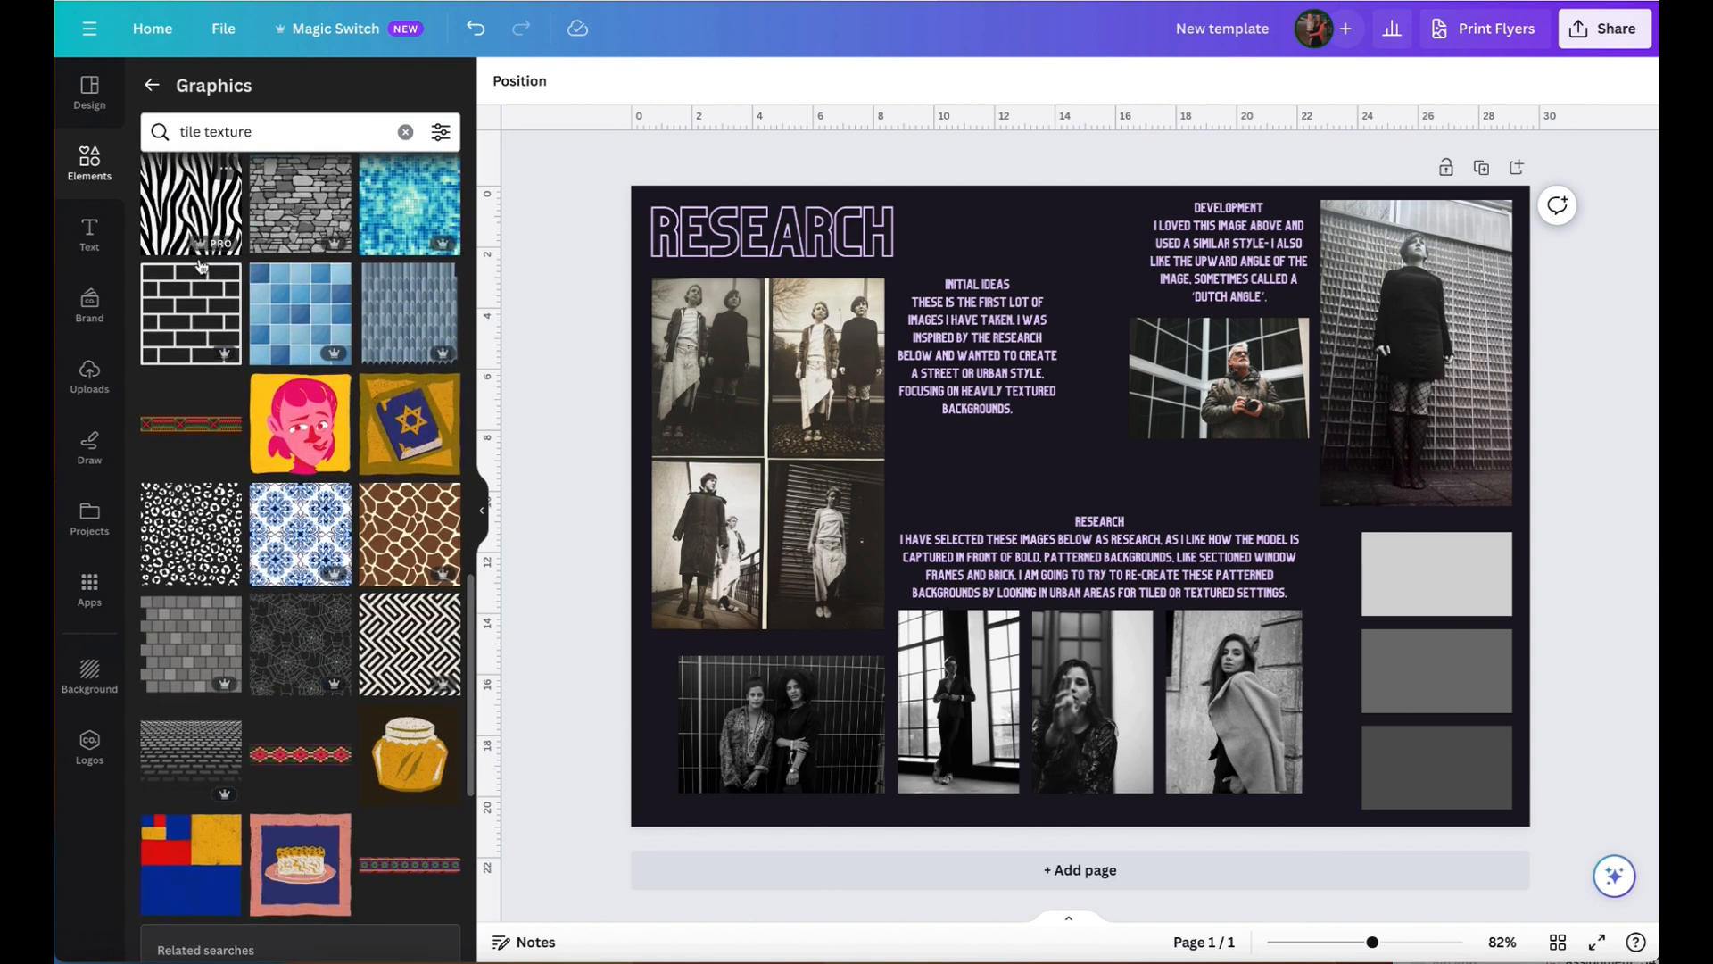
left_click(177, 312)
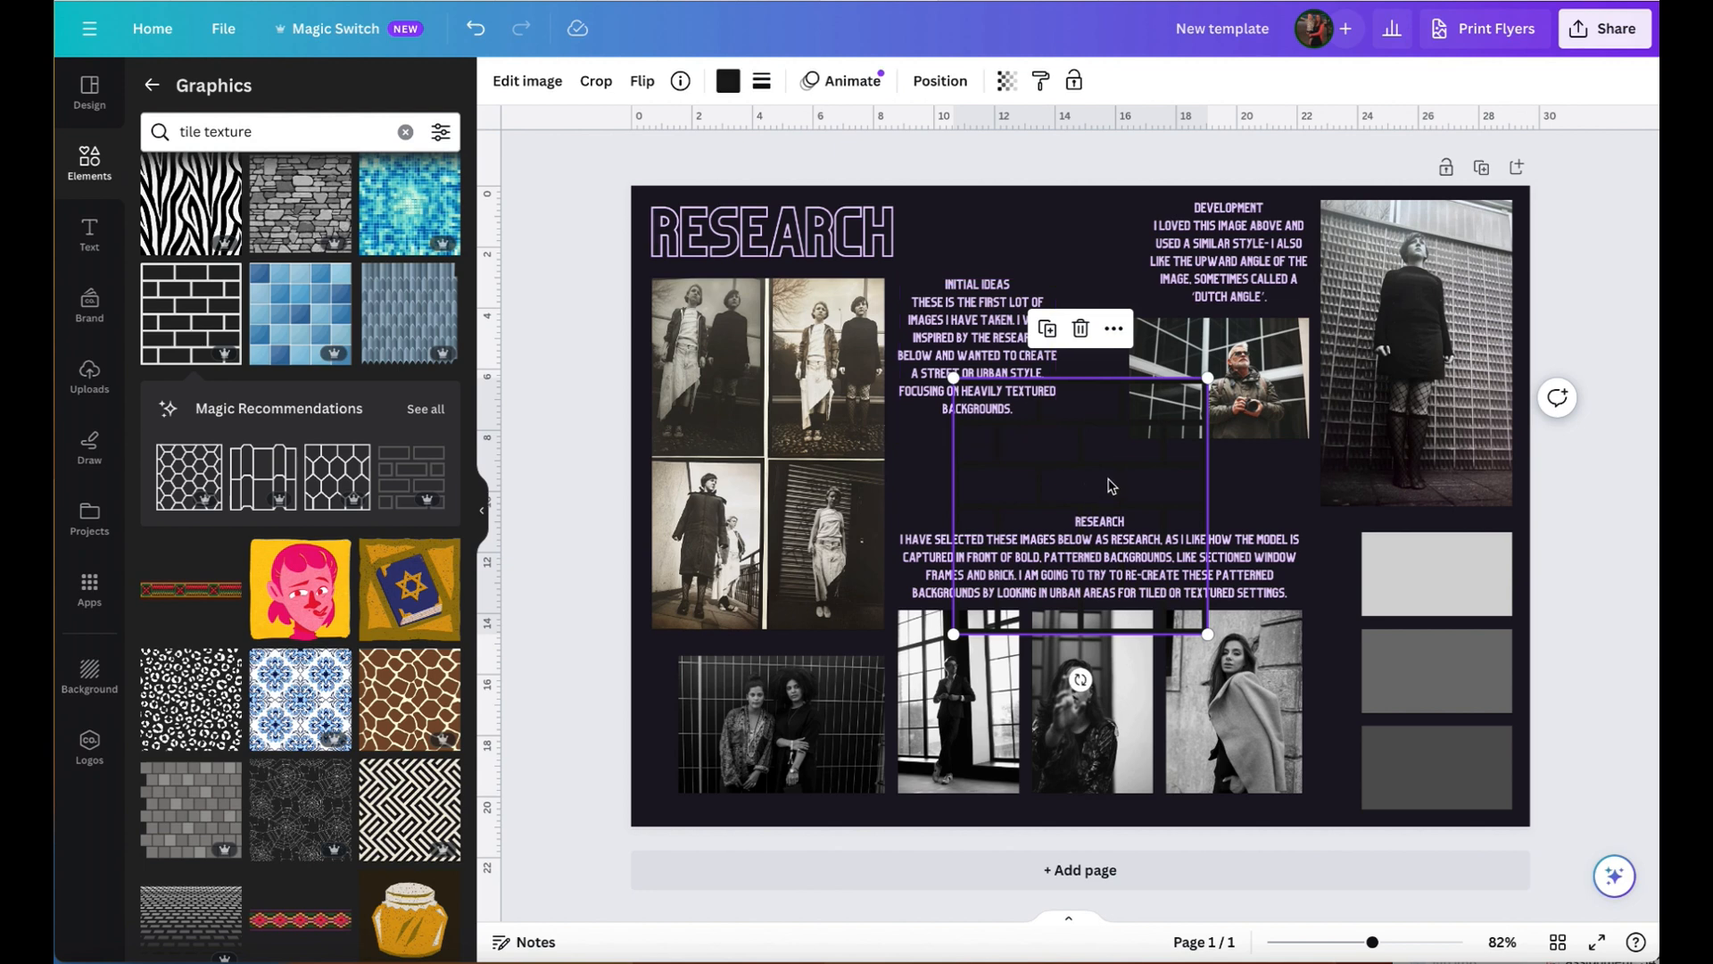
left_click(726, 82)
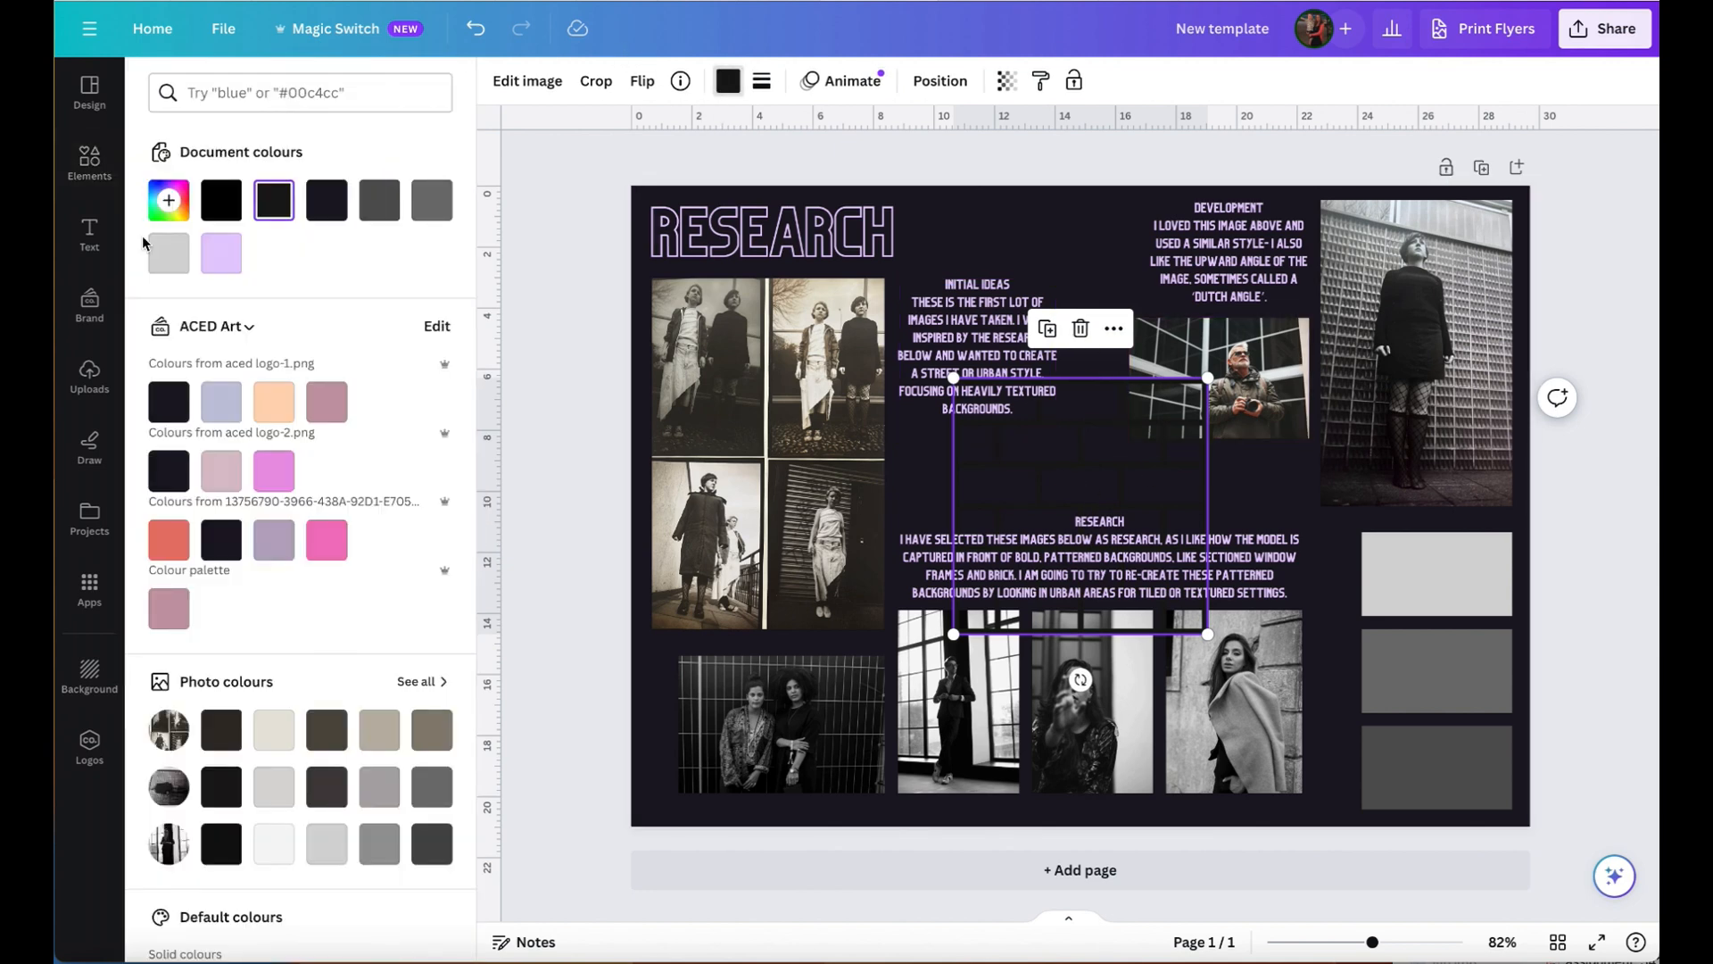
left_click(168, 254)
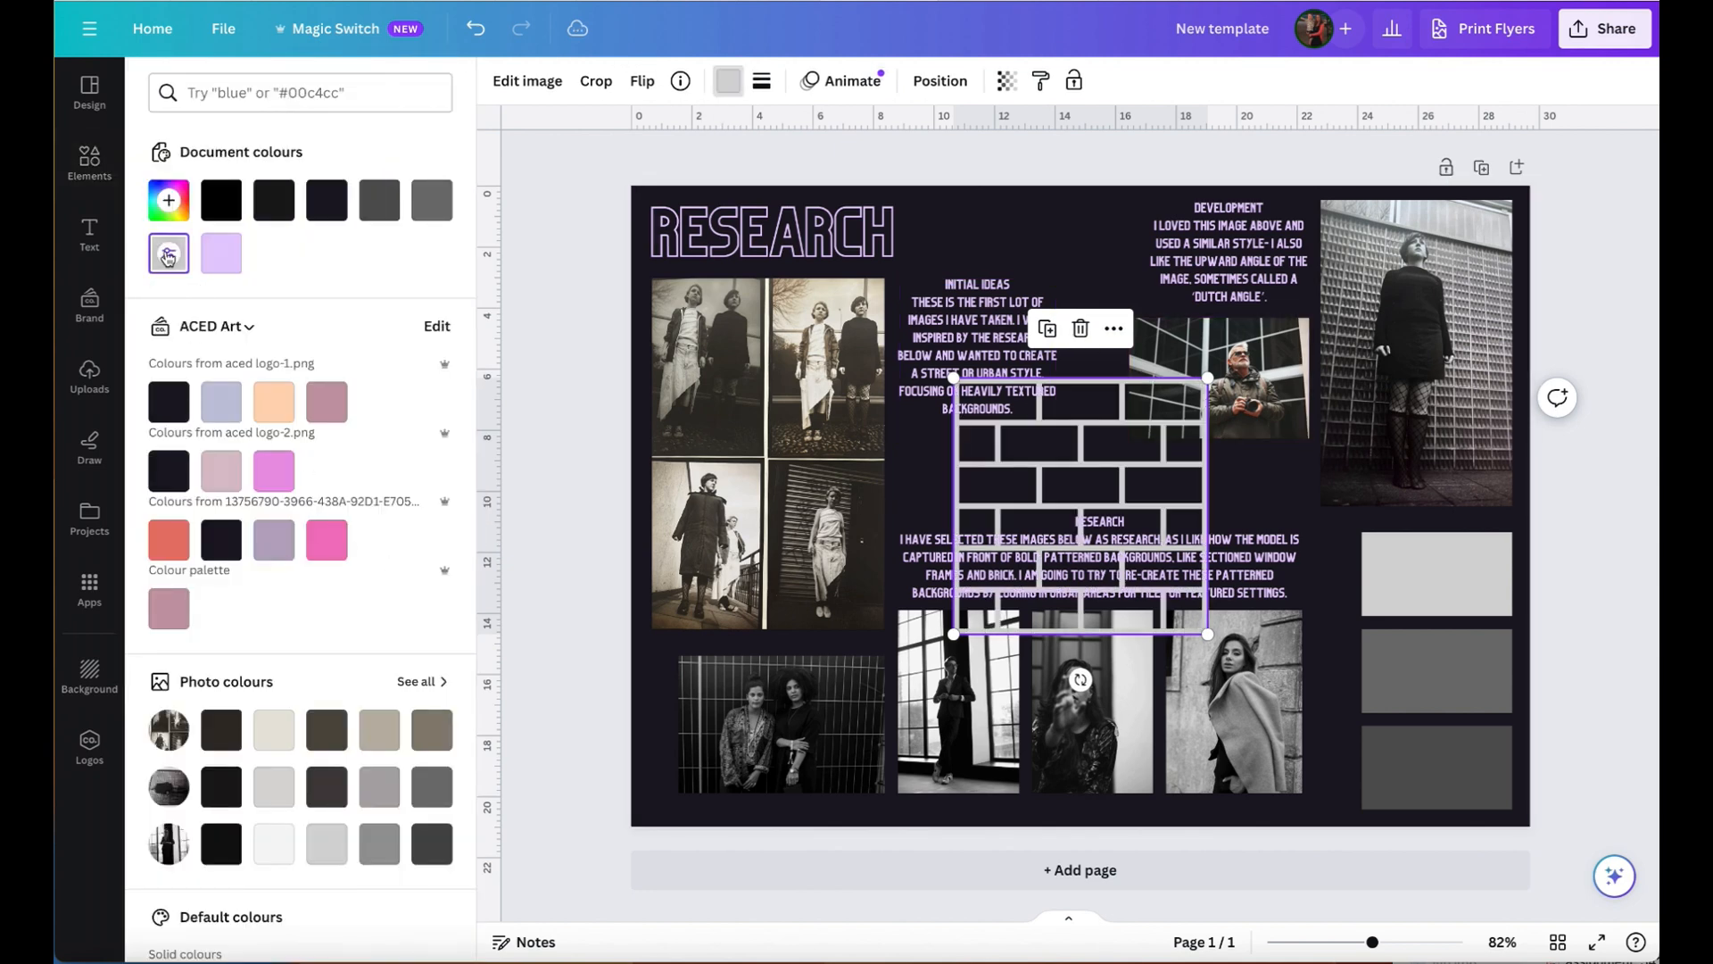
- Place the brick pattern over the lower two grey rectangles, scaled to 5 × 5 to match their width and the middle rectangle's upper edge
left_click_drag(1141, 481, 1101, 270)
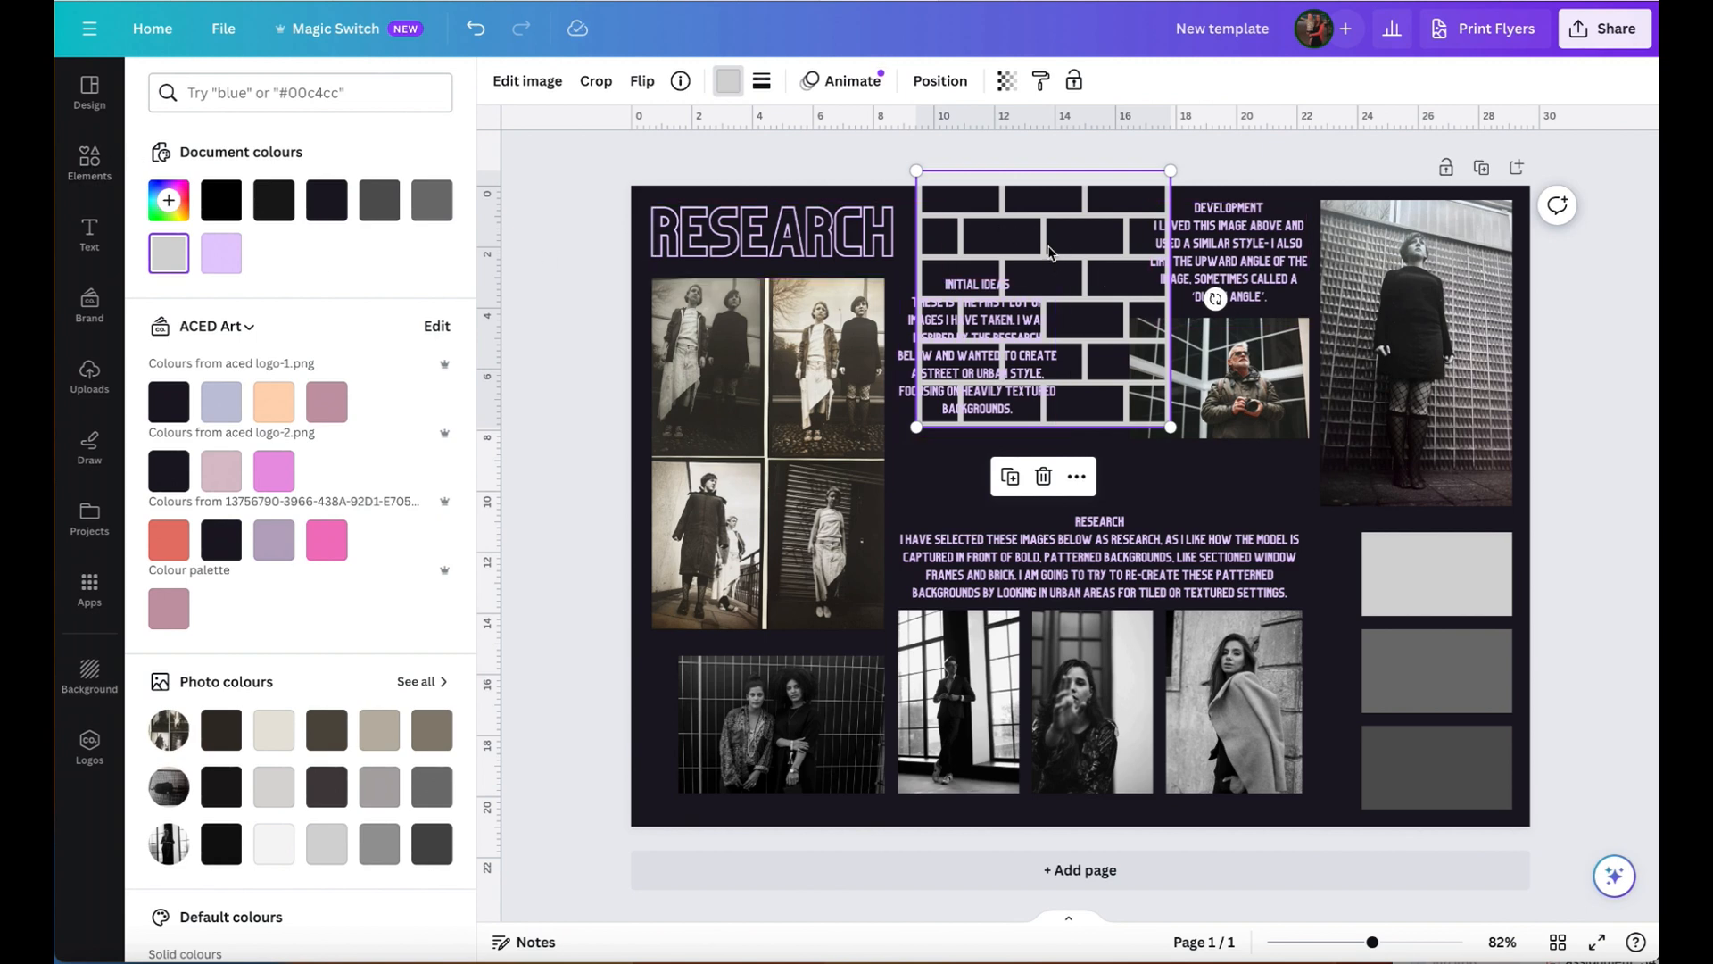
left_click_drag(1056, 234, 1504, 694)
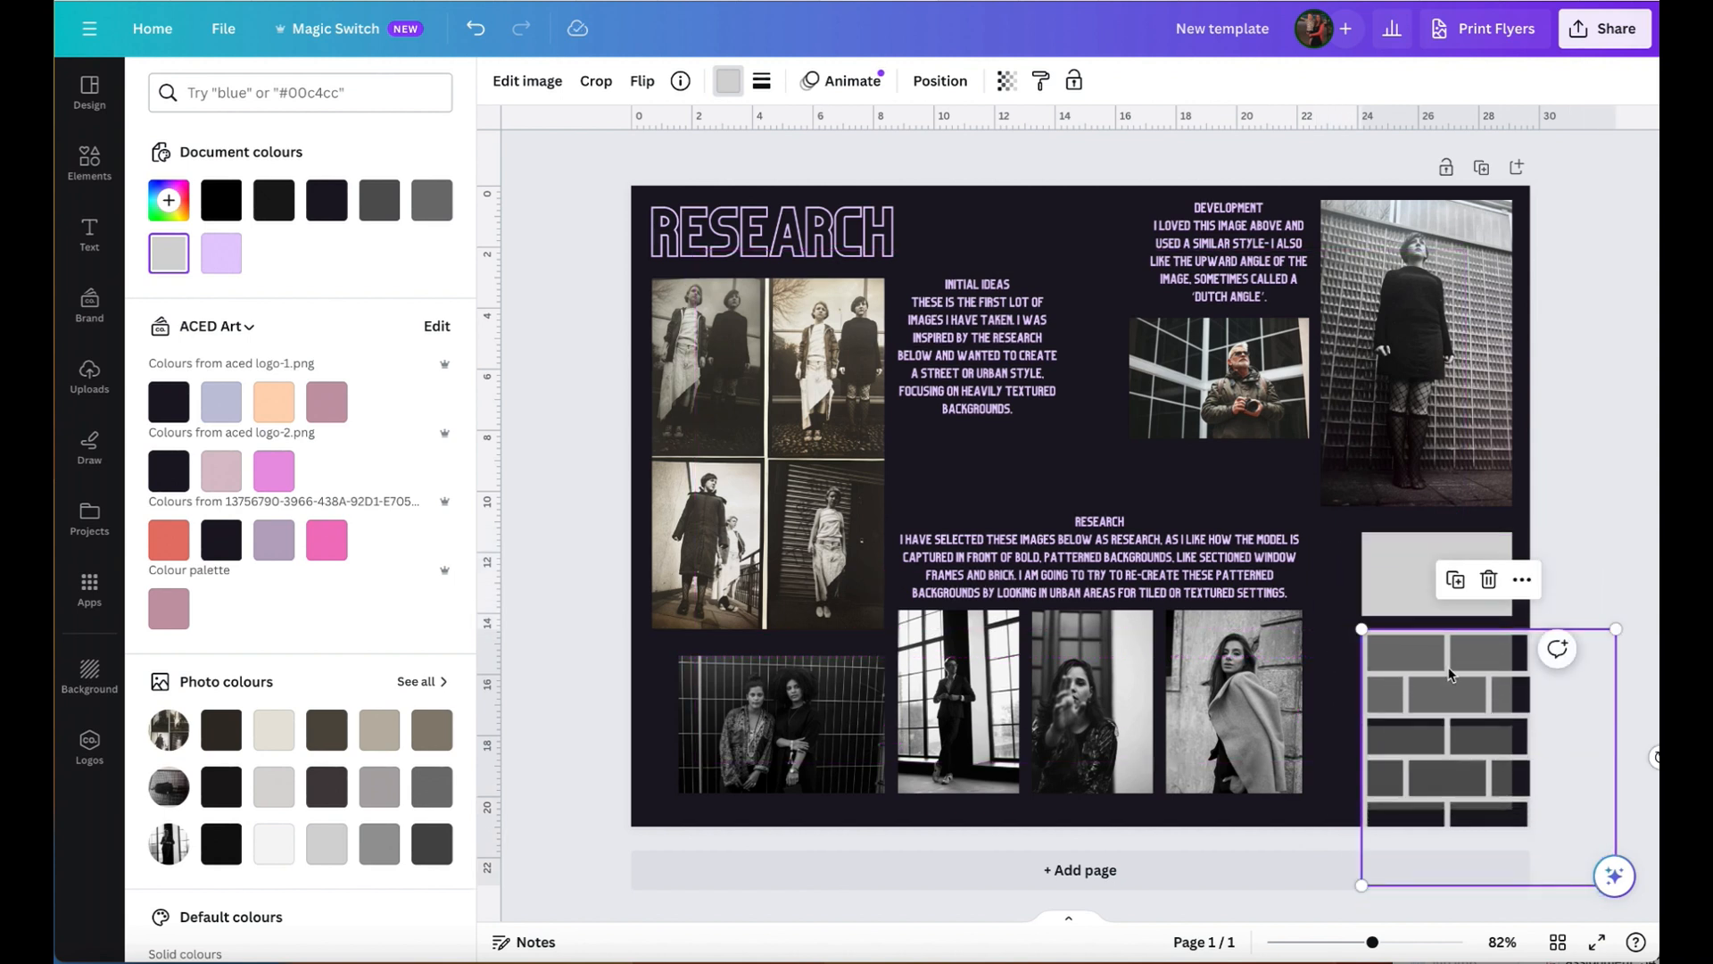
left_click(1636, 828)
left_click(1469, 797)
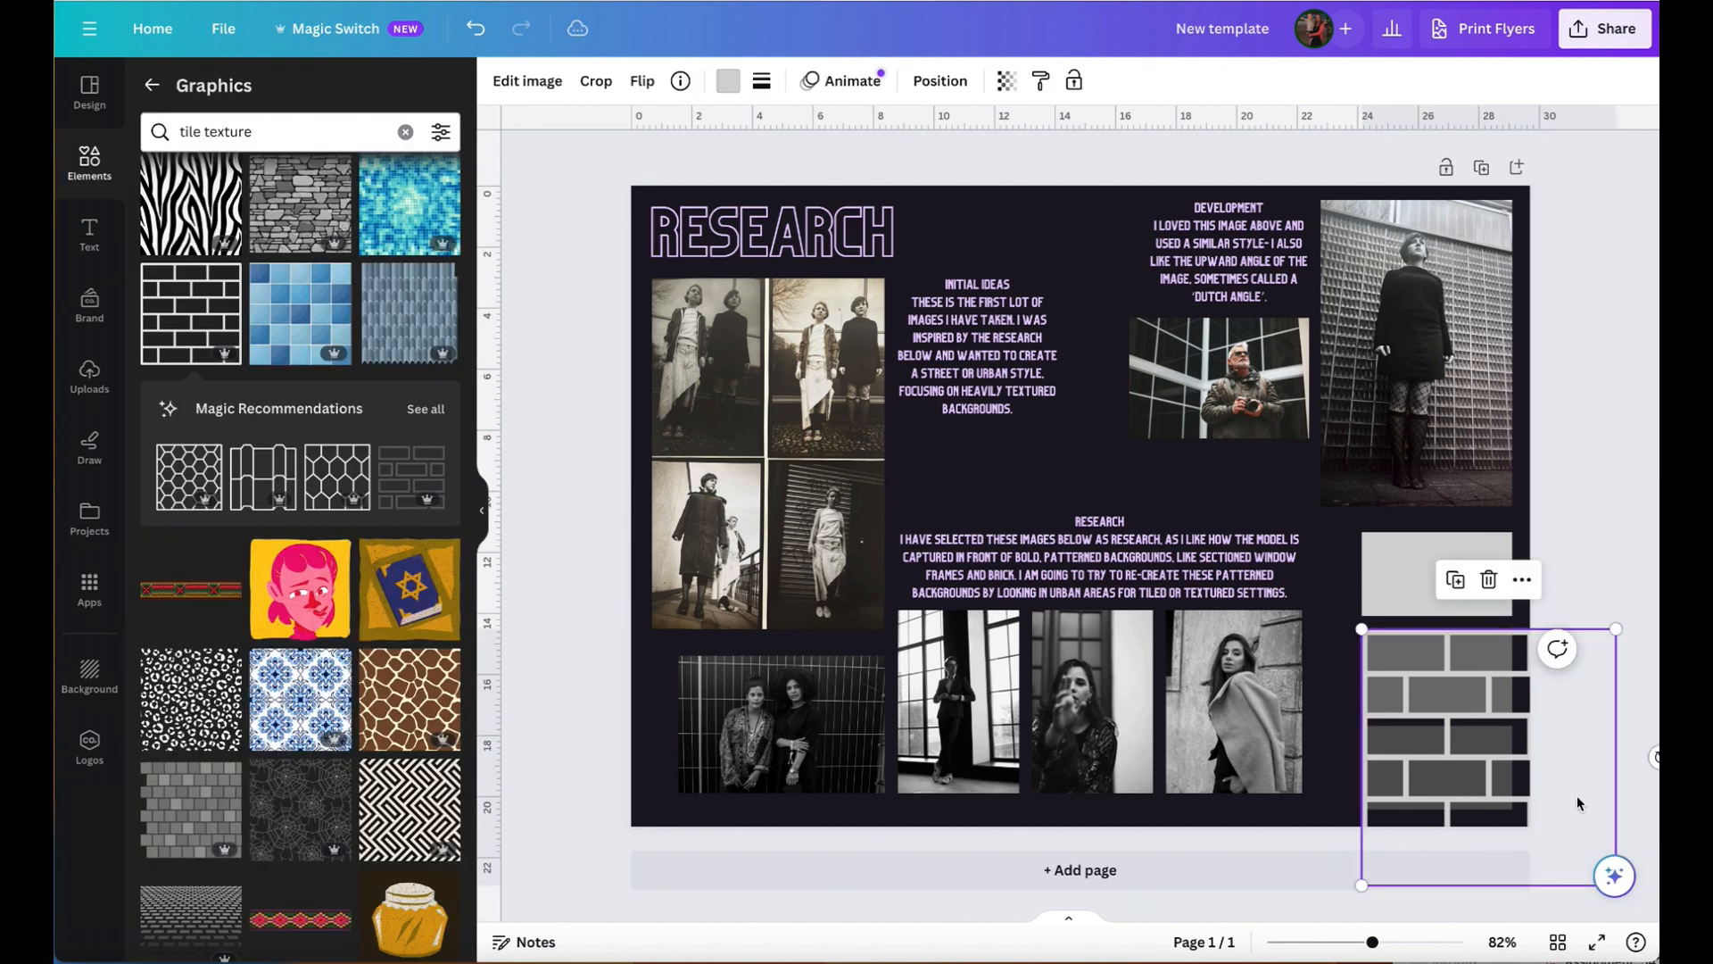
left_click_drag(1578, 803, 1478, 747)
left_click_drag(1516, 829, 1417, 733)
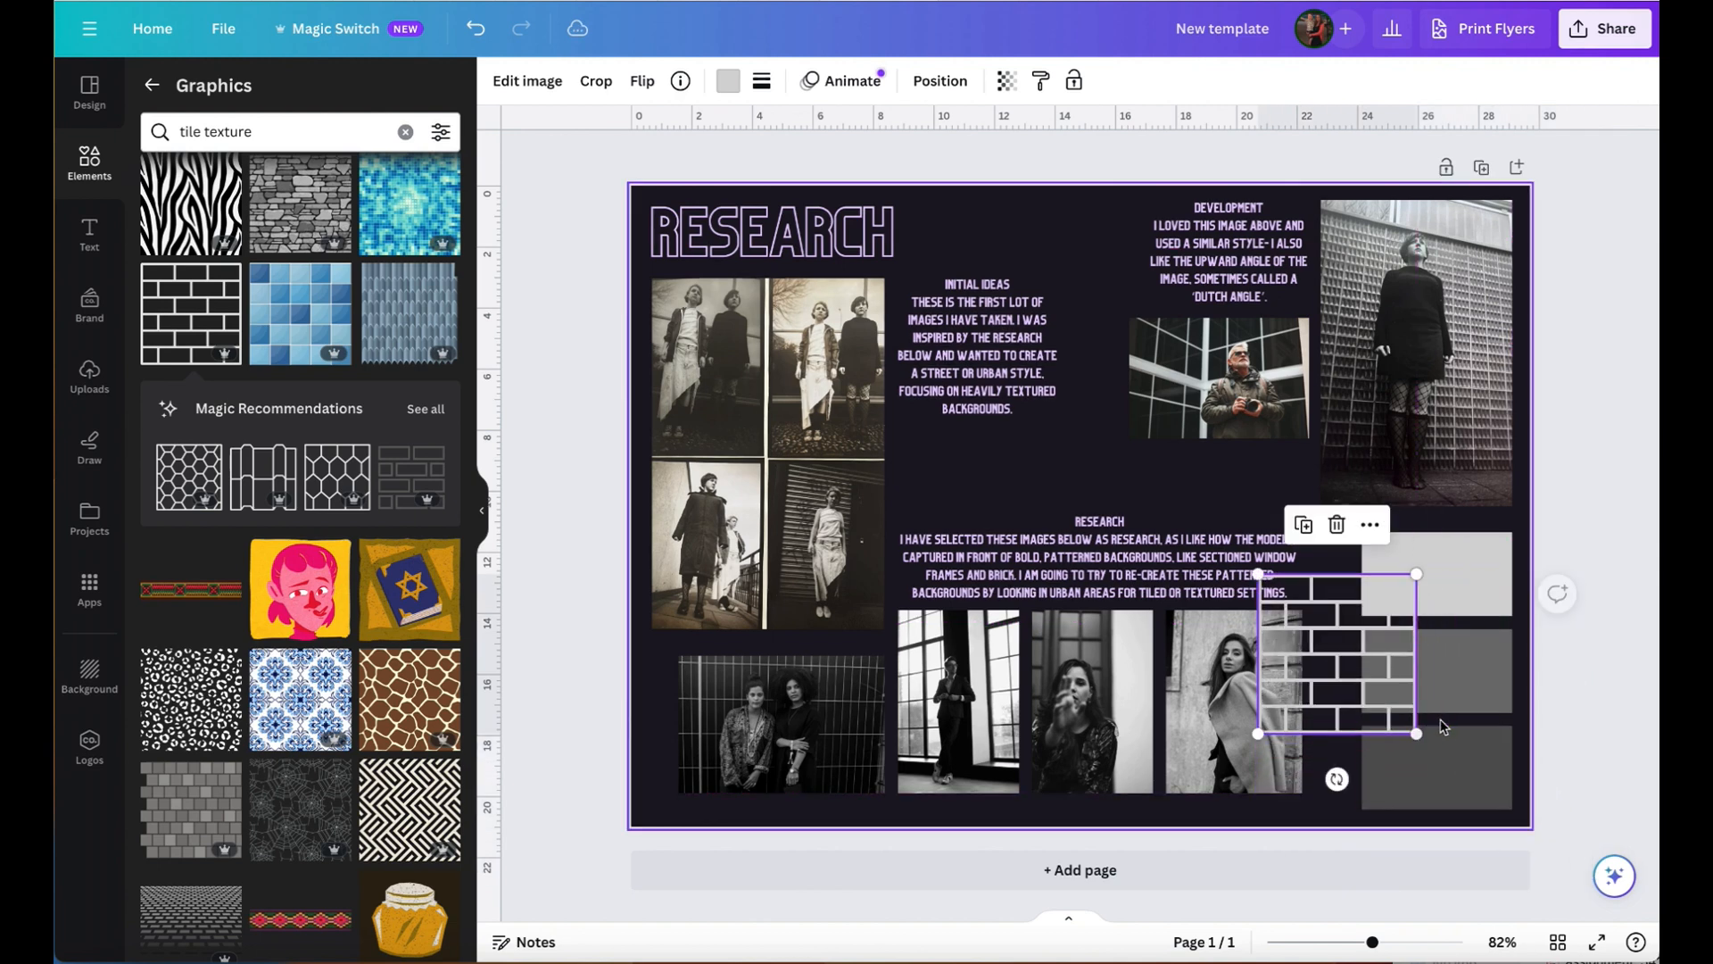
left_click_drag(1325, 660, 1423, 726)
left_click_drag(1351, 790, 1358, 782)
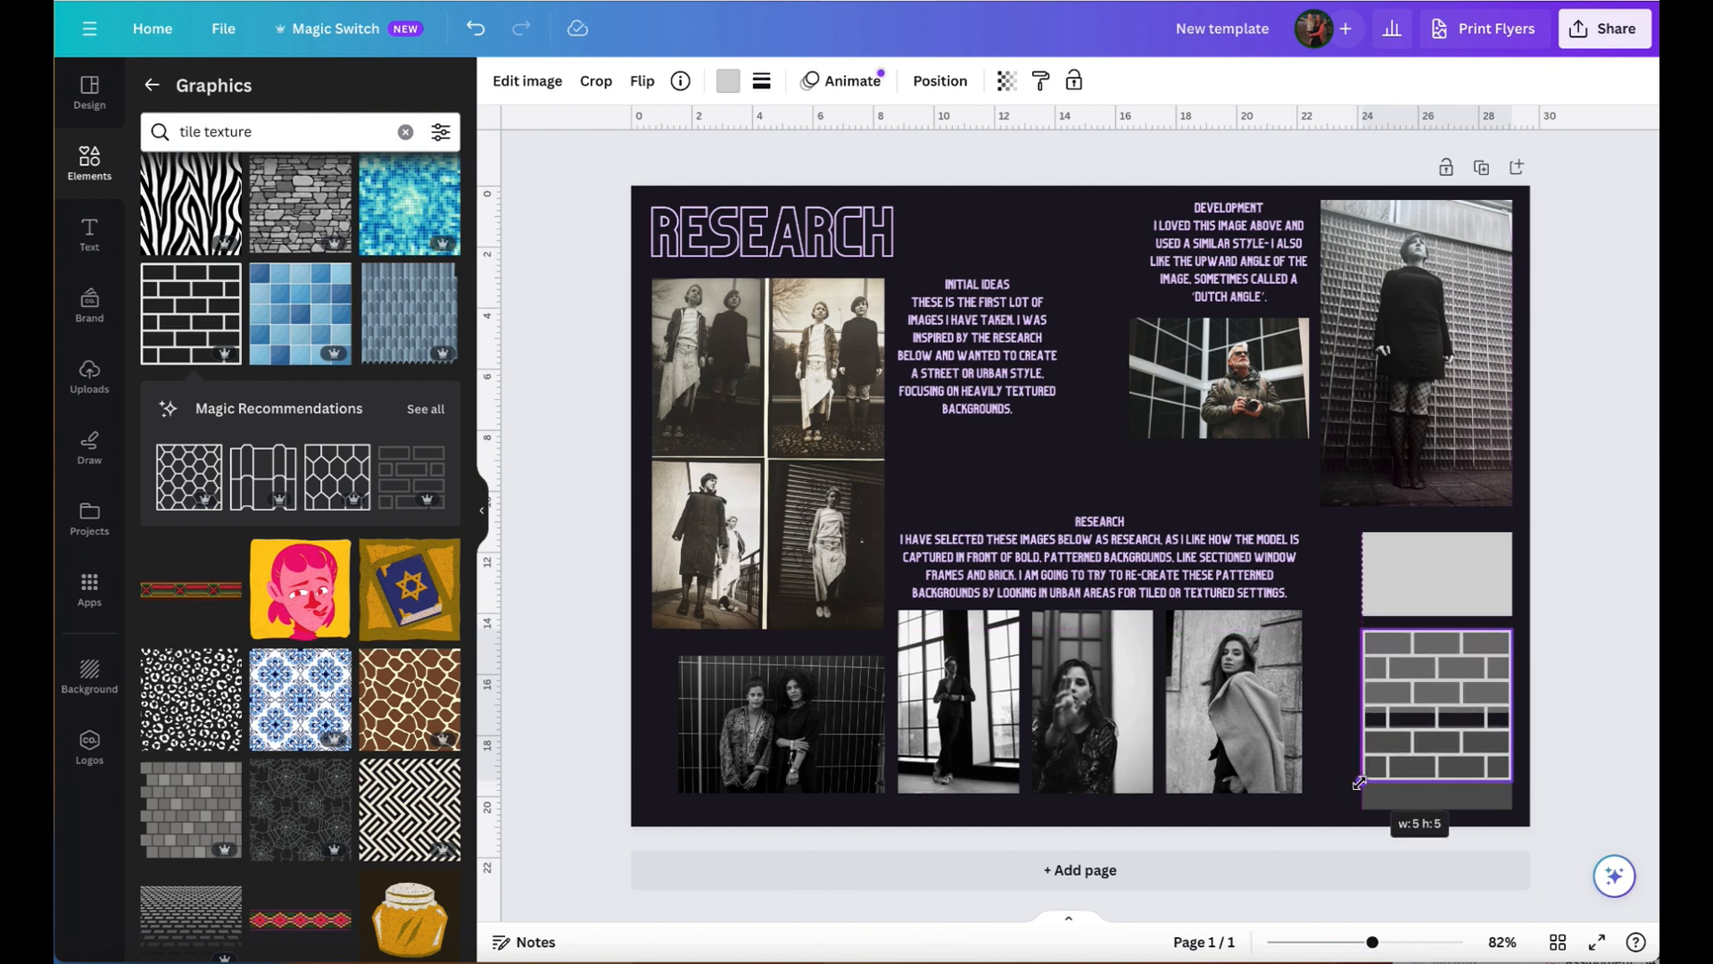
left_click_drag(1358, 783, 1358, 783)
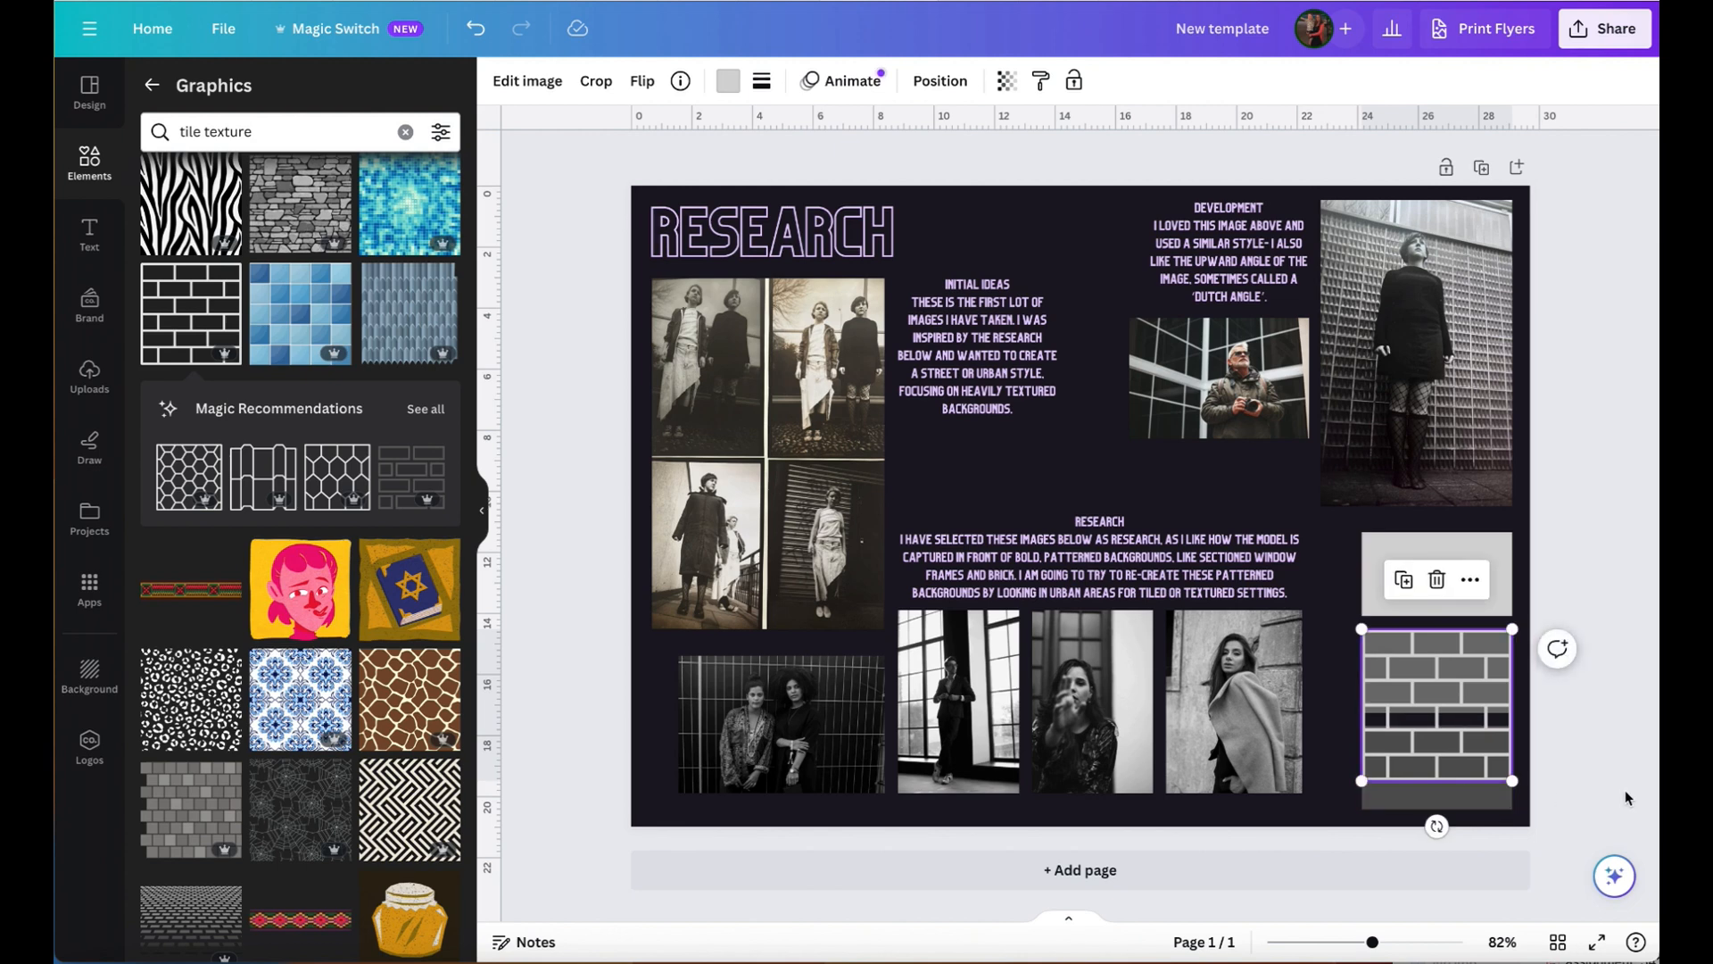
- Recolour the brick pattern over the grey rectangles black from the document colours
left_click(728, 81)
left_click(234, 203)
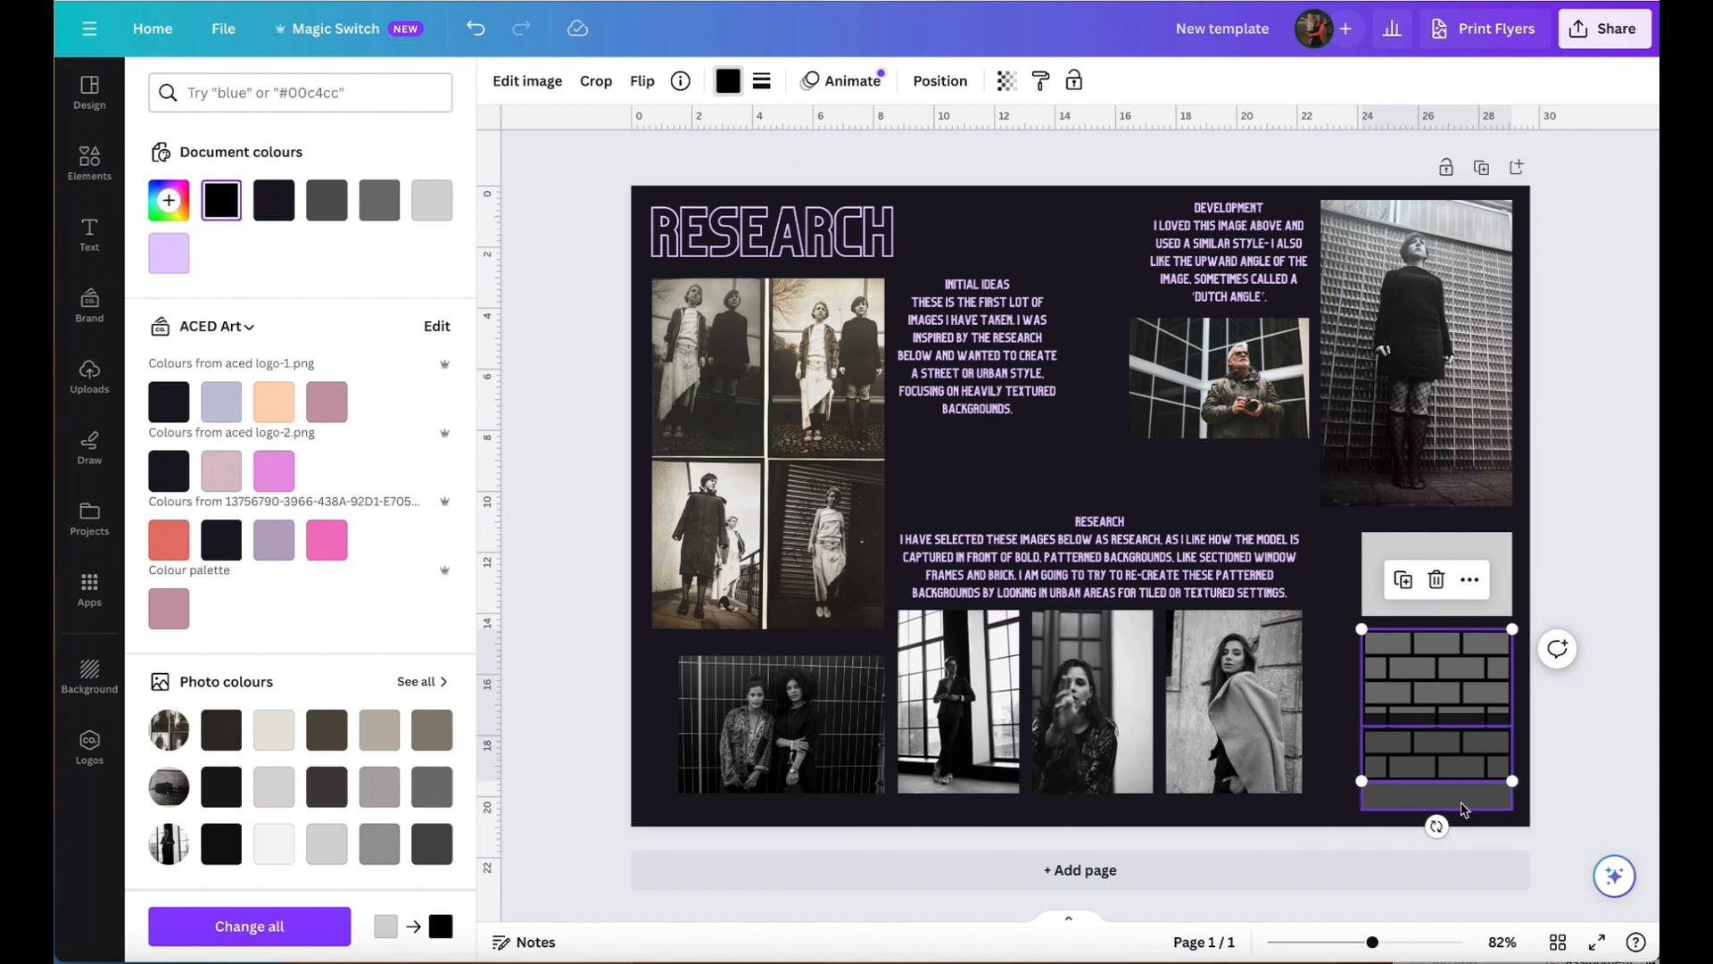
key("Escape")
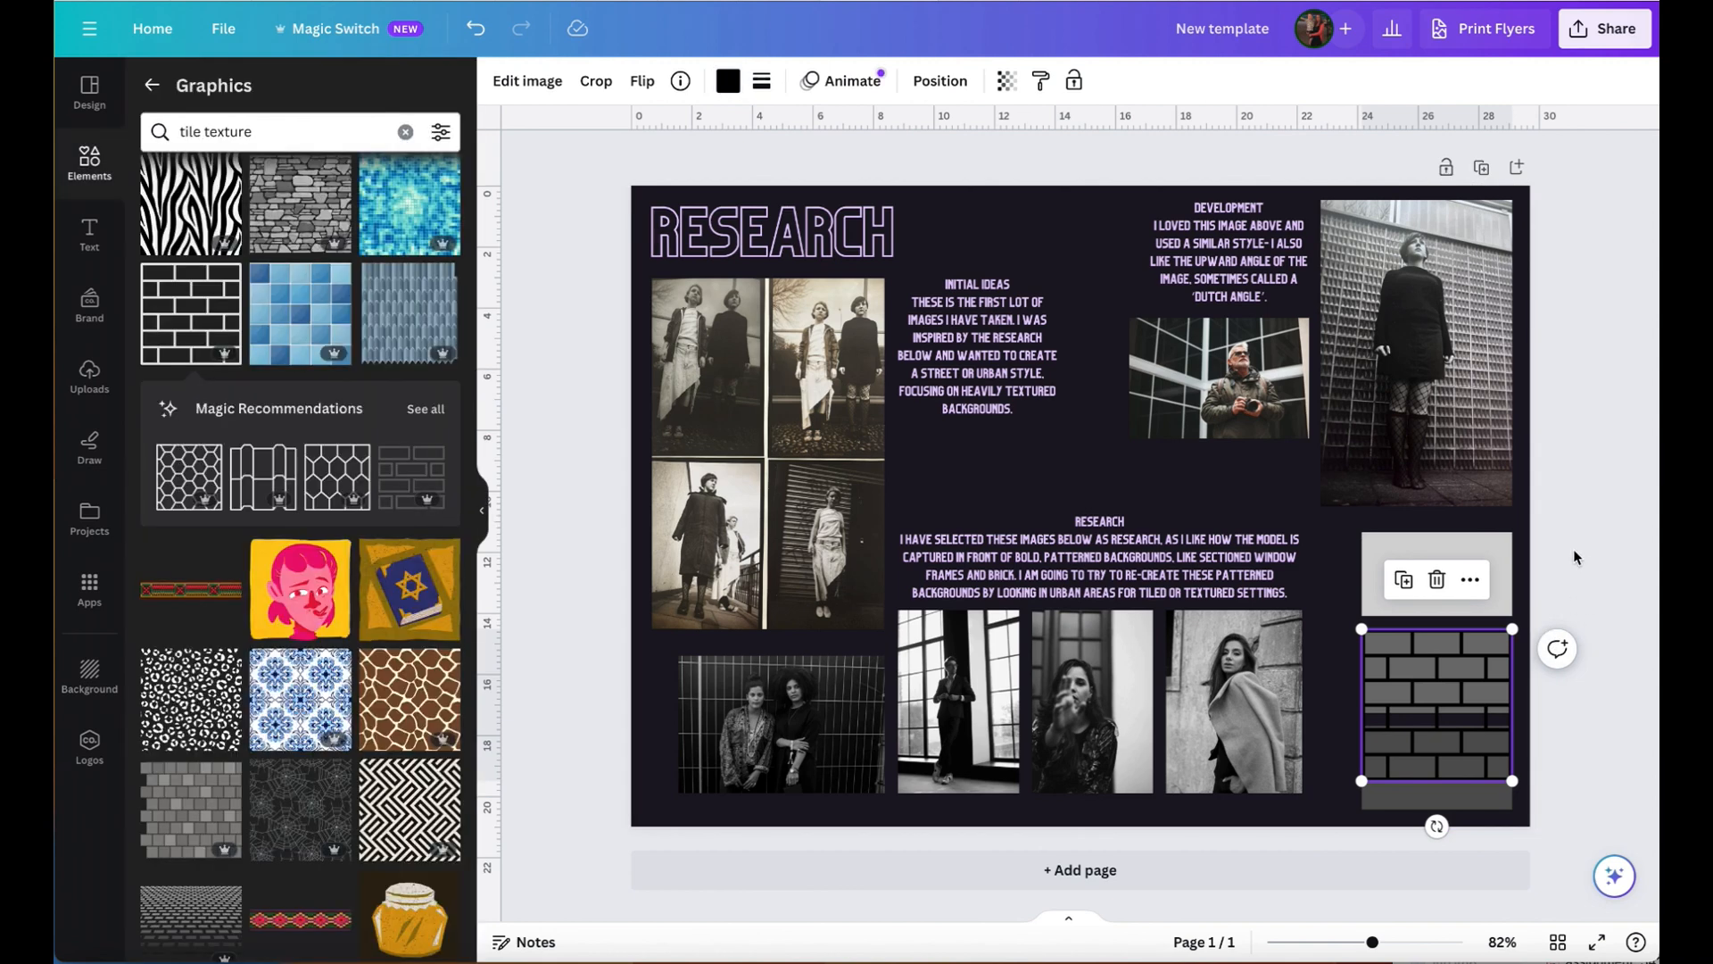
left_click(1599, 562)
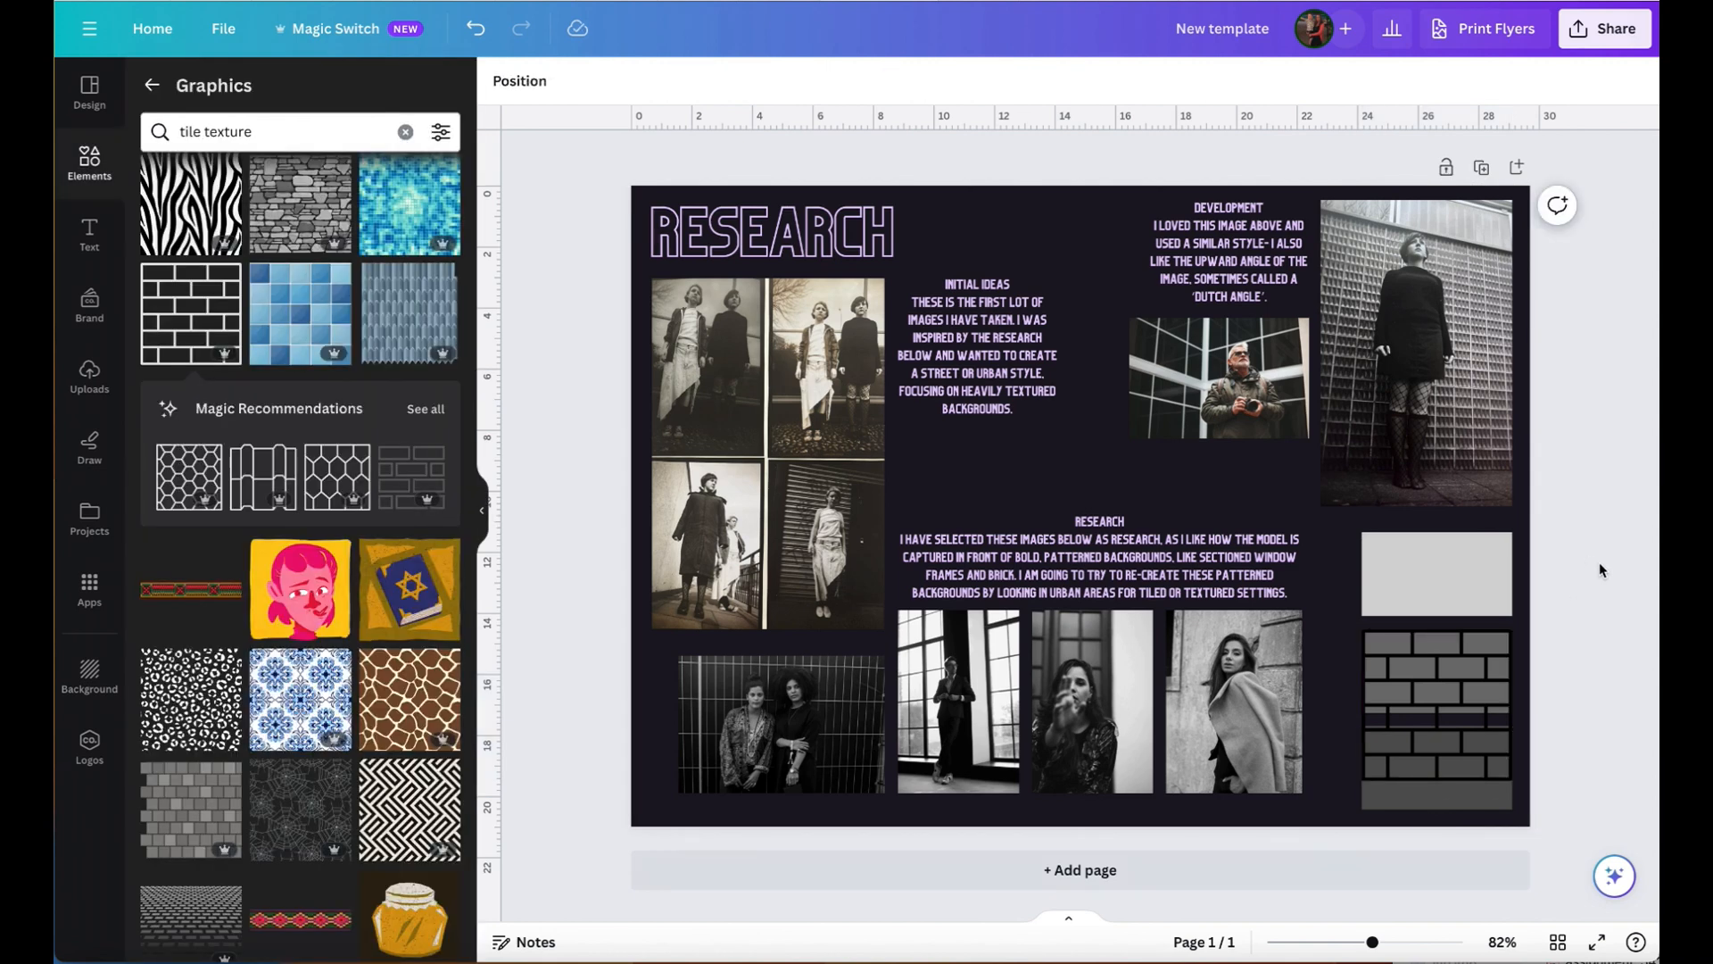
left_click(1438, 686)
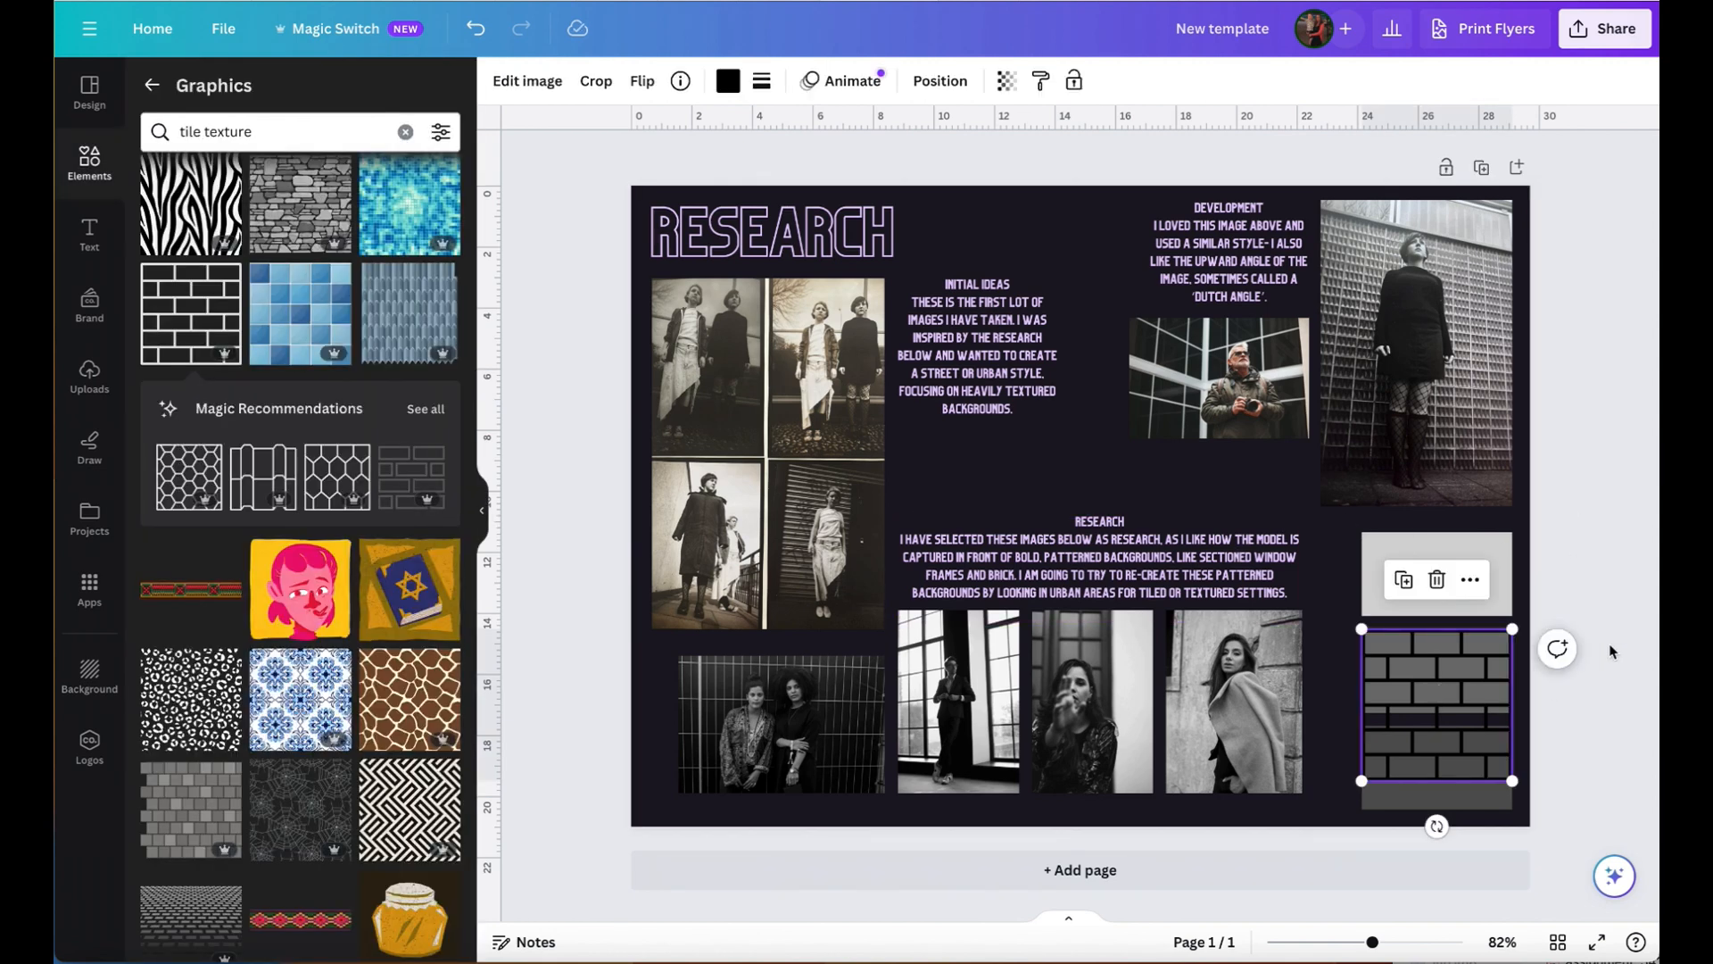
- Recolour the brick pattern over the grey rectangles with the dark page-background shade #1d1824 from the document colours
left_click(730, 82)
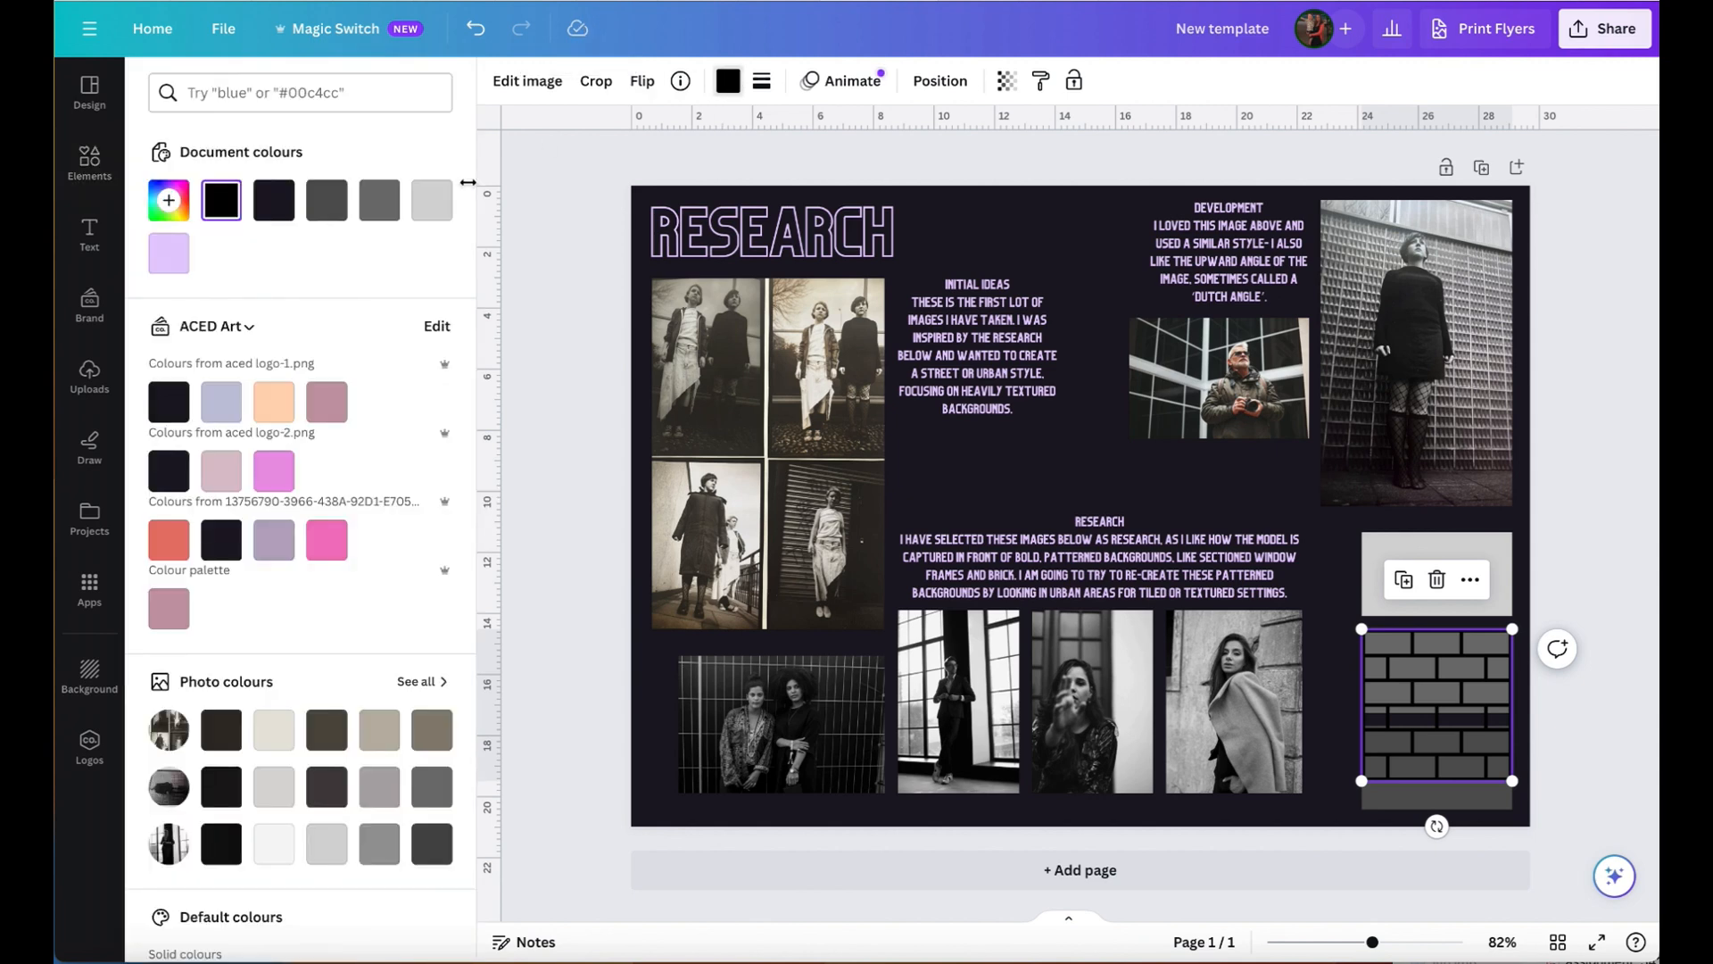
left_click(274, 200)
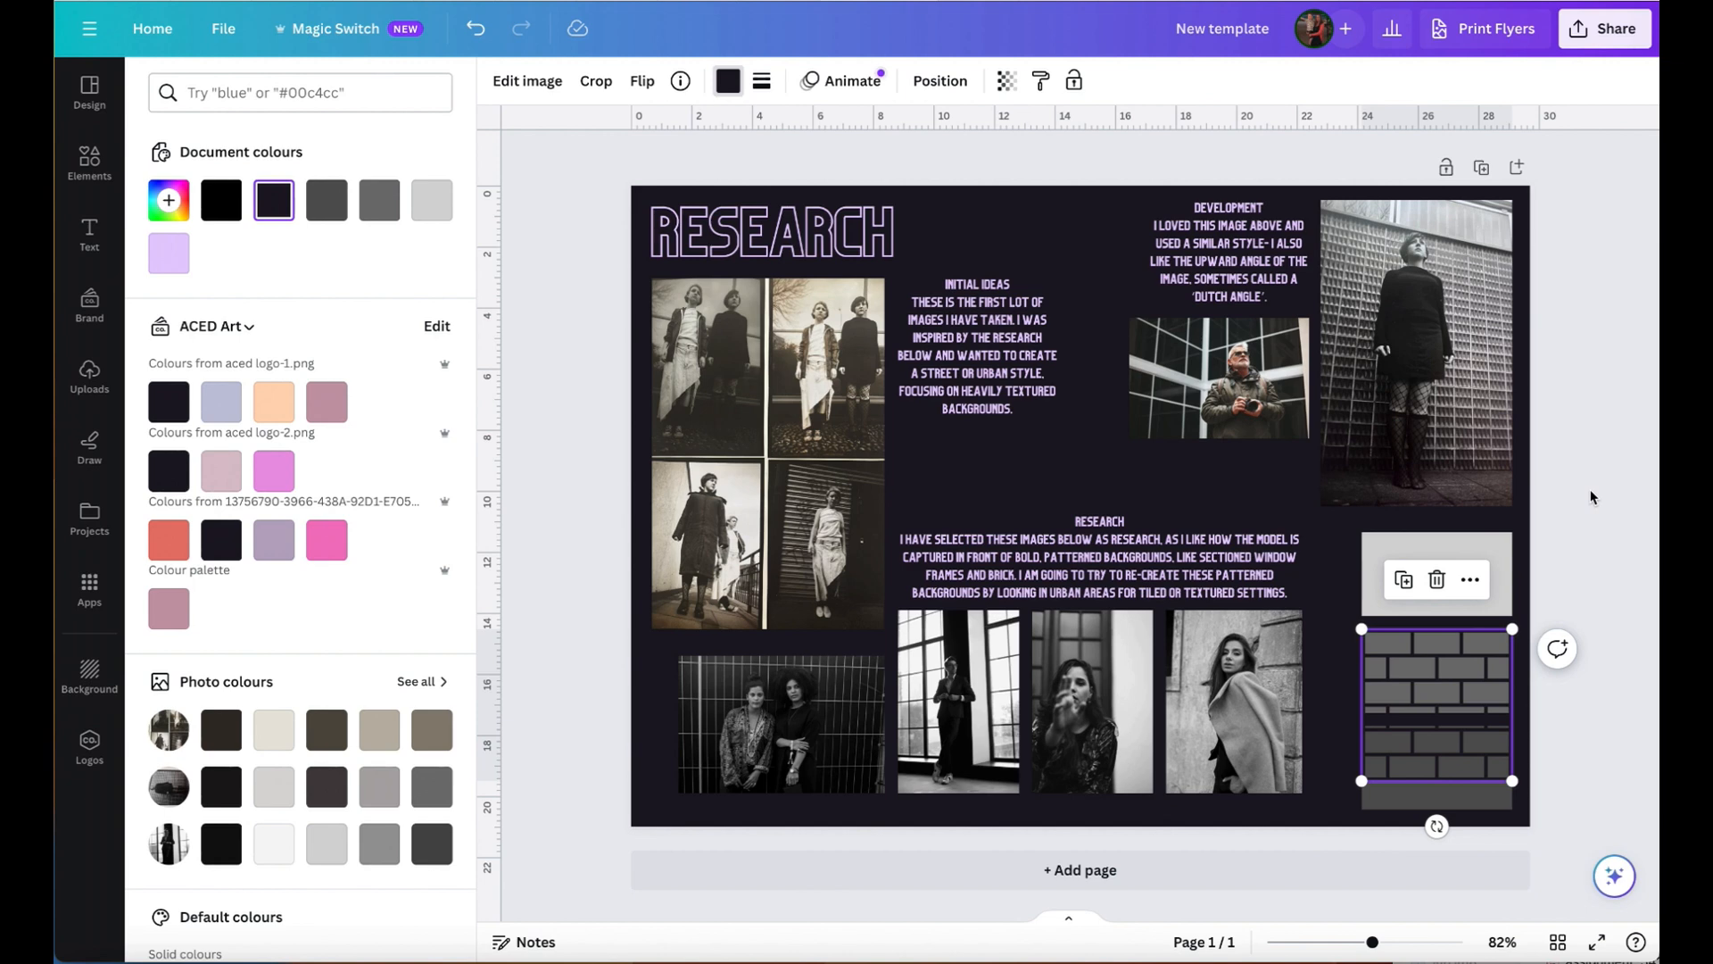
key("Escape")
key("Escape")
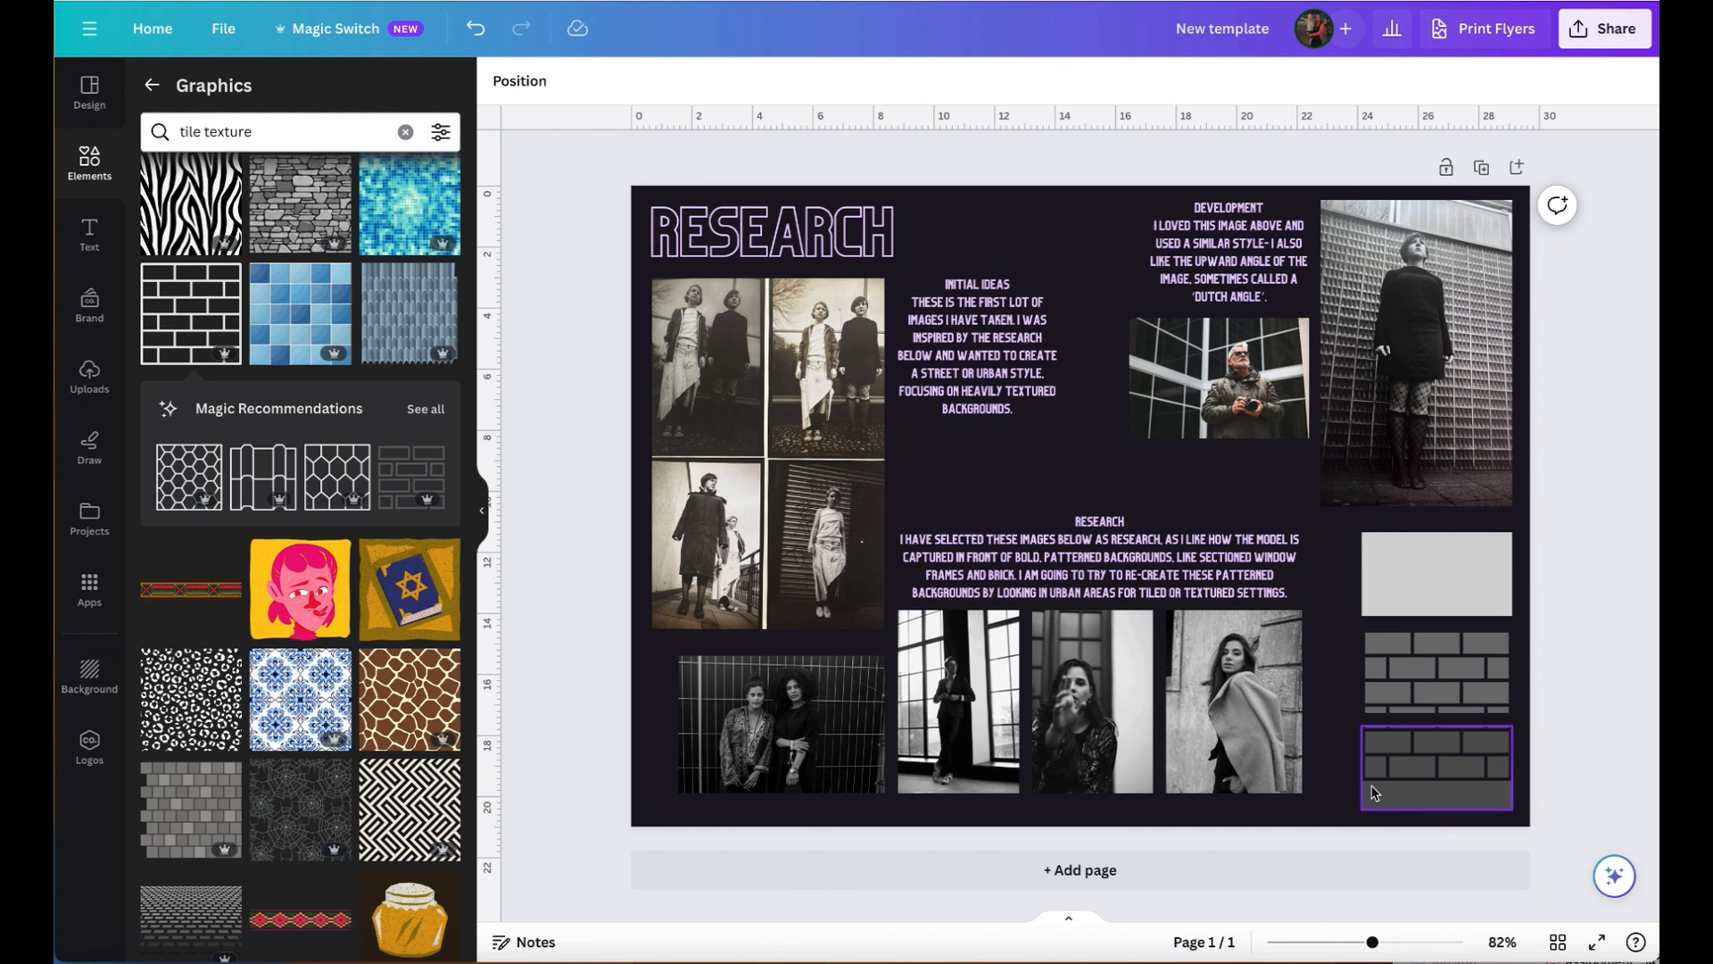
- Bring the lowest grey rectangle to the front so it covers the overhanging part of the brick pattern
left_click(1410, 808)
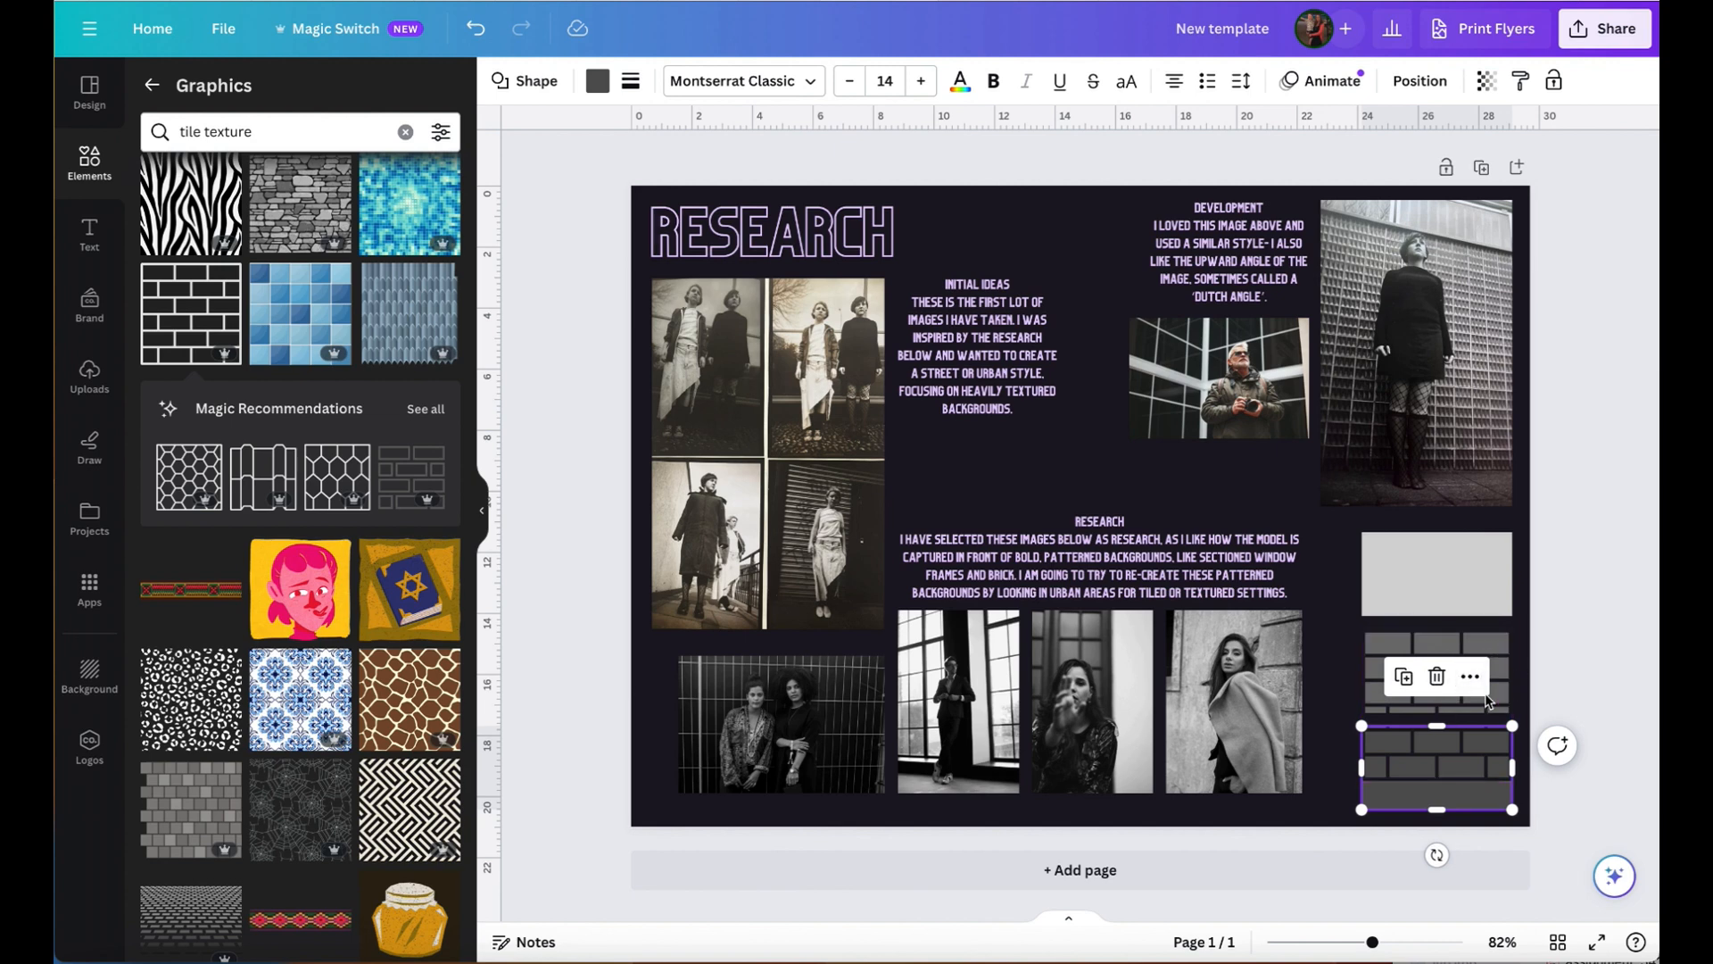
left_click(1603, 804)
left_click(1455, 803)
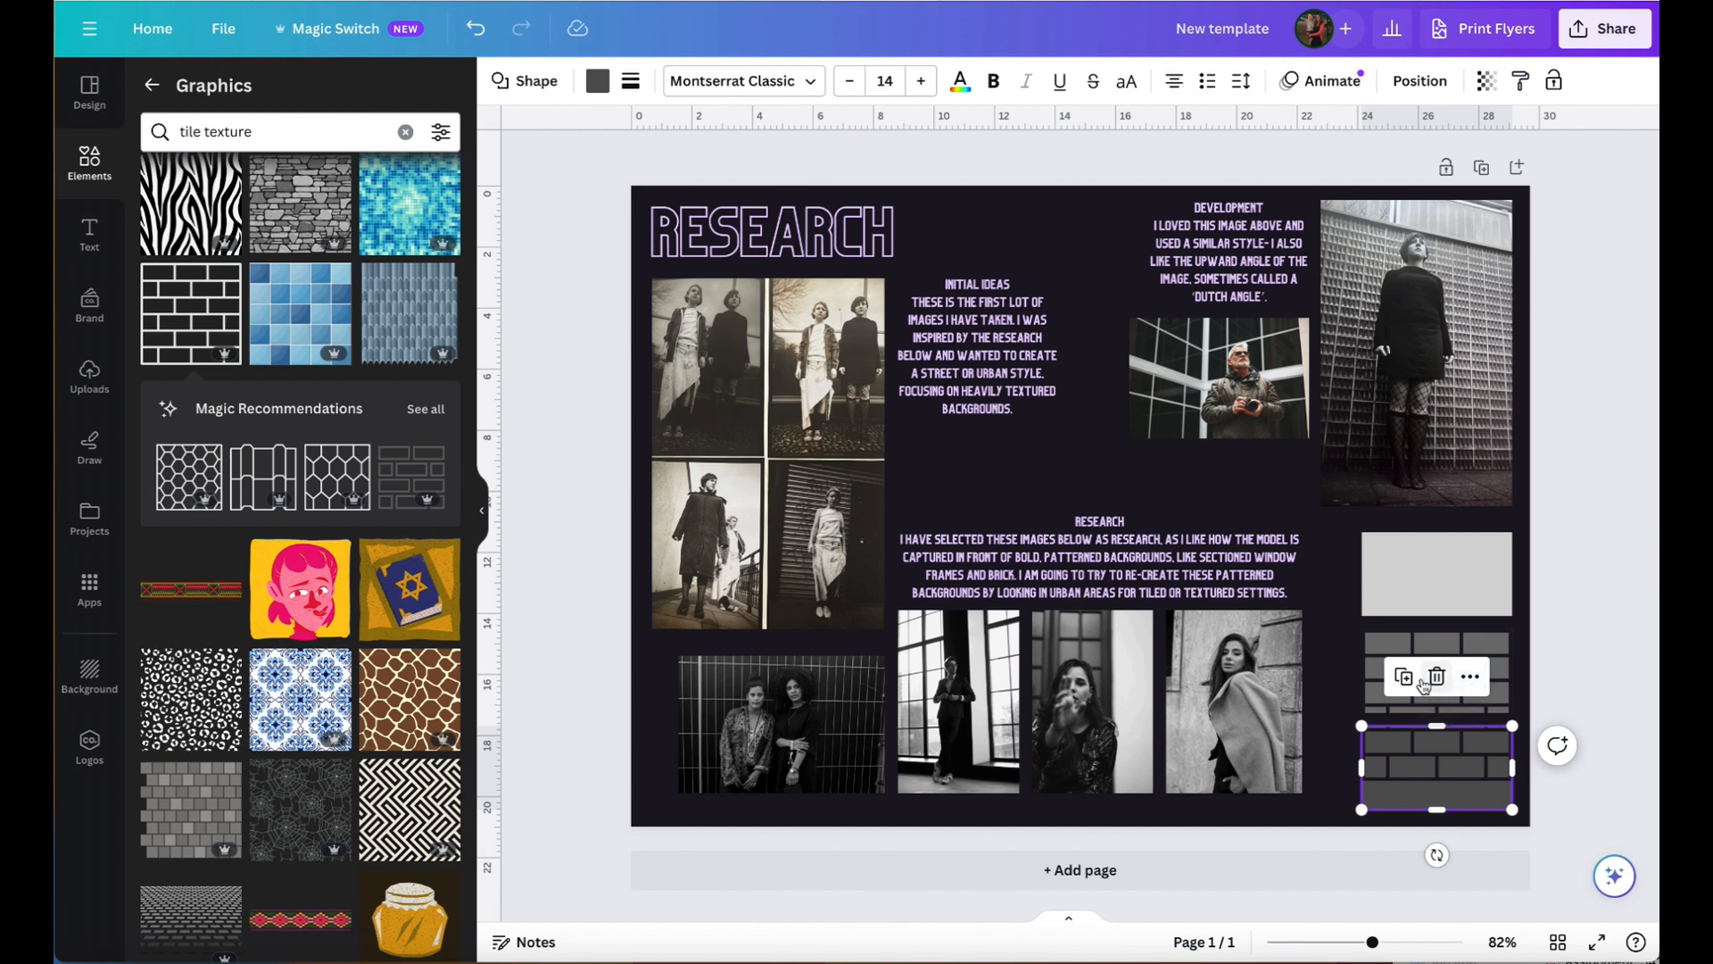
left_click(1471, 678)
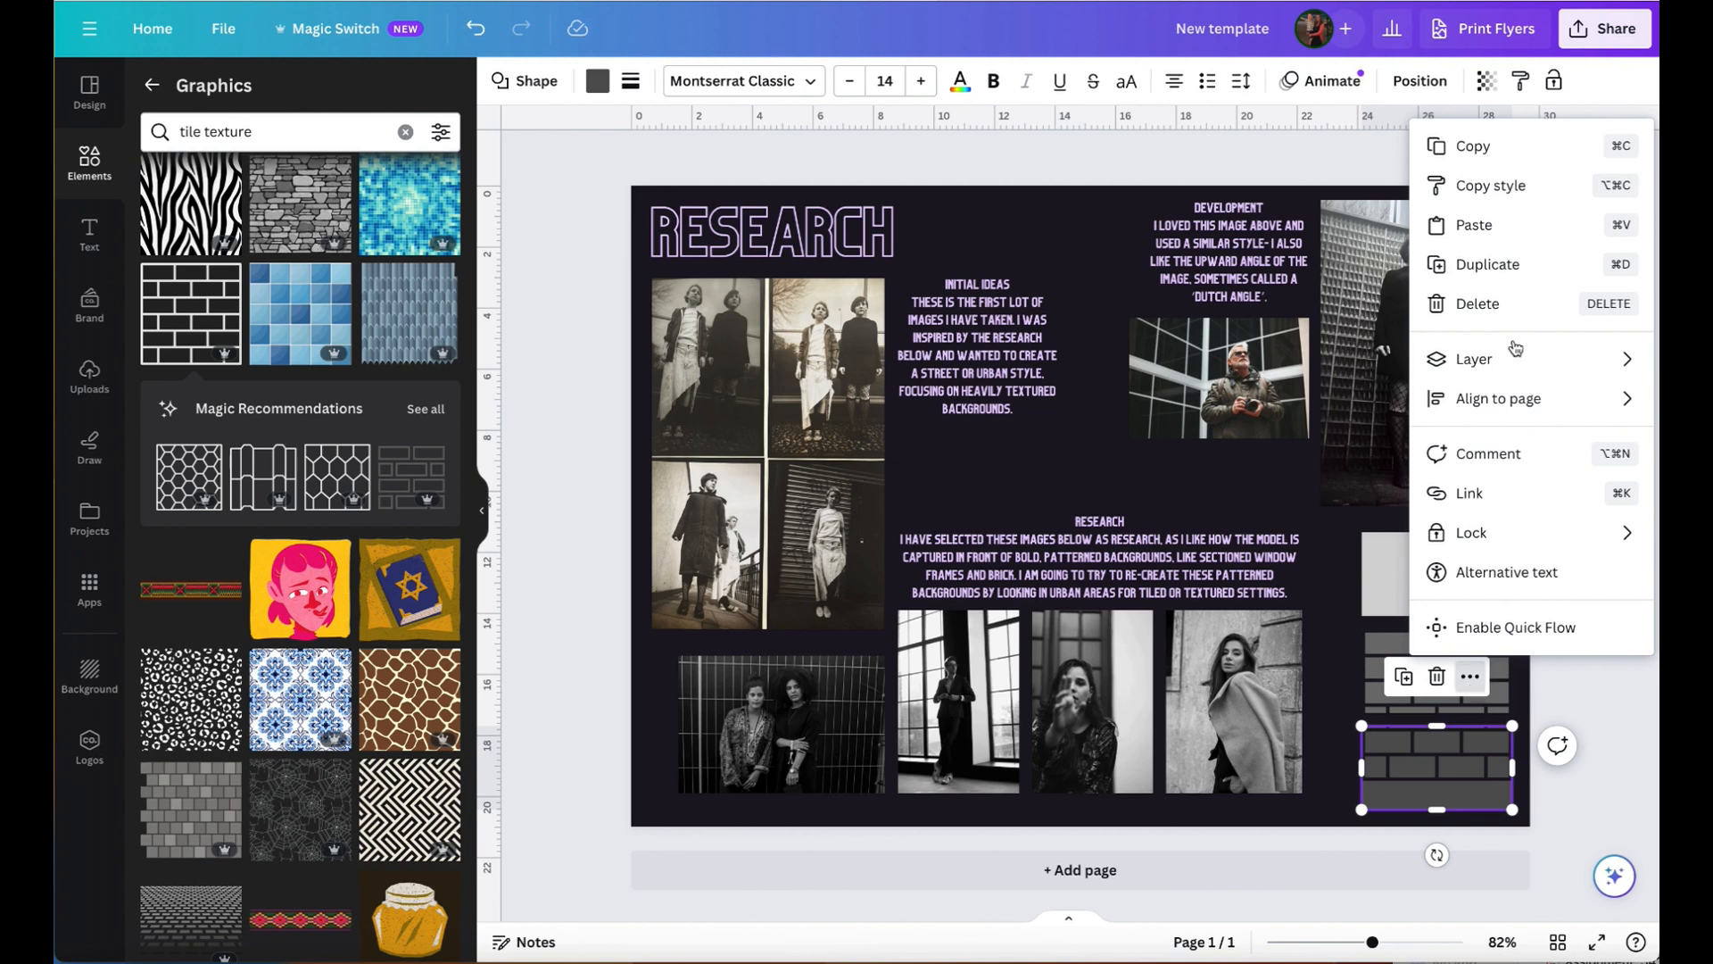
mouse_move(1534, 368)
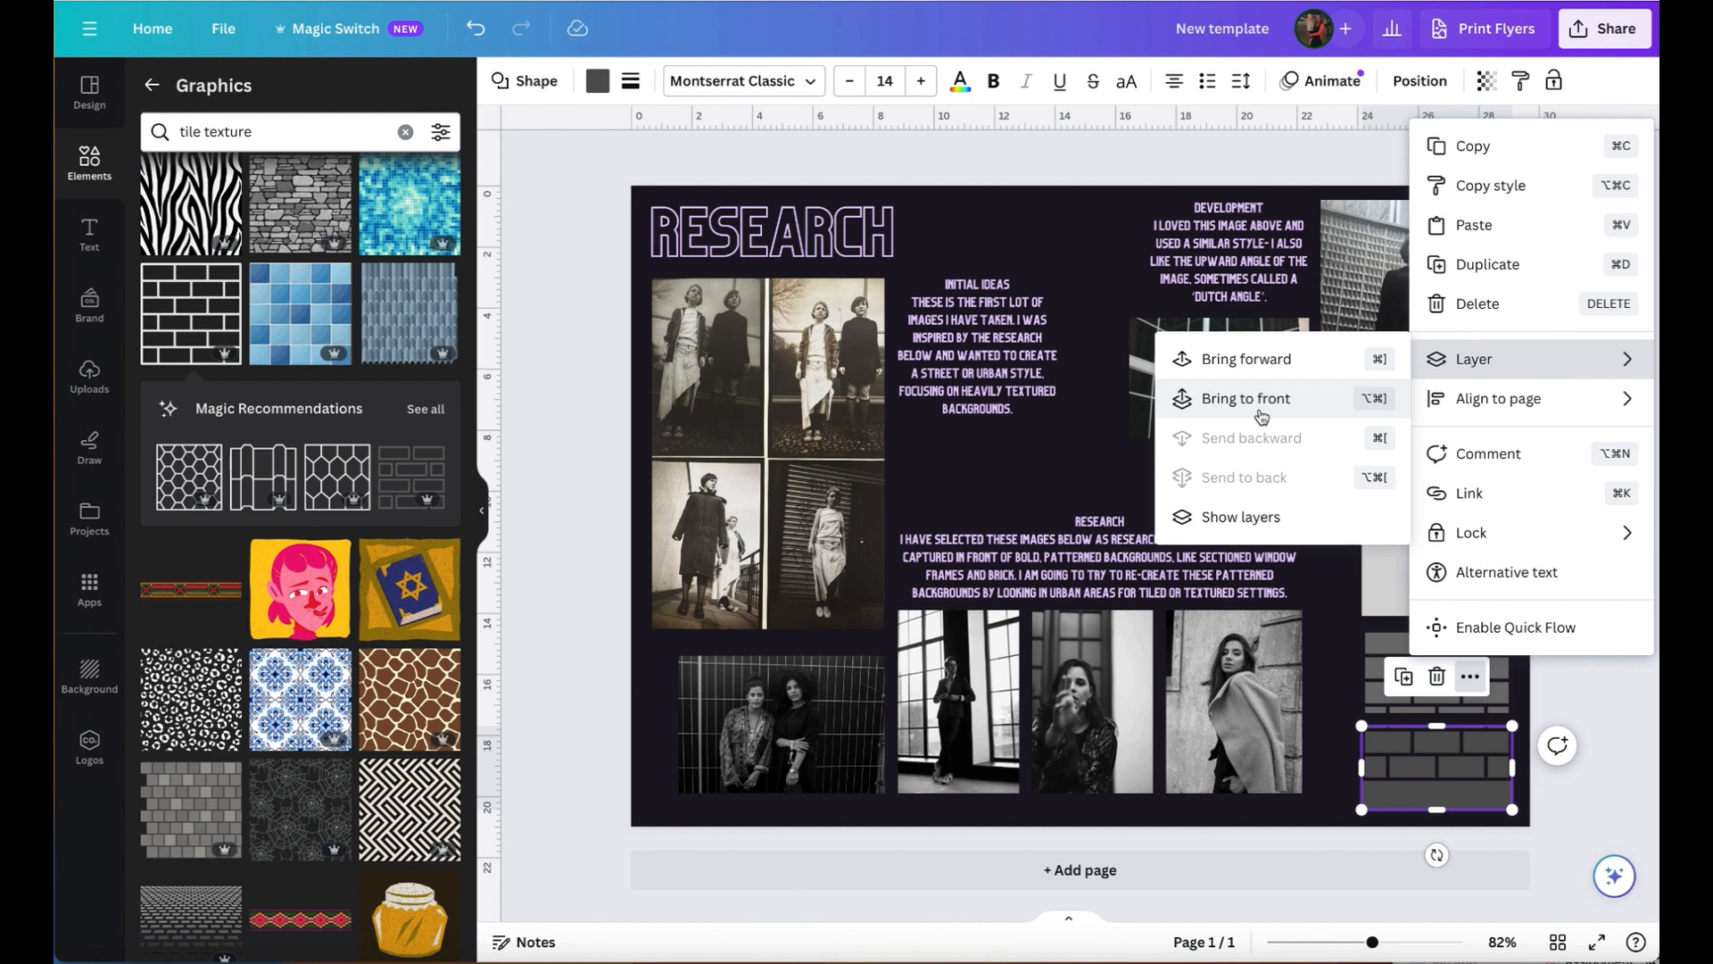
left_click(1261, 416)
left_click(1587, 773)
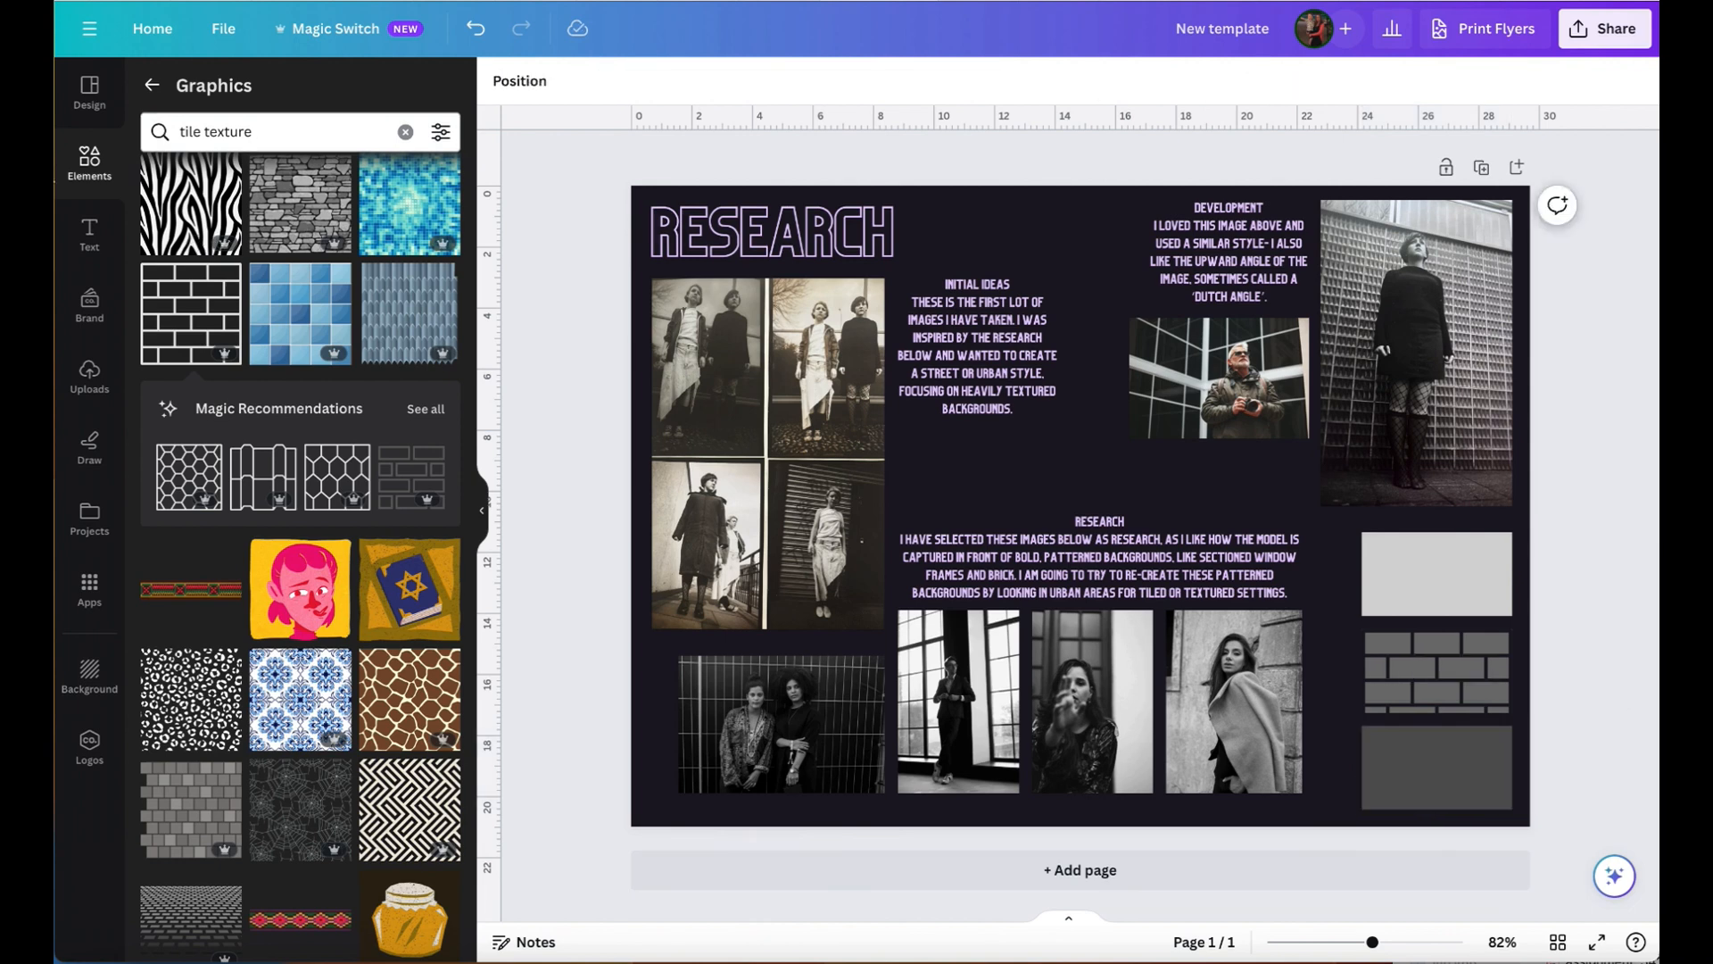
- Add the white brick wall graphic with thin grey lines from the recently used elements to the page
left_click(92, 157)
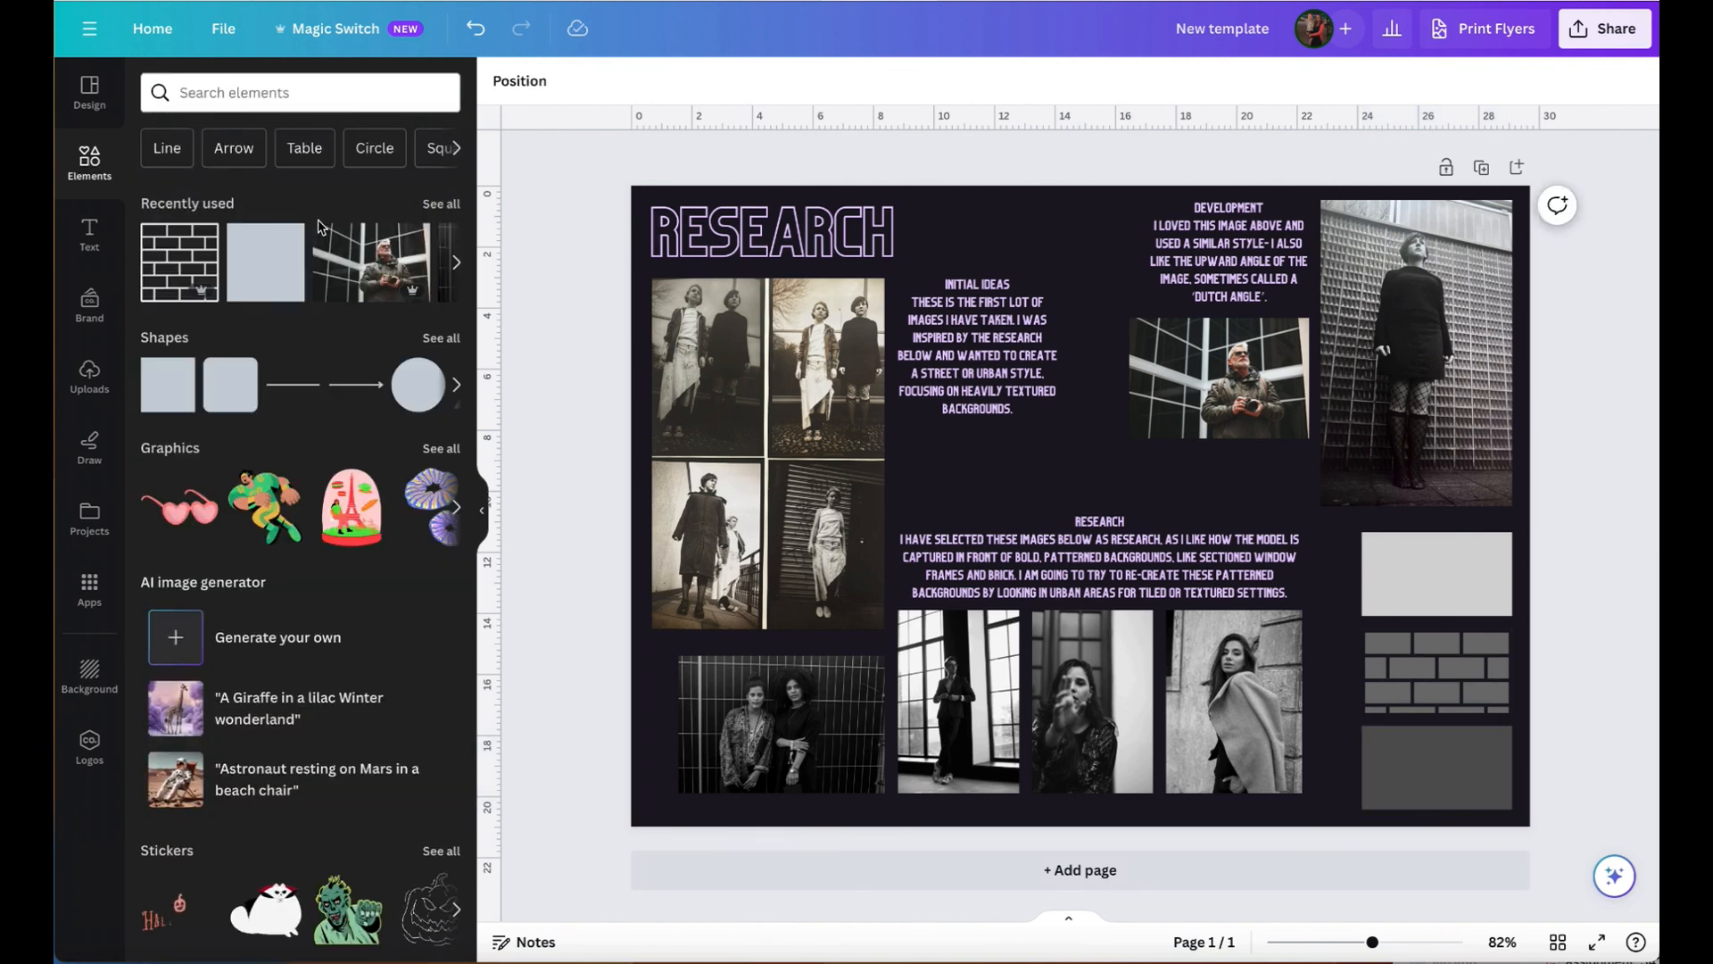
left_click(441, 207)
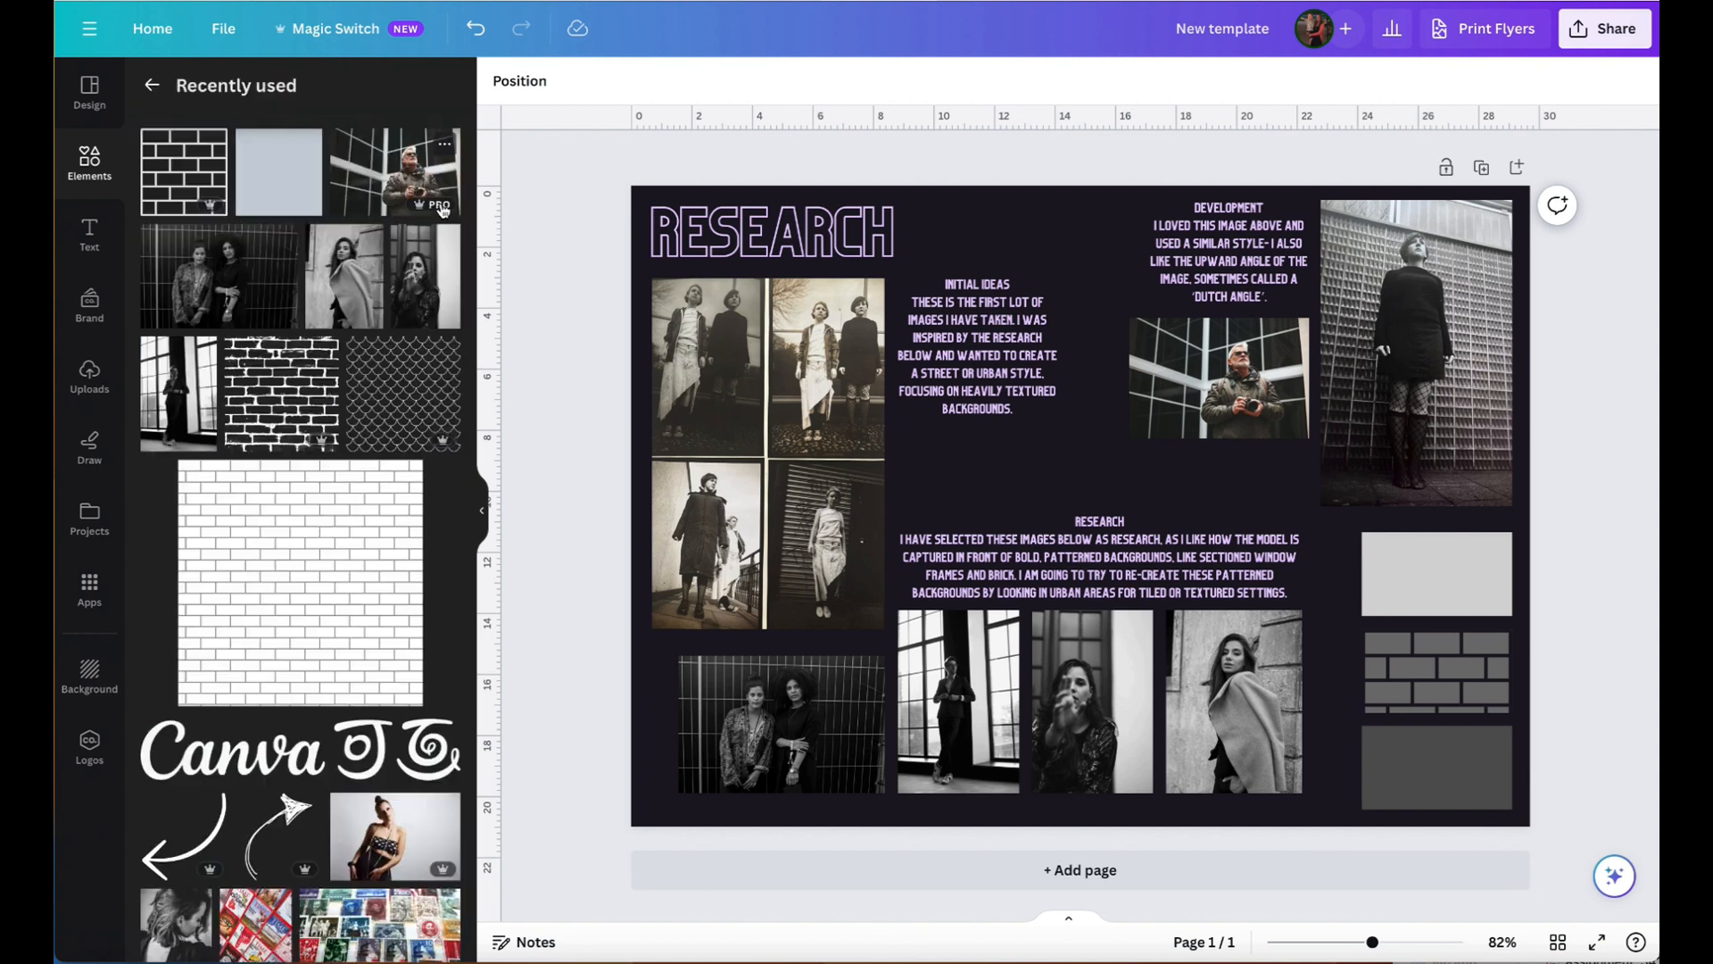
left_click(352, 612)
- Shrink the white brick graphic, move it onto the light grey rectangle and crop it to cover that rectangle exactly
left_click_drag(1190, 354, 1210, 417)
left_click_drag(1386, 793, 1102, 490)
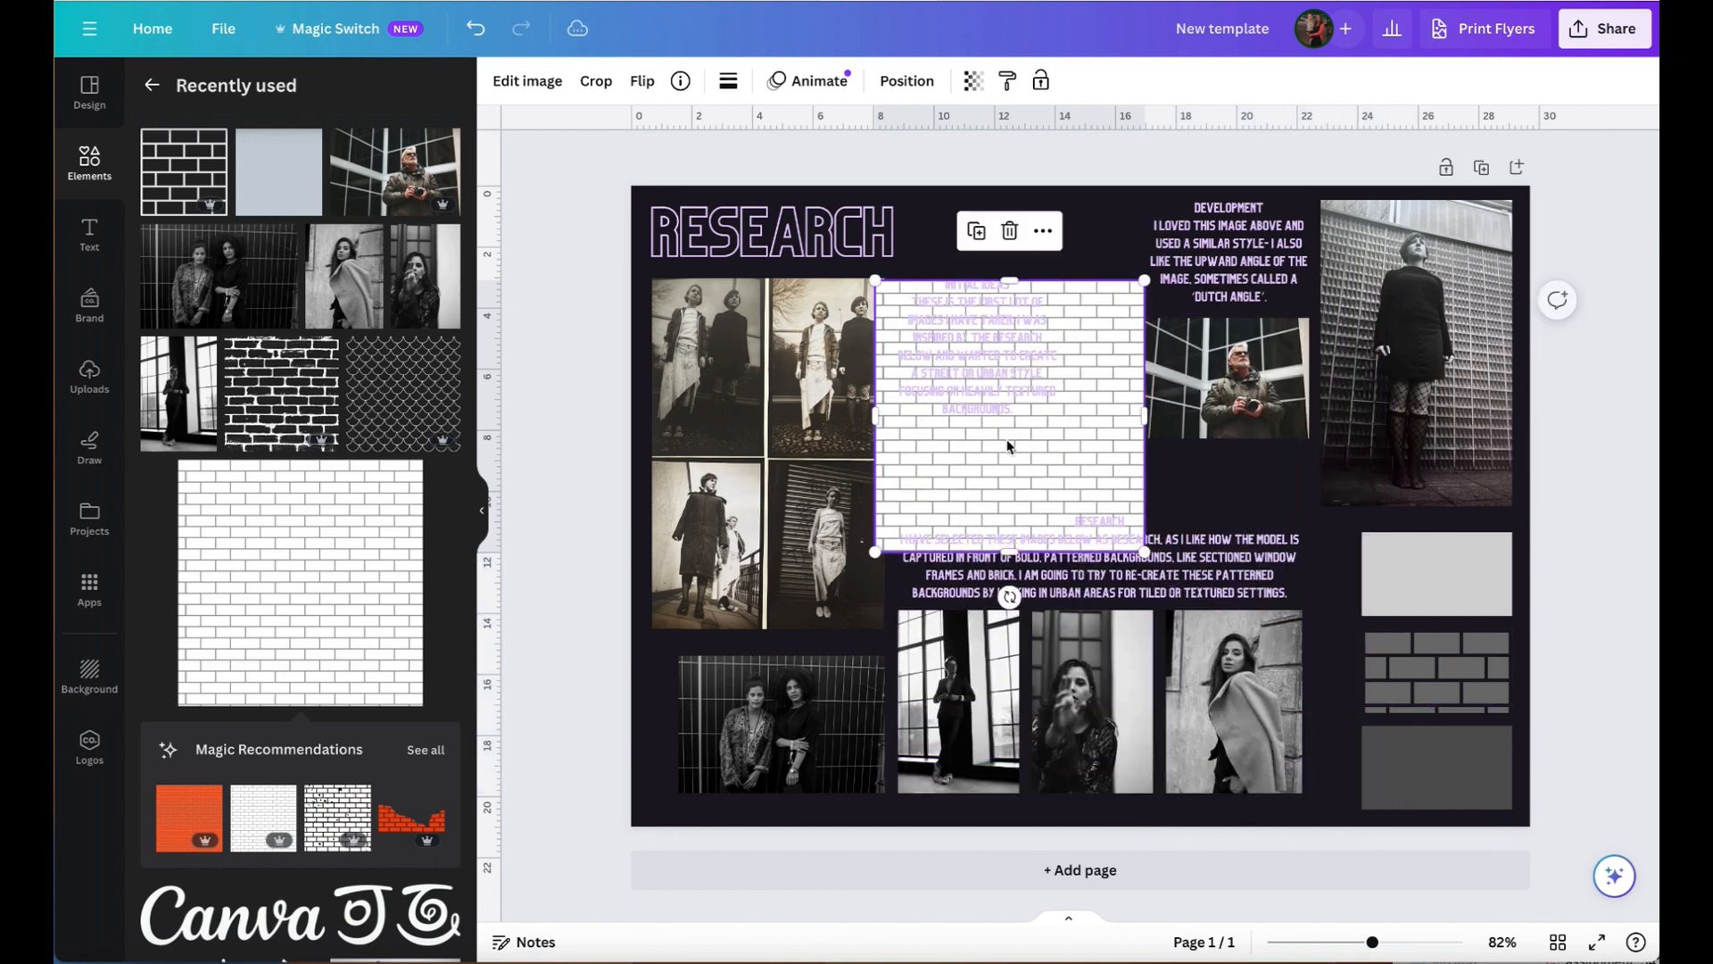
left_click_drag(873, 553, 966, 478)
left_click_drag(1100, 406, 1470, 650)
left_click_drag(1328, 717, 1439, 616)
left_click(1615, 618)
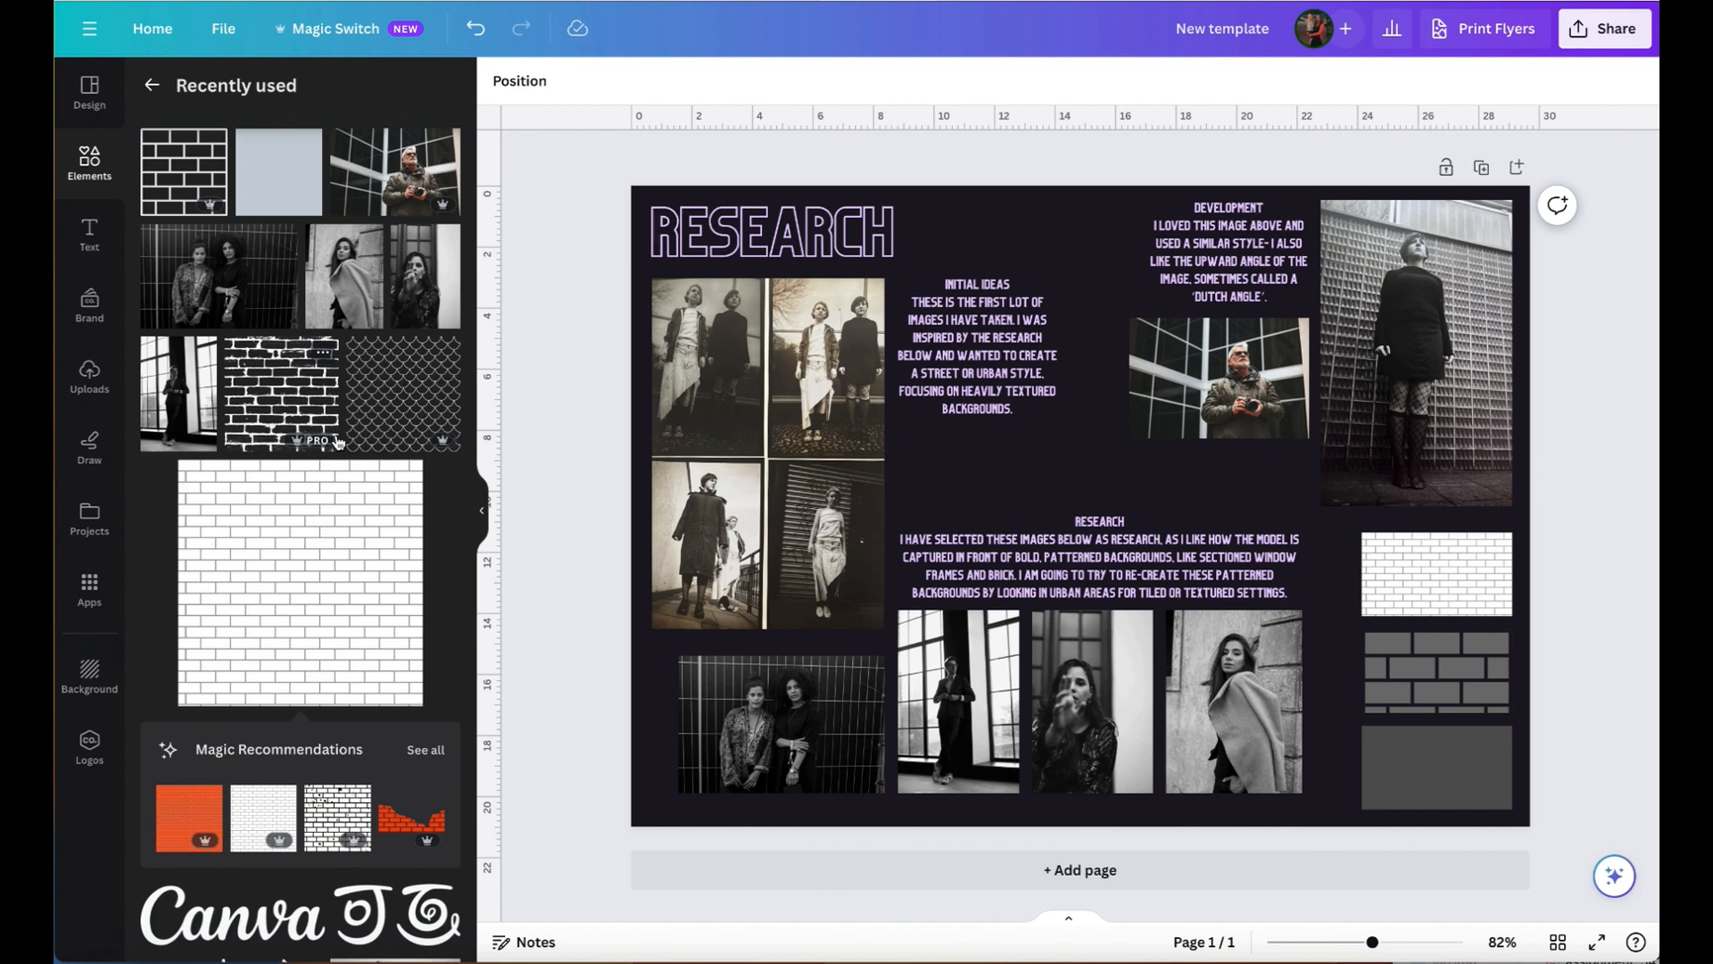
- Replace the regular brick pattern over the lower two rectangles with the recently used rough brick graphic, scaled to the rectangles' width
left_click_drag(338, 441, 1093, 579)
left_click(1437, 693)
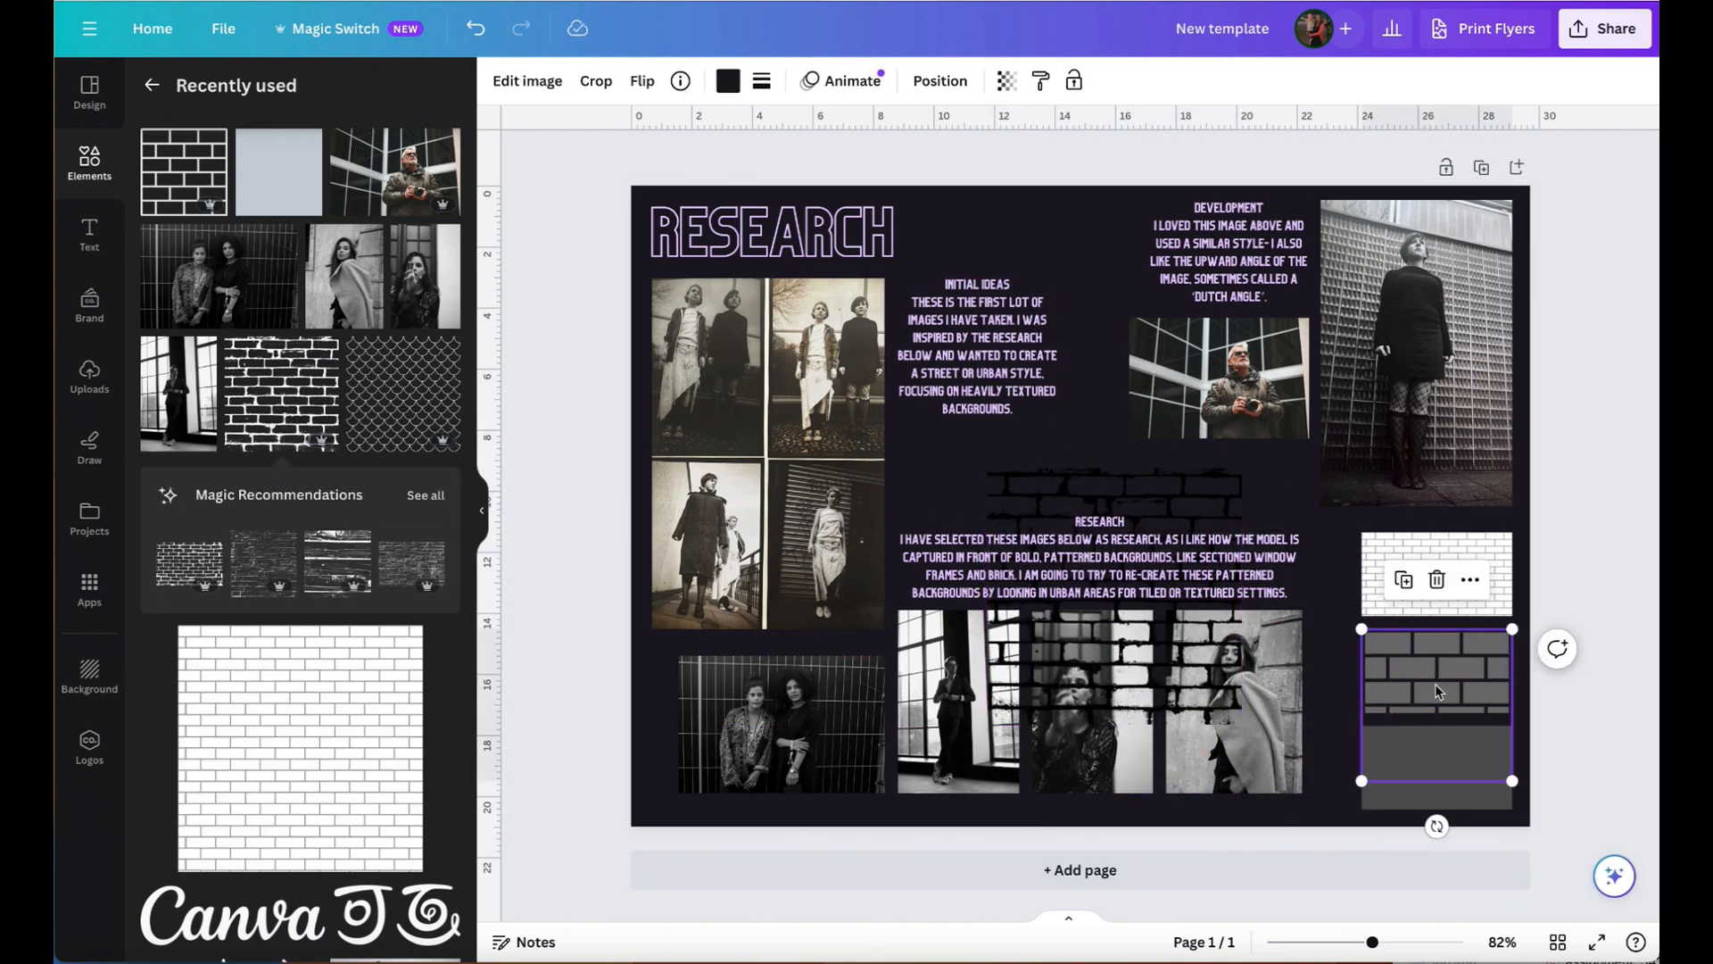
left_click_drag(1090, 660, 1356, 819)
left_click_drag(1259, 887, 1357, 787)
- Bring the lowest grey rectangle in front of the rough brick graphic so the bricks cover only the middle rectangle
left_click(1478, 801)
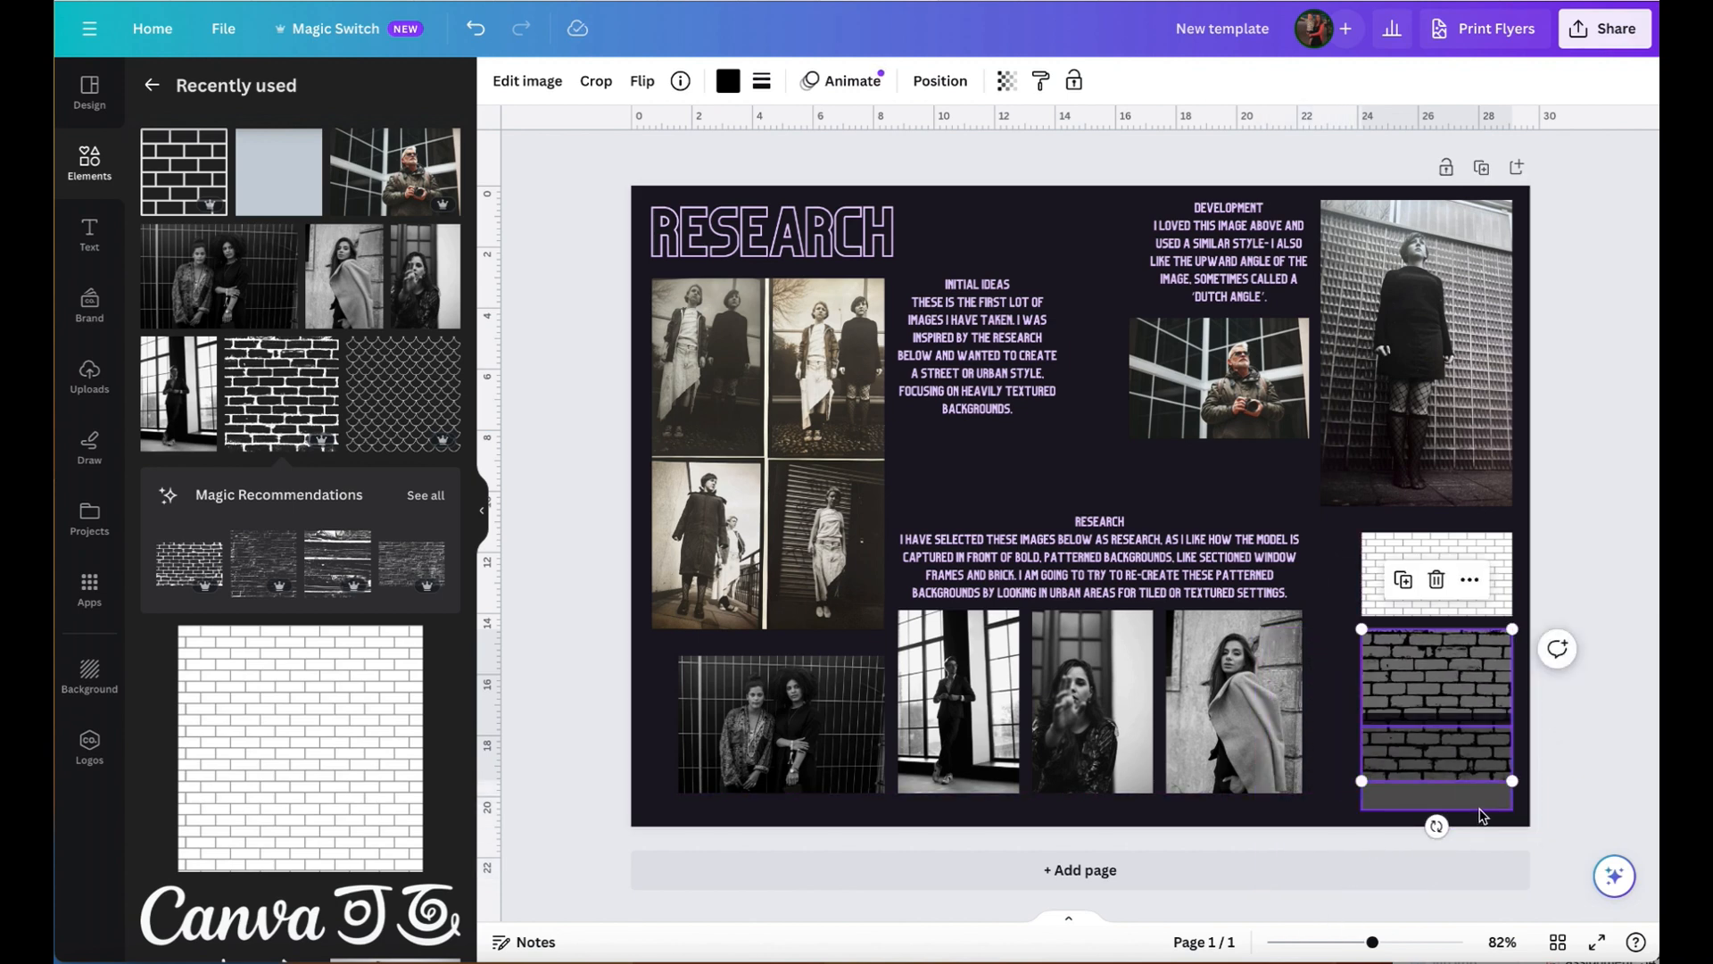
left_click(1471, 676)
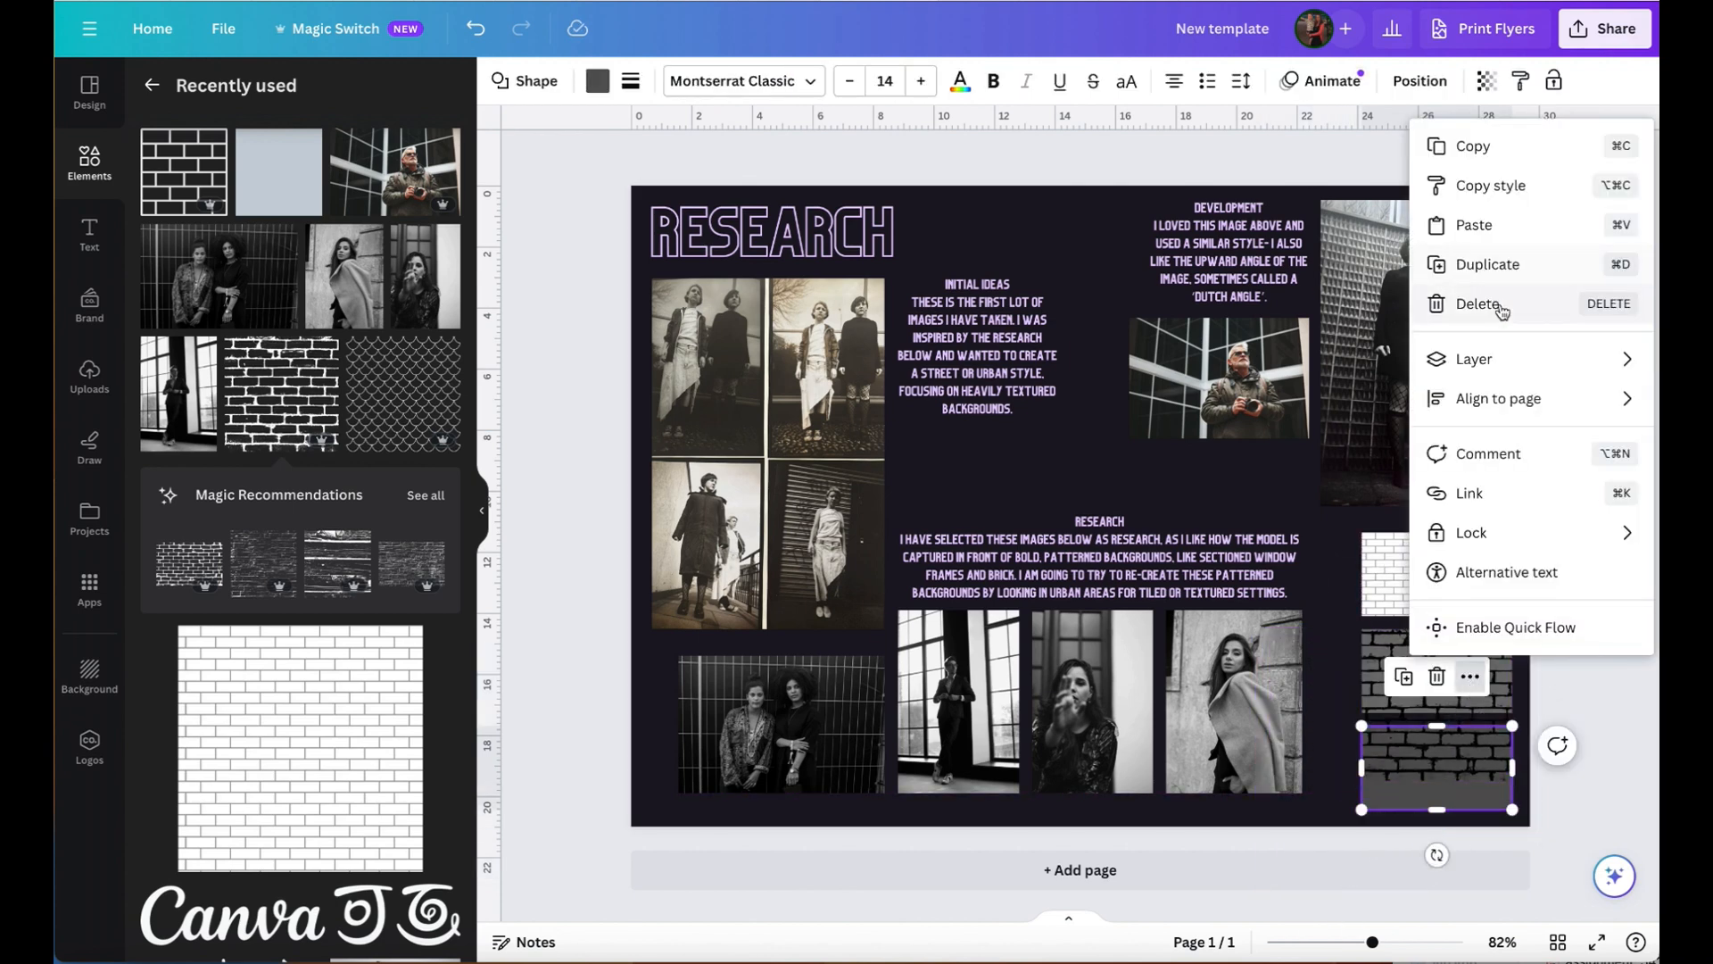
mouse_move(1477, 358)
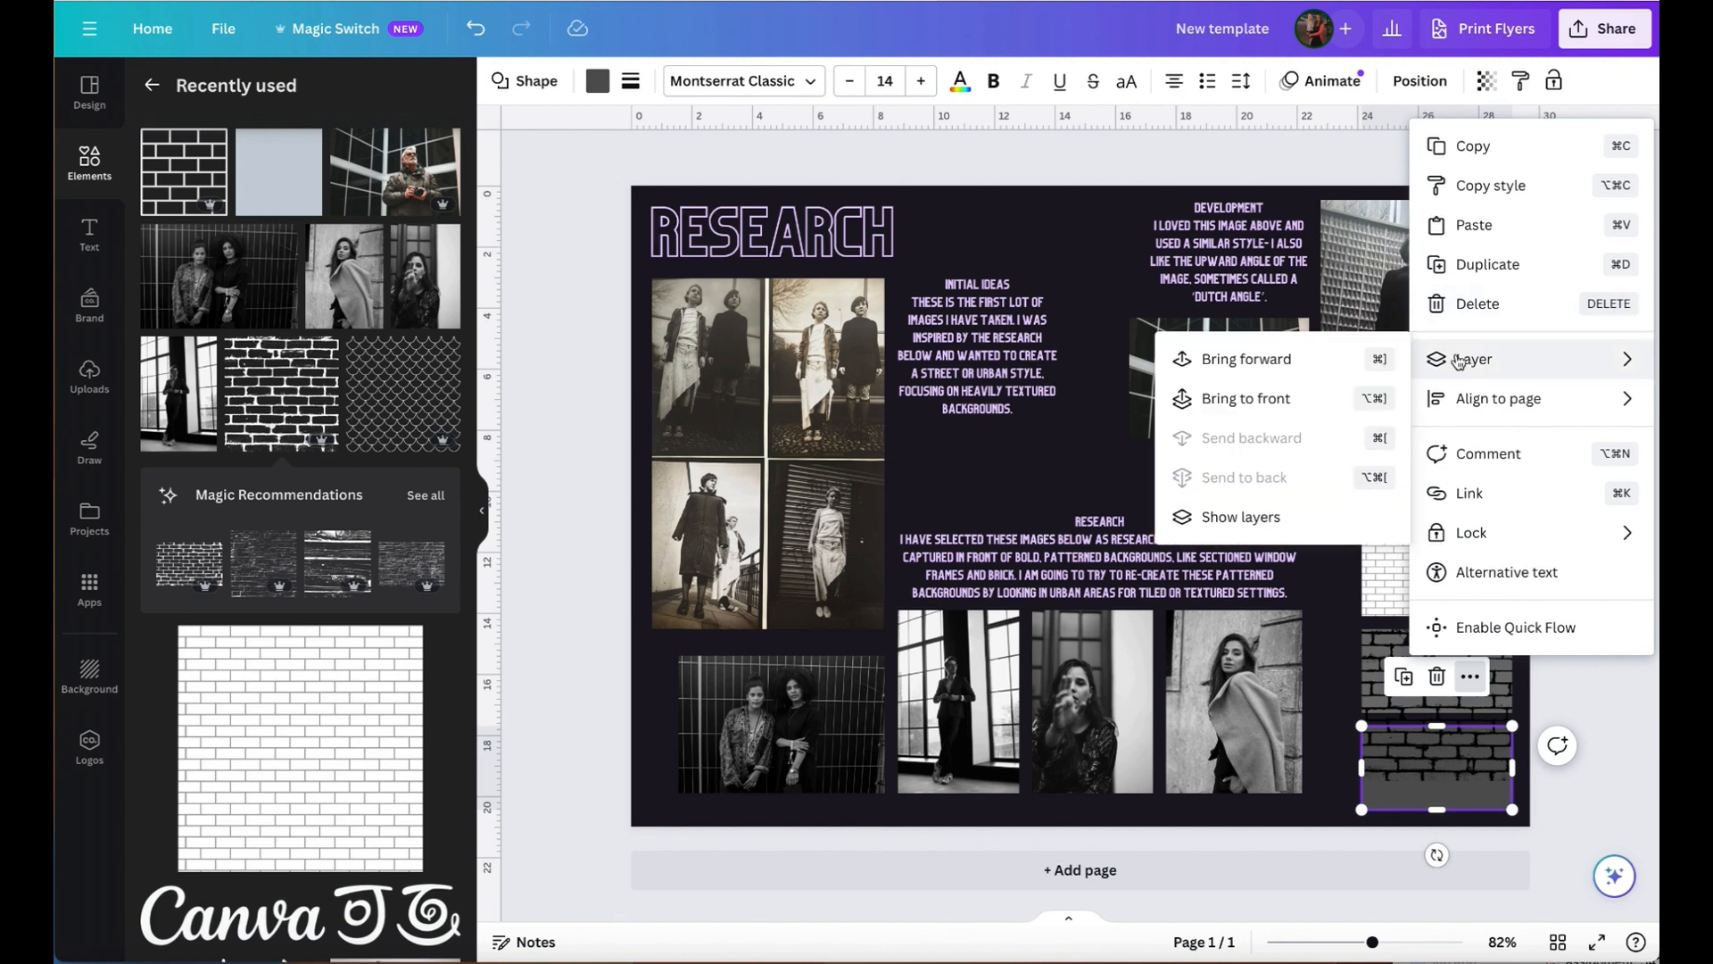
left_click(1236, 400)
left_click(1575, 698)
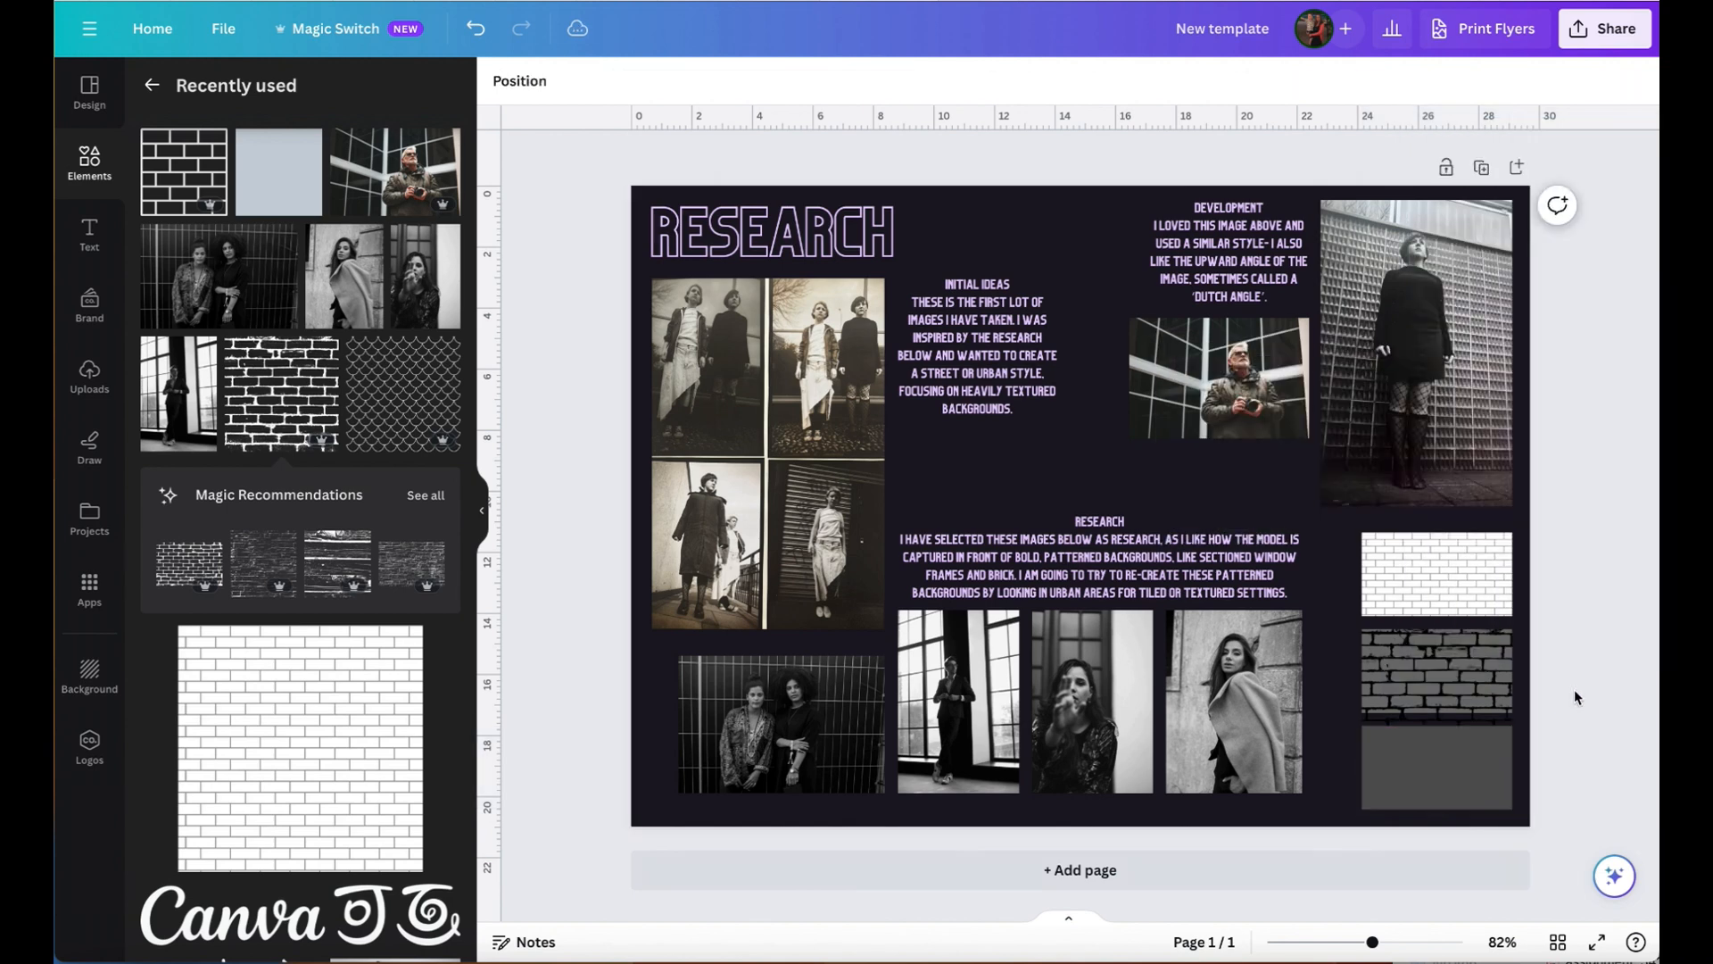
- Open the colour choices for the rough brick graphic over the middle rectangle
left_click(1454, 676)
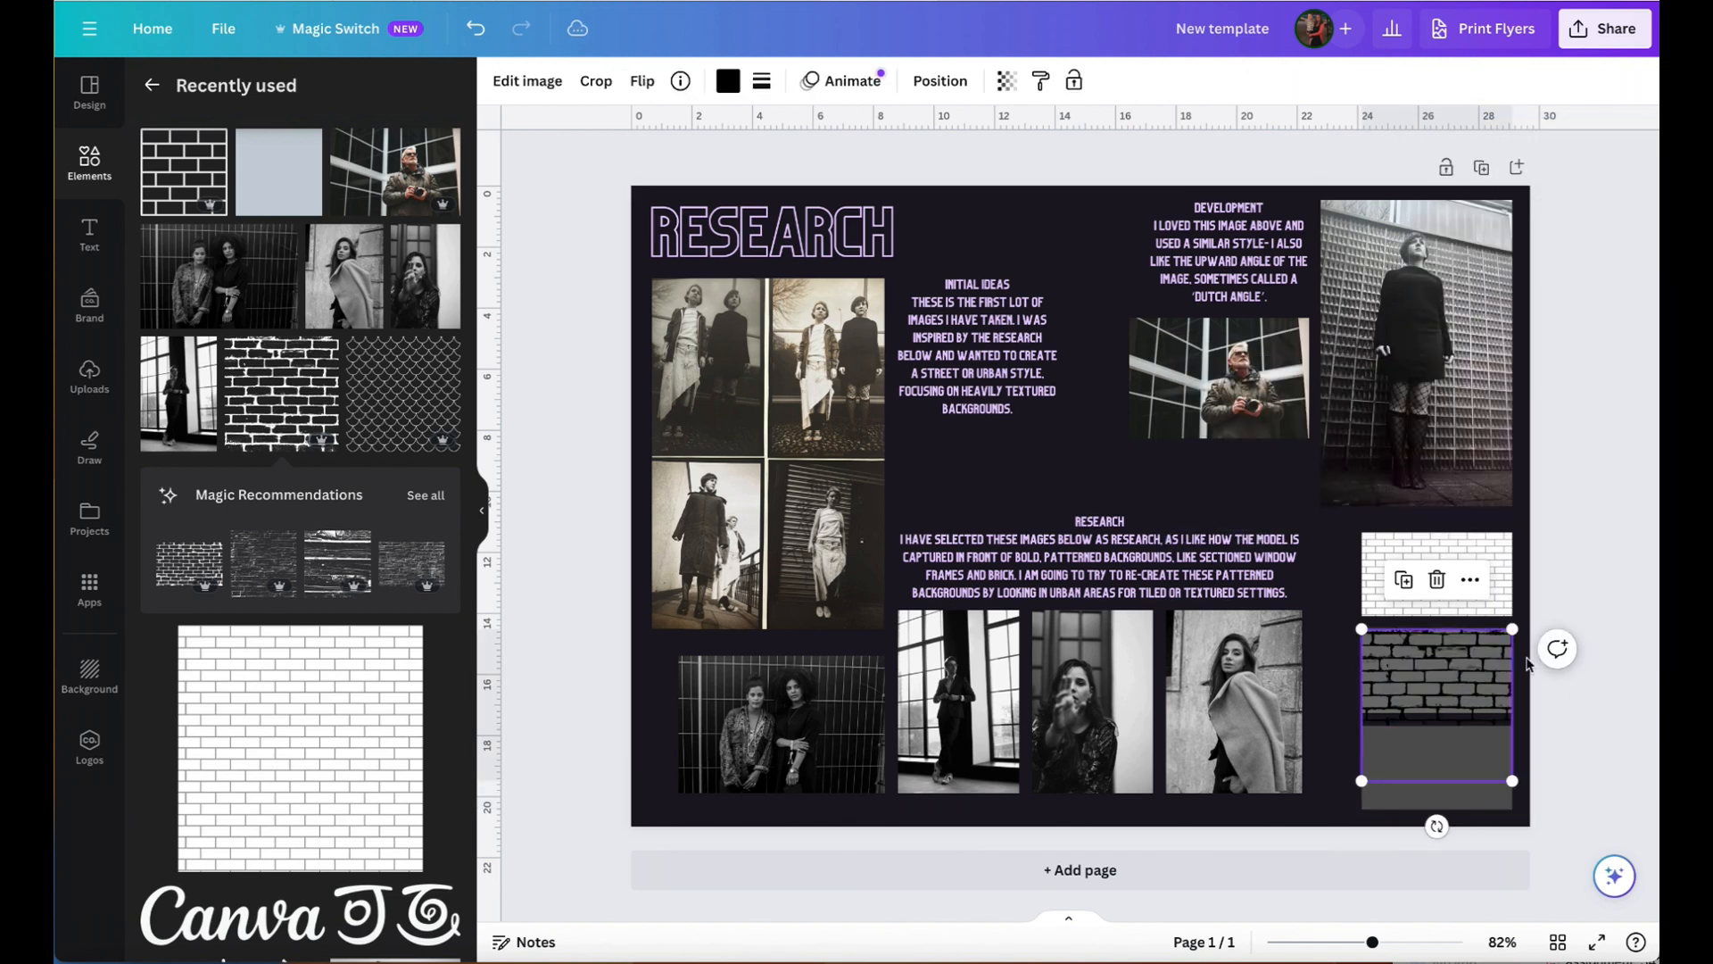
left_click(728, 80)
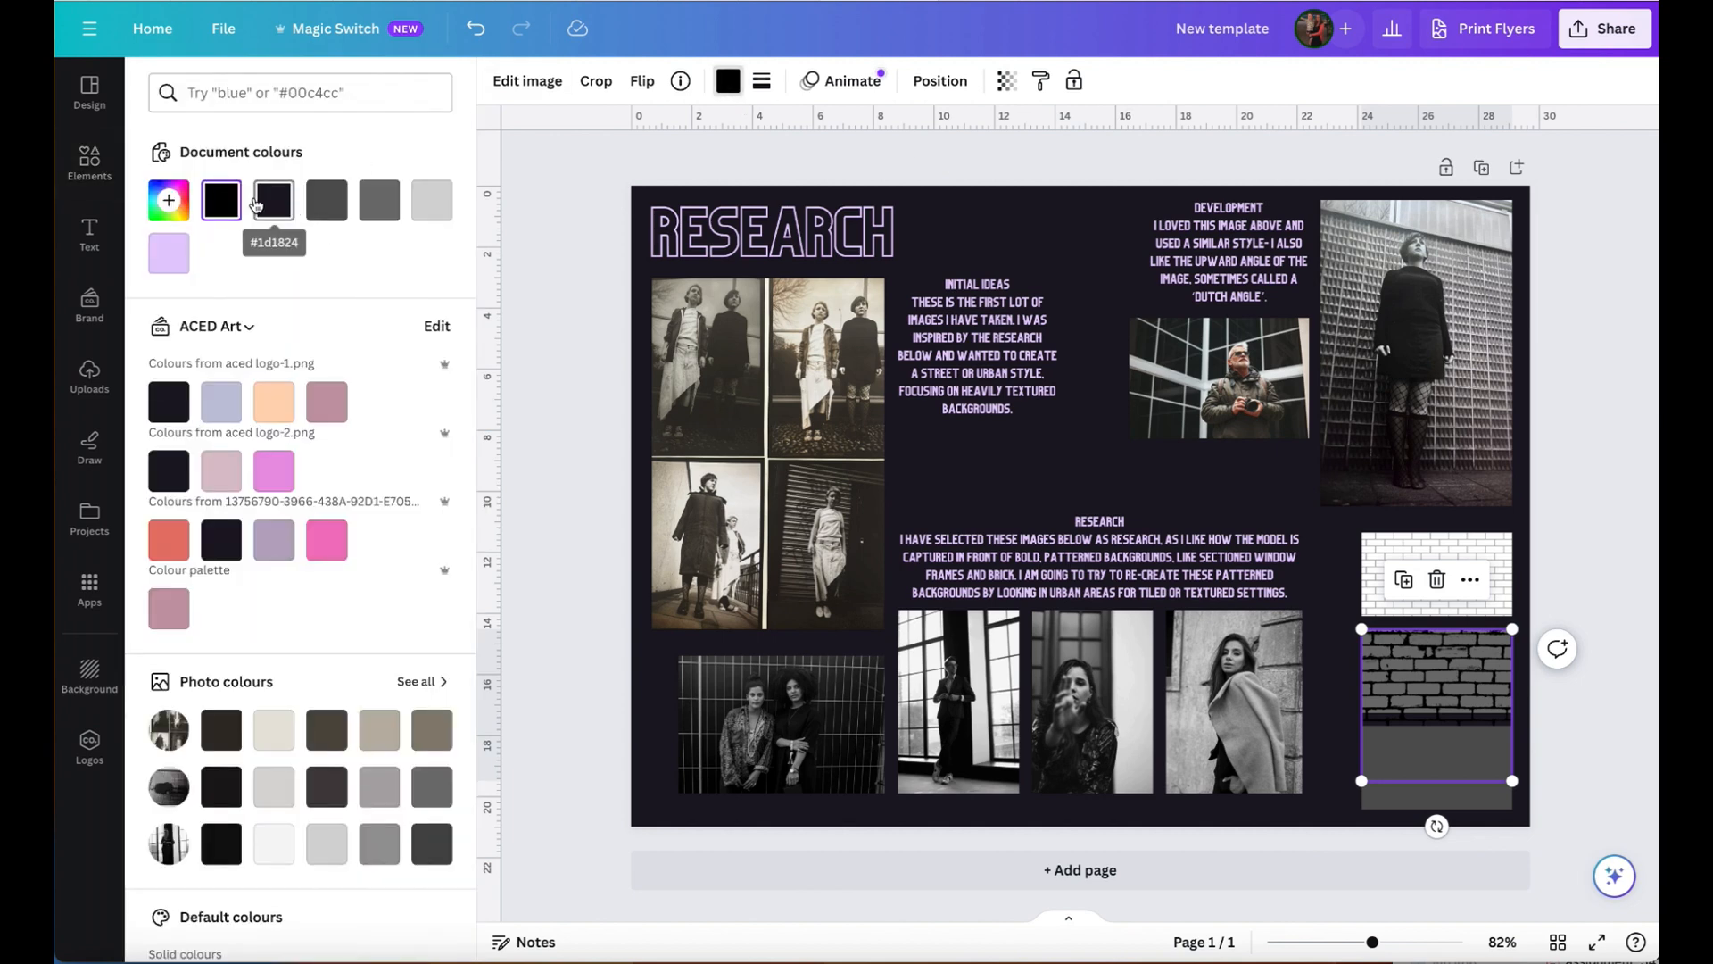
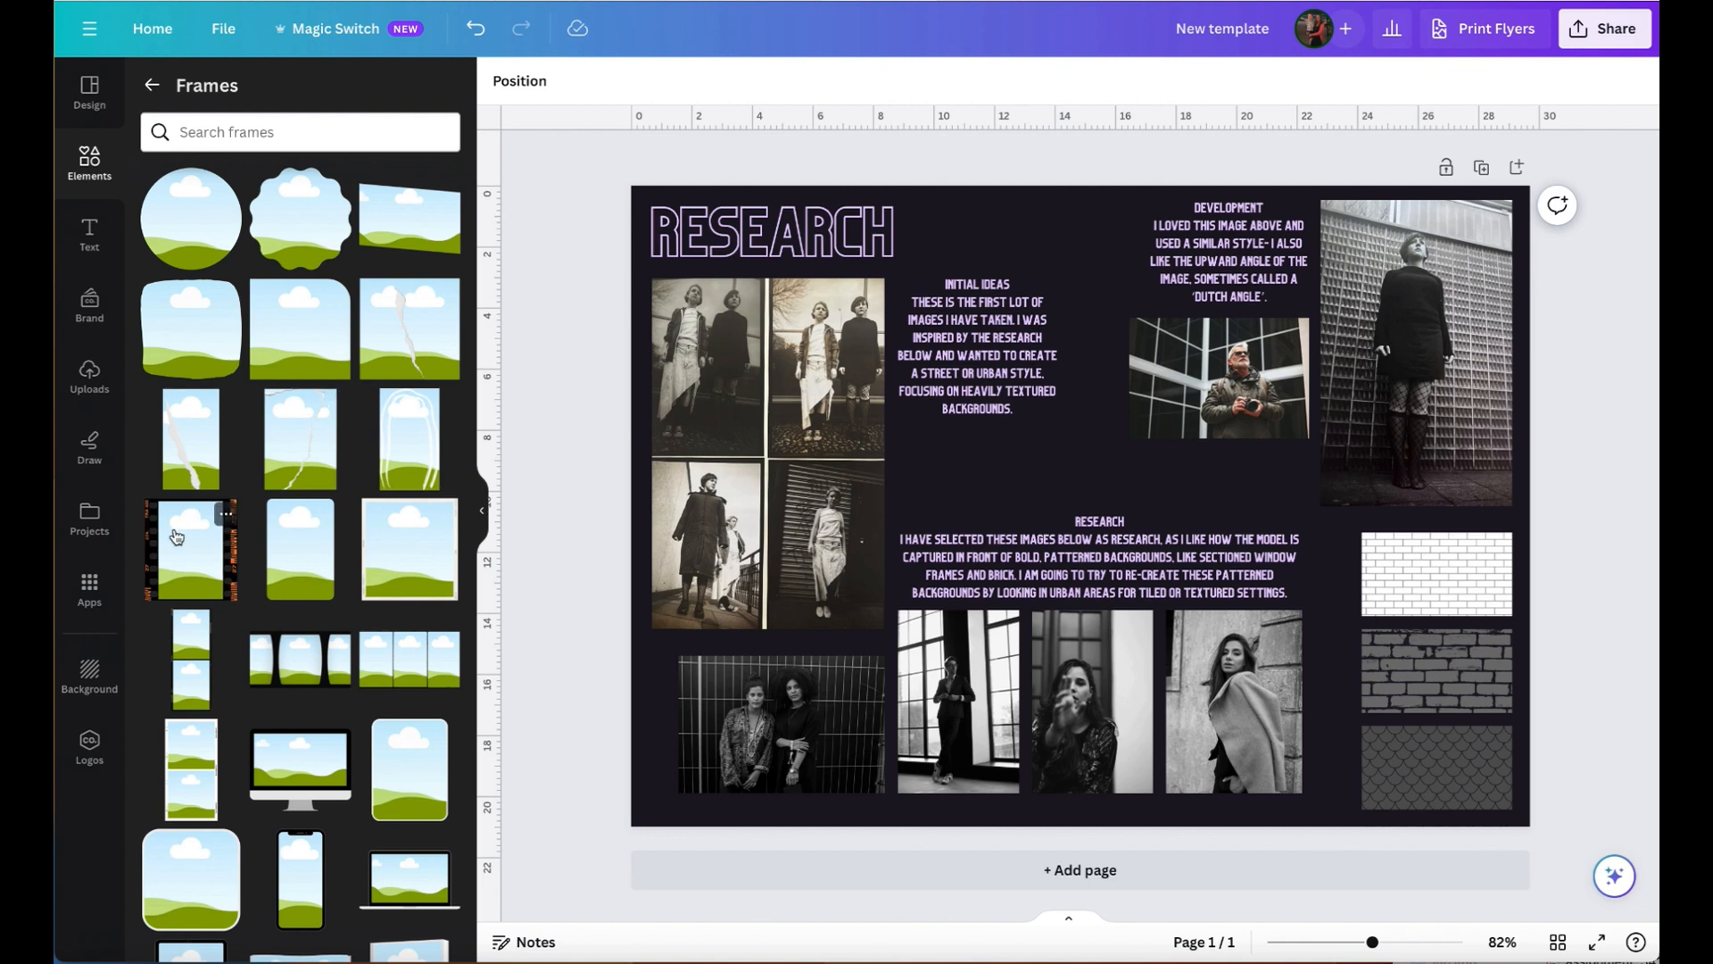
- Fill the orange-marked film-strip frame with the tall photo of the standing model and scale it into the page's upper-right corner
left_click_drag(1072, 509, 1151, 337)
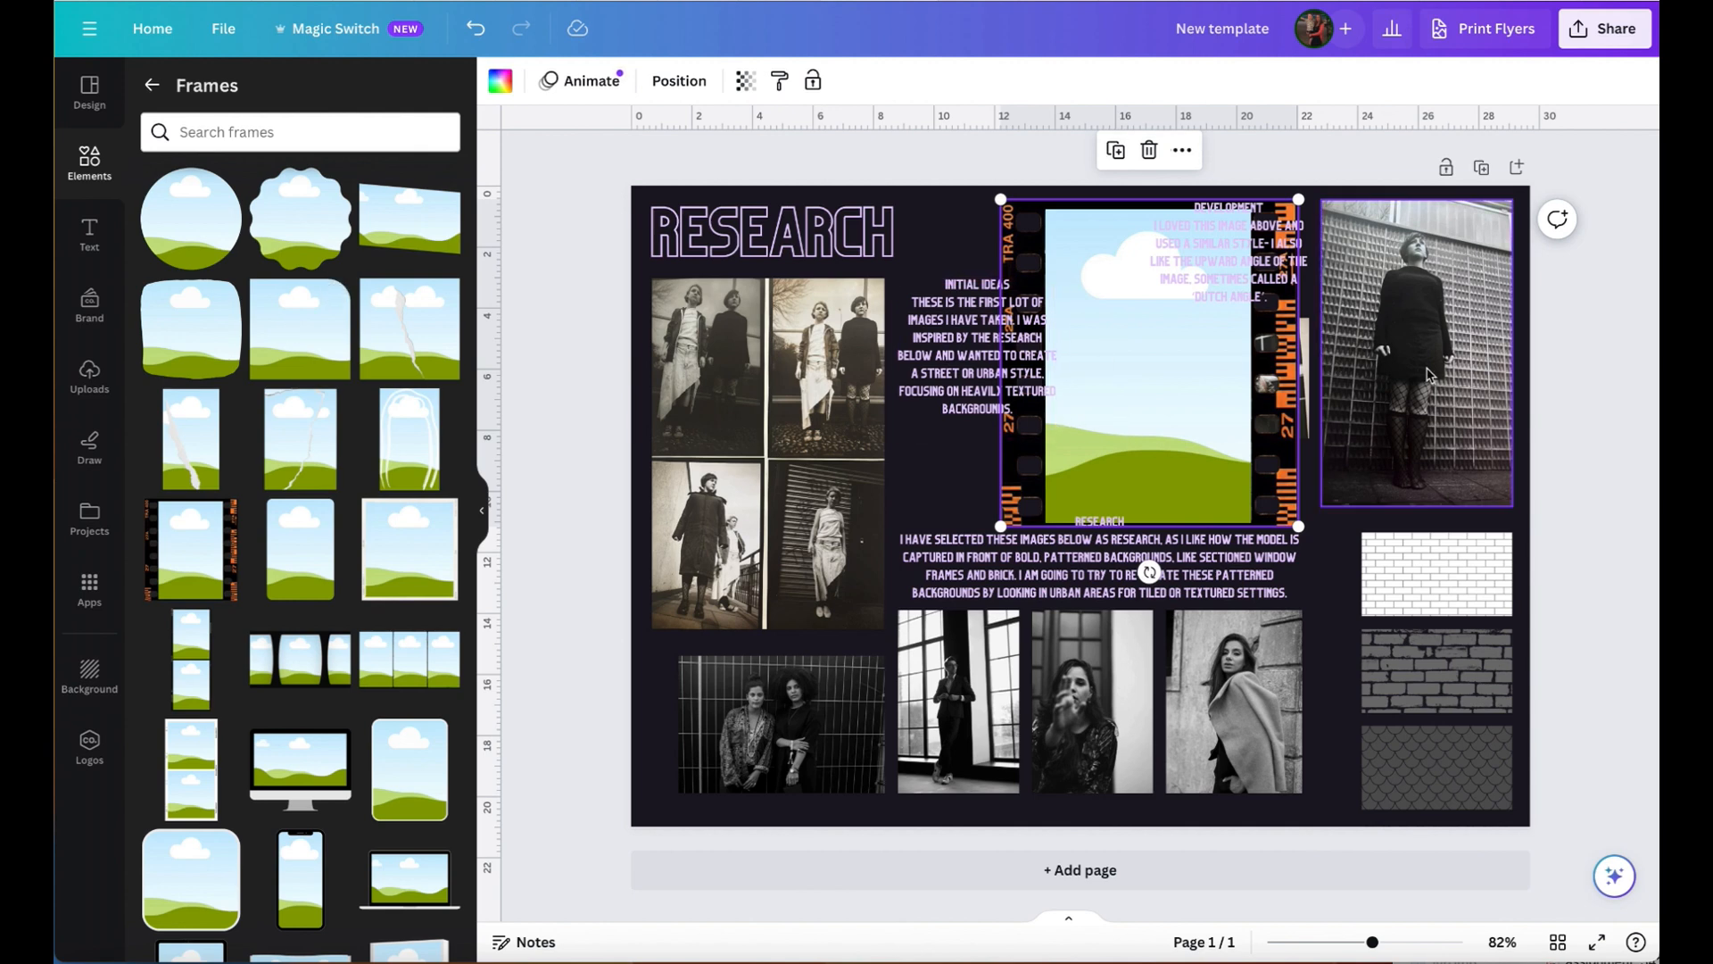
left_click_drag(1427, 375, 1359, 432)
left_click_drag(1220, 520, 1270, 474)
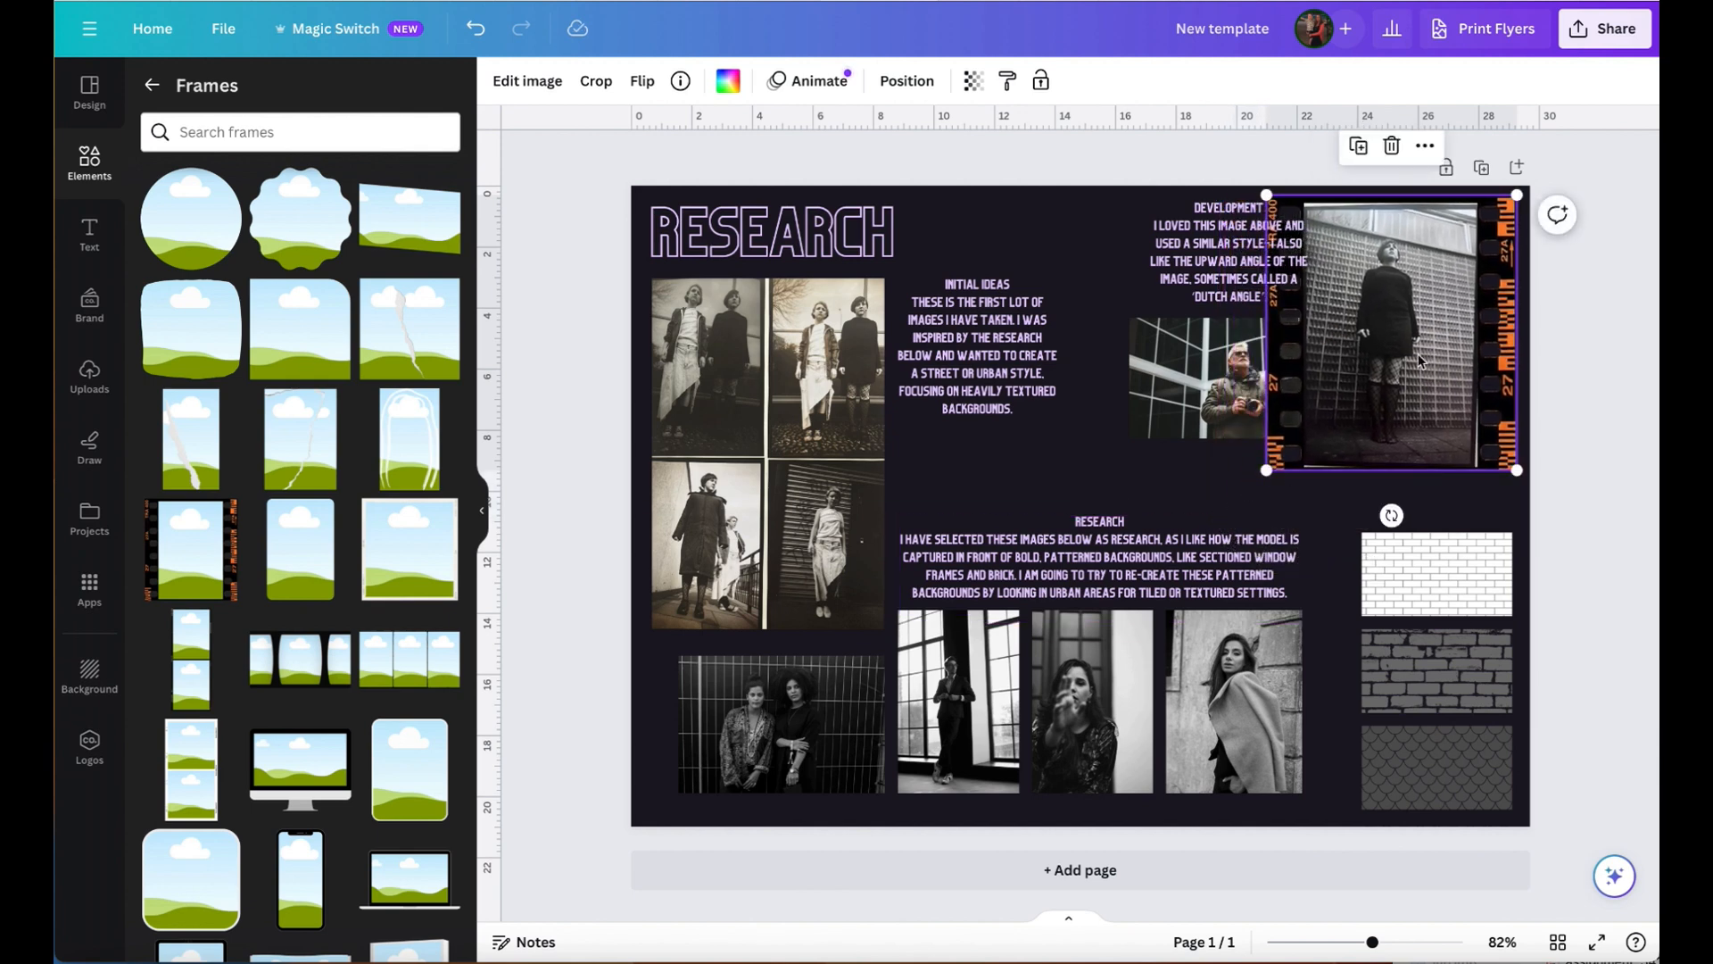
left_click(1589, 362)
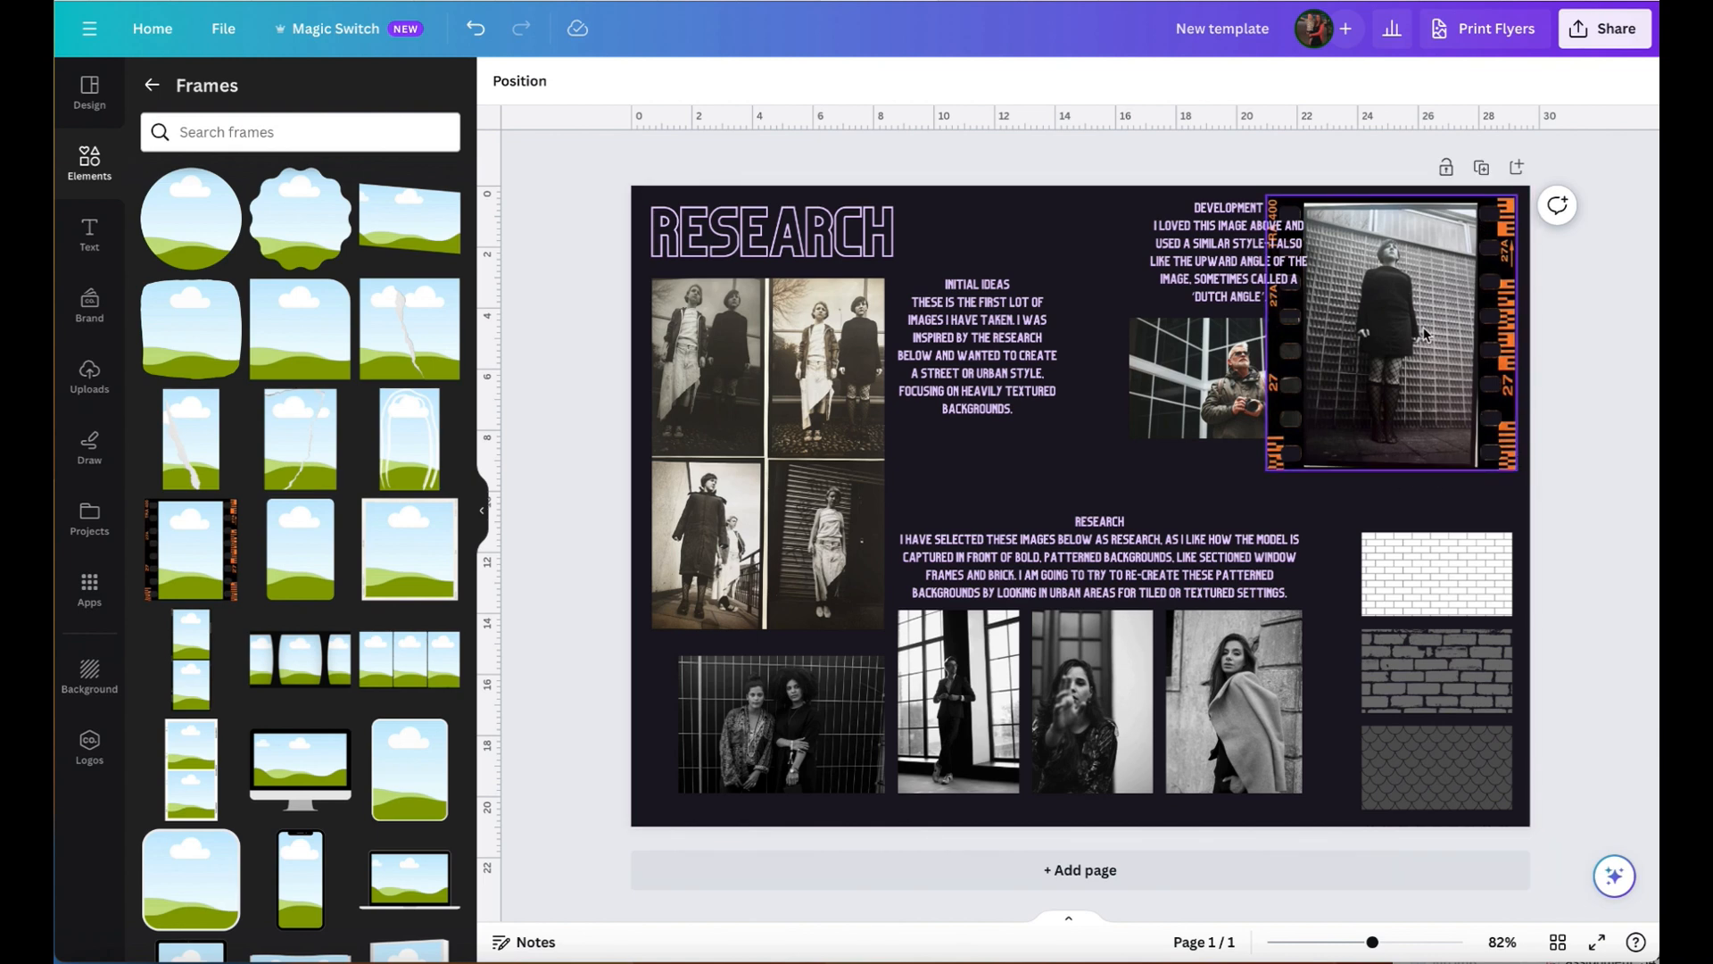
left_click(1423, 361)
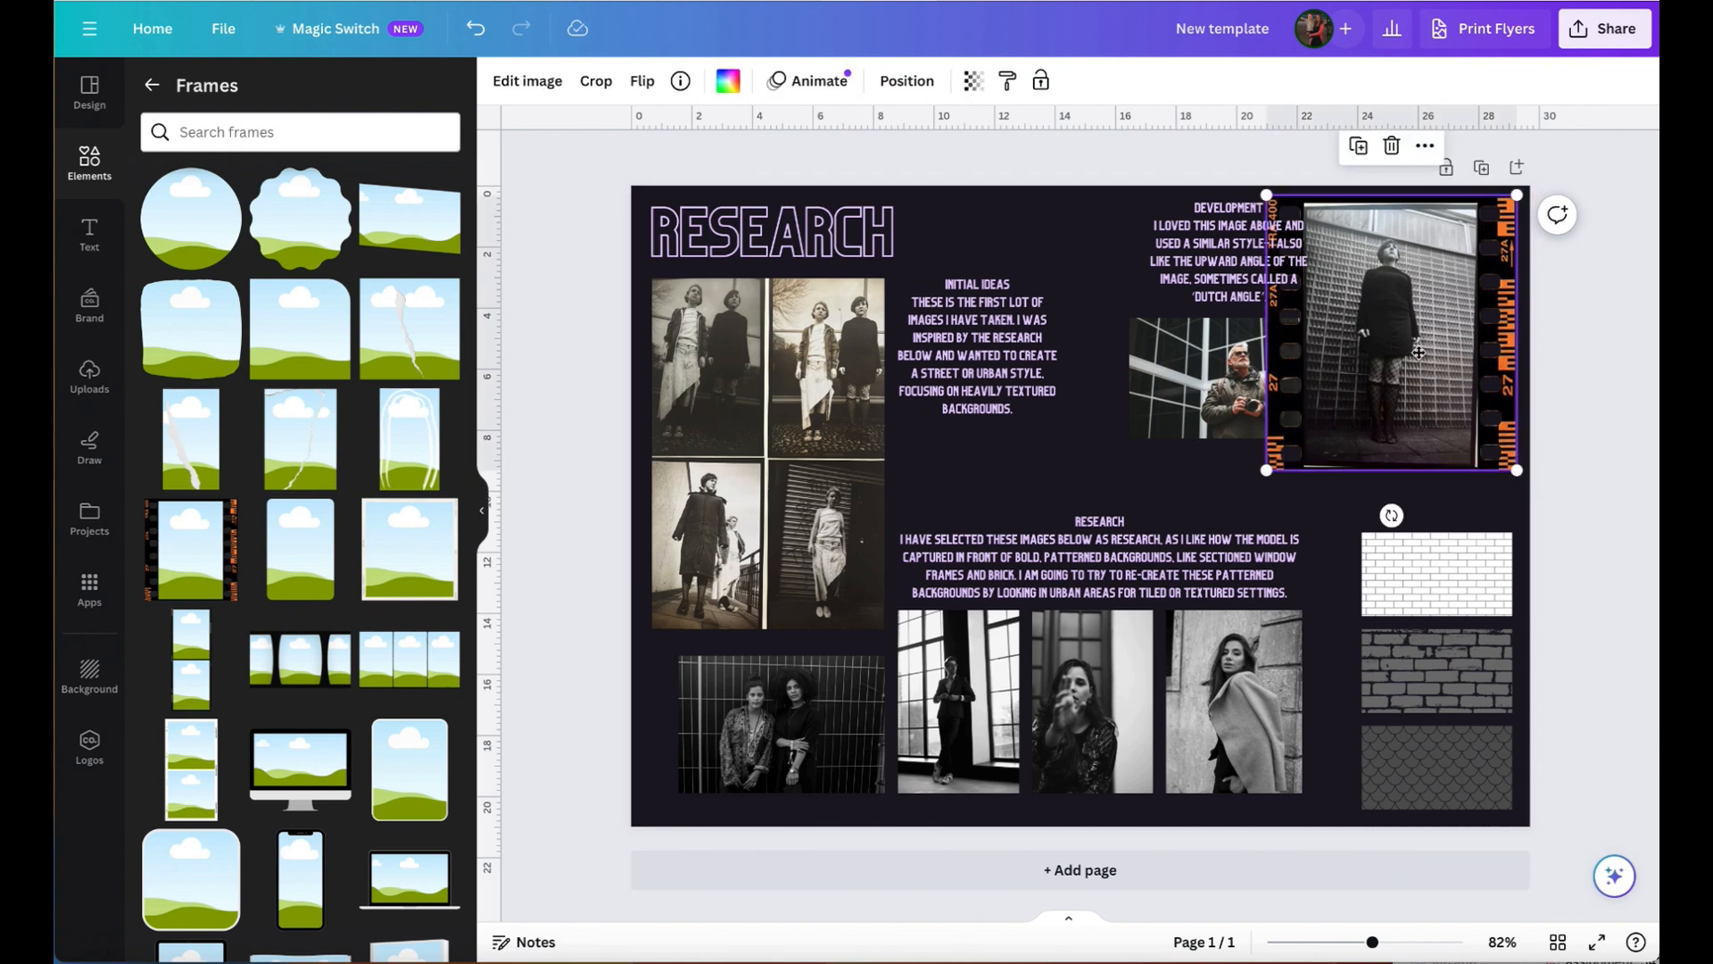
- Enlarge the photo inside the film-strip frame so its own border falls outside the frame opening
double_click(1419, 353)
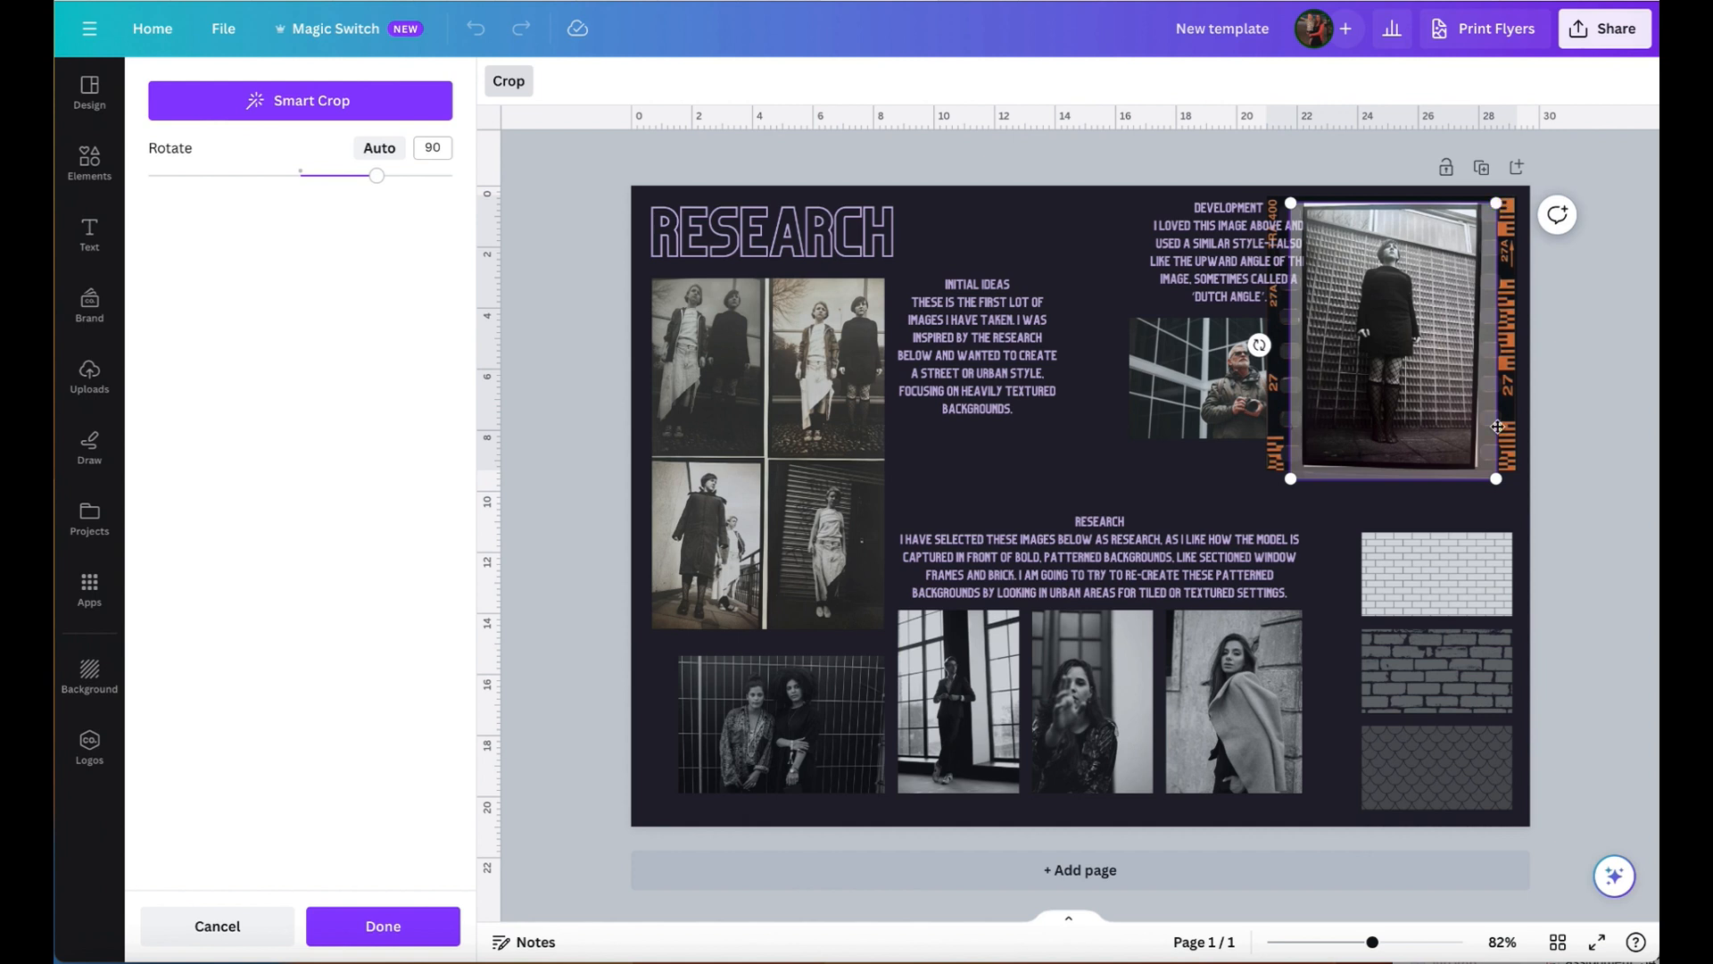
left_click_drag(1285, 197, 1281, 191)
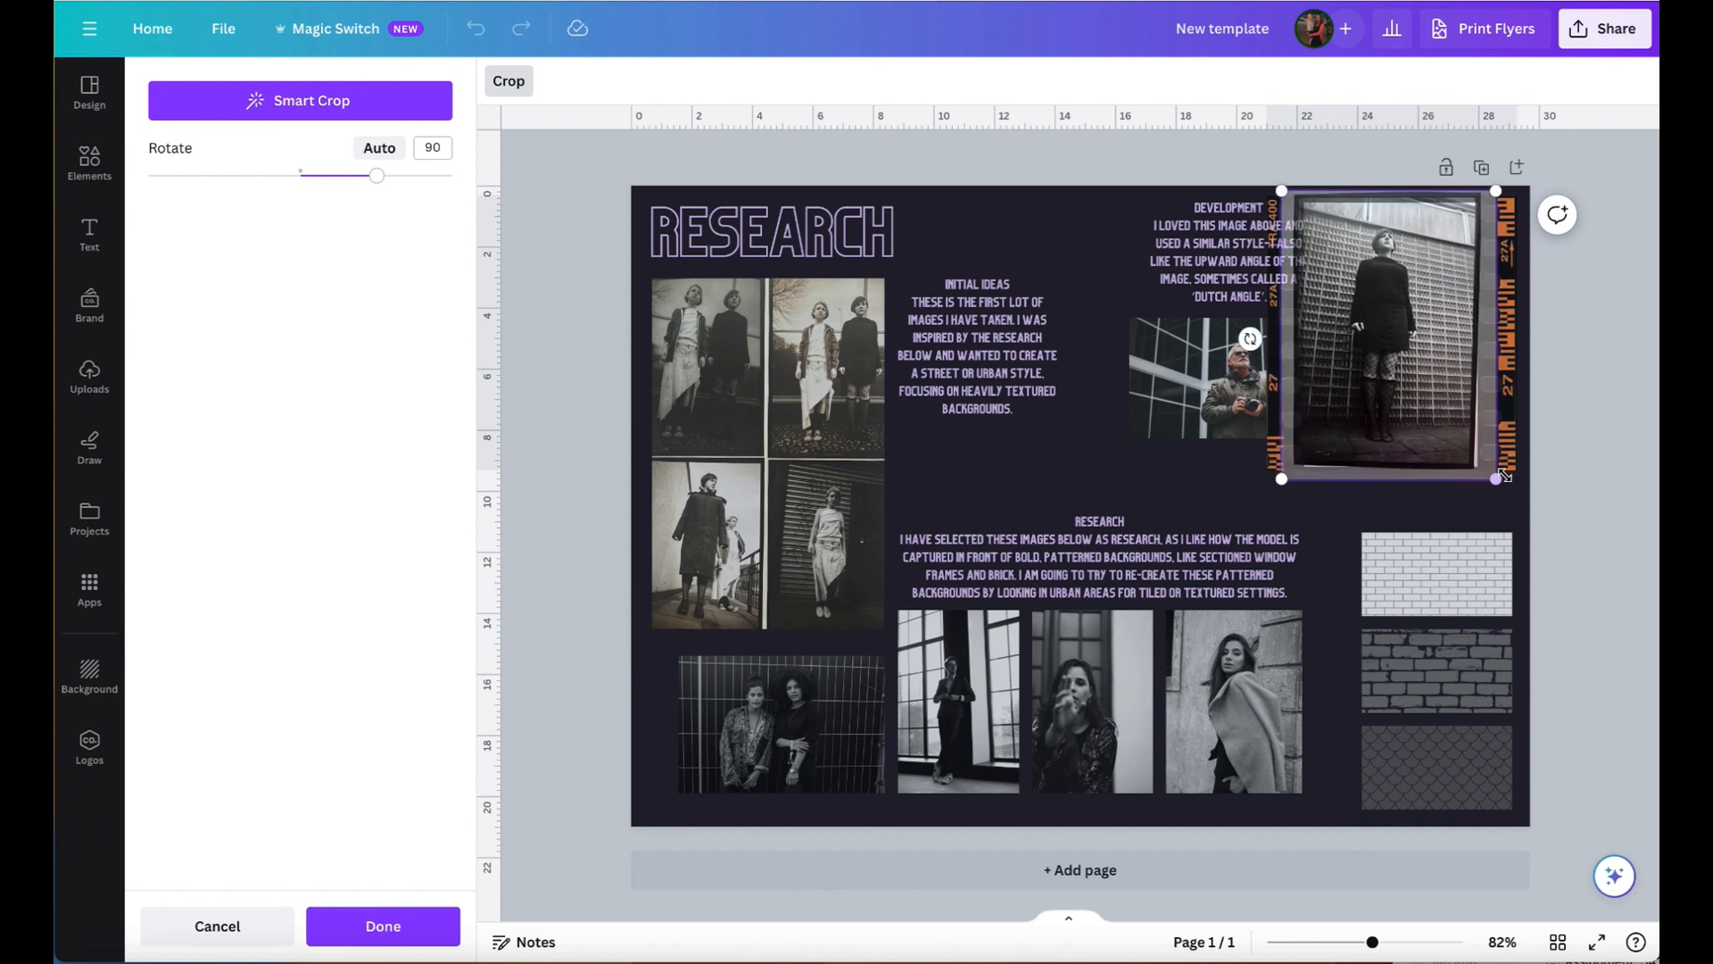
left_click_drag(1498, 479, 1515, 491)
left_click(1584, 469)
left_click(1599, 455)
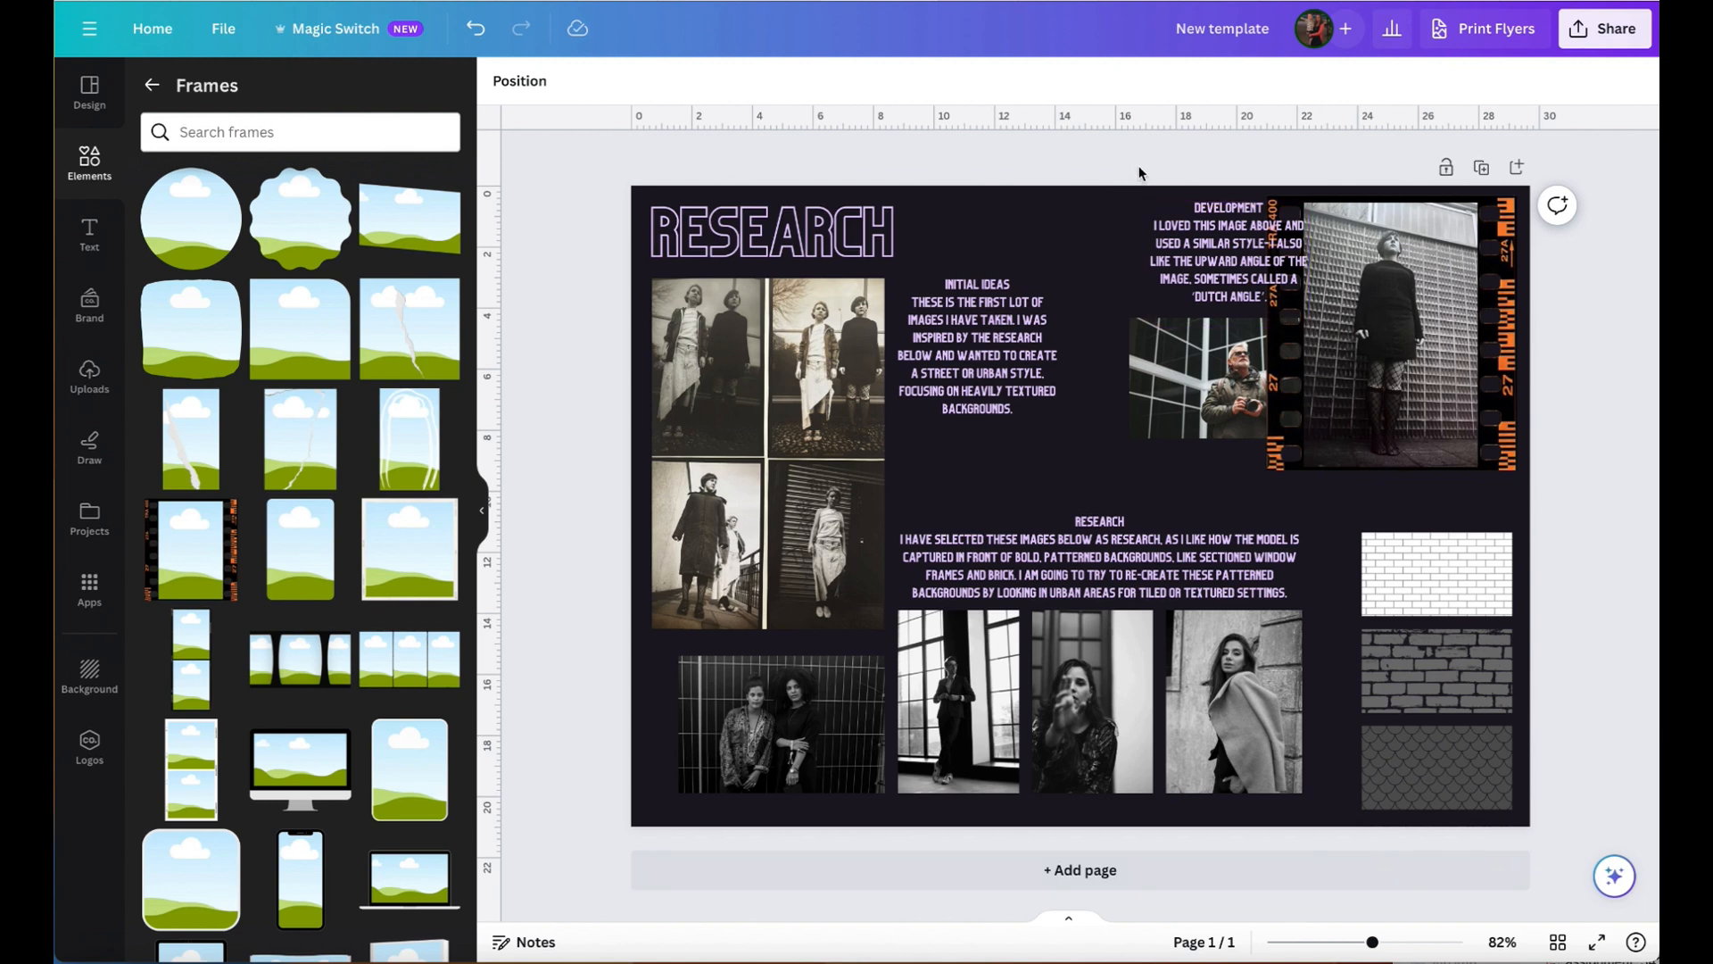
- Move the Development text and the photo beneath it down and left, clear of the film-strip frame
left_click_drag(1154, 165, 1165, 386)
left_click(1579, 308)
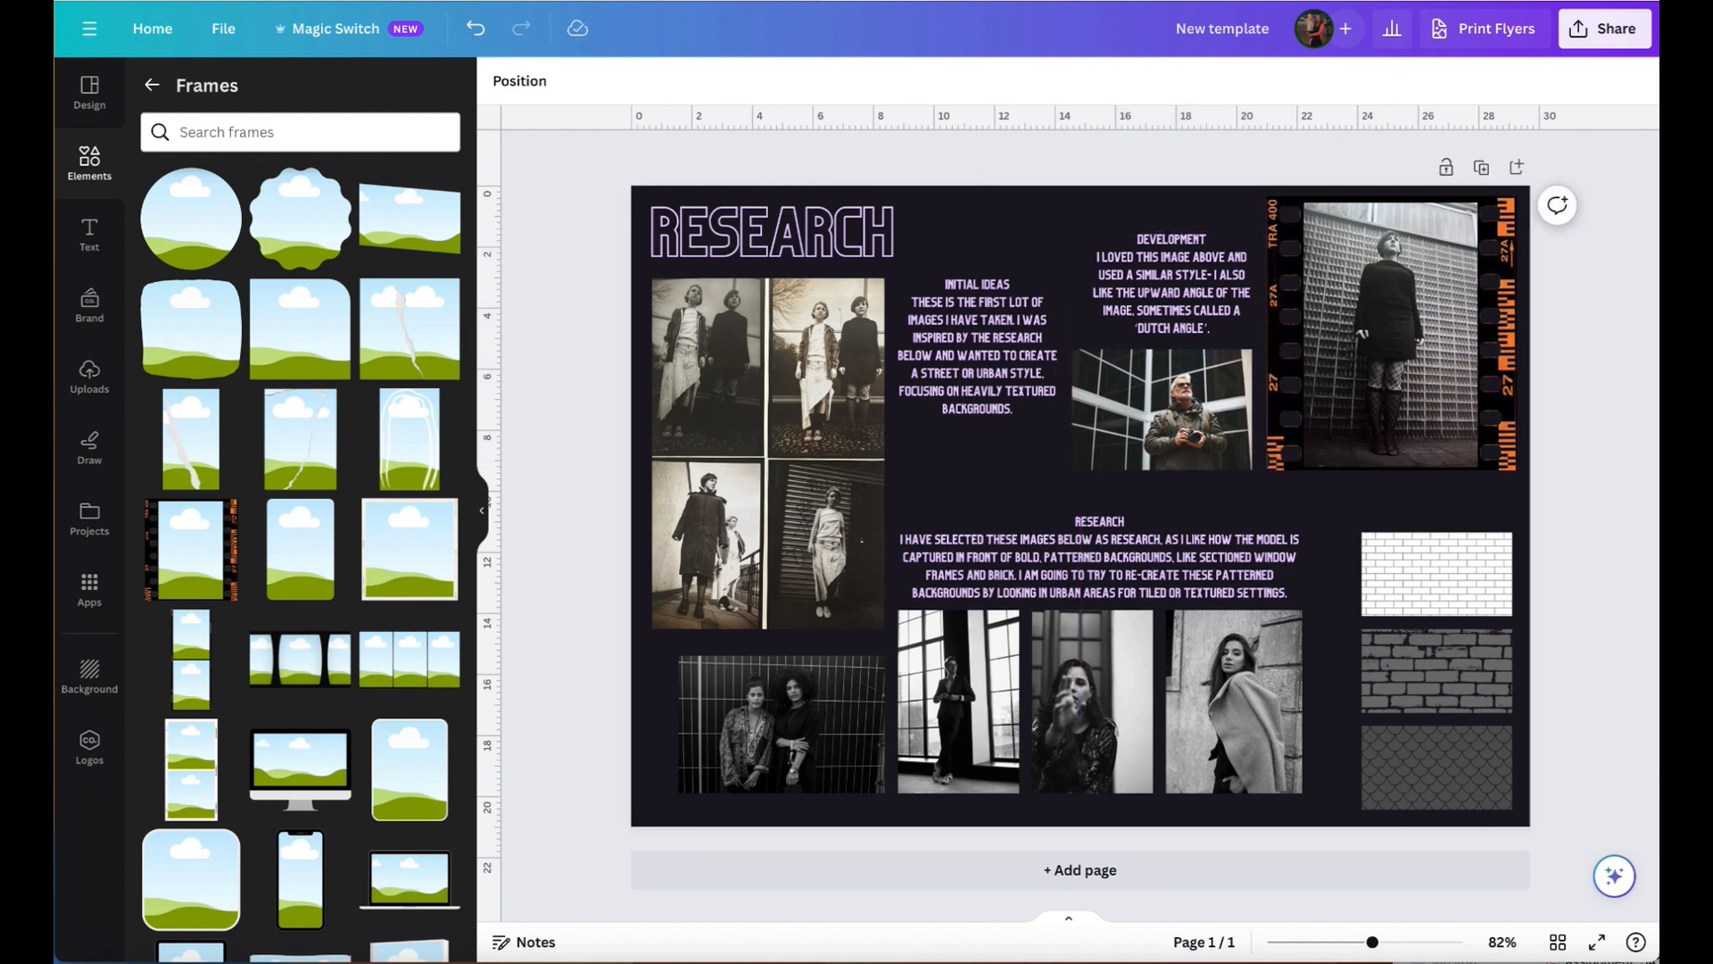
- Search the elements library for "arrow"
left_click(89, 165)
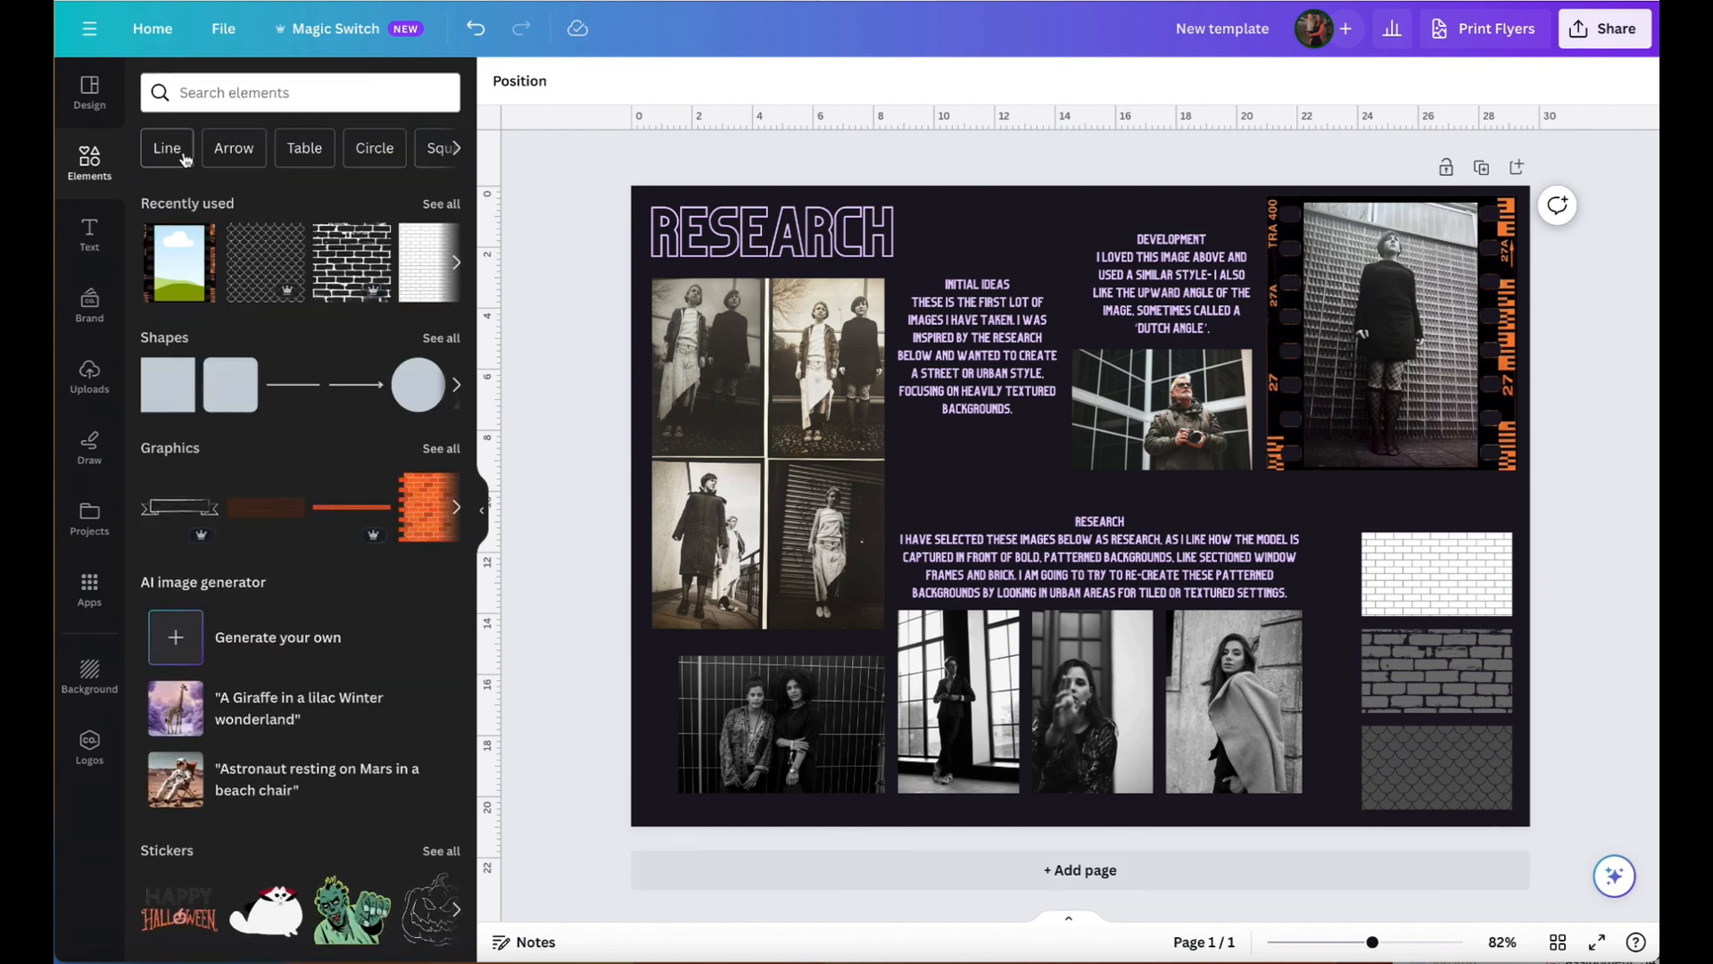
left_click(219, 79)
type("arrow")
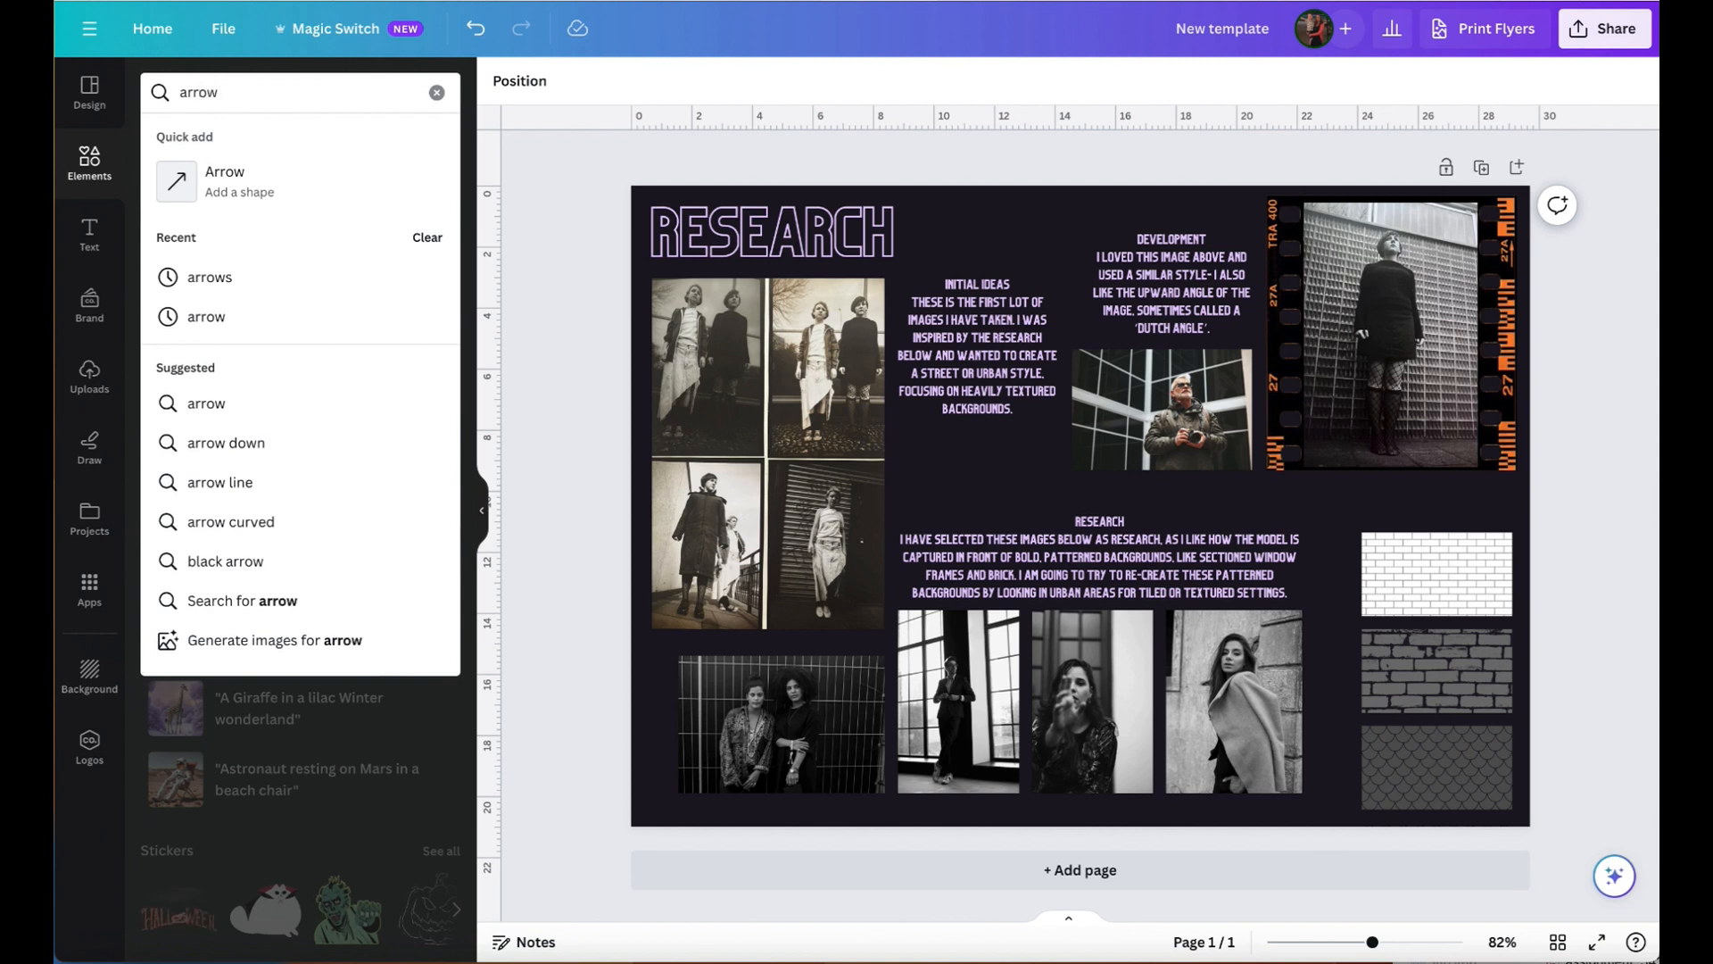
key("Return")
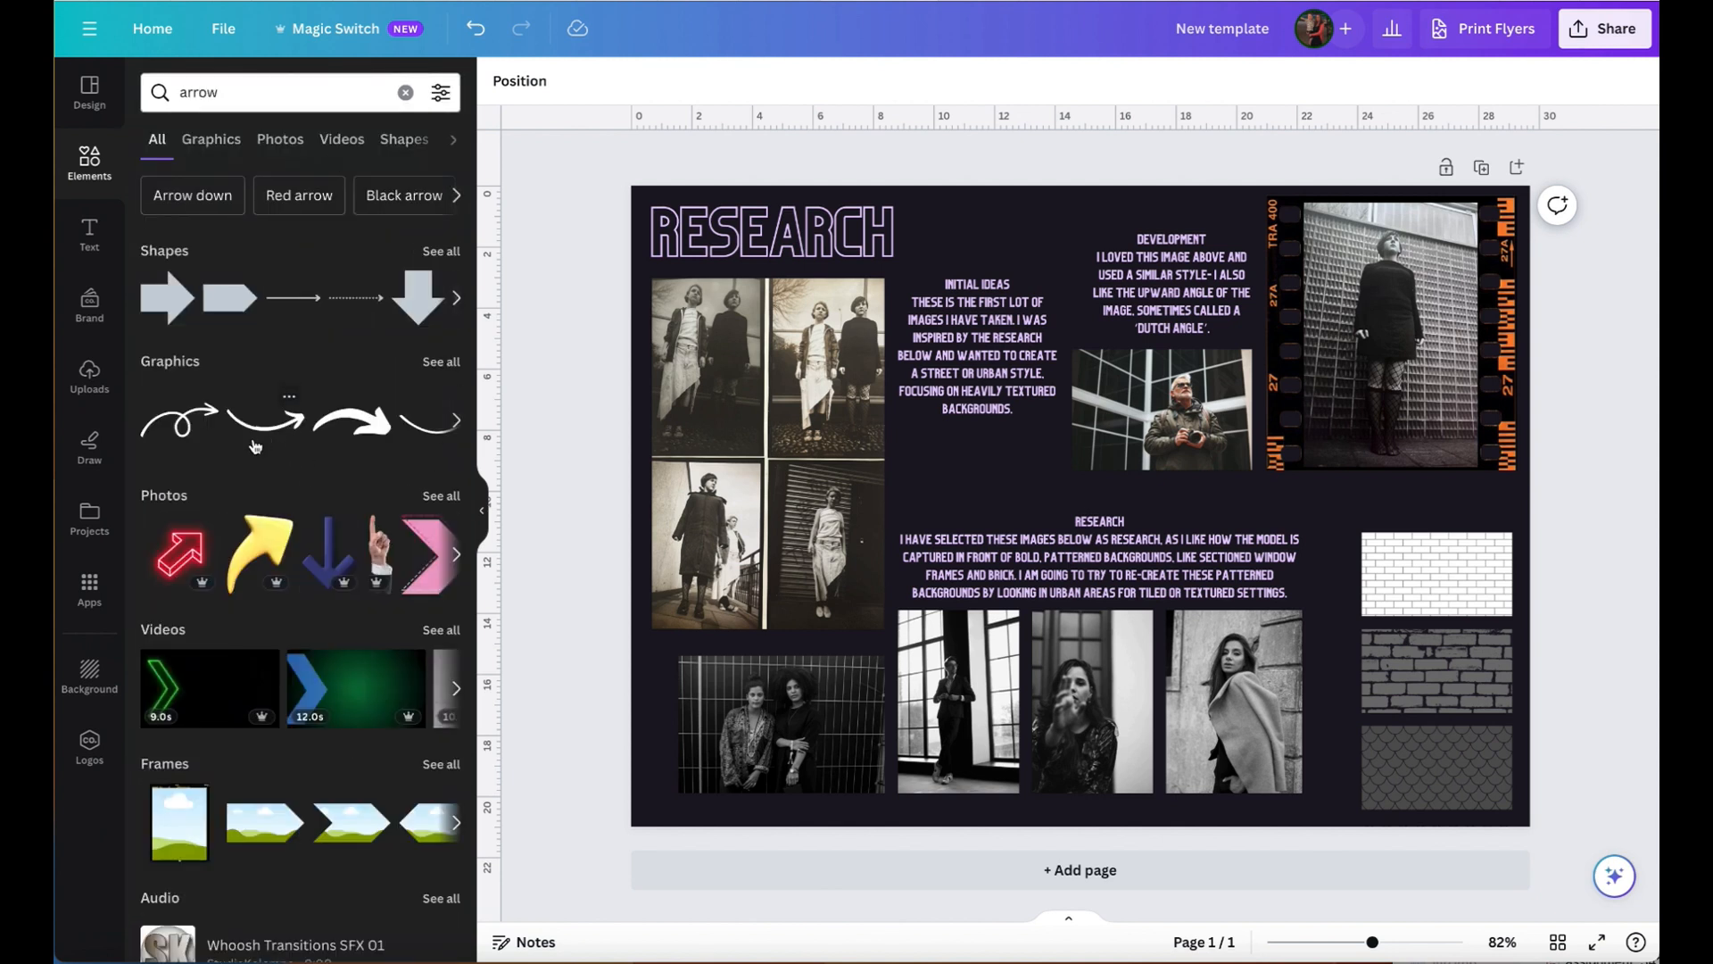
- Add the thin curved arrow graphic, shrunk and rotated to point from the Development text to the photo below it
left_click(259, 437)
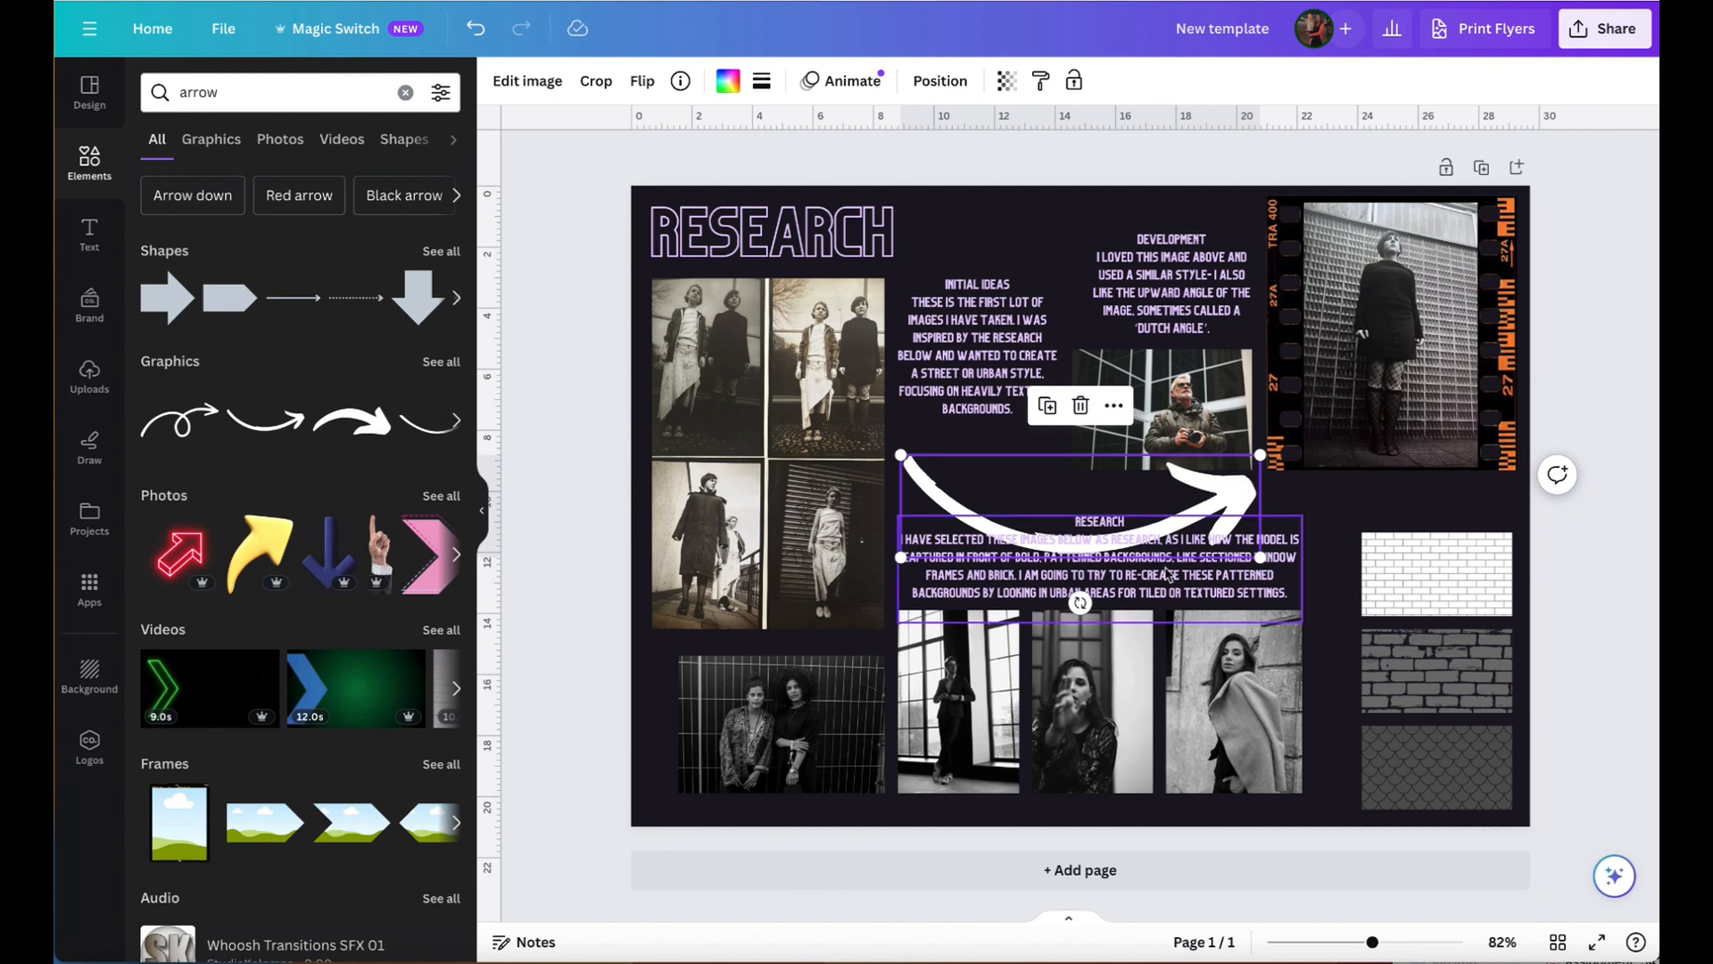
left_click_drag(1260, 557, 1004, 483)
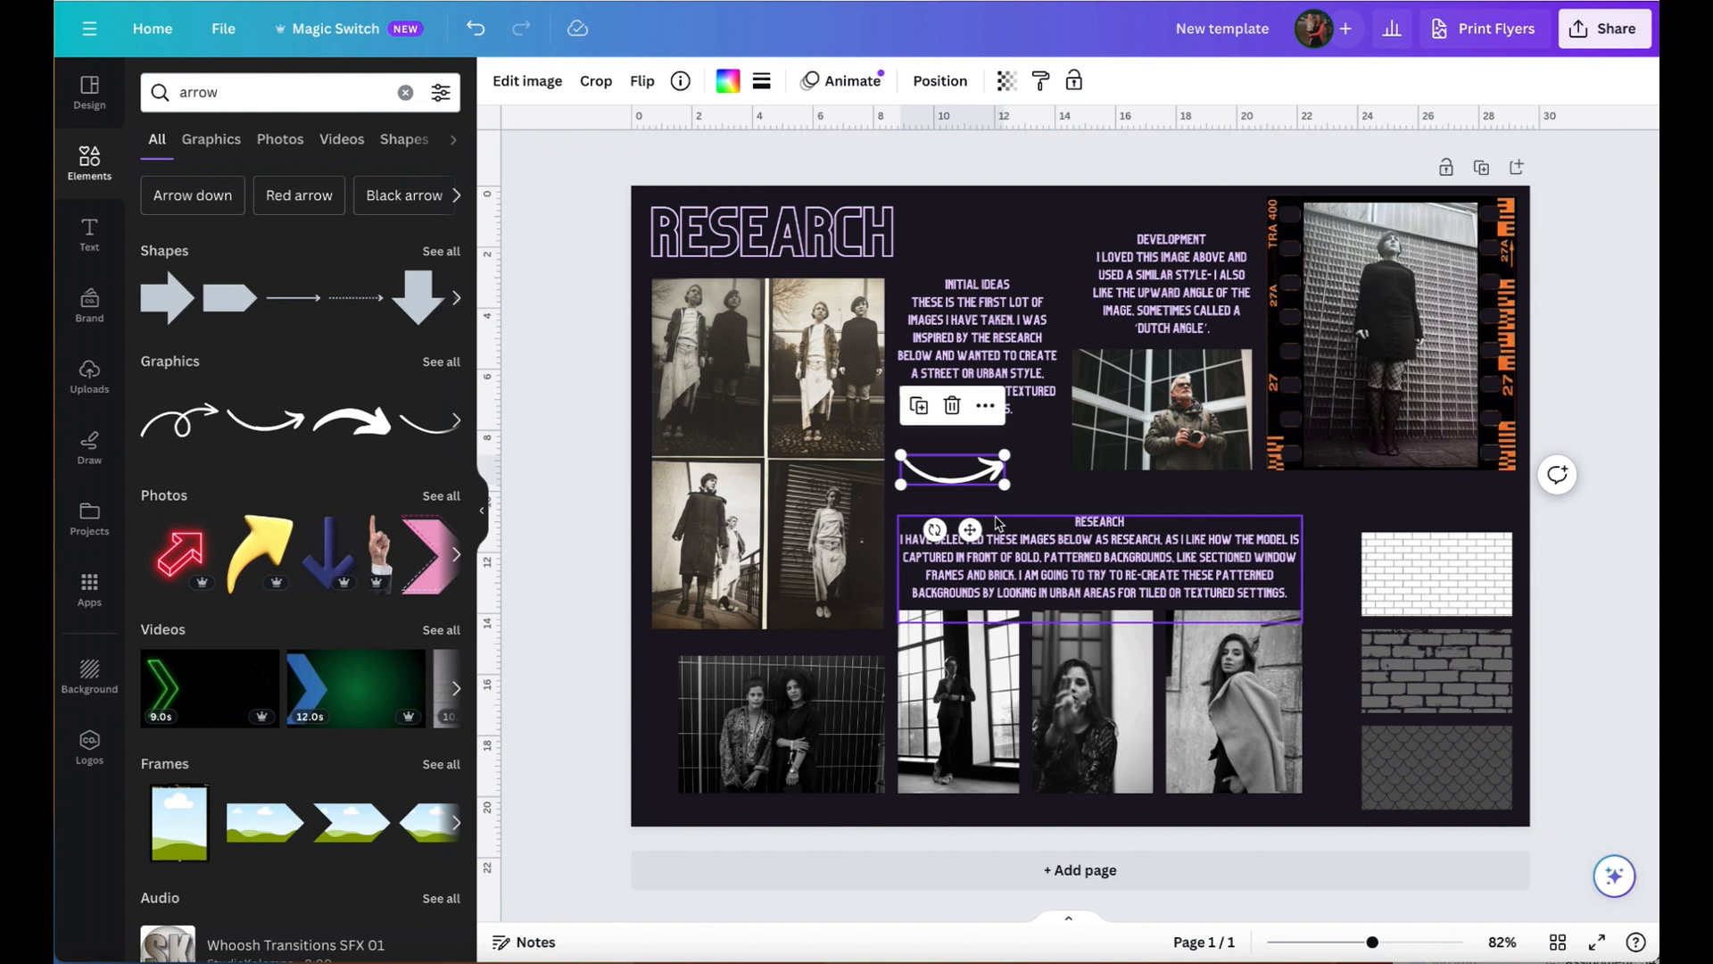
left_click_drag(1004, 484, 1117, 351)
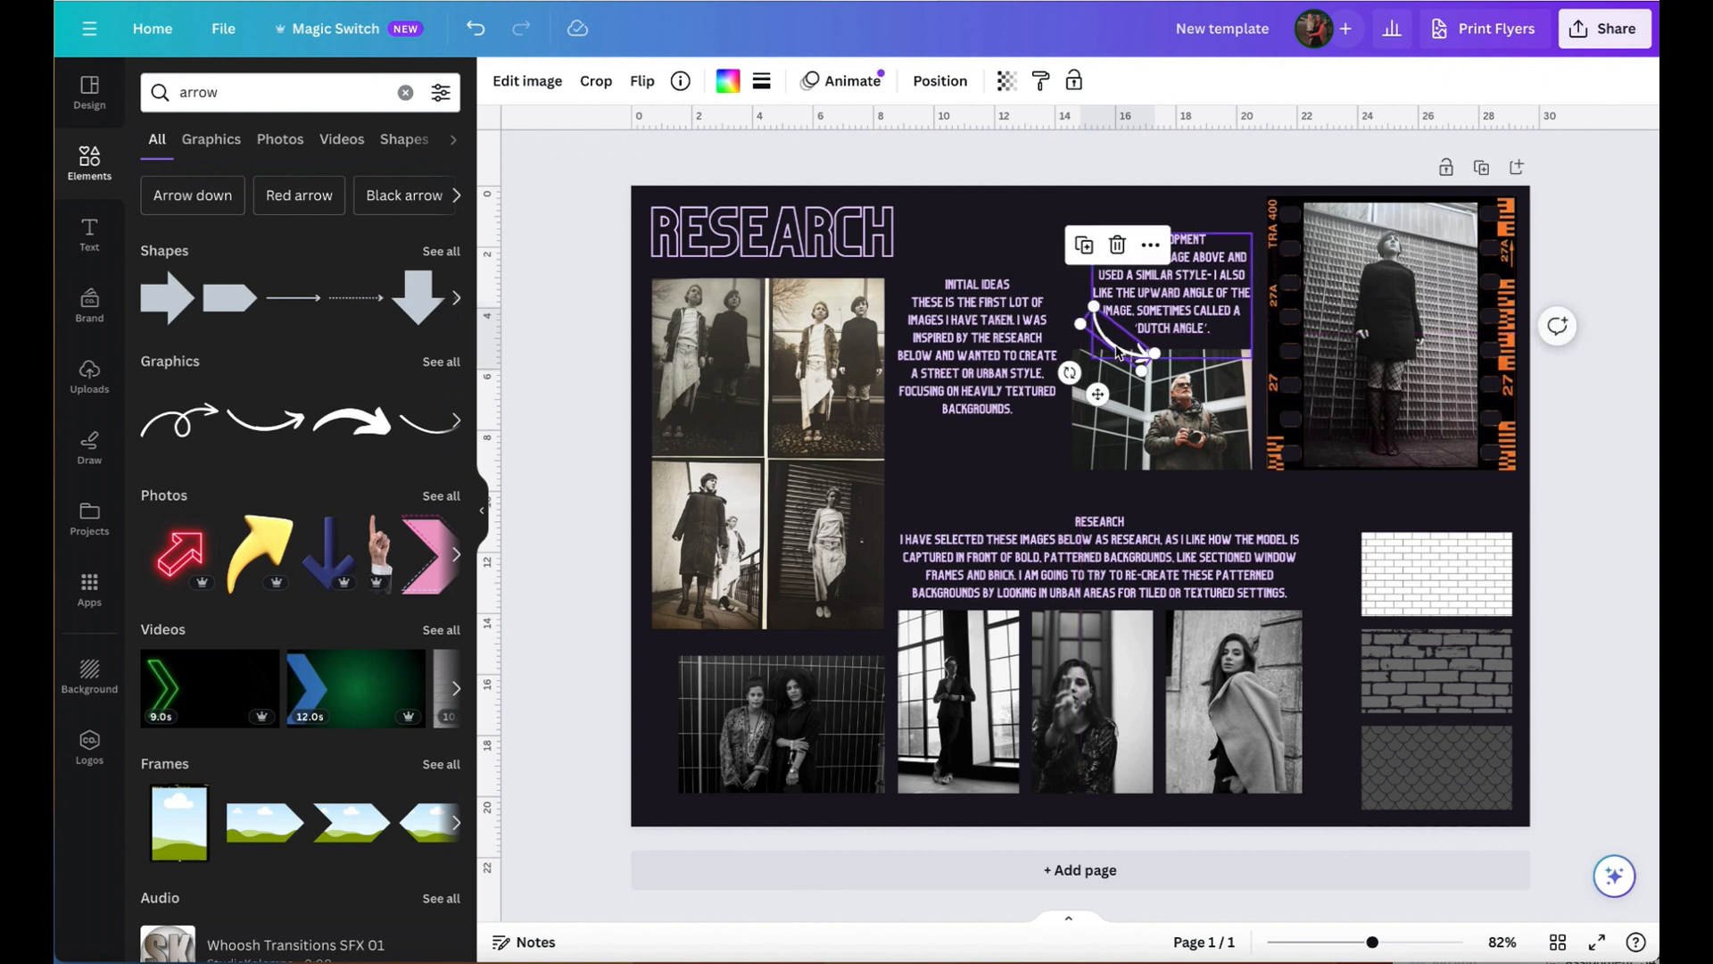
left_click(1572, 410)
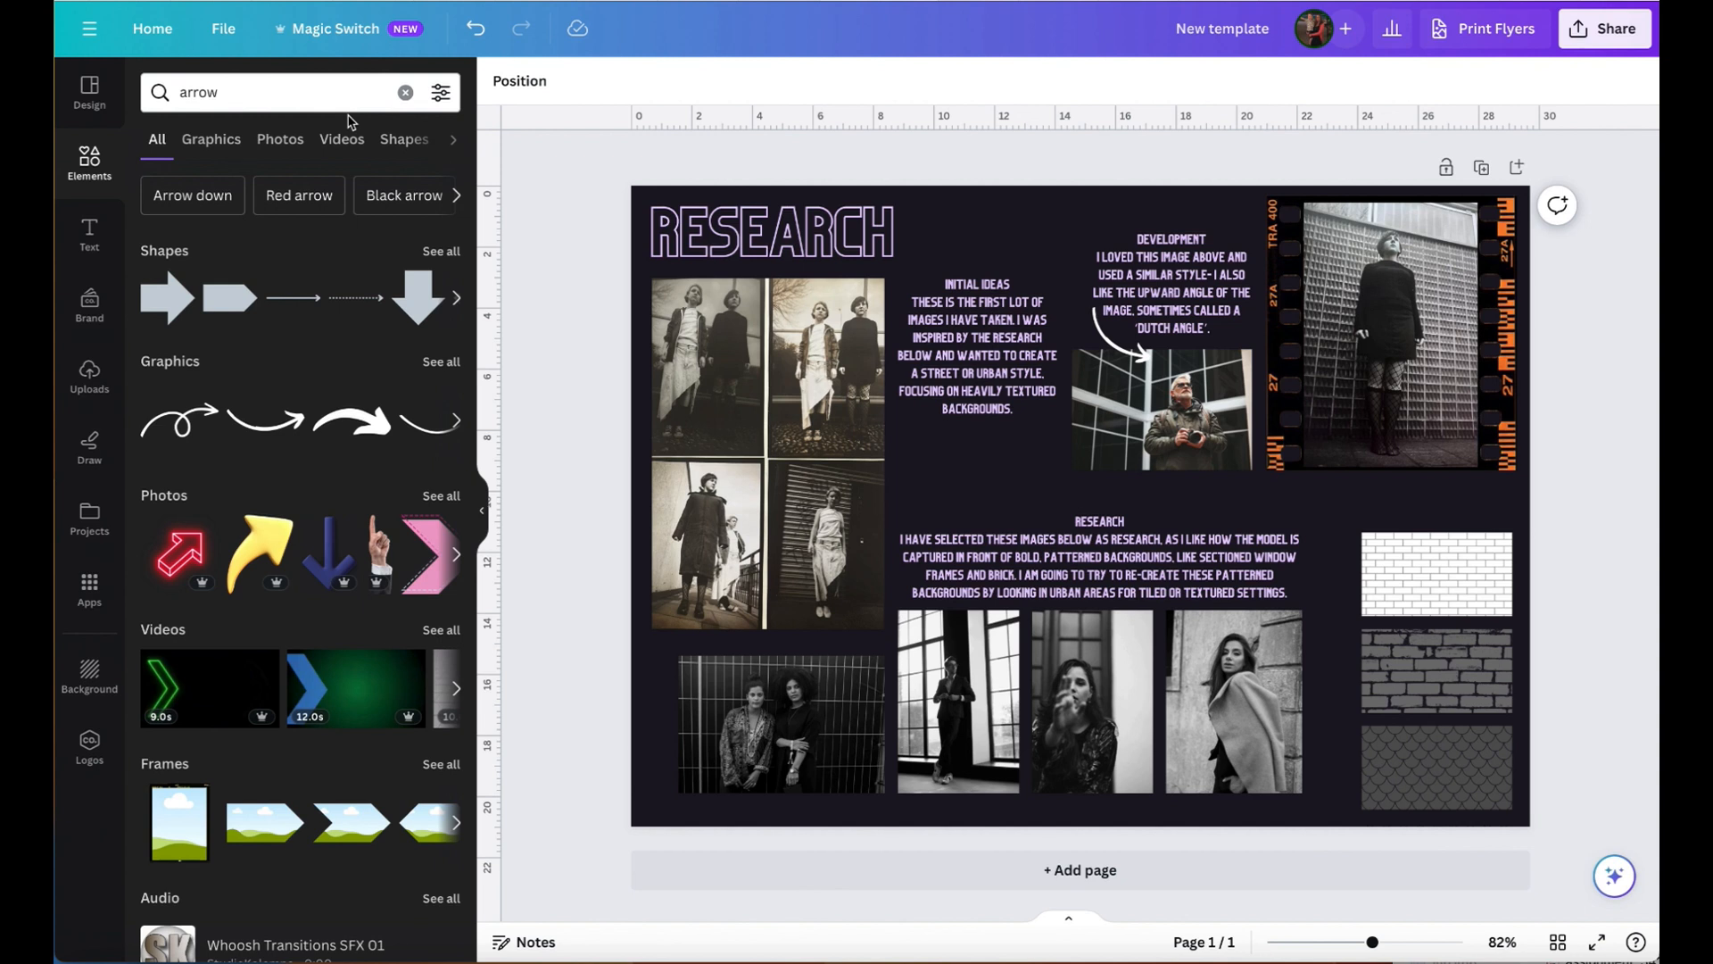
- Add the thick curved arrow graphic, shrunk and rotated to point from the Initial Ideas text to the four-photo grid
left_click(352, 421)
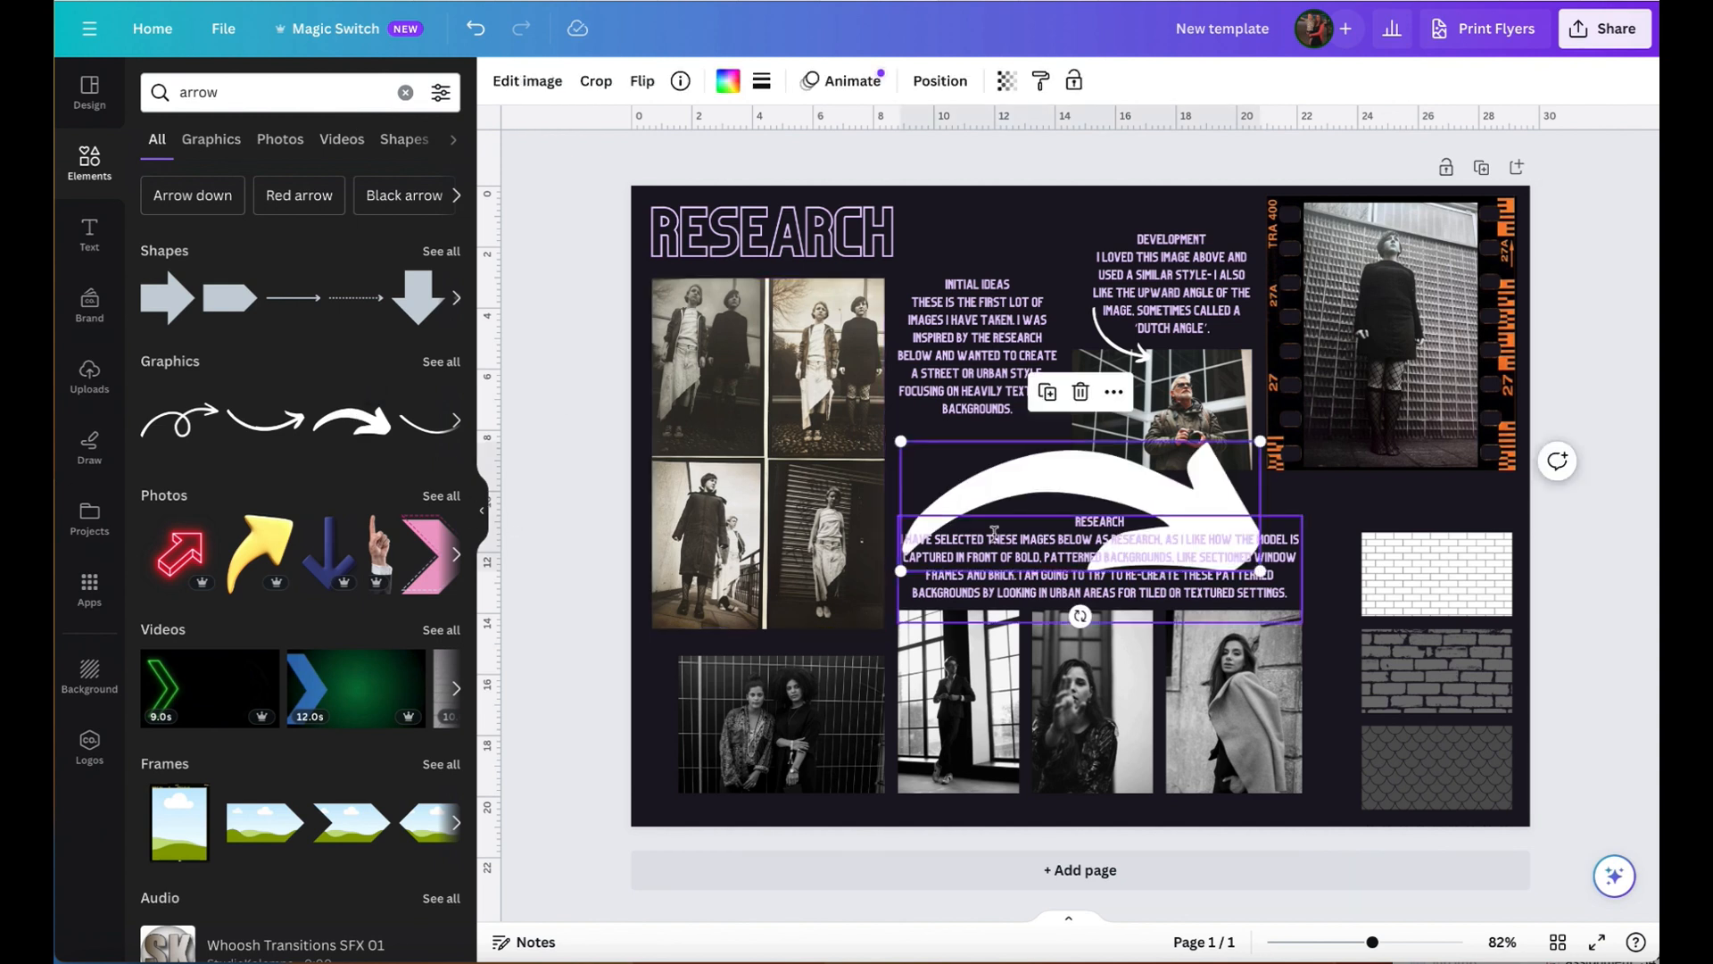
left_click_drag(1260, 441, 1016, 530)
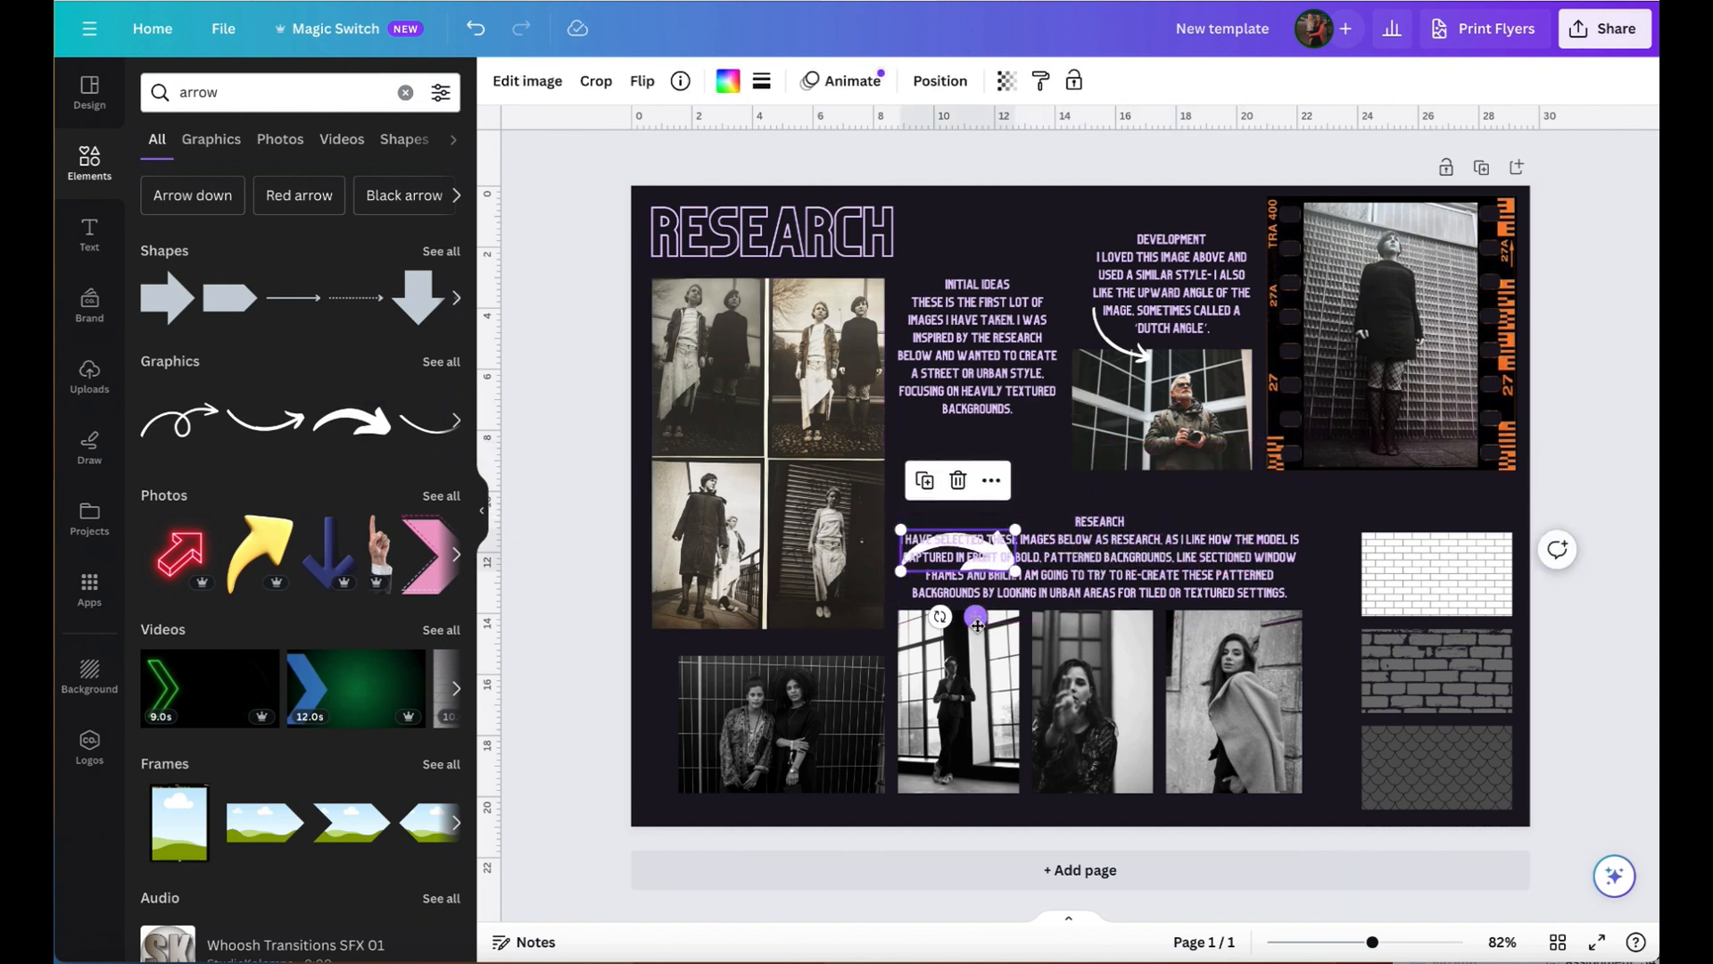
left_click_drag(940, 618, 894, 483)
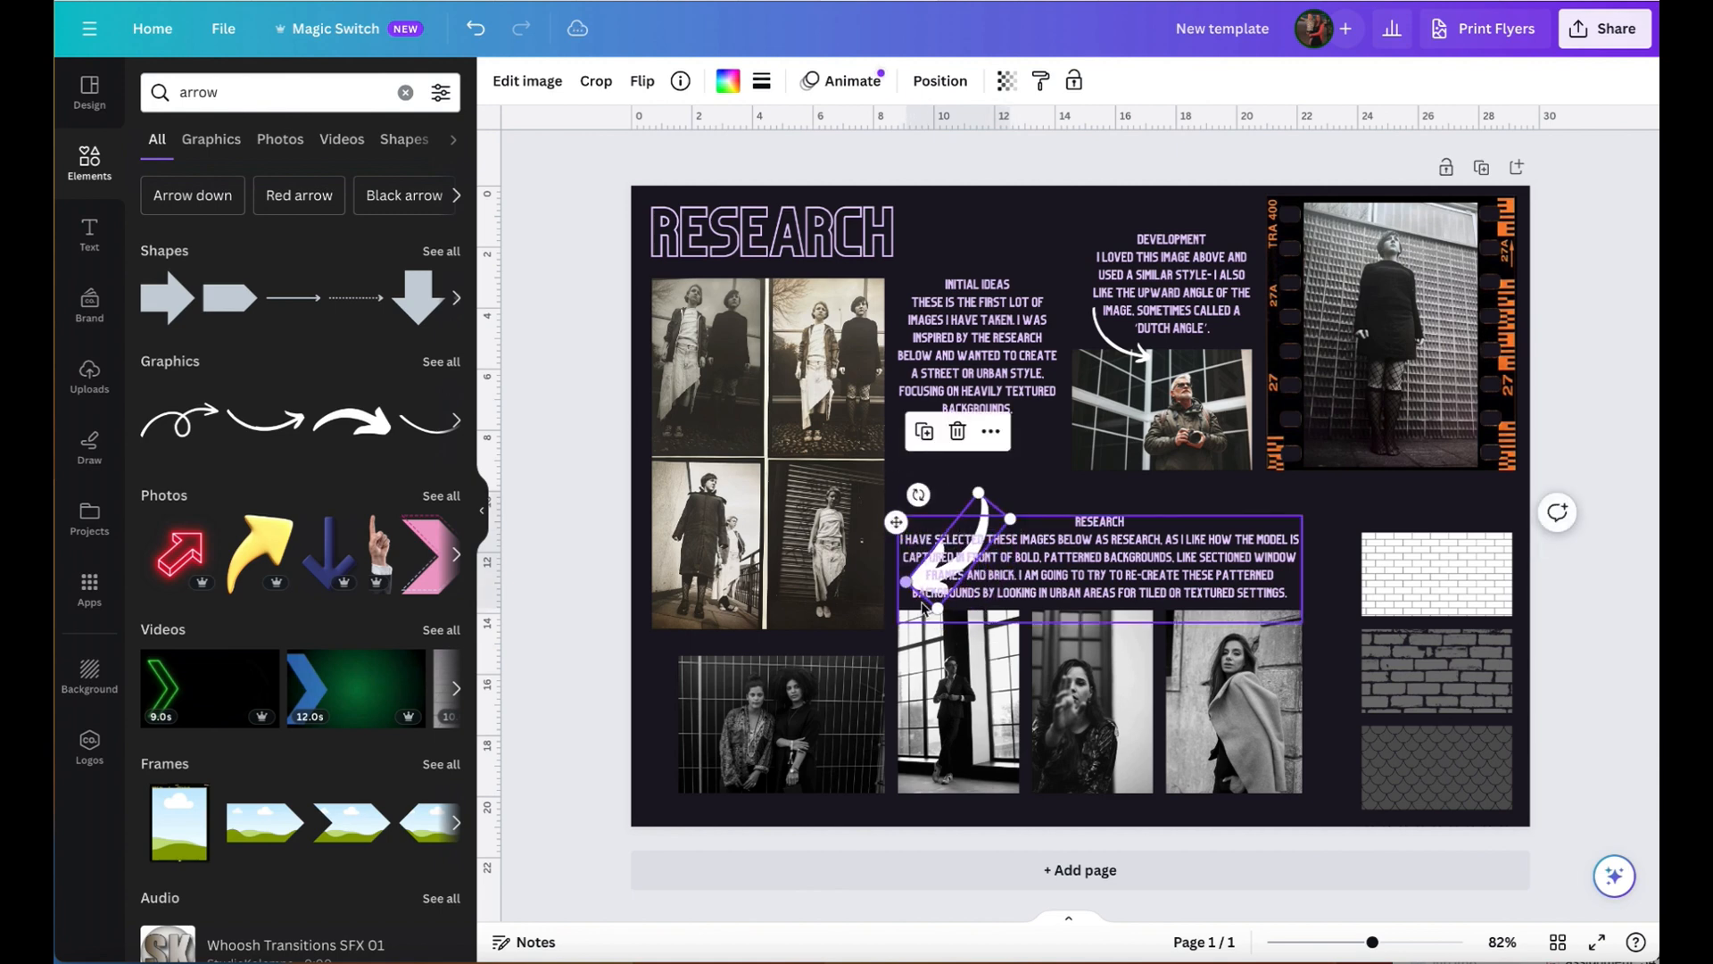
left_click_drag(1016, 531, 995, 525)
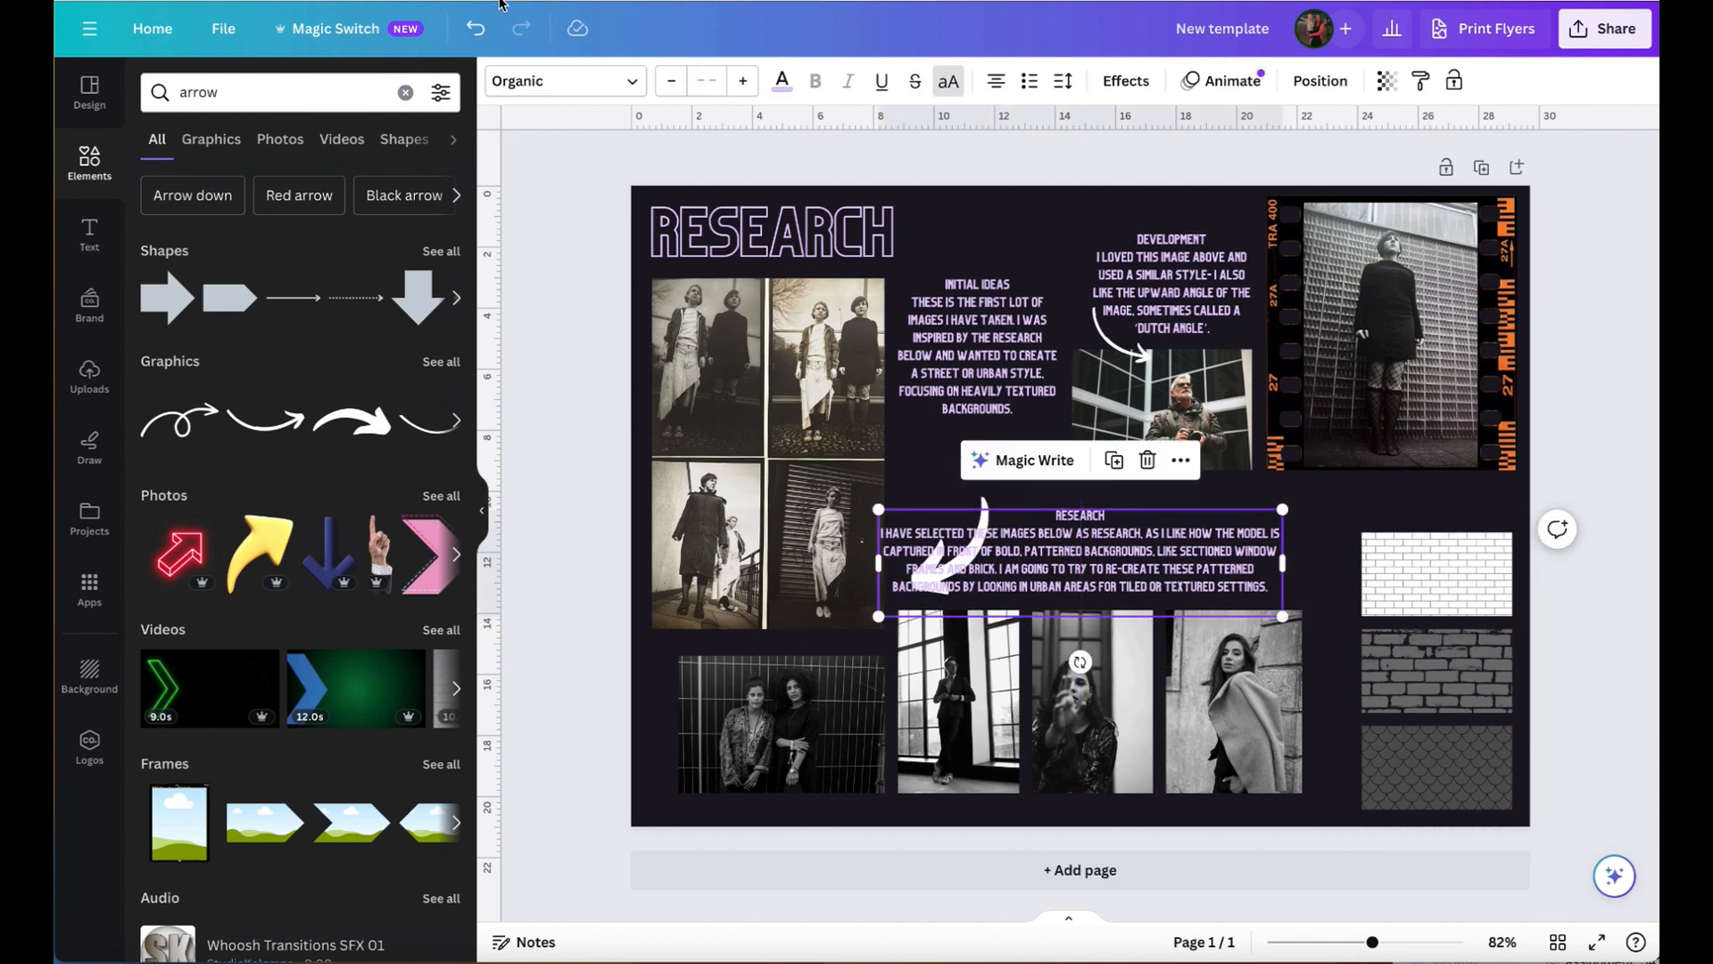
left_click(476, 27)
left_click_drag(982, 507, 912, 454)
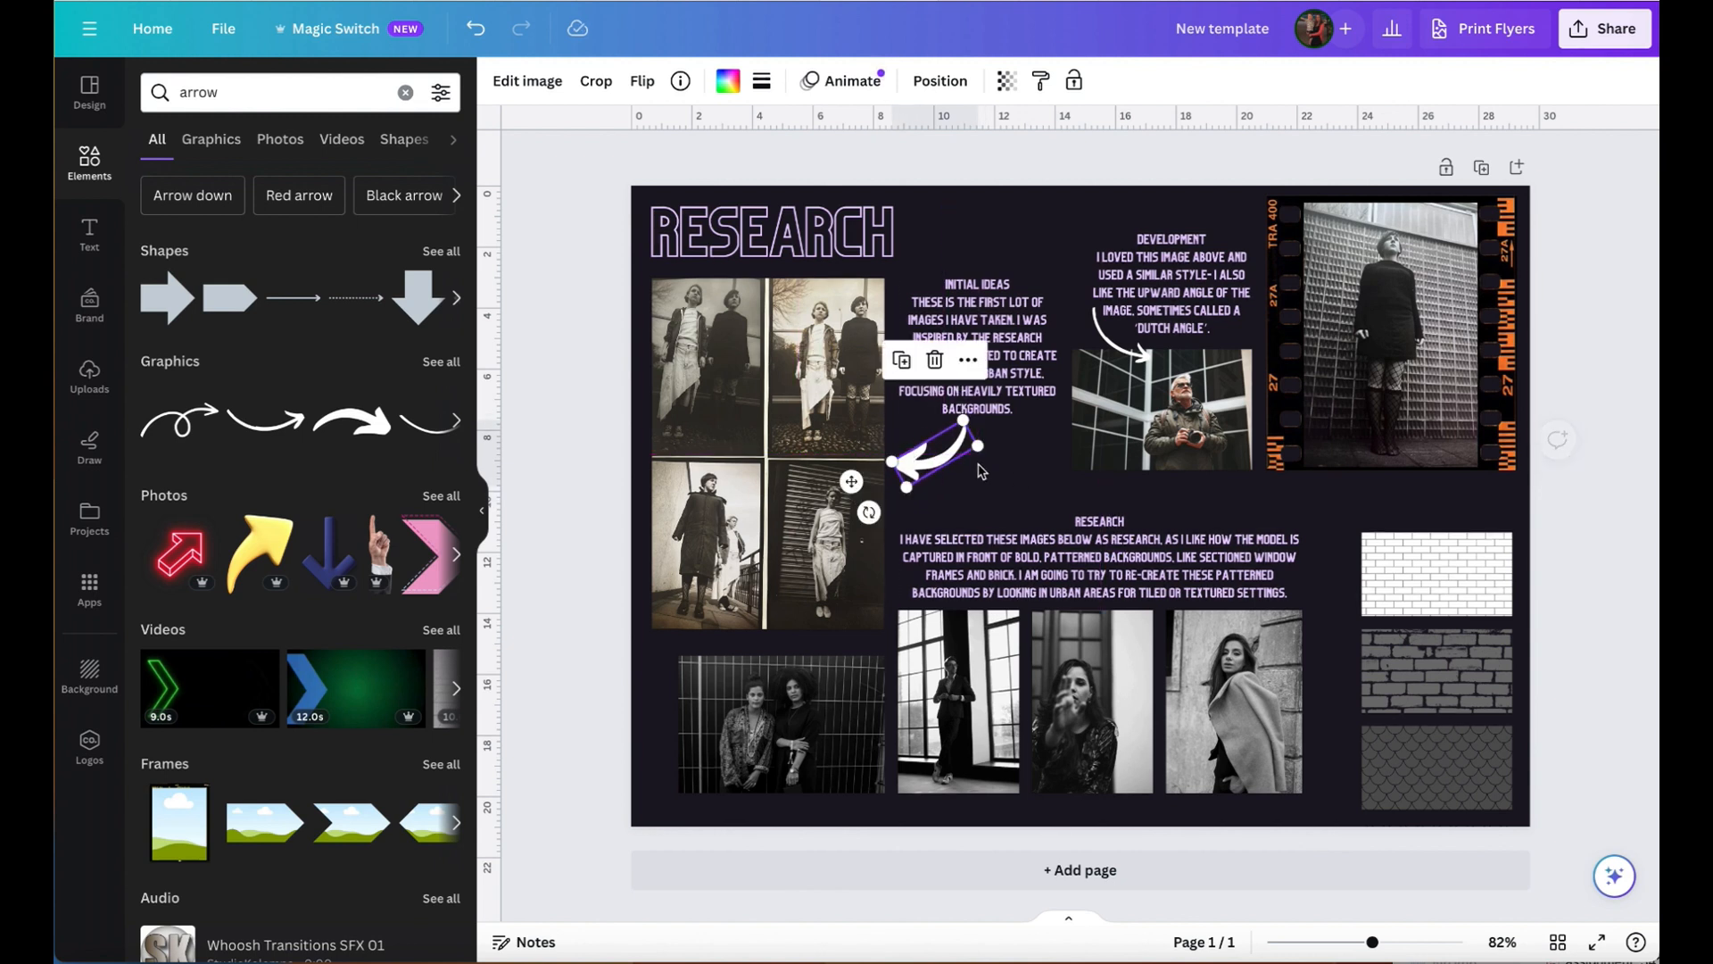
left_click(1033, 479)
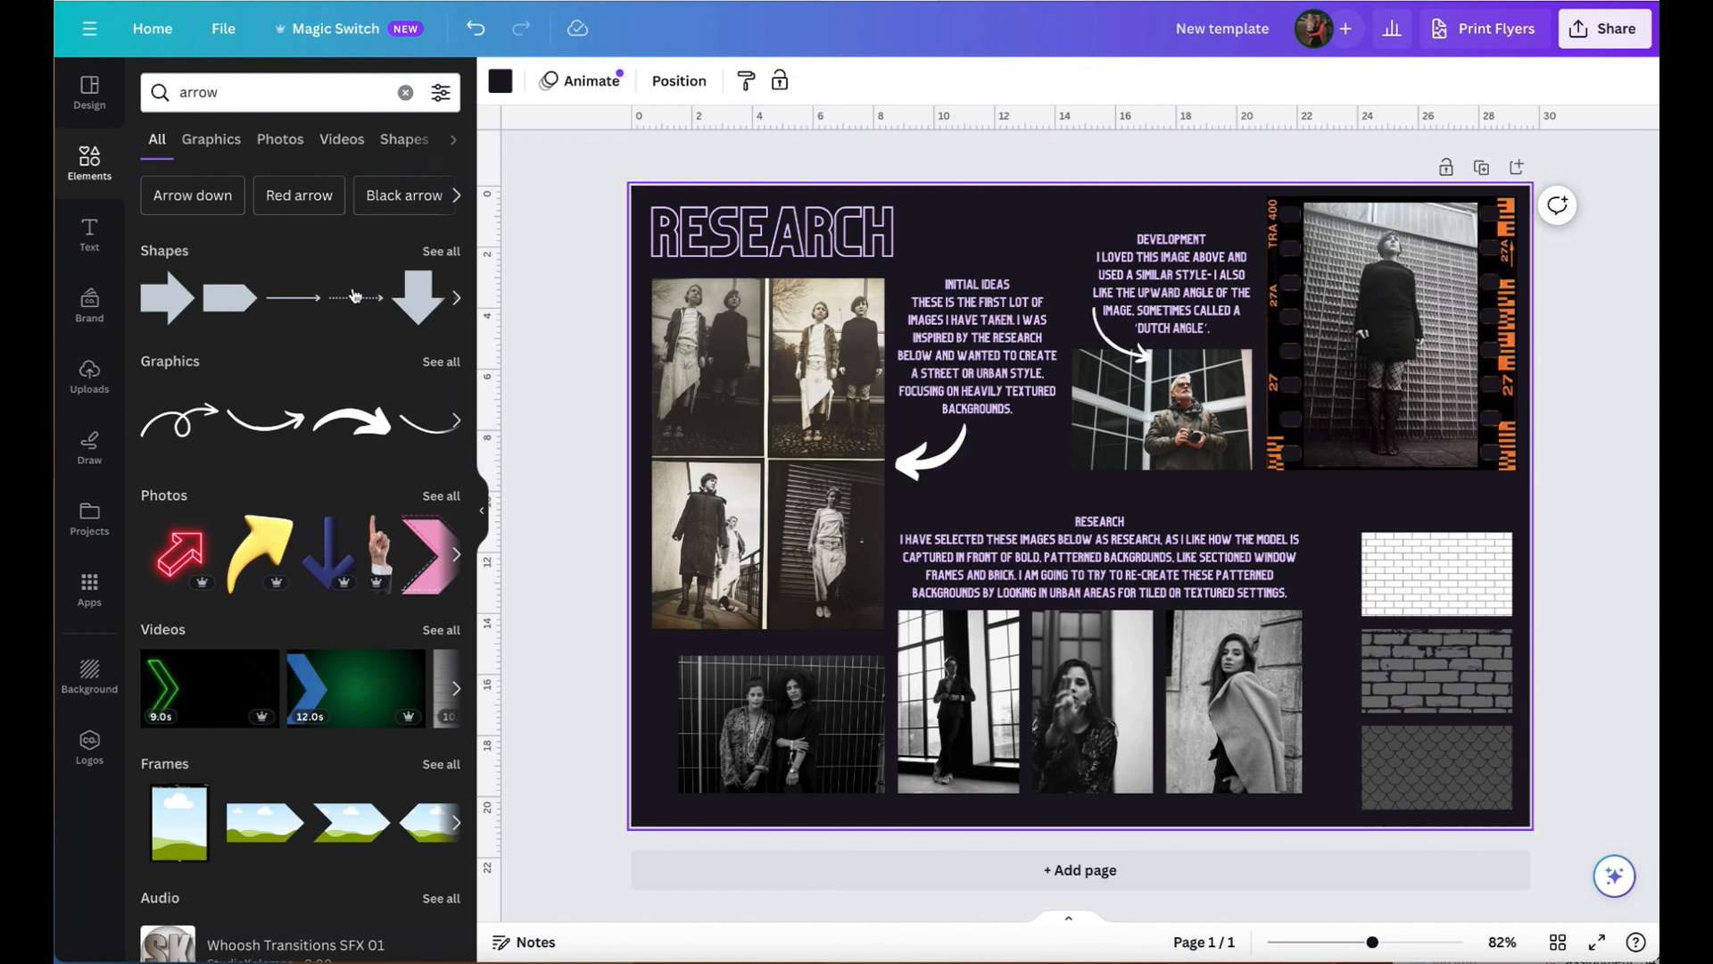
- Add another thin curved arrow graphic, scaled down and rotated to point downwards at the right end of the Research text
left_click(279, 436)
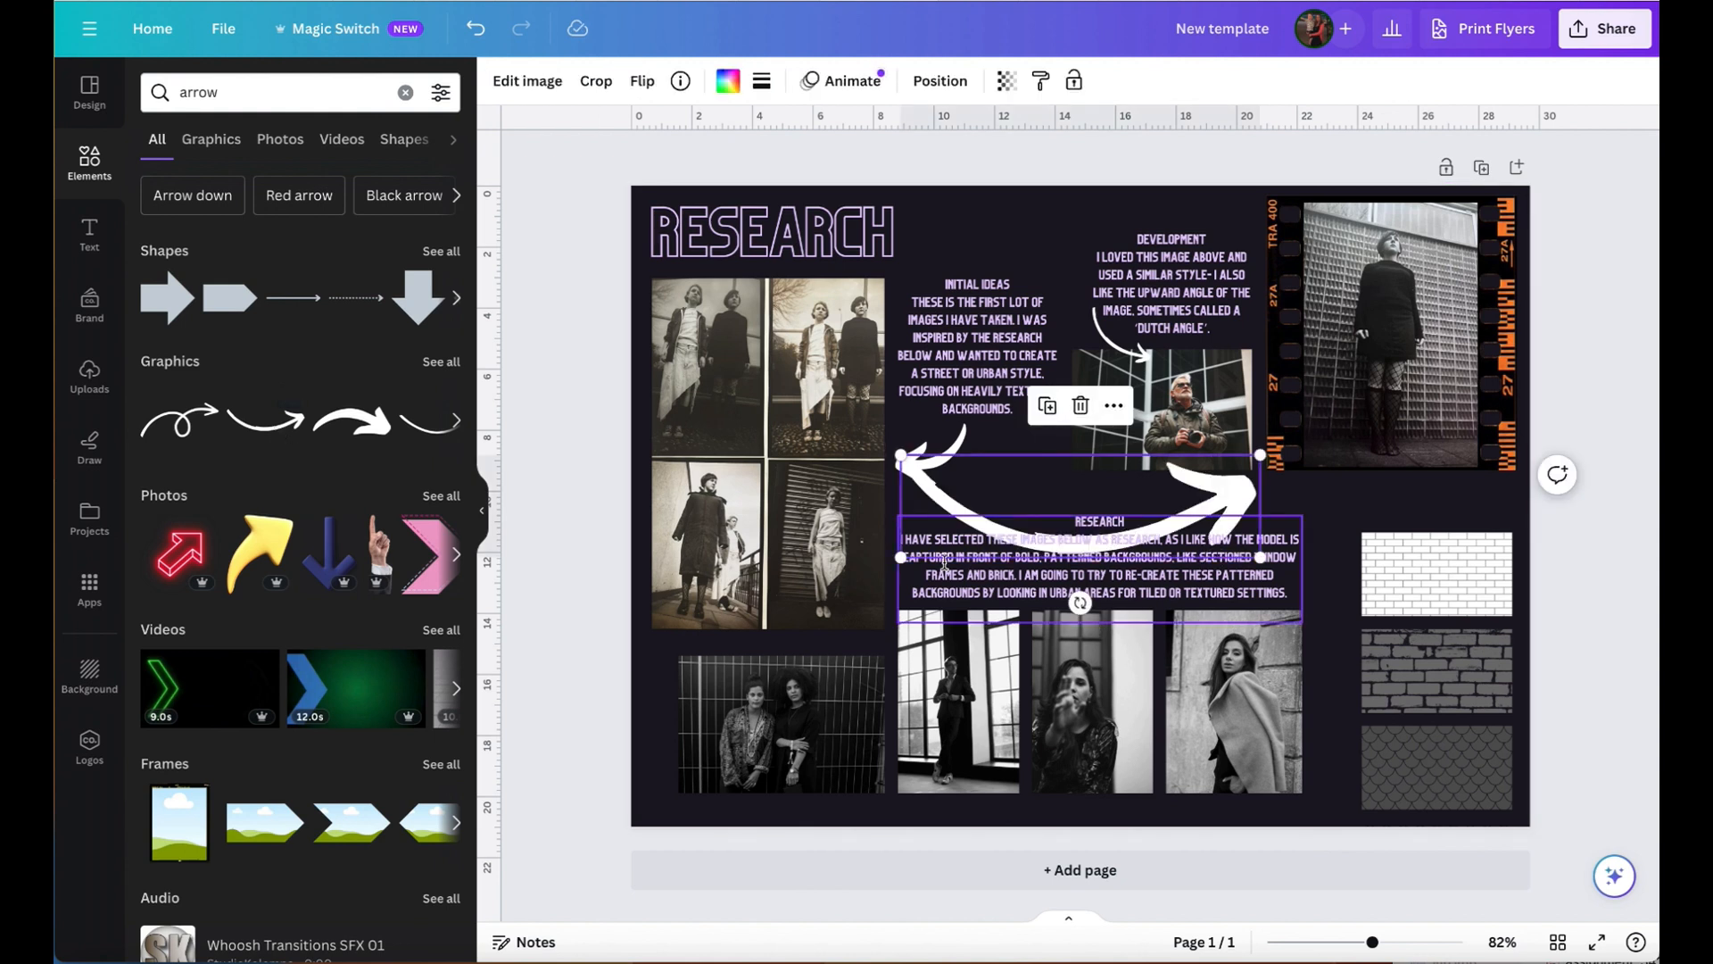
left_click_drag(900, 455, 1128, 510)
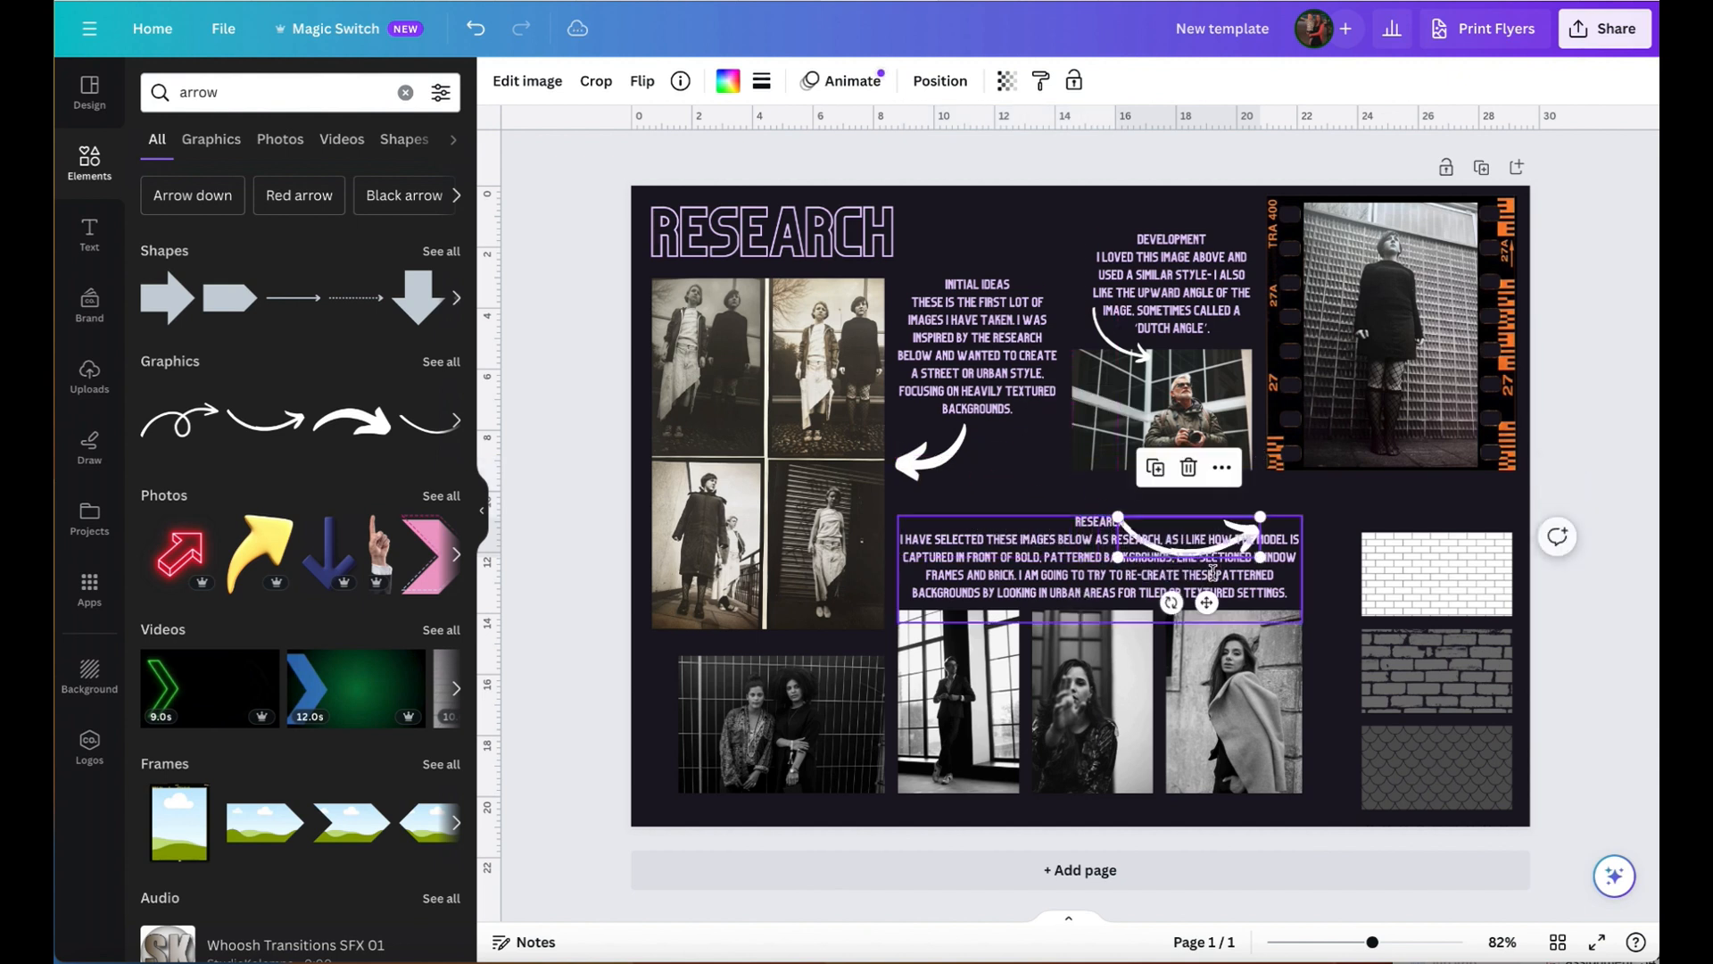
left_click_drag(1195, 600, 1093, 487)
left_click_drag(1216, 500, 1342, 519)
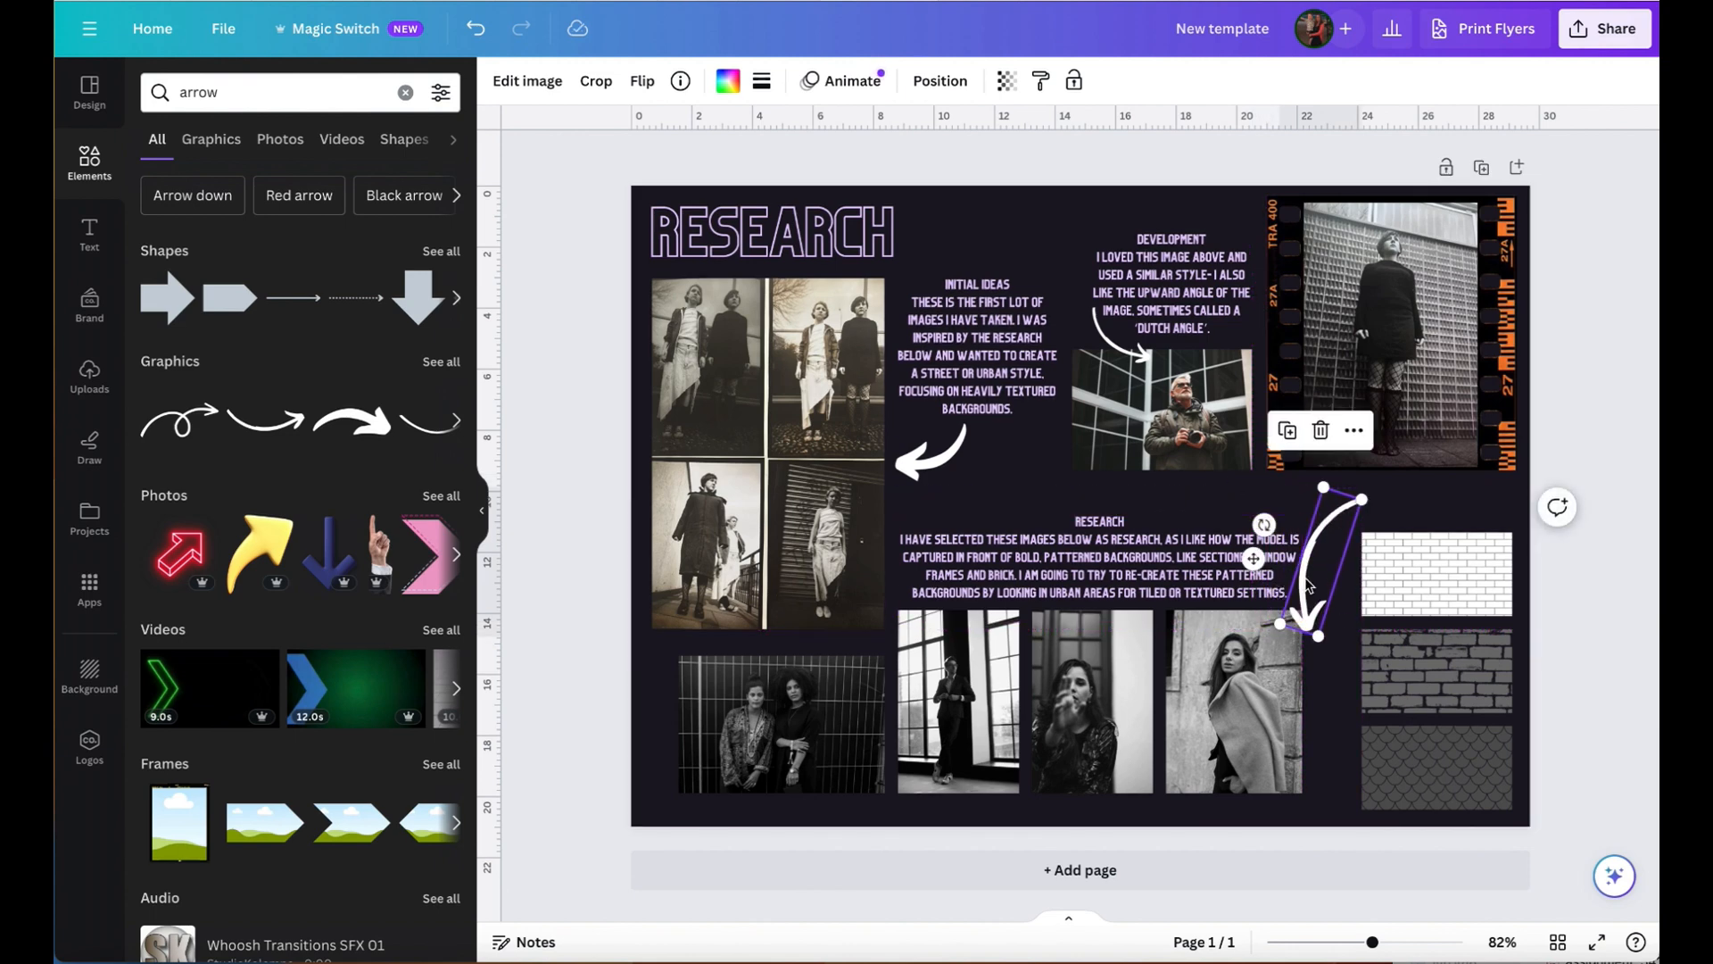
left_click(1342, 480)
left_click(1348, 527)
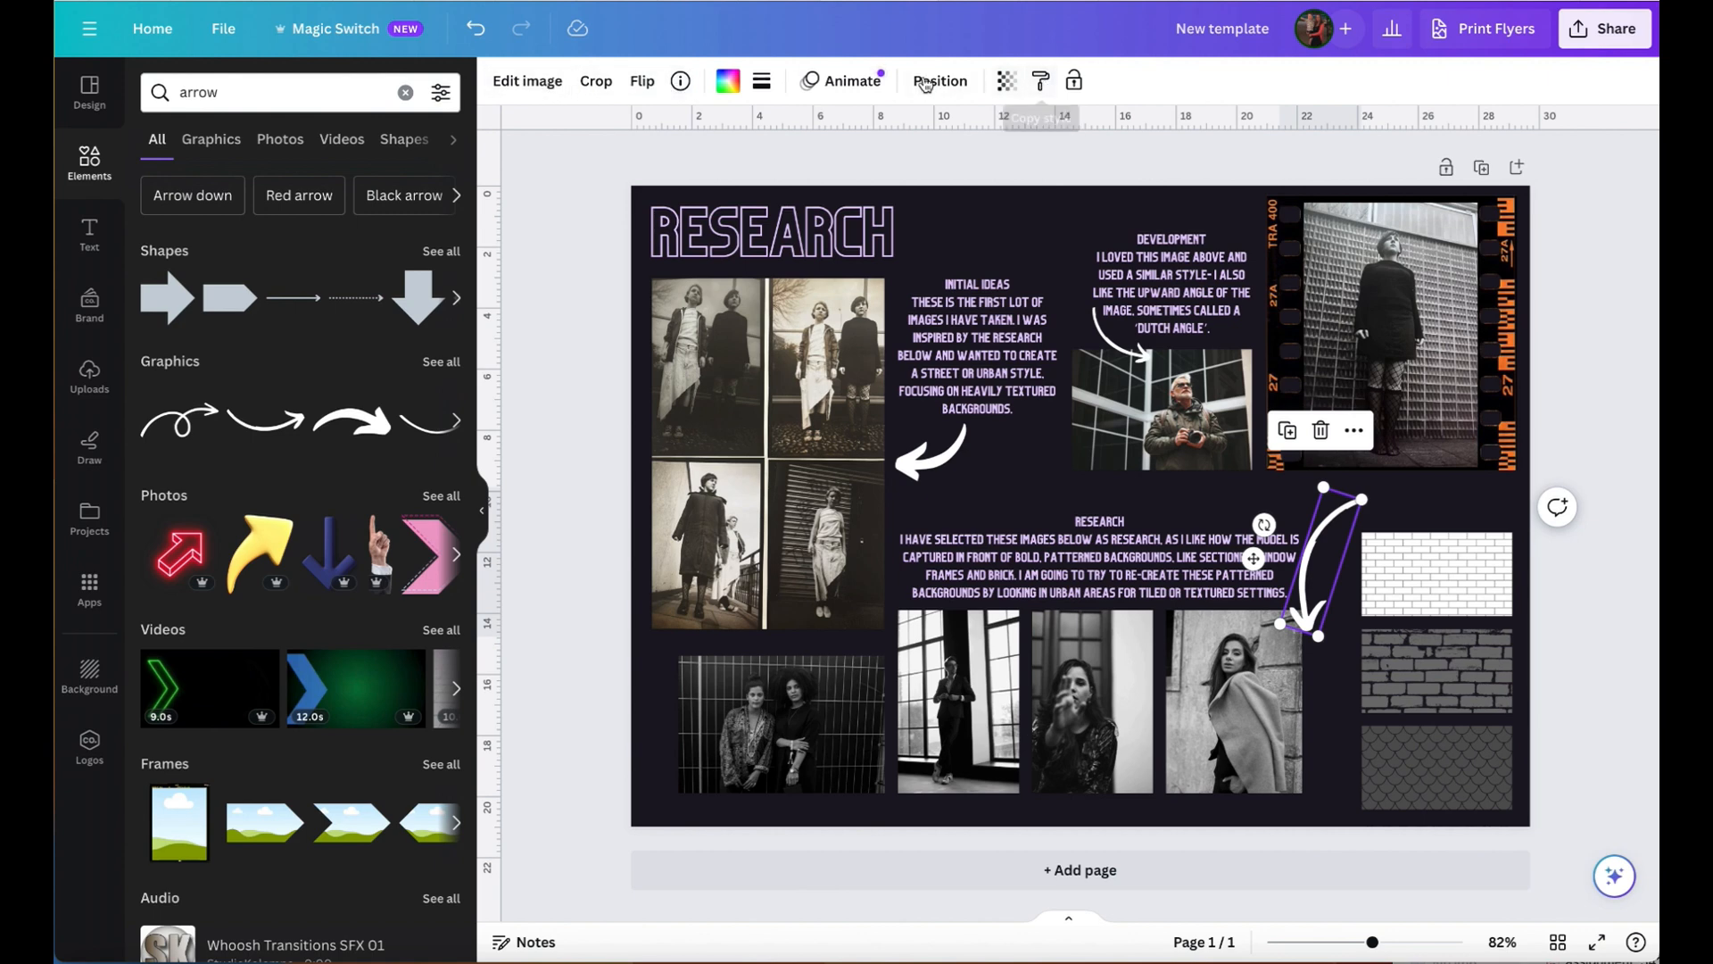
- Flip the new arrow vertically and place it curving from the Research text to the photo of the woman in the coat
left_click(596, 81)
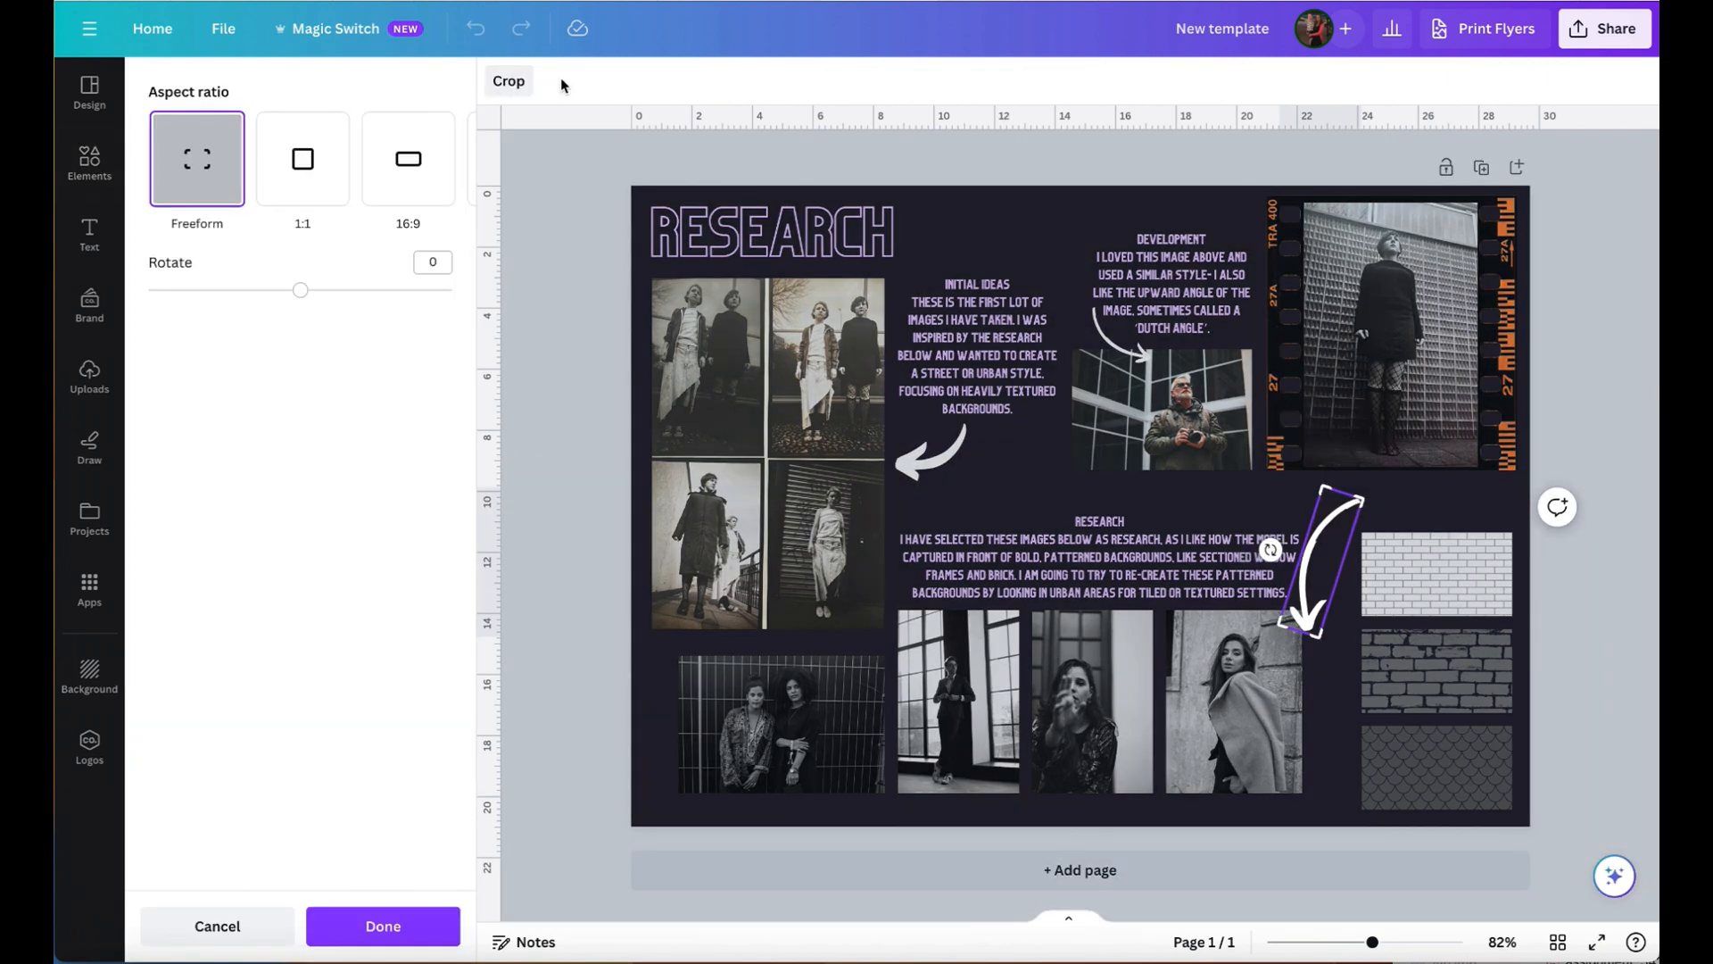
left_click(332, 919)
left_click(643, 81)
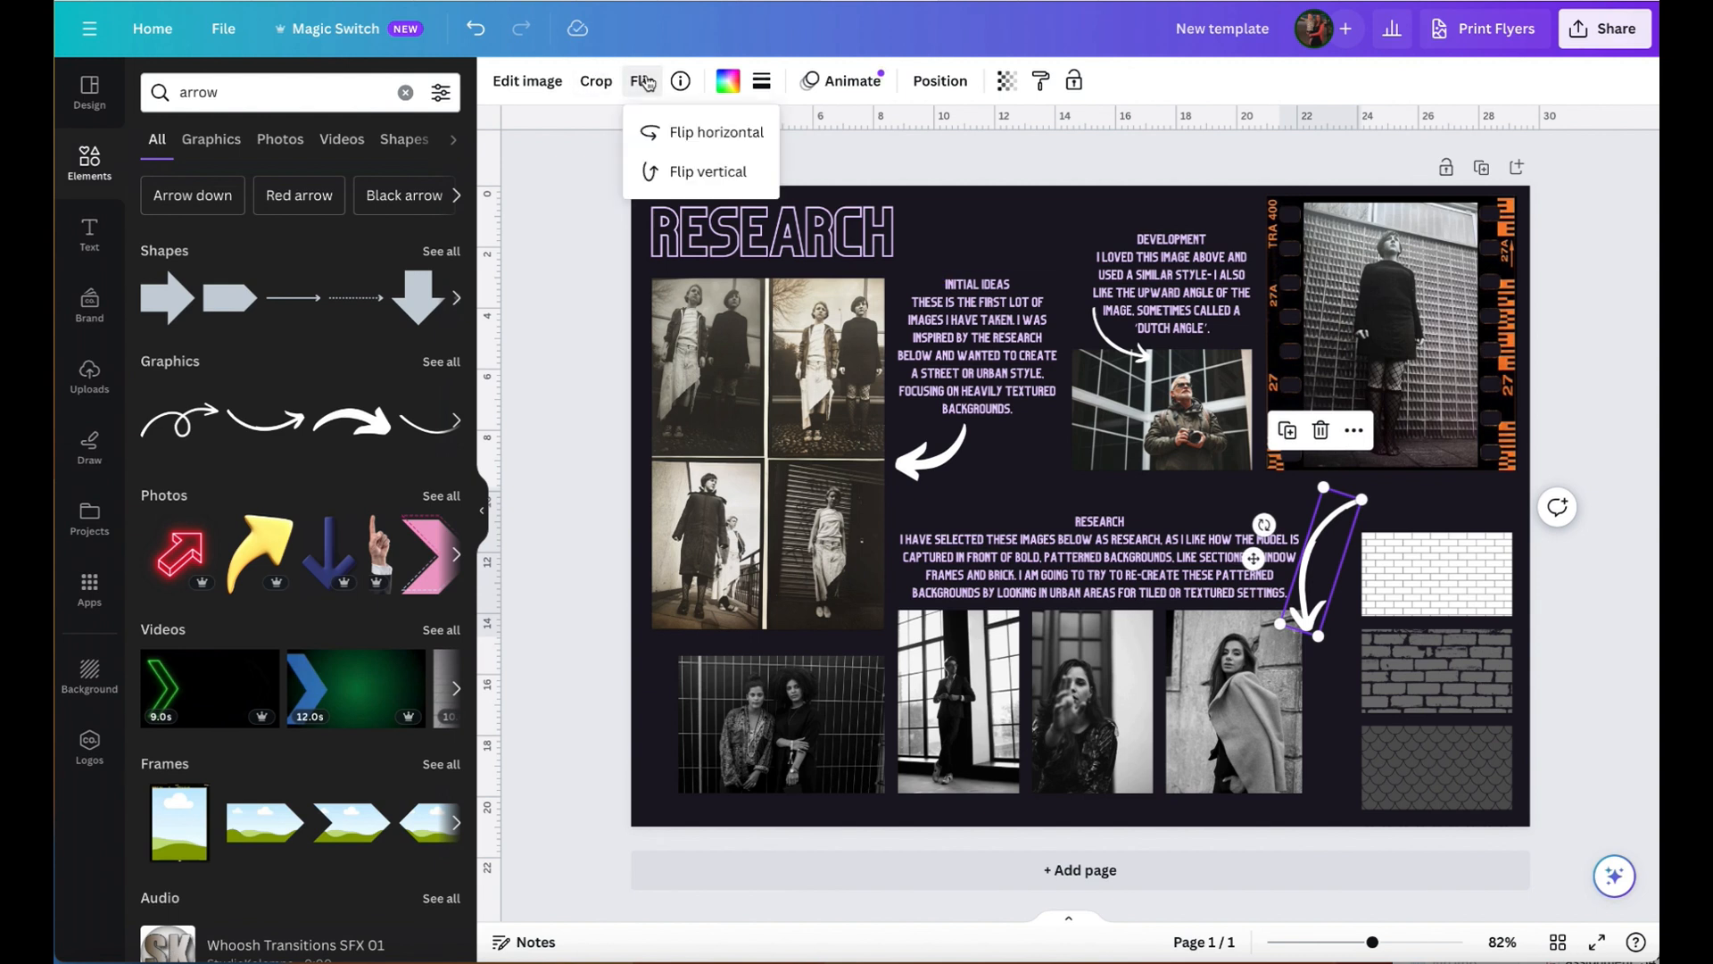
left_click(714, 179)
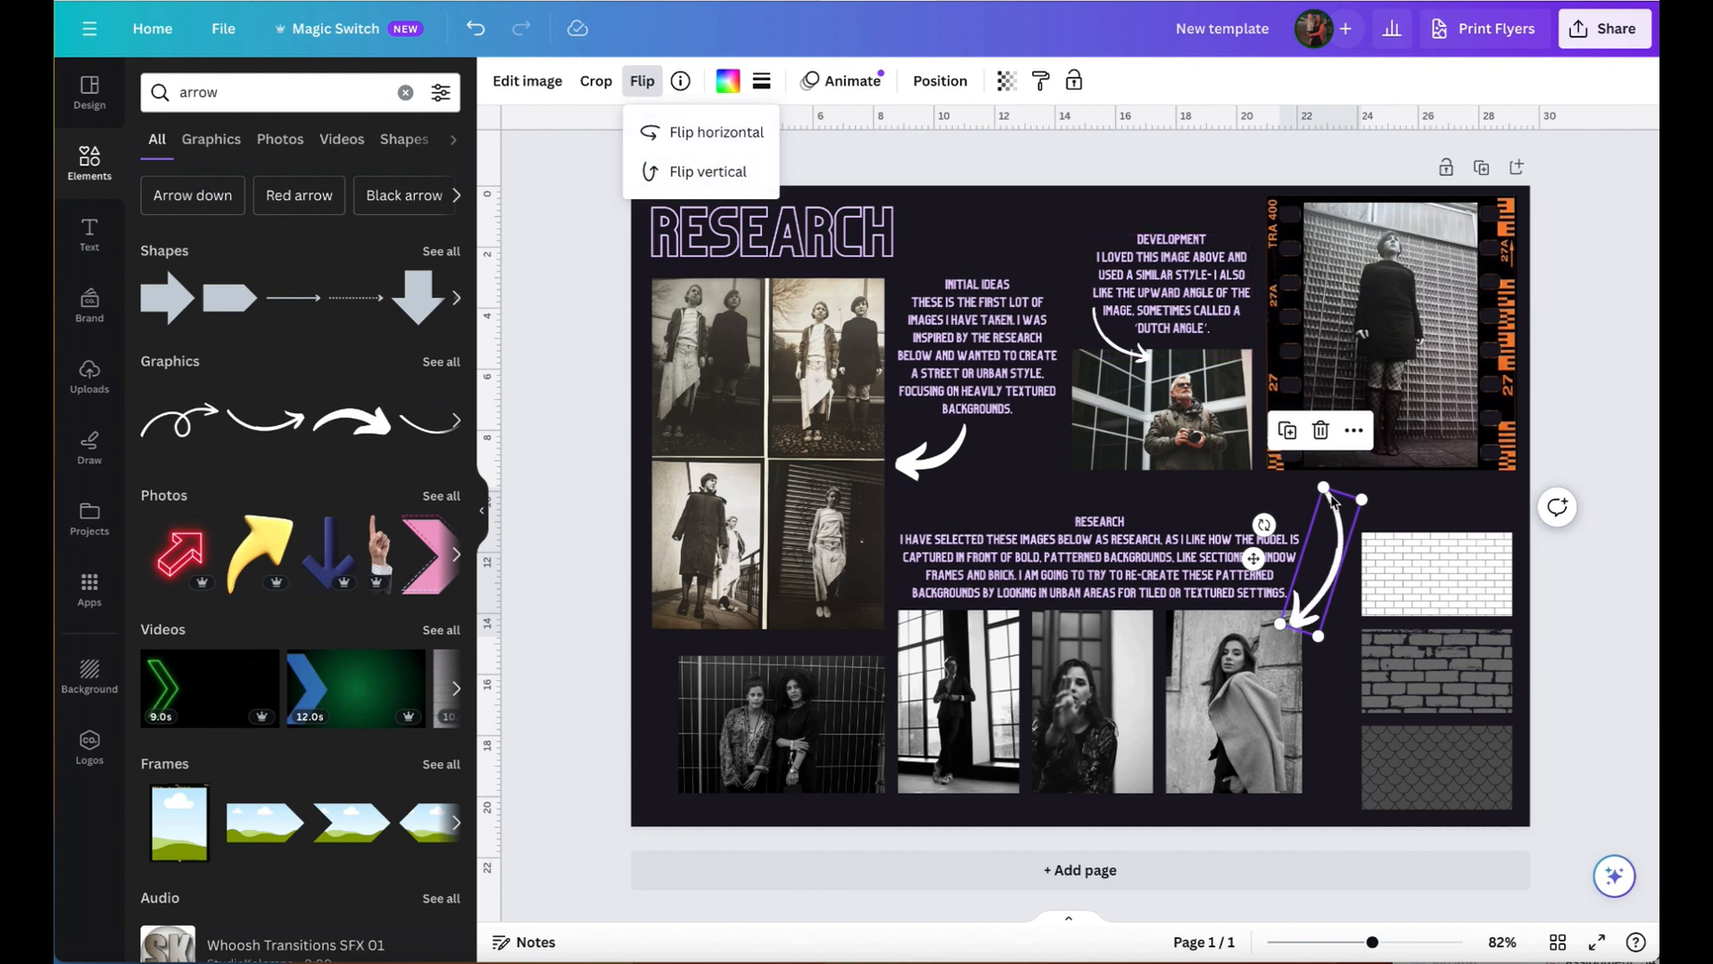
left_click_drag(1326, 489, 1315, 611)
left_click(1600, 622)
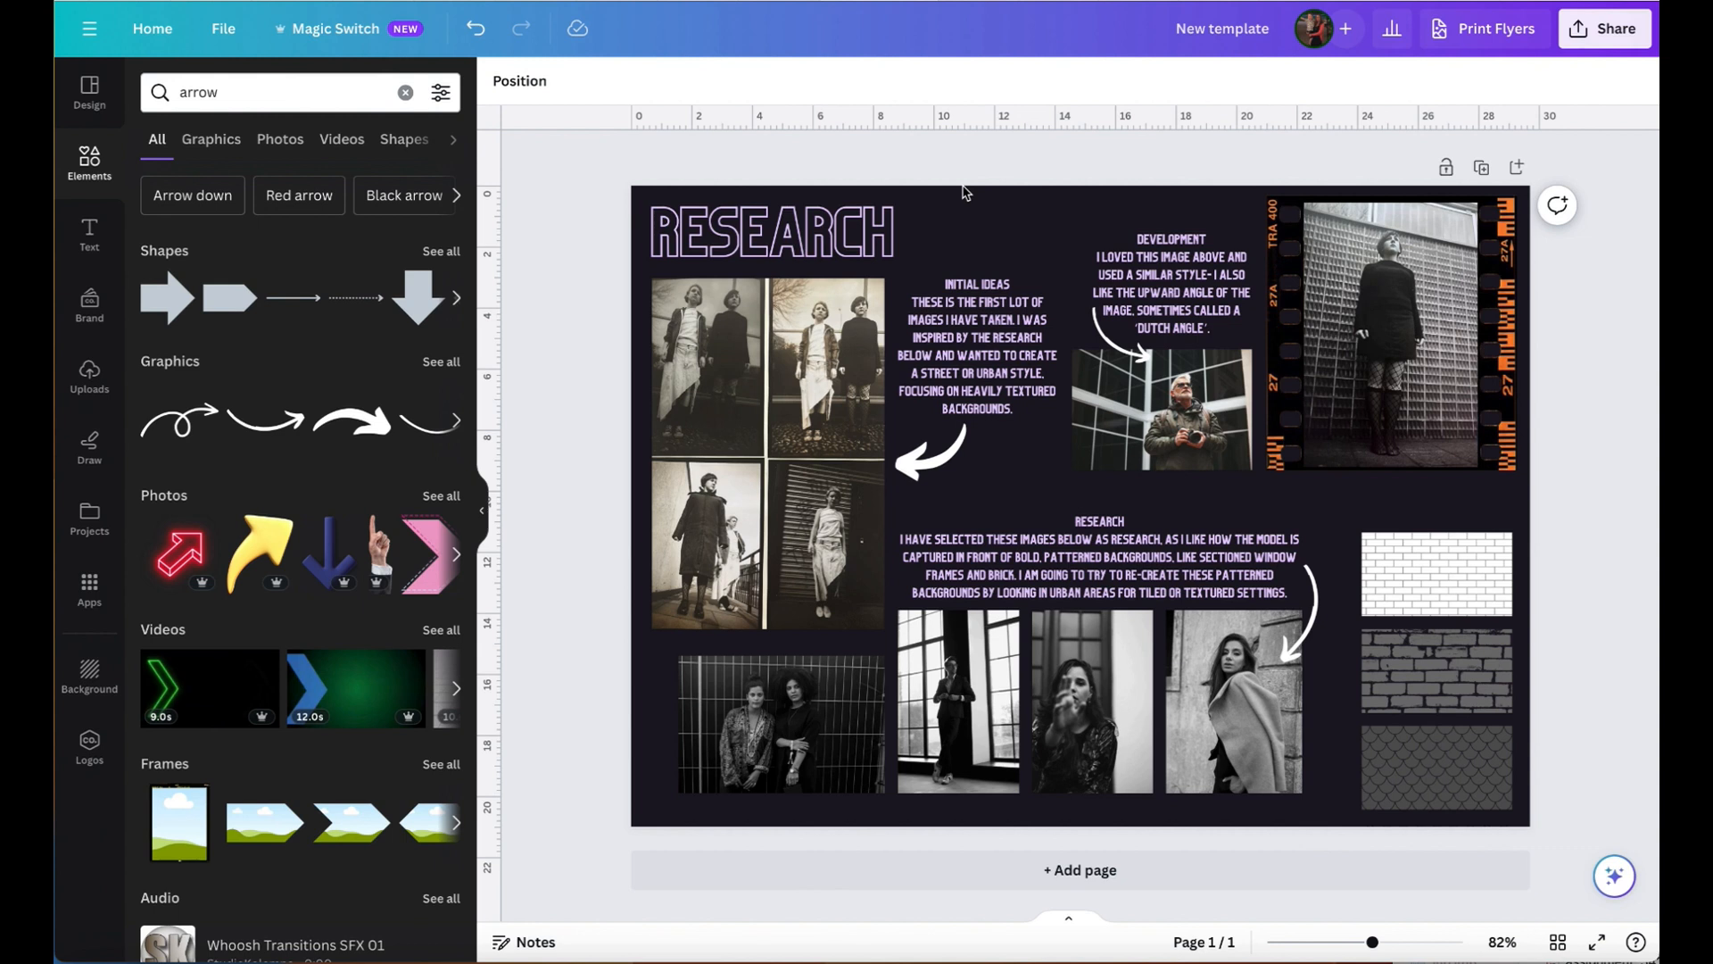
- Place a copy of the rough brick graphic beside the RESEARCH heading and colour it white (#ffffff)
left_click(1452, 678)
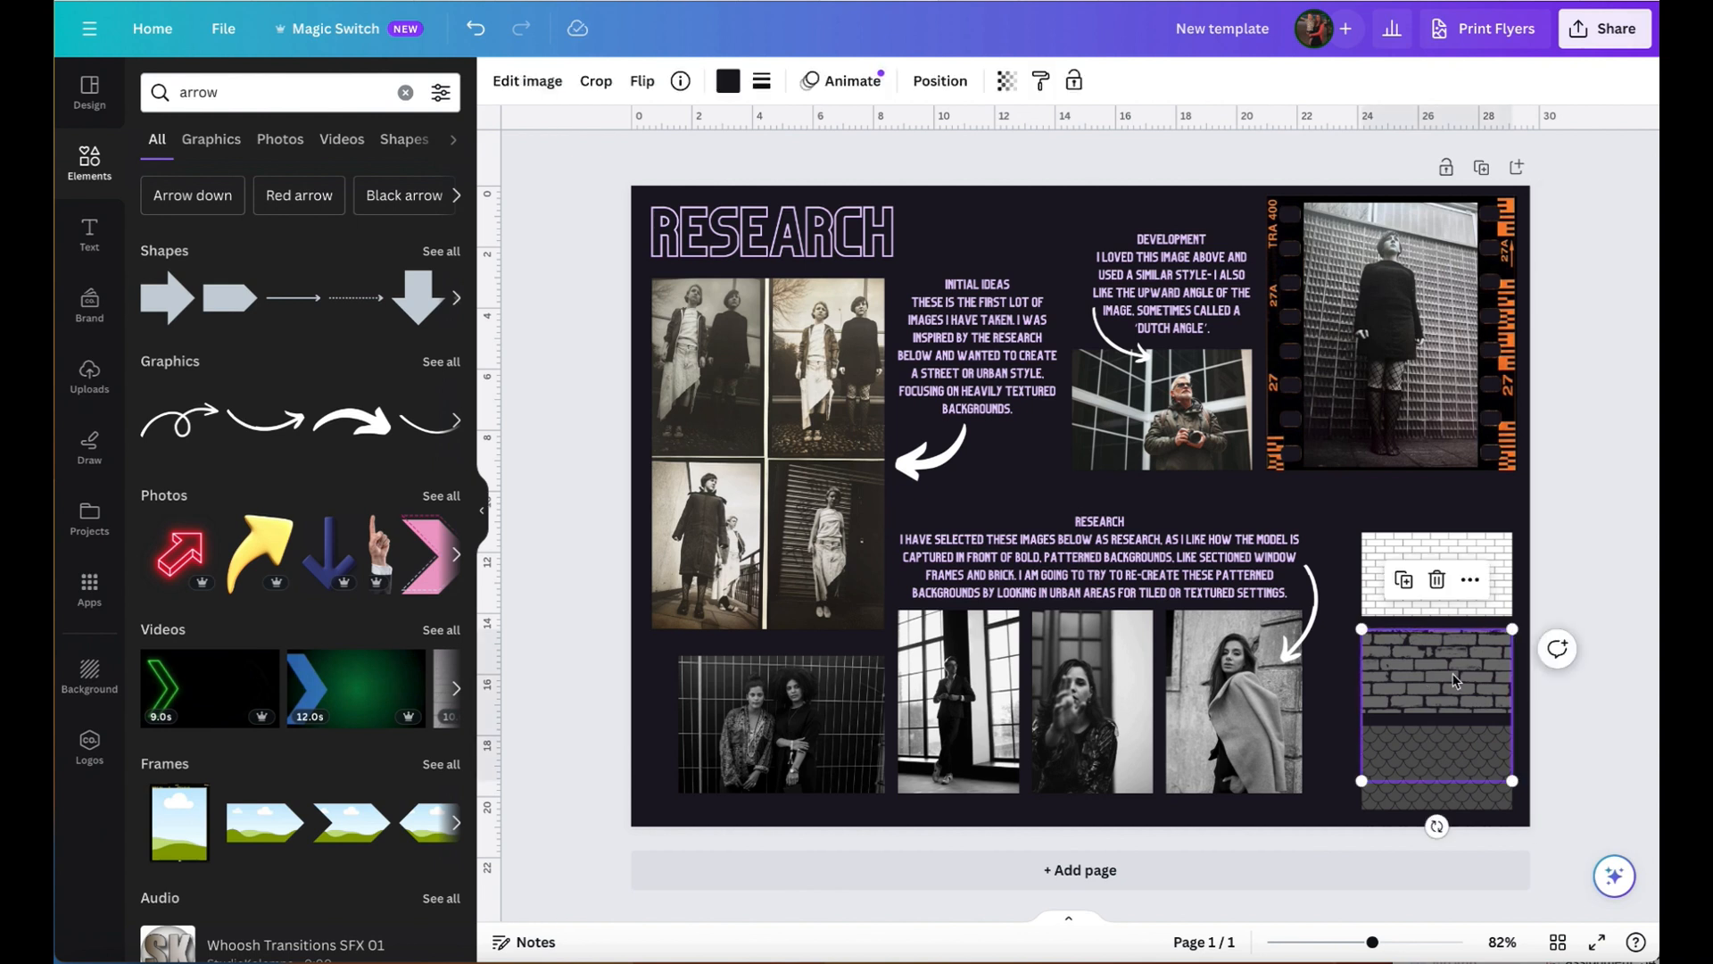
left_click(1035, 250)
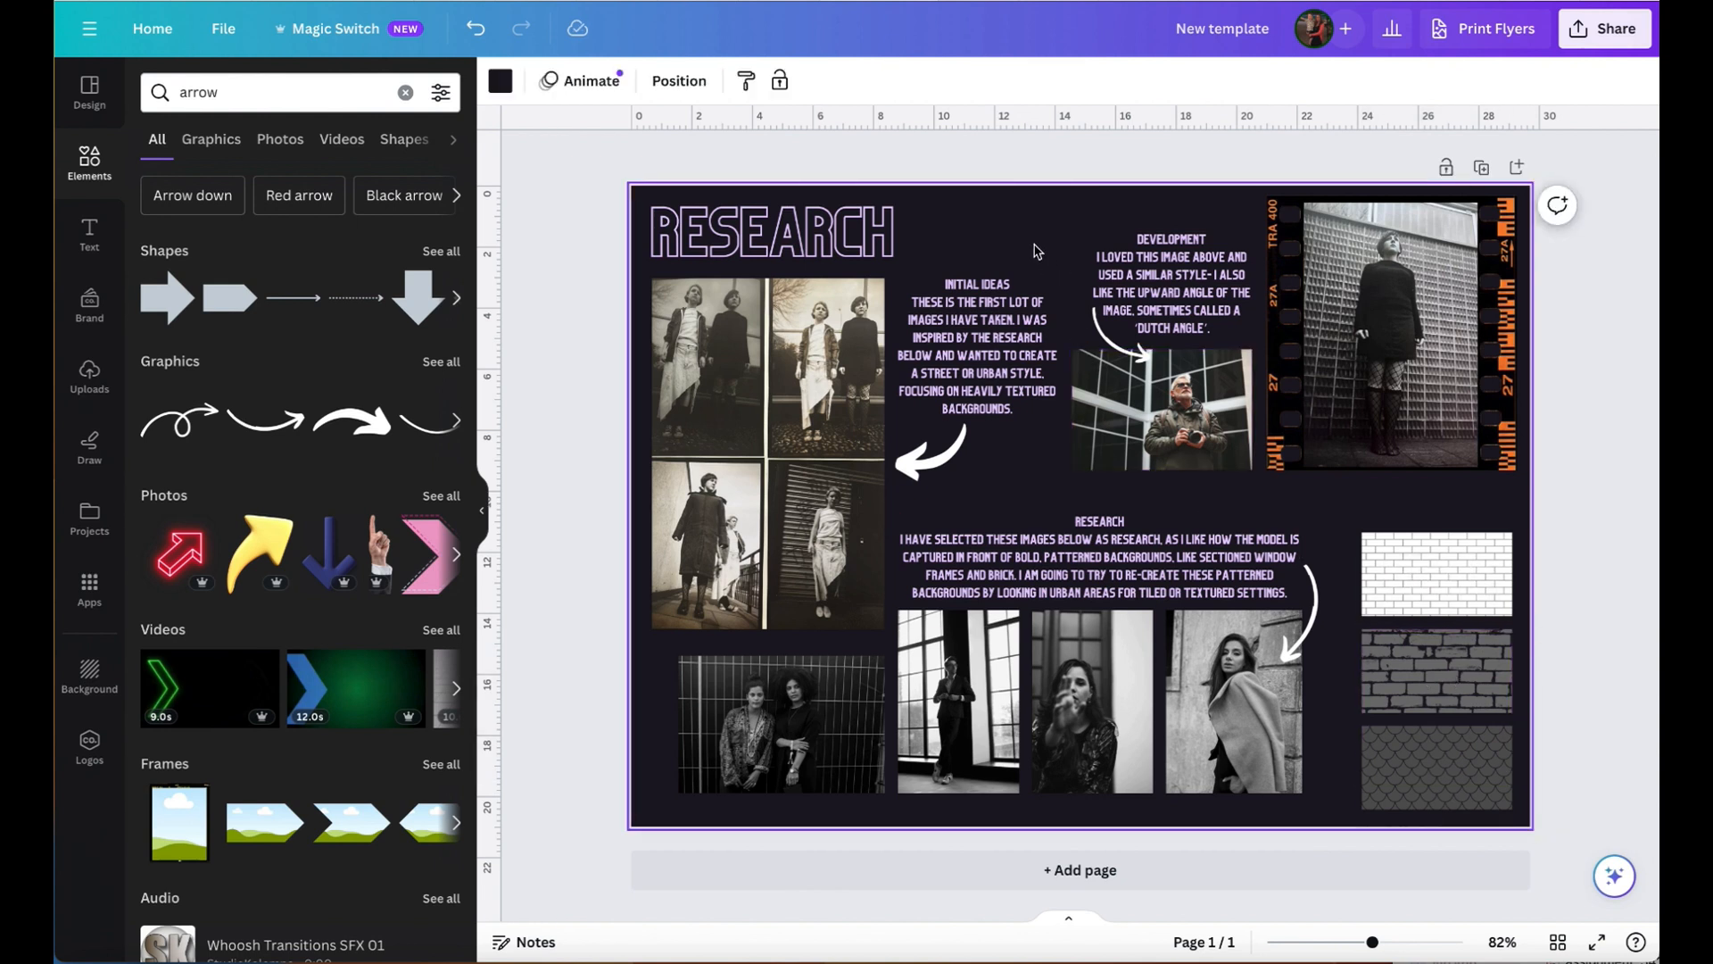
key("ctrl+v")
left_click_drag(1451, 718, 996, 277)
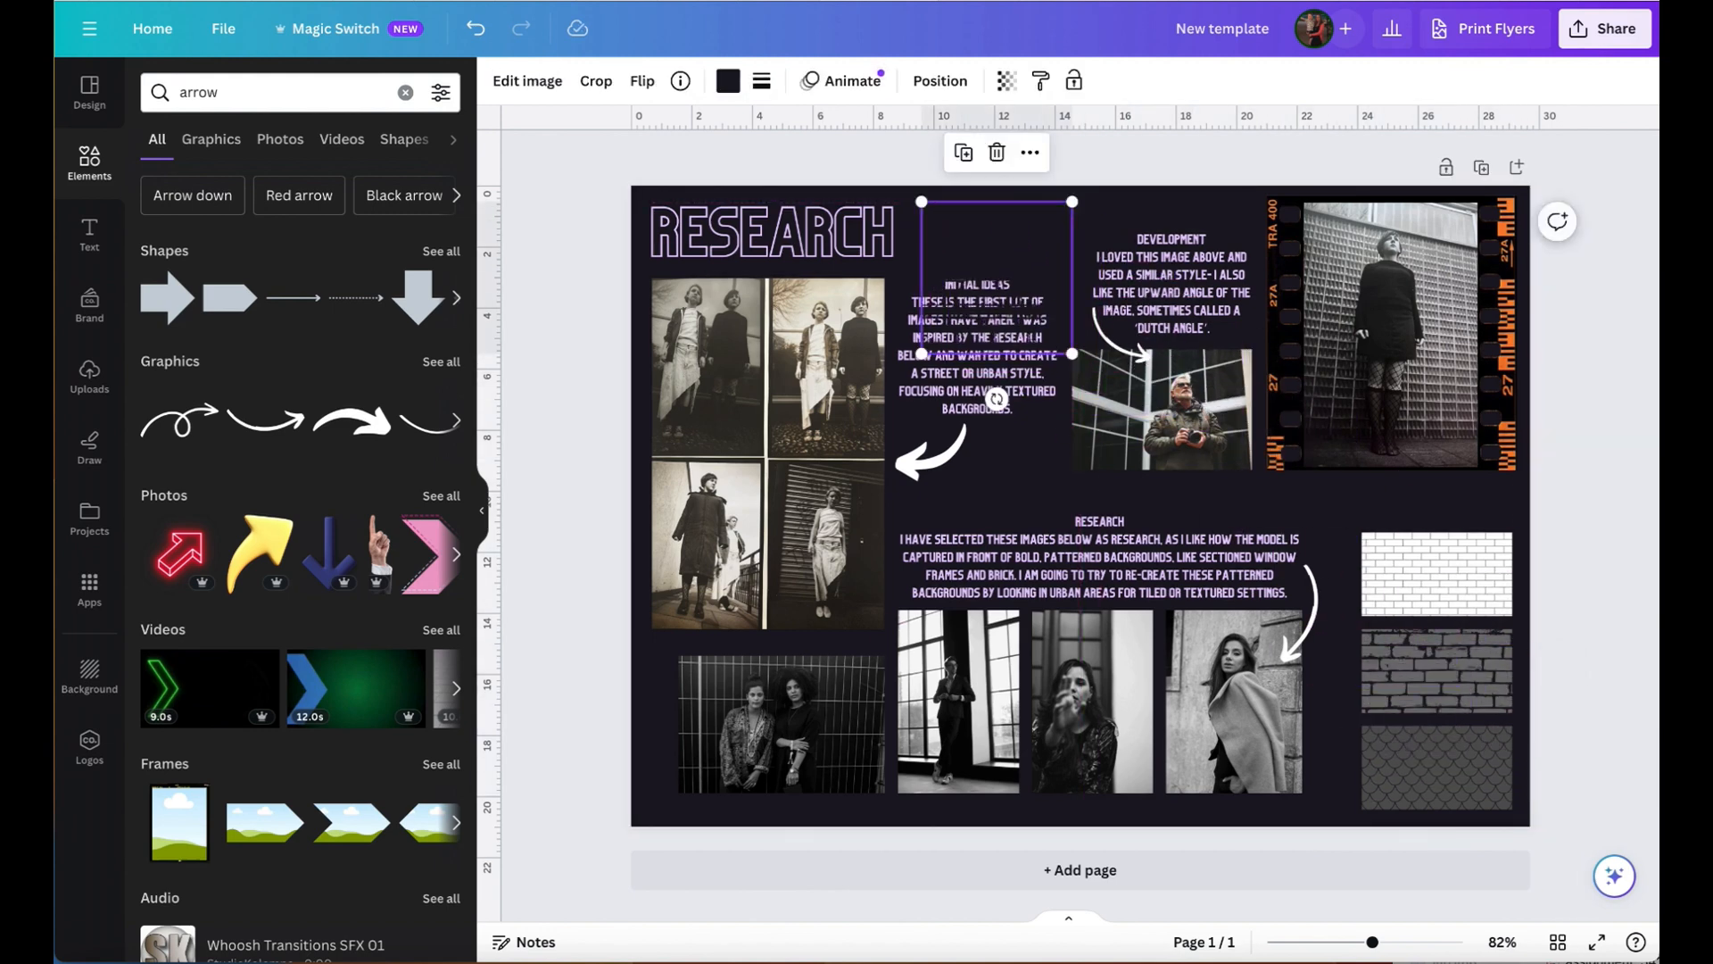
left_click(728, 81)
left_click(227, 248)
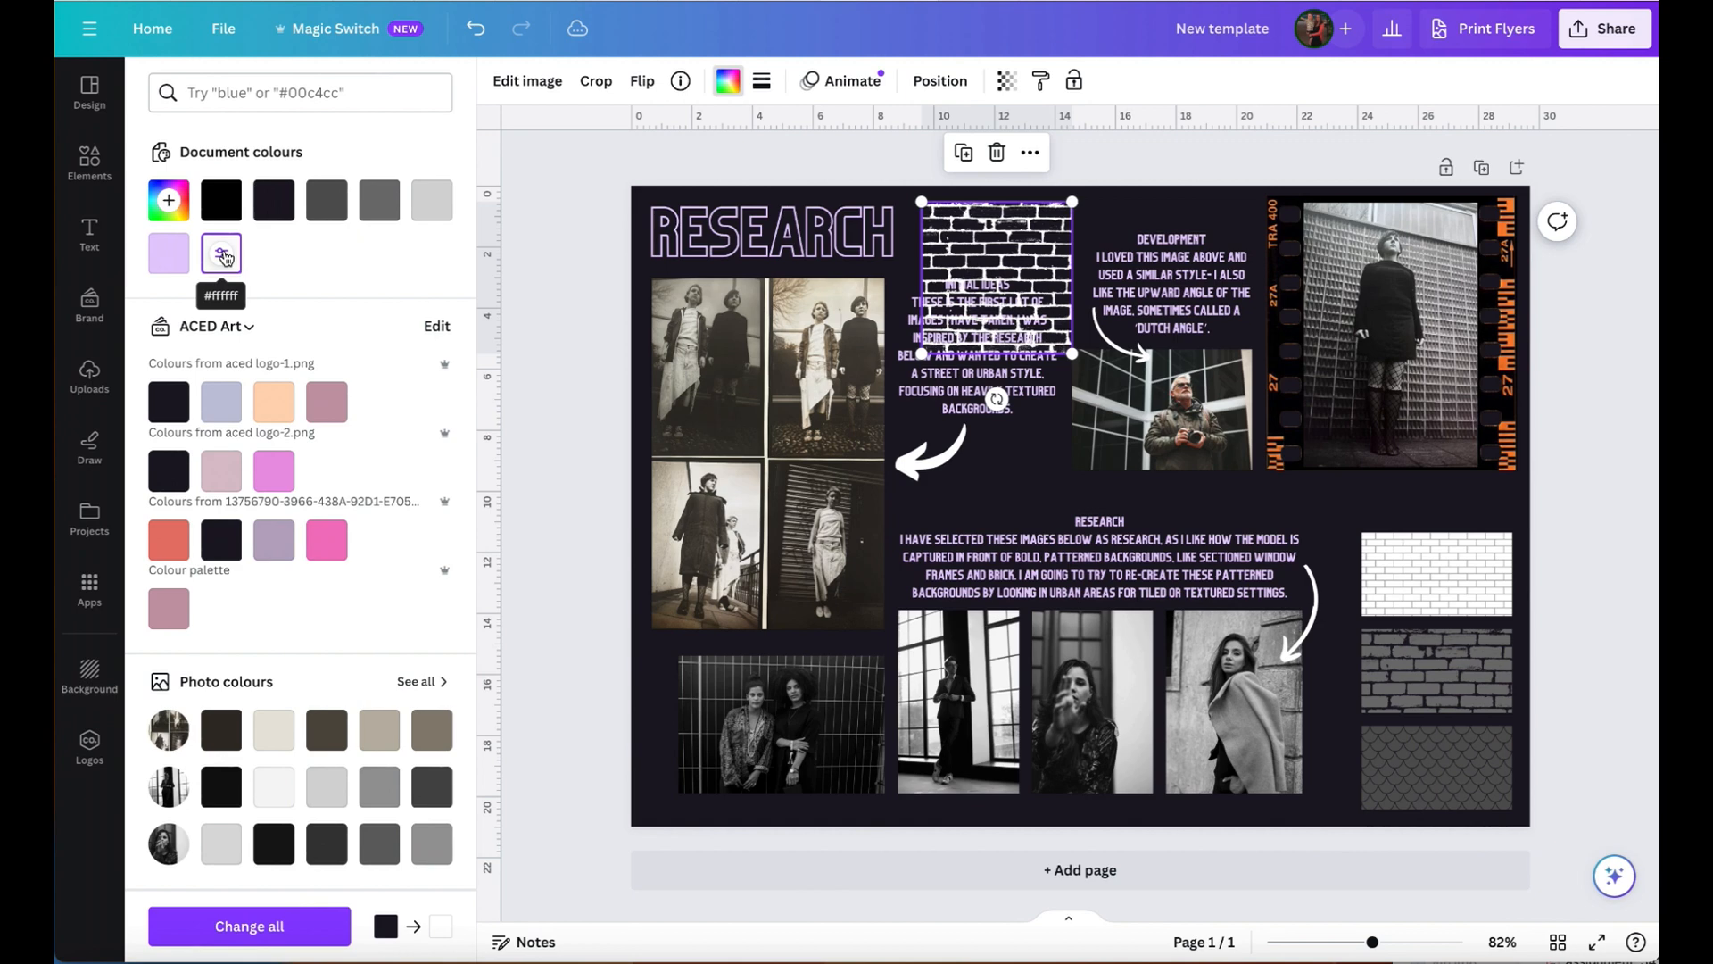
- Align the white brick copy with the page's upper-left corner and enlarge it to cover the whole page
left_click_drag(975, 245, 721, 229)
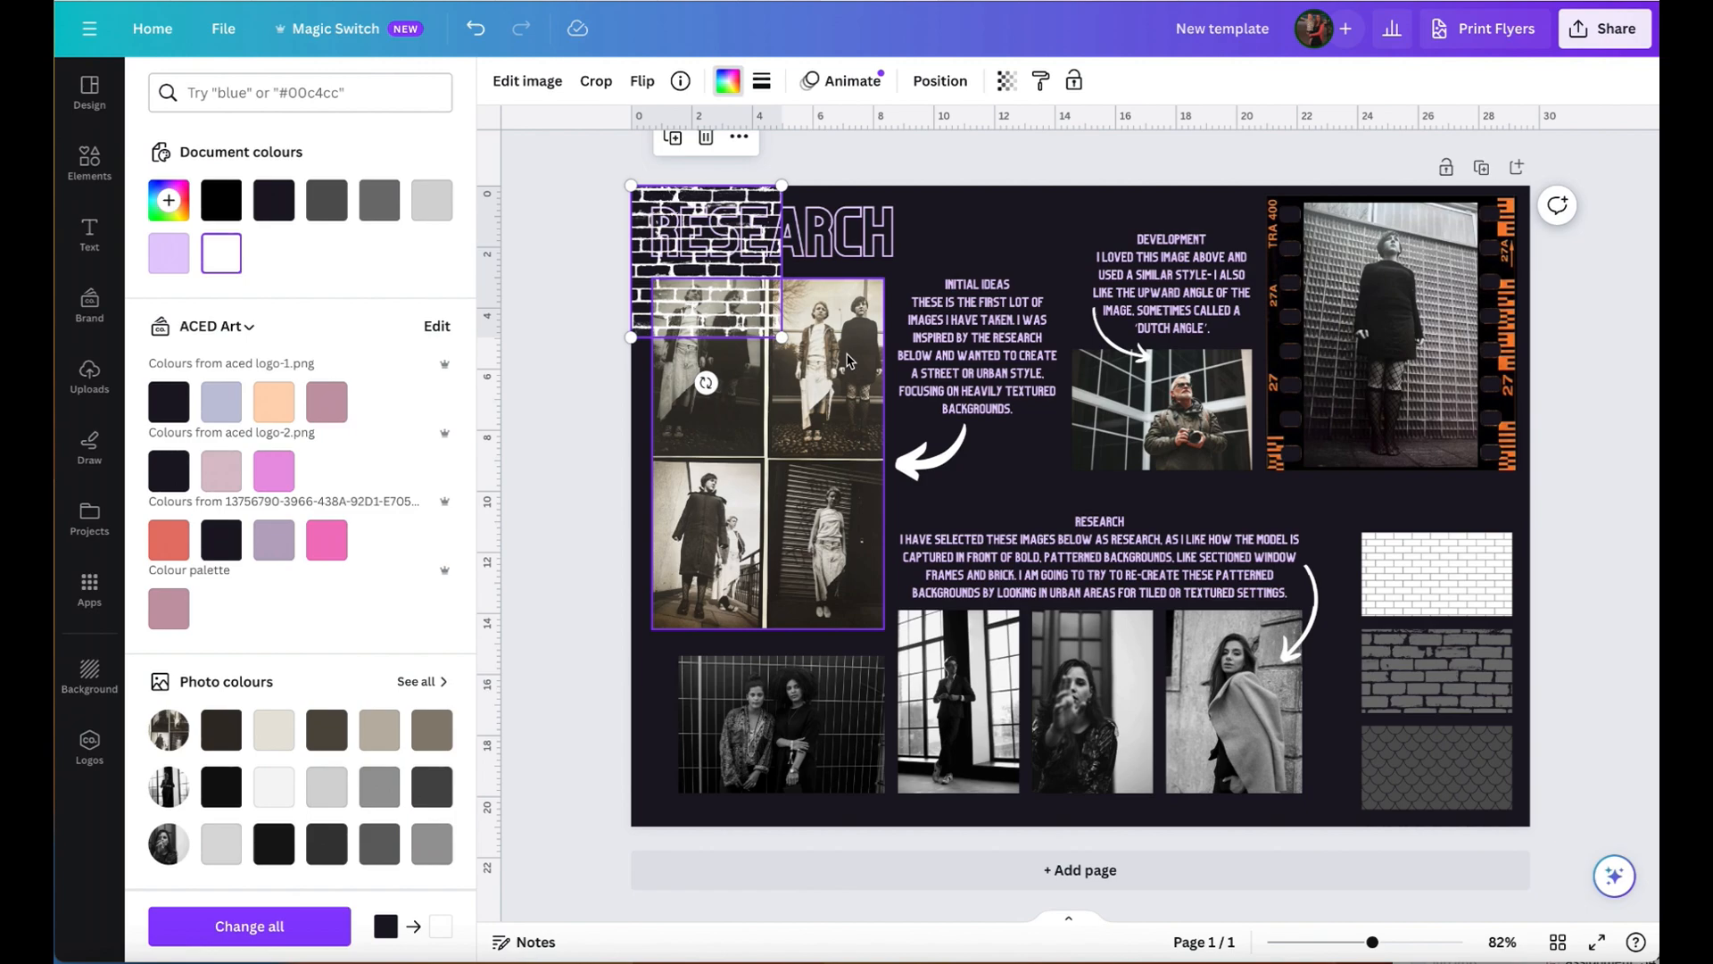
left_click_drag(781, 337, 1531, 925)
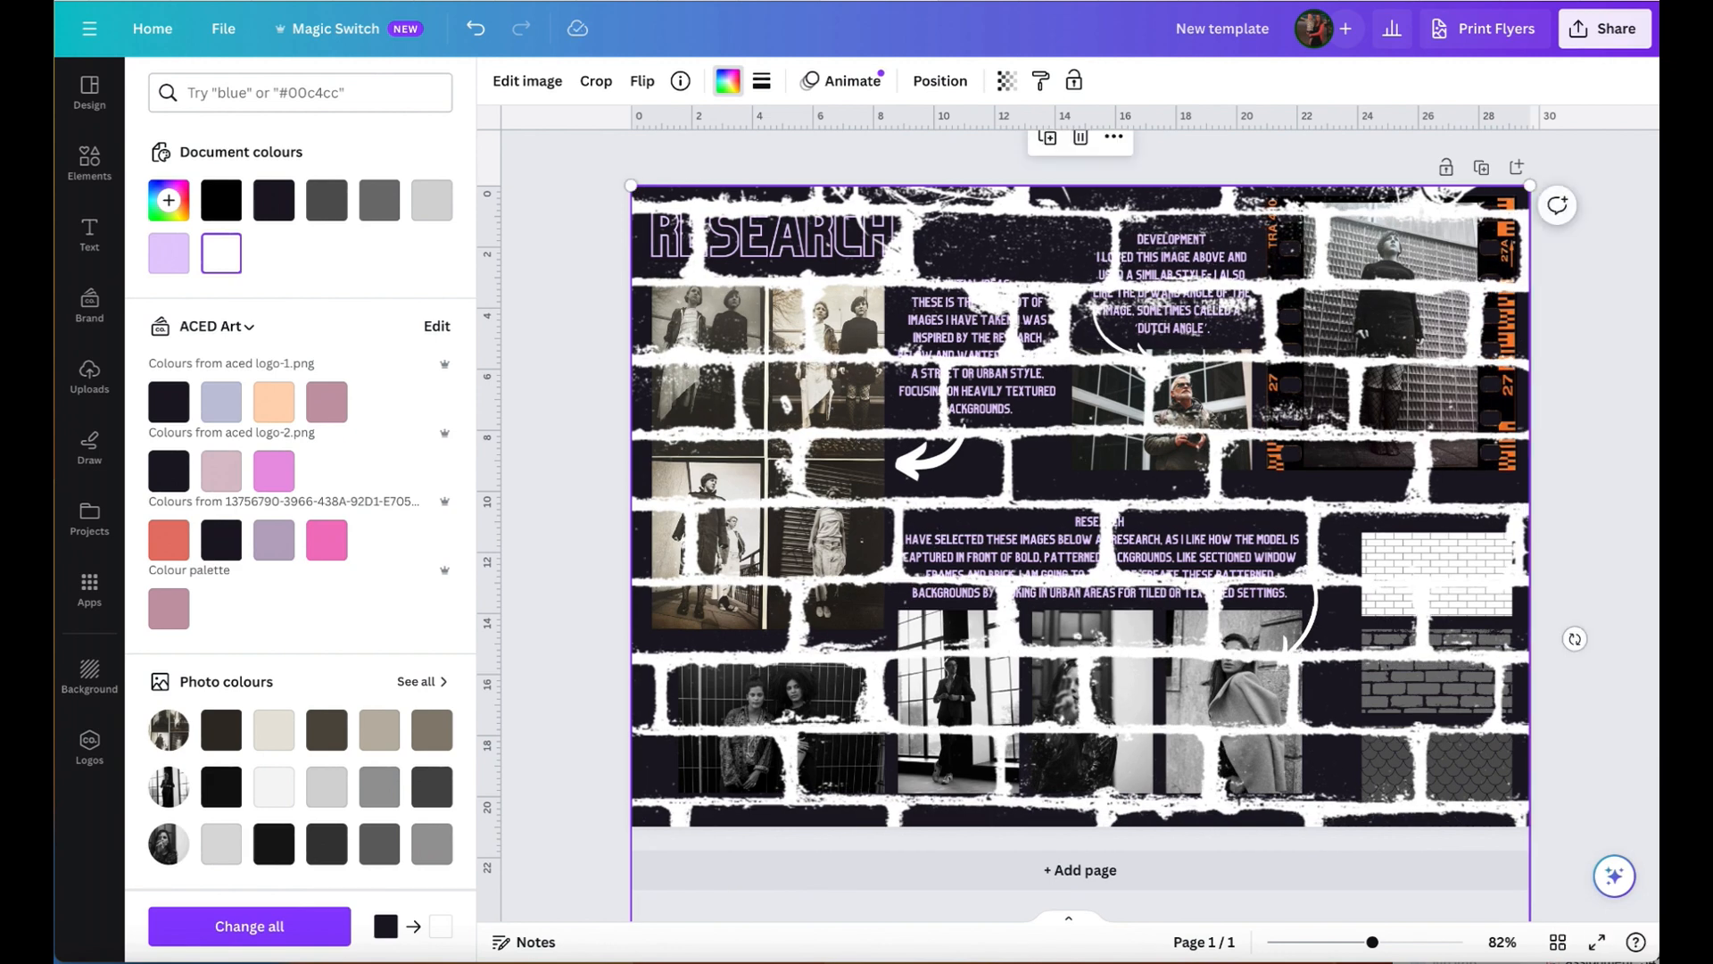
- Send the page-sized white brick overlay to the back, behind all the photos and texts
left_click(1594, 168)
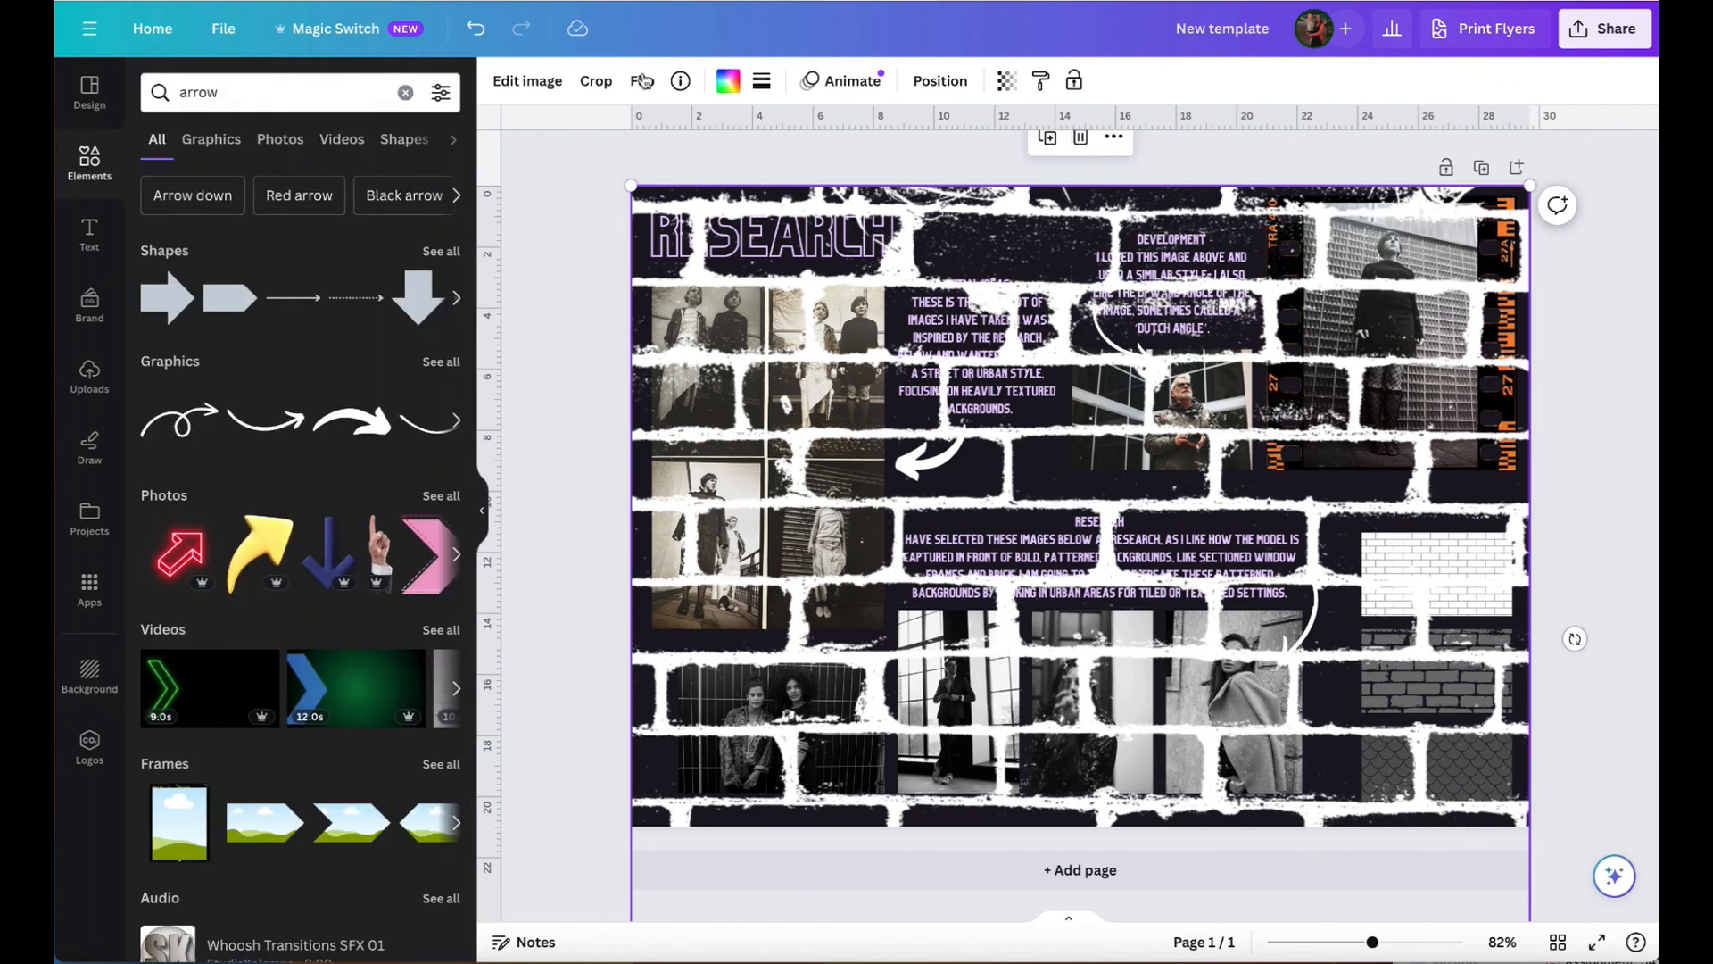
left_click(1118, 140)
mouse_move(1172, 407)
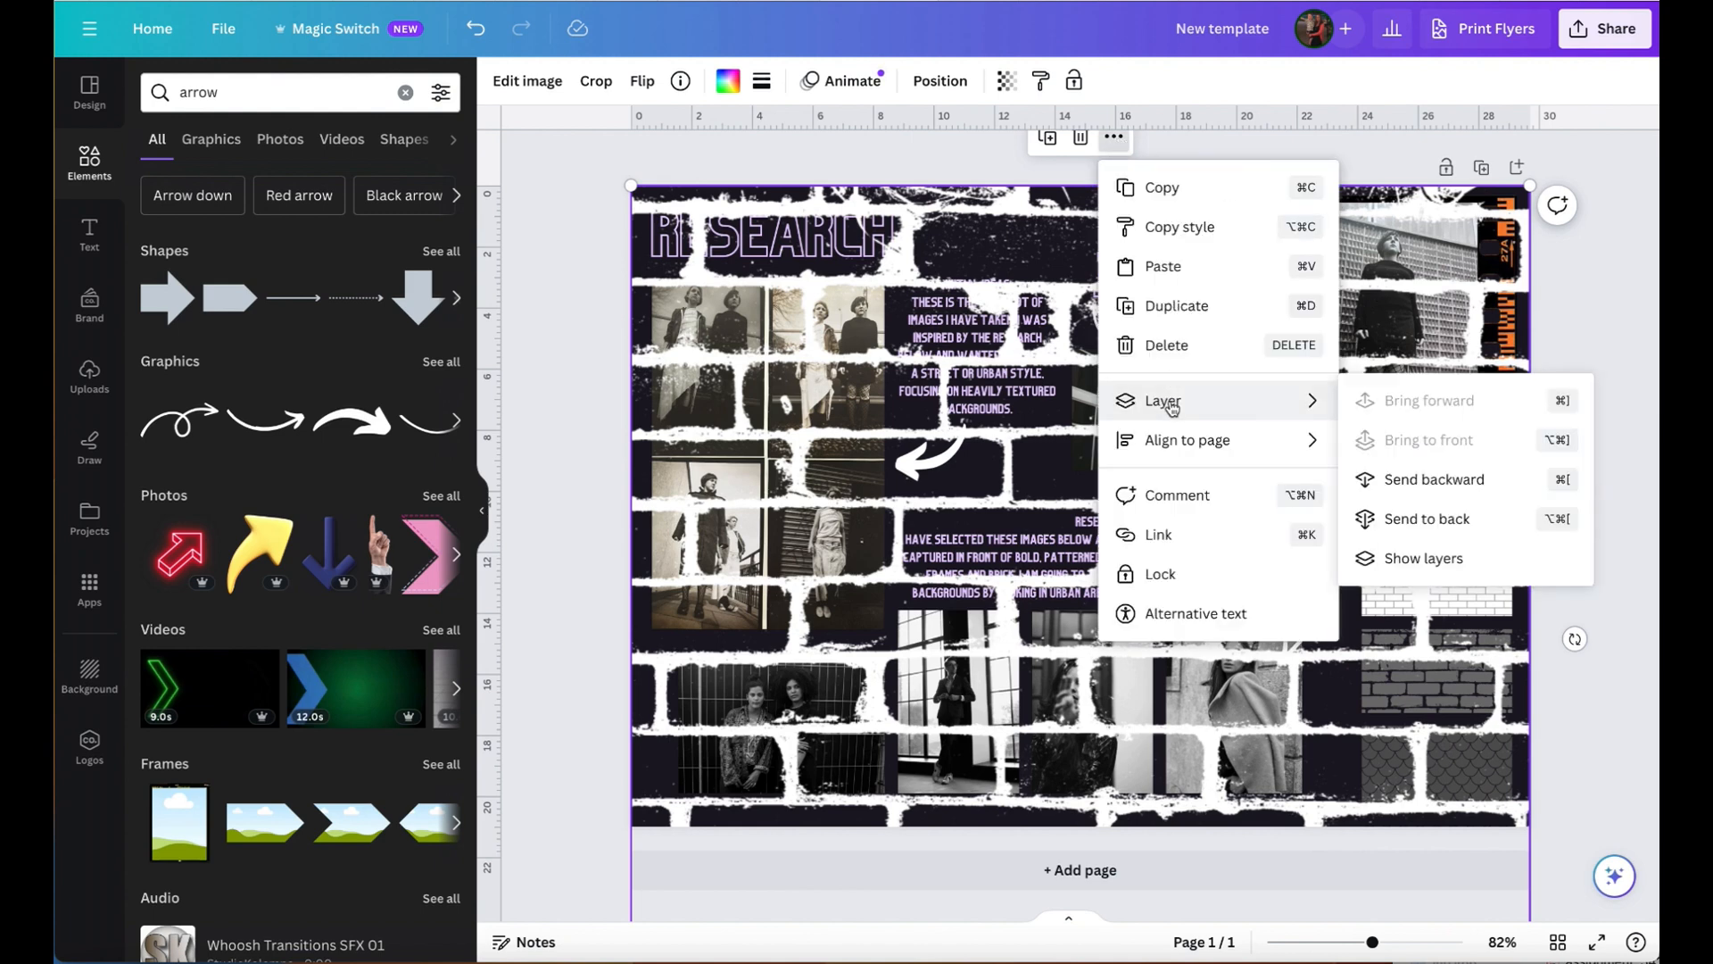
left_click(1402, 527)
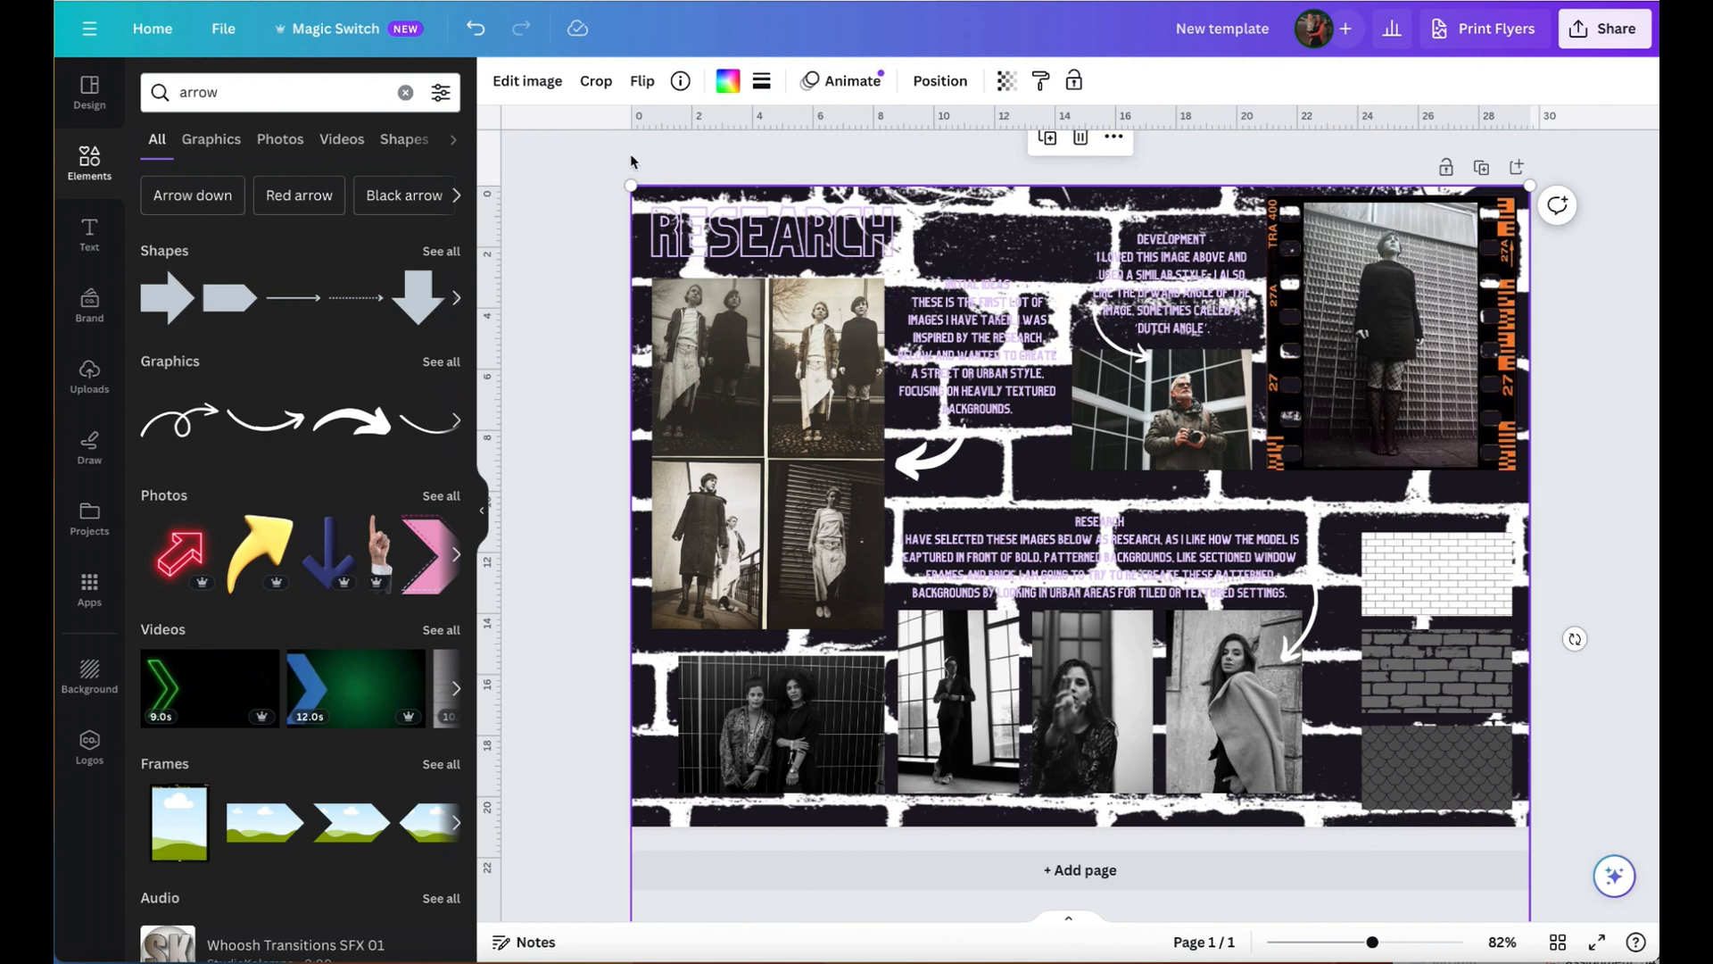
- Recolour the brick background, trying several lighter greys before applying the dark grey from the second row of photo colours
left_click(721, 85)
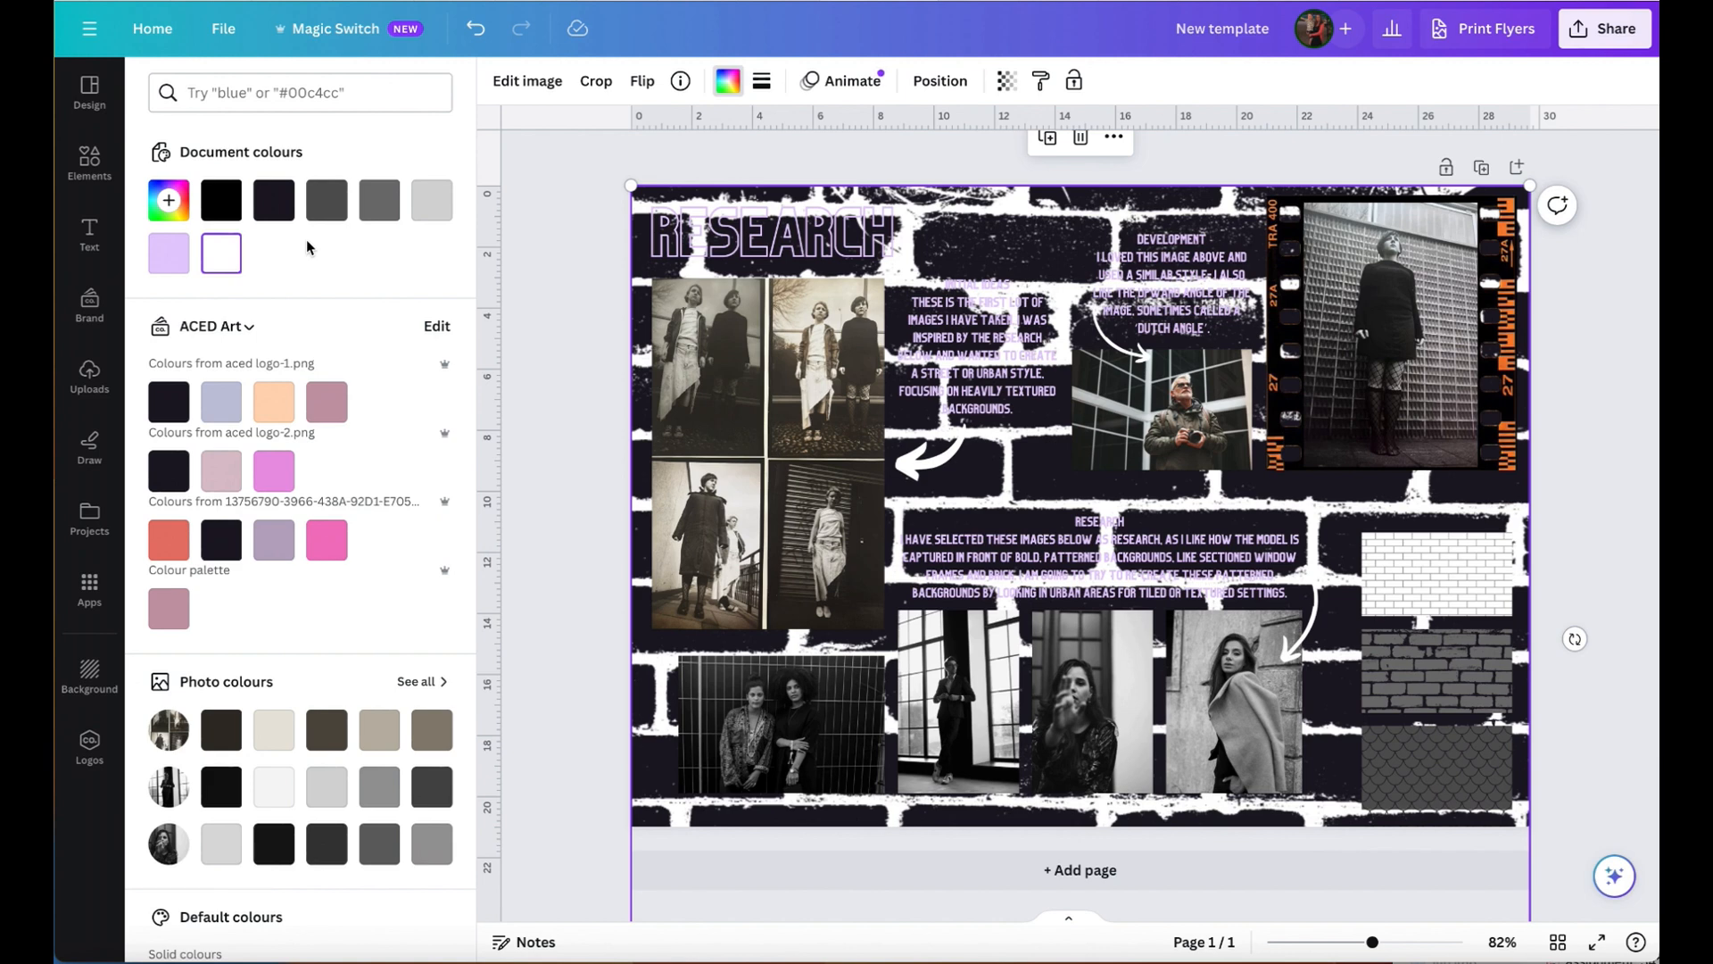
left_click(224, 843)
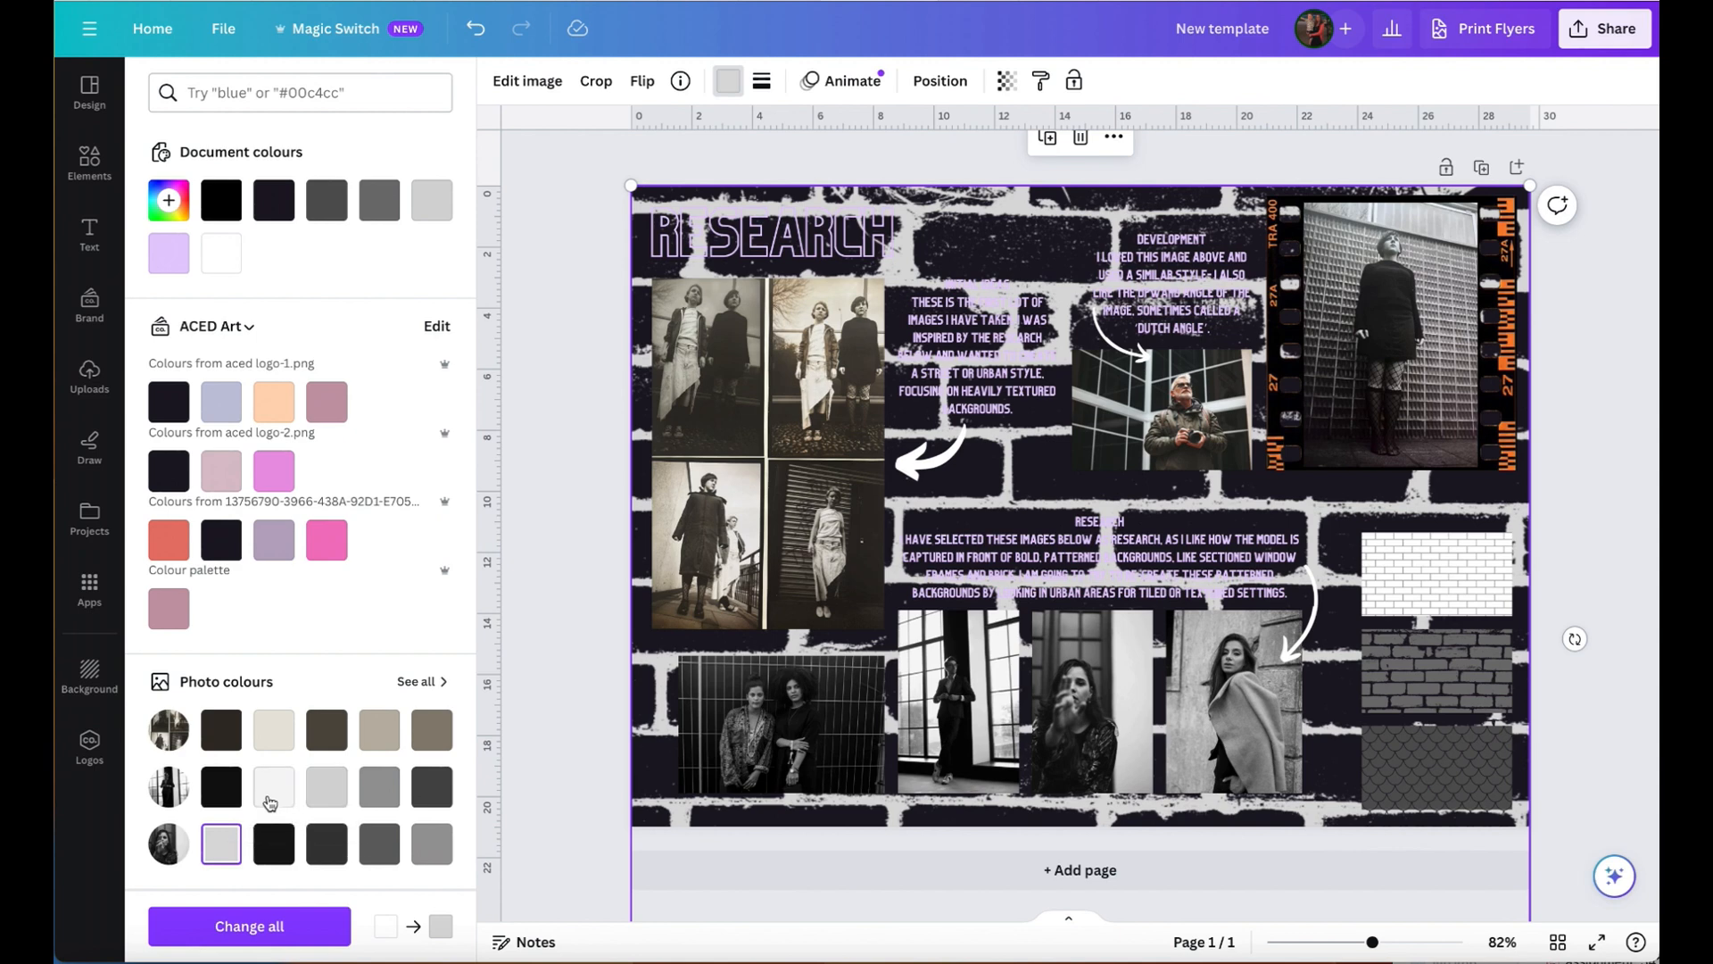
left_click(279, 799)
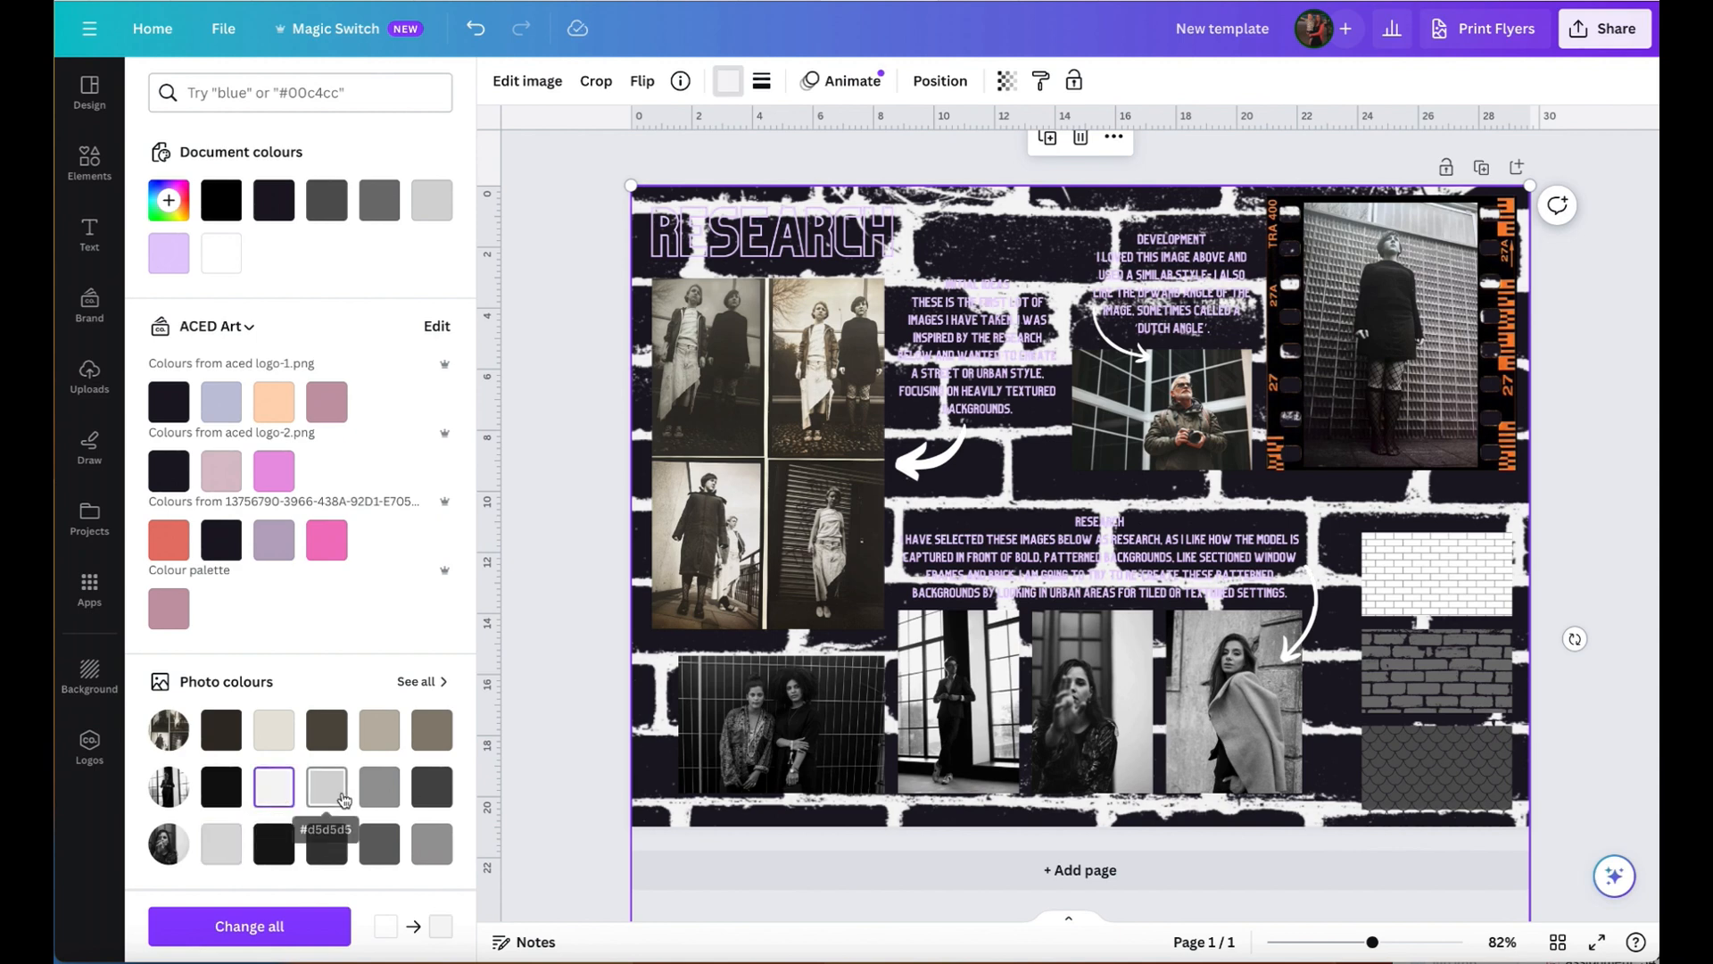
left_click(379, 794)
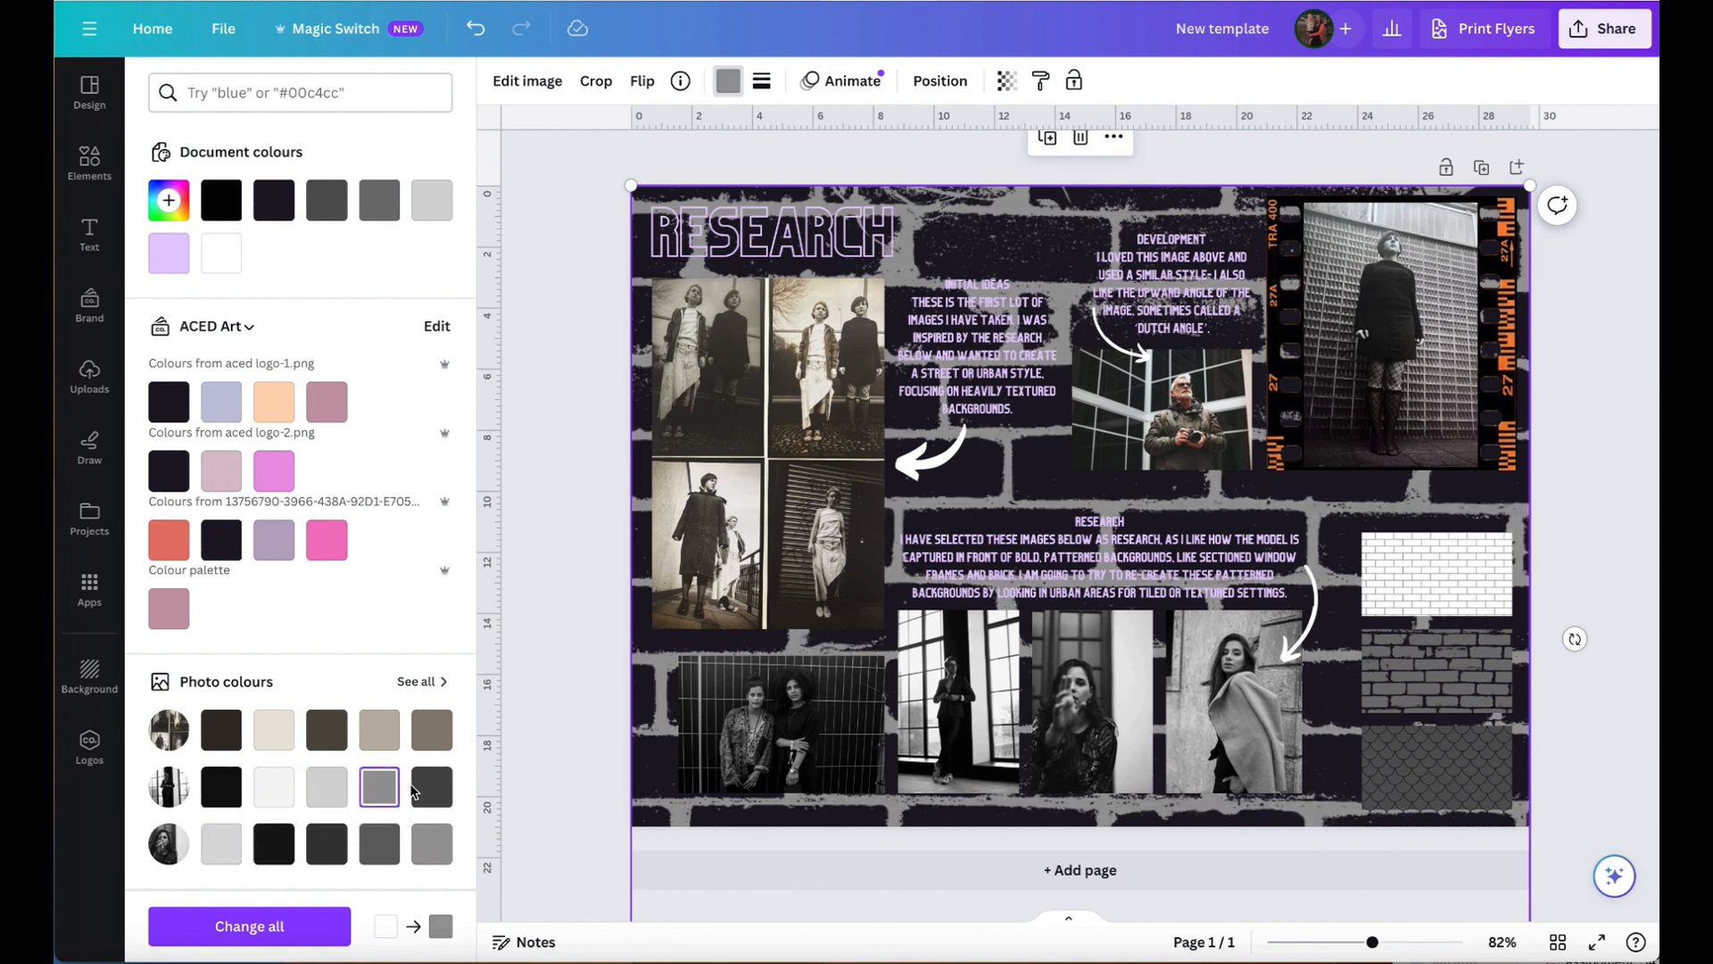
left_click(432, 789)
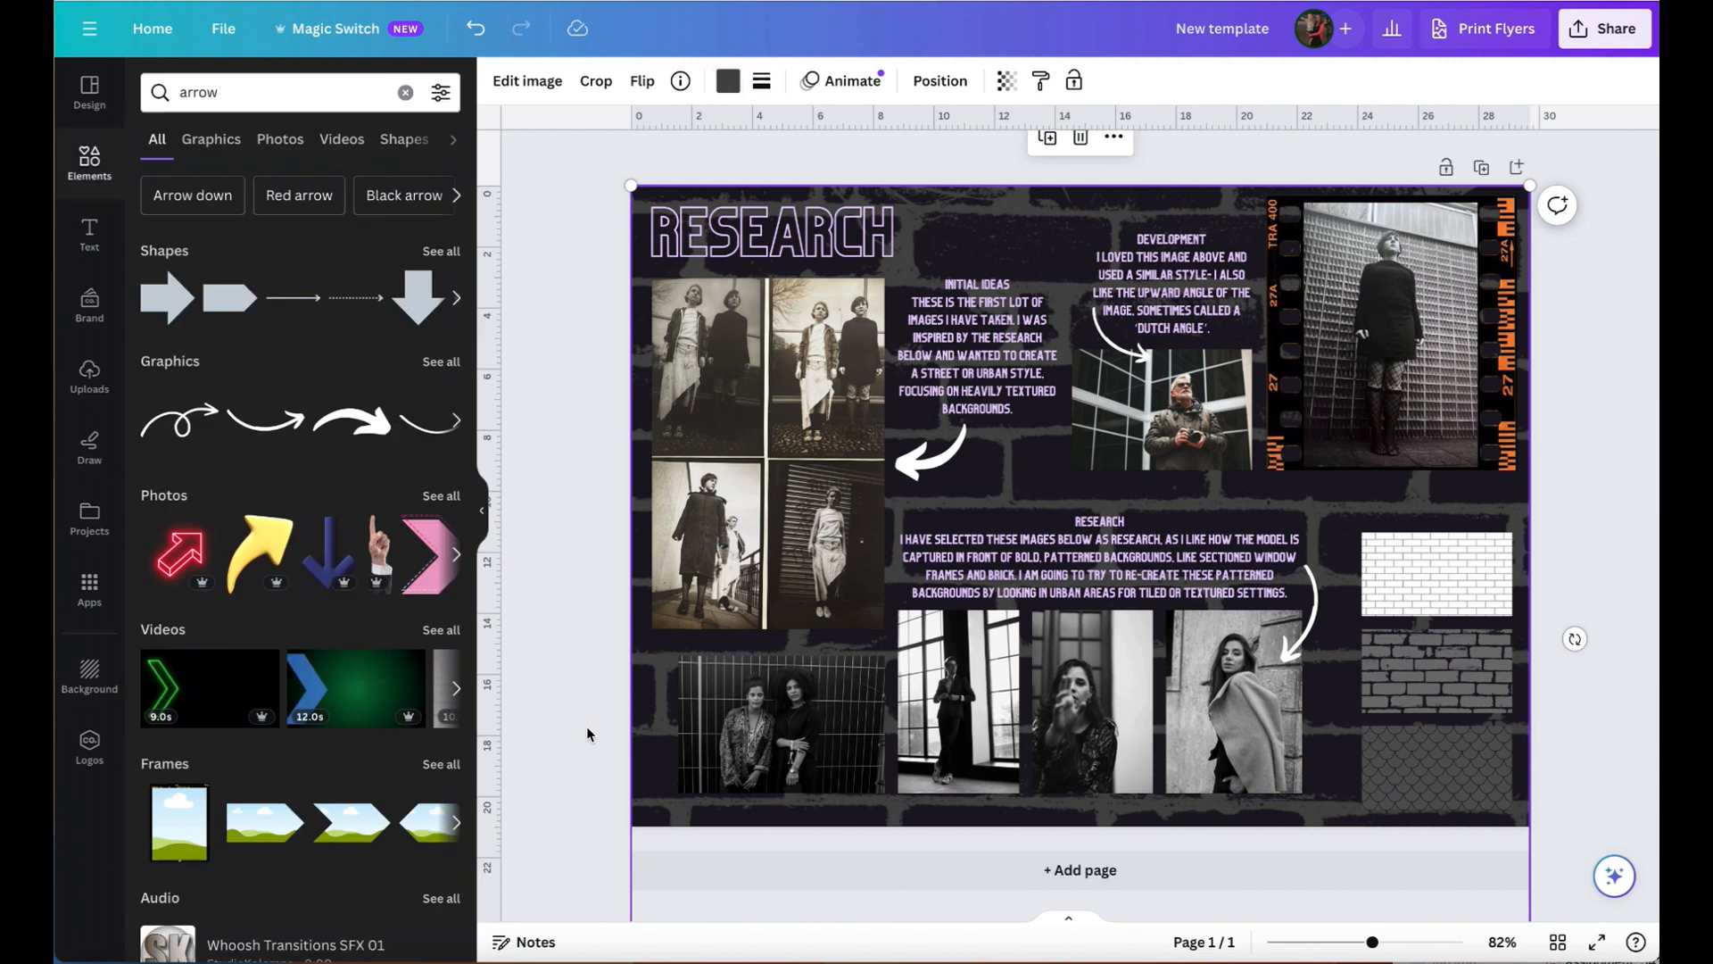
left_click(1569, 389)
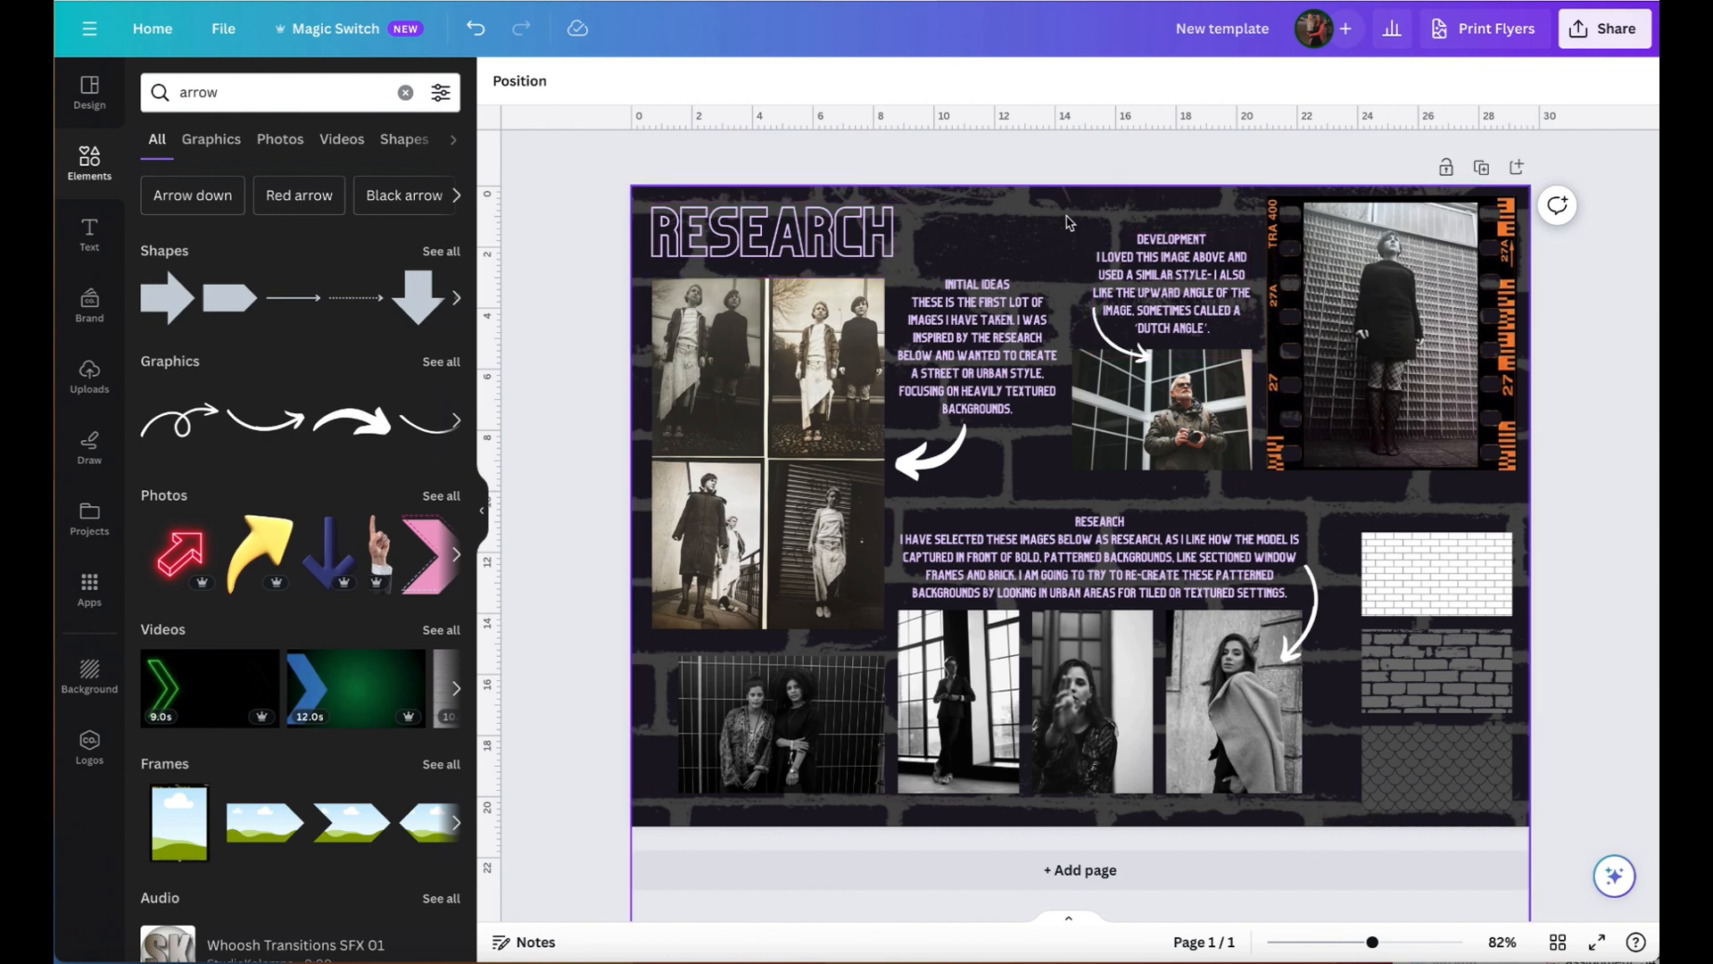
- With a pink marker, draw scribbles above the Development and Research texts, an ellipse around the Initial Ideas title, and arrows to the neighbouring photos
left_click(88, 450)
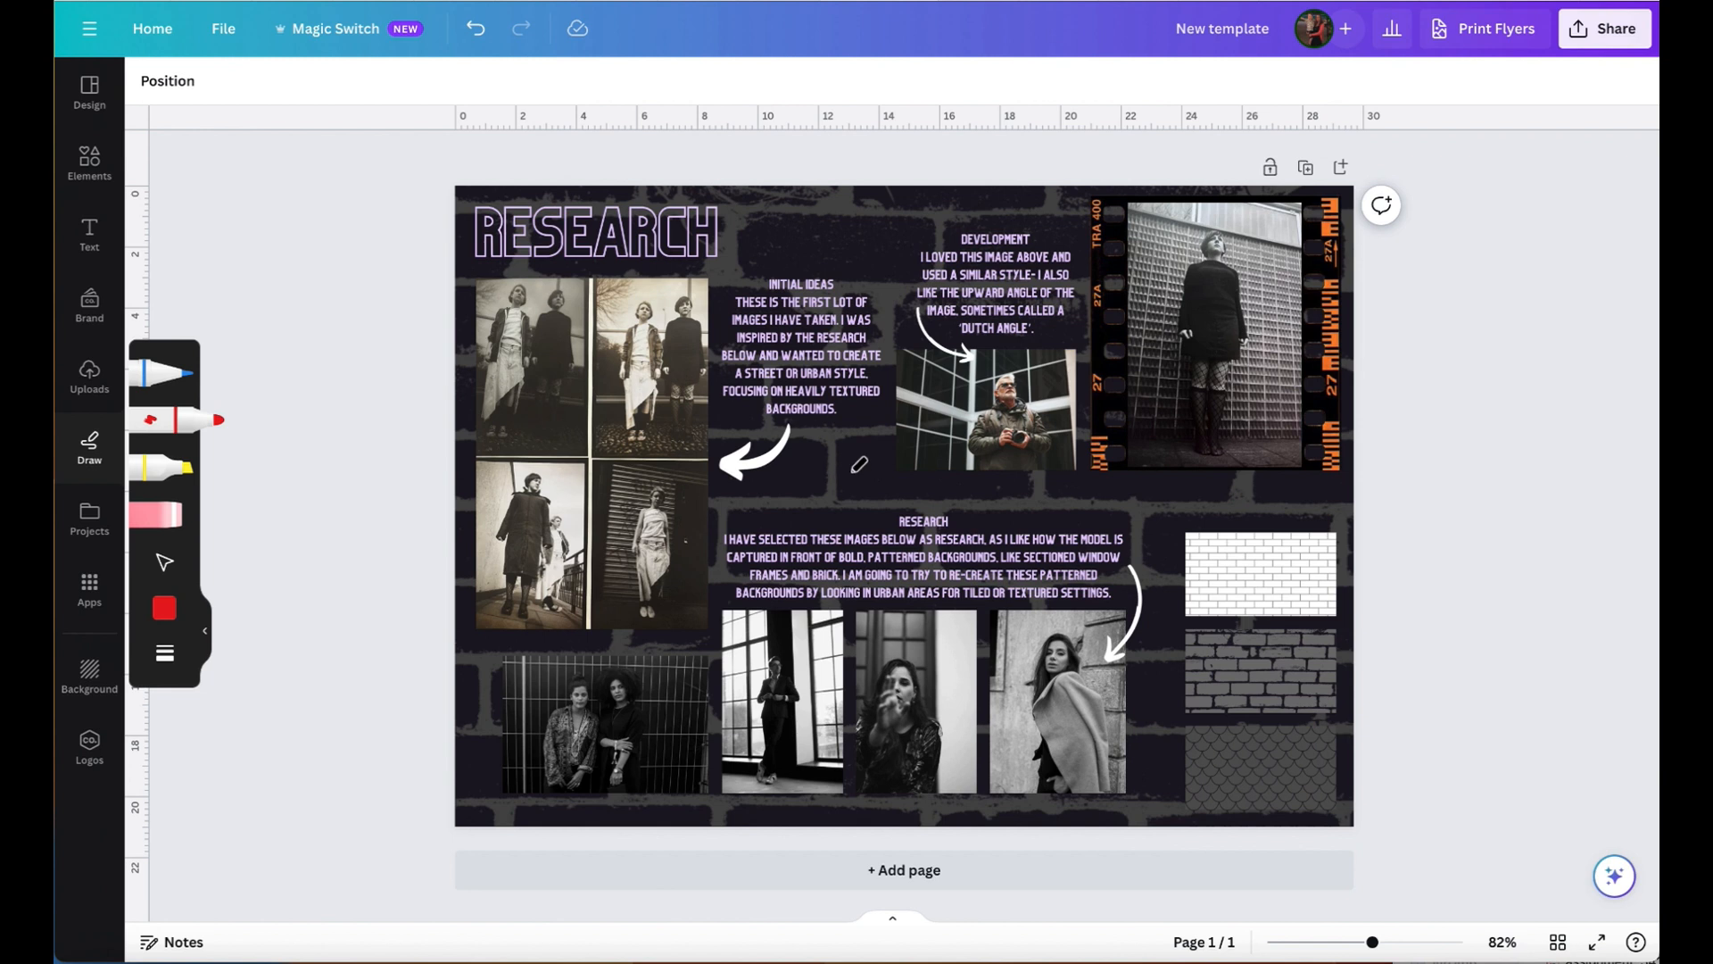
left_click(164, 610)
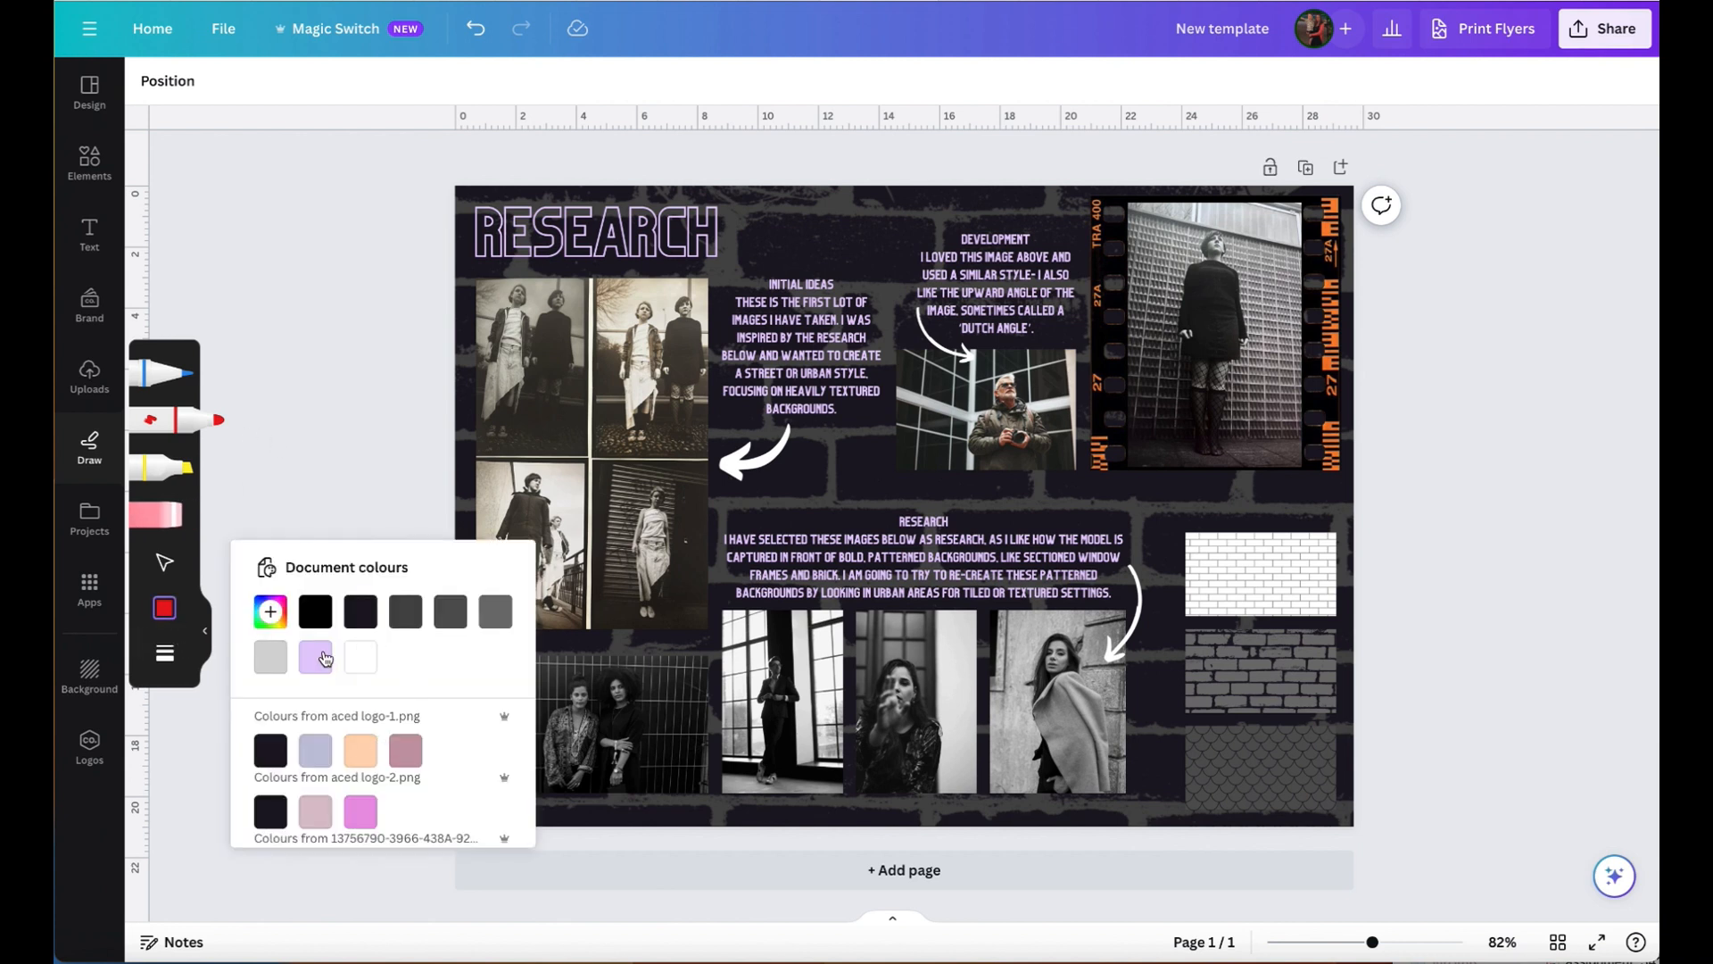
left_click(360, 811)
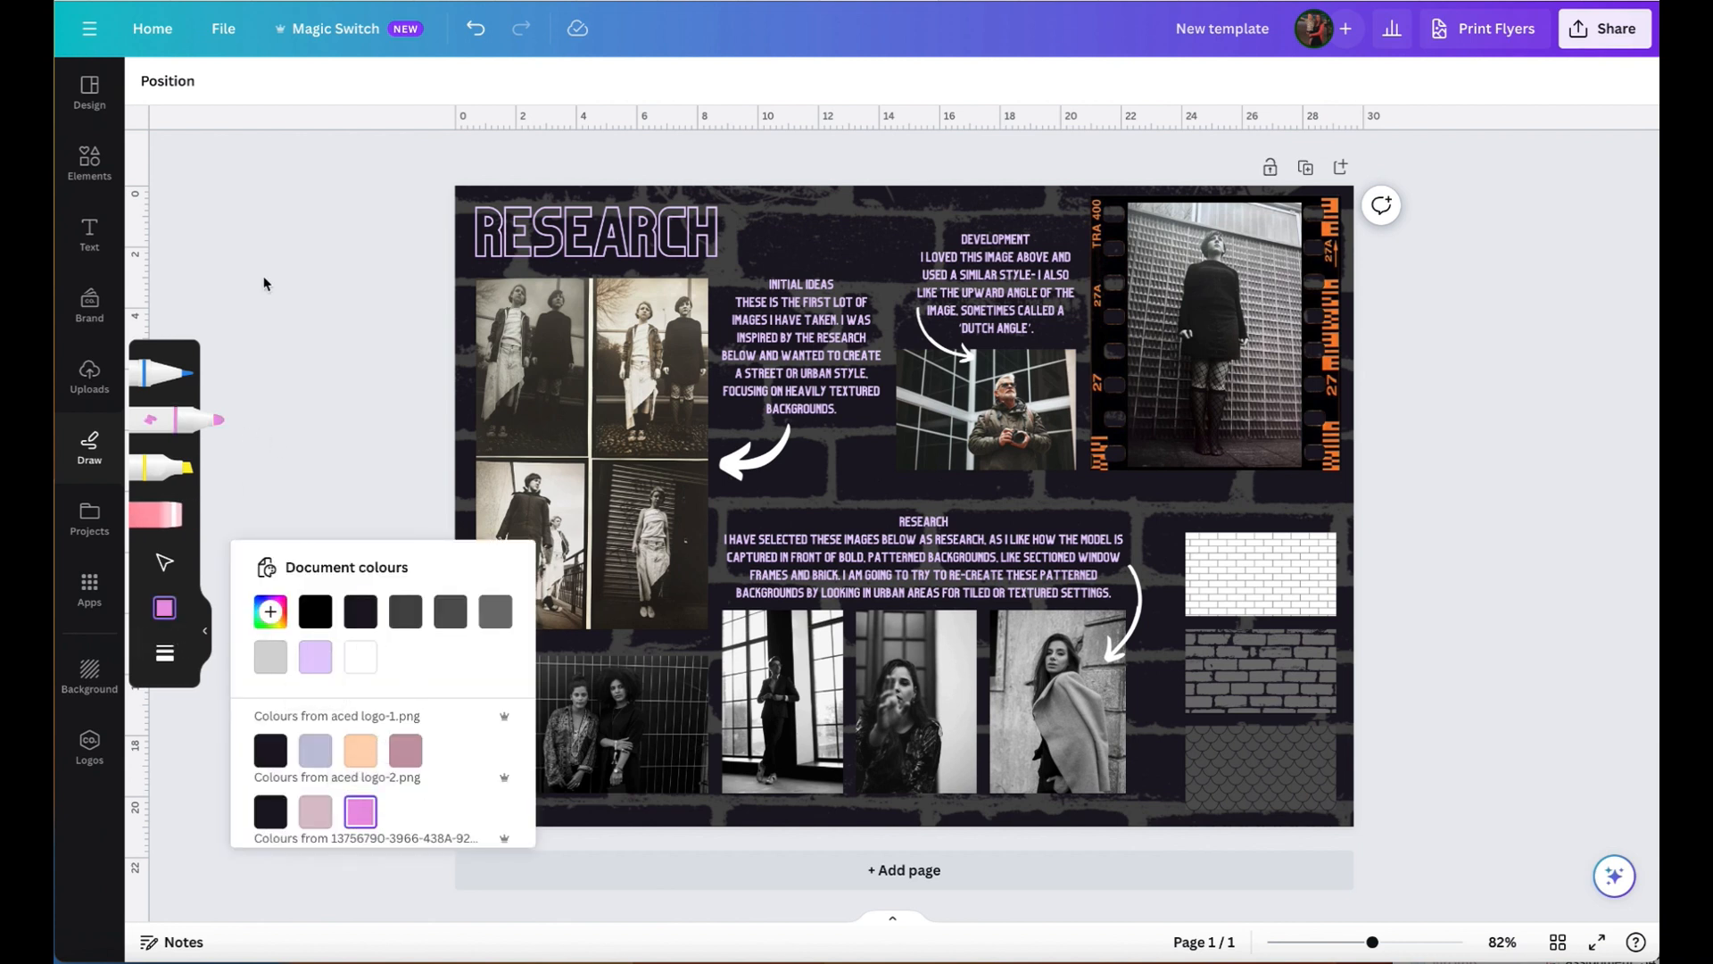
left_click(183, 426)
left_click(143, 418)
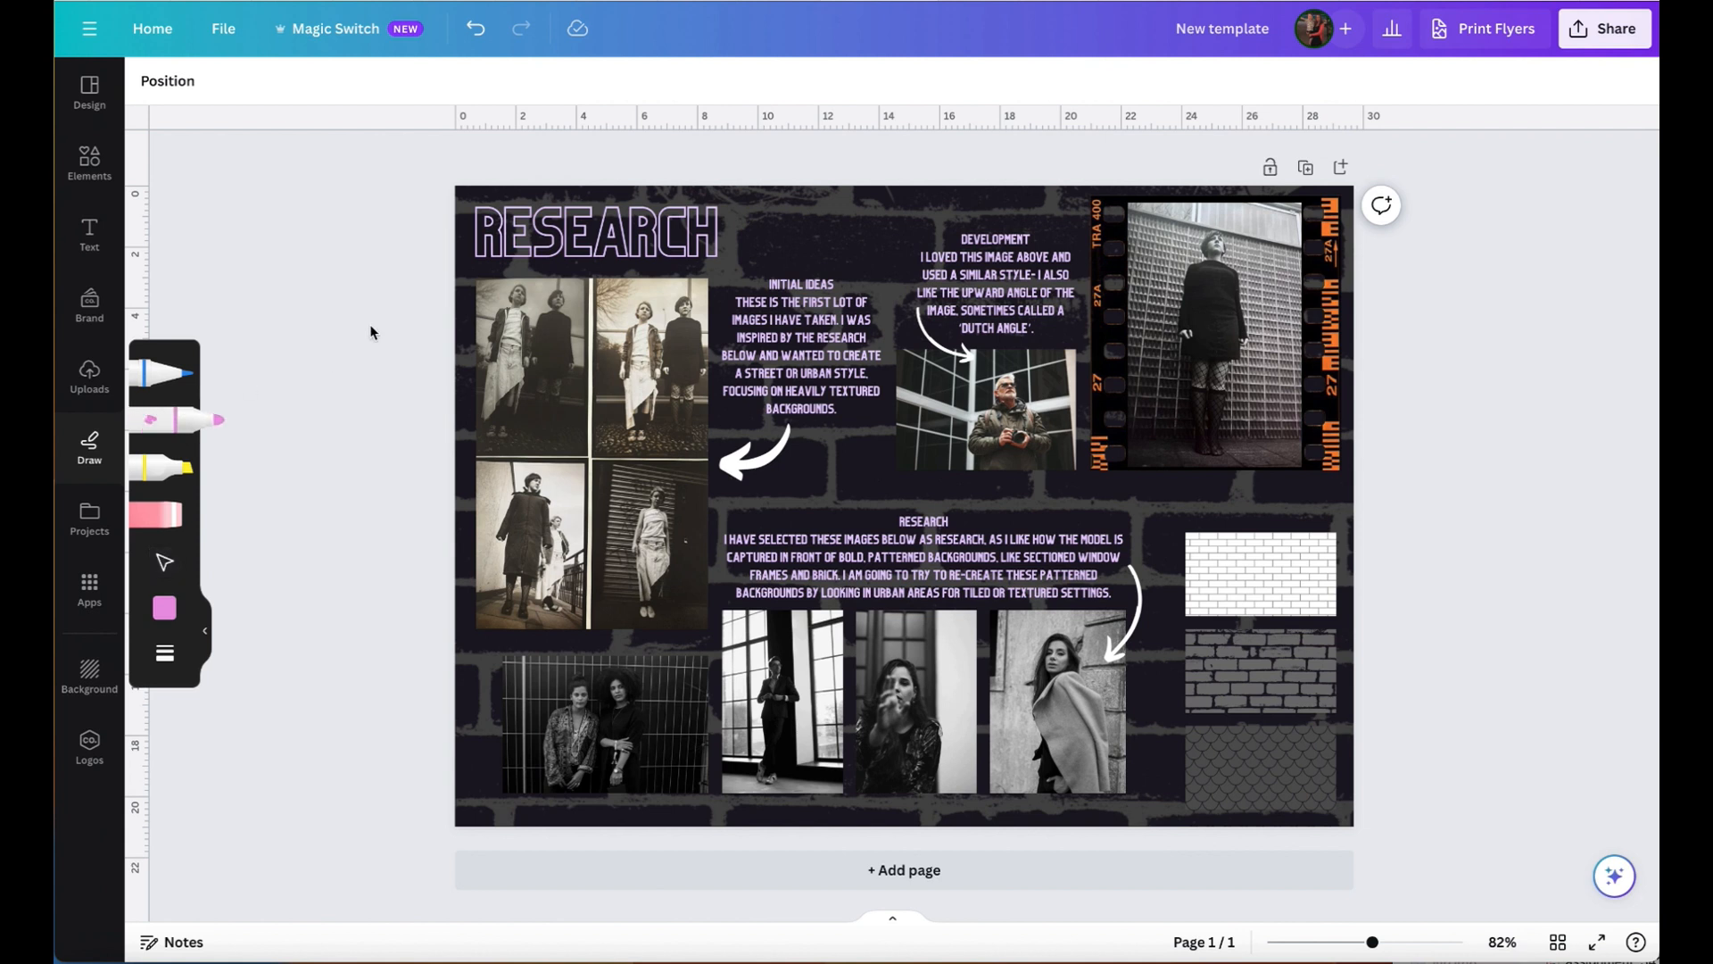
mouse_move(773, 474)
left_mouse_down()
mouse_move(863, 460)
mouse_move(857, 476)
mouse_move(912, 483)
left_mouse_up()
mouse_move(866, 203)
left_mouse_down()
mouse_move(893, 221)
mouse_move(1053, 210)
mouse_move(1082, 239)
mouse_move(1087, 215)
left_mouse_up()
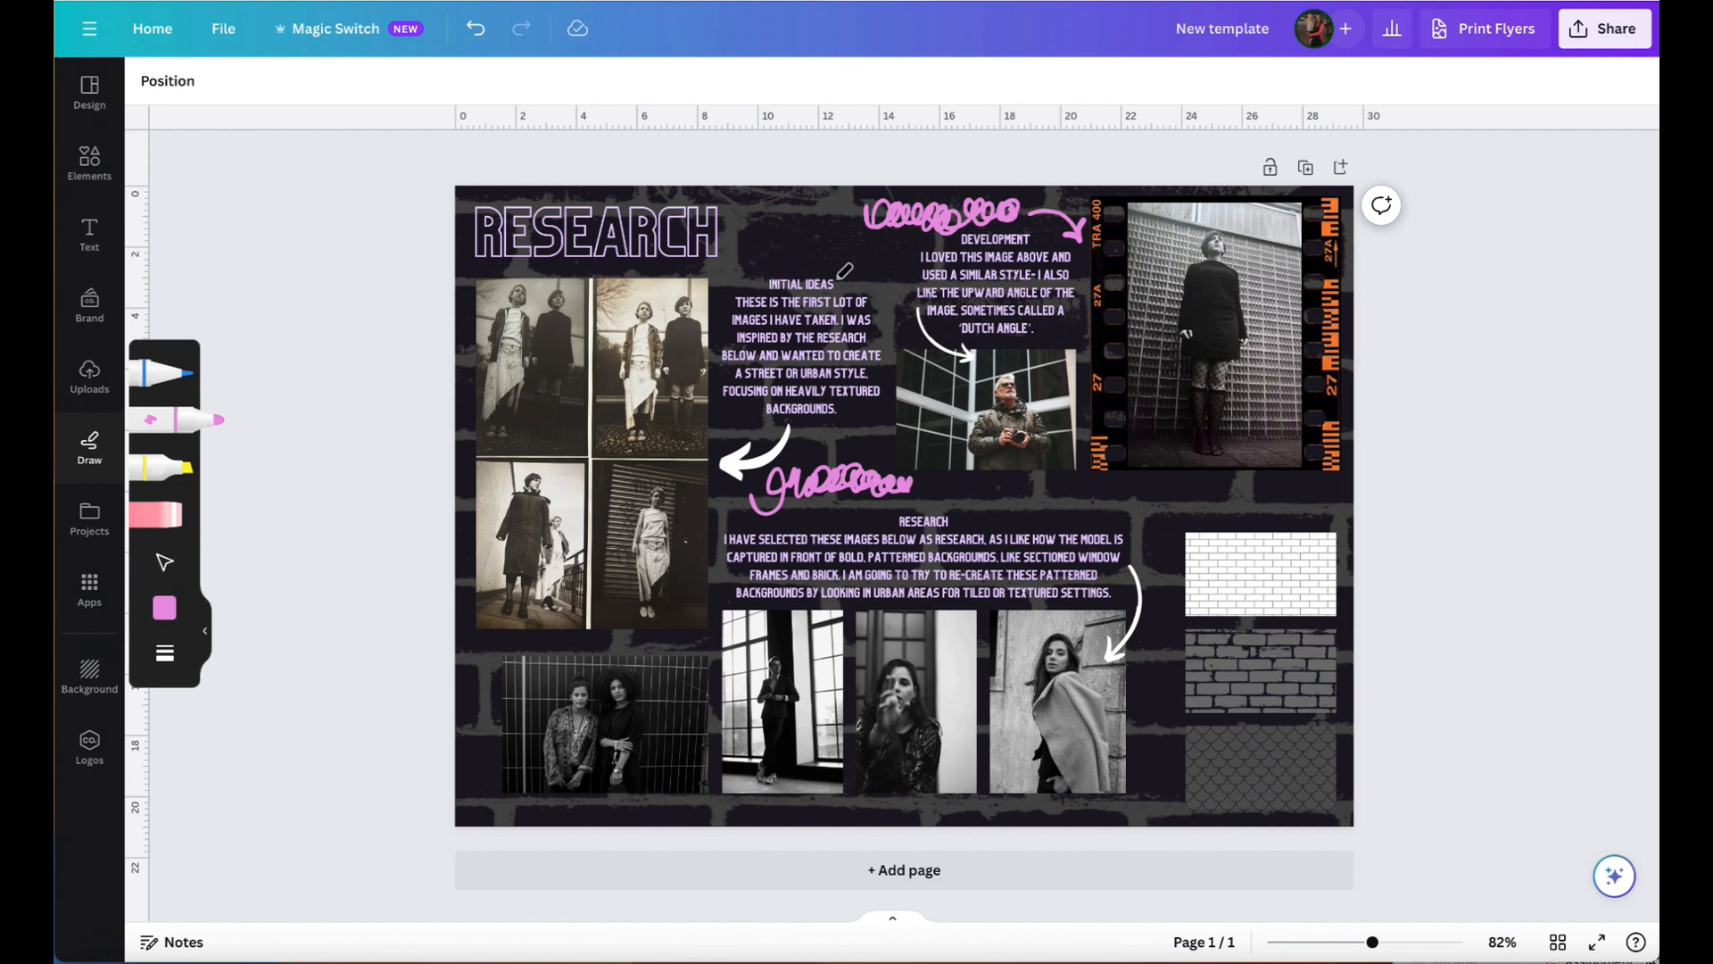
mouse_move(842, 271)
left_mouse_down()
mouse_move(759, 263)
mouse_move(781, 290)
mouse_move(828, 286)
mouse_move(844, 268)
mouse_move(808, 245)
mouse_move(705, 265)
mouse_move(734, 284)
left_mouse_up()
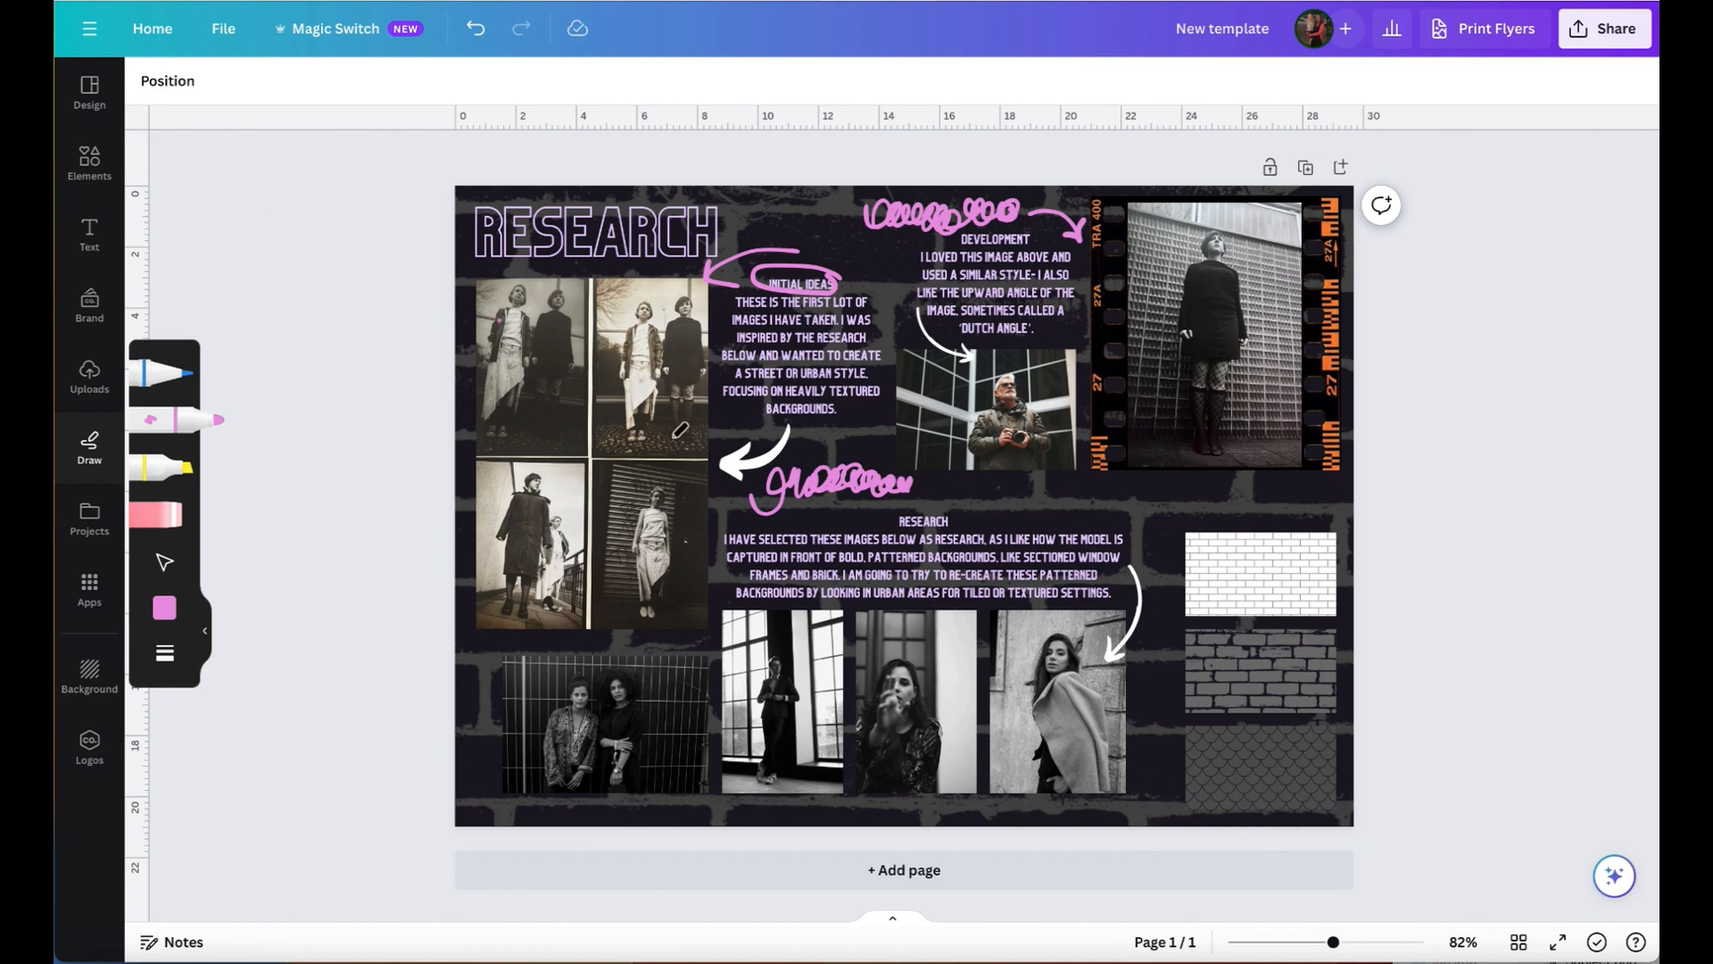
left_click(475, 28)
- Try brightness 16, contrast 35 and saturation 19 on the sepia four-photo image
left_click(87, 165)
left_click(724, 393)
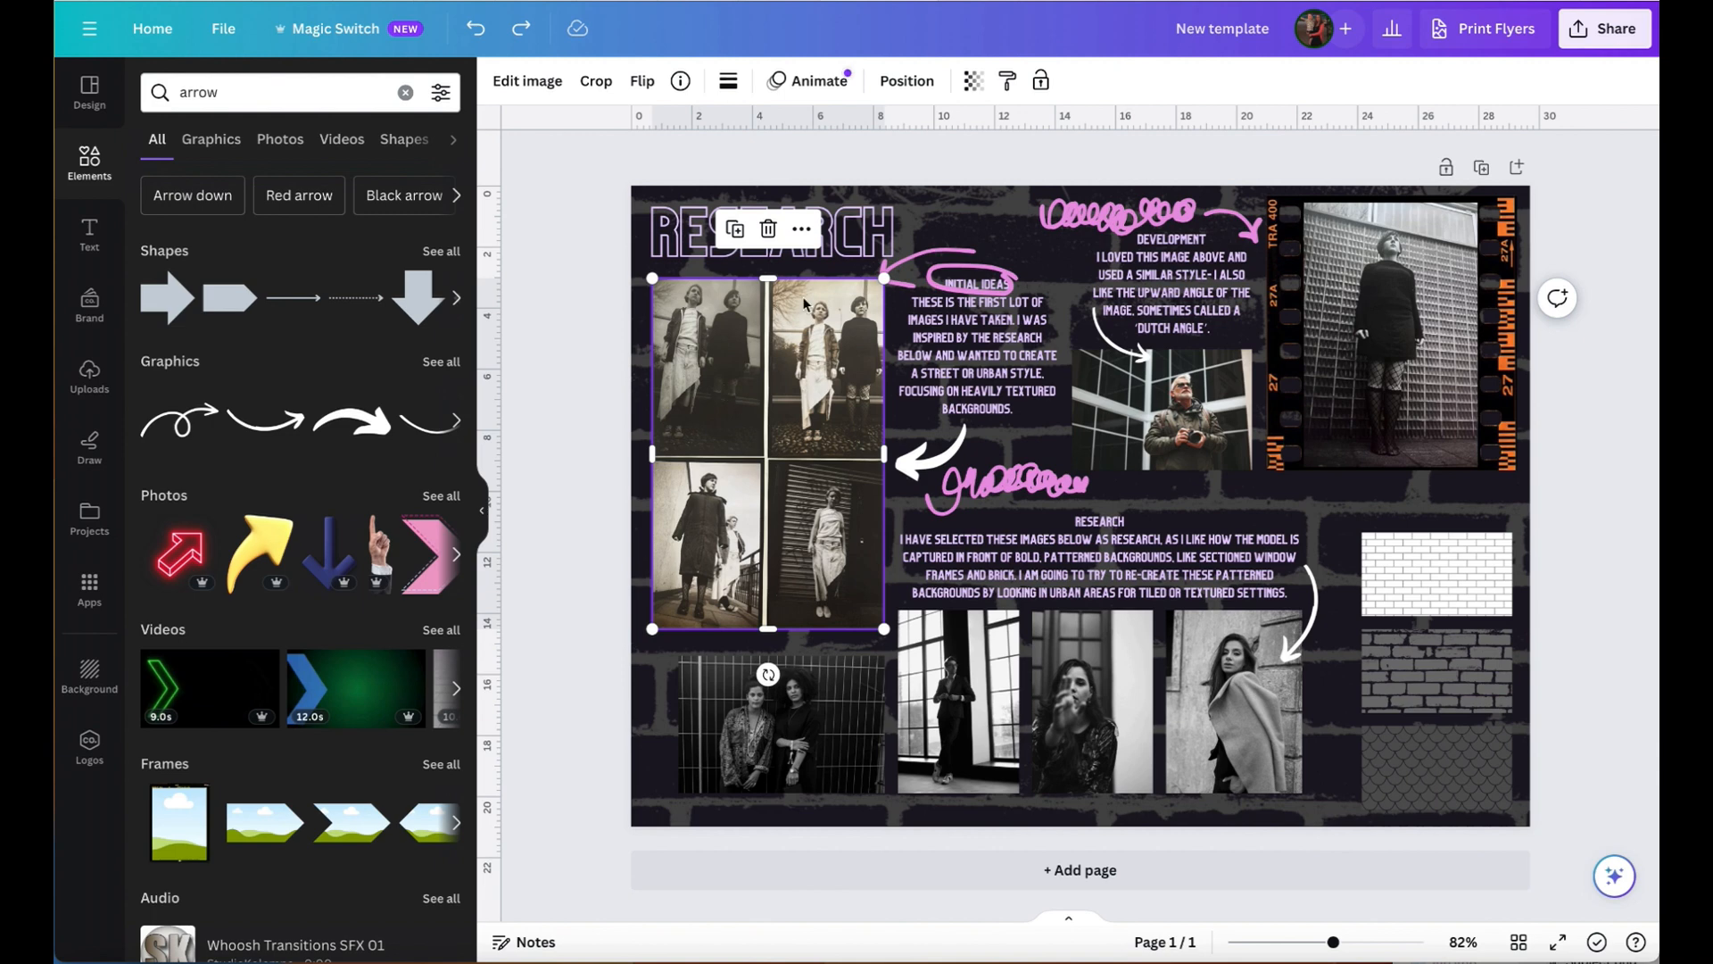
left_click(528, 81)
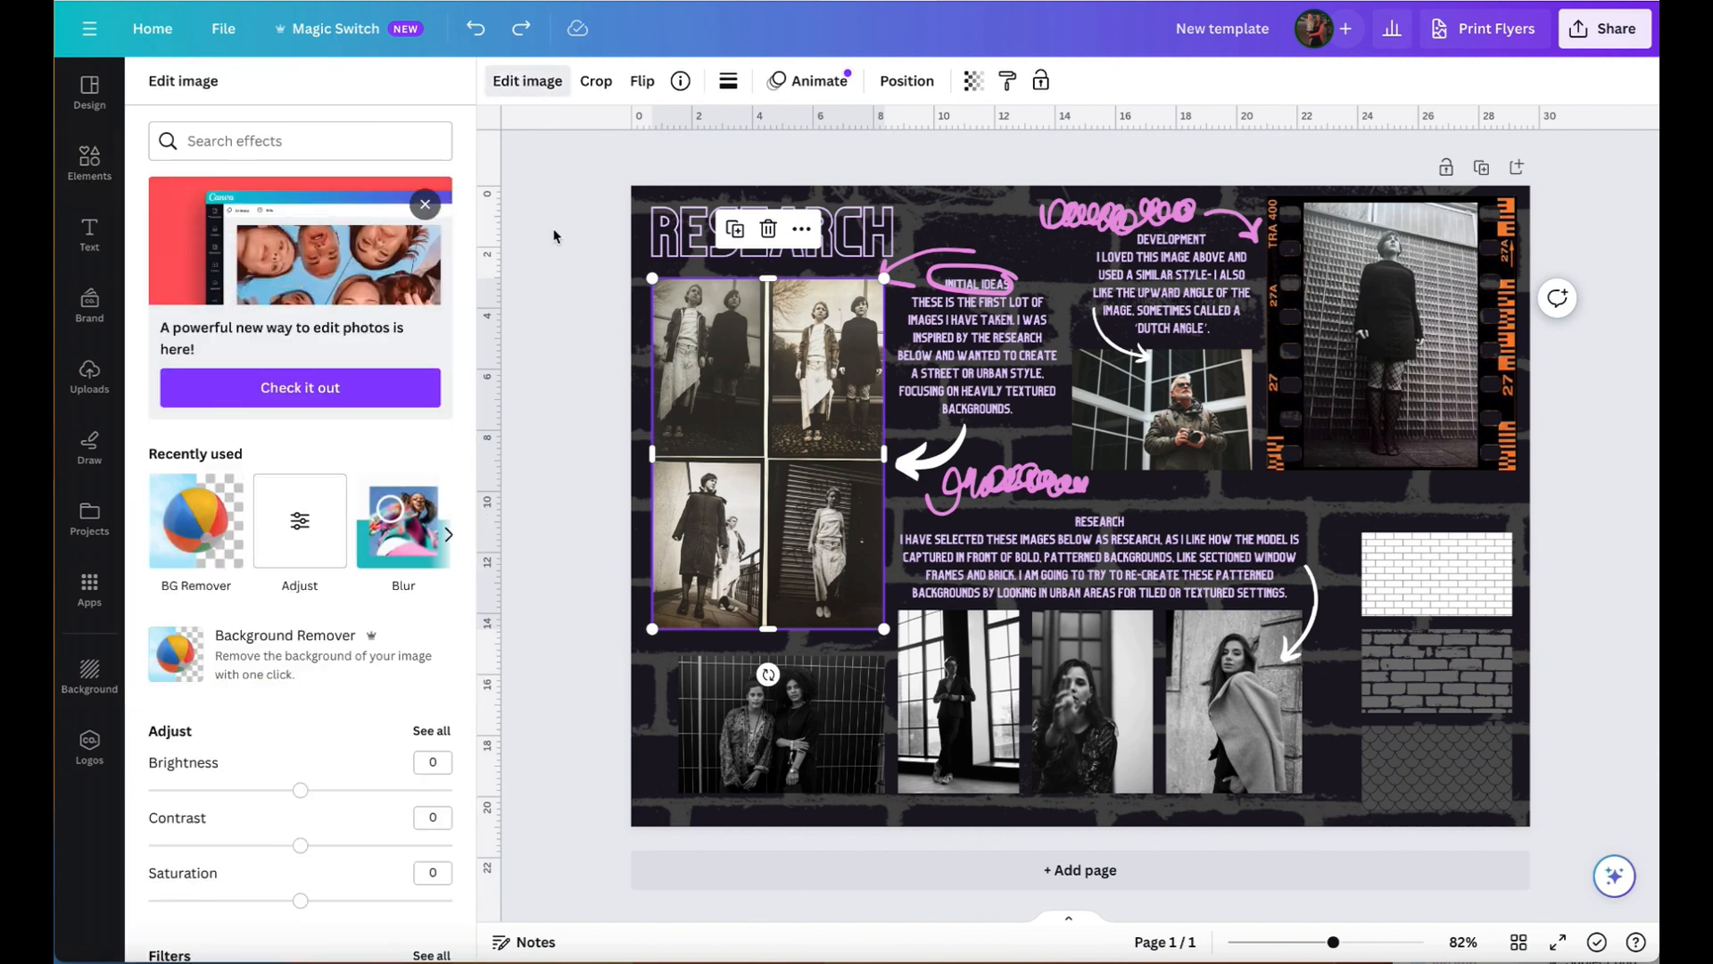
scroll(339, 634, "down", 3)
scroll(339, 634, "down", 1)
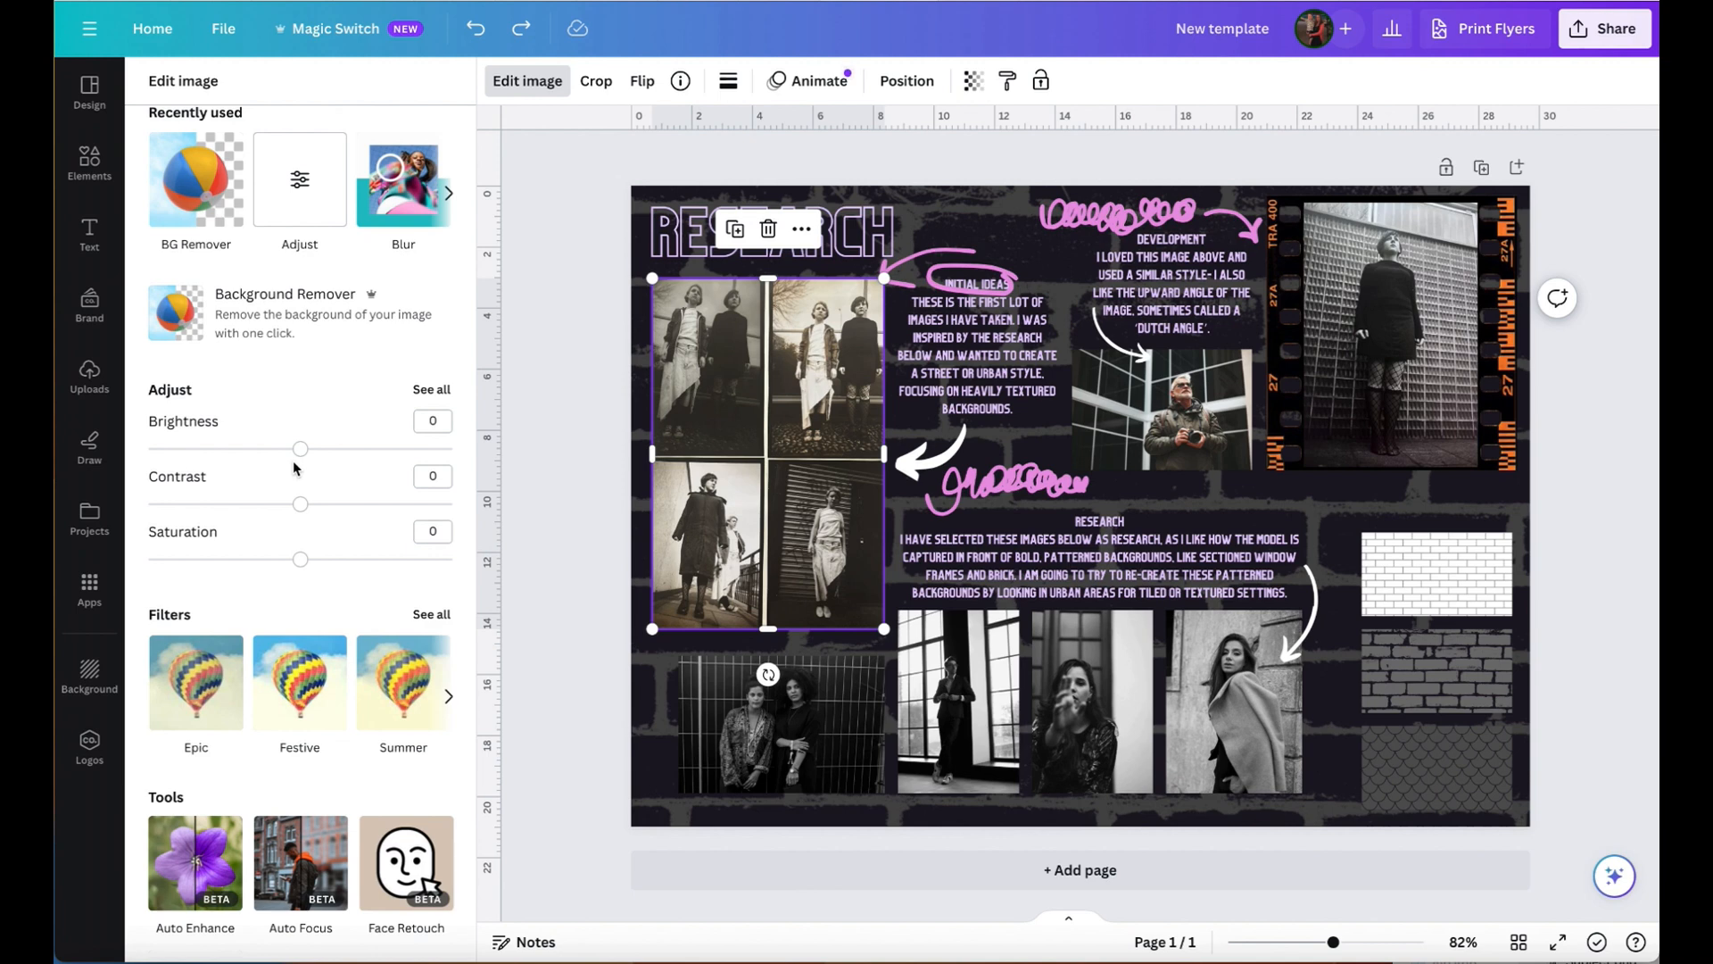
left_click_drag(299, 449, 335, 455)
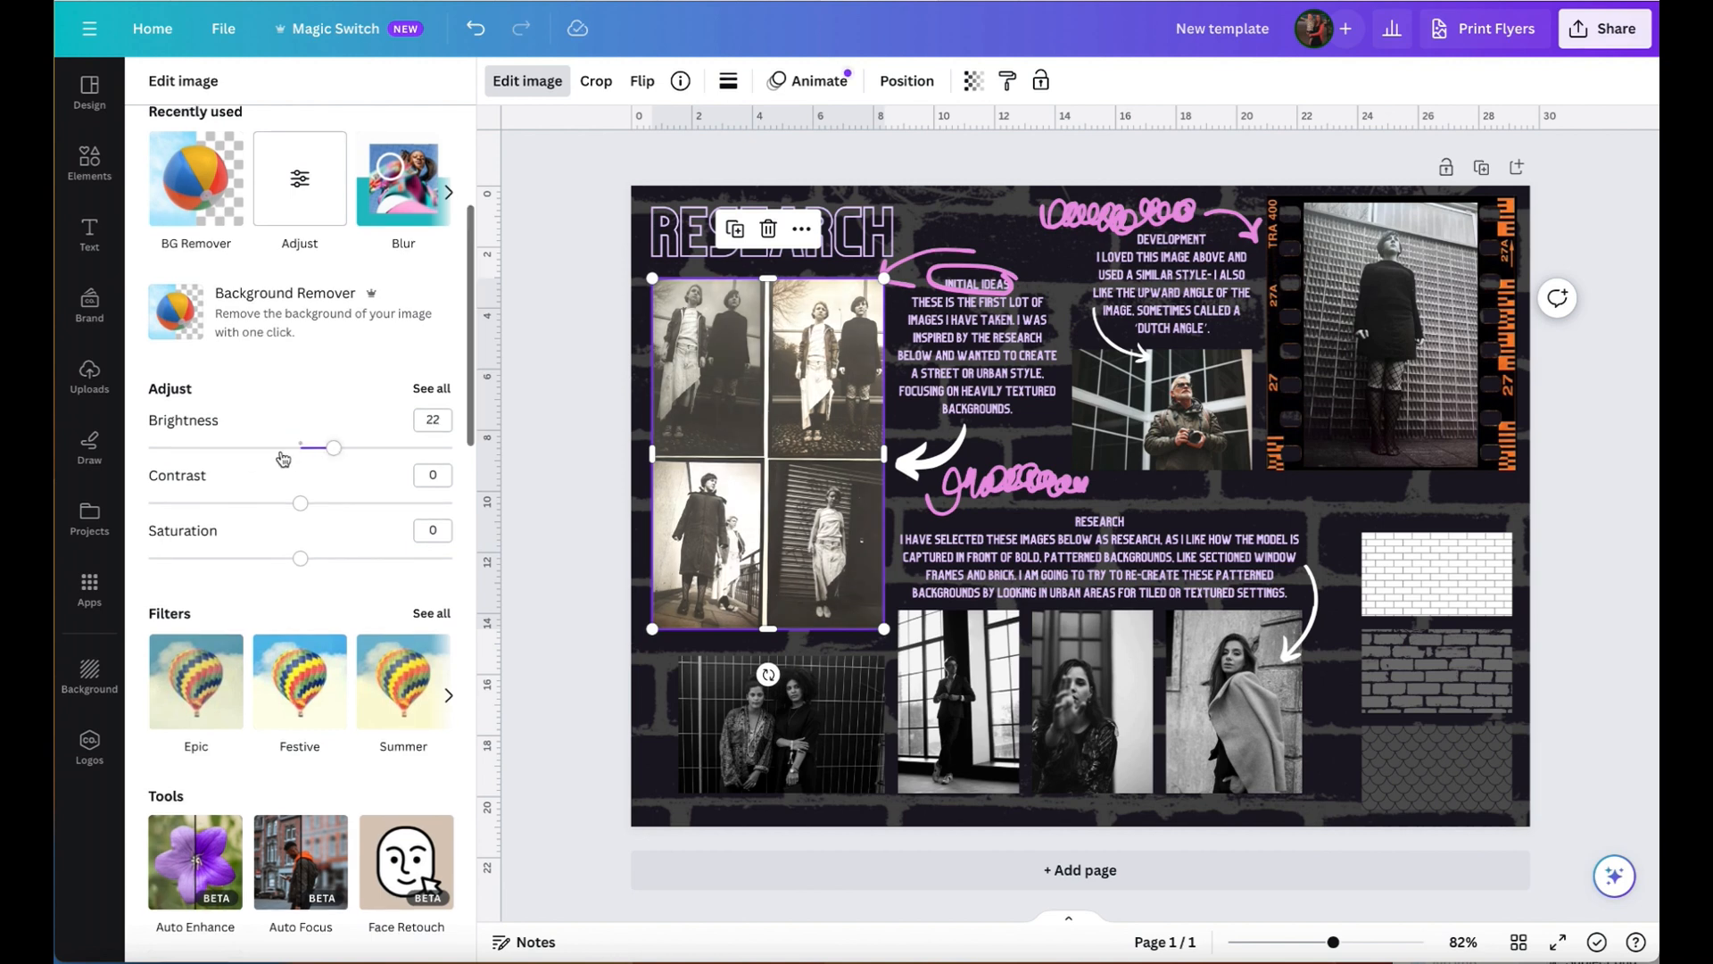
left_click_drag(300, 511, 356, 505)
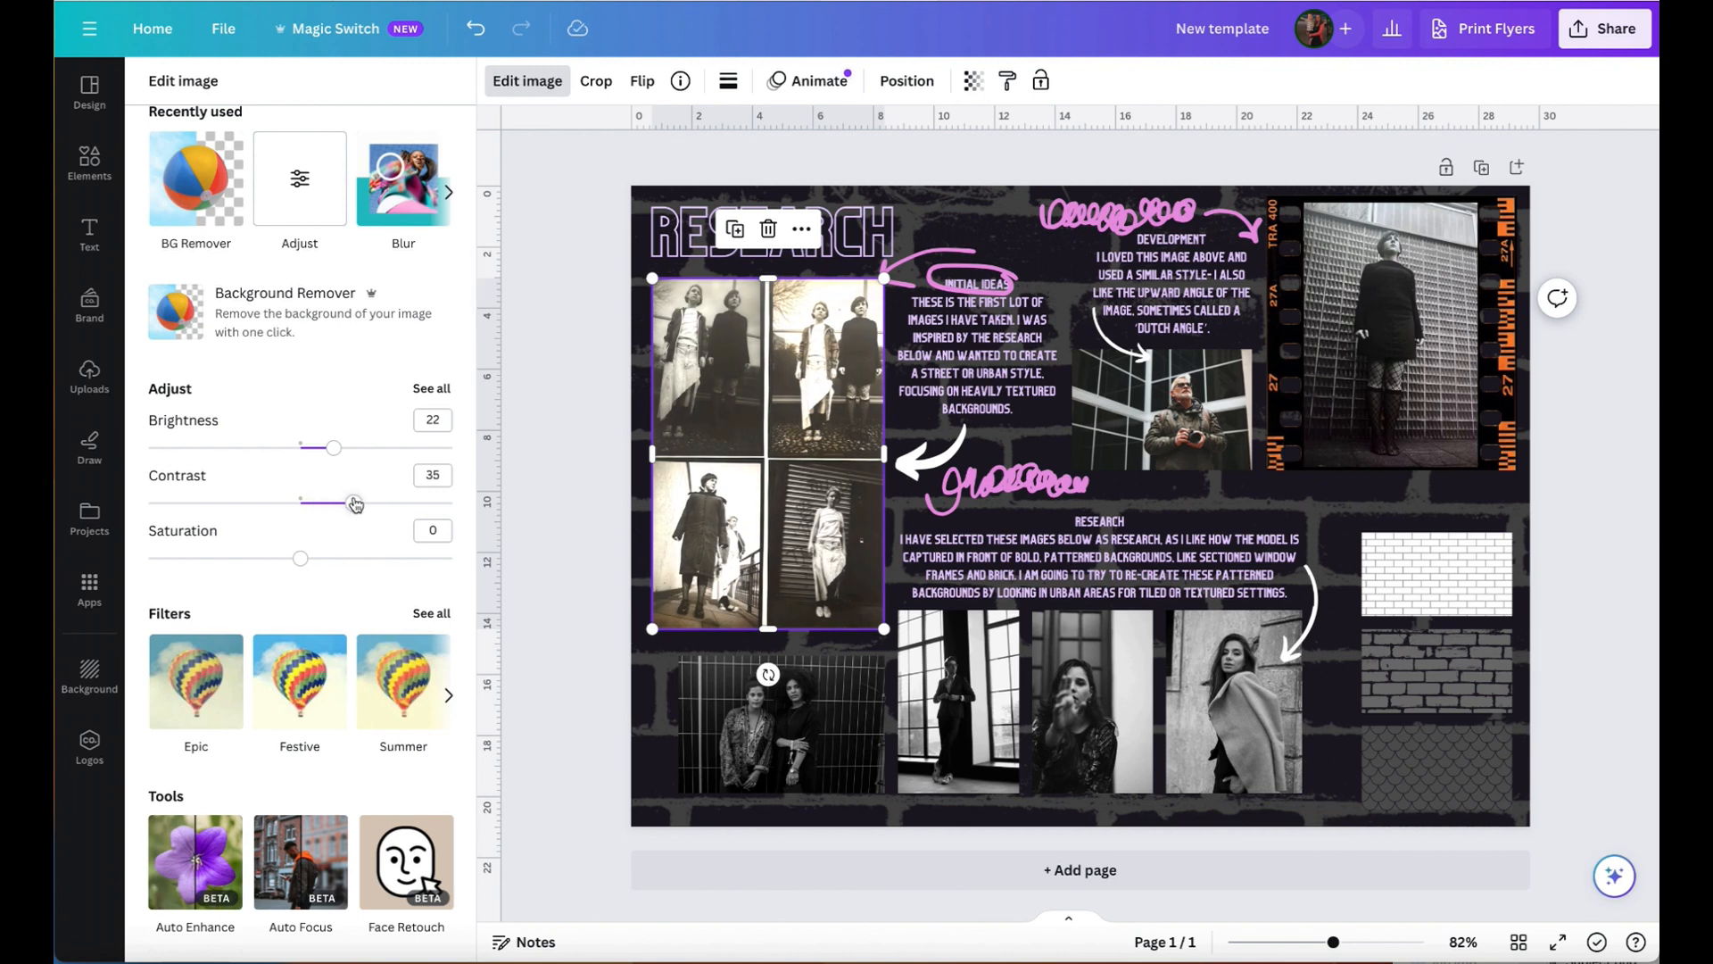
left_click_drag(335, 448, 324, 448)
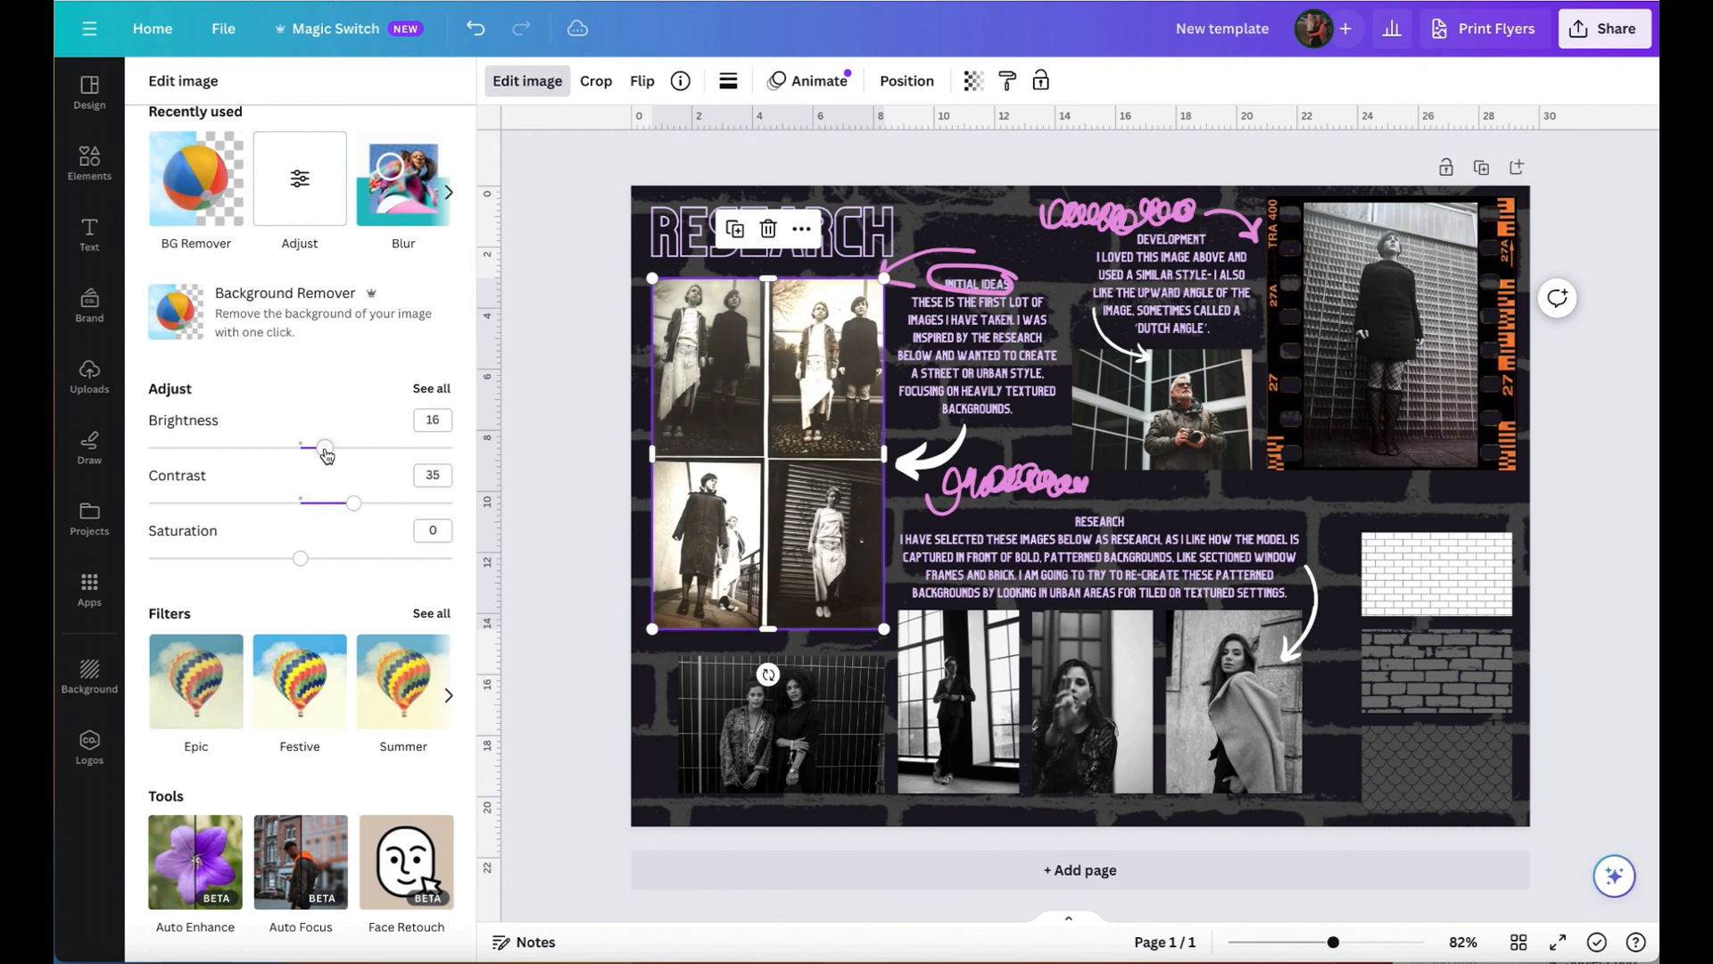
left_click_drag(298, 559, 339, 558)
left_click_drag(340, 558, 331, 569)
- Examine the effects offered for the four-photo image, including Photogenic, Paint Effects, Pixelate and Screen
scroll(402, 683, "down", 4)
scroll(403, 684, "down", 10)
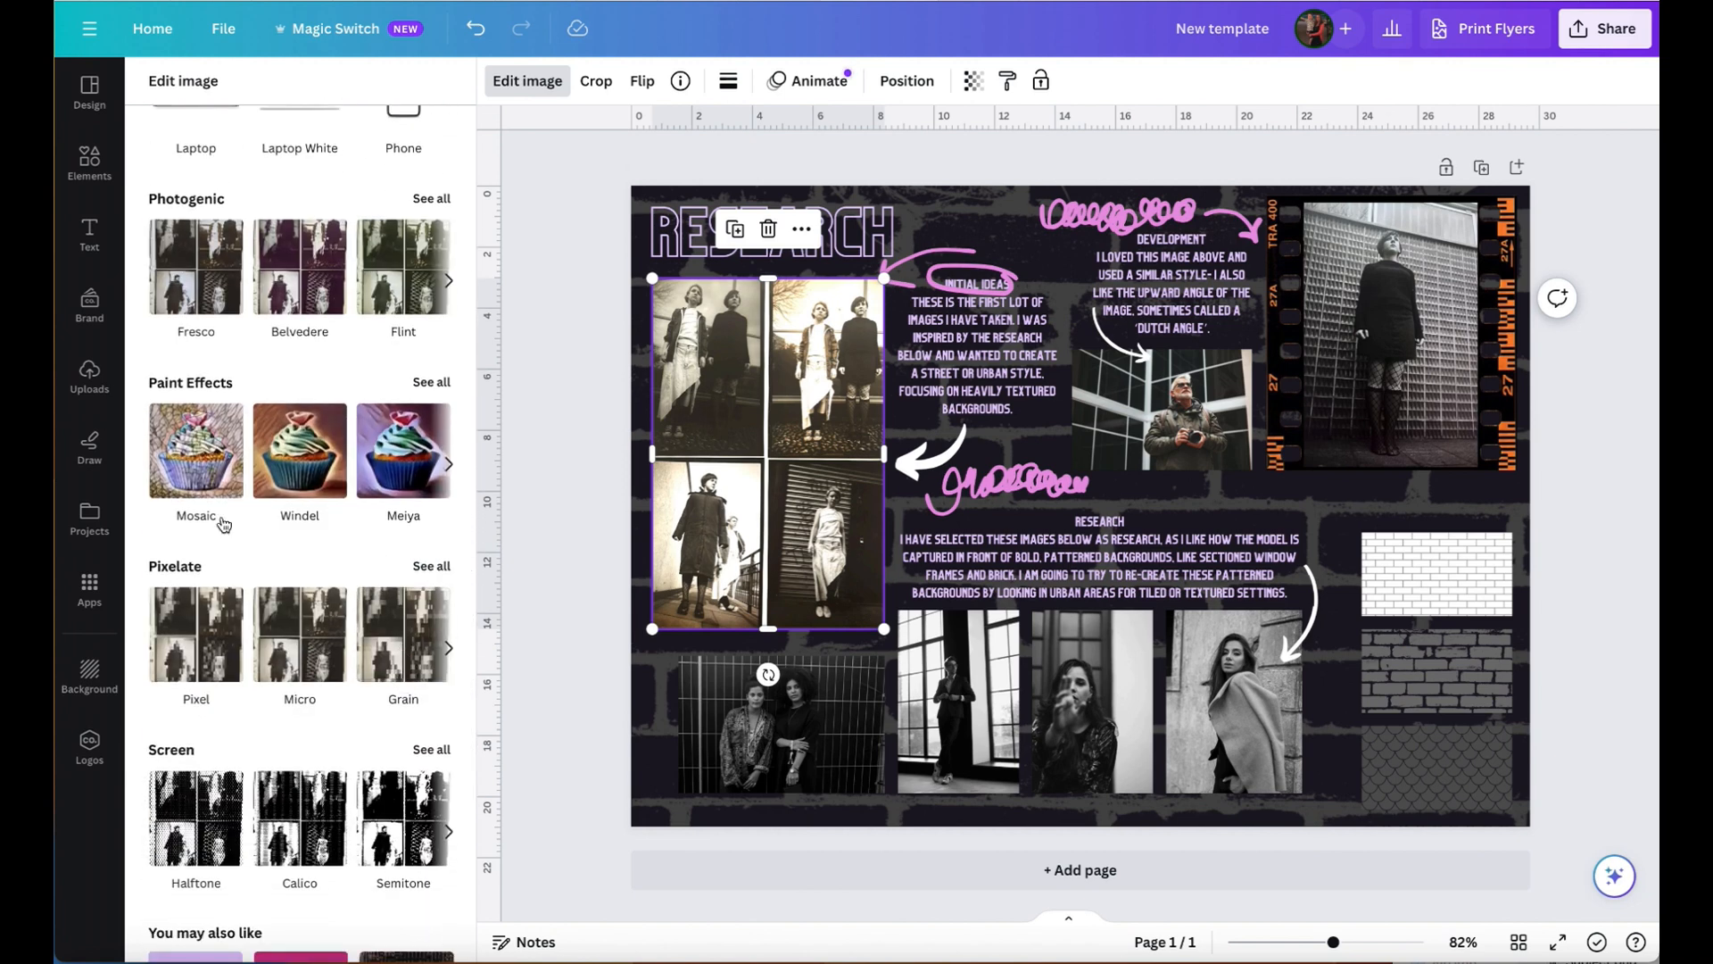
scroll(230, 699, "down", 2)
scroll(230, 699, "up", 1)
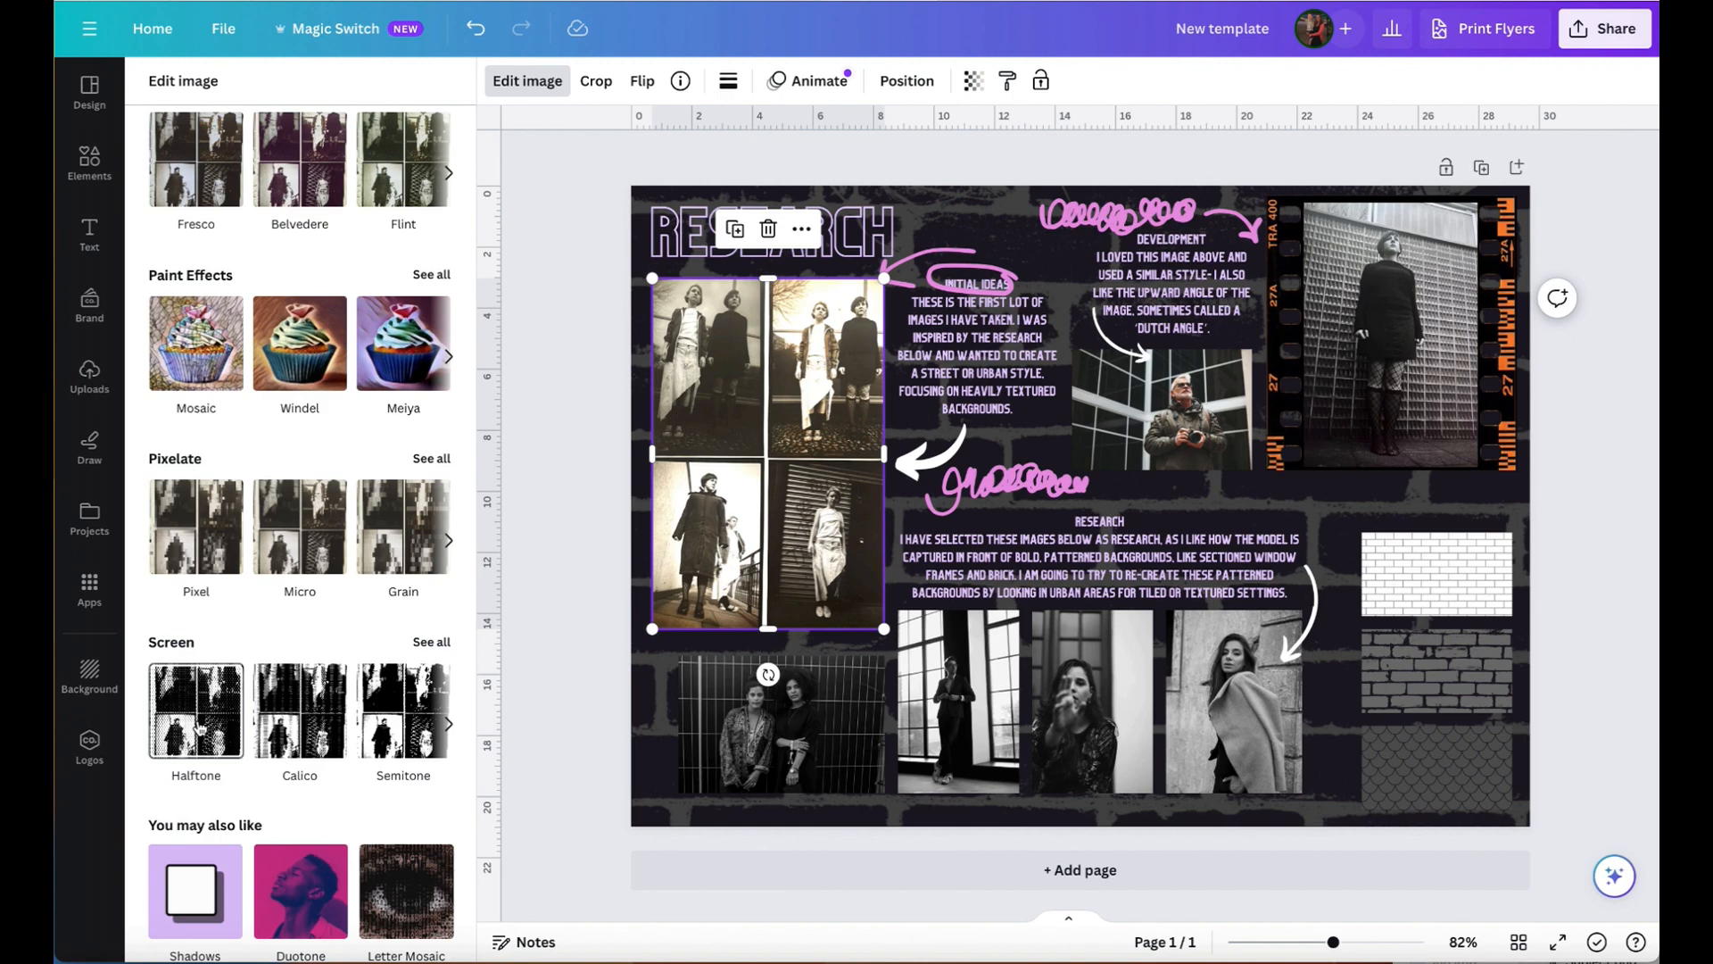
scroll(198, 727, "down", 5)
scroll(201, 728, "up", 15)
scroll(198, 727, "up", 8)
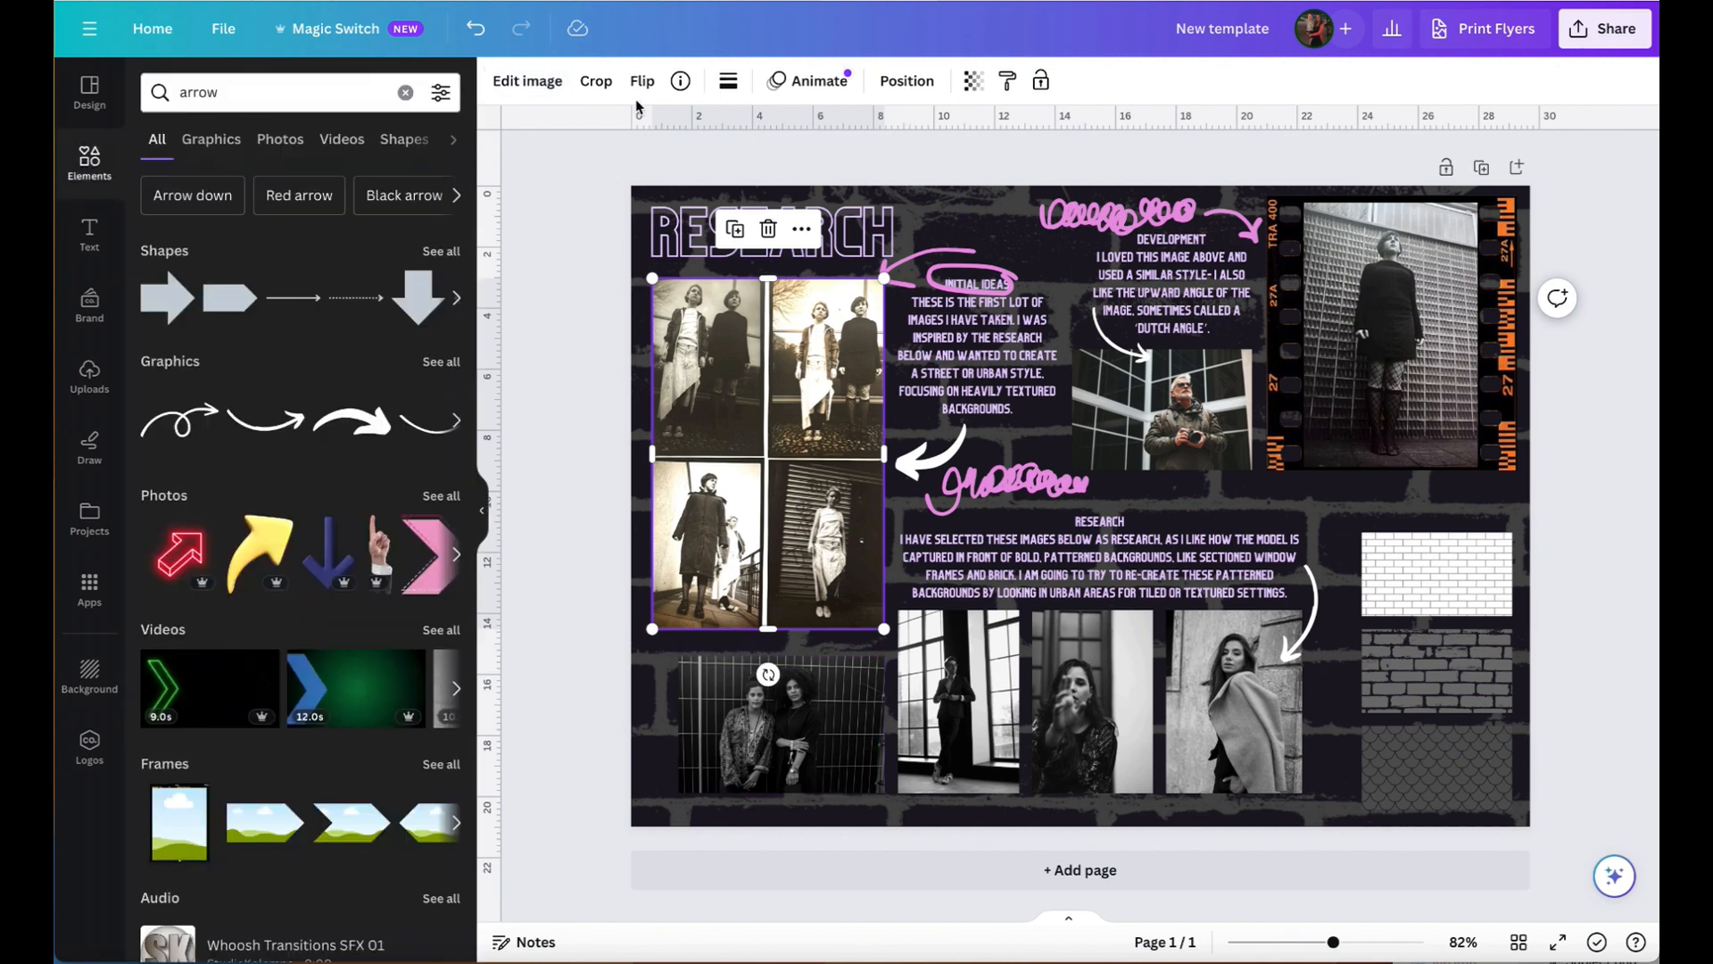
- Reset the four-photo image's brightness, contrast and saturation to 0 and deselect it
left_click(544, 90)
left_click_drag(324, 790, 299, 845)
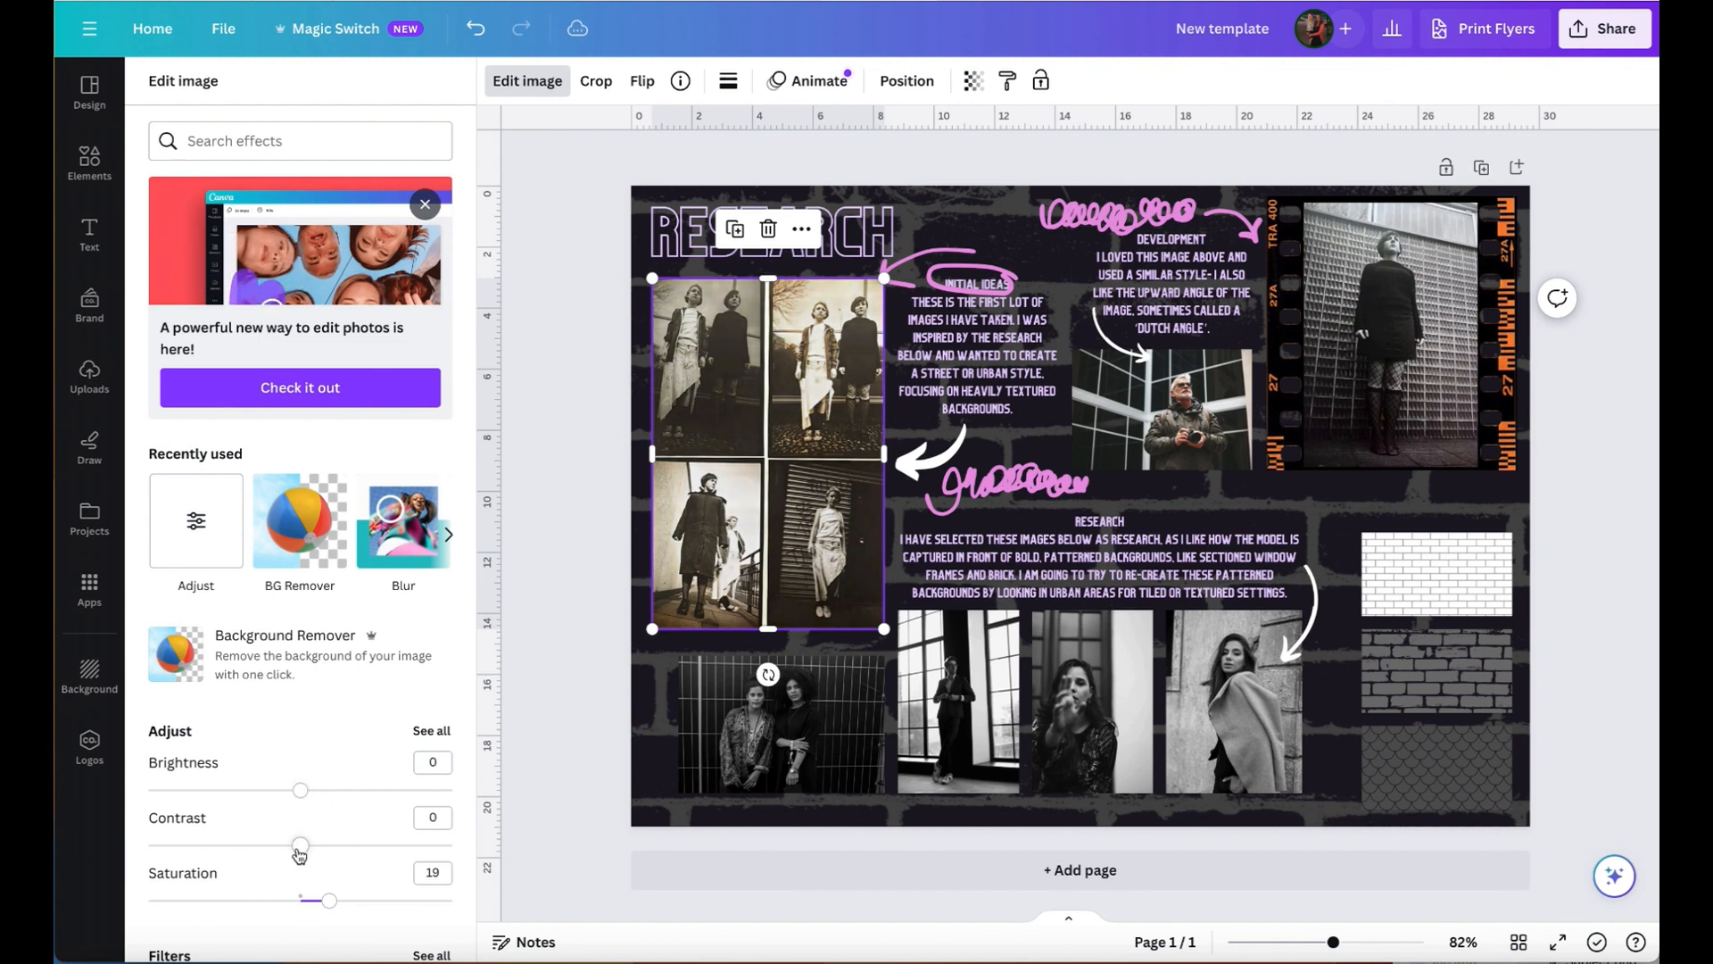
left_click_drag(321, 912, 300, 905)
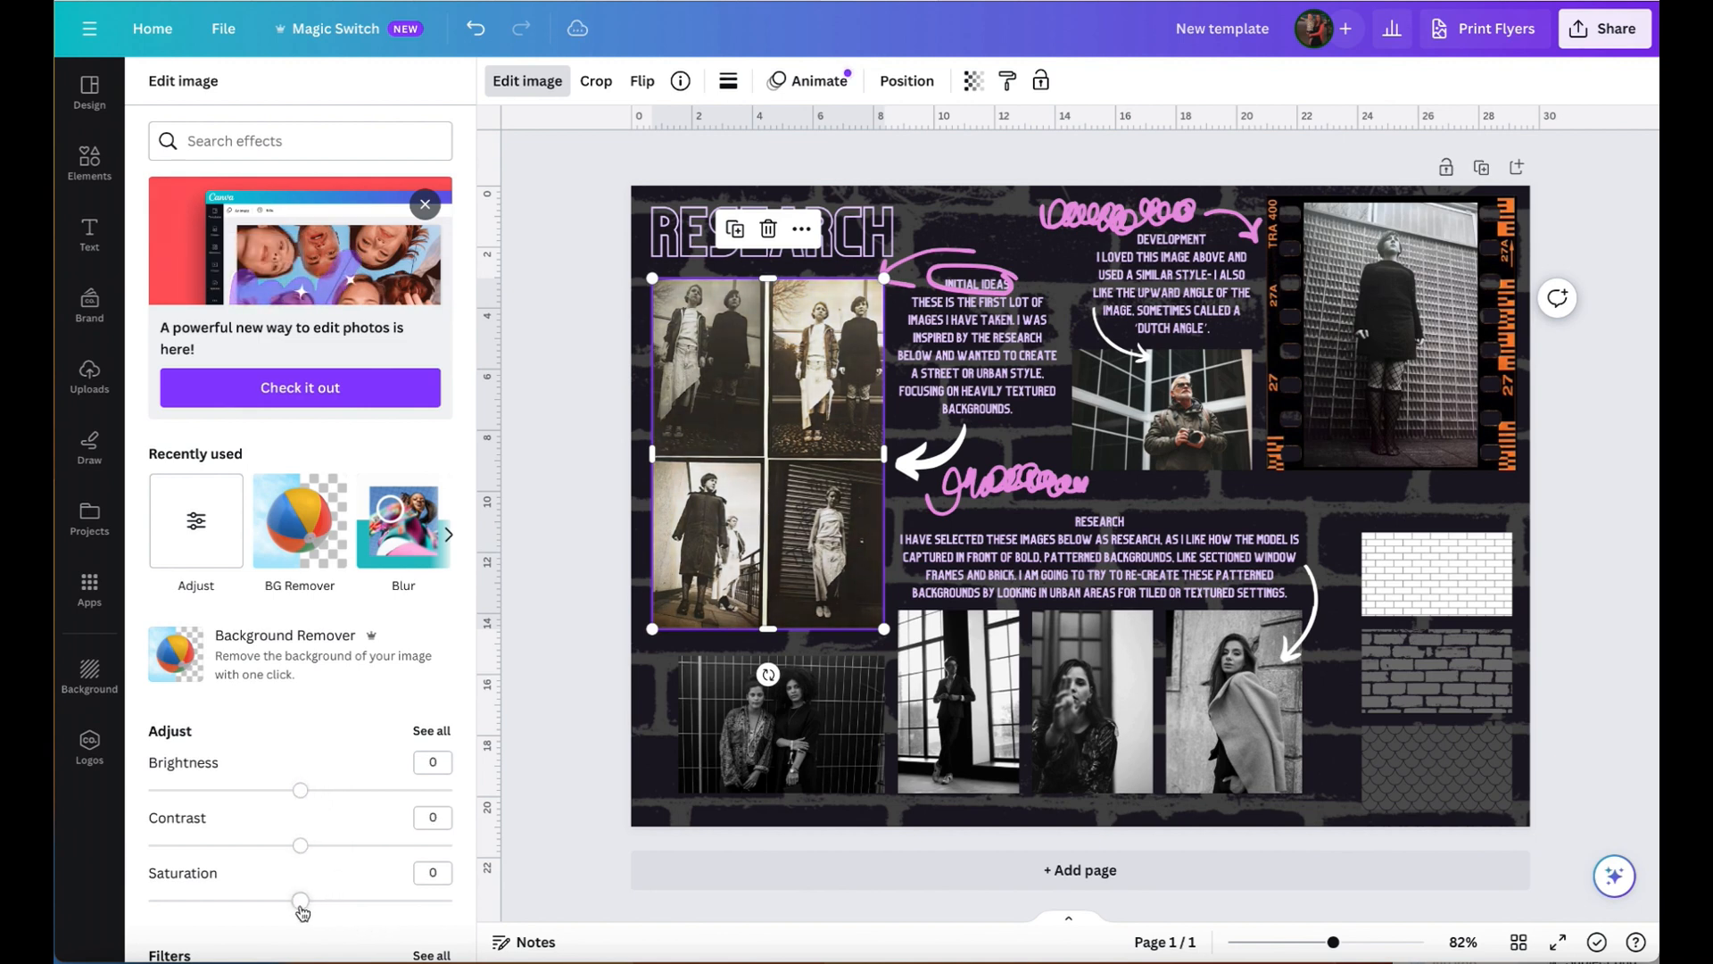
left_click(566, 388)
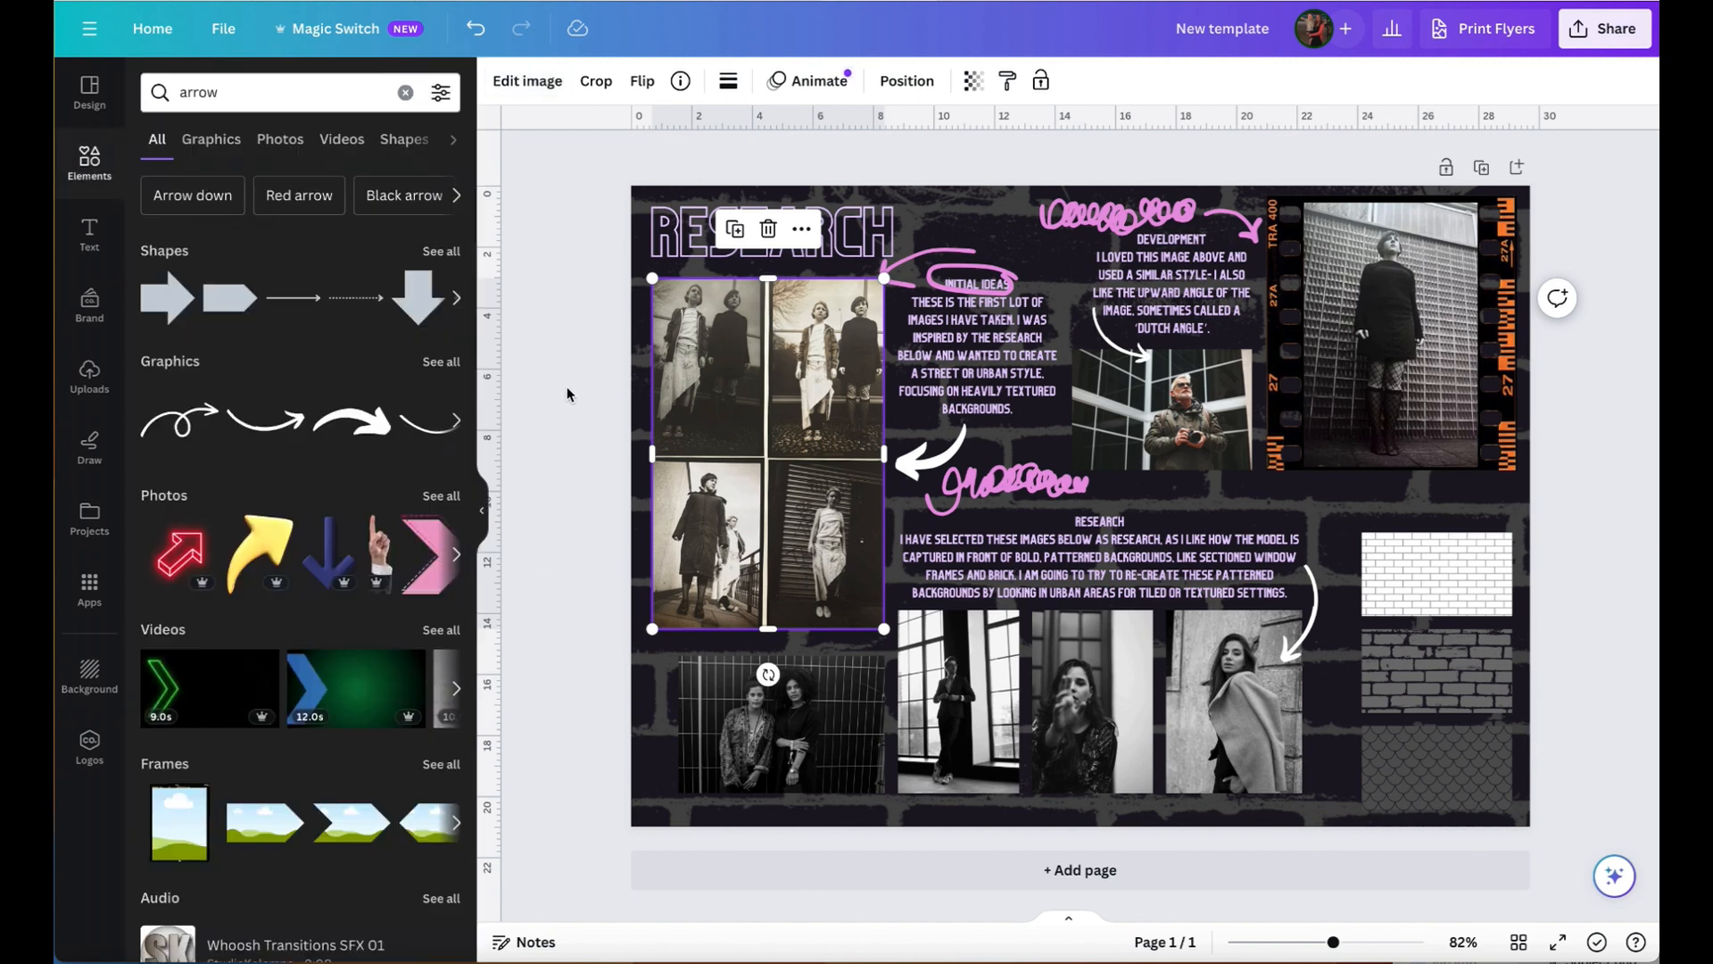
left_click(864, 161)
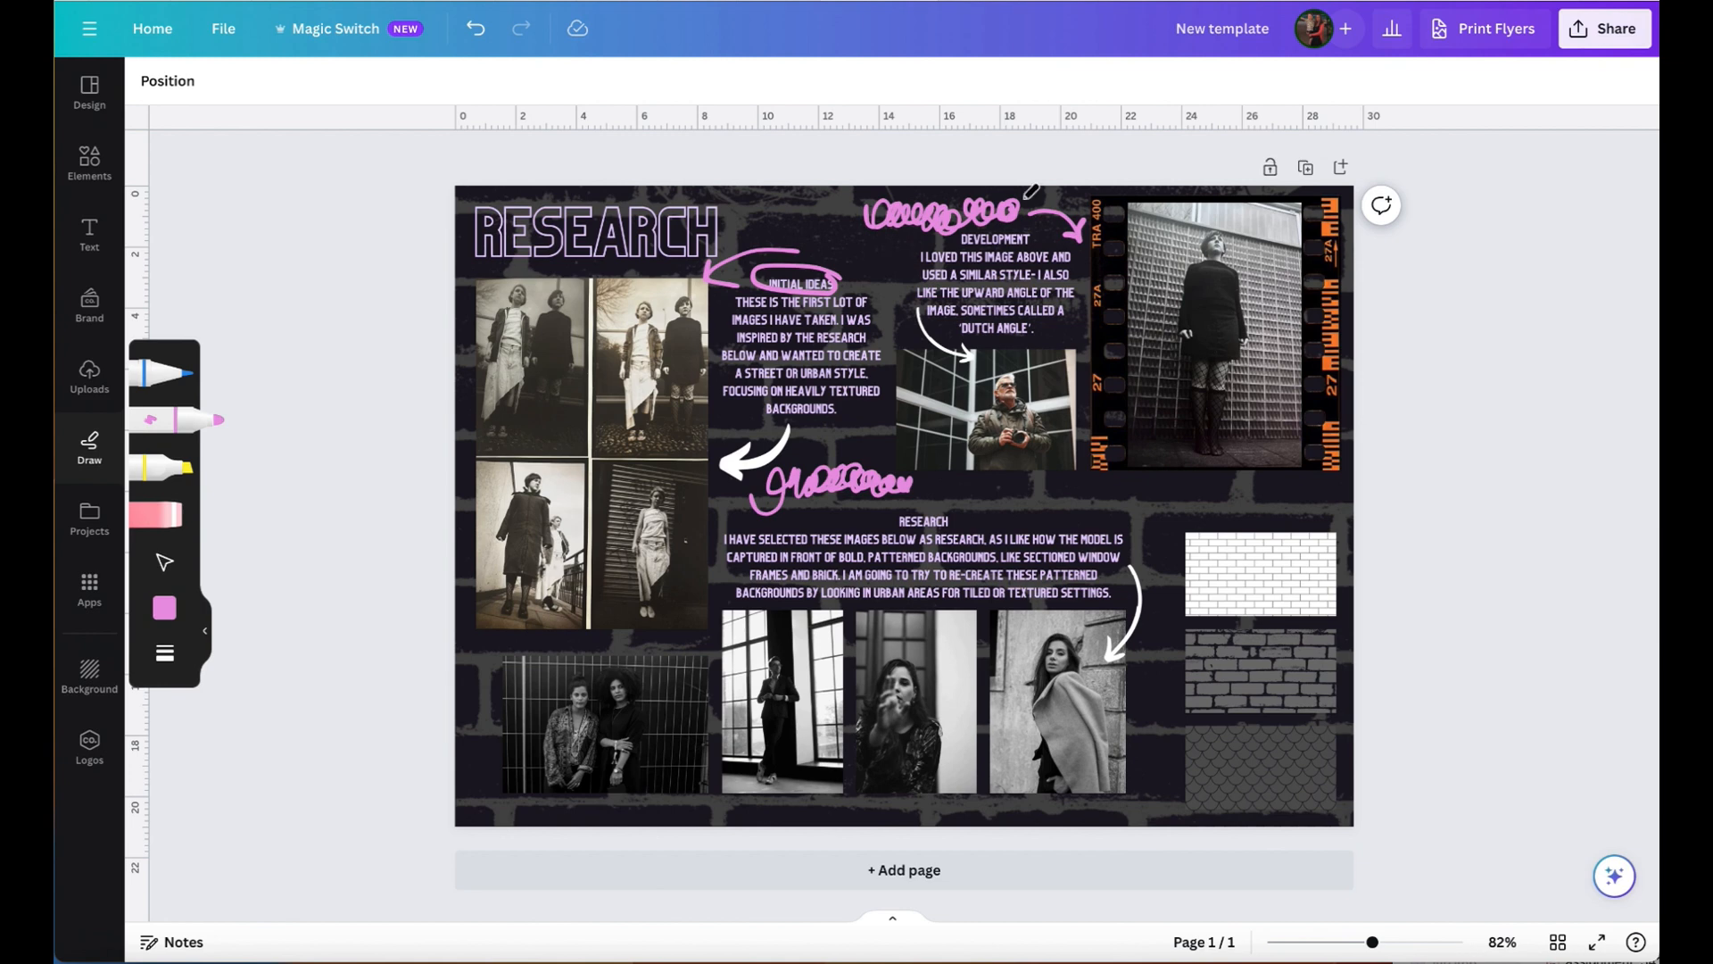
- Download the finished research page as a PDF Standard file
left_click(1607, 30)
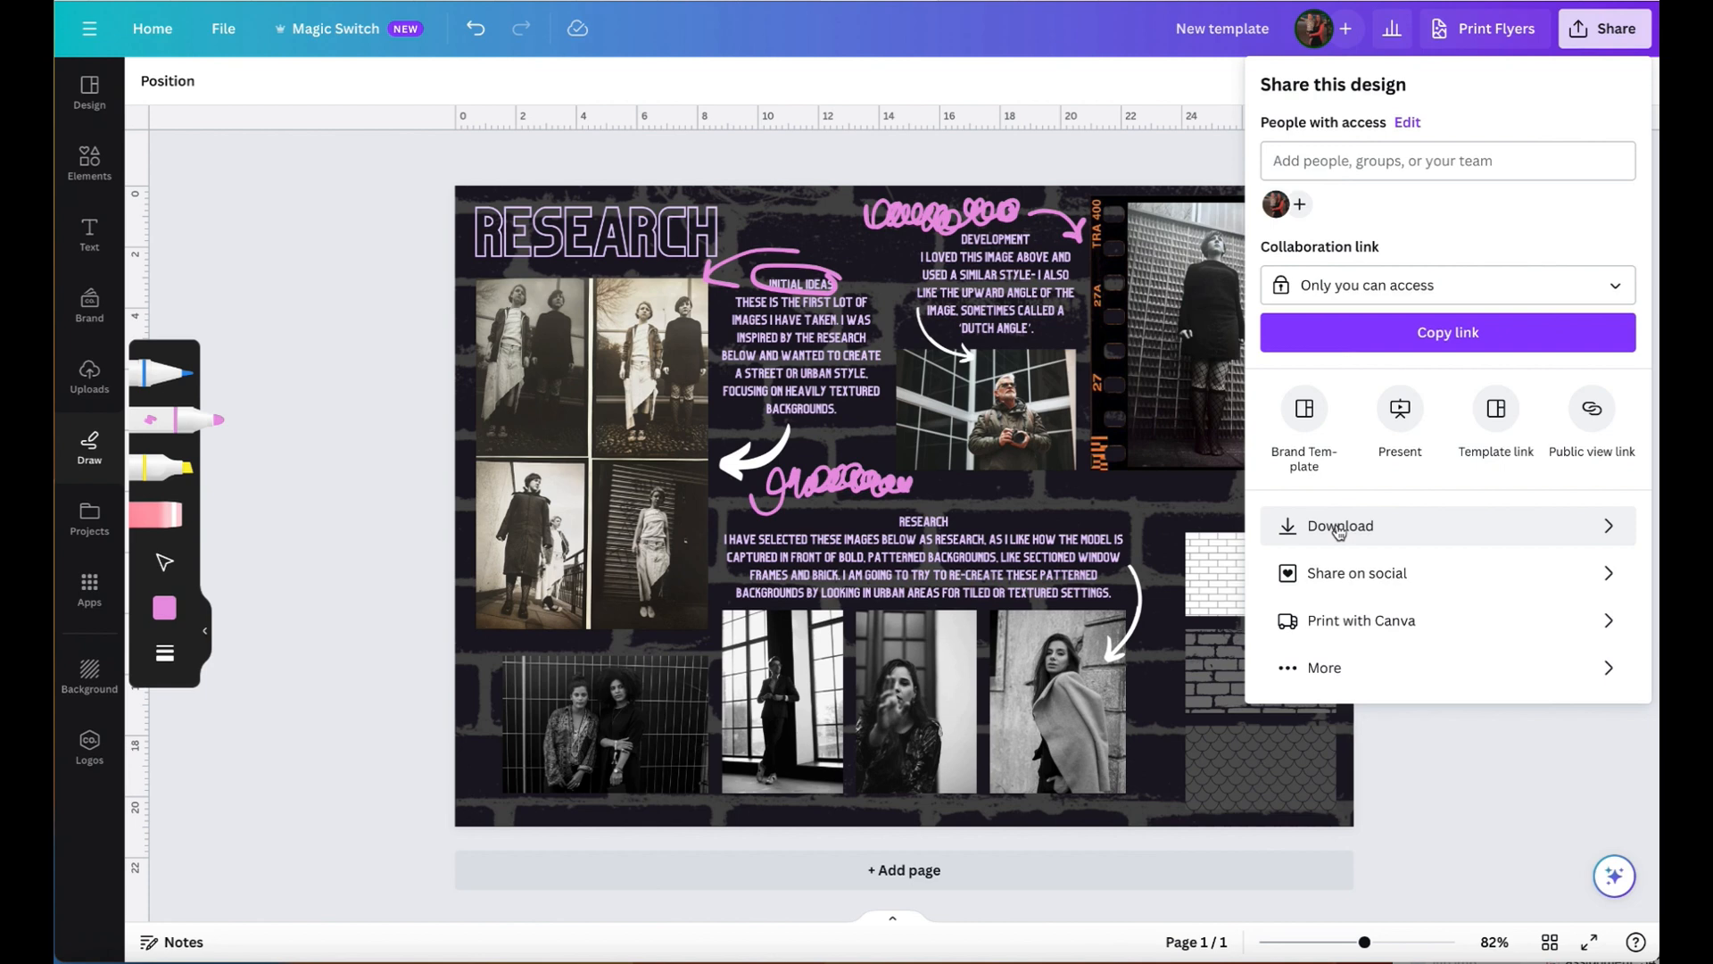
left_click(1339, 529)
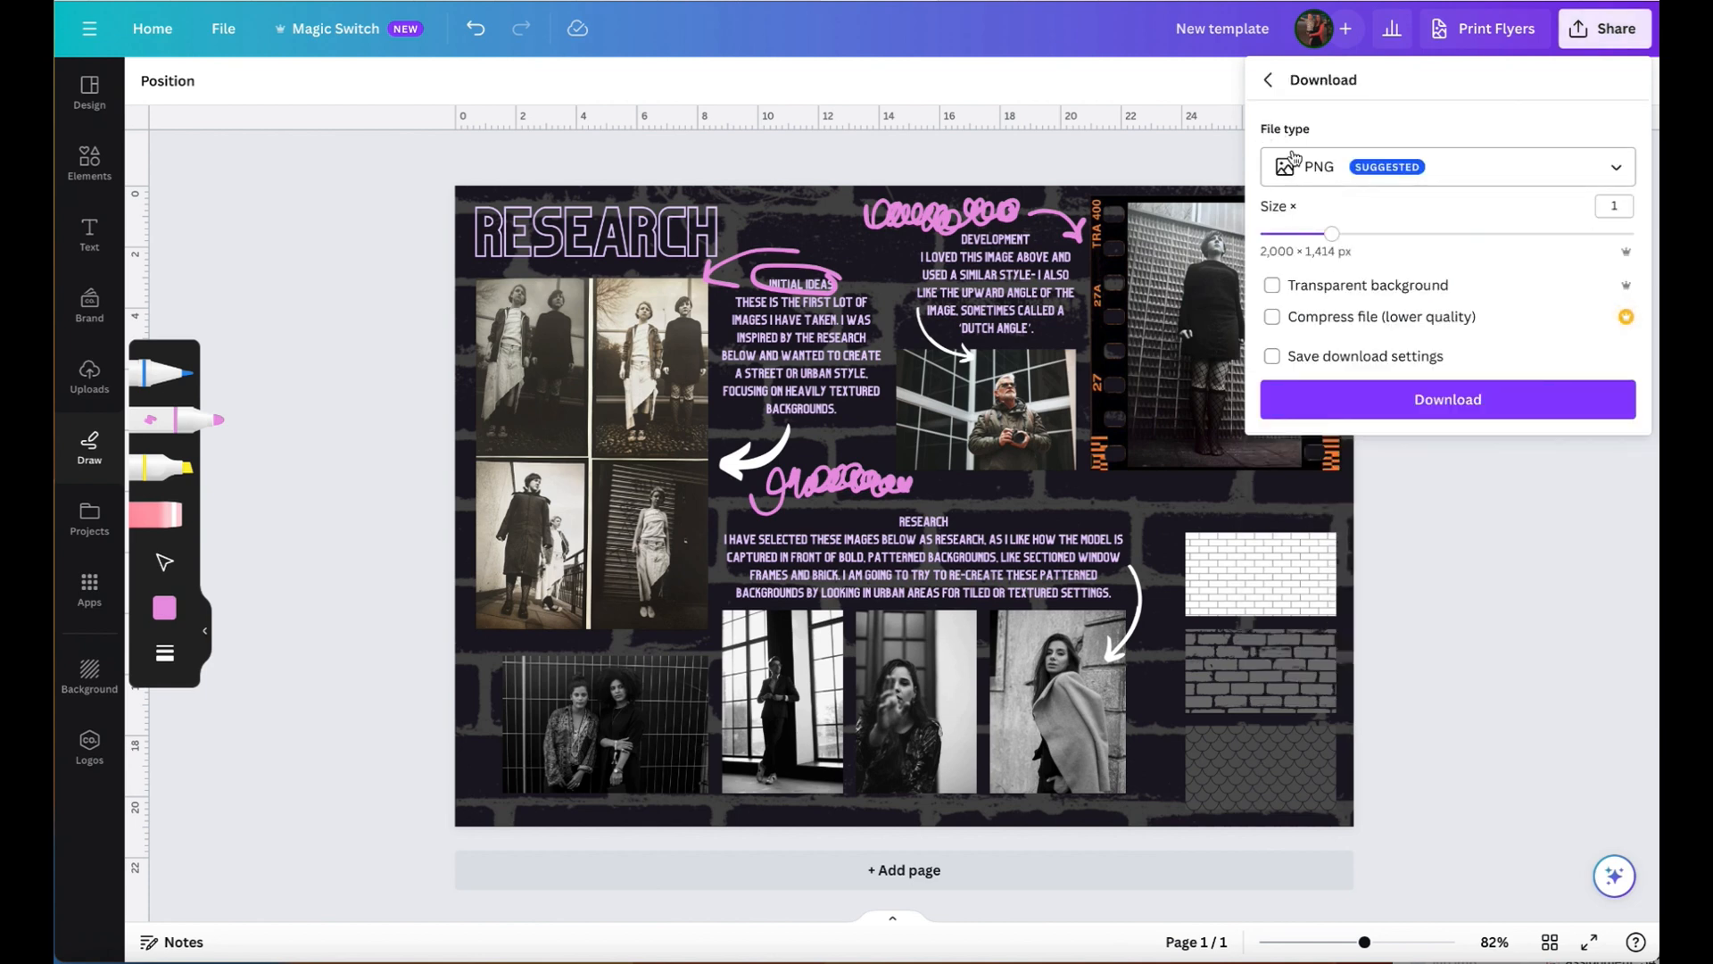
left_click(1621, 174)
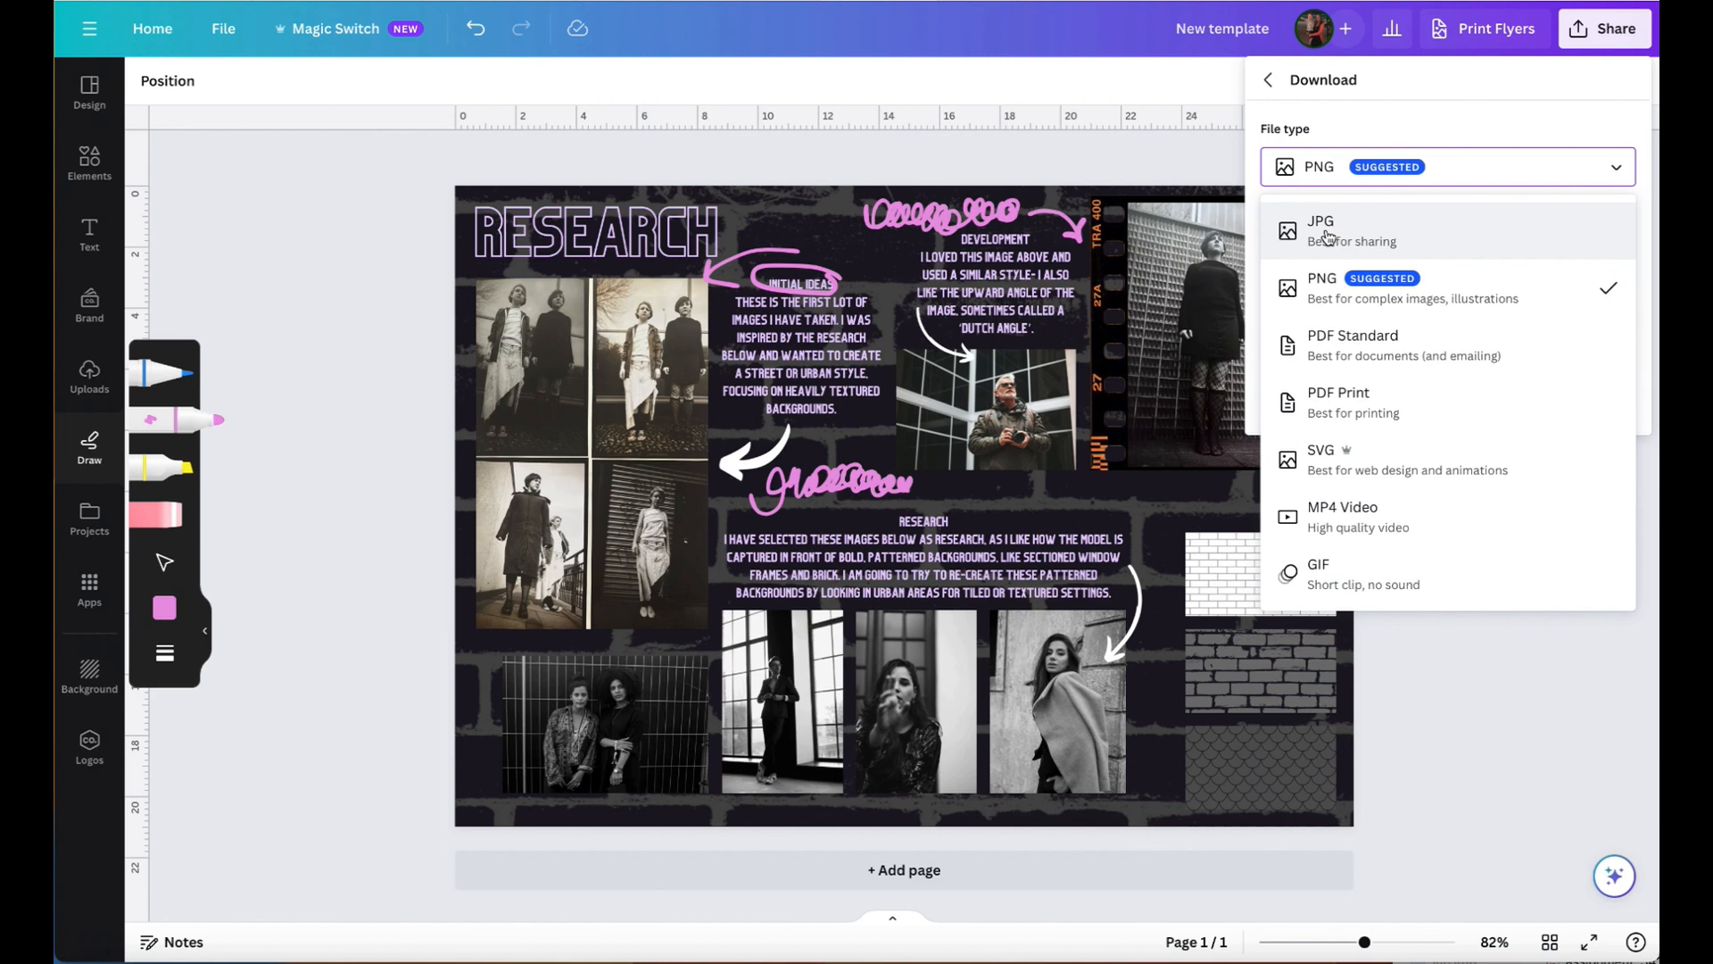
left_click(1343, 413)
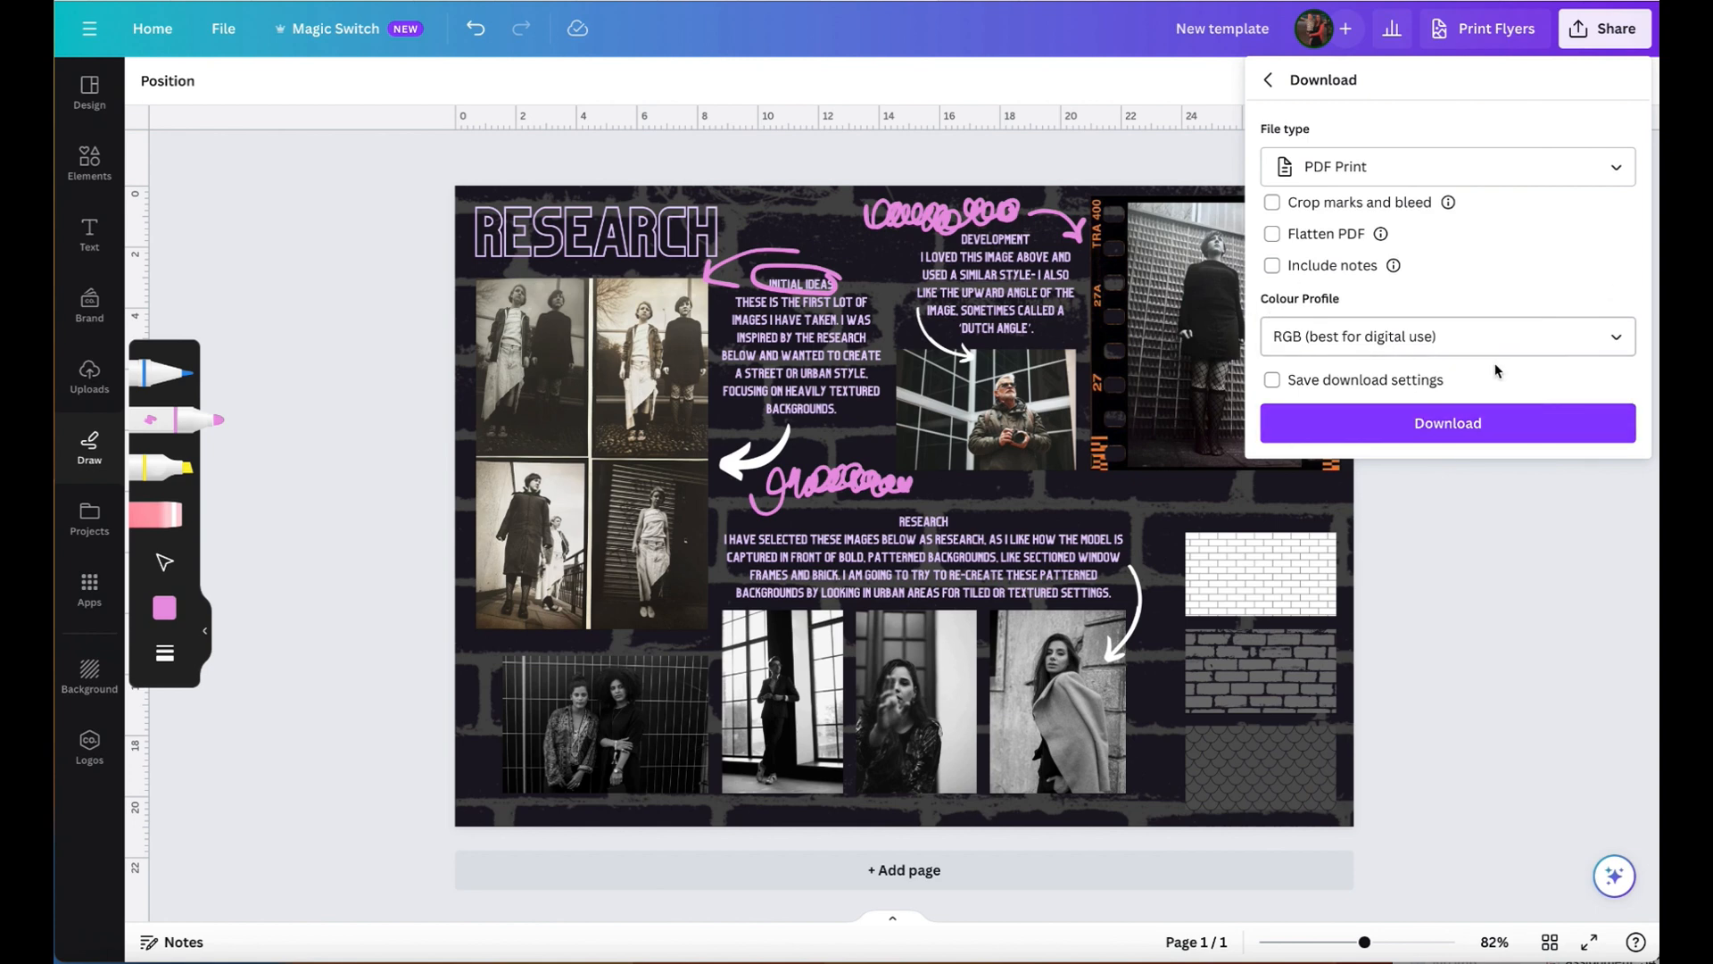
left_click(1541, 174)
left_click(1358, 344)
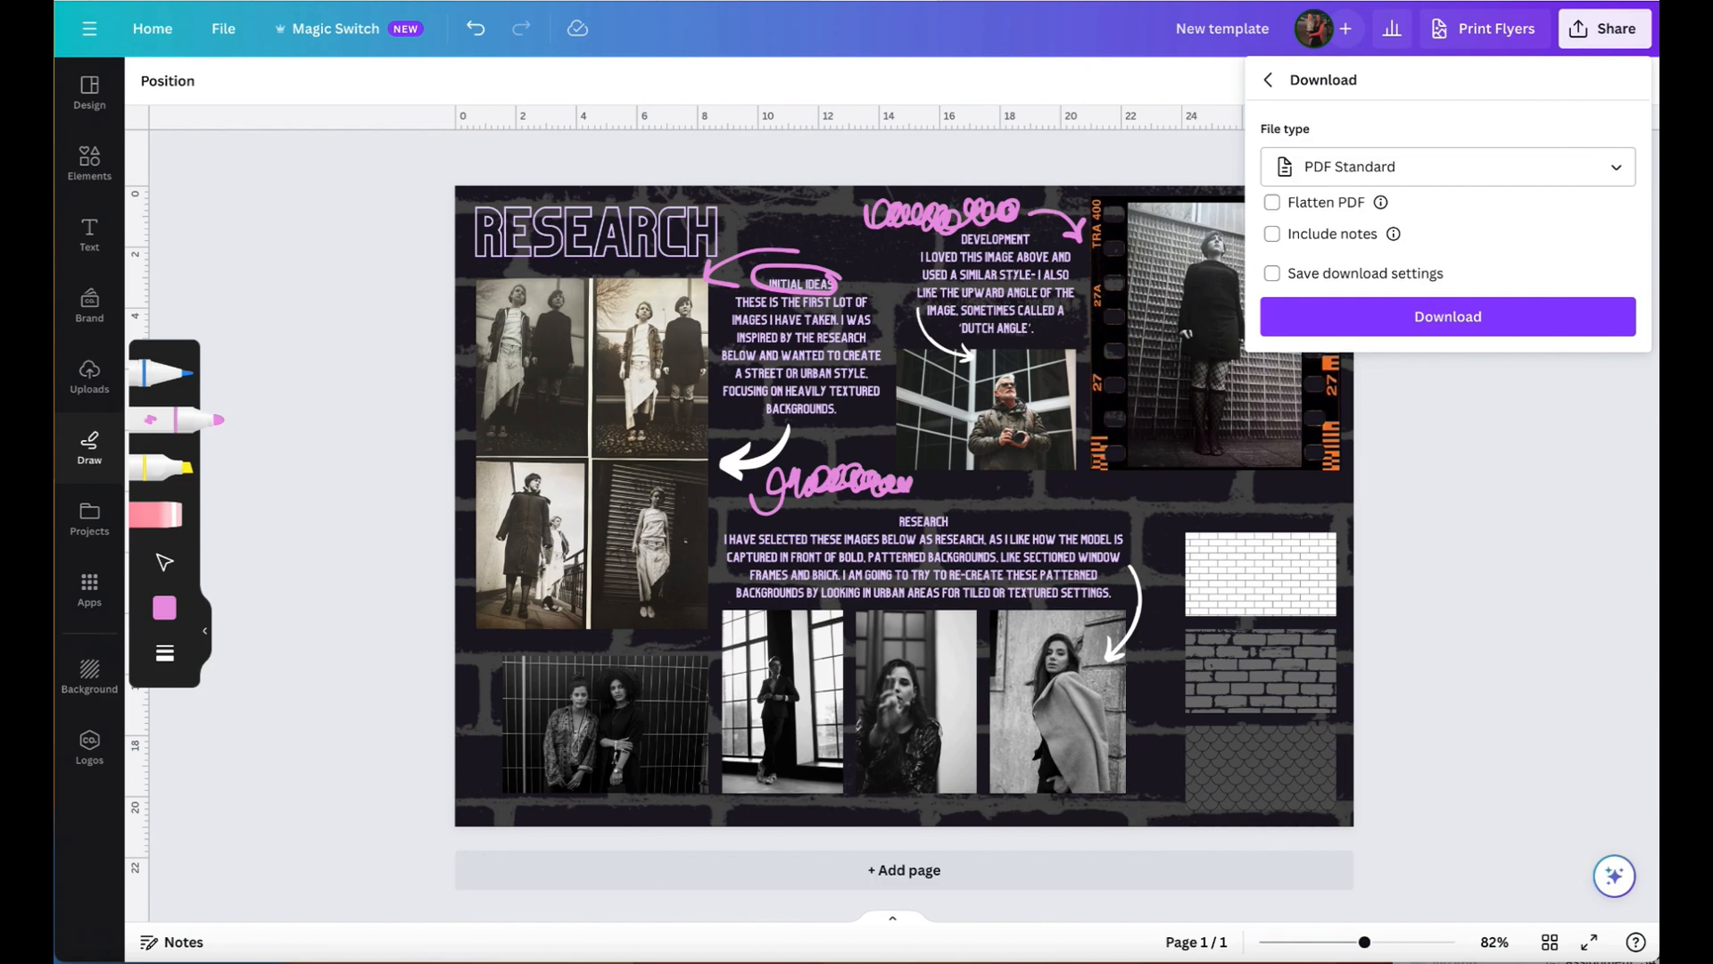
left_click(1541, 329)
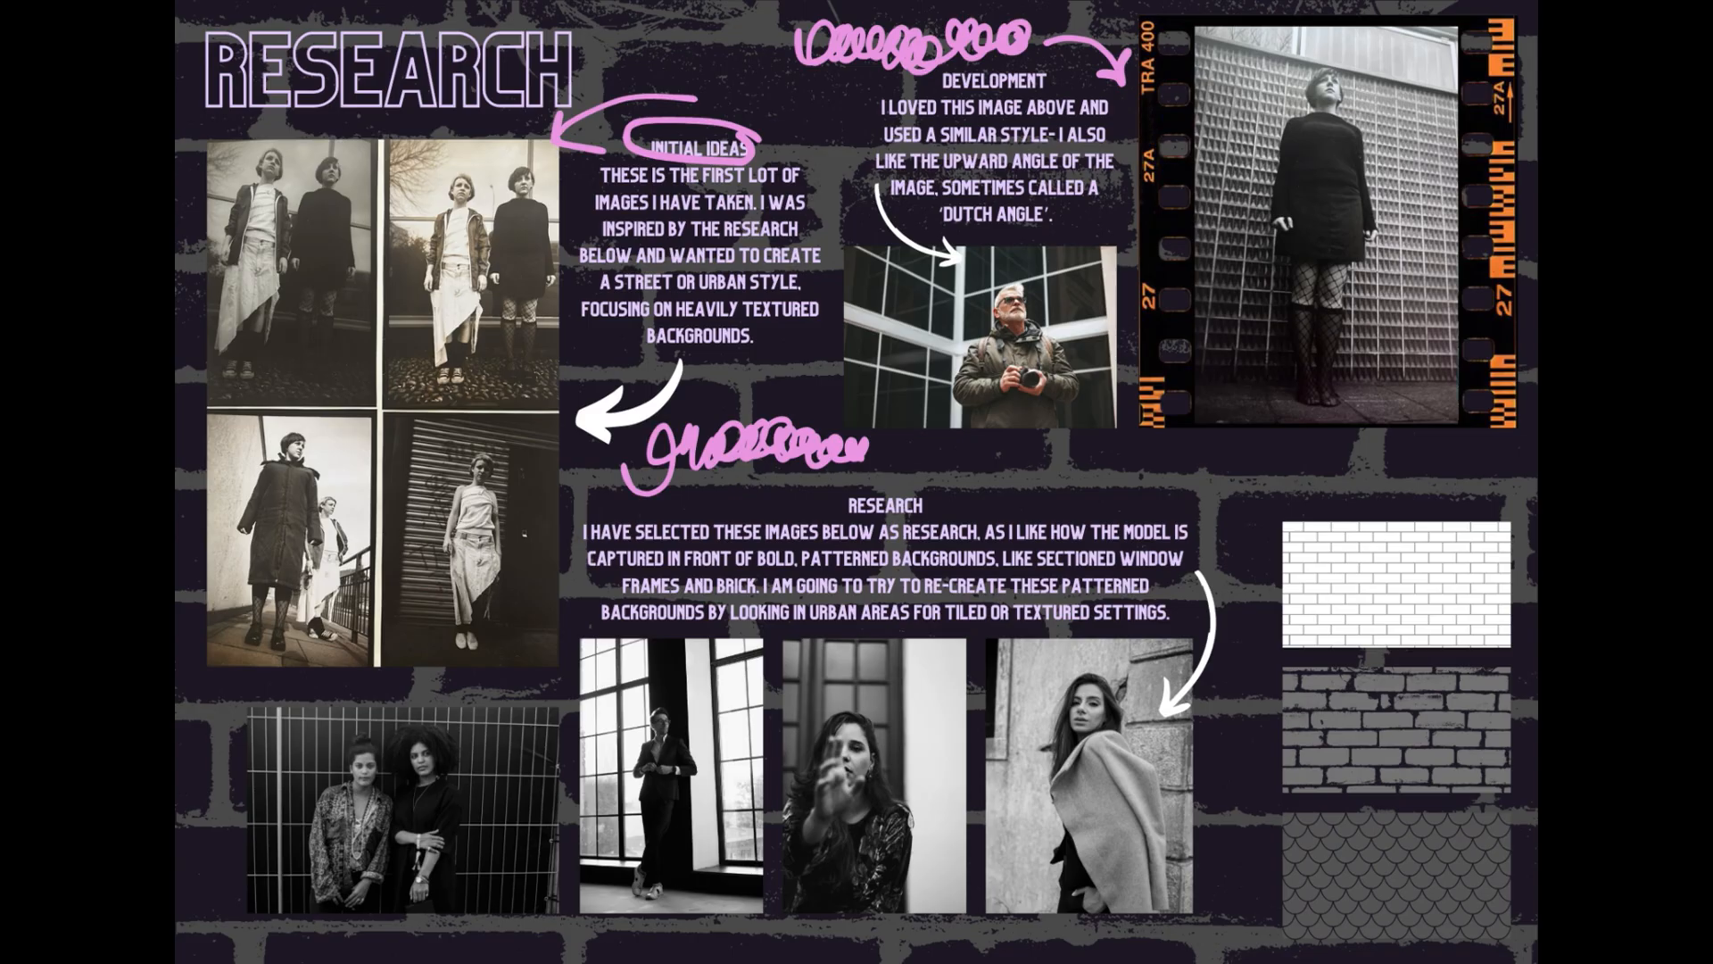